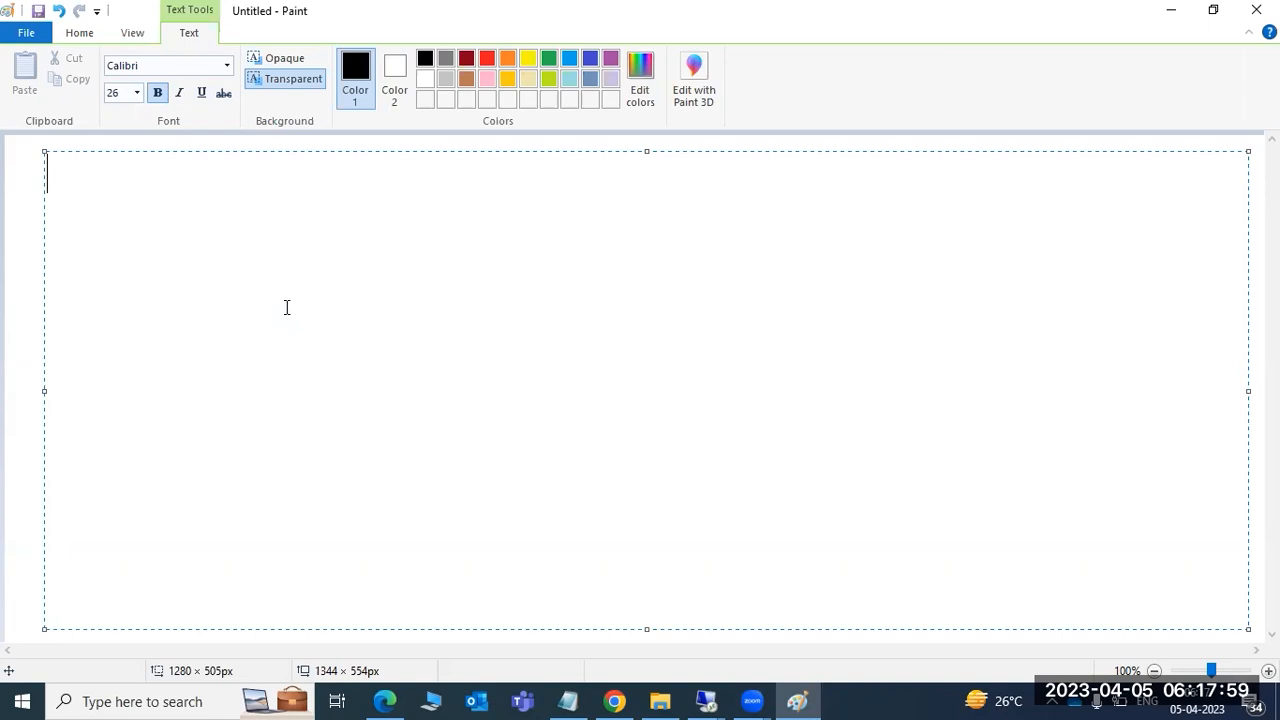
- Enter the heading "SAP UPGRADE USING SUM tool -" in the text box, with "---stack.xml" two lines below it
text(SAP UPGRADE USING SUM tto)
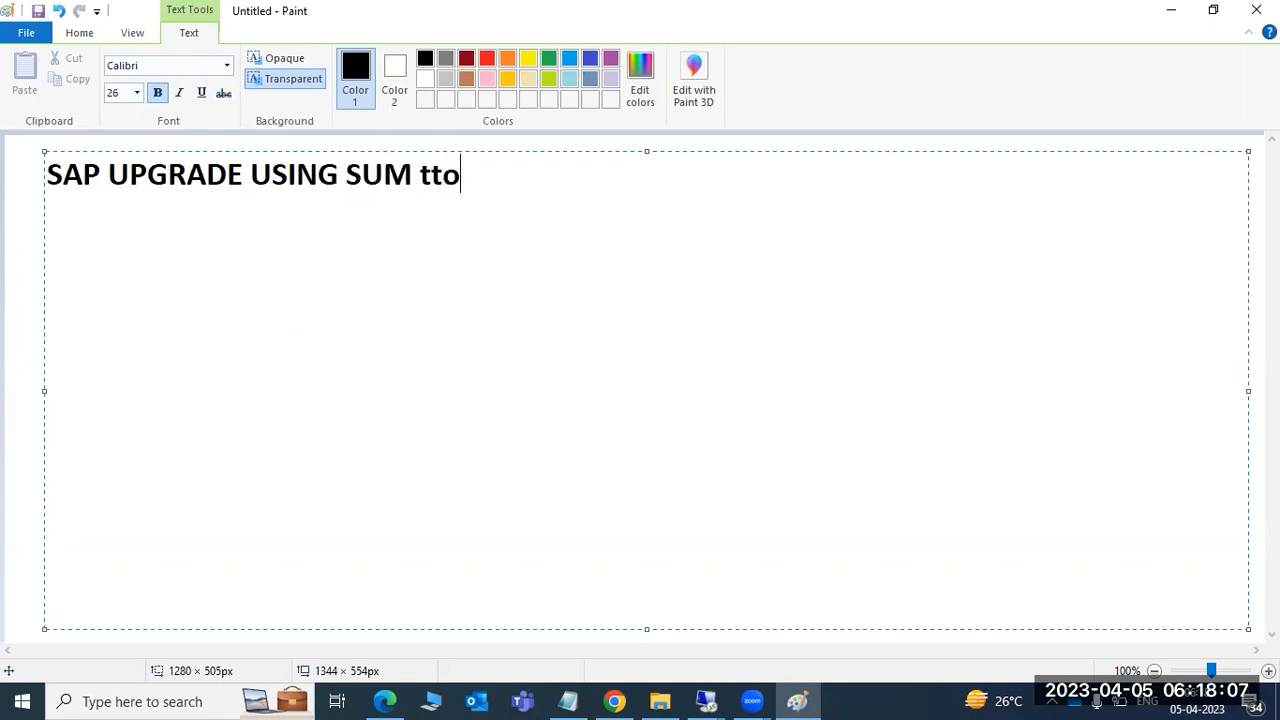
key(BackSpace)
key(BackSpace)
text(ool -)
key(Return)
text(---)
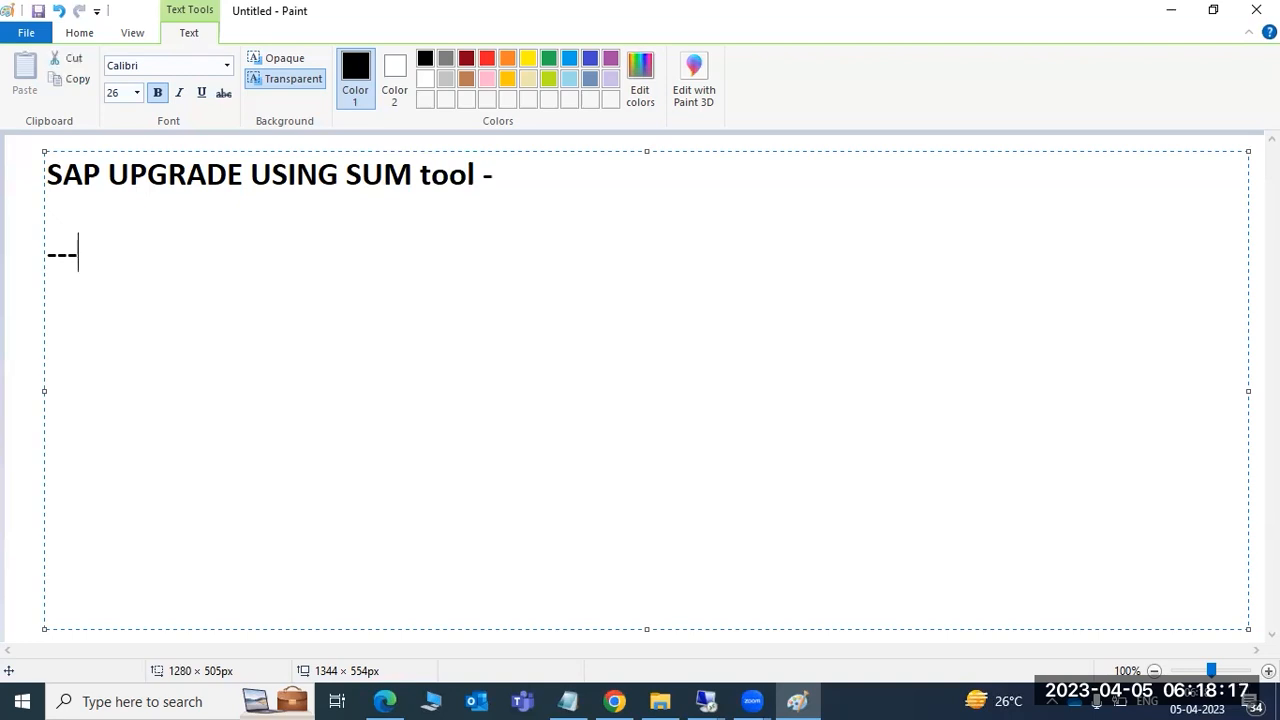
text(stack.xml)
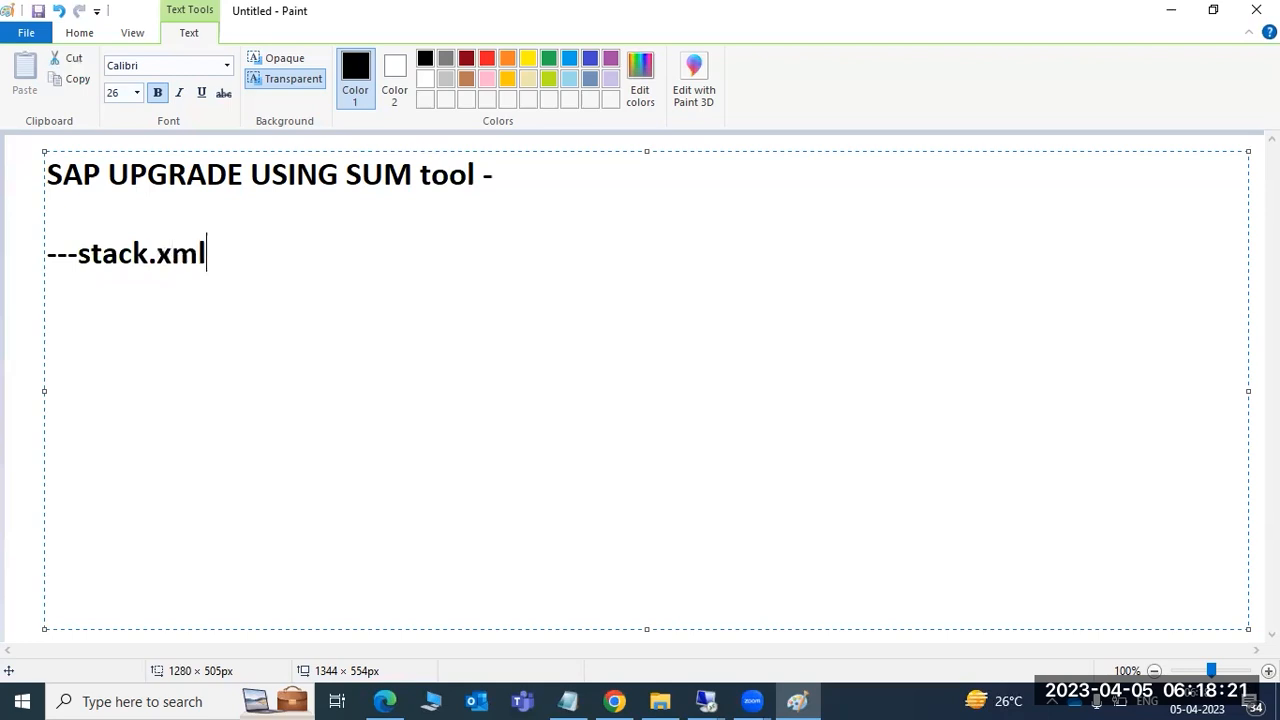
- Add the subheading "How to start the upgrade using SUM tool :" with a row of equals signs beneath it
key(Return)
text(How to )
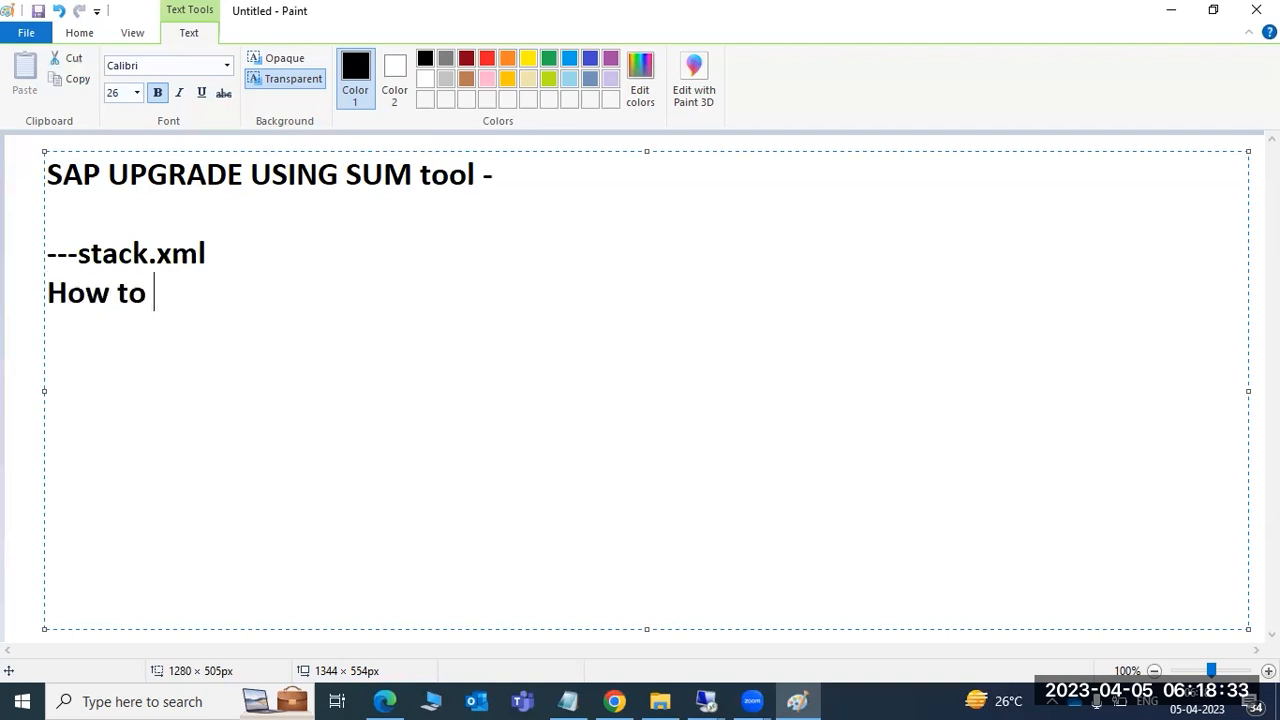
text(start the )
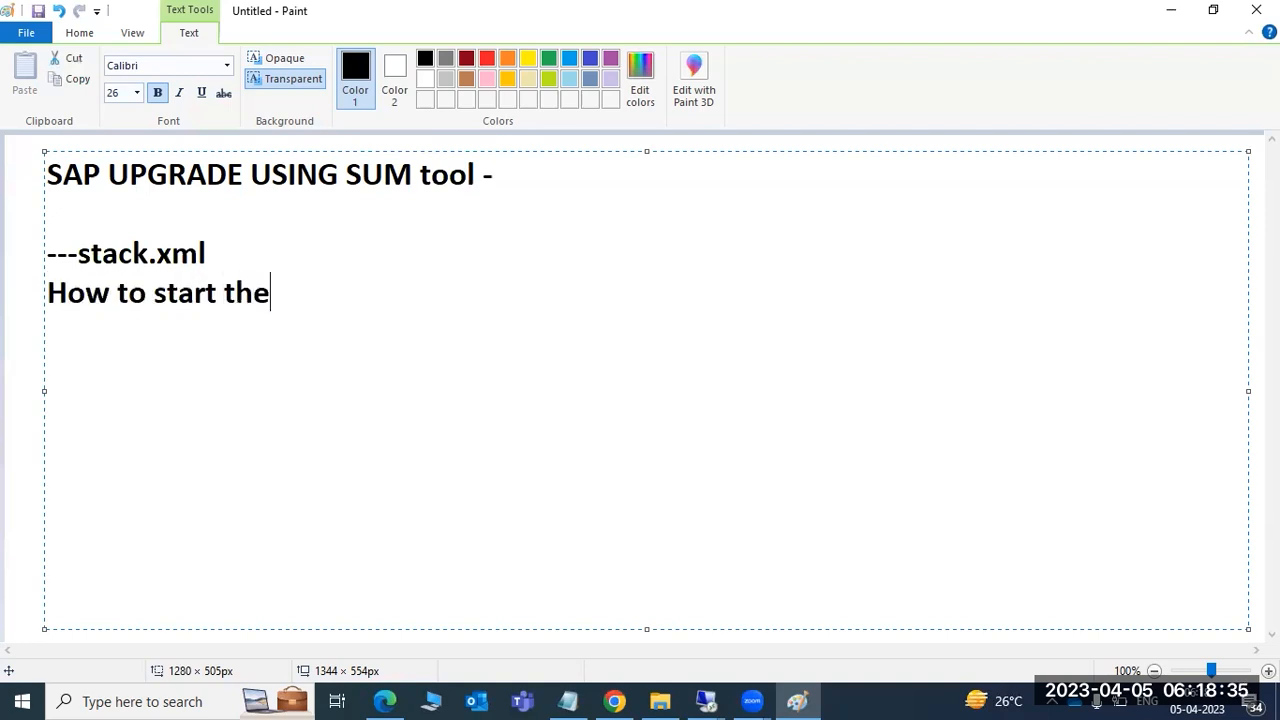
text(upgrade using)
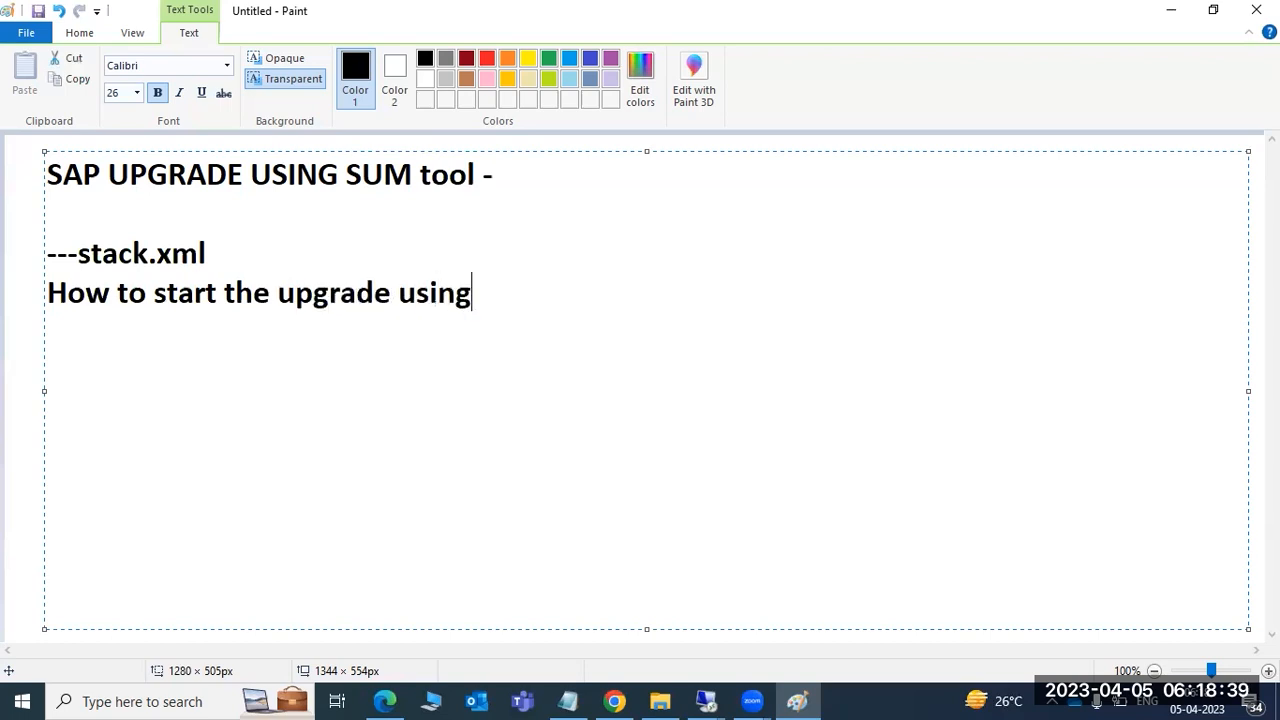
text( SUM tool :)
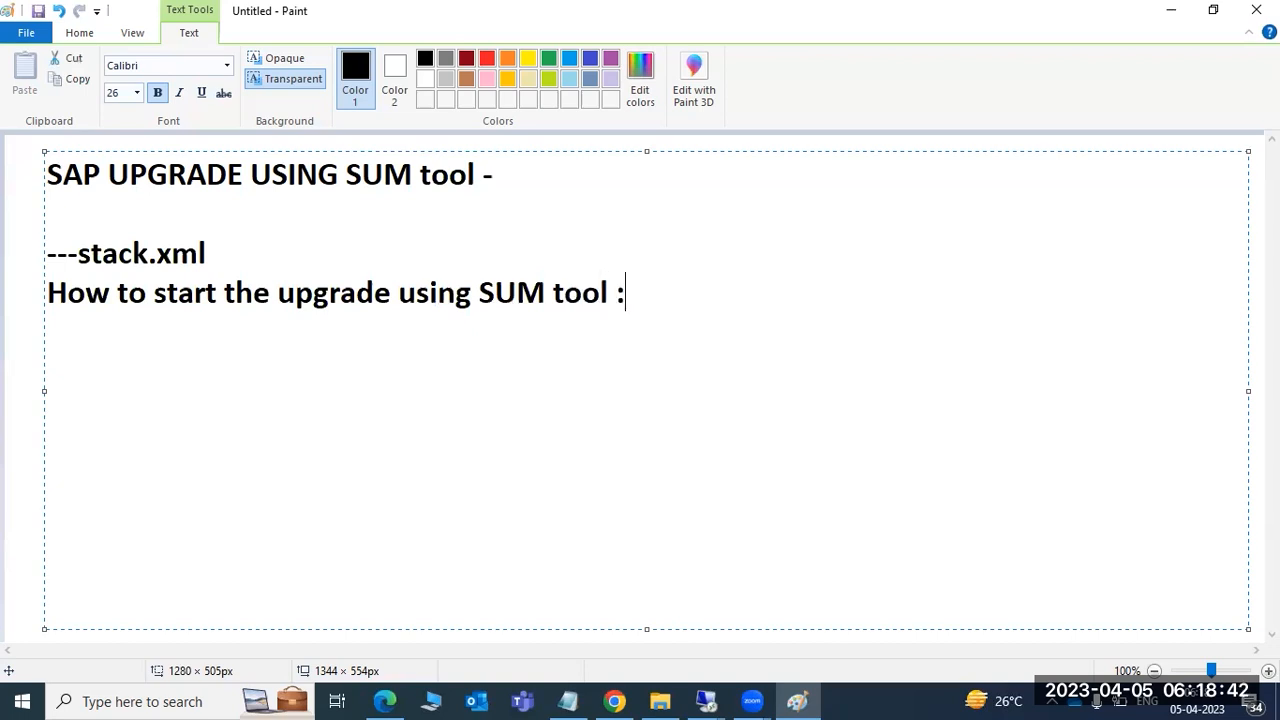
key(Return)
text(==================================)
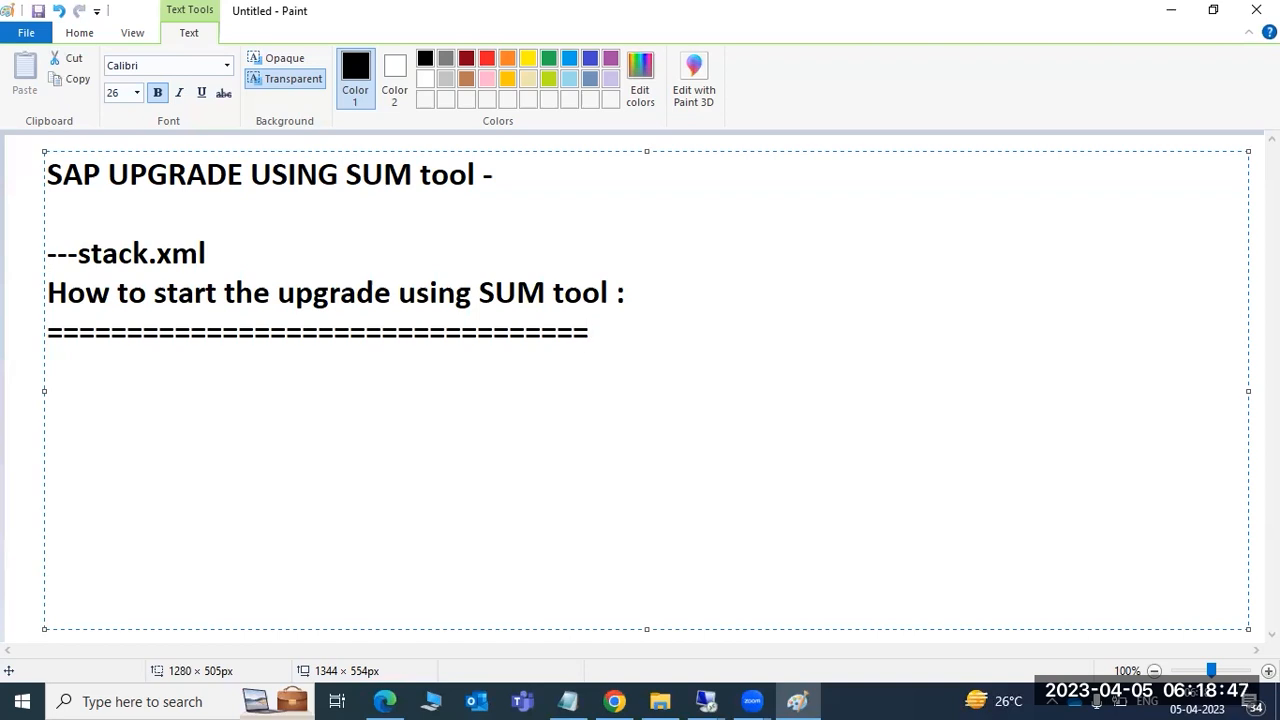
key(Return)
- Append "--pre steps" to the stack.xml line and add "SUM start -" on a new line below the equals-sign row
click(238, 255)
text(--pre steps)
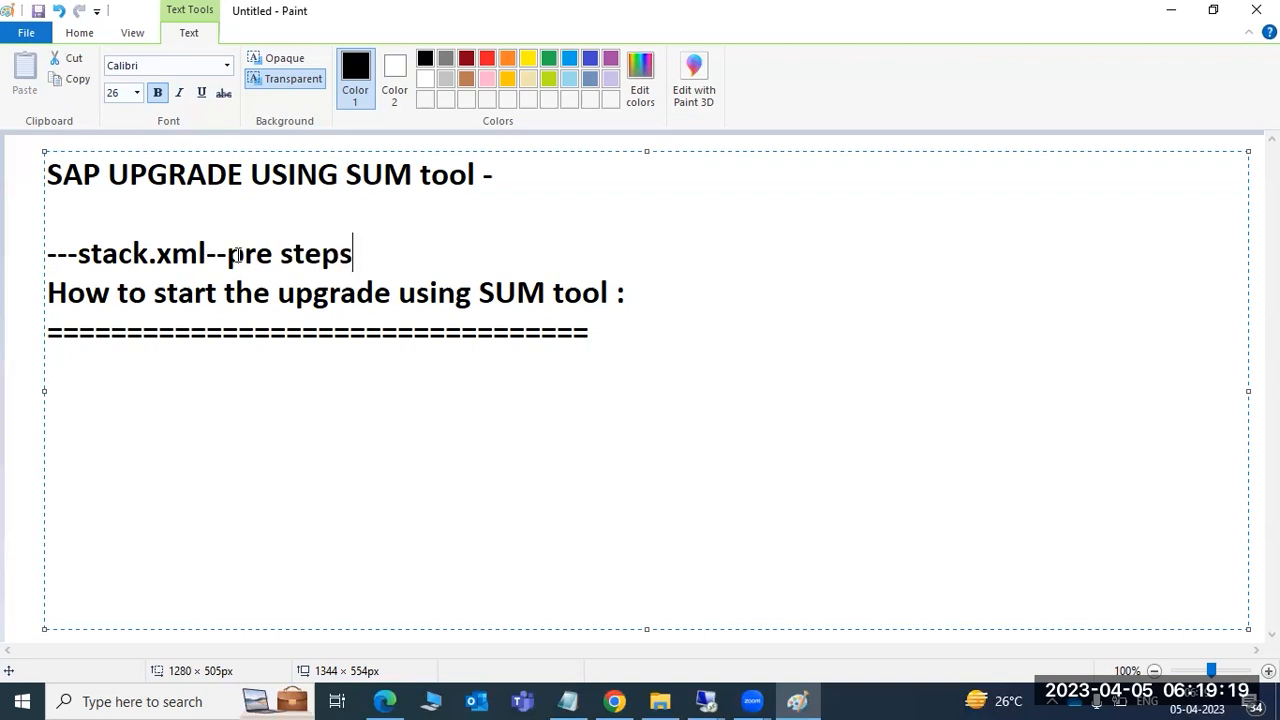
click(628, 330)
key(Return)
key(Return)
text(SUM start -)
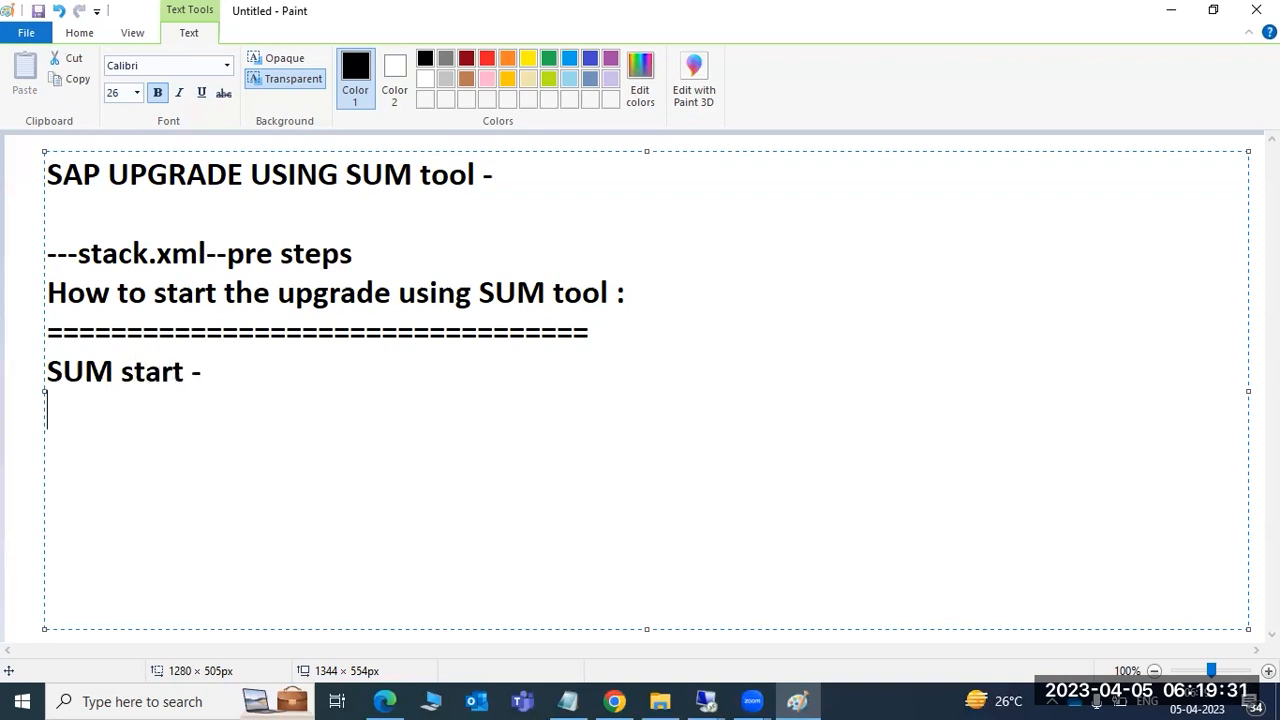
key(Return)
text(logi nto===)
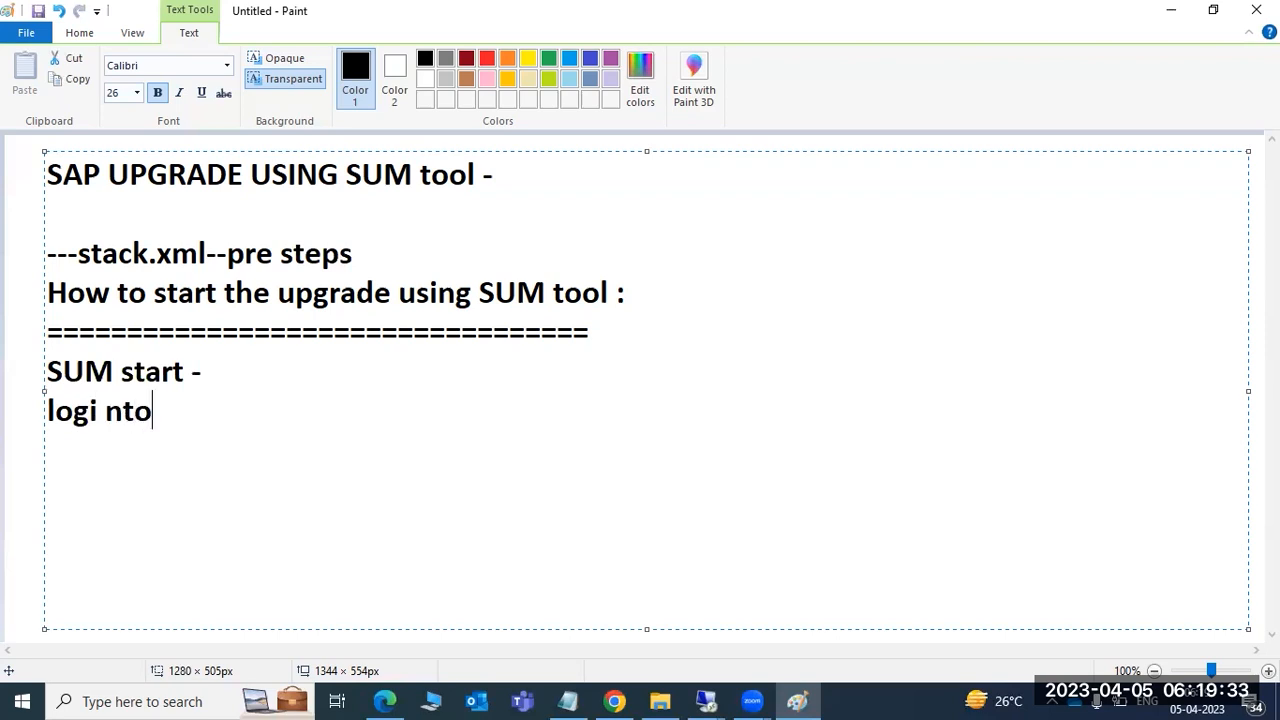
key(BackSpace)
key(BackSpace)
key(BackSpace)
key(BackSpace)
key(BackSpace)
key(BackSpace)
key(BackSpace)
key(BackSpace)
key(BackSpace)
key(BackSpace)
text(=====)
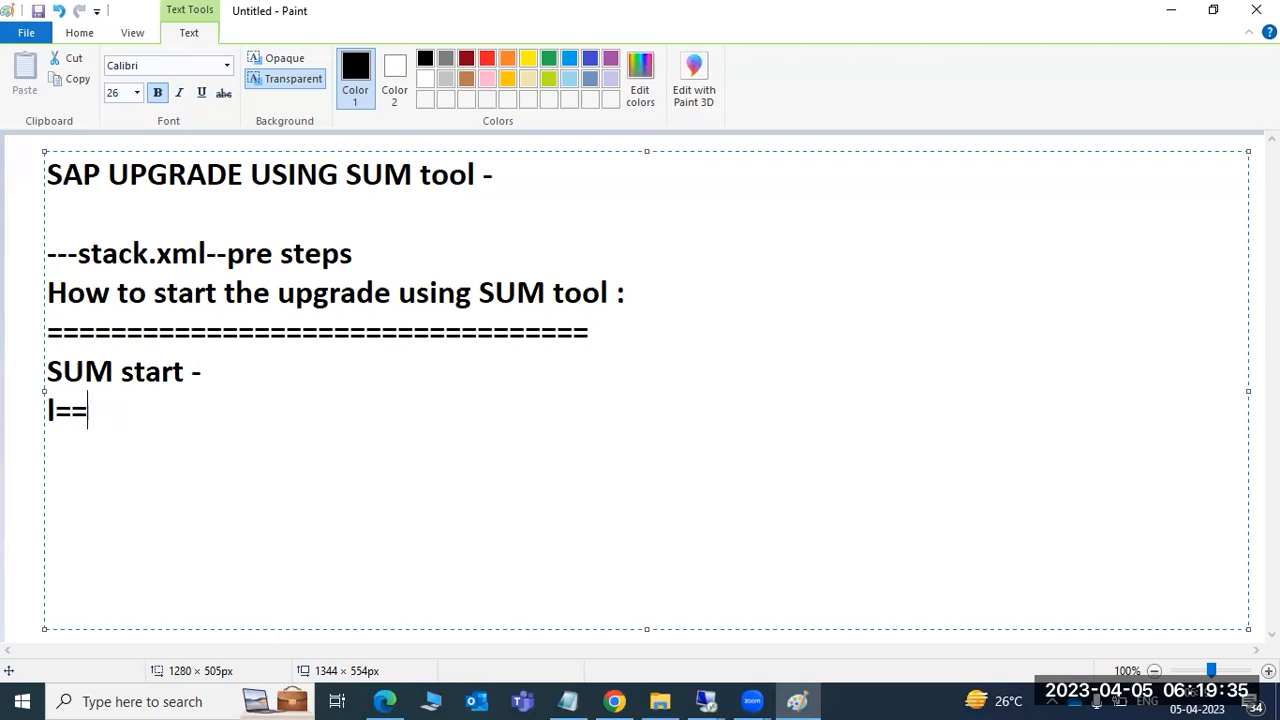
key(BackSpace)
key(BackSpace)
key(BackSpace)
key(BackSpace)
key(BackSpace)
key(BackSpace)
- Begin the procedure below "SUM start -" with the text "Steps - 1) login to"
text(Steps)
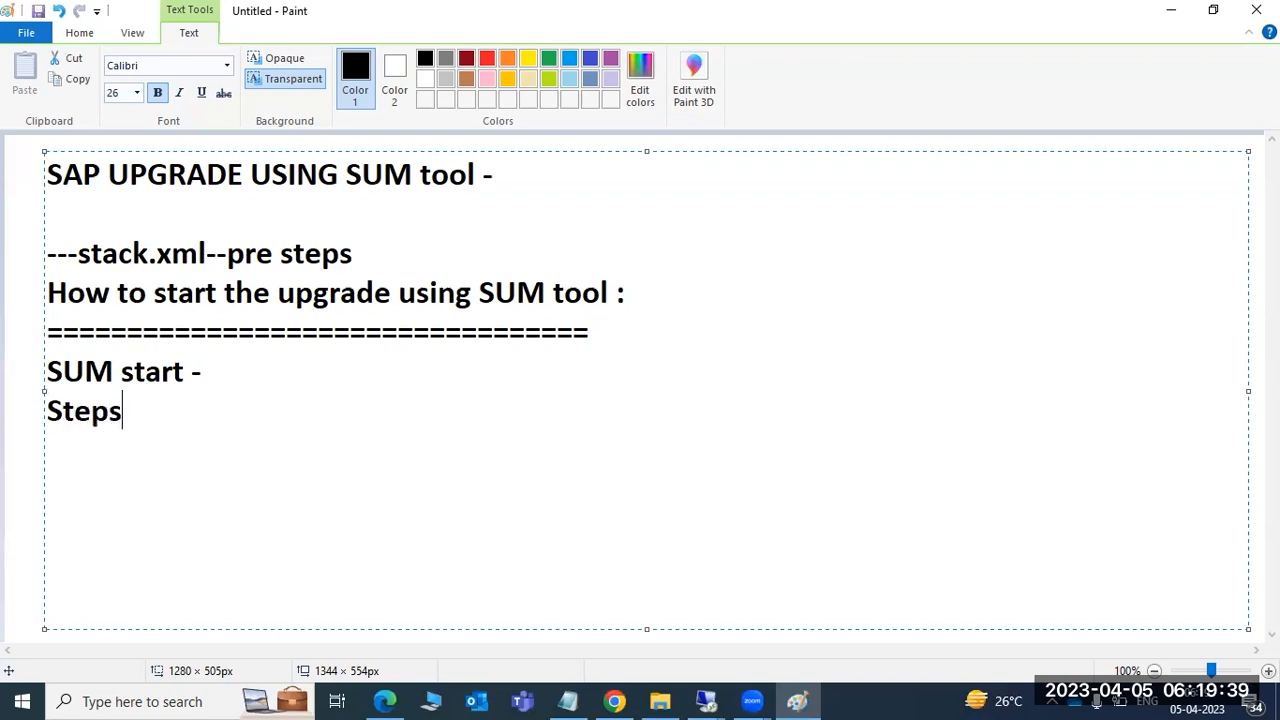
text( - 1) logi)
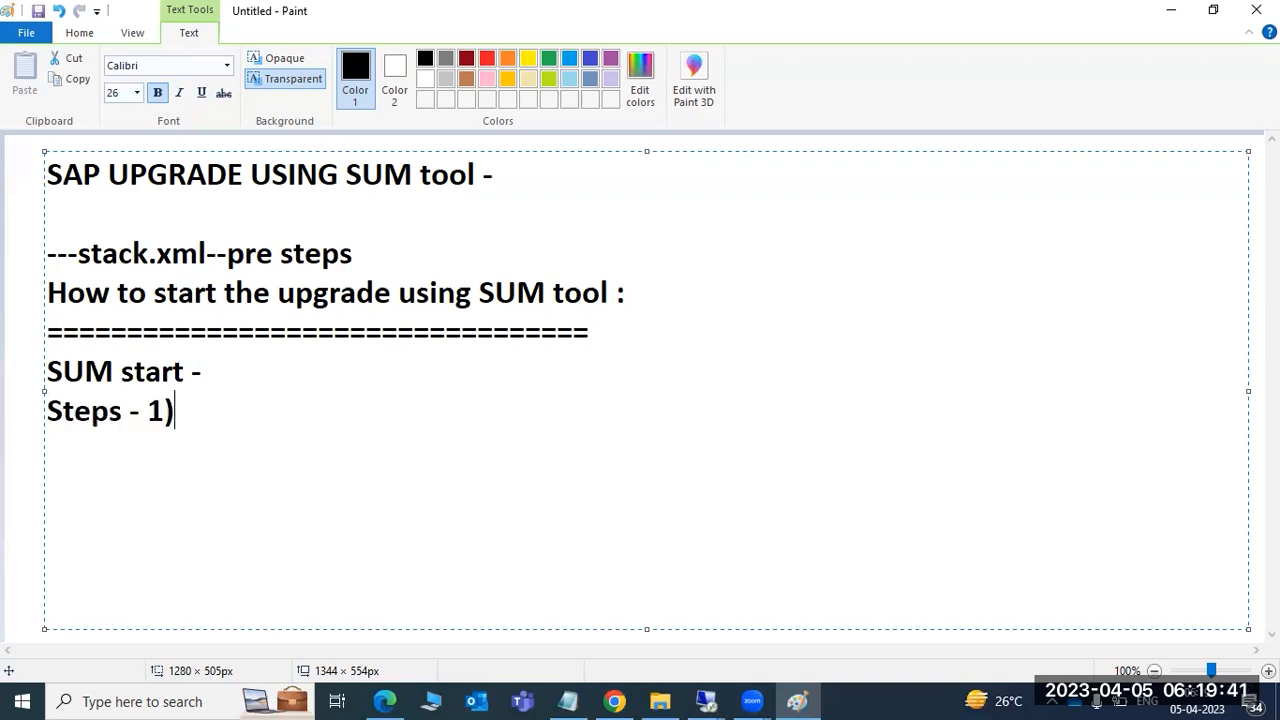
text(n to)
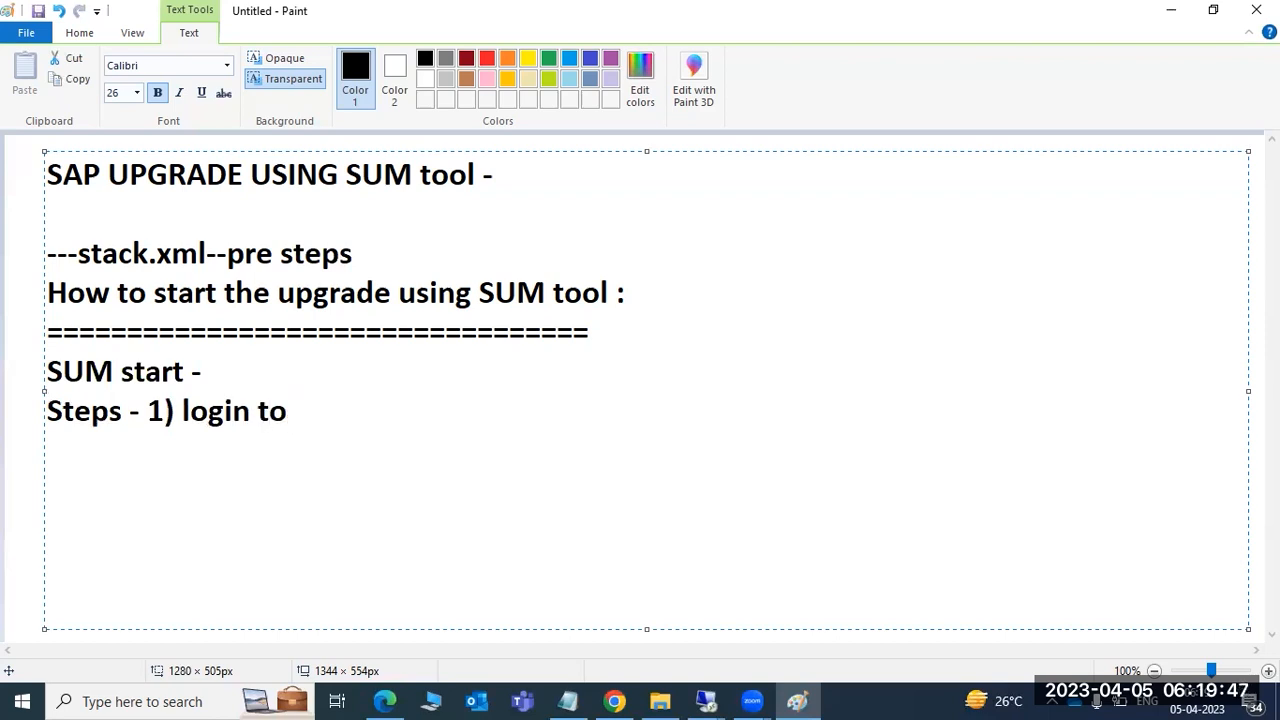
- Remove the whole "---stack.xml--pre steps" line from the notes
drag(397, 254, 71, 222)
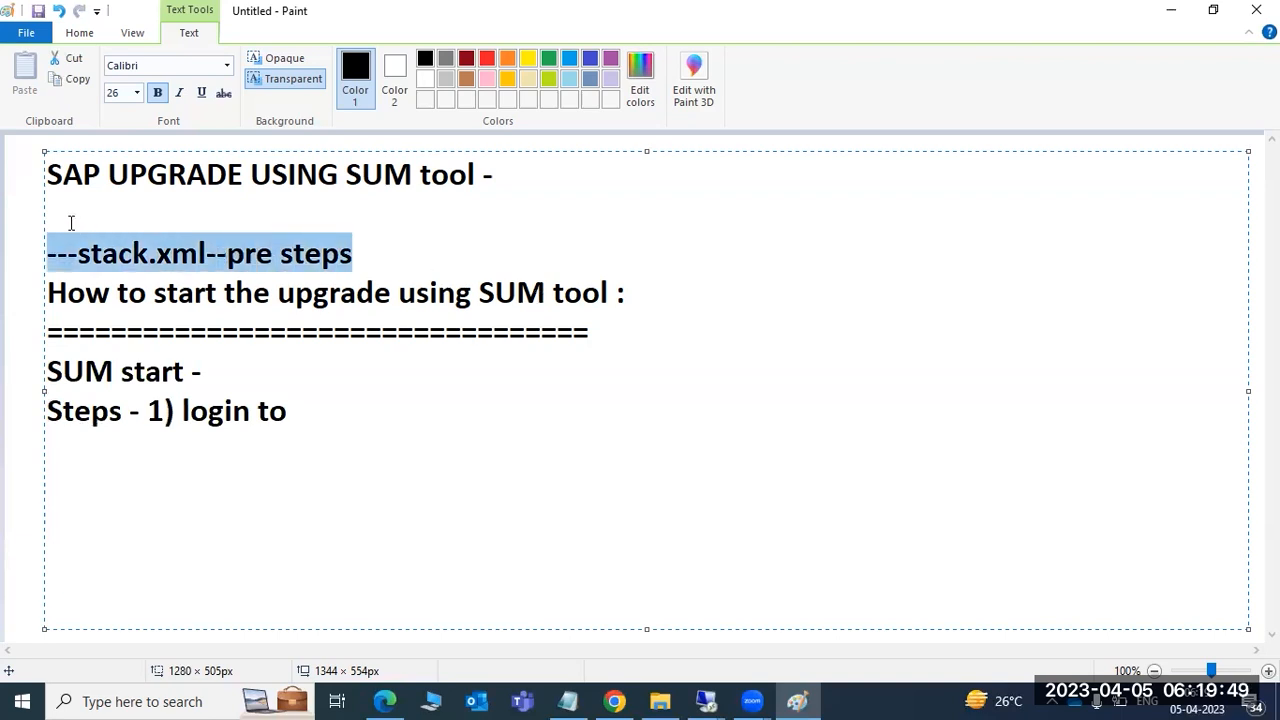
key(Delete)
key(Delete)
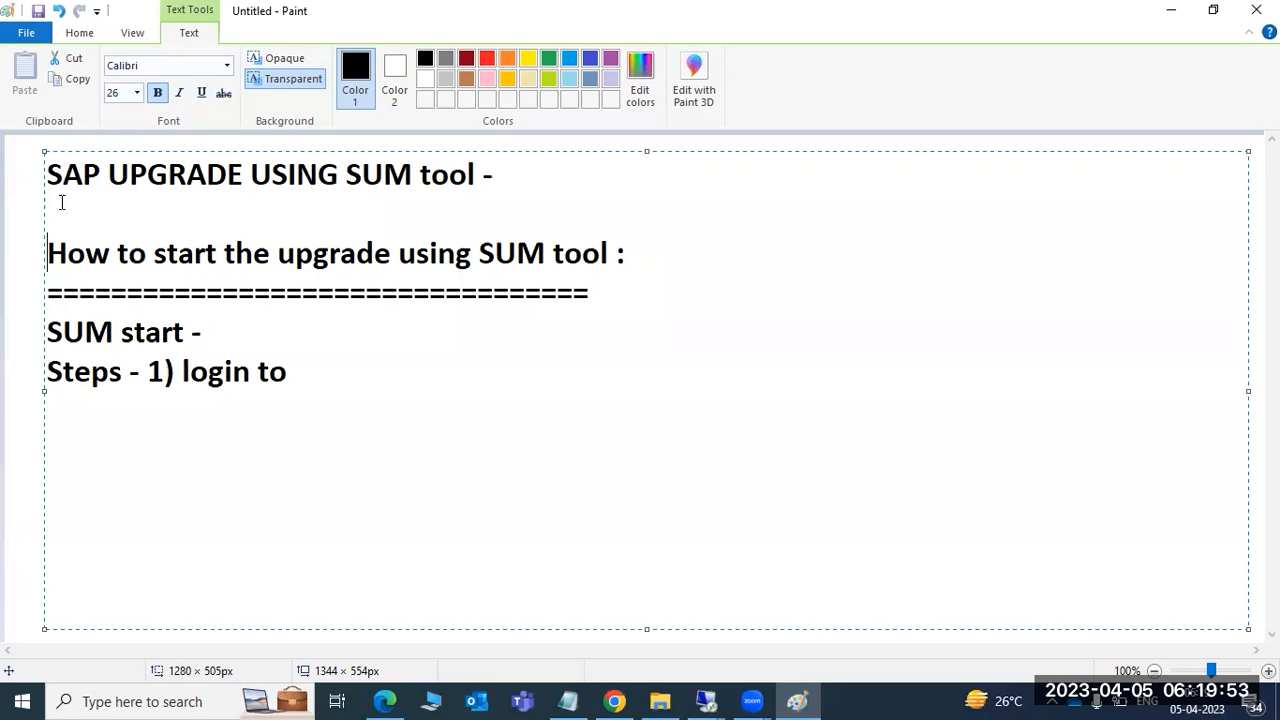
drag(345, 175, 412, 176)
drag(86, 253, 312, 256)
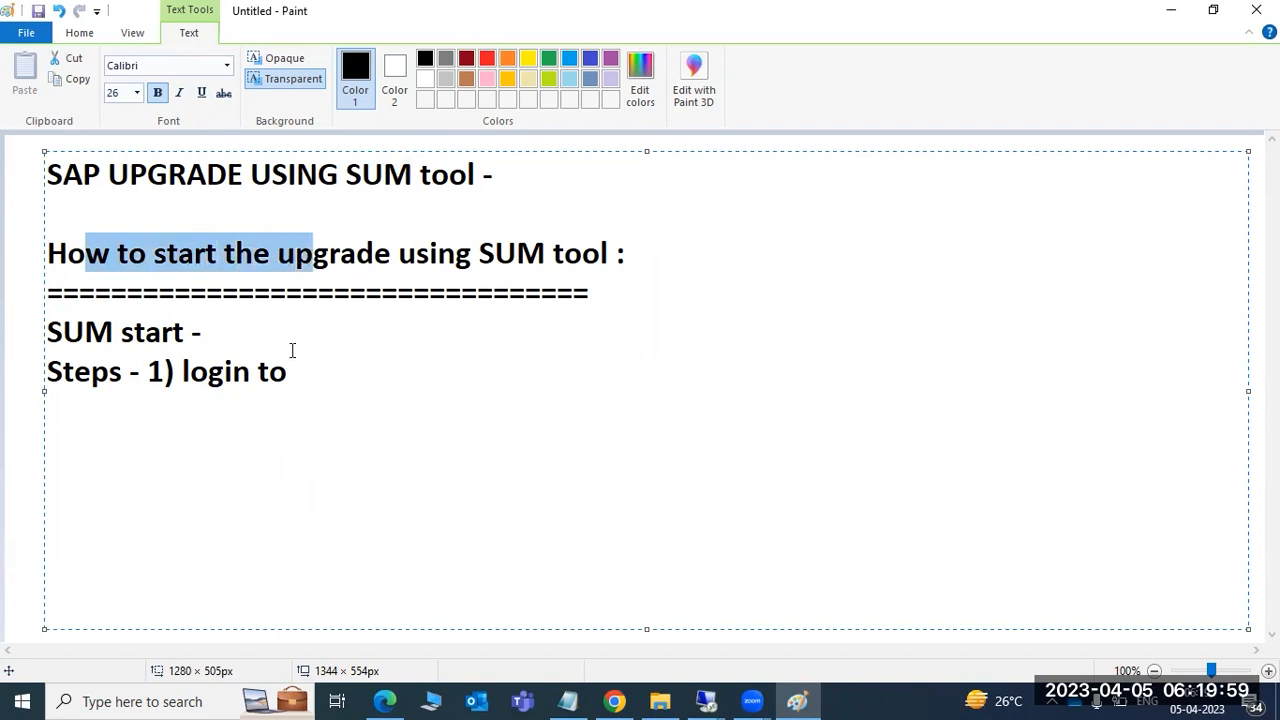
- Complete step 1 with "SIDADM user" and add the line "2)open CMD prompt -->goto USR/SAP/SID" beneath it
click(310, 382)
text(SIDADM user )
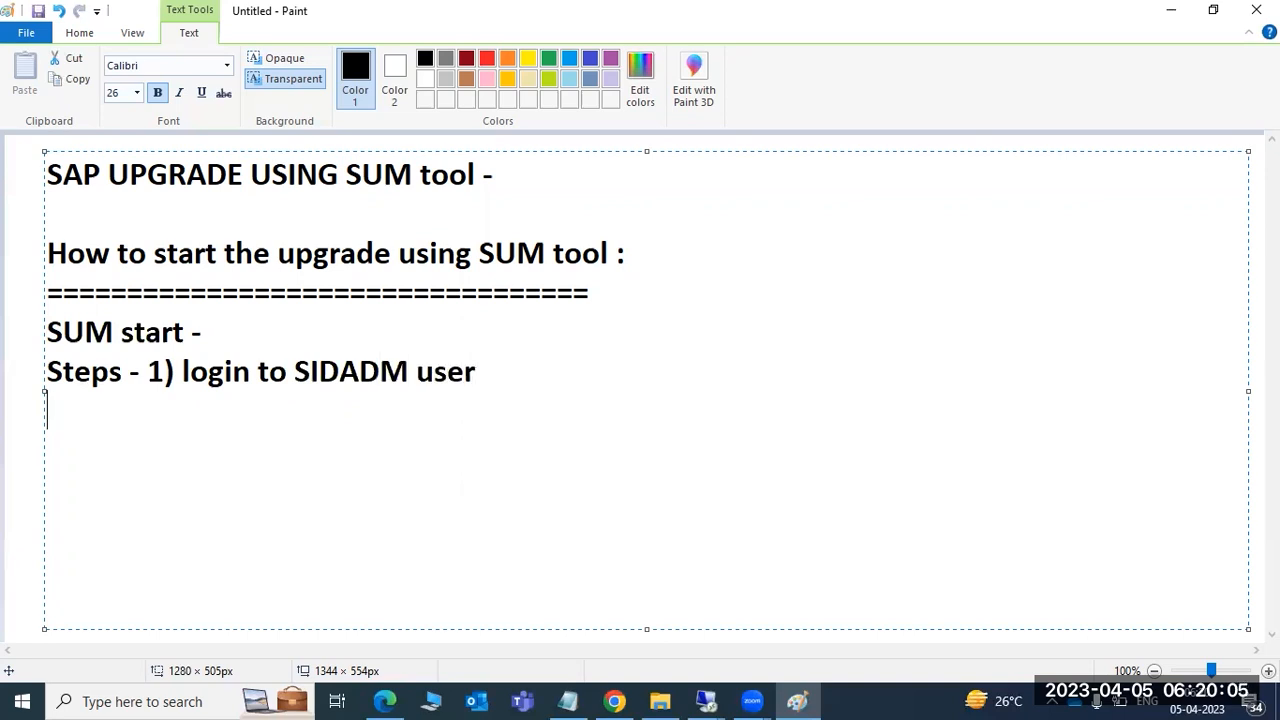
text(2)open)
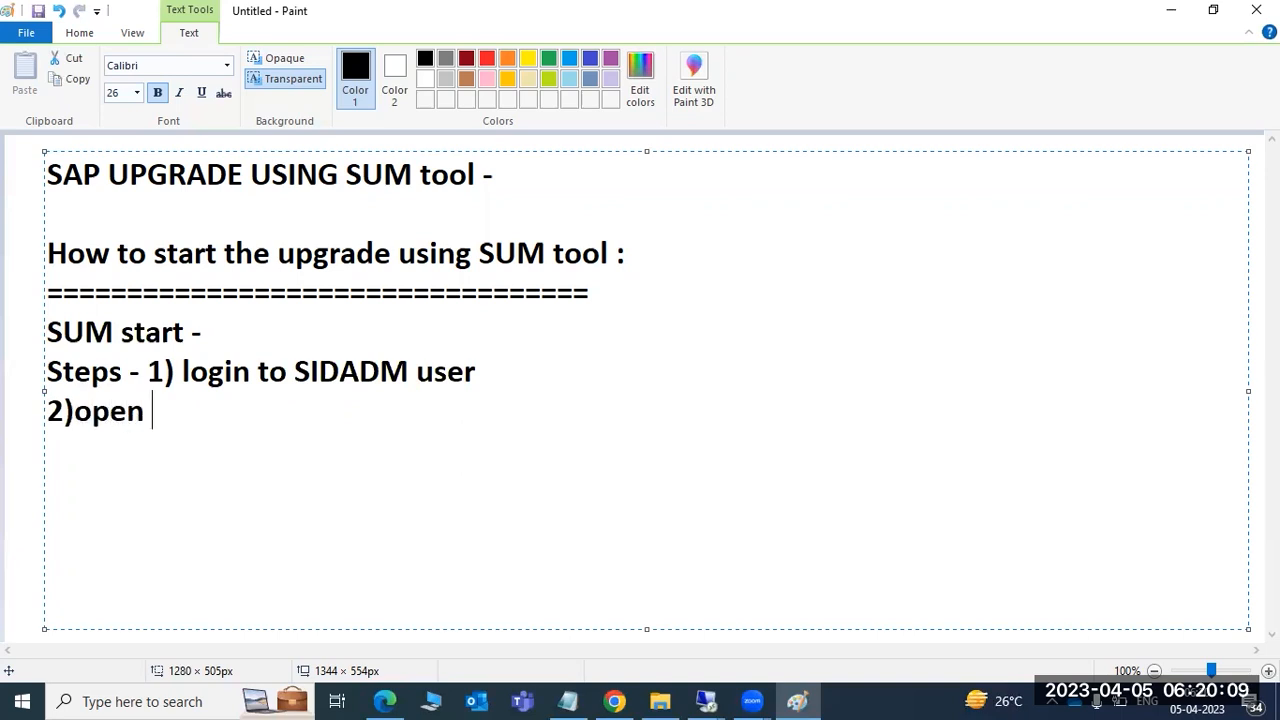
text( CMD)
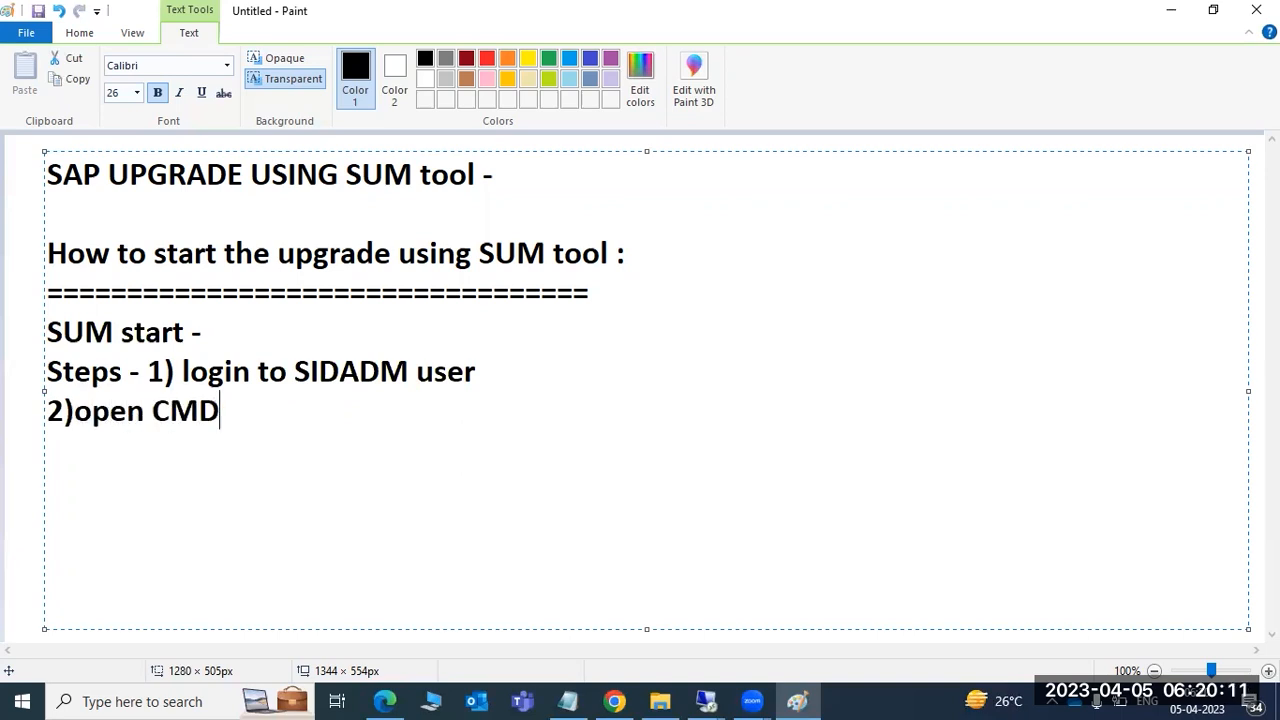
text( promp)
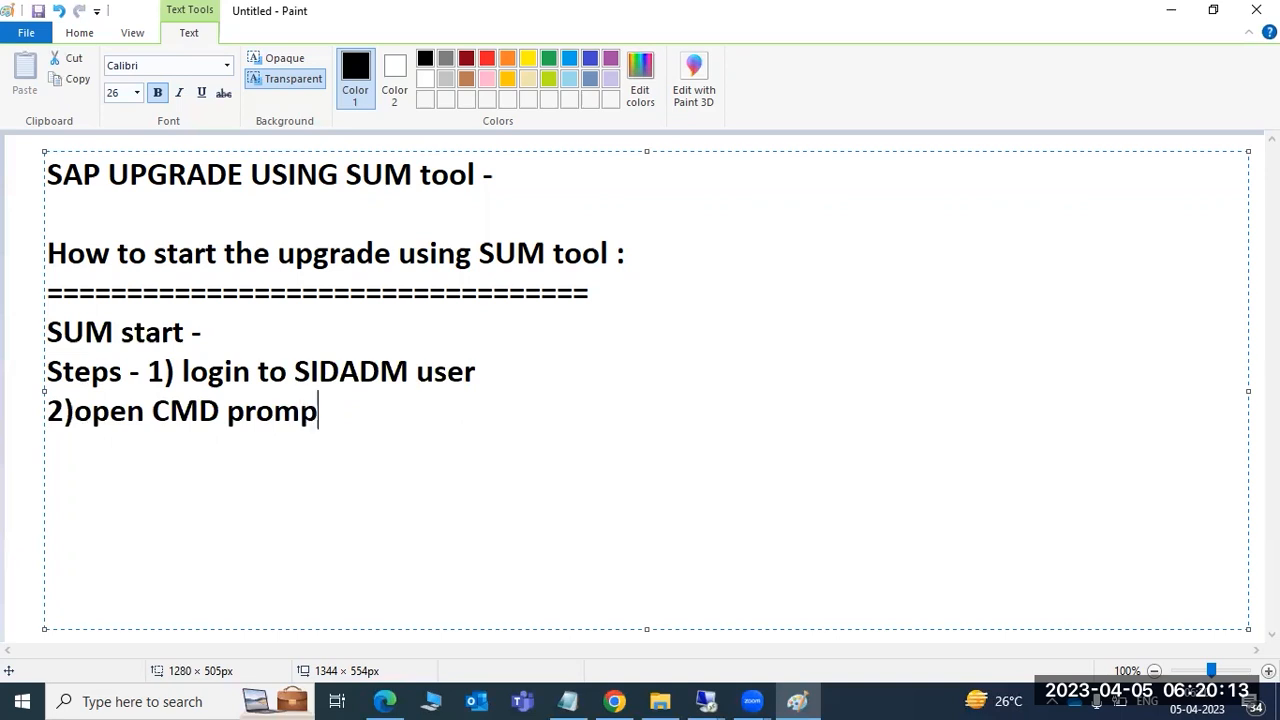
text(t -->goto )
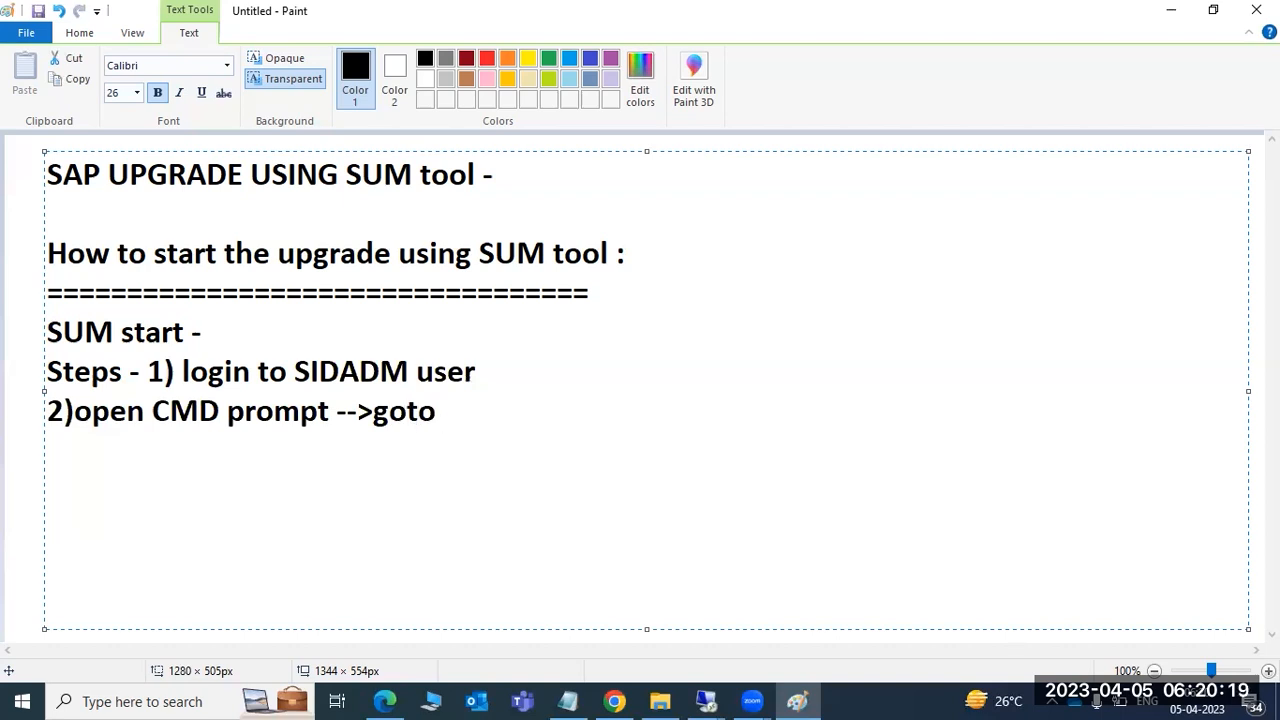
text(USR/SAP/SID)
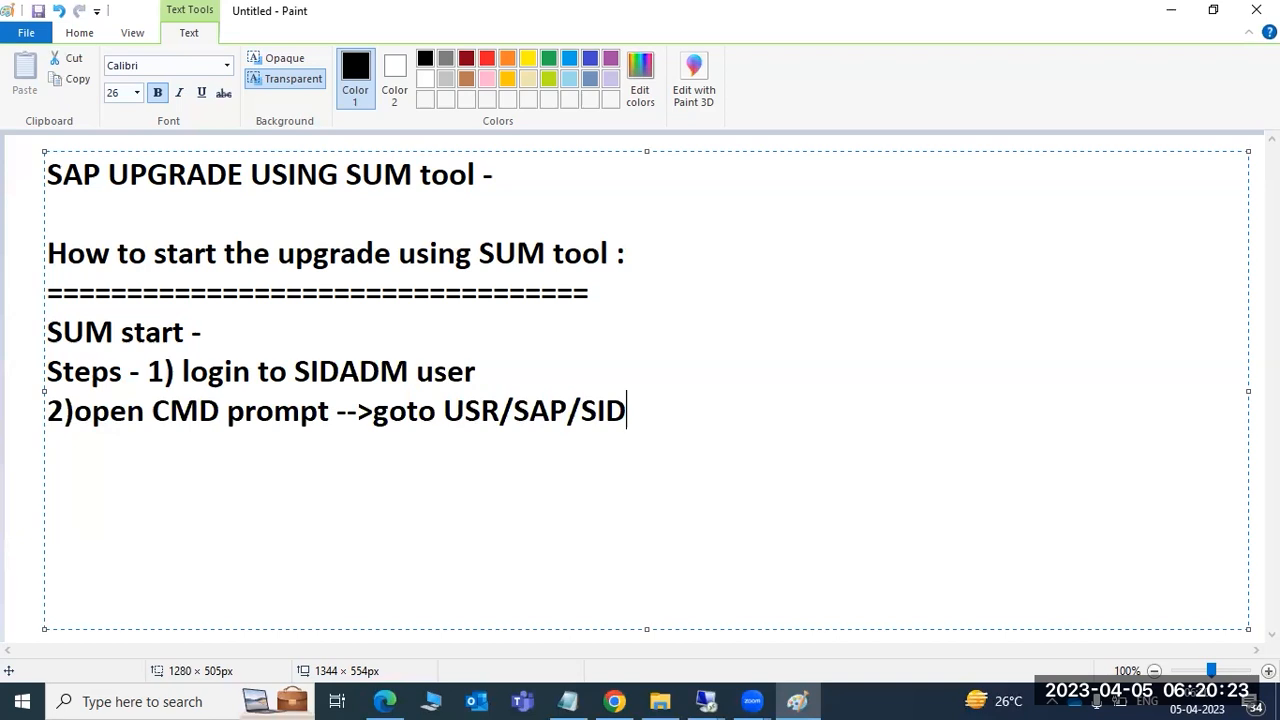
- Add the line "3)Extract the SUM*.SAR file in this folder ." and begin the following line with "4)"
key(Return)
text(3)Ext)
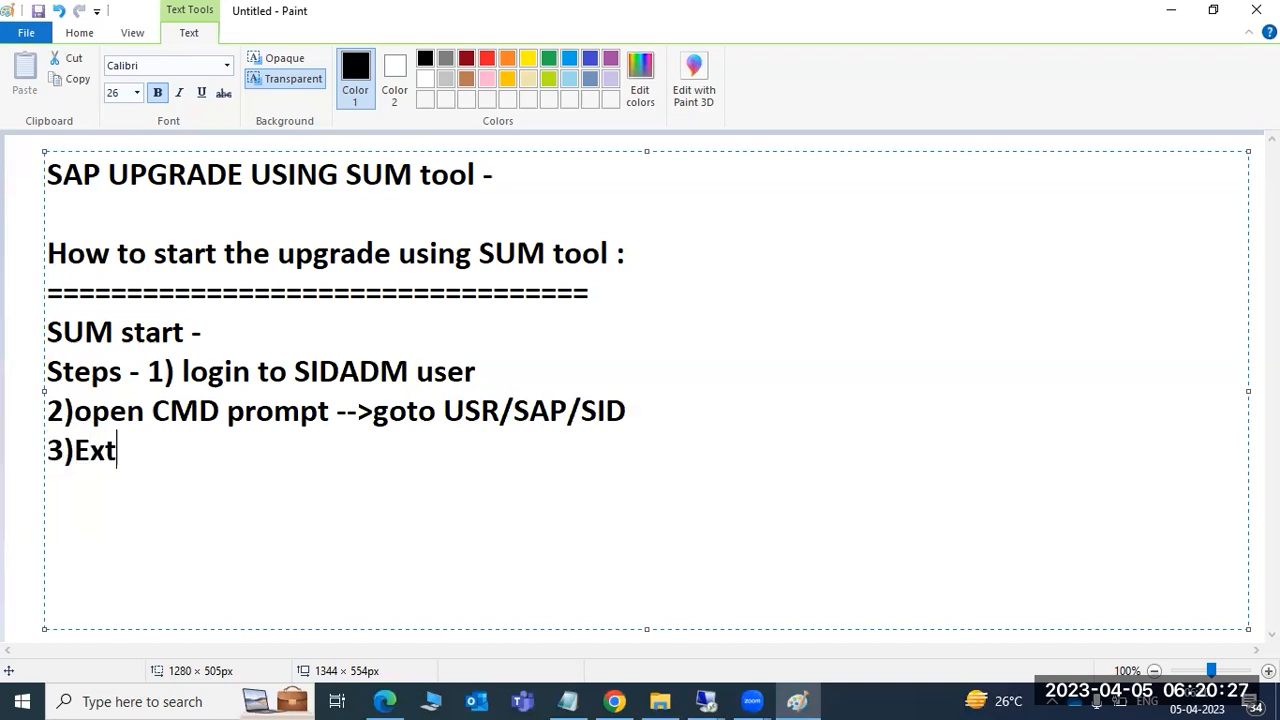
text(ract the )
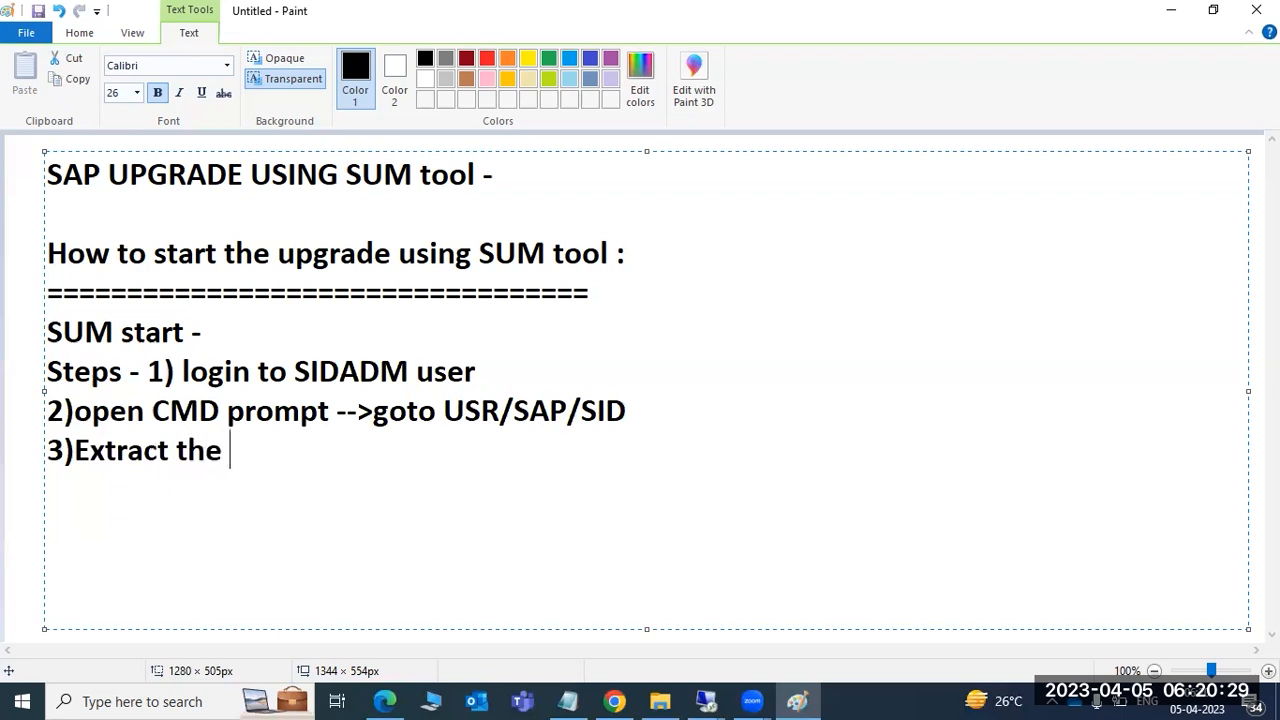
text(SUM*.SAR file in this folder .)
key(Return)
text(4))
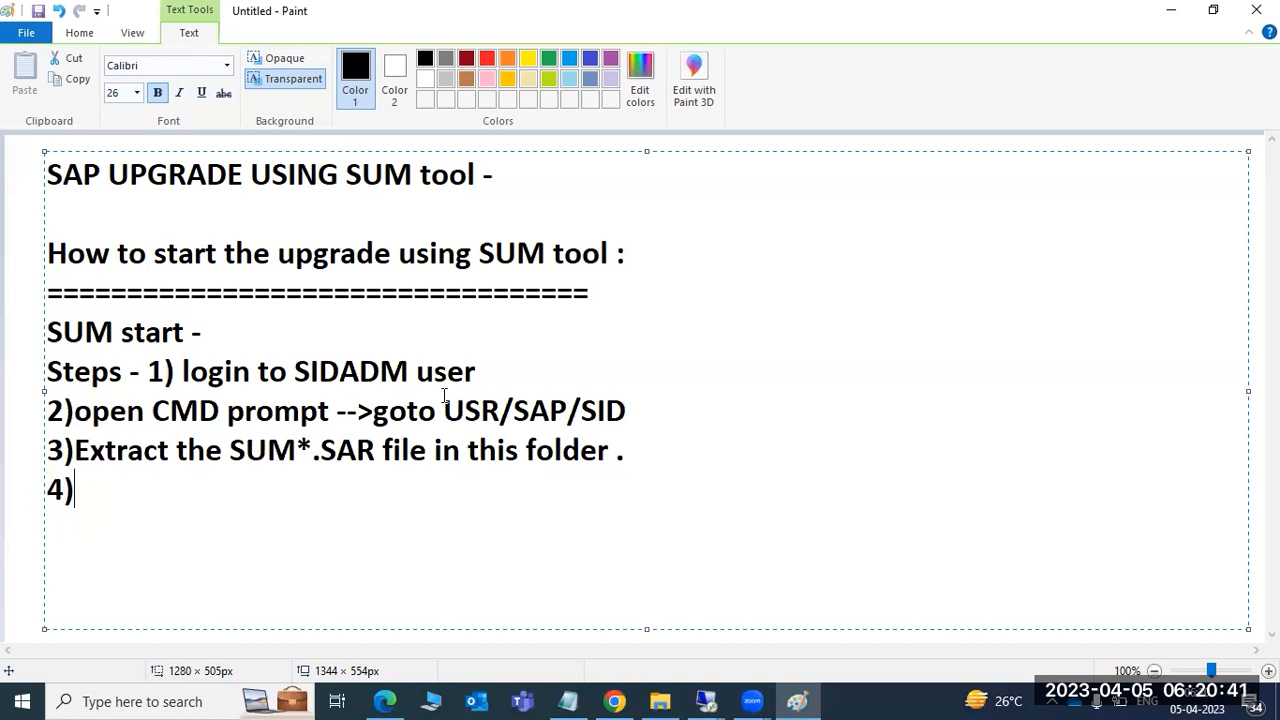
- Insert the line "2)Copy the SUM file to /usr/sap/SID" between the login step and the CMD prompt step
key(Return)
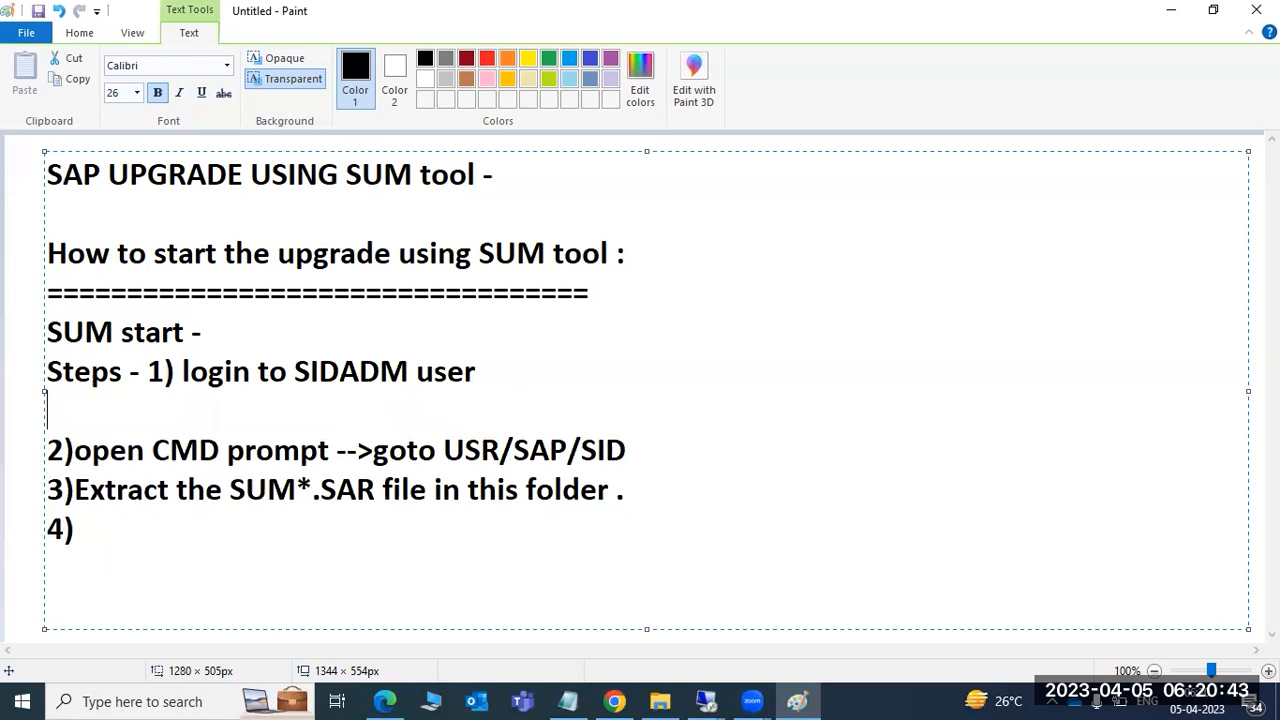
text(2)Copy the SUM file to /usr/sap/)
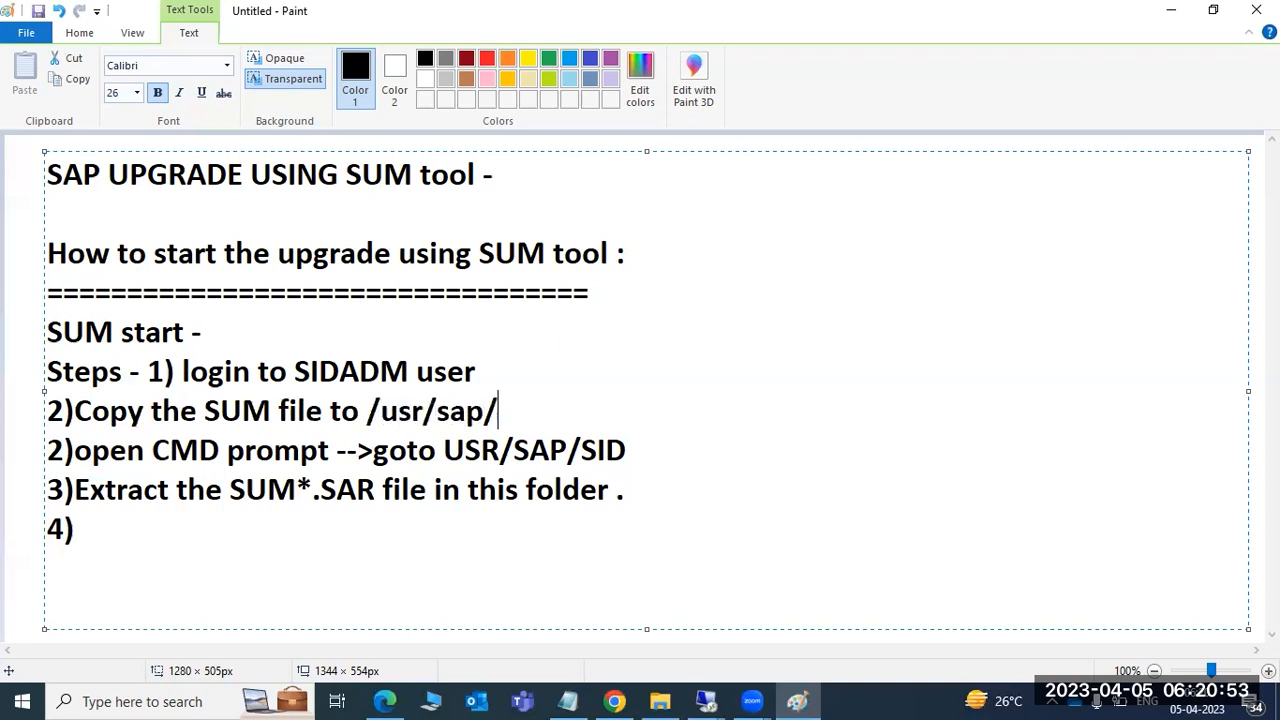
text(SID)
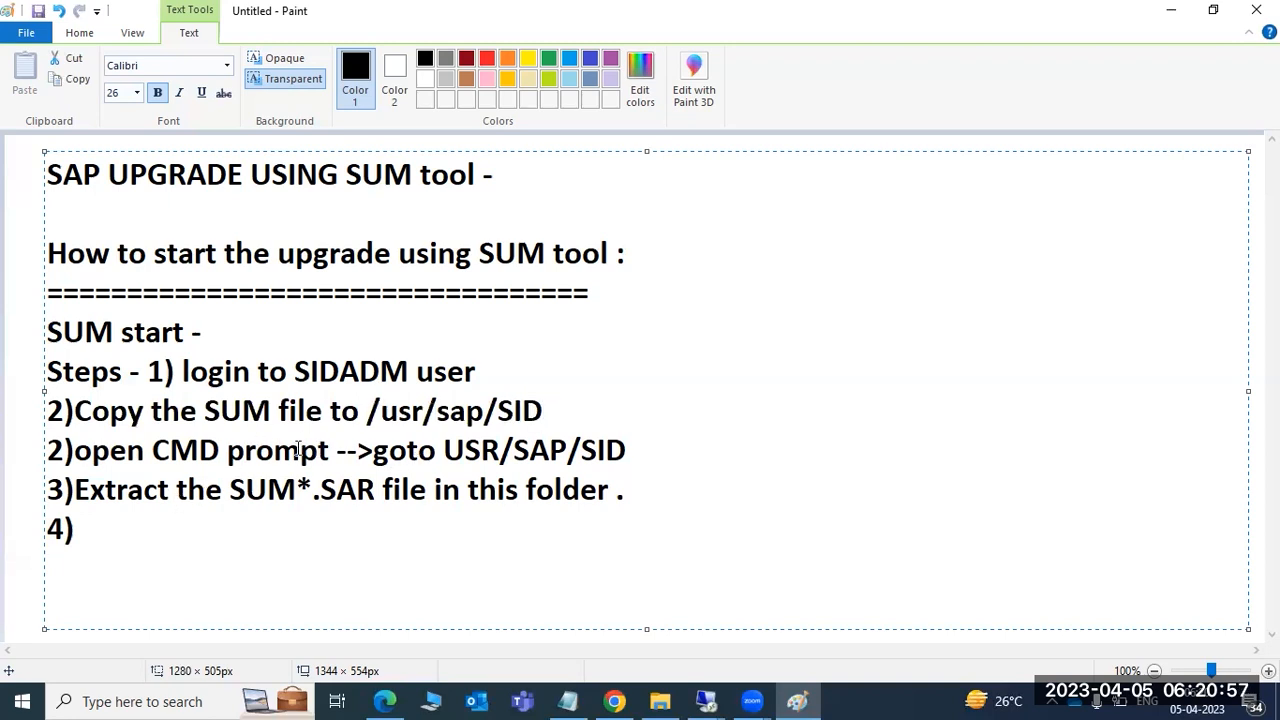
click(145, 490)
drag(145, 490, 303, 488)
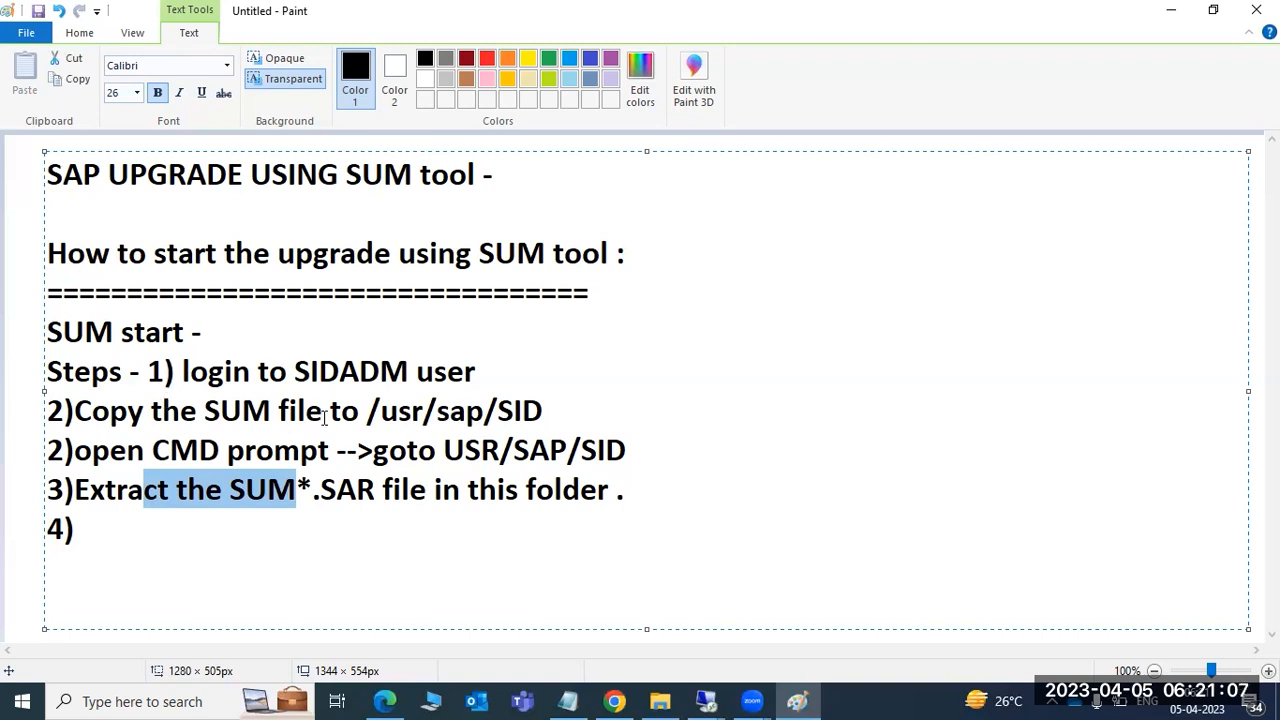
drag(366, 410, 543, 418)
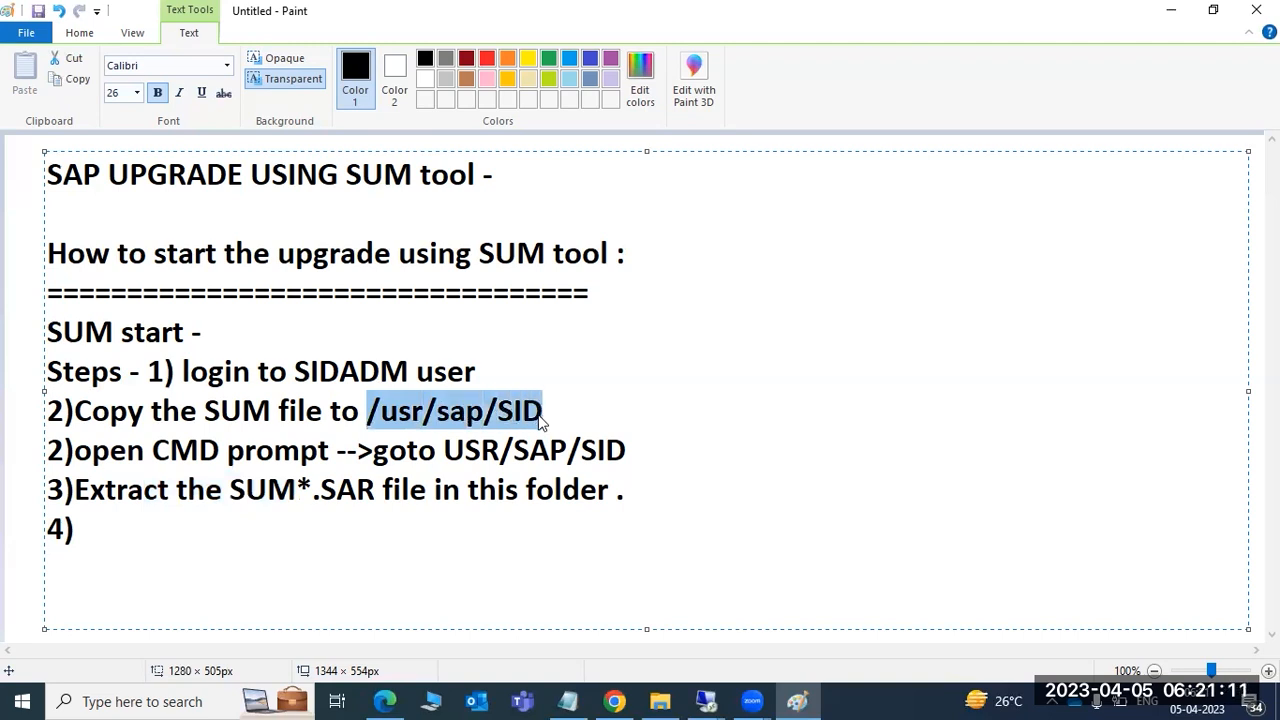
- Complete step 4 of the notes with "cd /usr/sap/SID/SUM"
click(128, 518)
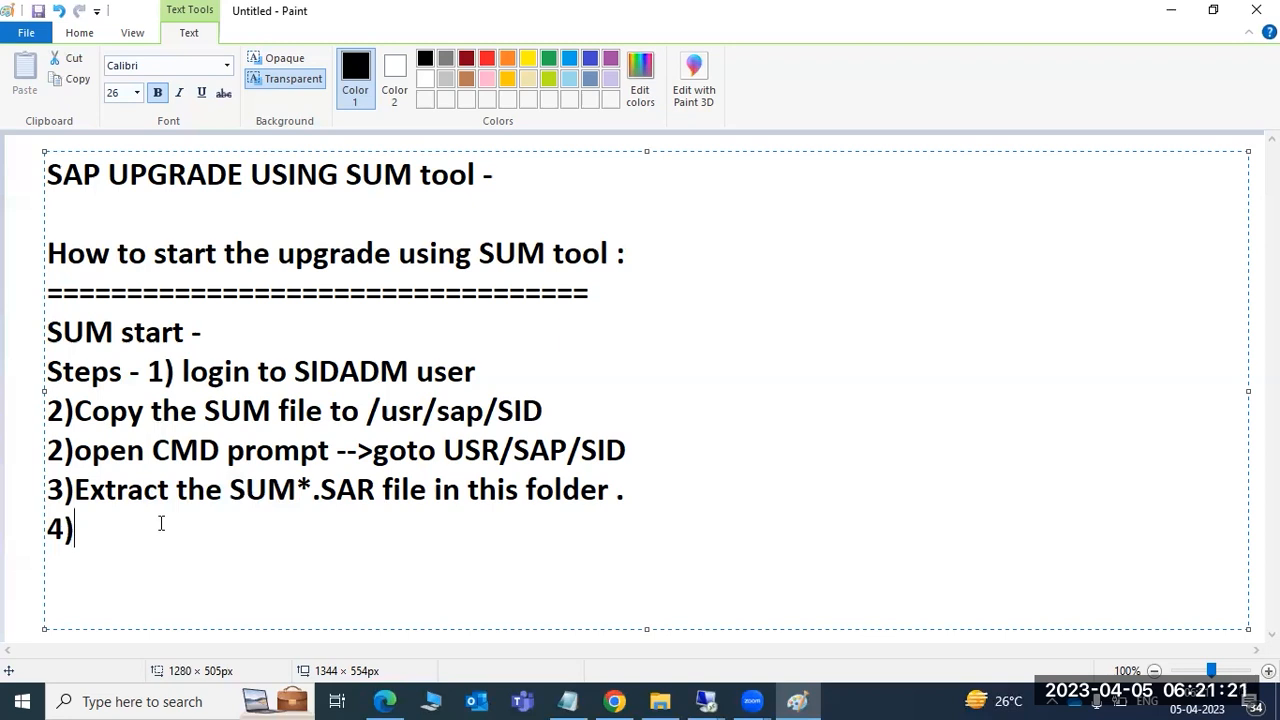
text(SUMS)
key(BackSpace)
key(BackSpace)
key(BackSpace)
key(BackSpace)
text(cd /us)
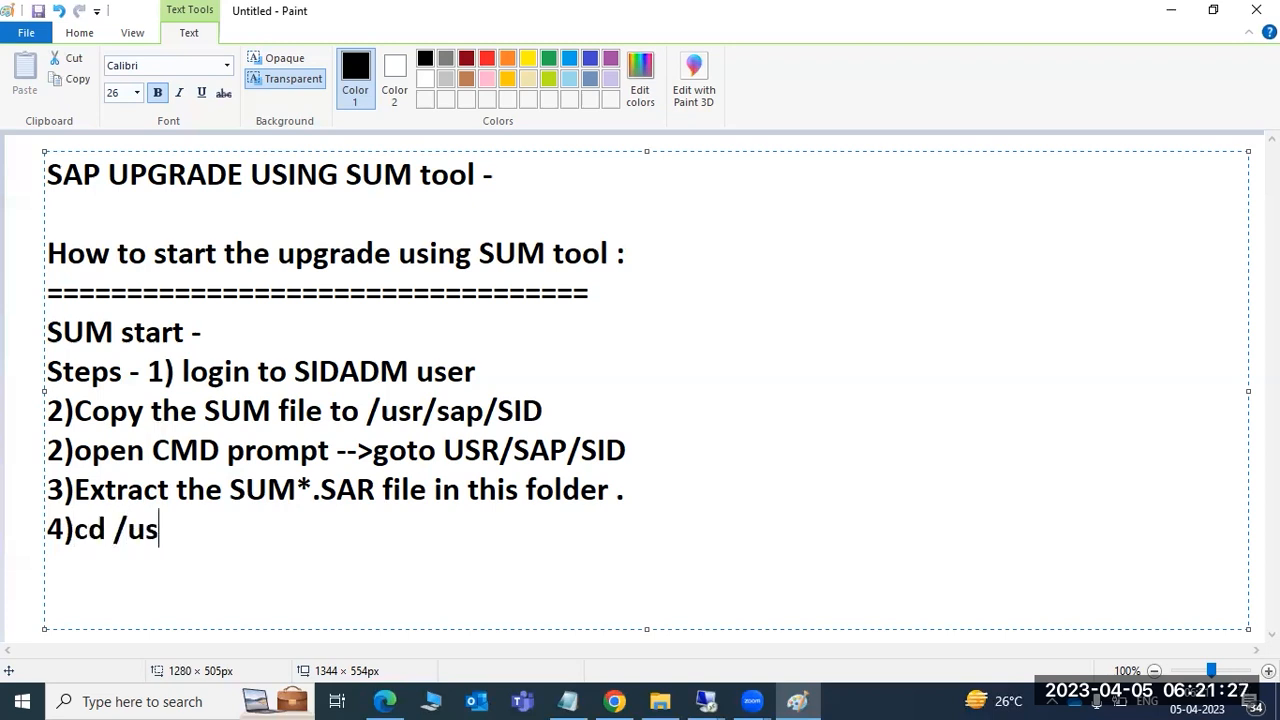
text(r/sap/)
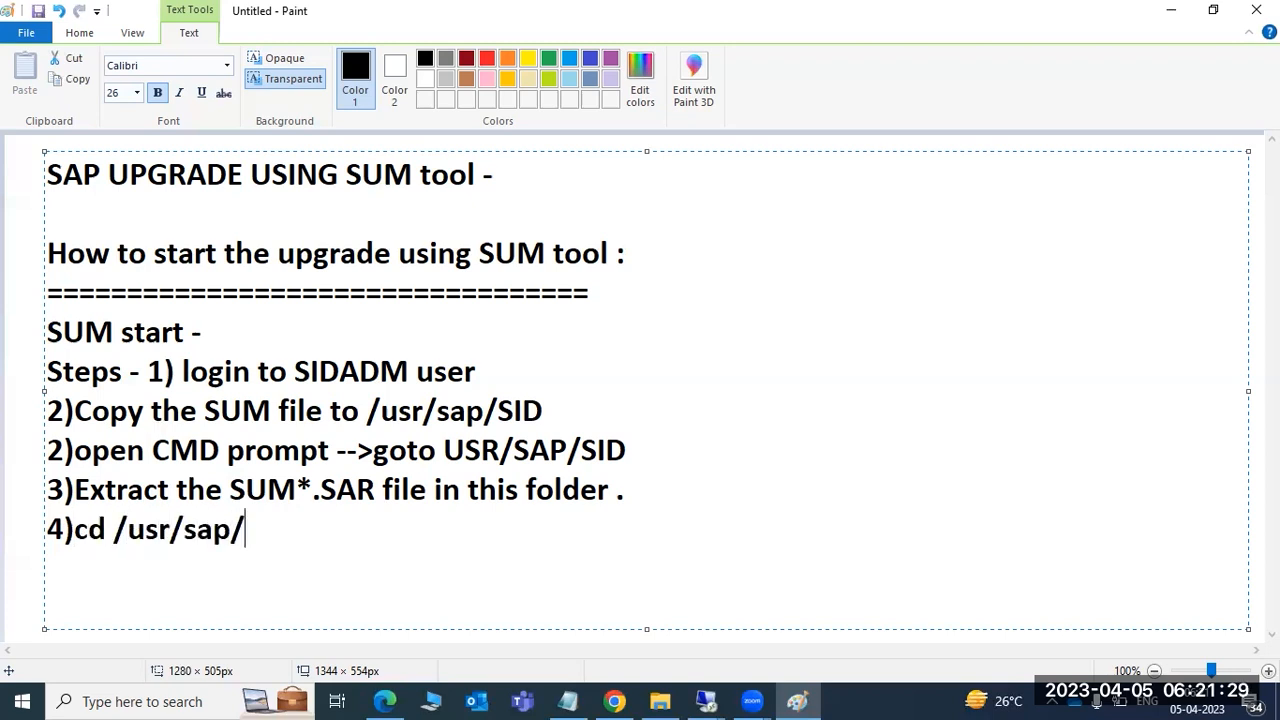
text(SID/SUM)
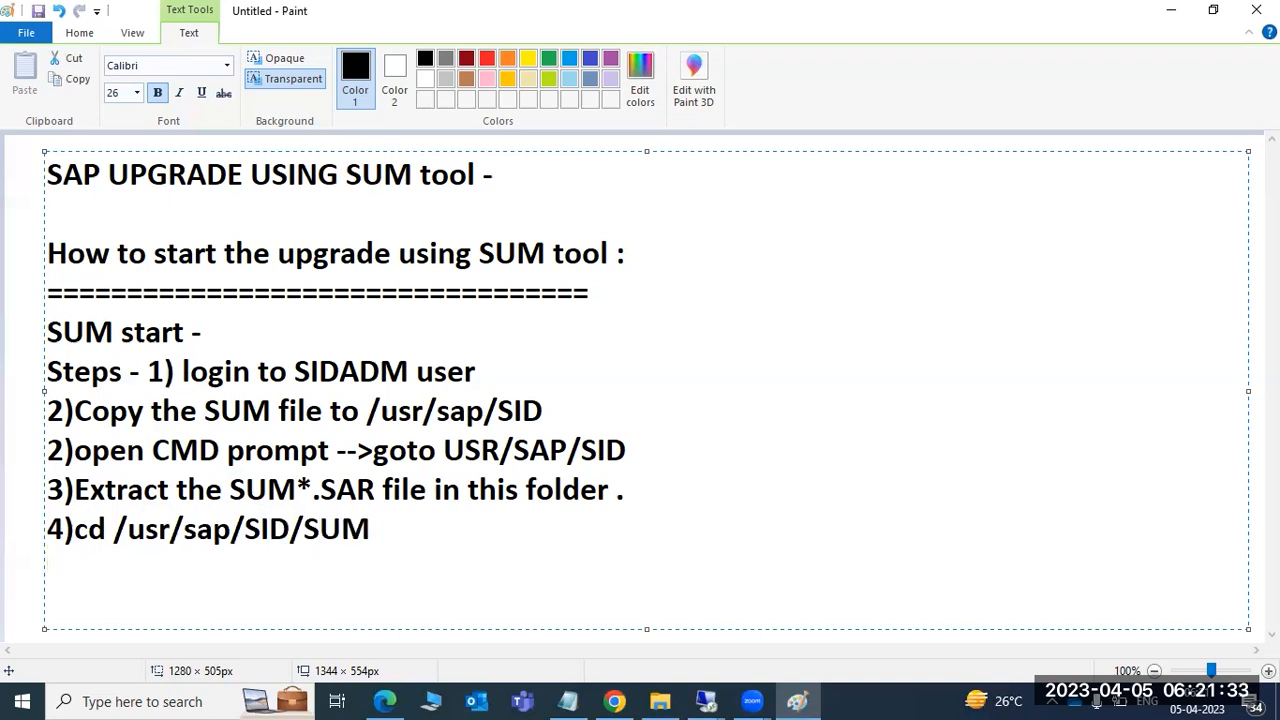
- Add the command line "SUMSTART.bat confighostagent SID" beneath step 4 of the notes
key(Return)
text(SUMSTART.b)
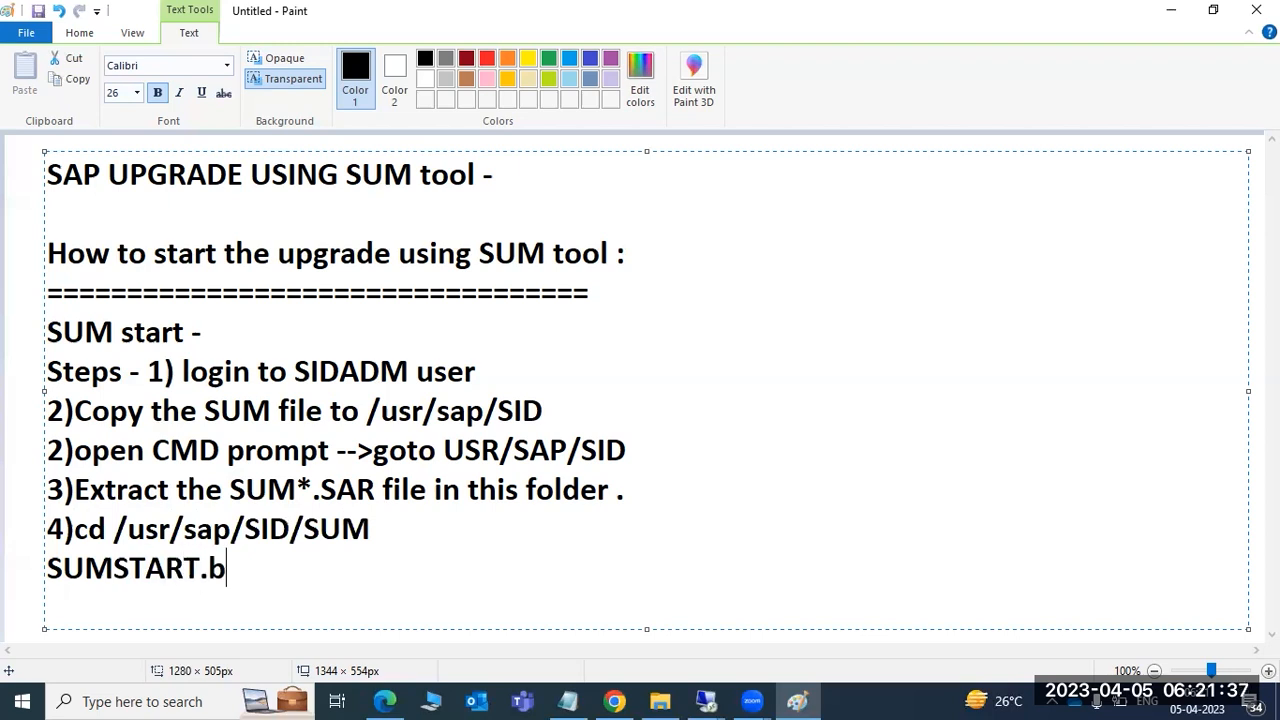
text(at con)
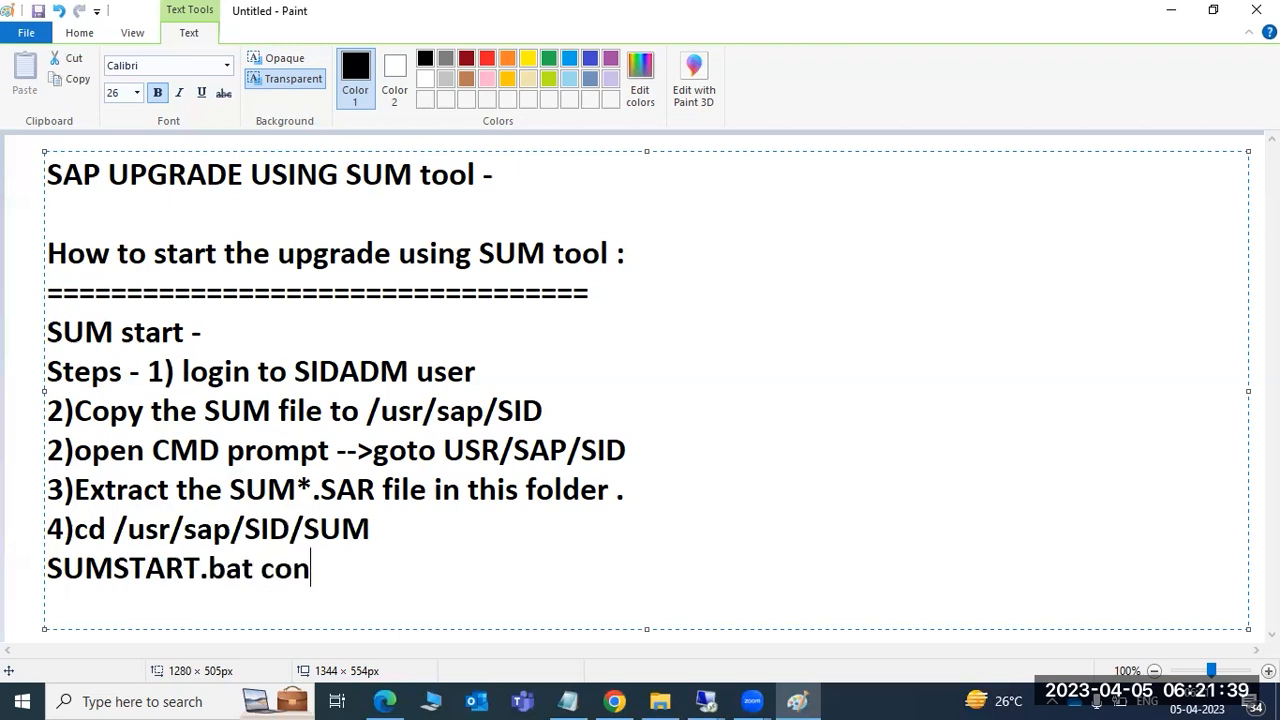
text(fighostagent )
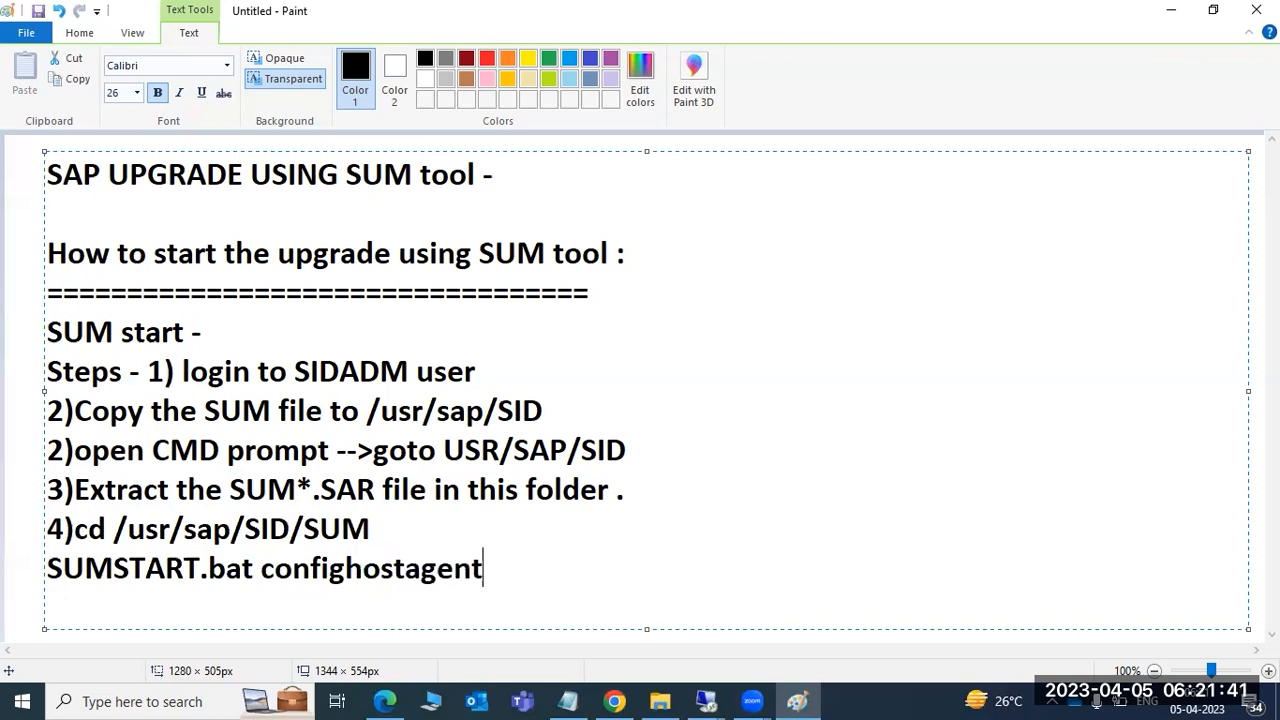
text(SID)
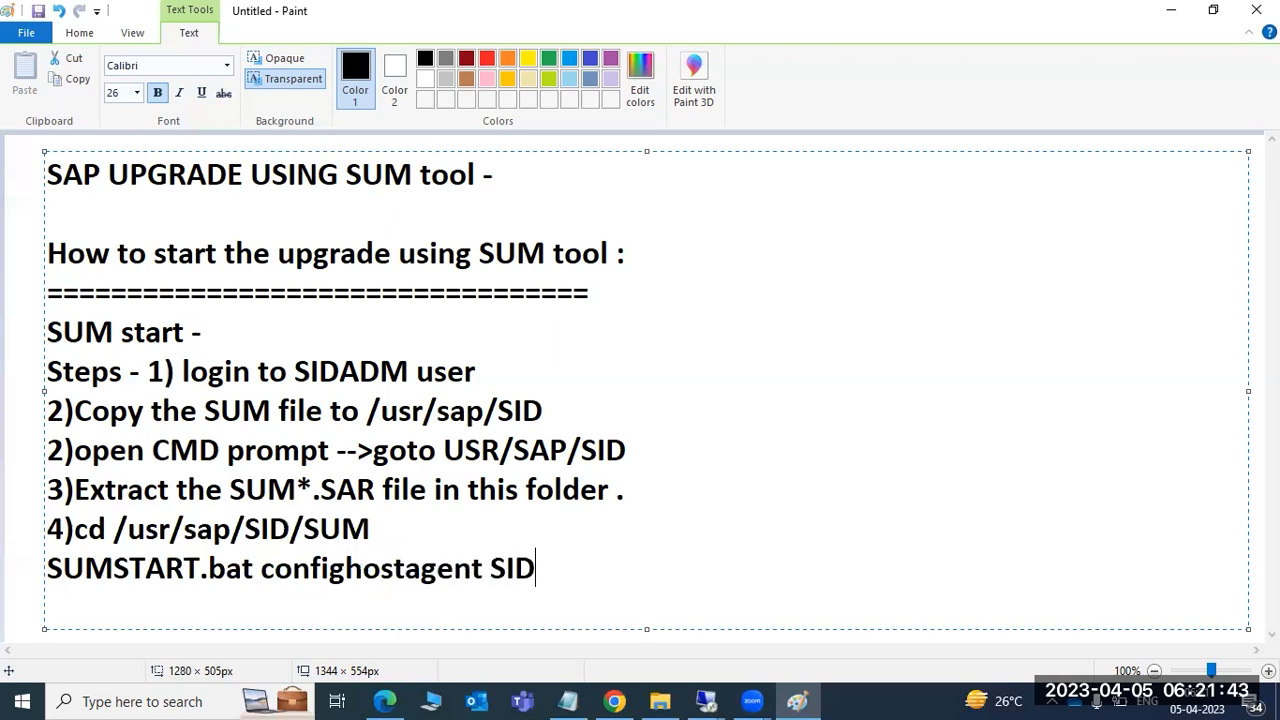
- Add the line "5)open the URL in the browser" to the notes and begin a new line below it
key(Return)
text(5)open )
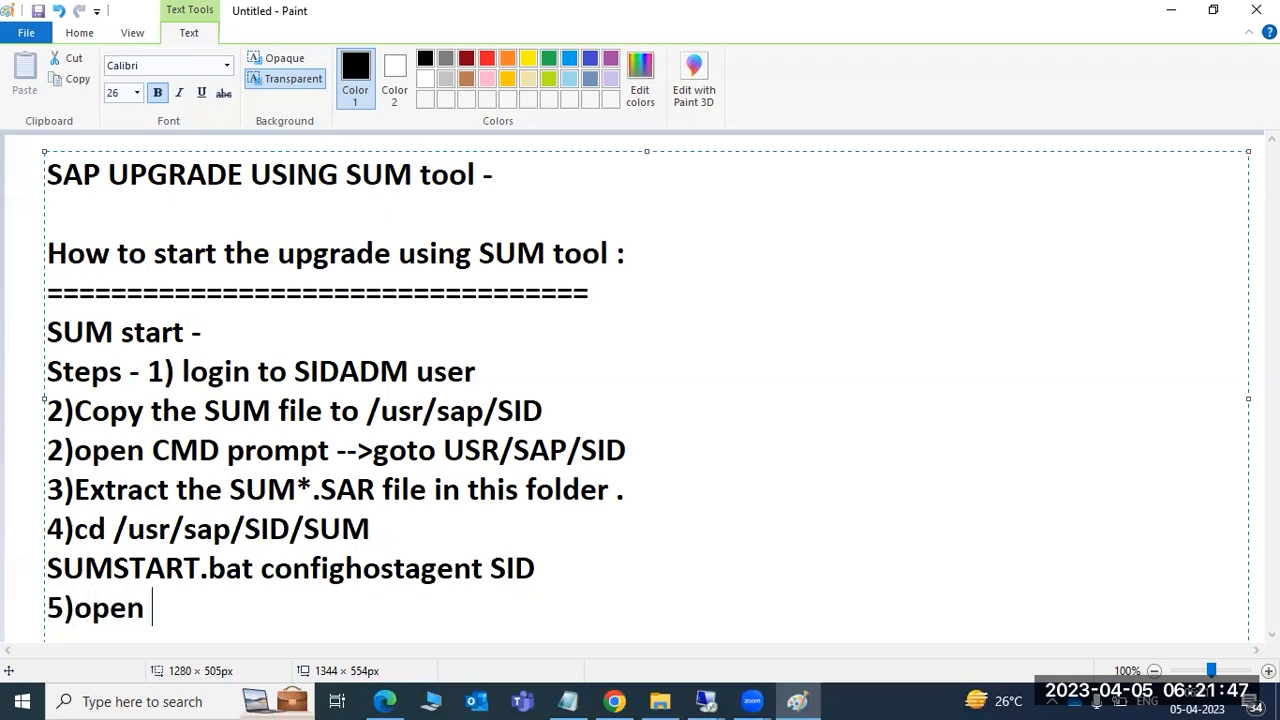
text(the URL in the browwser)
key(BackSpace)
key(BackSpace)
key(BackSpace)
key(BackSpace)
text(ser)
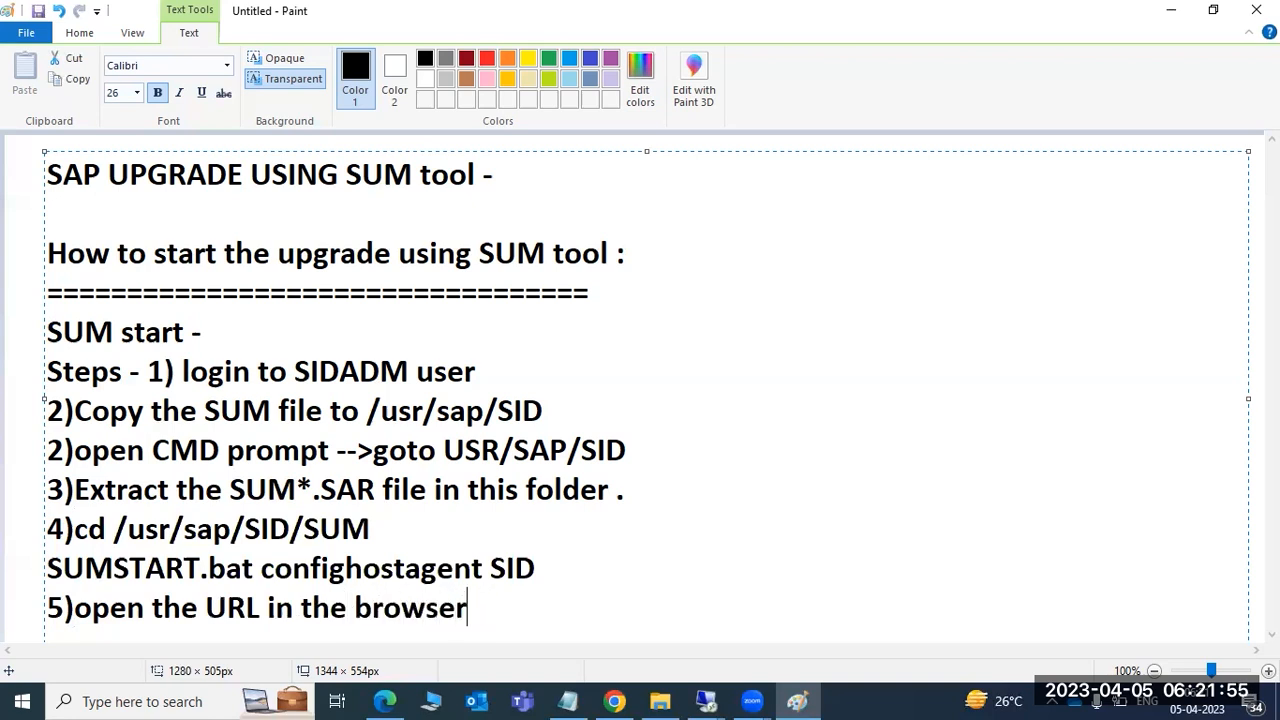
key(Return)
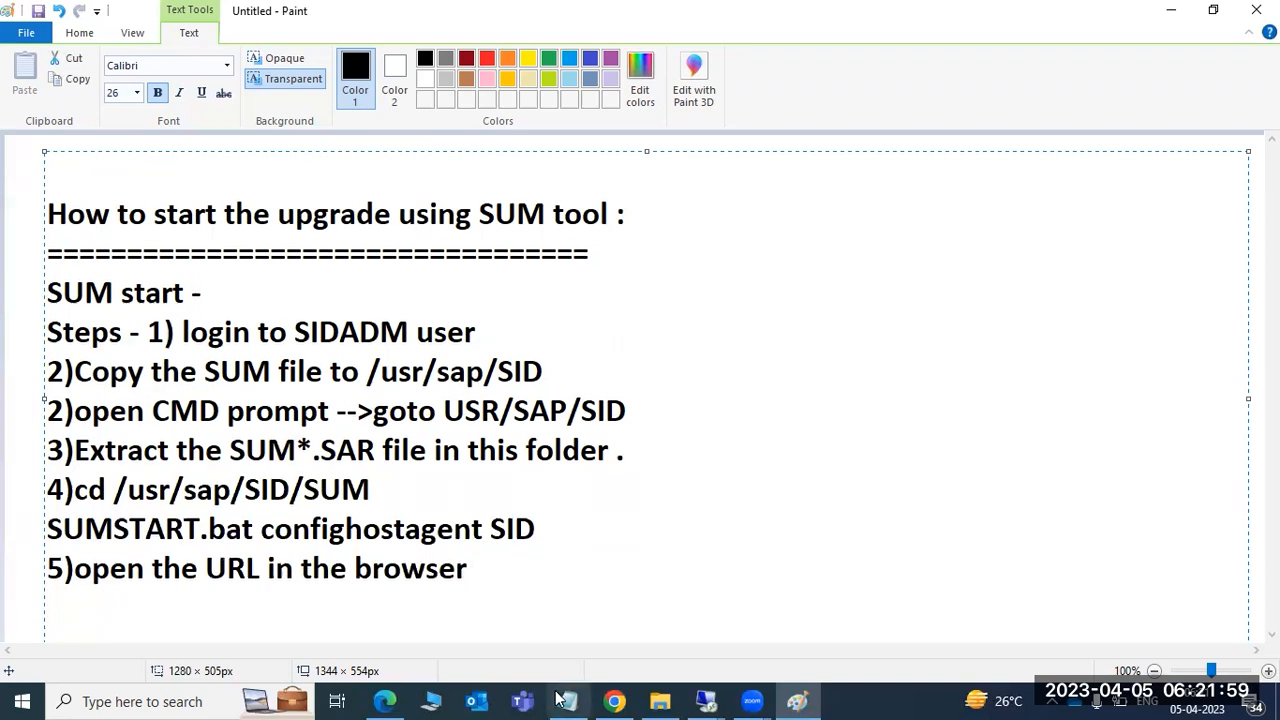
click(710, 699)
right_click(710, 699)
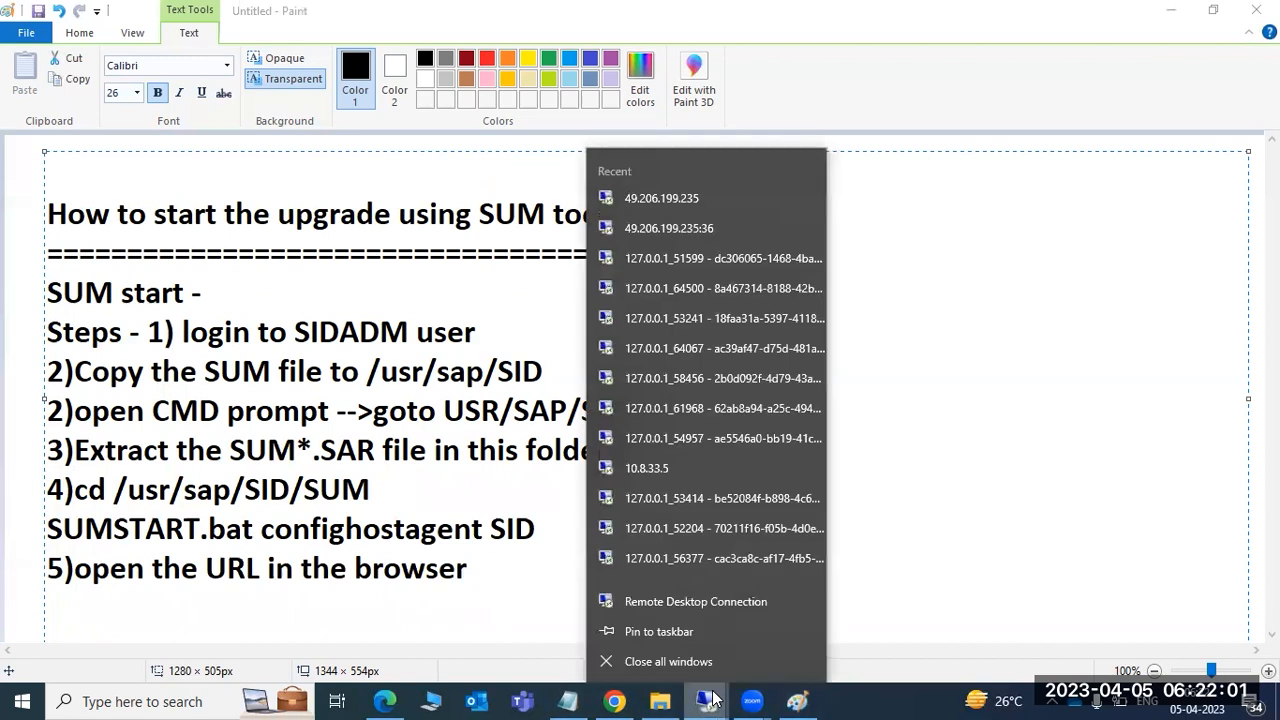
click(710, 699)
right_click(710, 699)
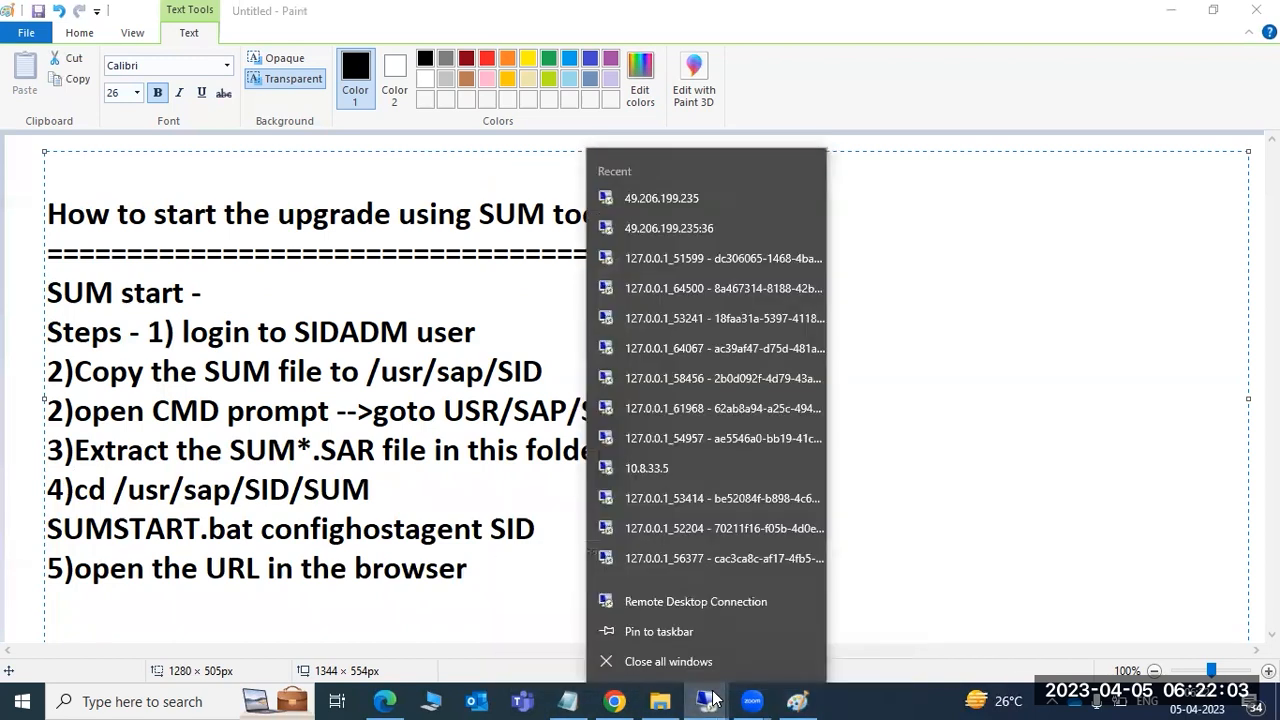
click(682, 605)
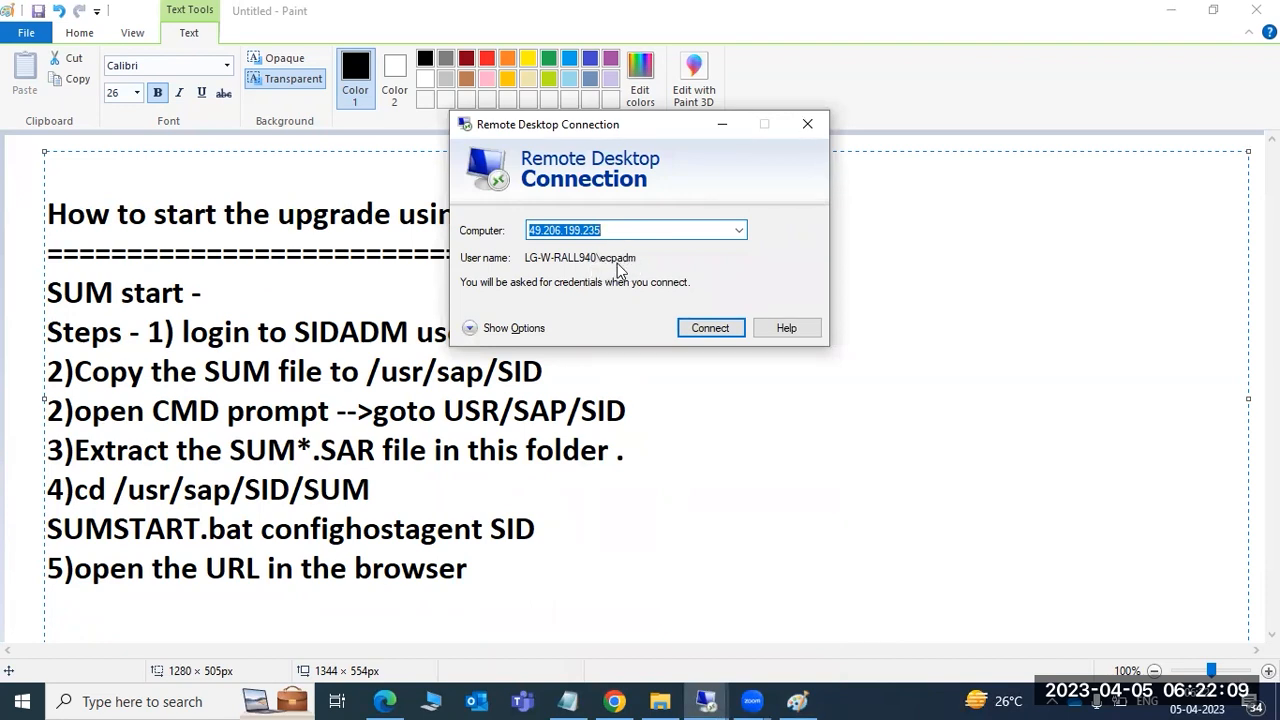
click(712, 330)
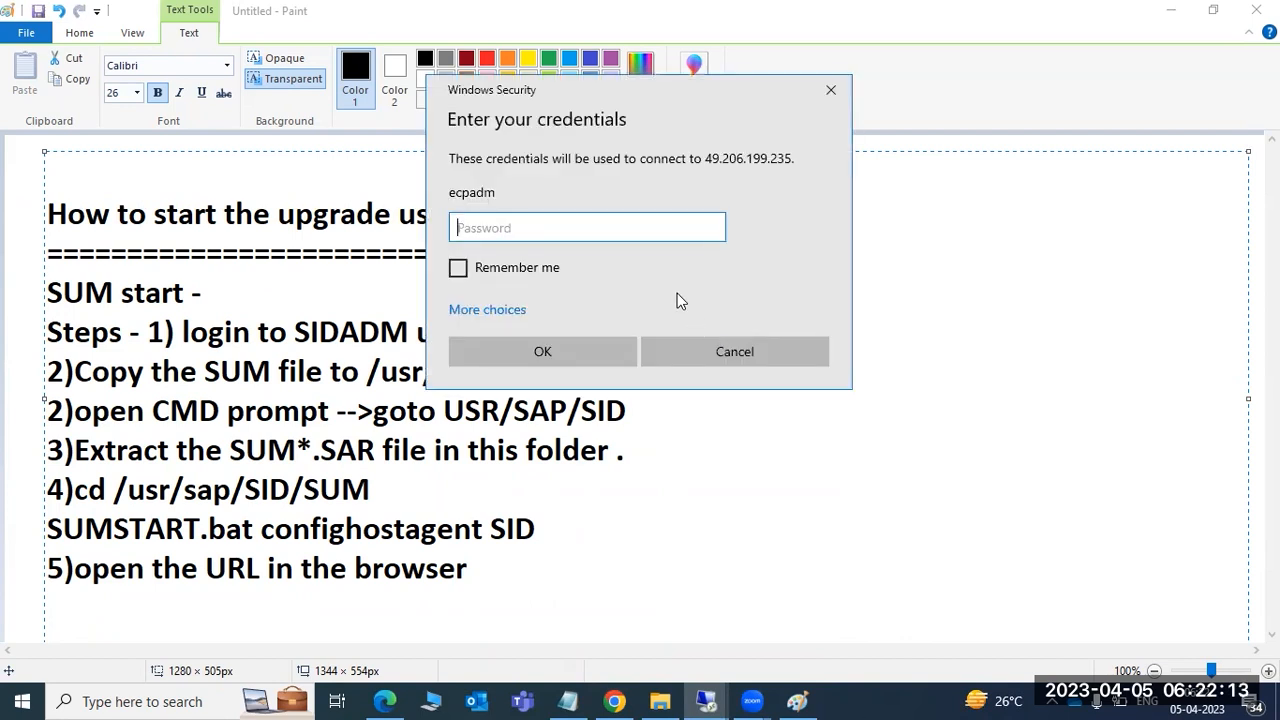
text(••••••••••)
key(Return)
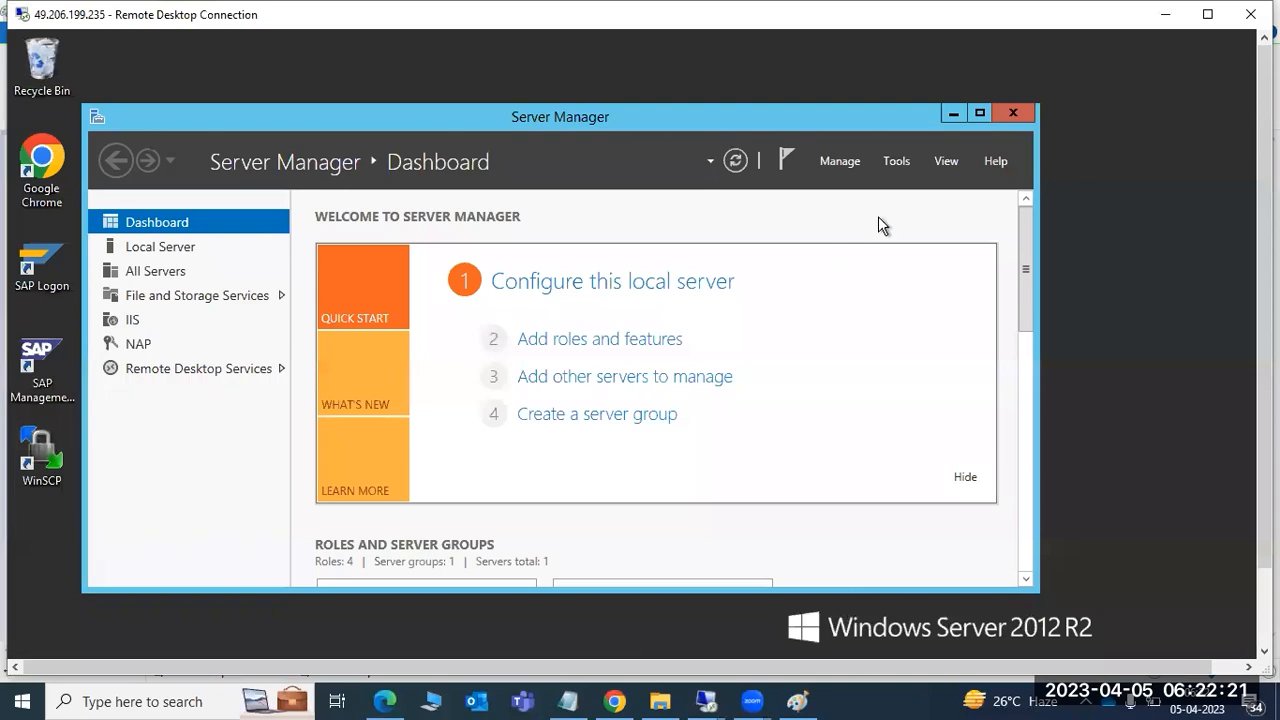
- Close Server Manager on the remote server and open the patches folder of the SAP (E:) drive in a maximized File Explorer window
click(1028, 111)
drag(1265, 213, 1265, 300)
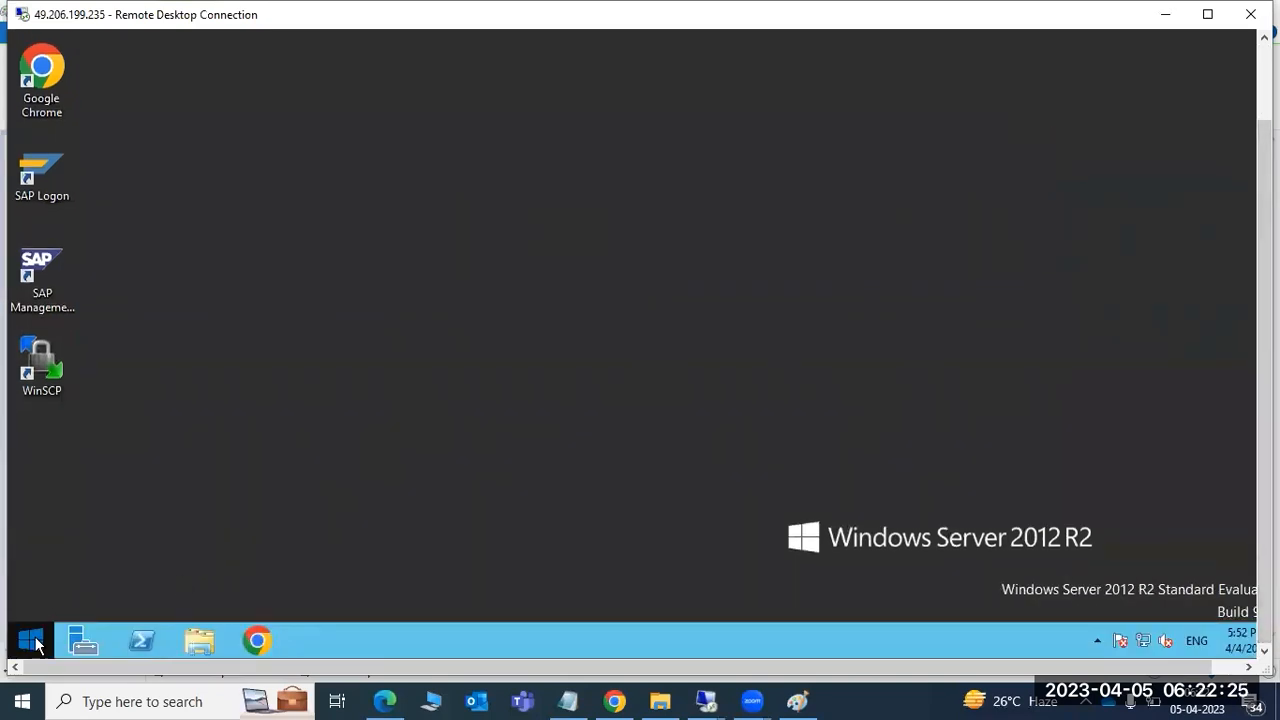
click(205, 648)
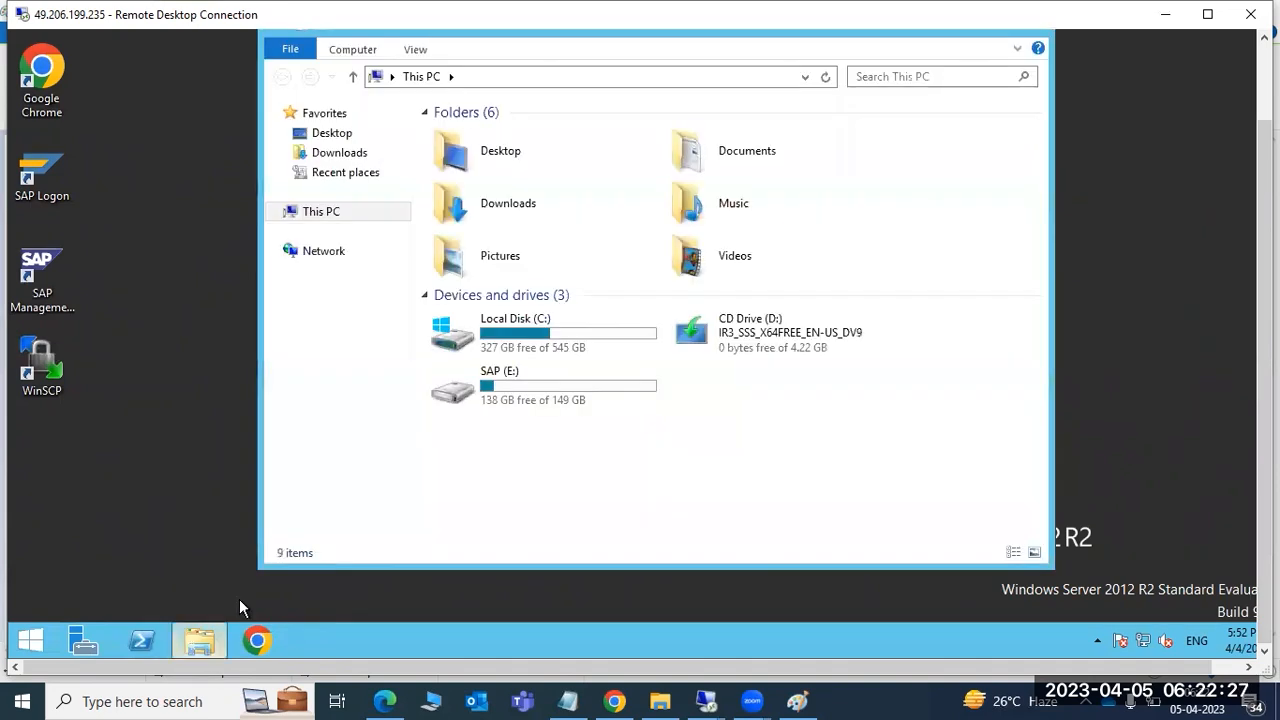
double_click(528, 402)
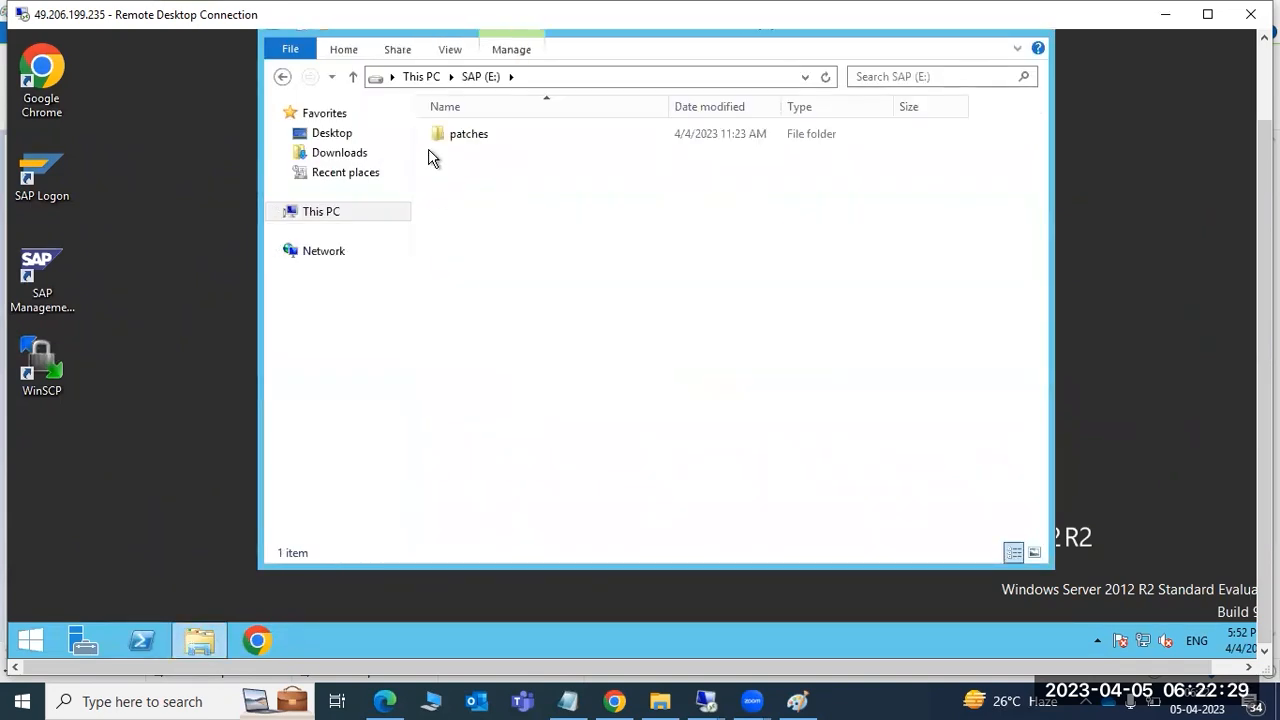
drag(1265, 270, 1265, 188)
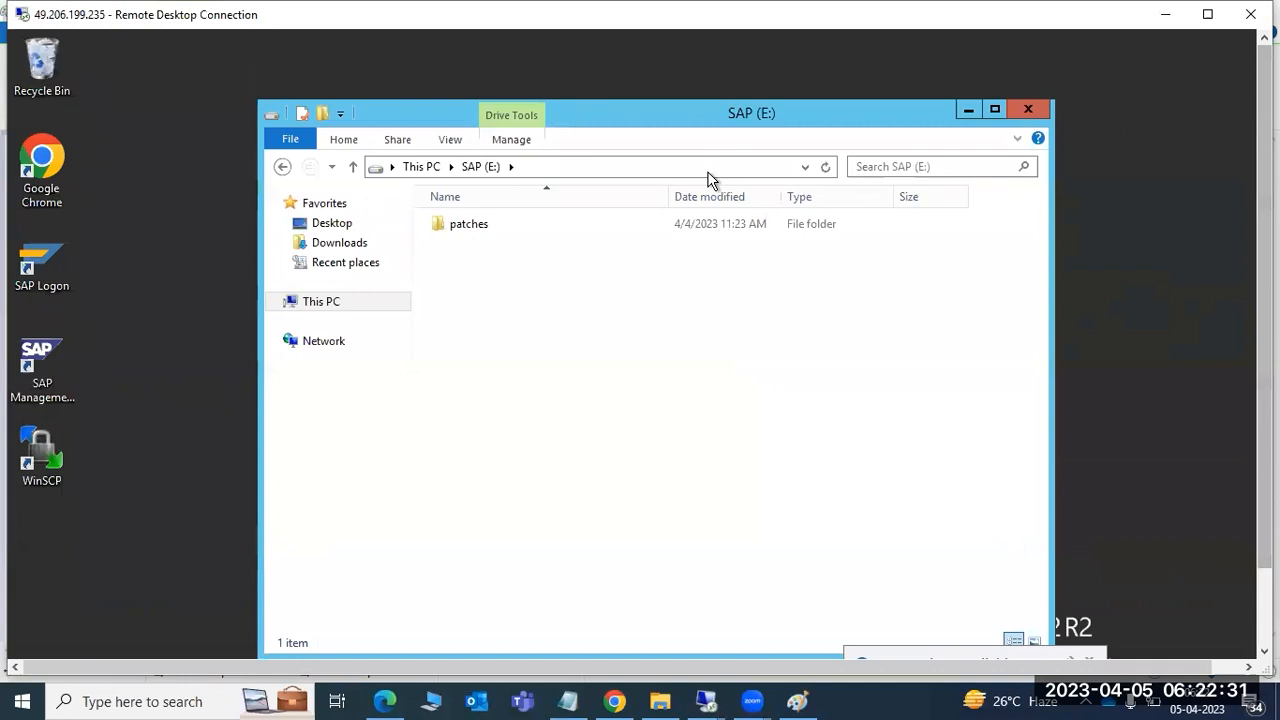
double_click(653, 118)
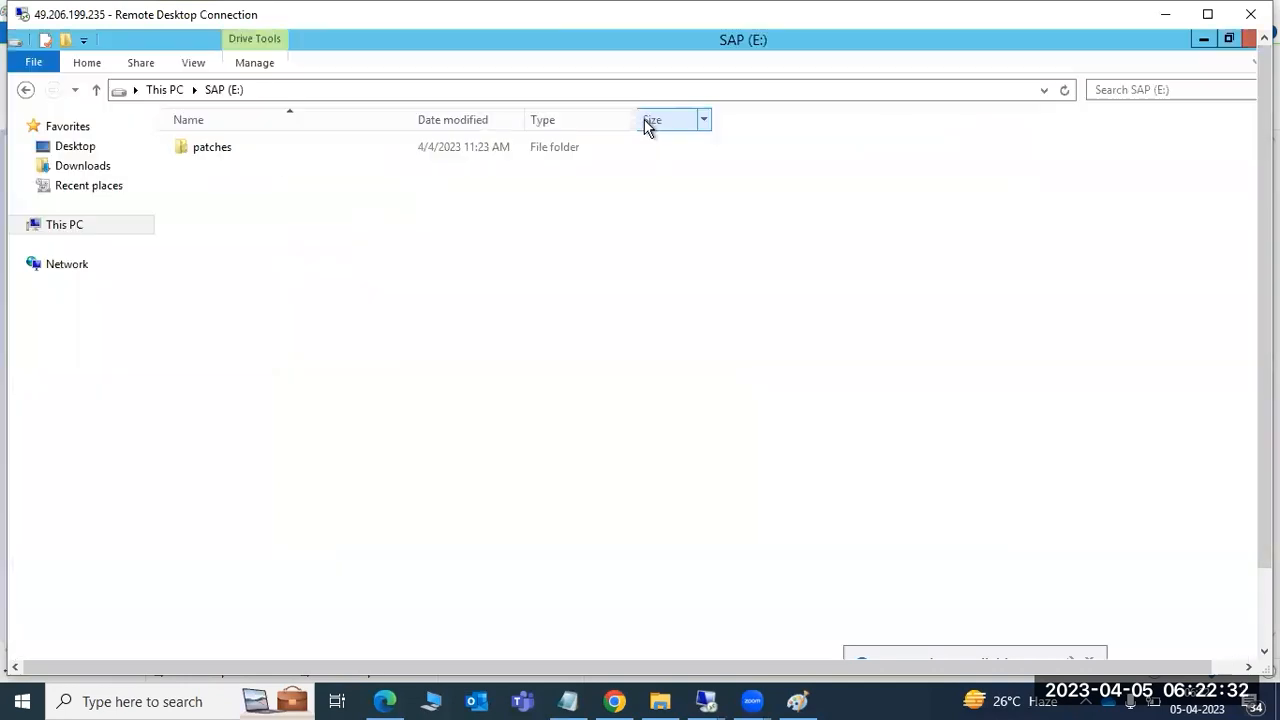
double_click(213, 150)
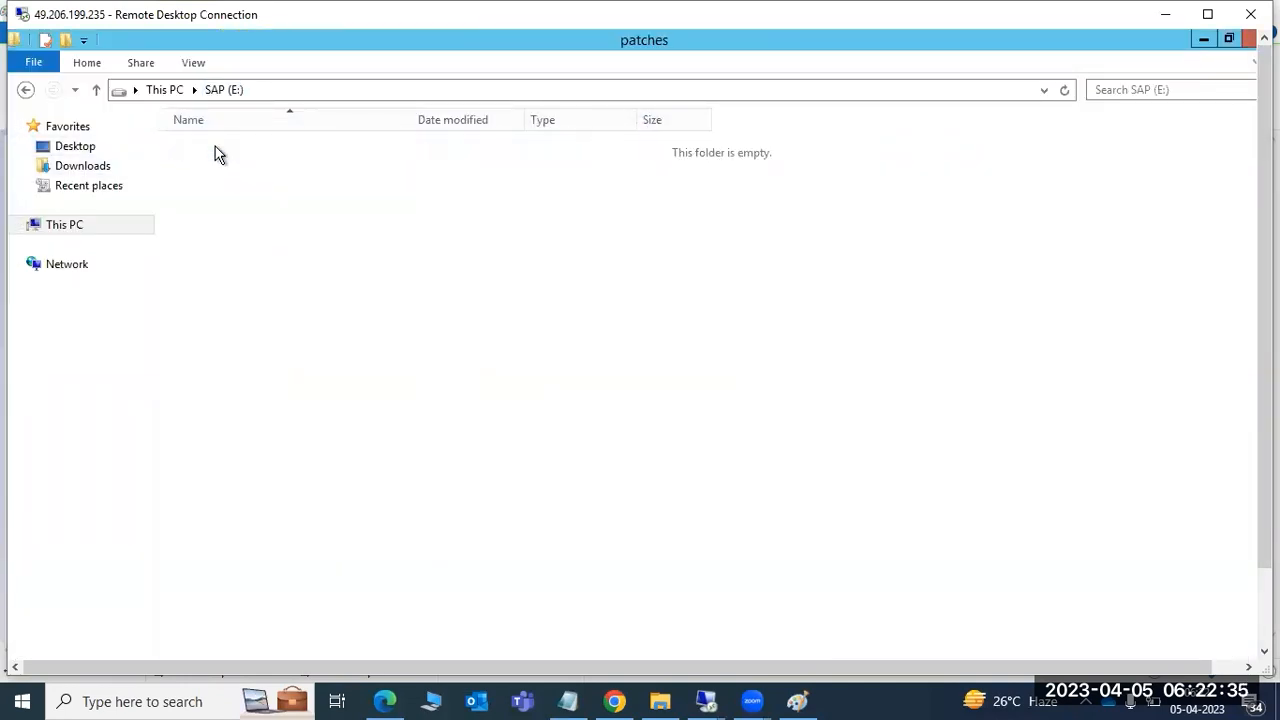
- Find SUM20SP16_3-80002458.SAR in the patches folder and copy it to the clipboard
scroll(243, 443, down, 20)
scroll(262, 485, down, 20)
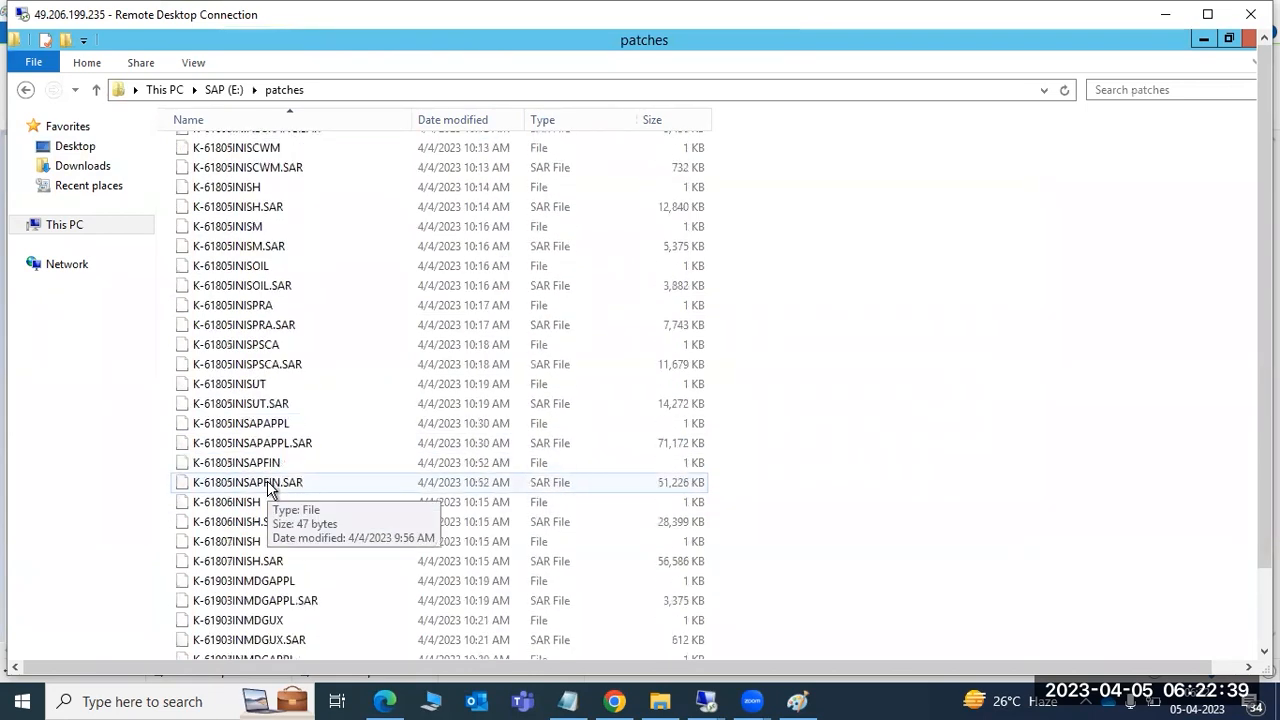
scroll(268, 488, down, 20)
scroll(273, 495, down, 20)
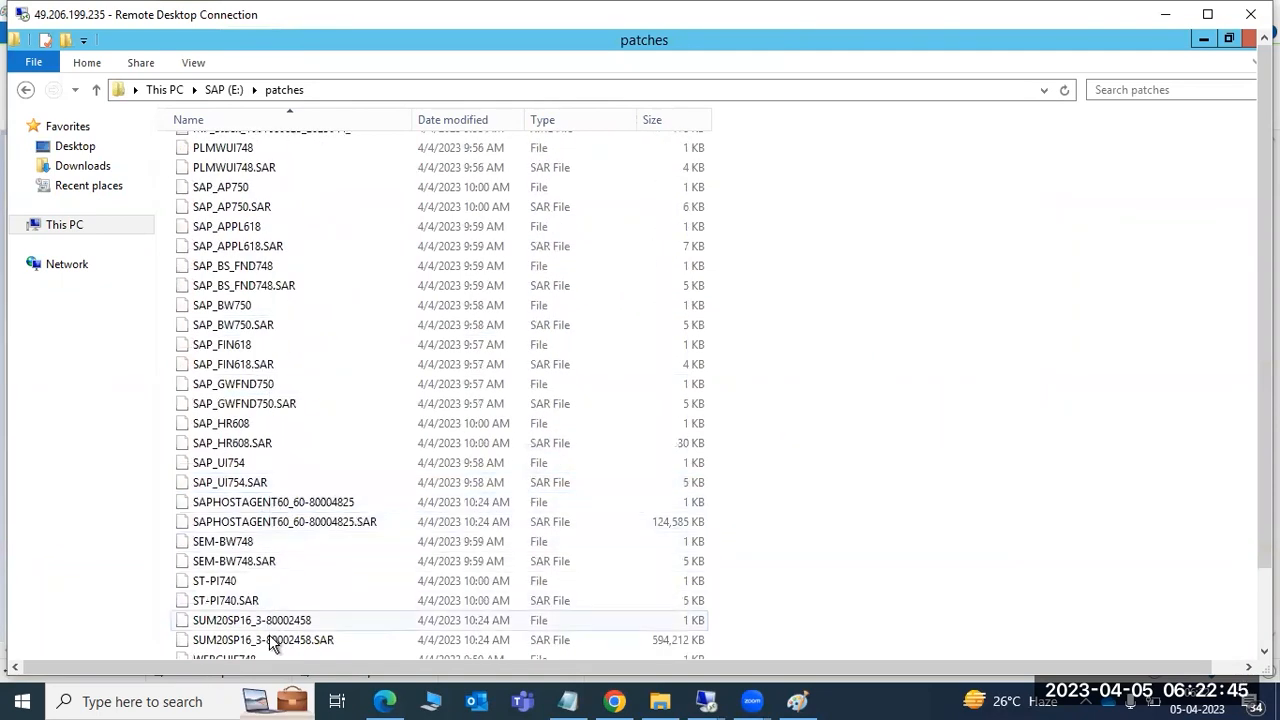
click(238, 639)
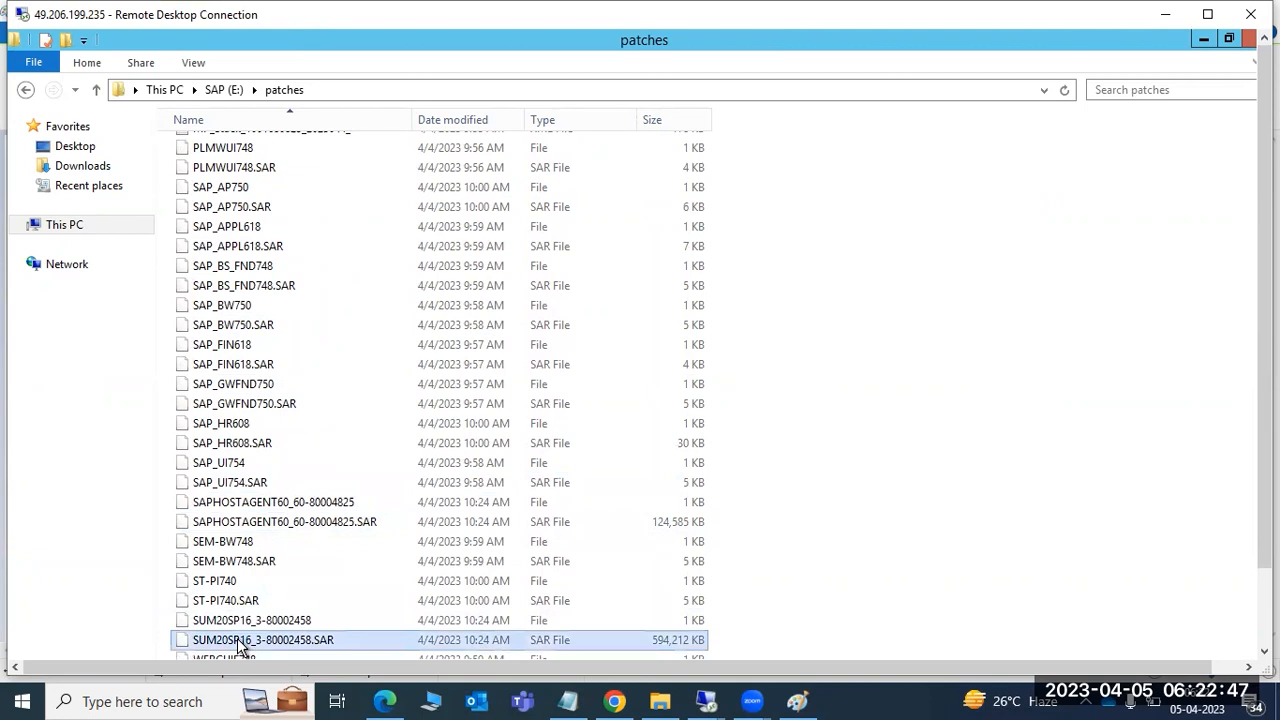
right_click(237, 638)
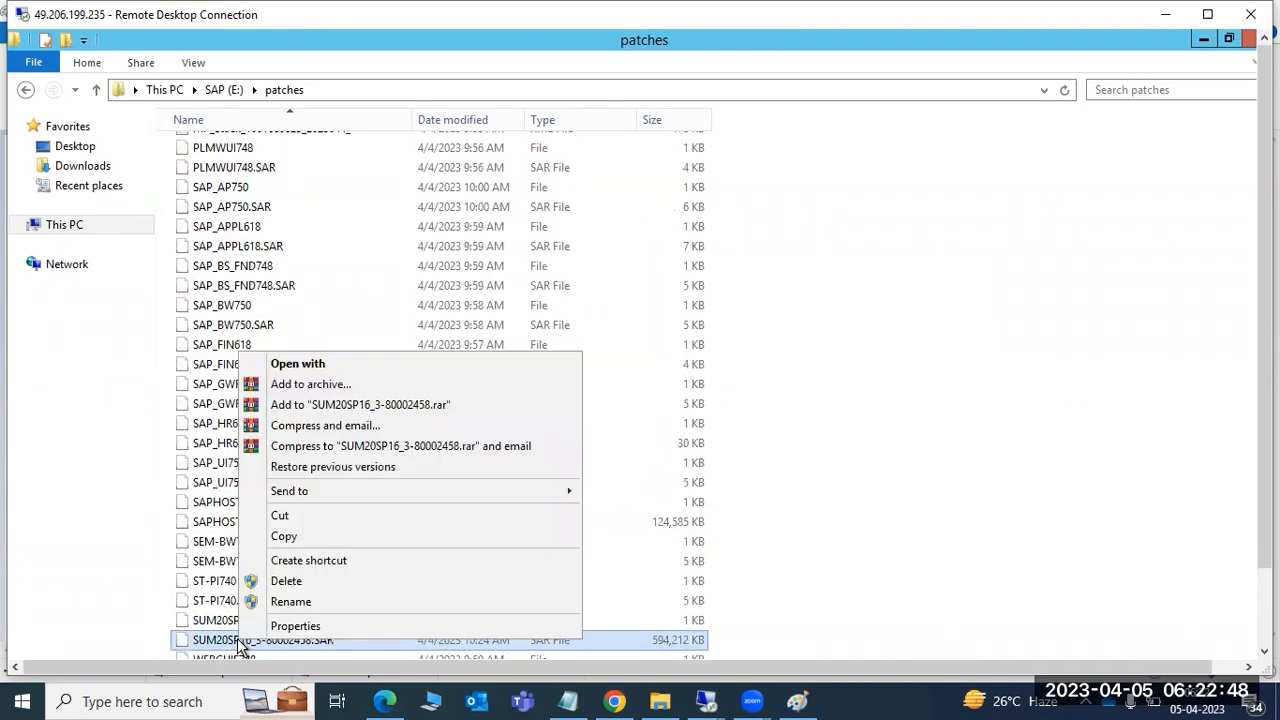
click(285, 538)
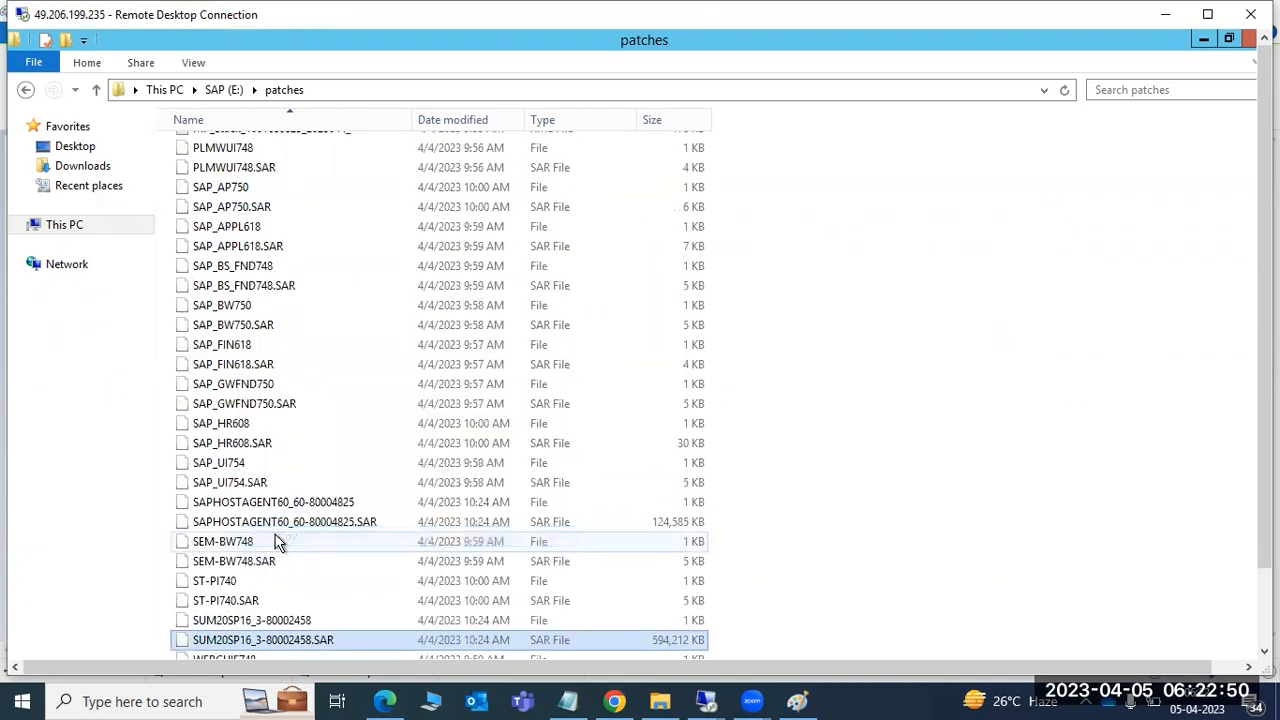
- Paste the copied SUM archive into the usr\sap\ECP folder on Local Disk (C:)
click(168, 90)
double_click(278, 296)
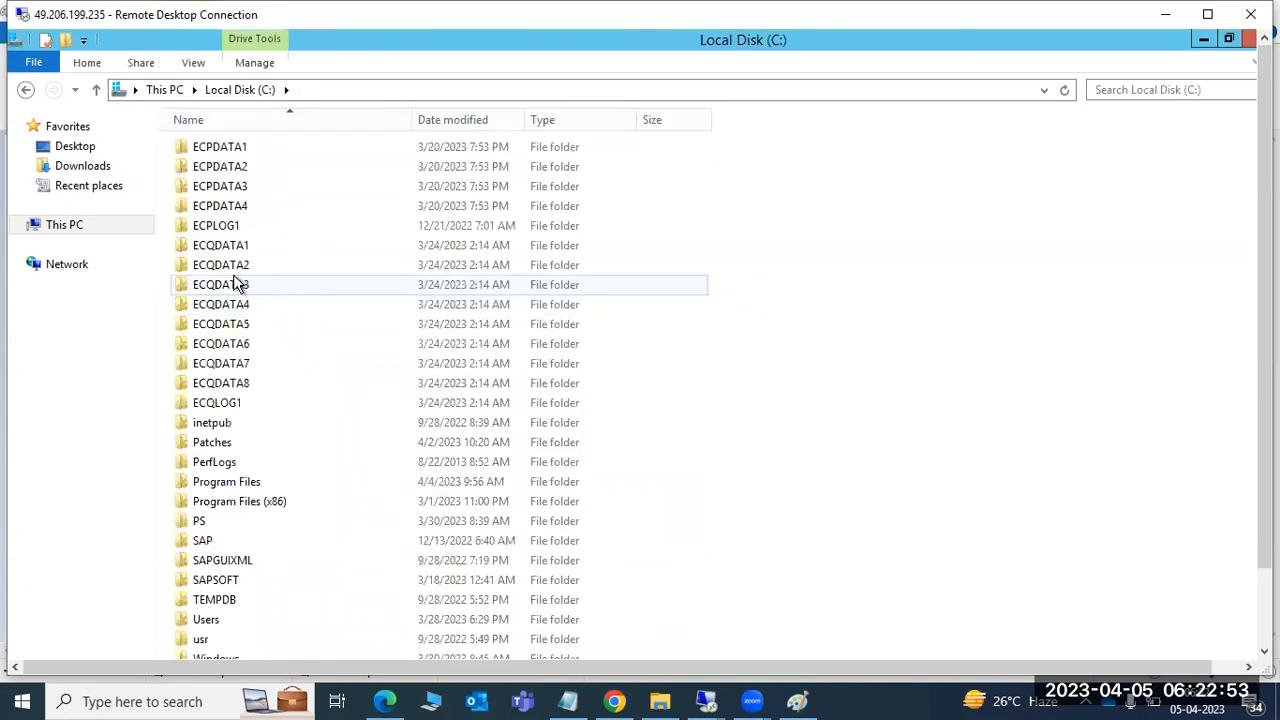
double_click(218, 639)
double_click(211, 155)
click(212, 168)
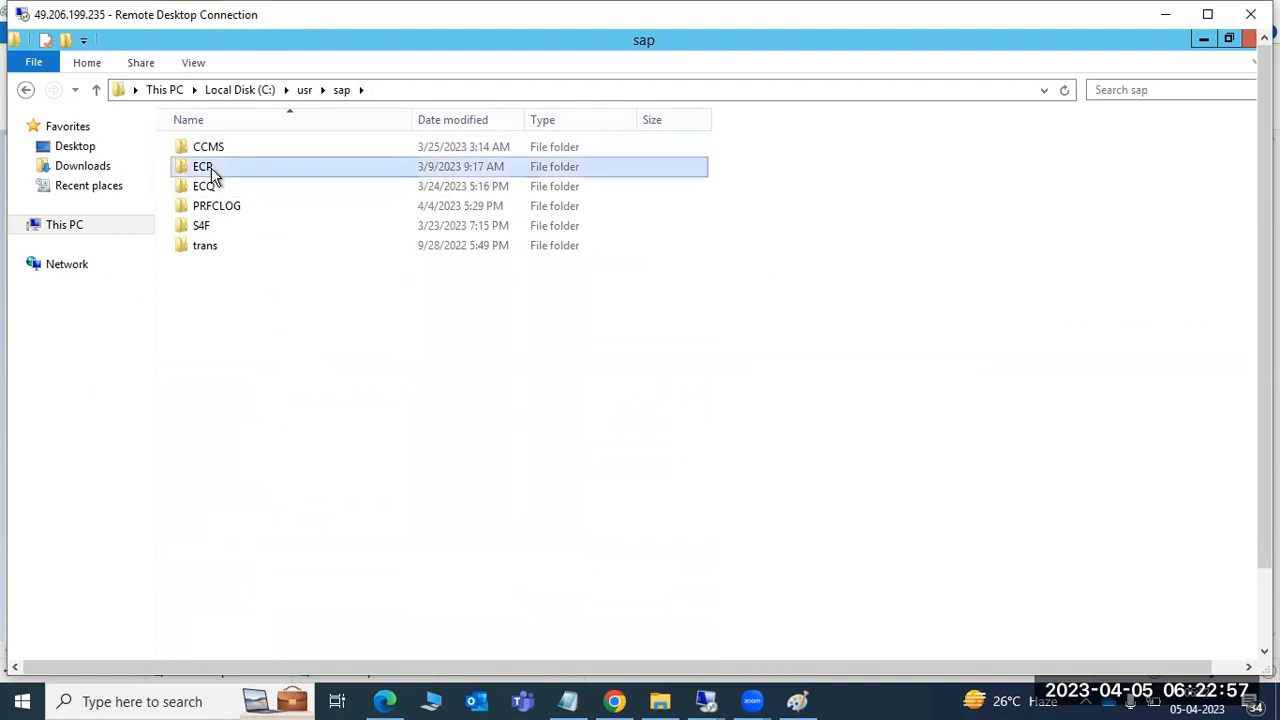
double_click(212, 172)
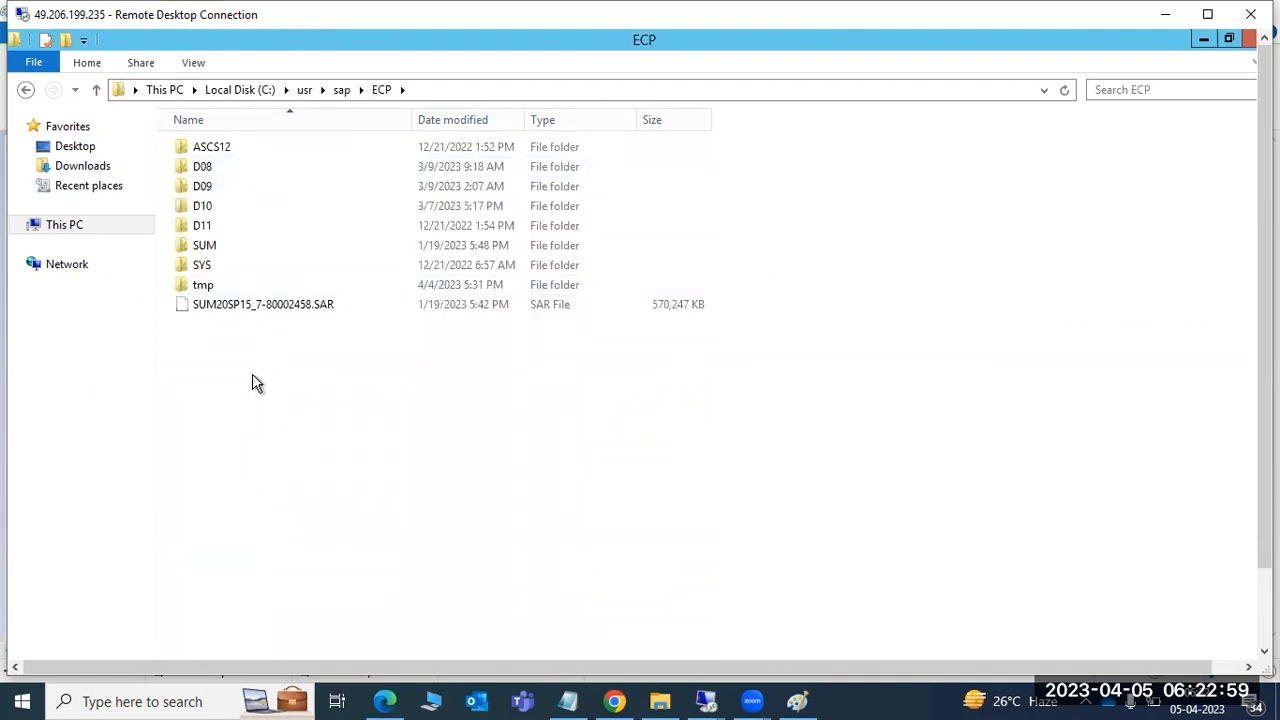
key(ctrl+v)
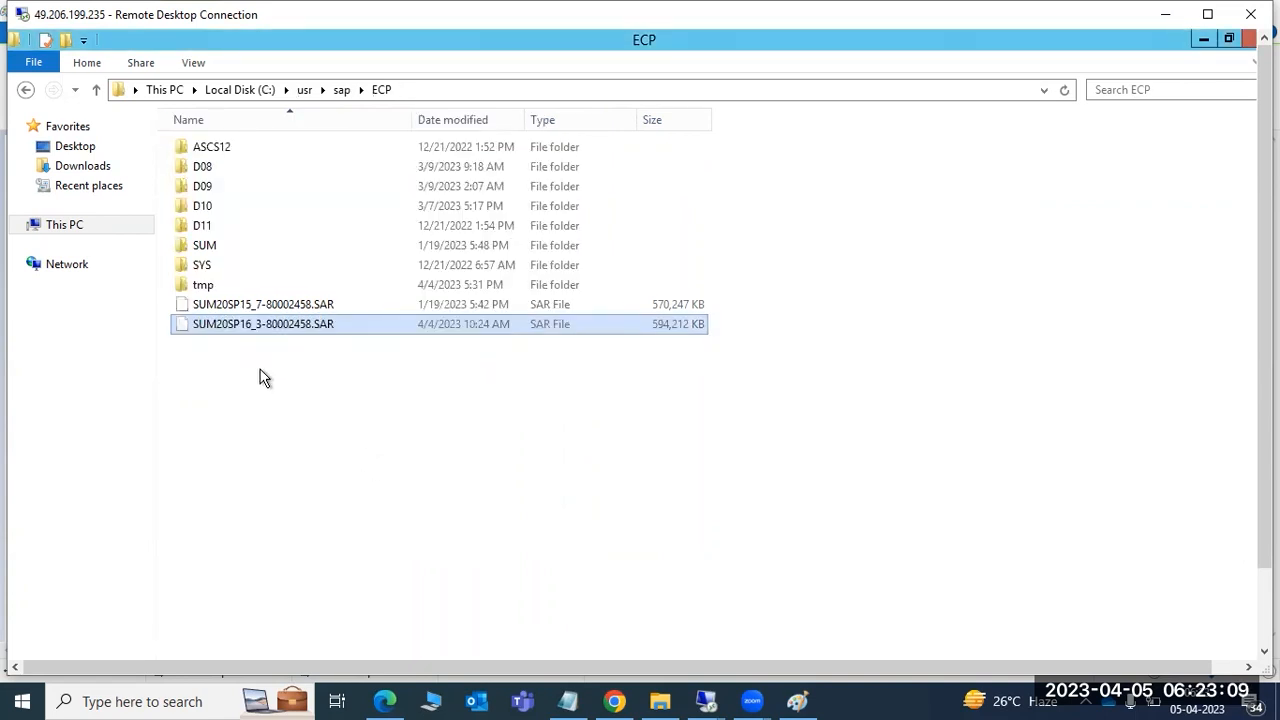
- Permanently delete the old SUM folder and the SUM20SP15_7-80002458.SAR file from the ECP folder
click(238, 306)
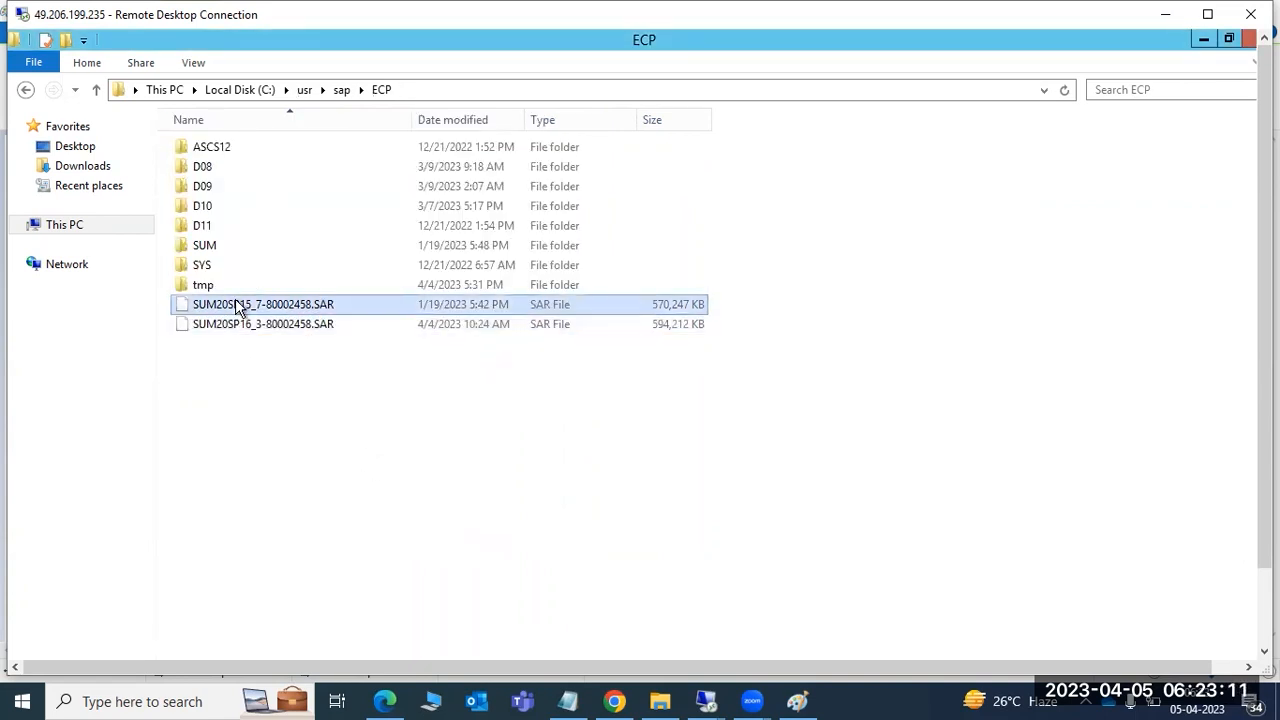
ctrl+click(214, 252)
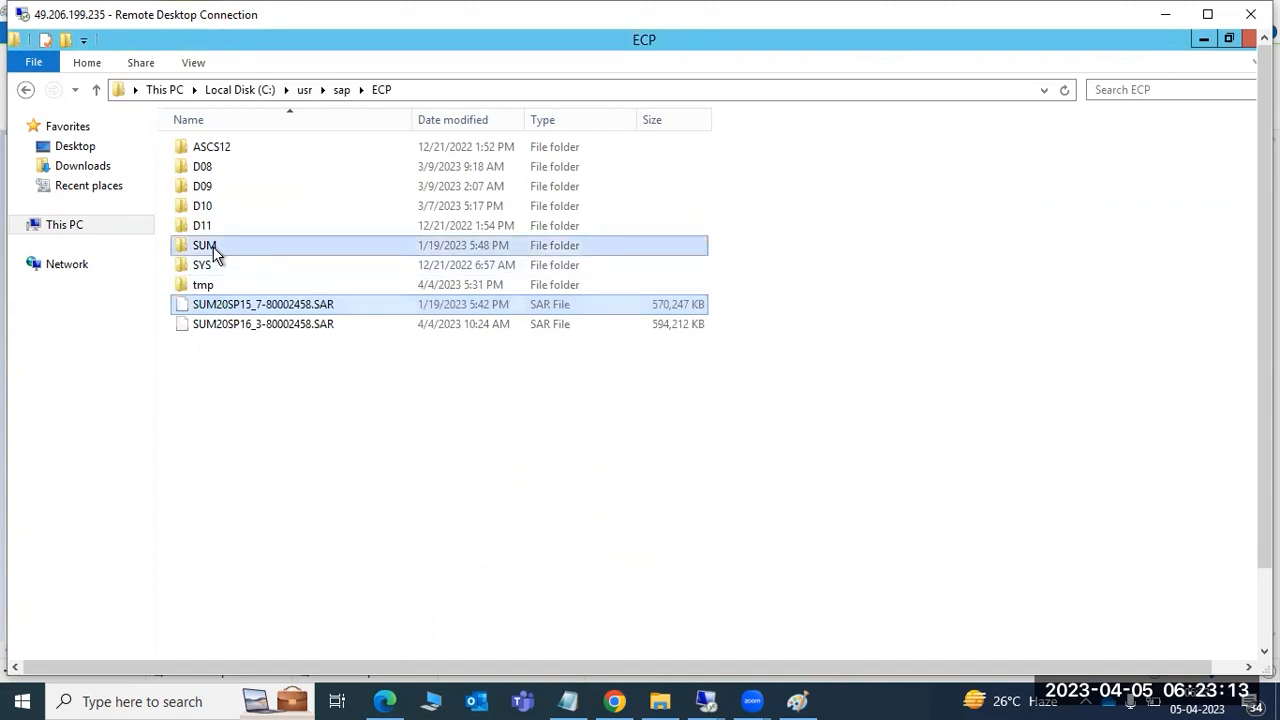
key(shift+Delete)
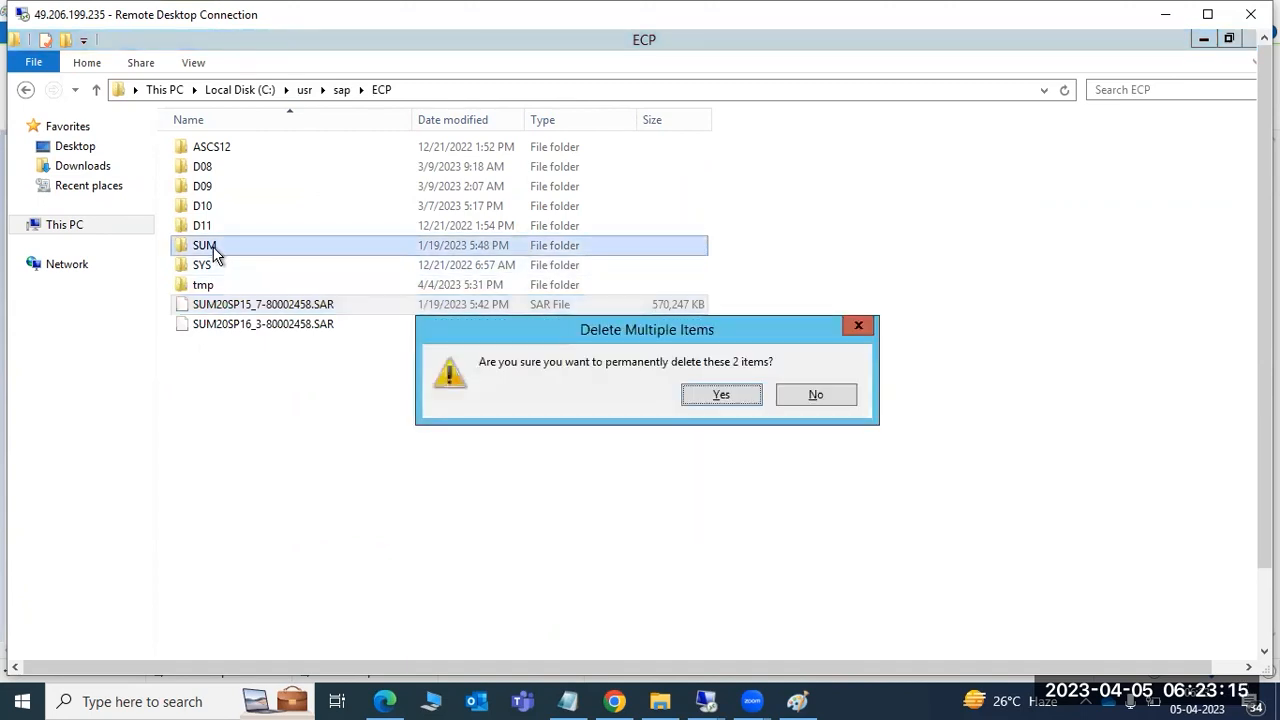
click(721, 396)
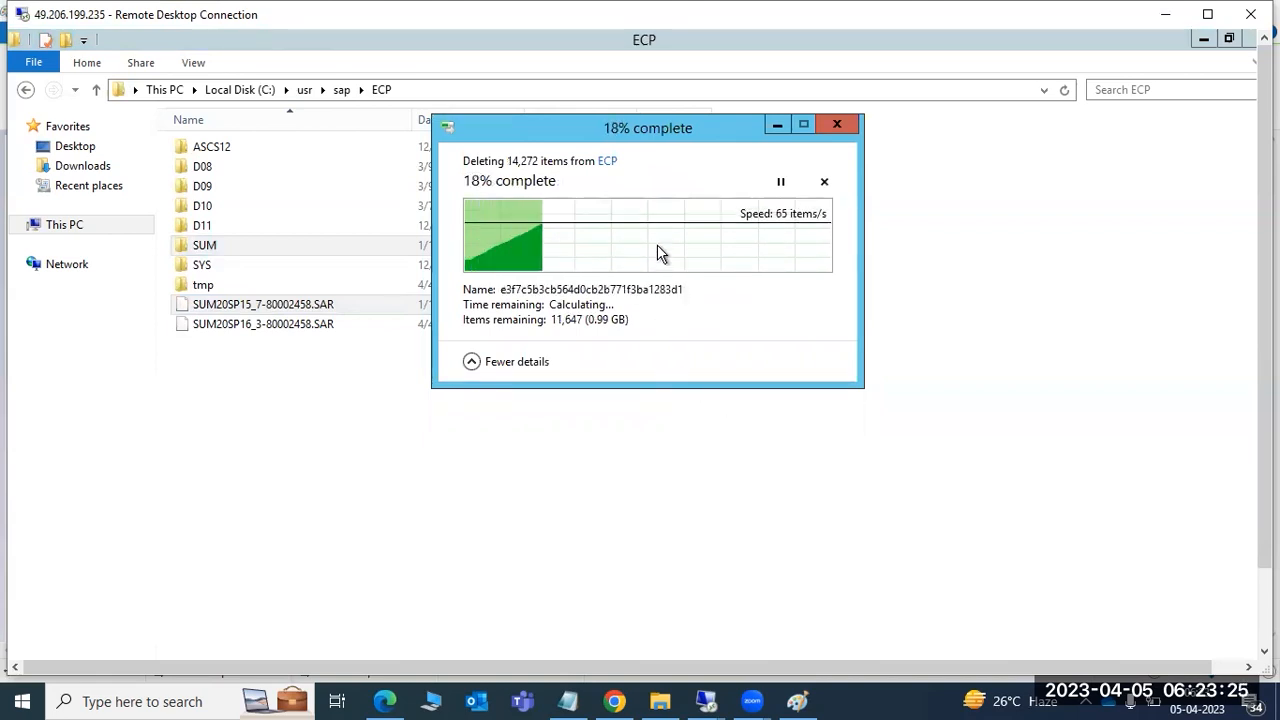
- Return to the Paint notes and remove the blank line above the heading "How to start the upgrade using SUM tool :"
click(1165, 14)
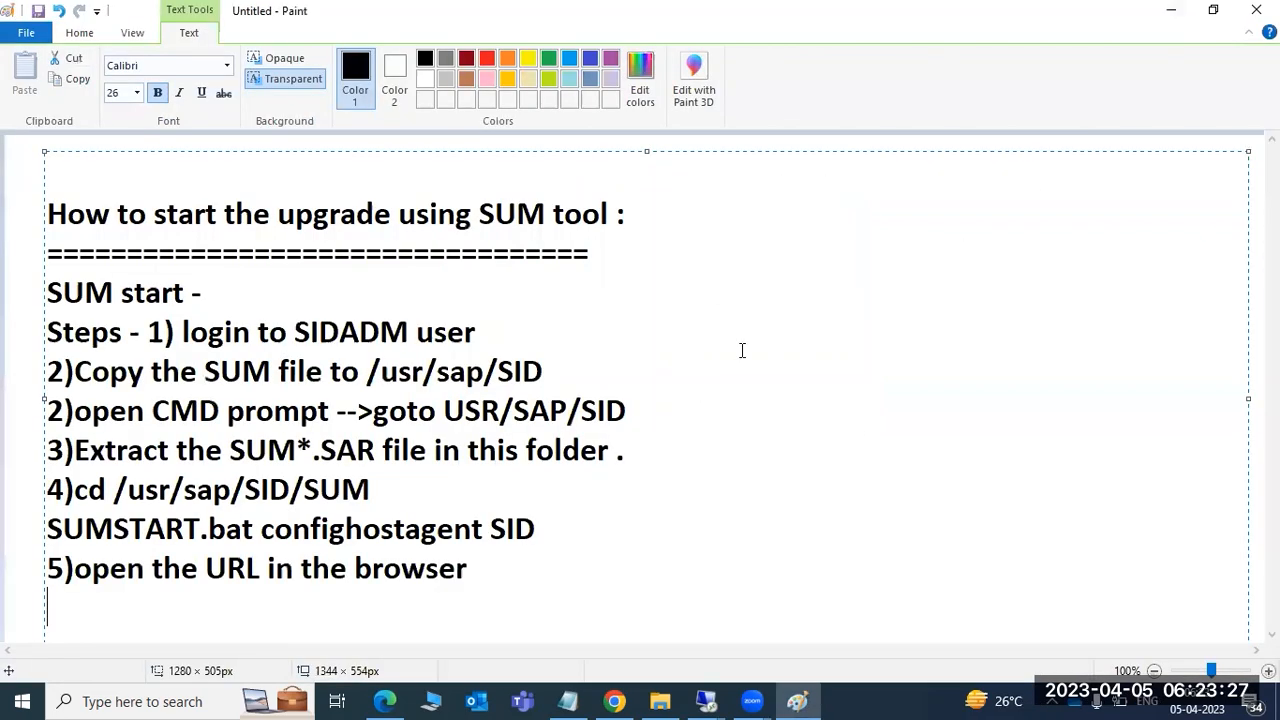
click(106, 180)
key(Delete)
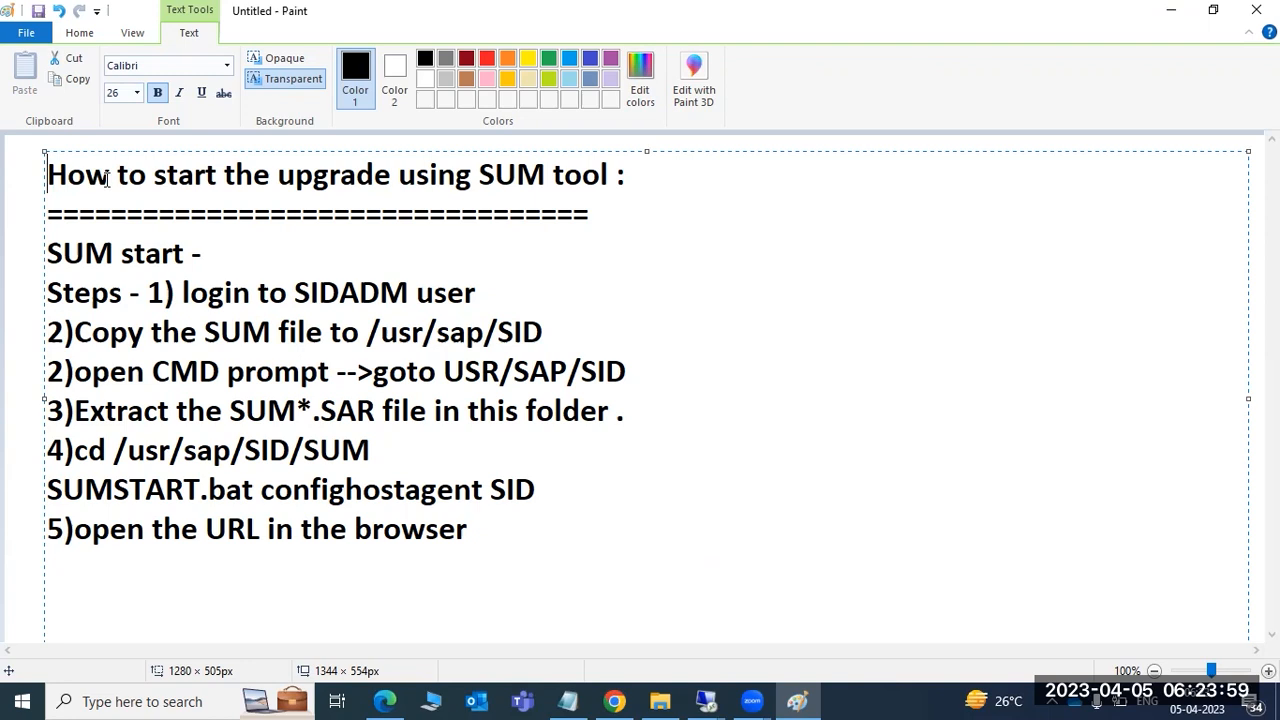
- Extend the step 3 line of the notes so it ends with "using SAPCAR -xvf filename" instead of the period
click(669, 416)
key(BackSpace)
text(usin)
key(BackSpace)
text(ng SAPC)
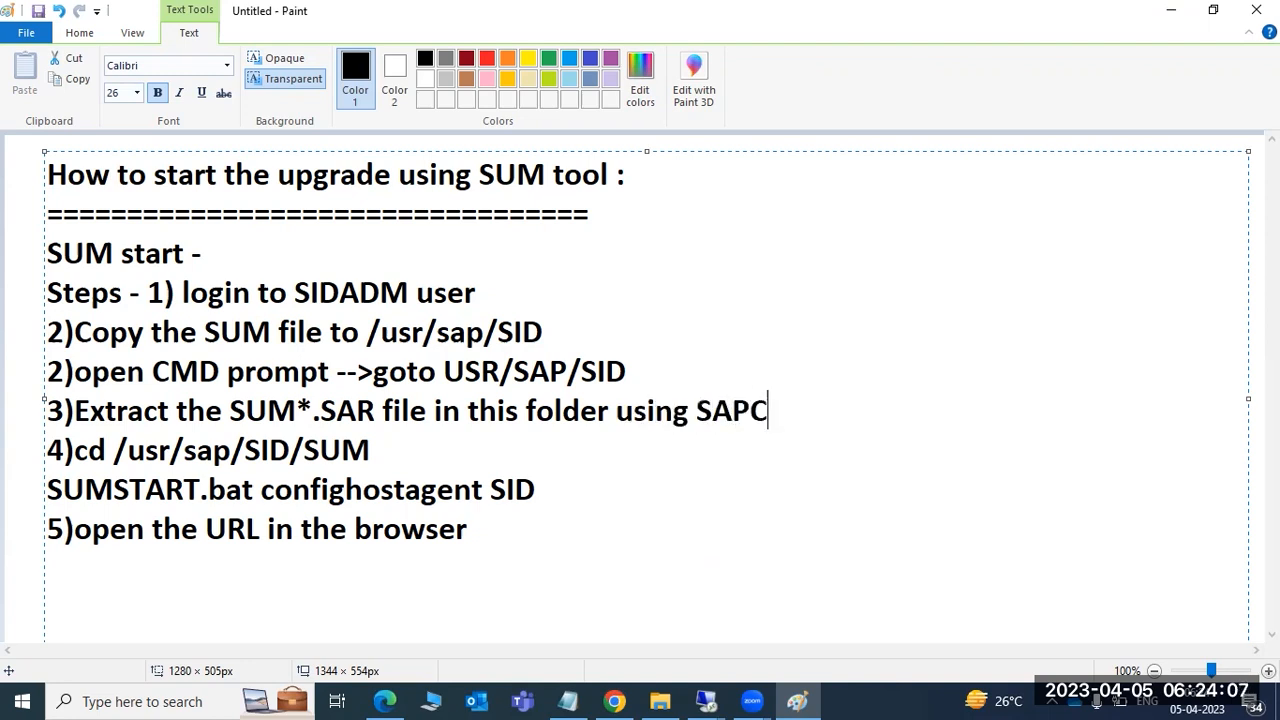
text(AR -xv)
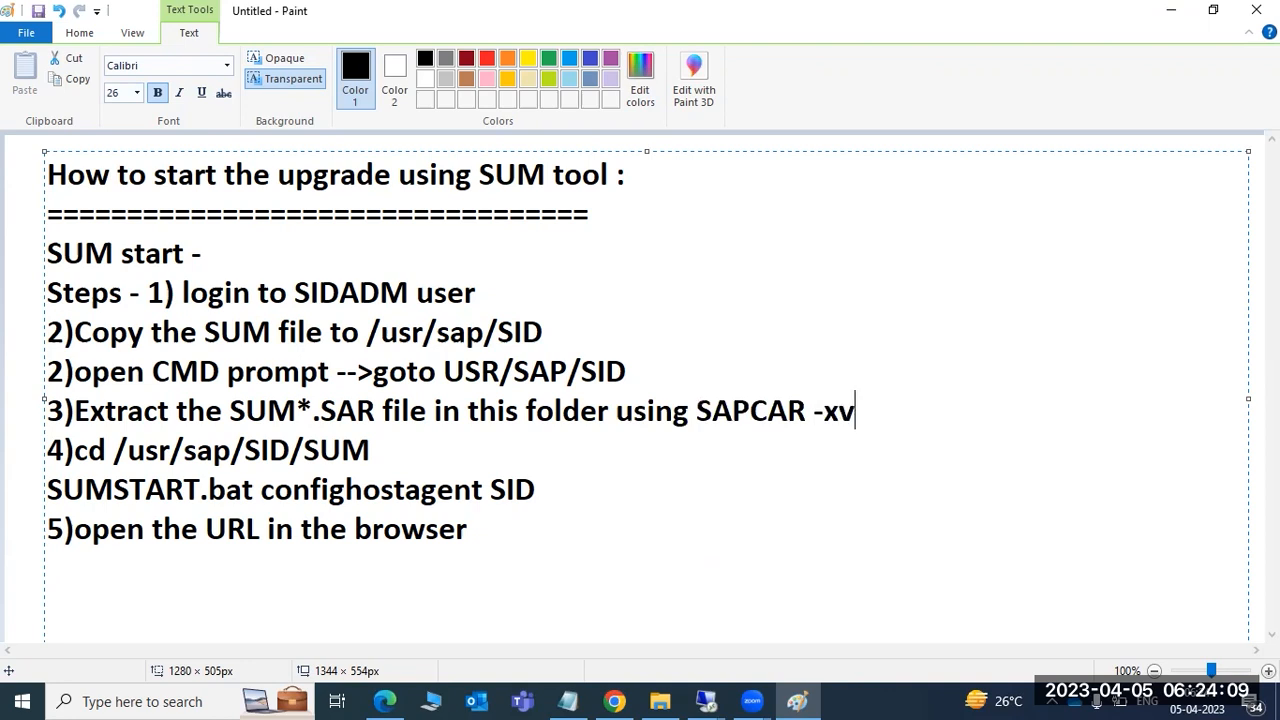
text(f filename)
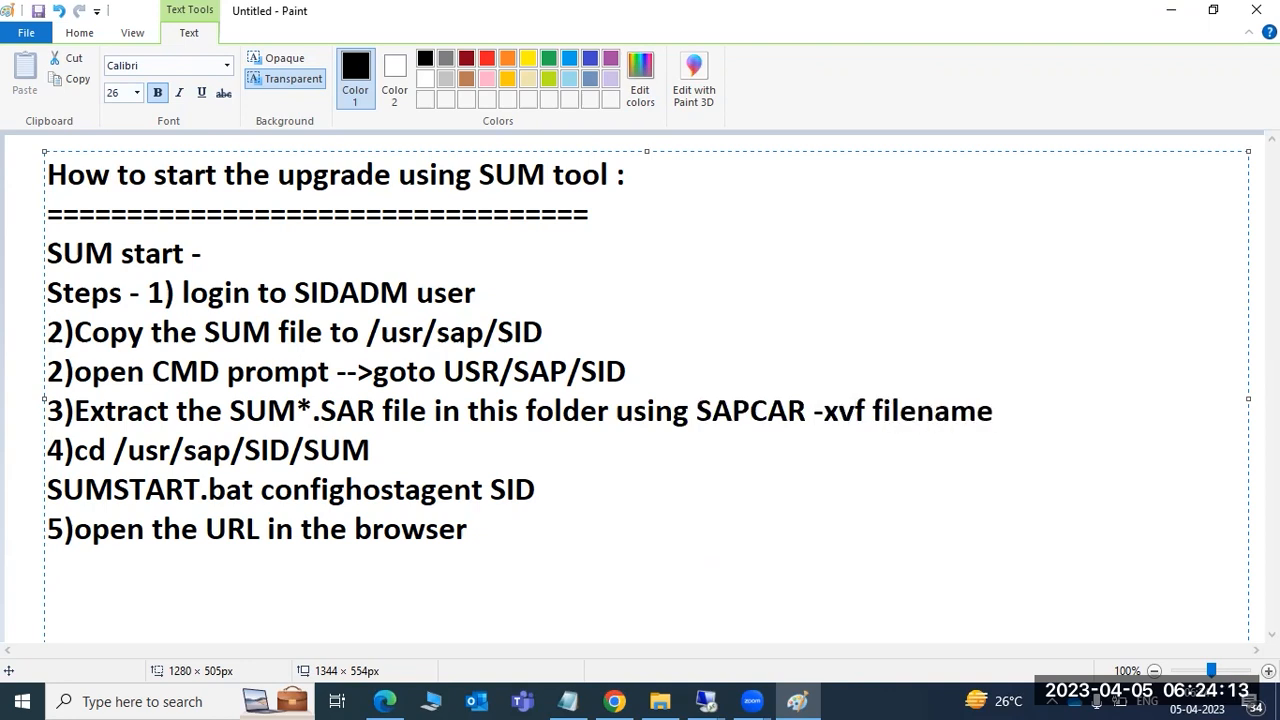
- Color the word SUM in step 4 and the whole "SUMSTART.bat confighostagent SID" line red
drag(303, 450, 370, 450)
click(487, 58)
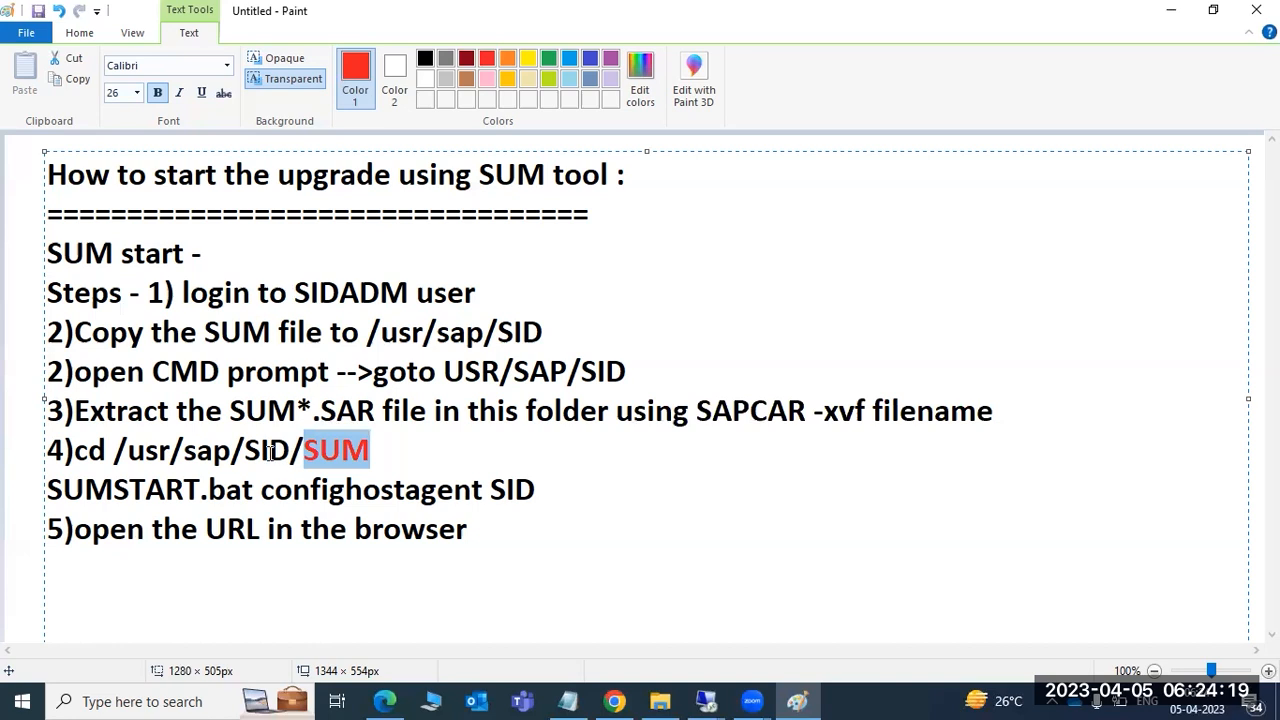
drag(48, 489, 533, 489)
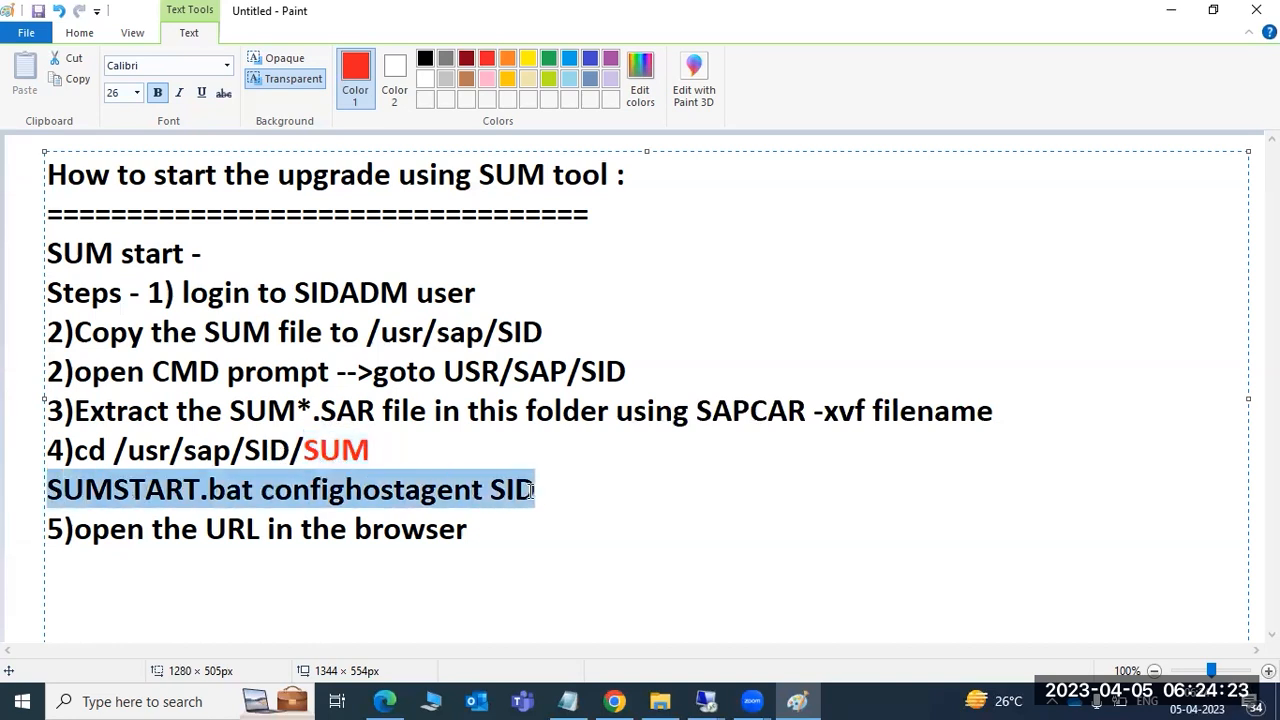
click(487, 58)
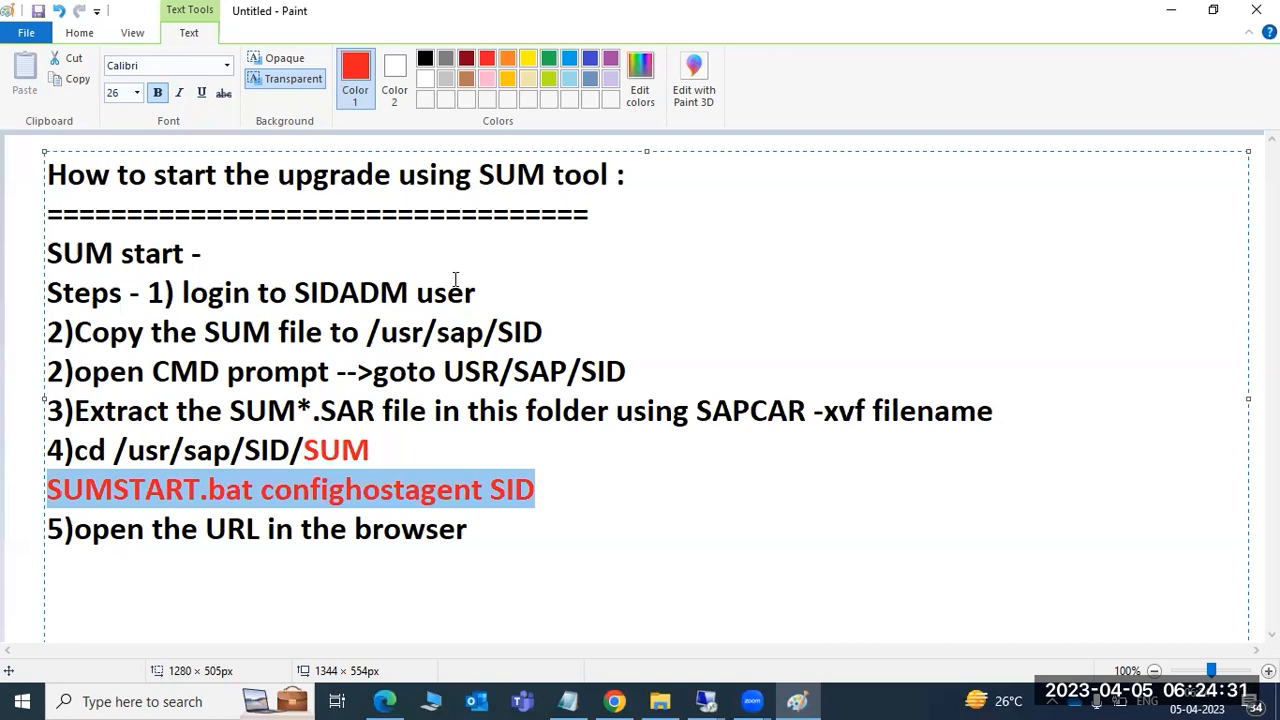
click(100, 485)
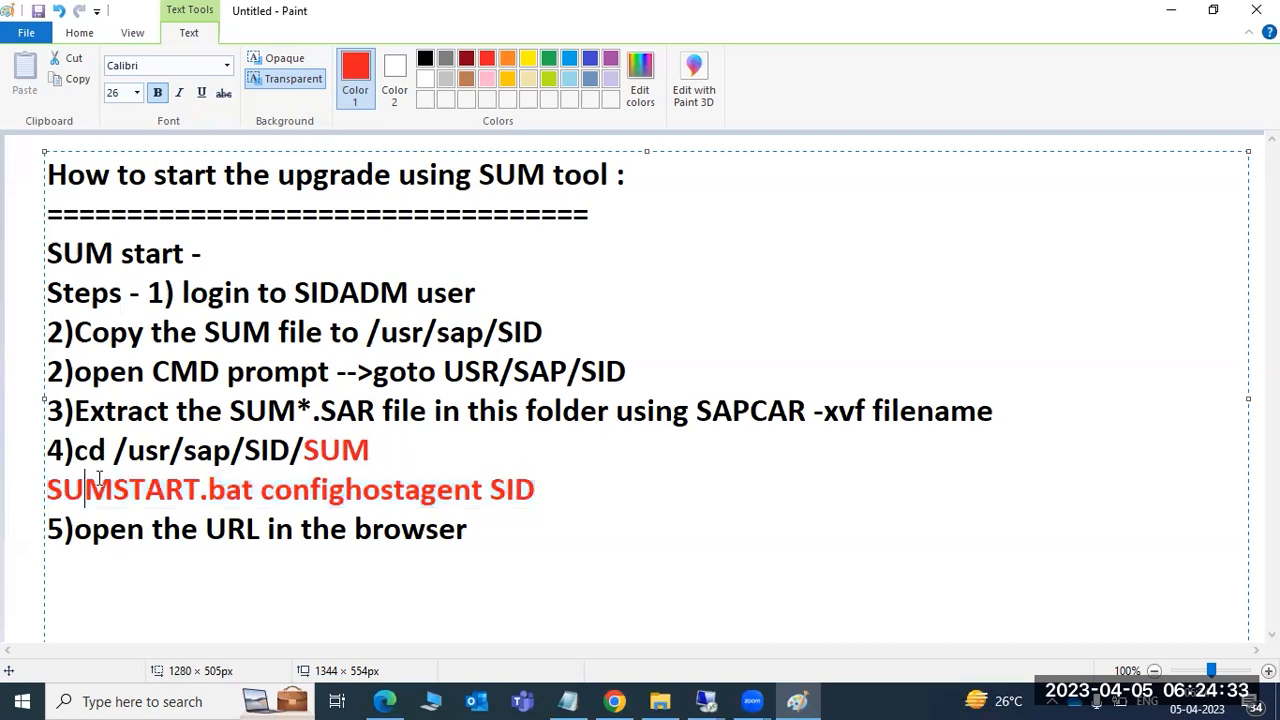
drag(142, 490, 539, 489)
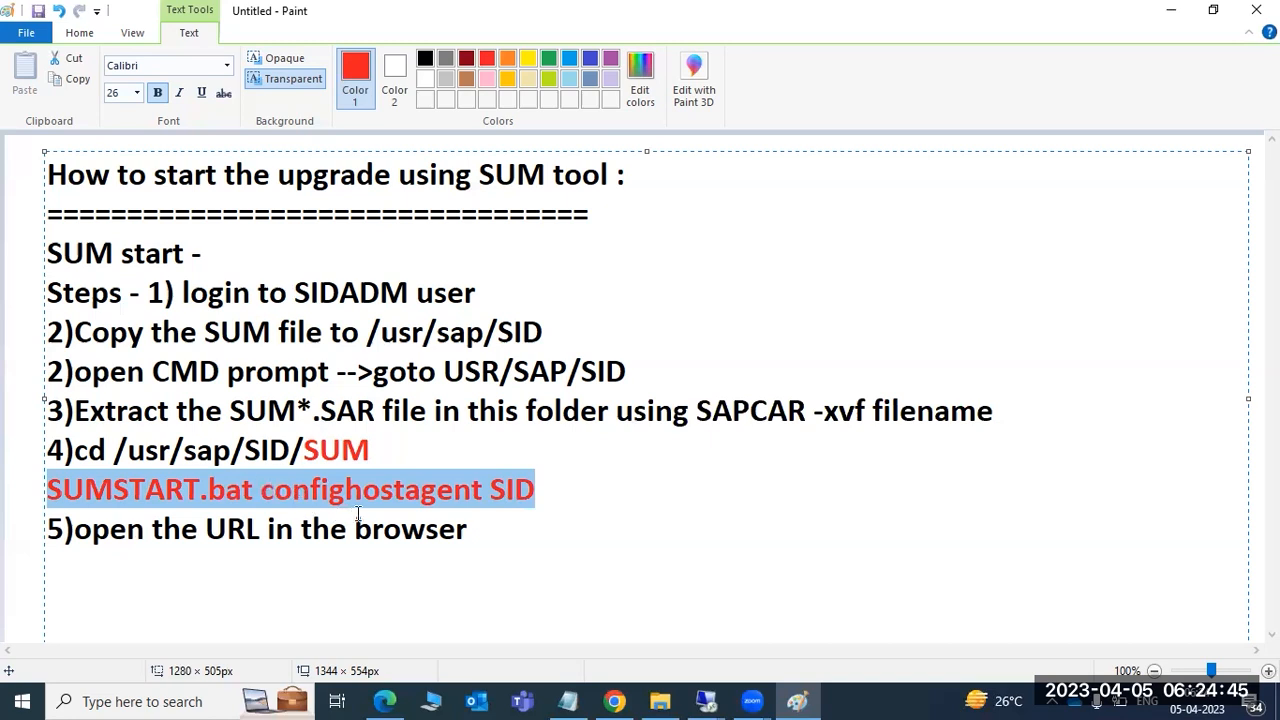
click(515, 529)
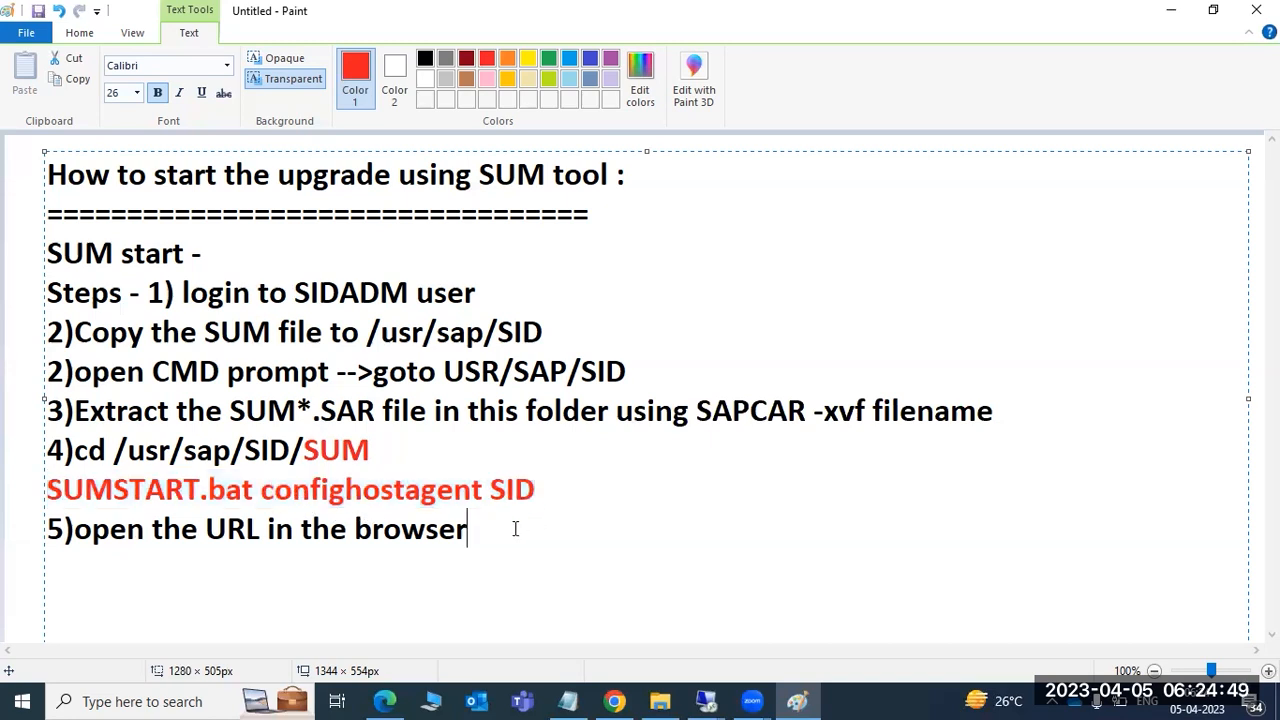
- Switch to the remote session showing the ECP folder and open a command prompt at C:\usr\sap\ECP
click(706, 701)
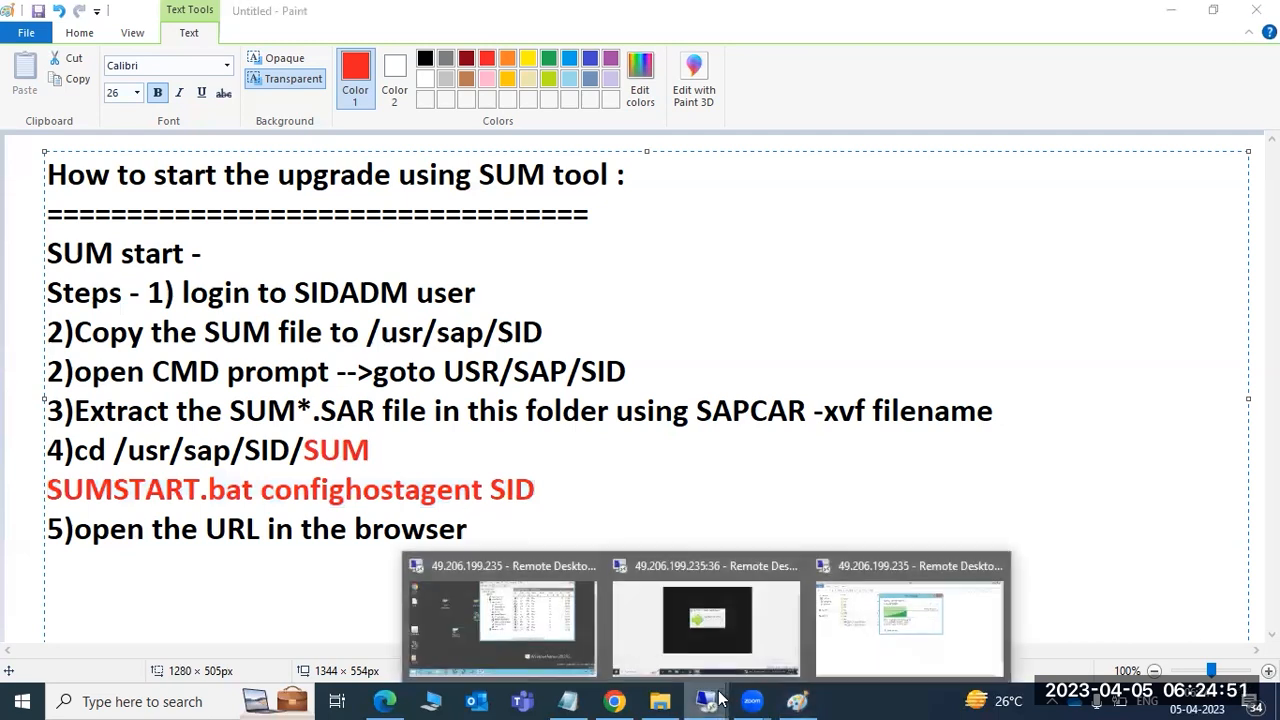
click(889, 615)
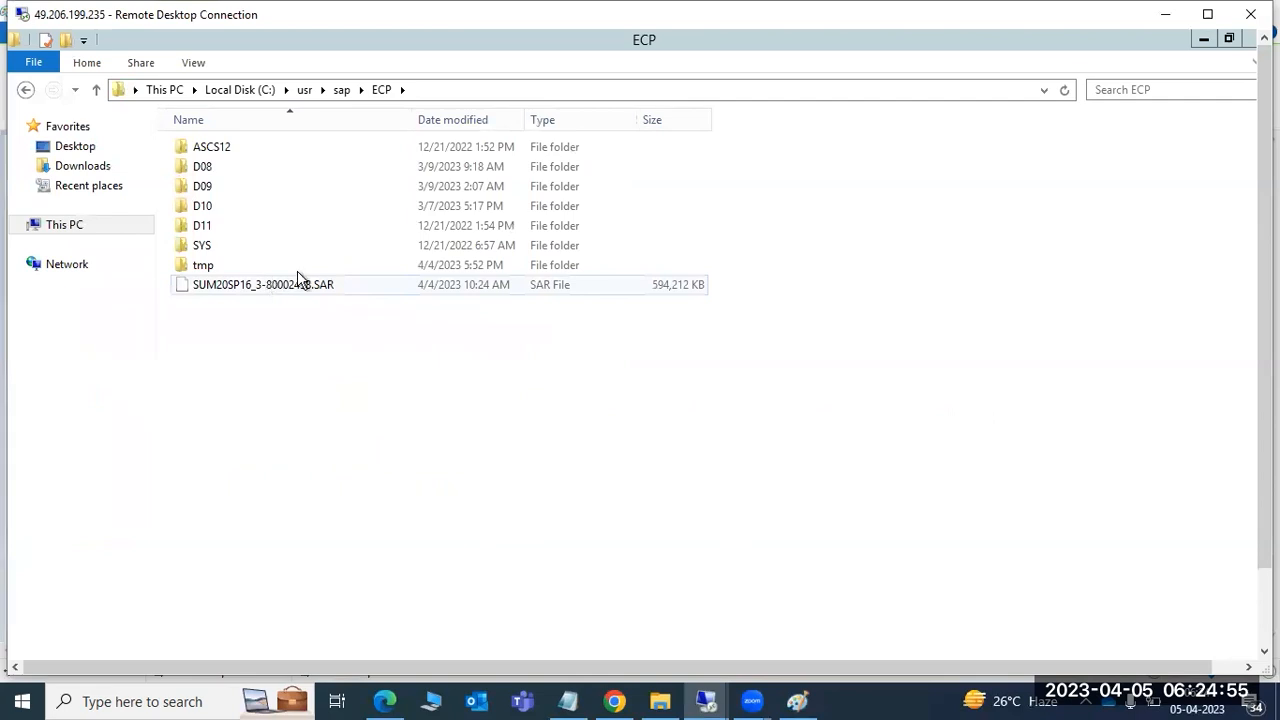
click(457, 91)
text(cmd)
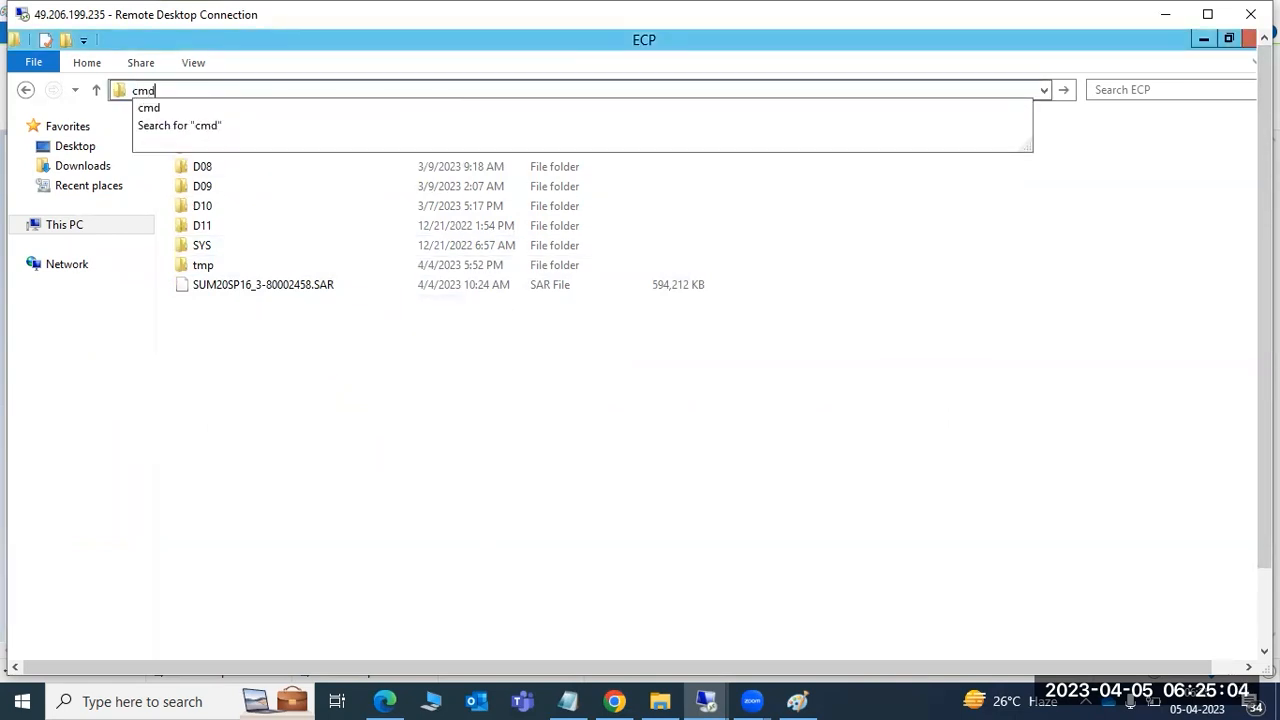
key(Return)
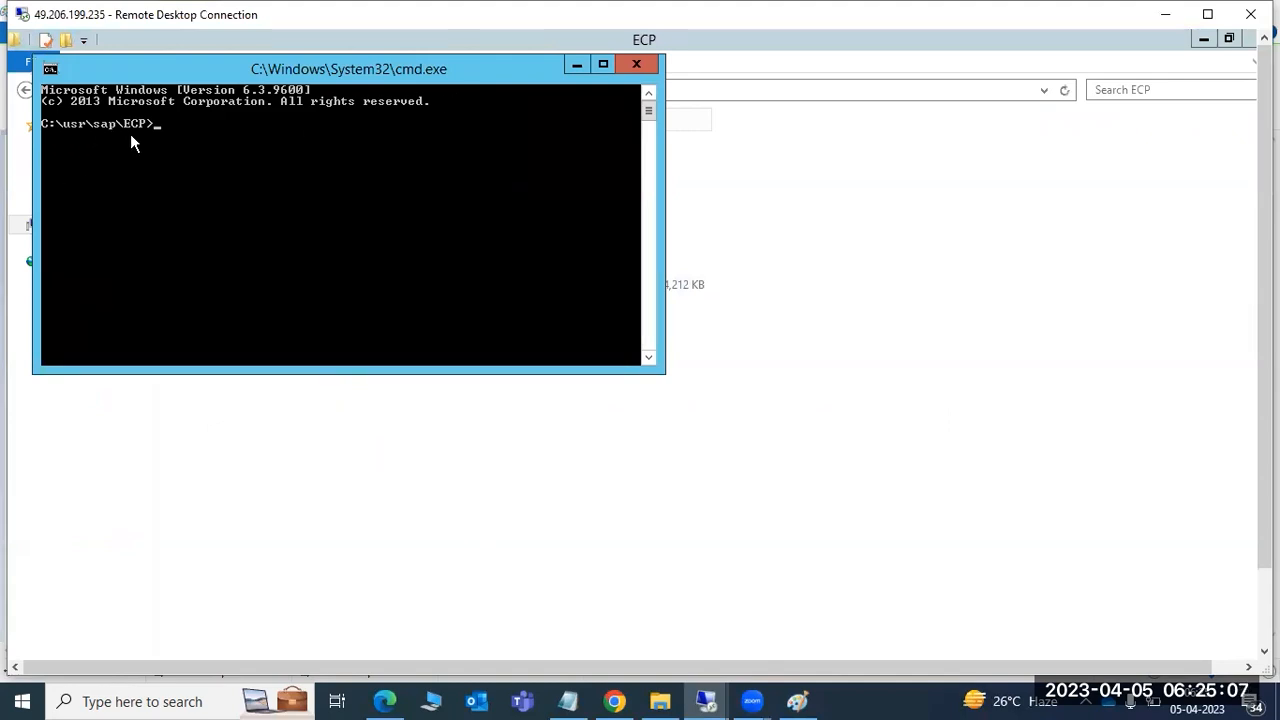
- Extract the SUM archive by running SAPCAR -xvf SUM*.SAR, and move the console window clear of the folder list
text(SAPCAR -xvf SUM*.SAR)
key(Return)
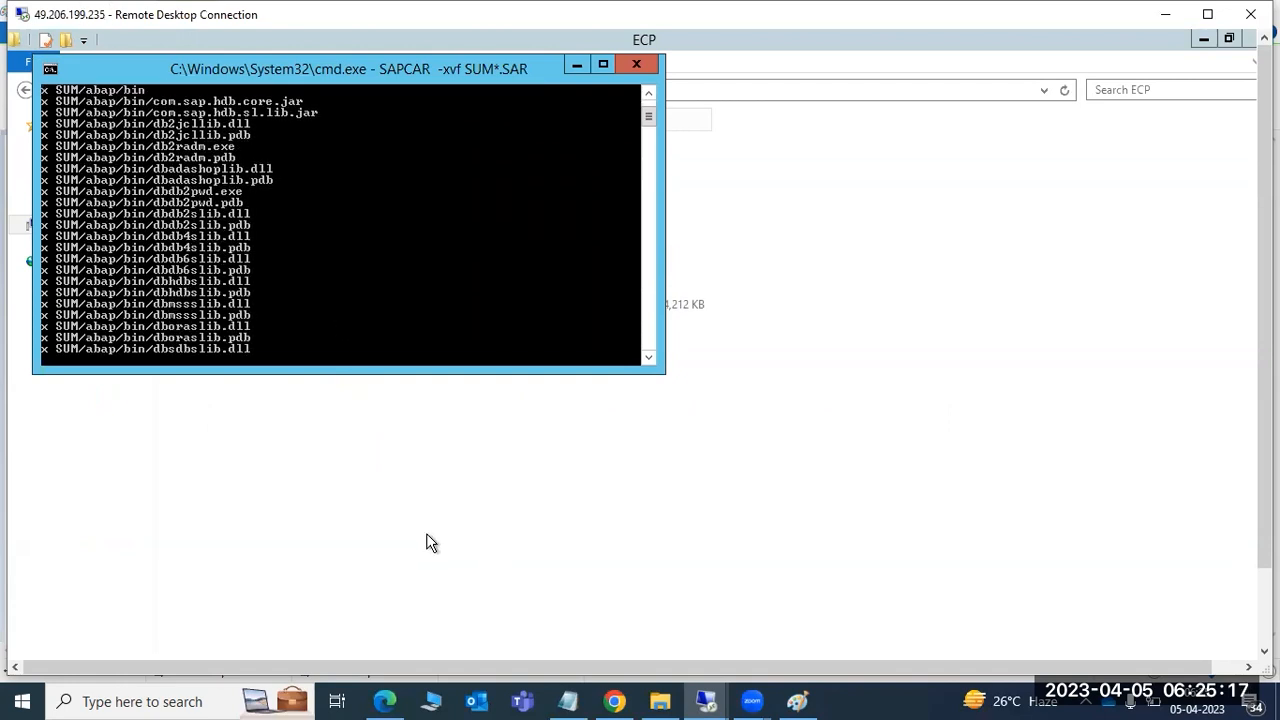
click(418, 505)
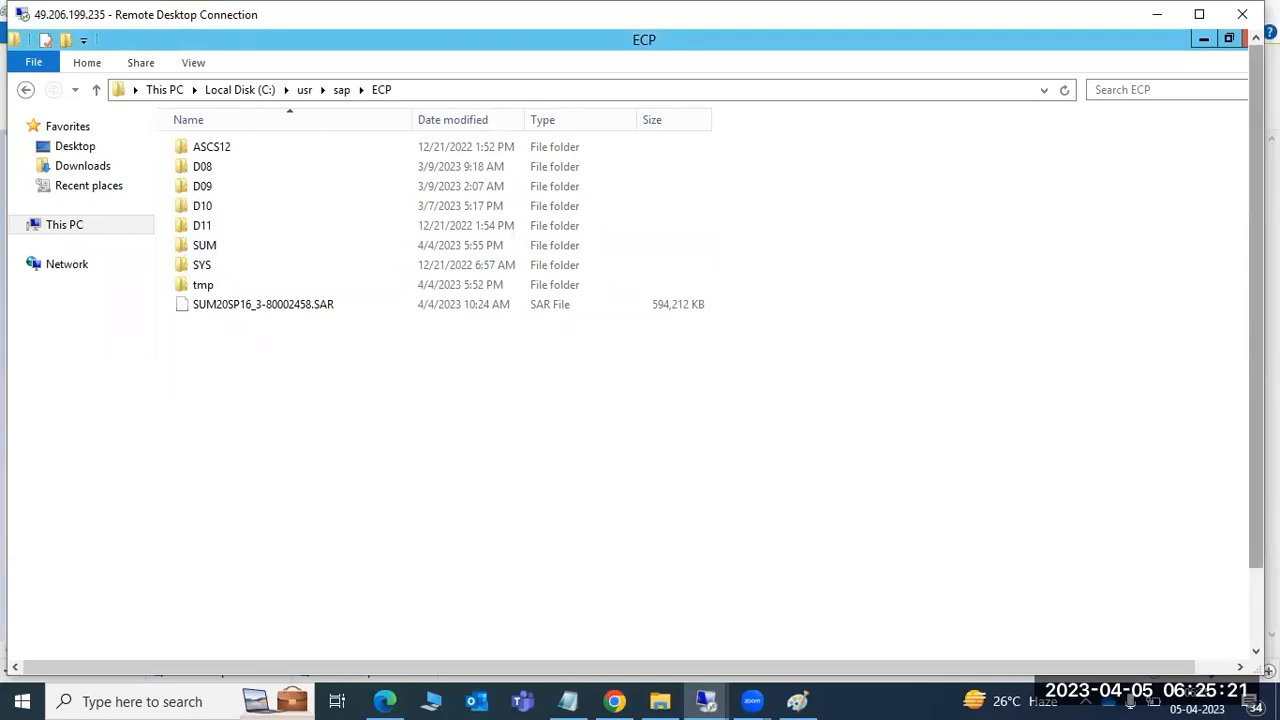
drag(1264, 400, 1271, 480)
click(314, 640)
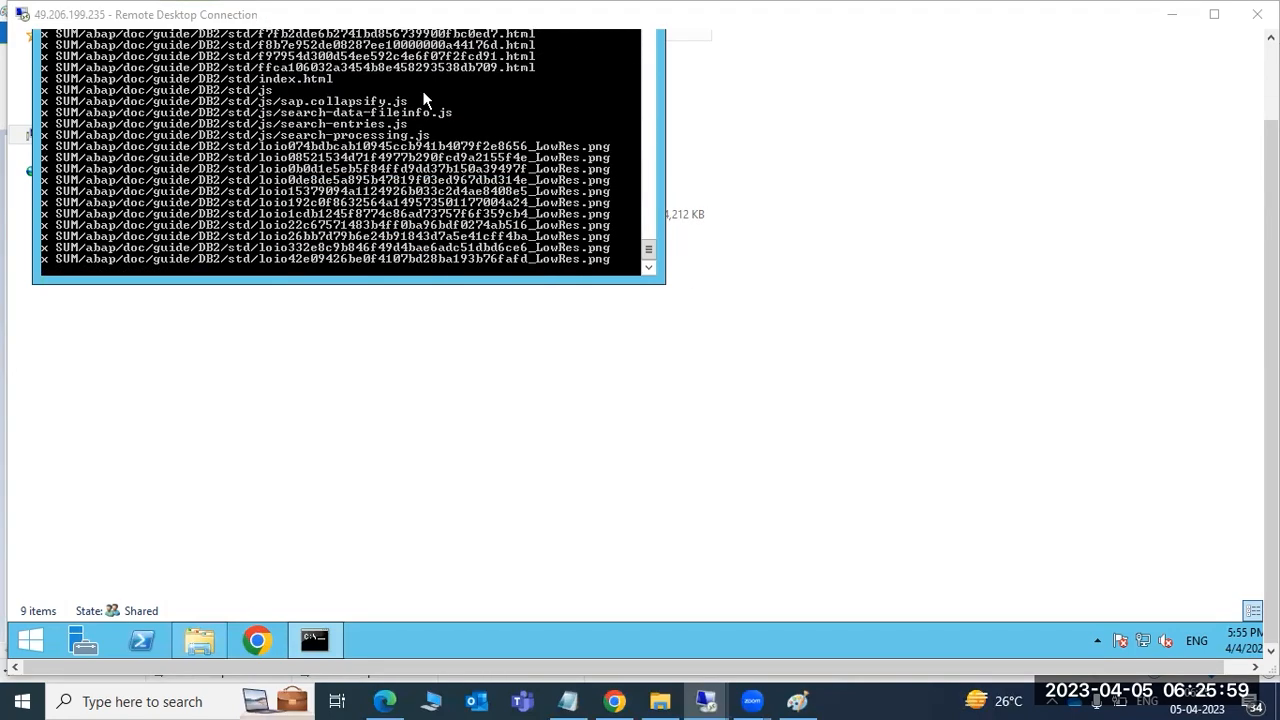
click(1271, 88)
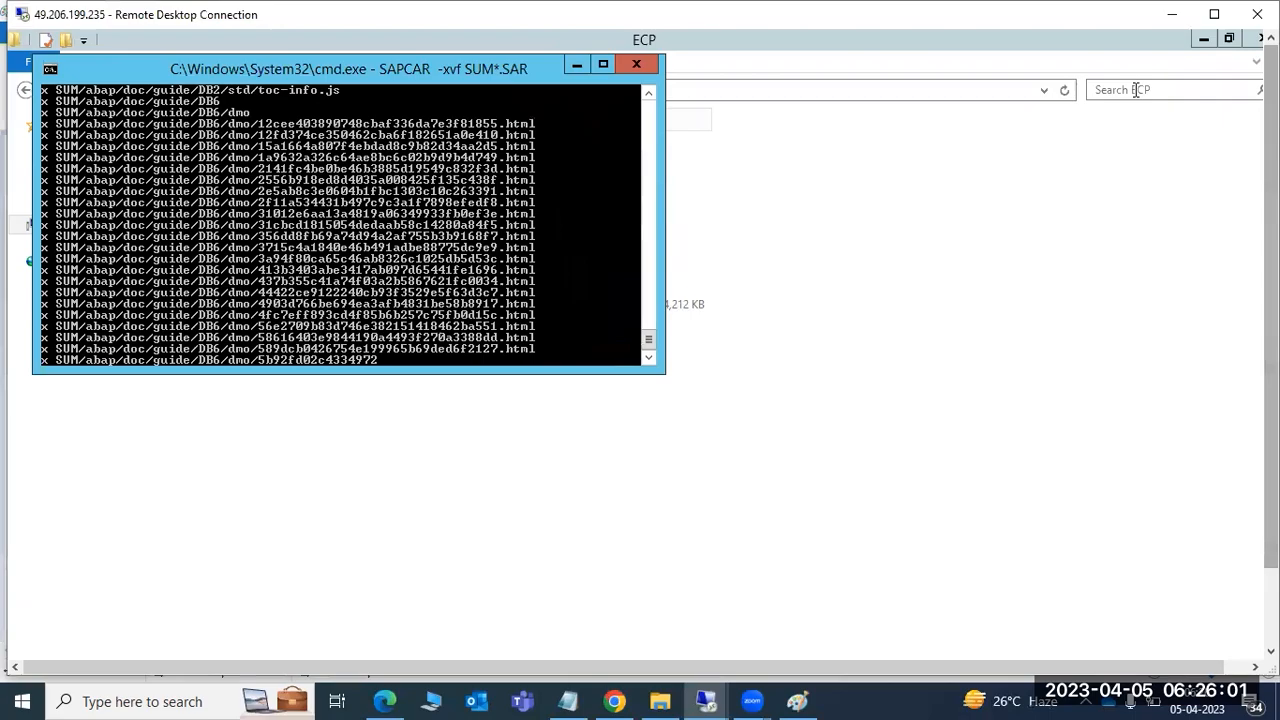
drag(155, 70, 383, 173)
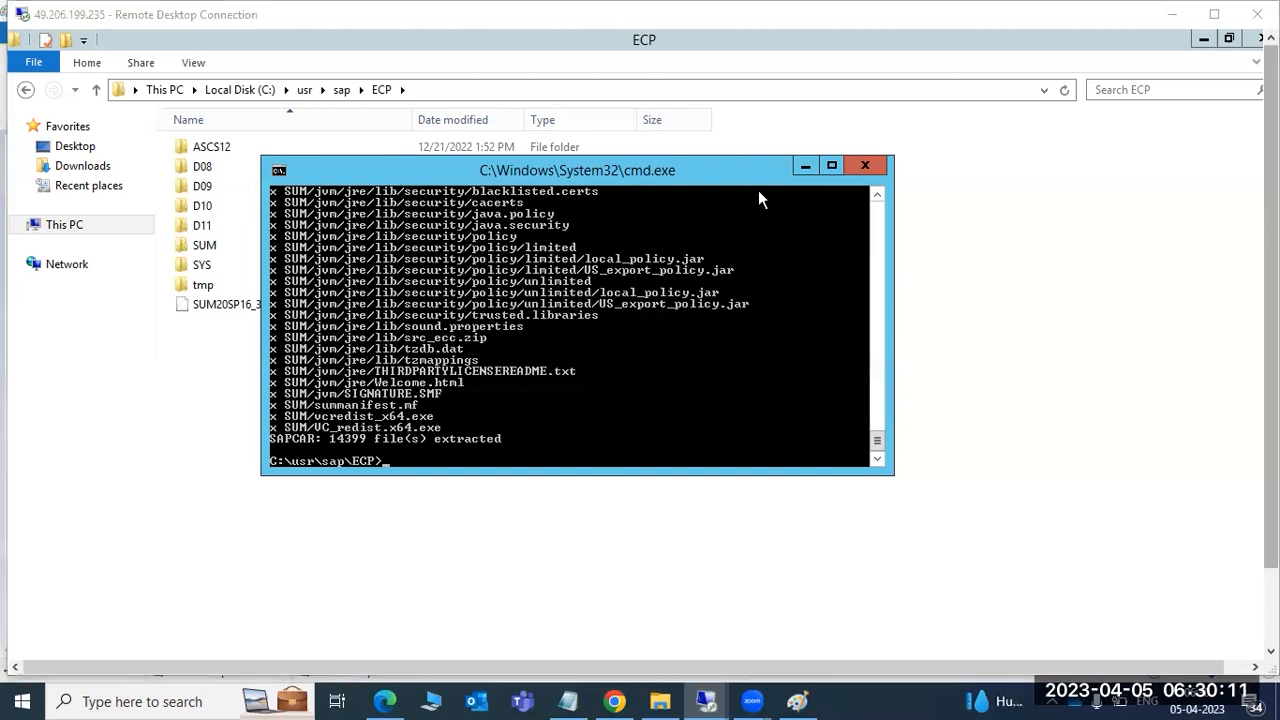
- Check the end of the SAPCAR extraction output and select the extracted SUM folder in the ECP directory
click(832, 165)
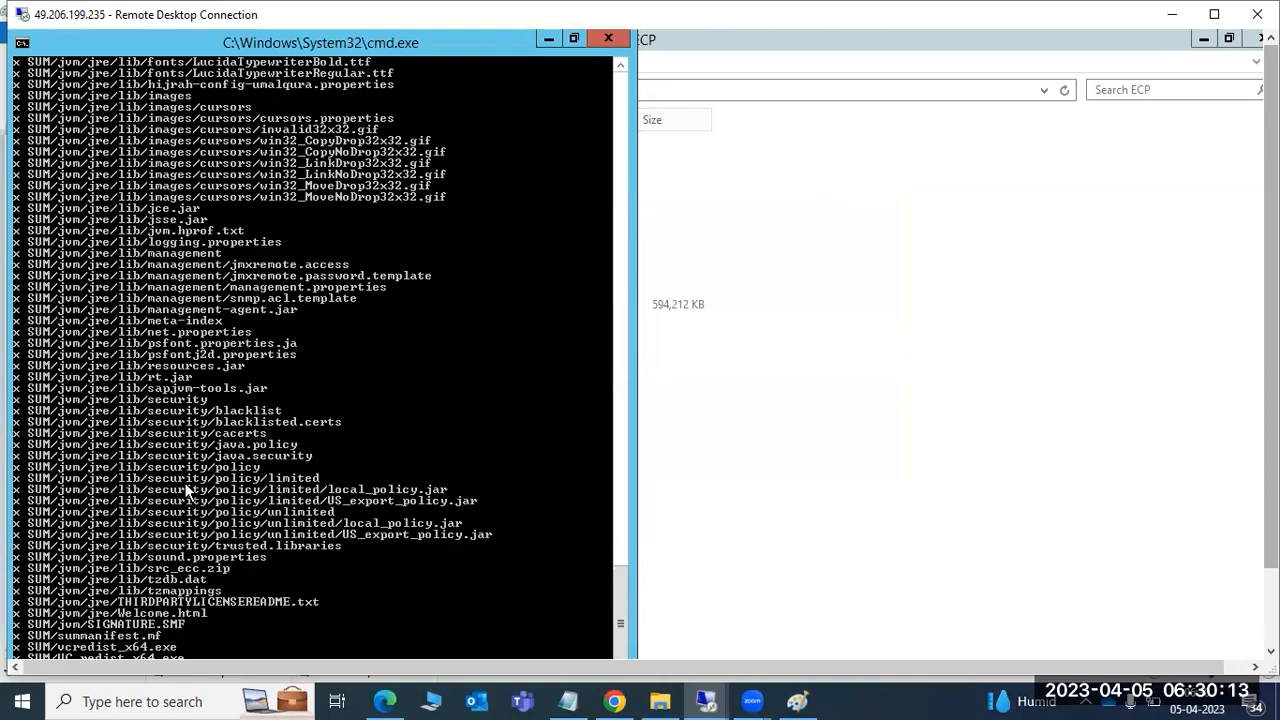
drag(178, 44, 396, 287)
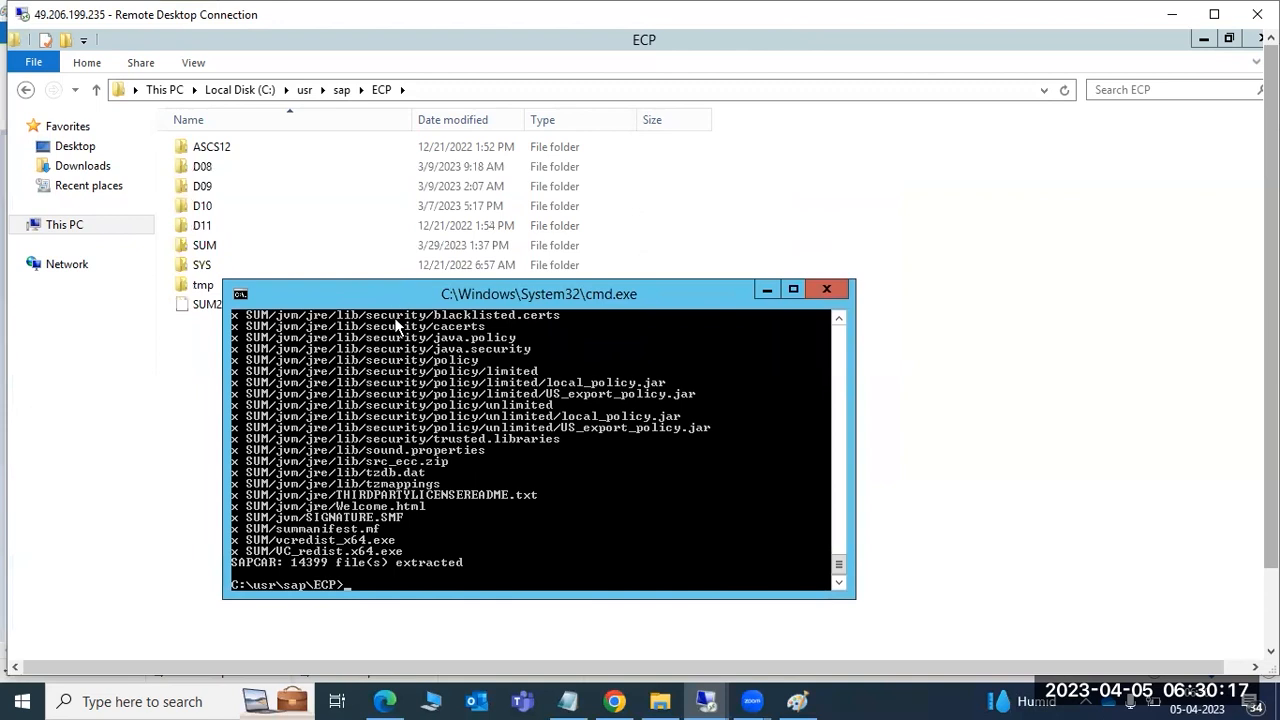
scroll(359, 426, up, 10)
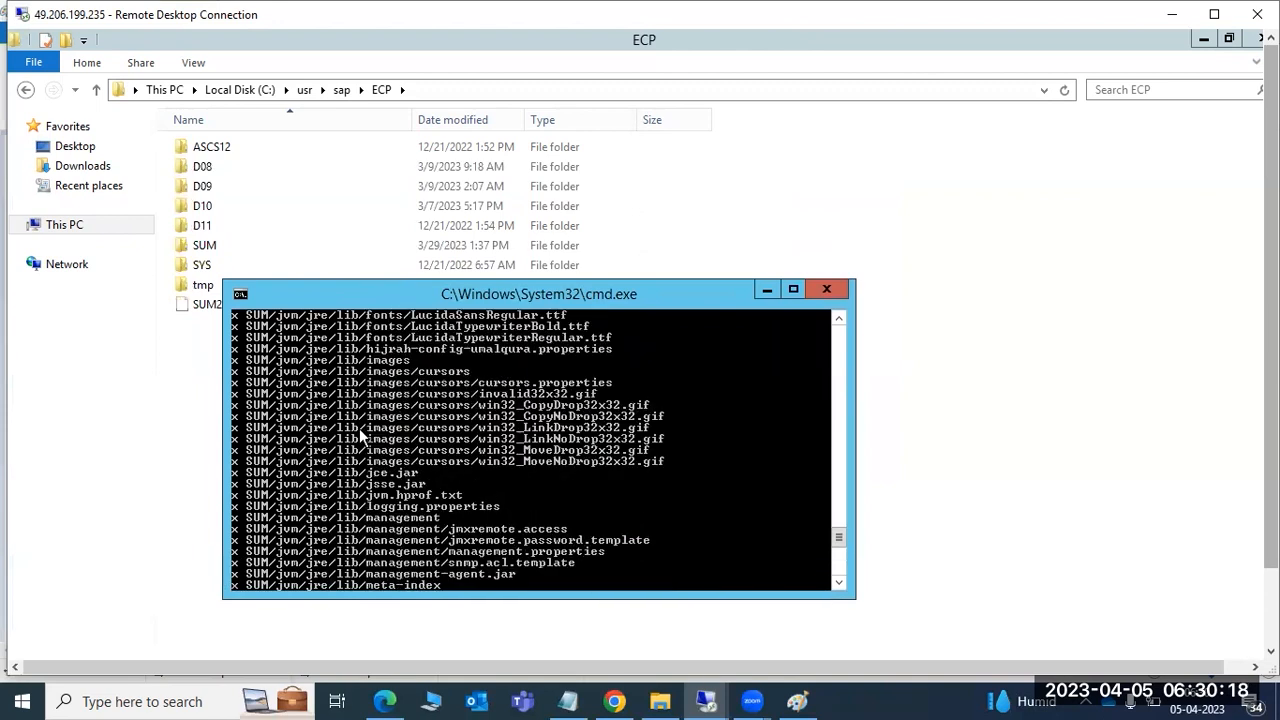
click(196, 250)
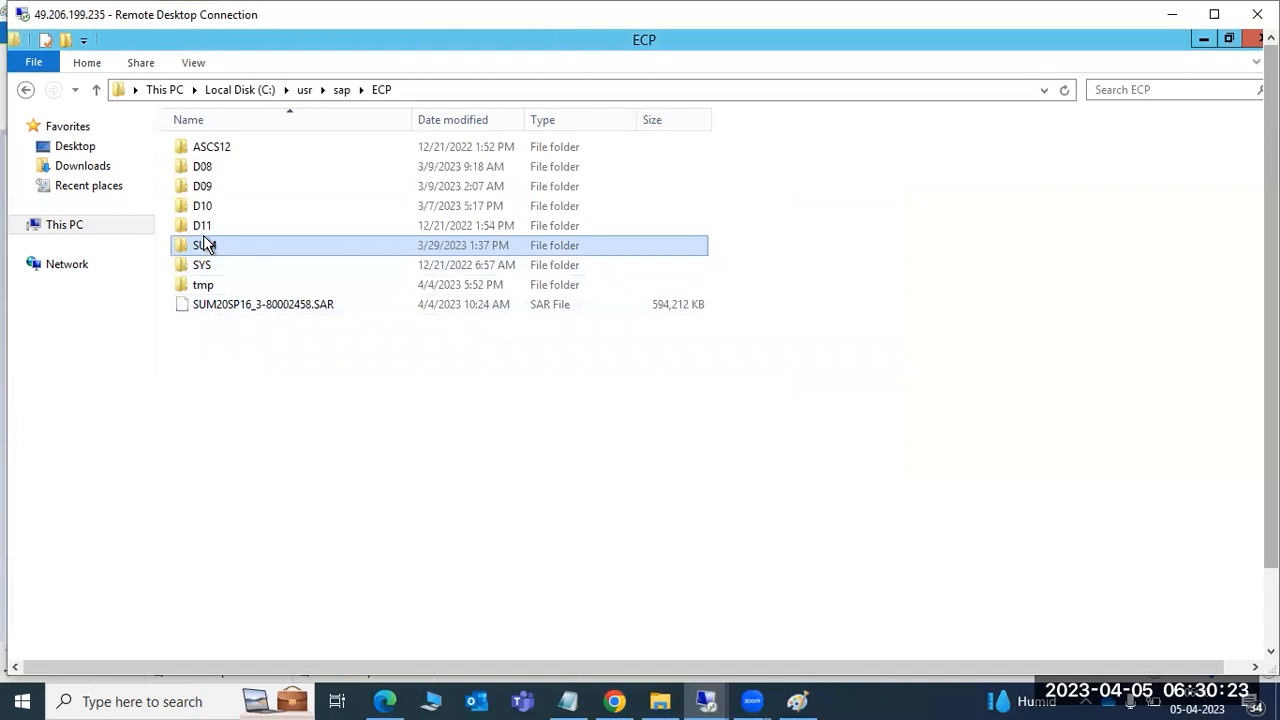
drag(1271, 390, 1243, 549)
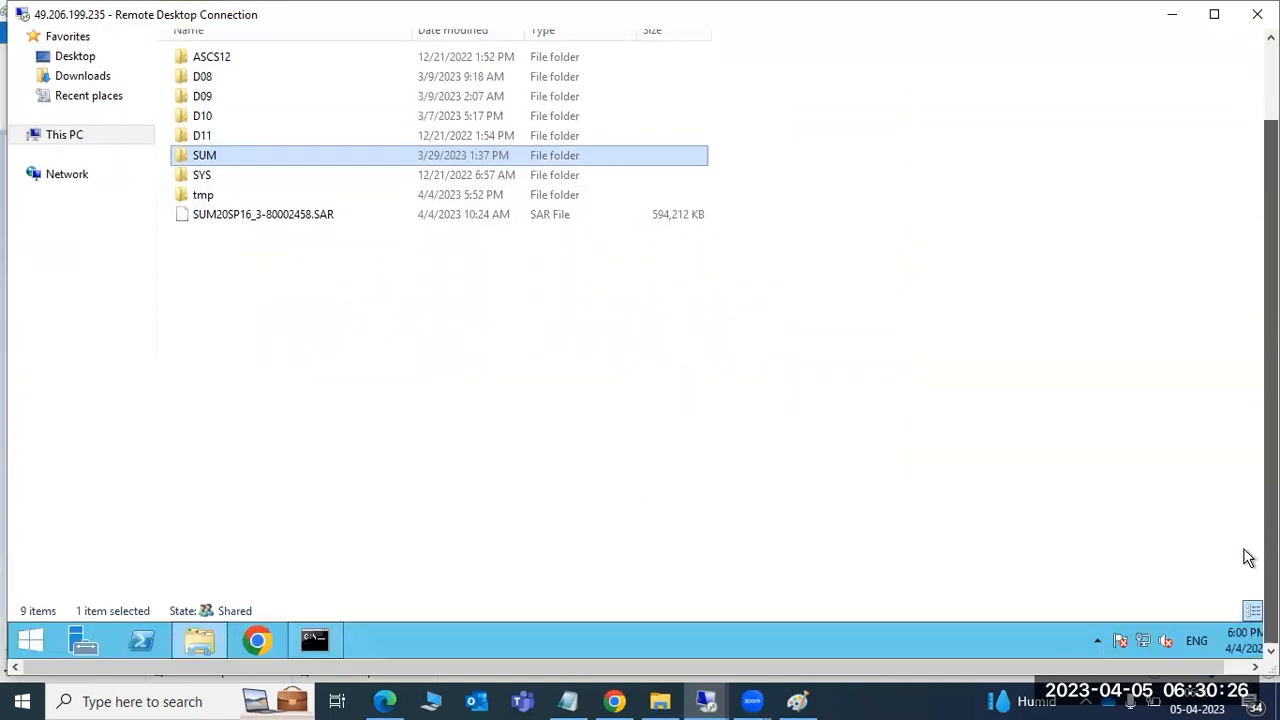
- Review the Paint notes on logging in as SIDADM, copying the SUM file and opening the CMD prompt
click(792, 700)
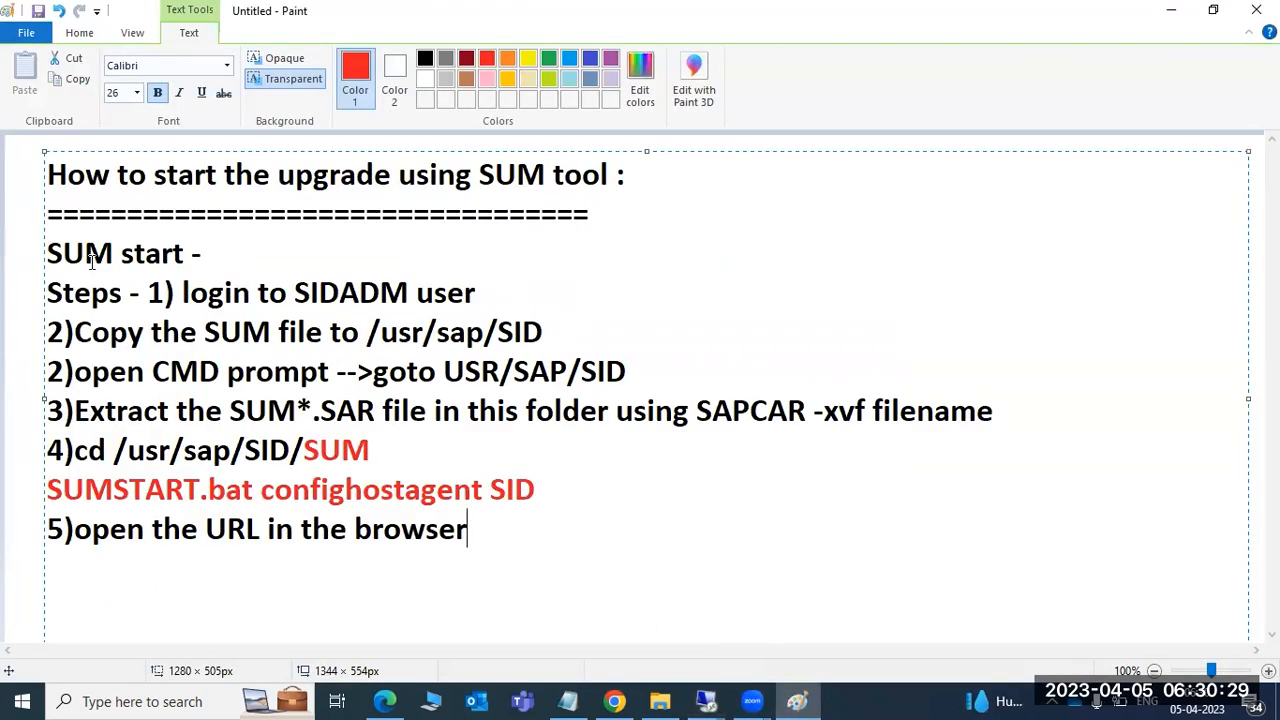
drag(208, 296, 404, 300)
drag(242, 332, 510, 335)
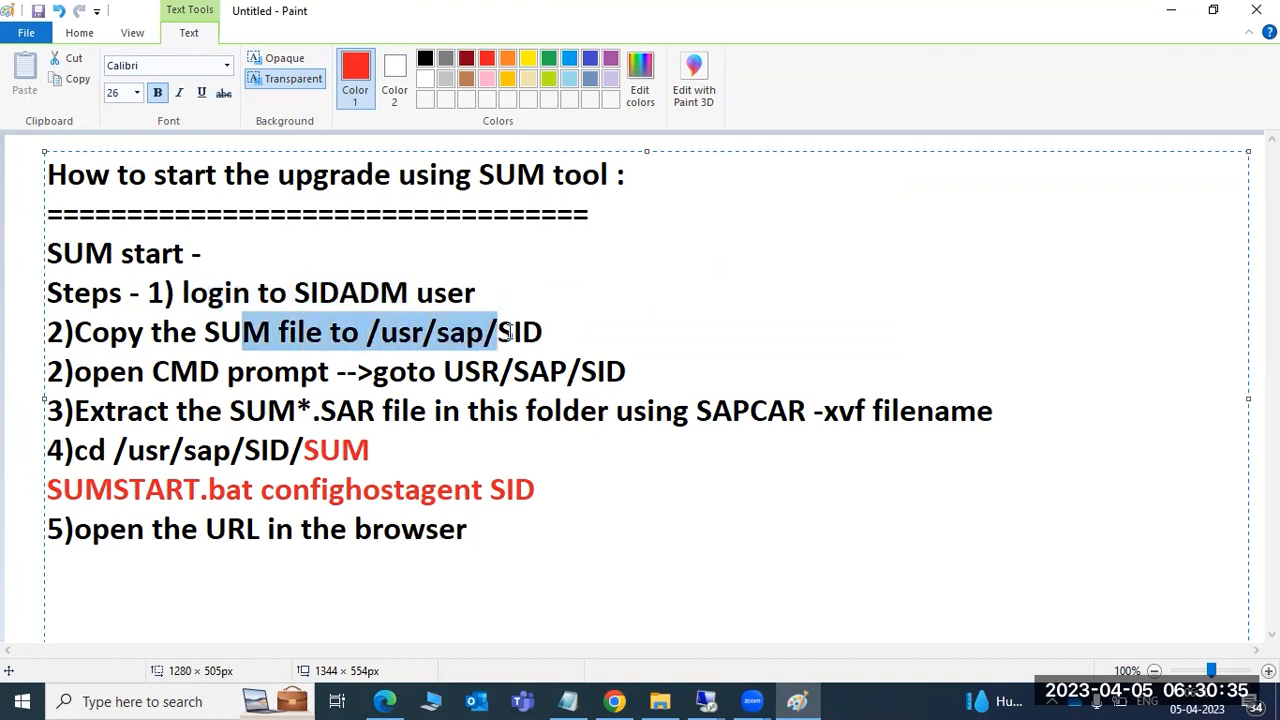
drag(172, 372, 320, 372)
drag(444, 372, 462, 369)
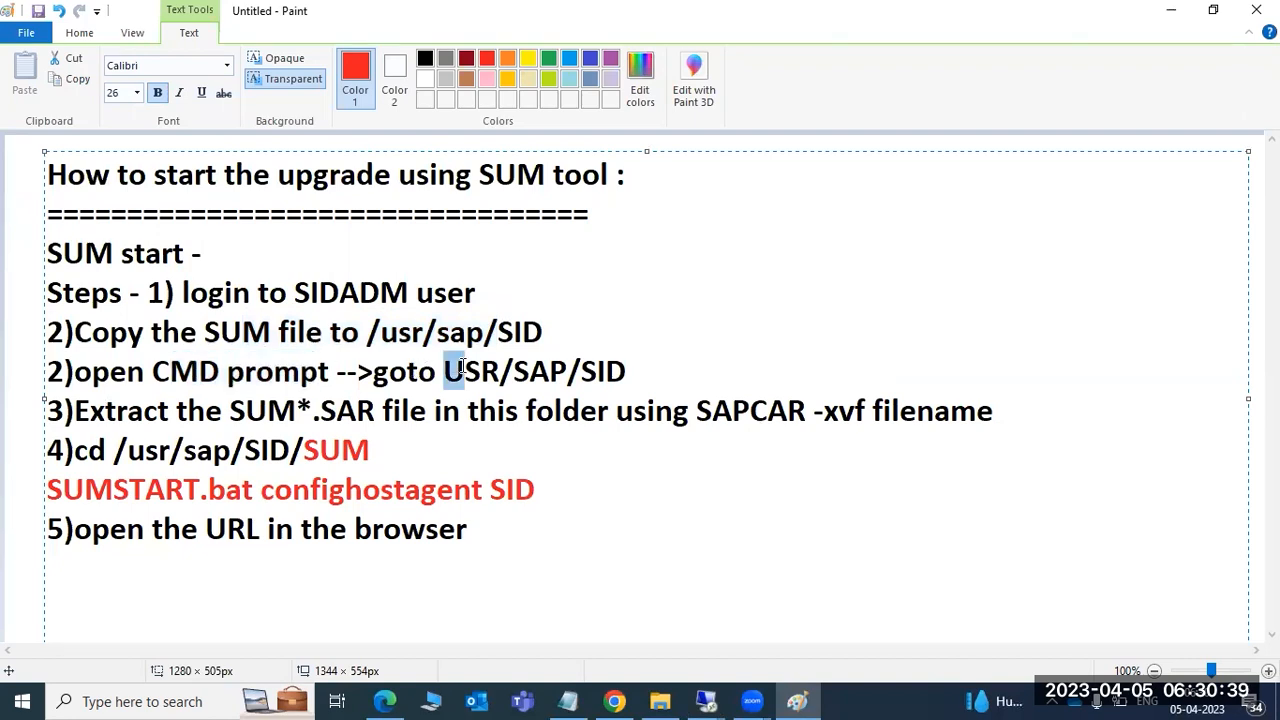
click(444, 370)
- Return to the remote ECP server, launch cmd from the Start screen, and close the command prompt window in front
click(720, 695)
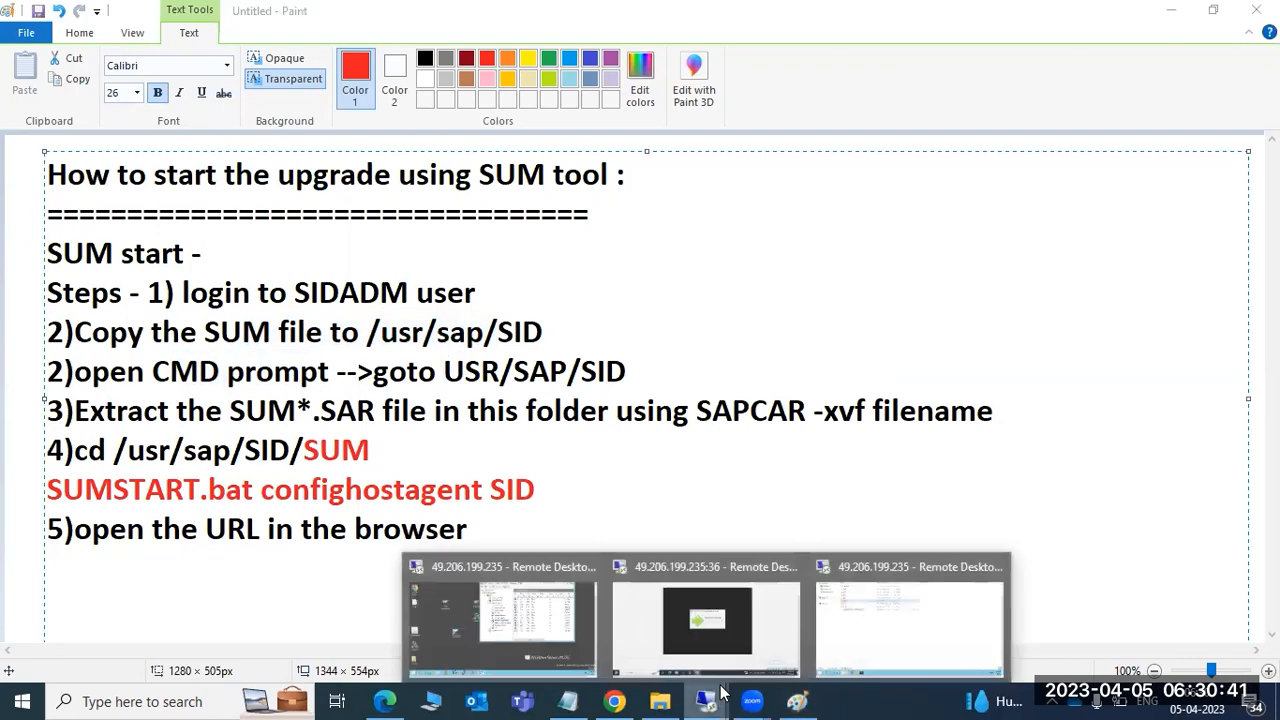
click(835, 606)
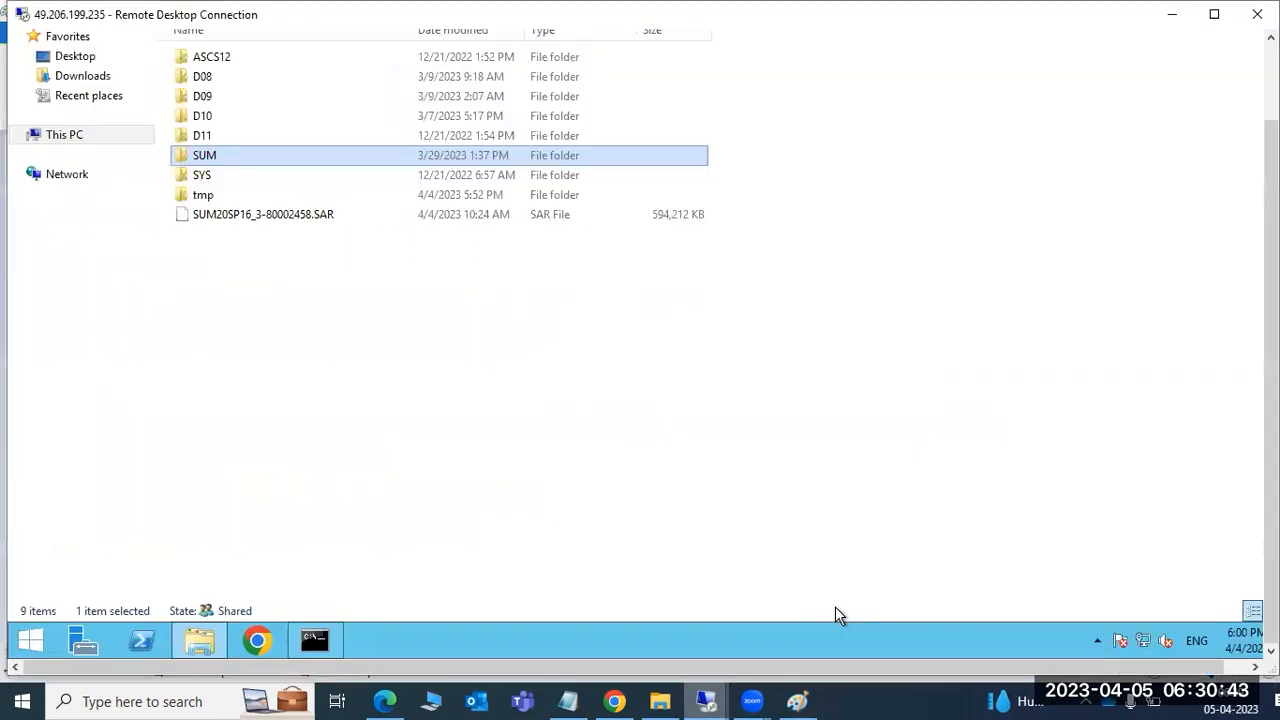
click(30, 640)
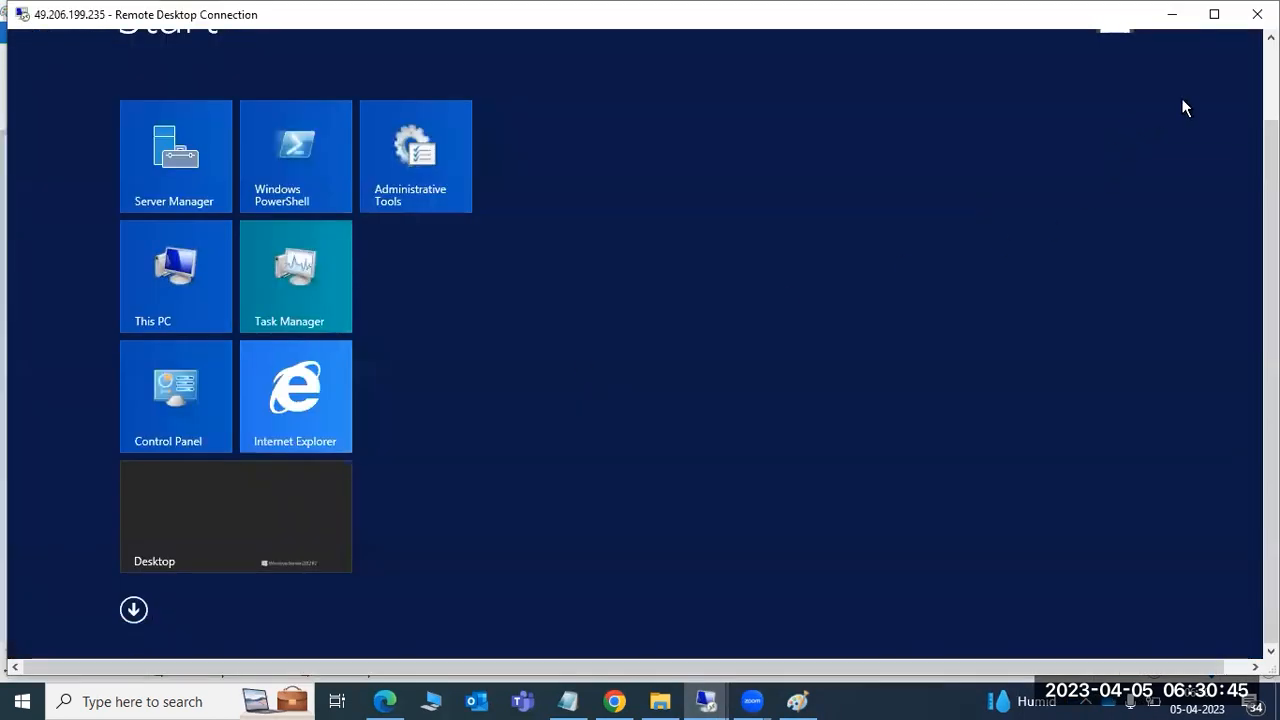
click(1223, 106)
text(cmd)
key(Return)
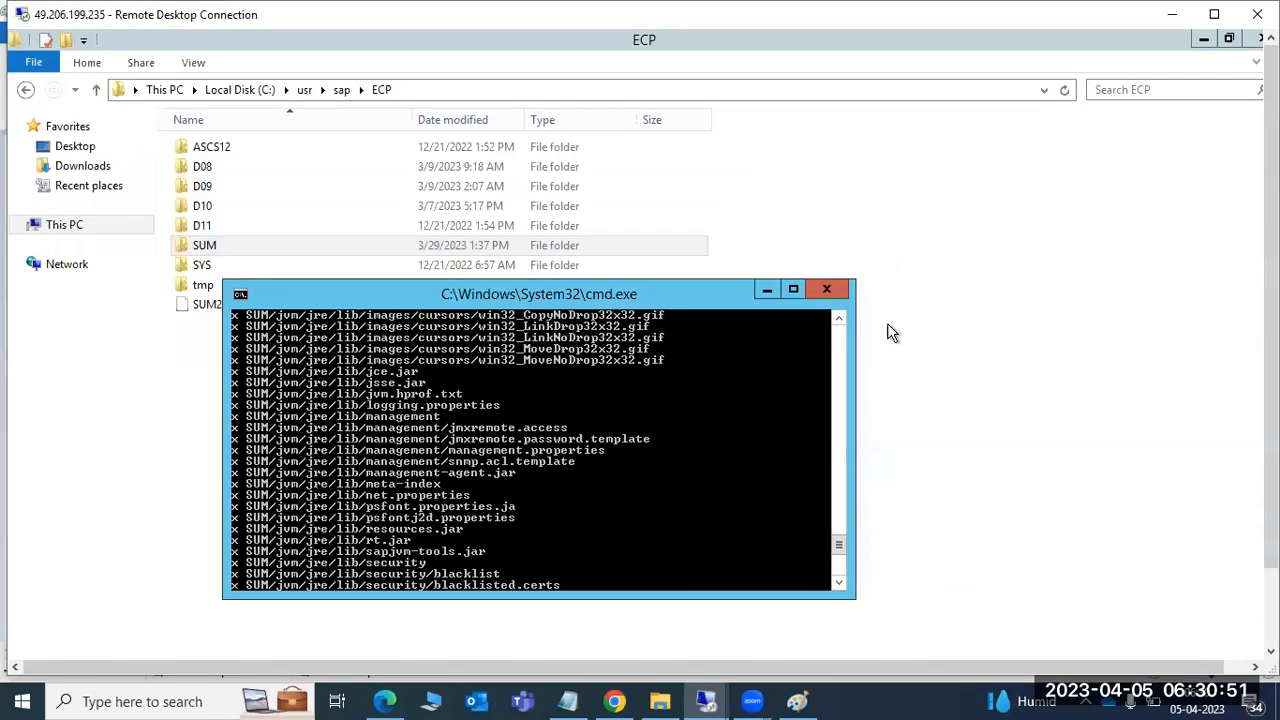
click(820, 283)
- Search the remote server for cmd, run Command Prompt as administrator and allow the User Account Control request
drag(1271, 320, 1271, 408)
click(30, 645)
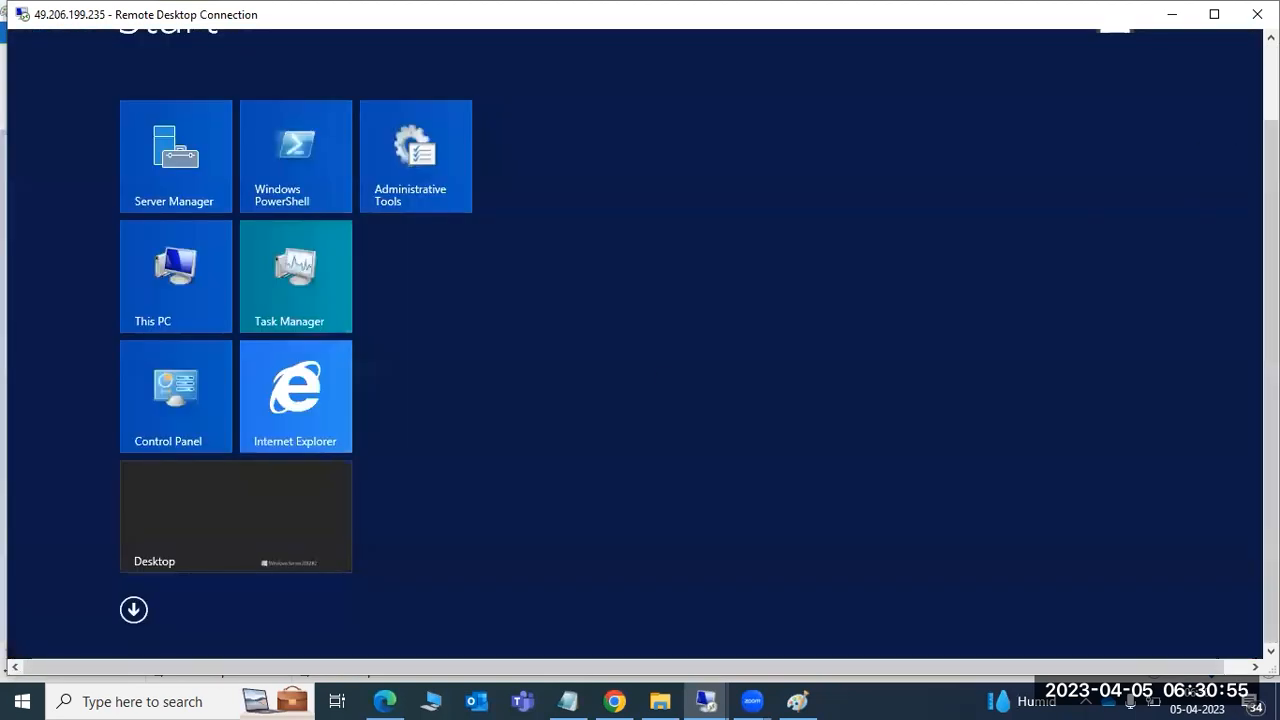
click(1231, 106)
text(cmd)
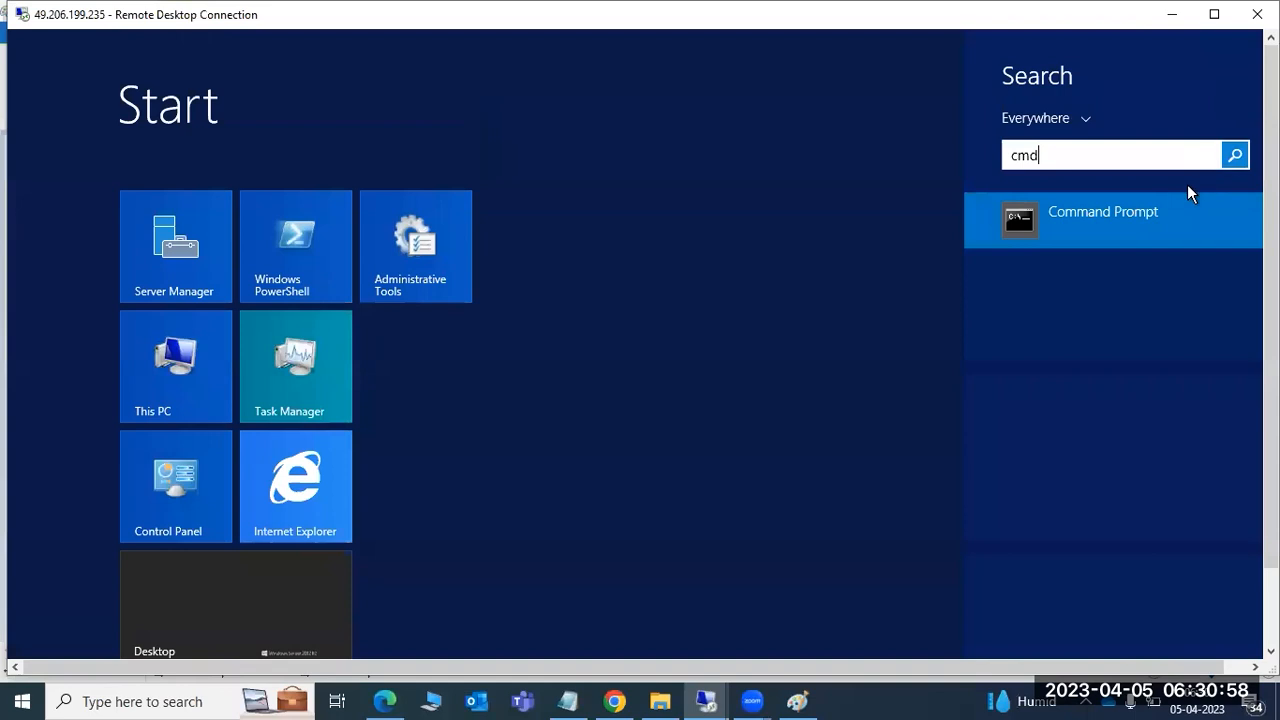
right_click(1108, 240)
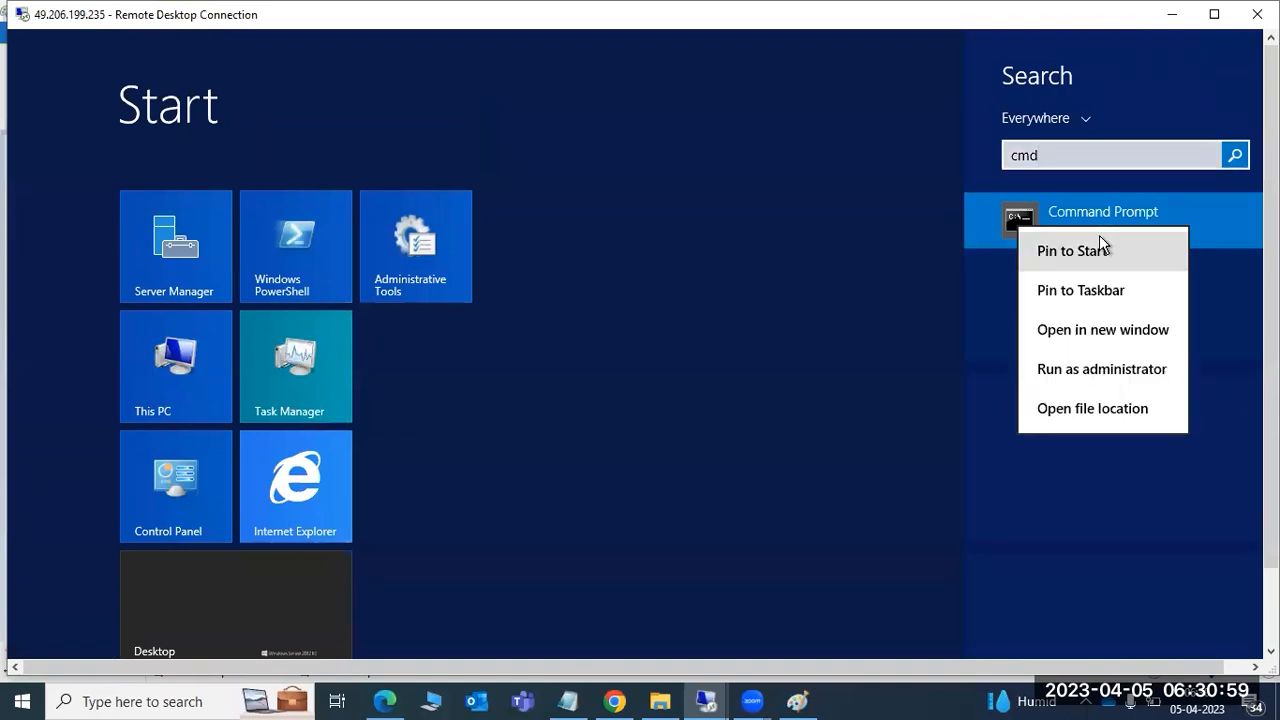
click(1058, 368)
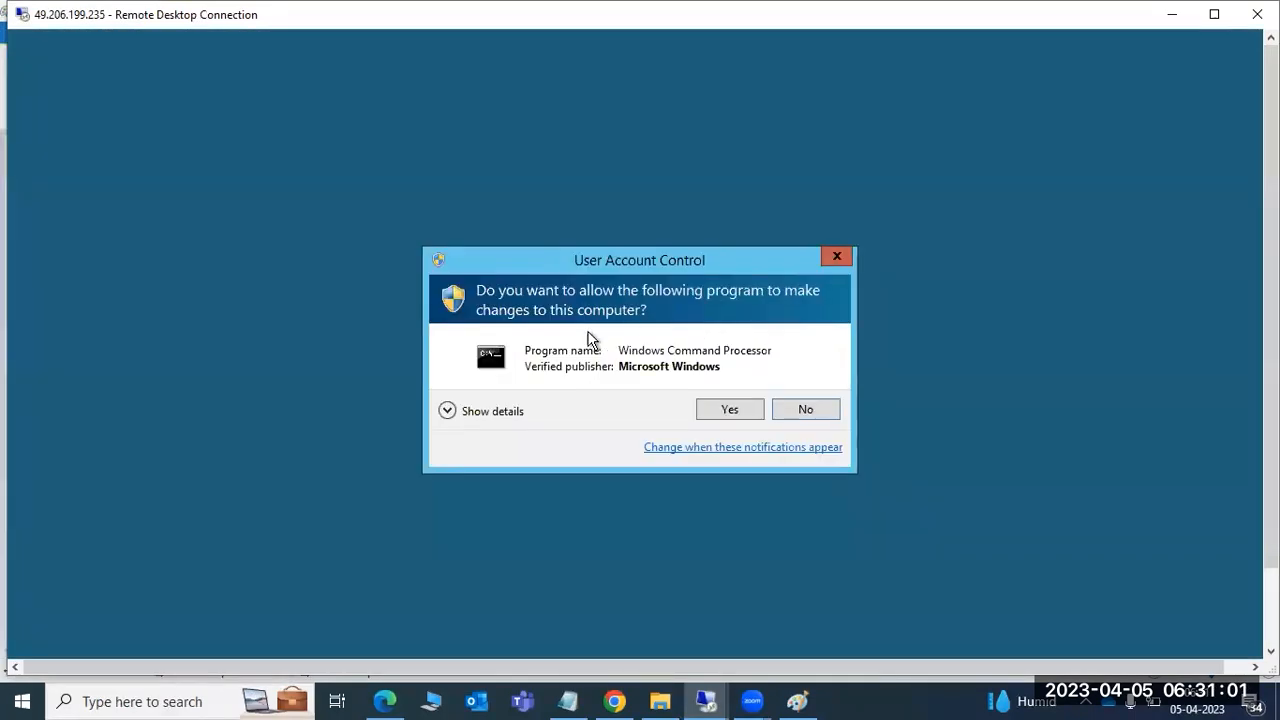
click(723, 412)
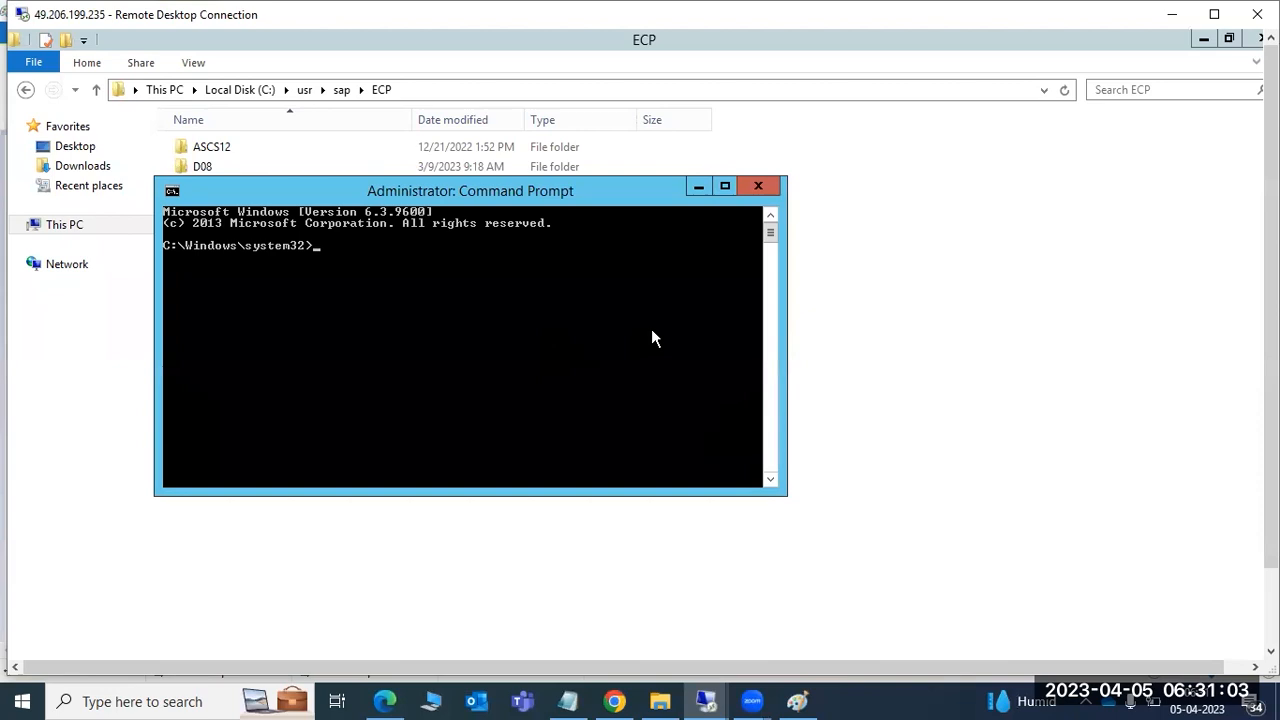
- Go to the root of drive C: with cd ../ and change the directory to /usr/sap/ECP
text(C:)
key(Return)
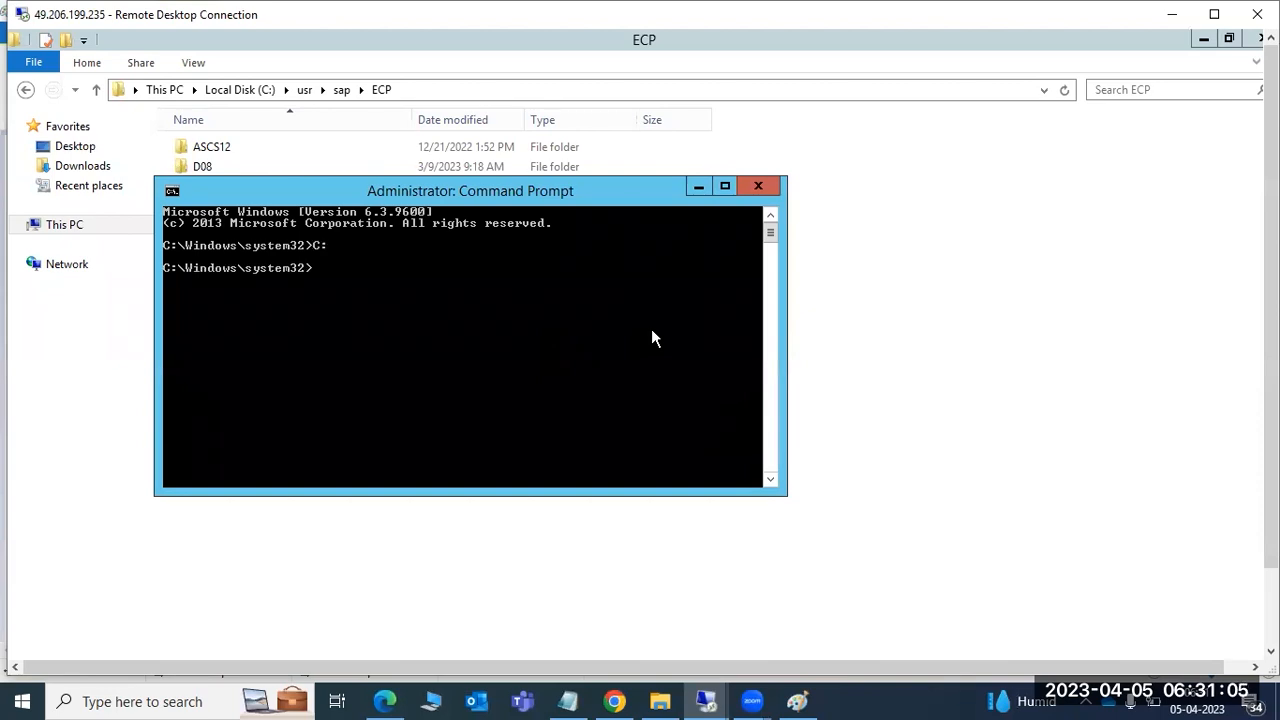
text(cd ../)
key(Return)
text(cd ../)
key(Return)
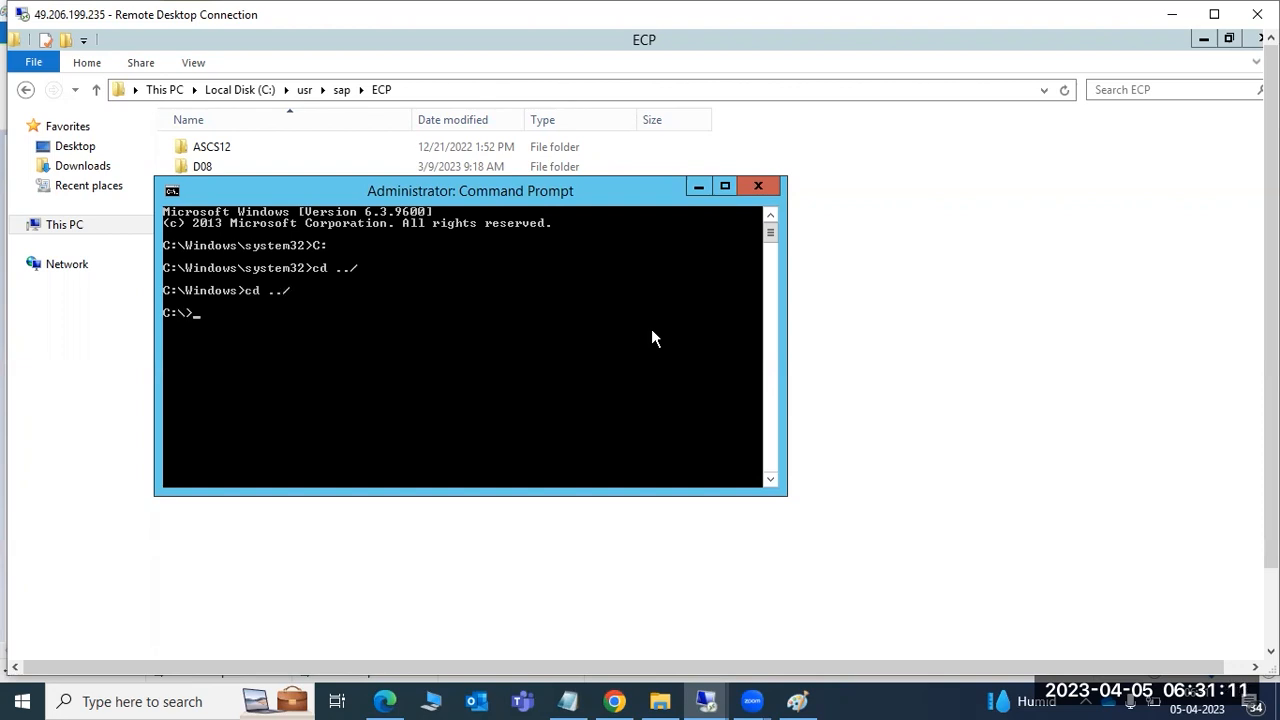
text(cd /usr/sap/EC)
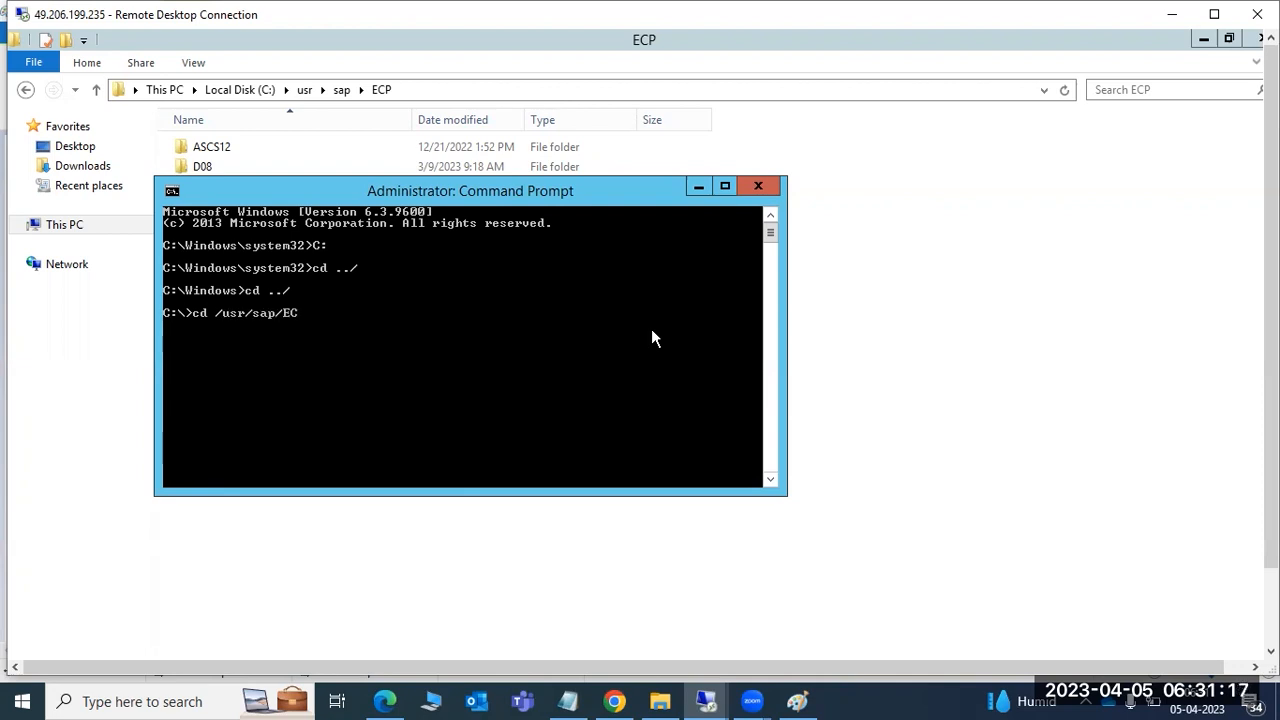
text(P)
key(Return)
- Check the Paint notes, return to the ECP folder on the remote server and enter cmd in its address bar
click(92, 364)
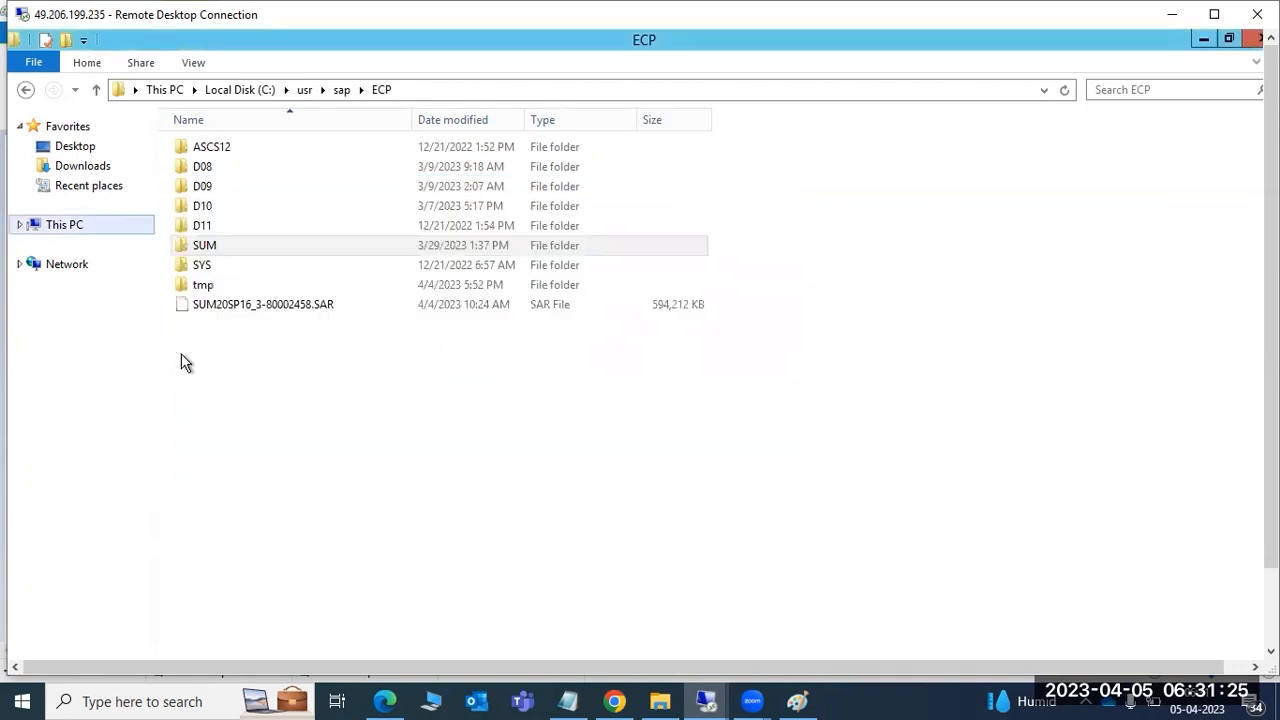
click(813, 700)
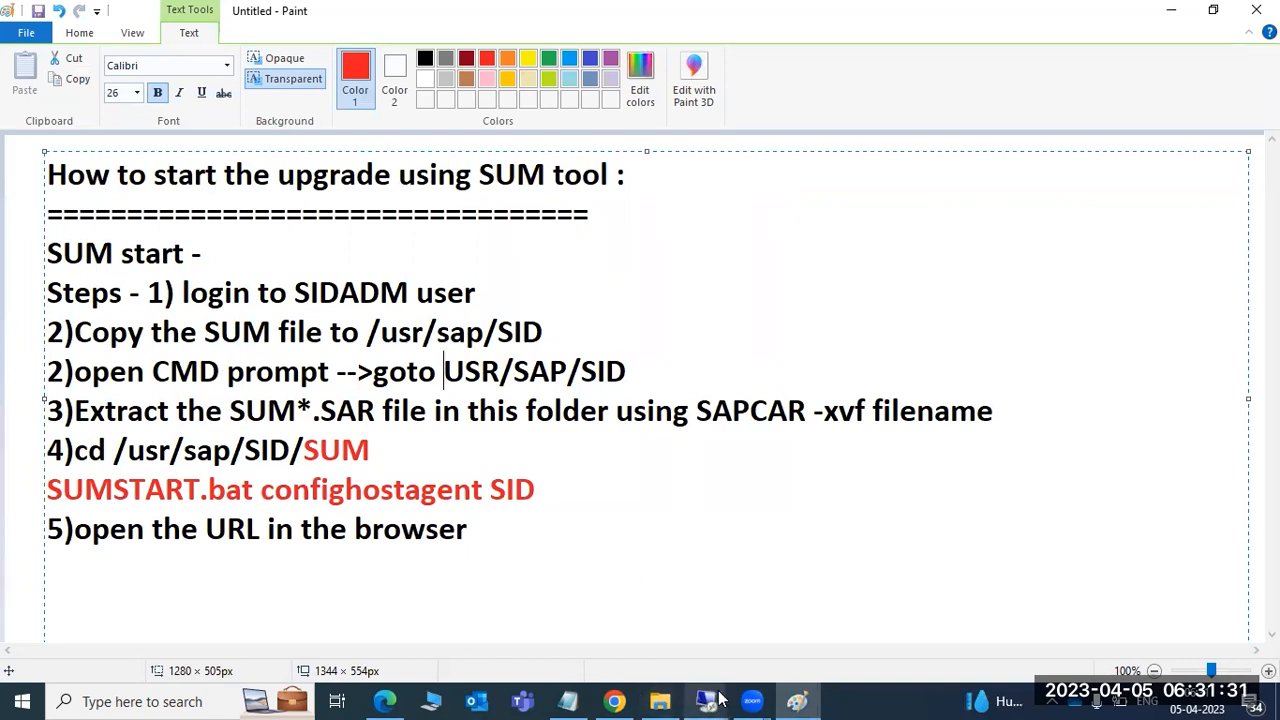
mouse_move(718, 697)
click(875, 611)
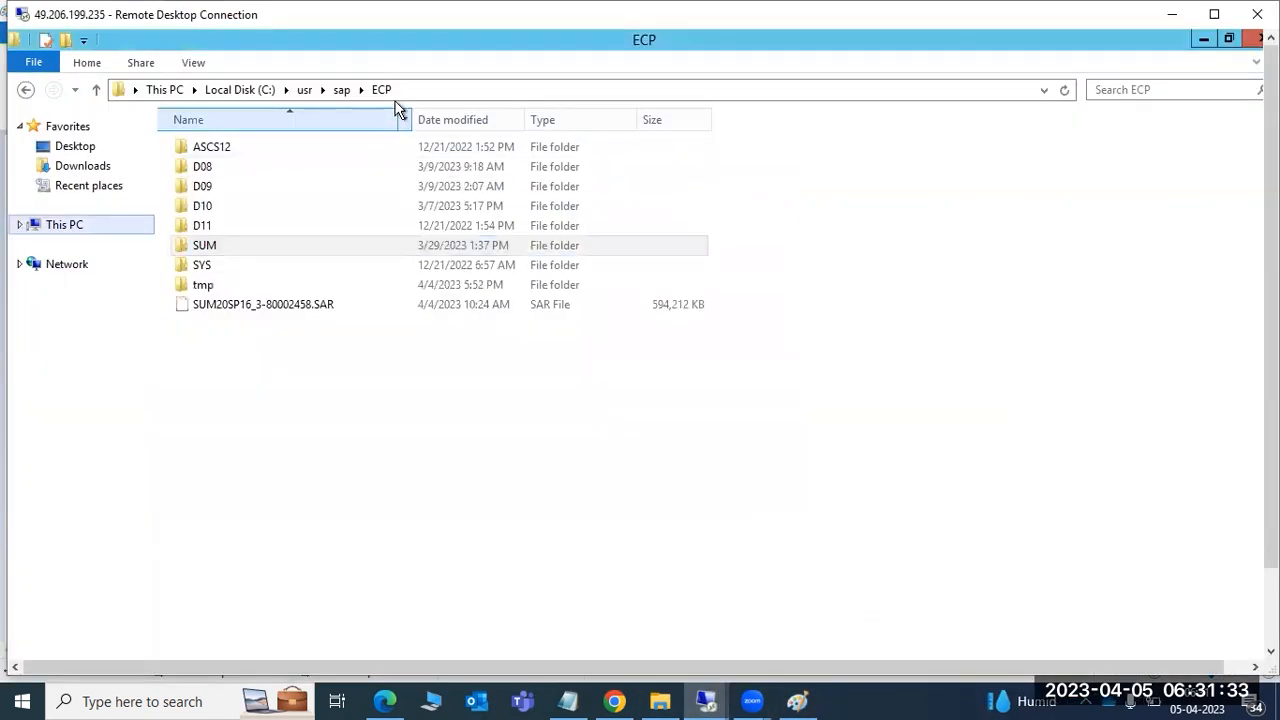
click(427, 91)
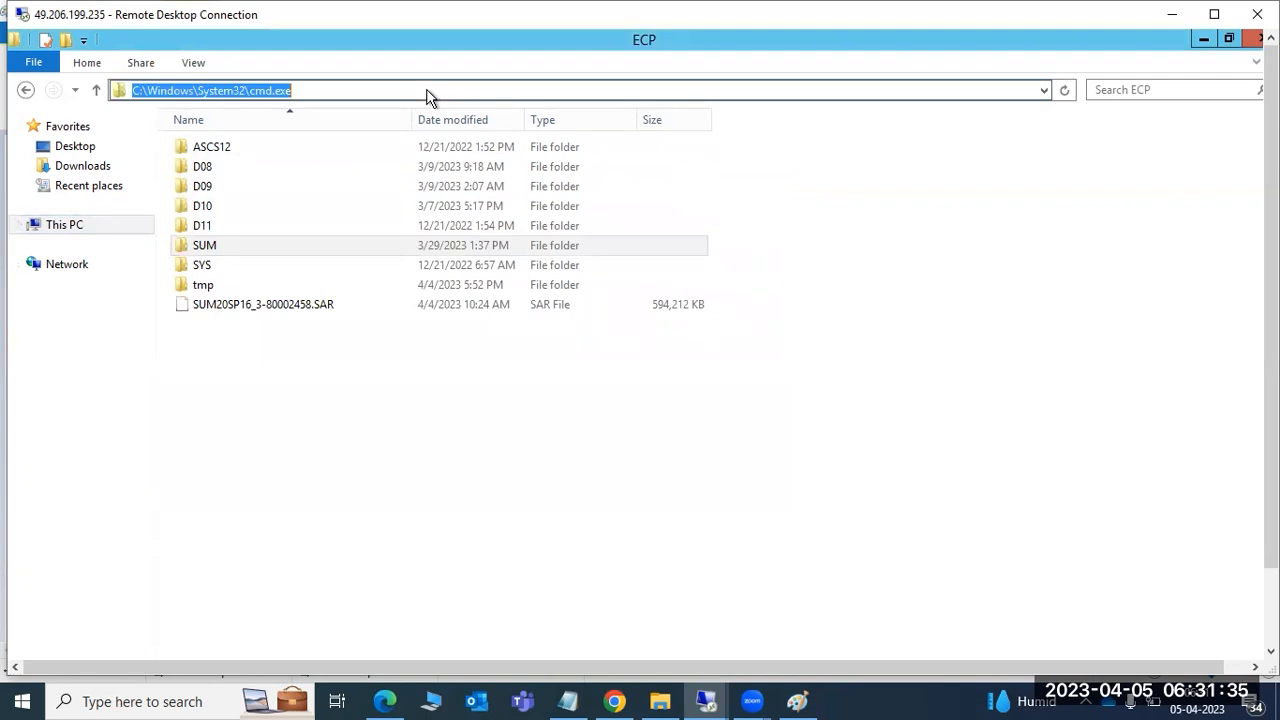
text(cmd)
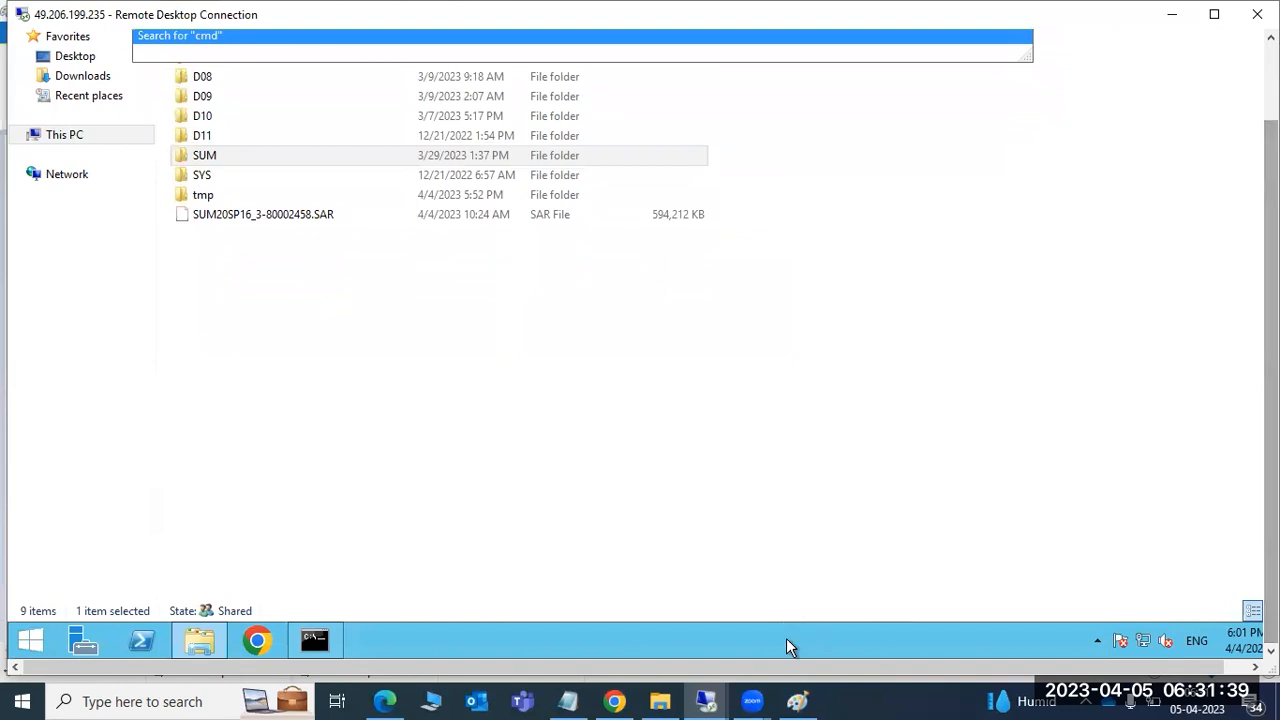
- Review the Paint notes on extracting the SUM*.SAR file and changing to /usr/sap/SID/SUM, highlighting both lines
click(797, 701)
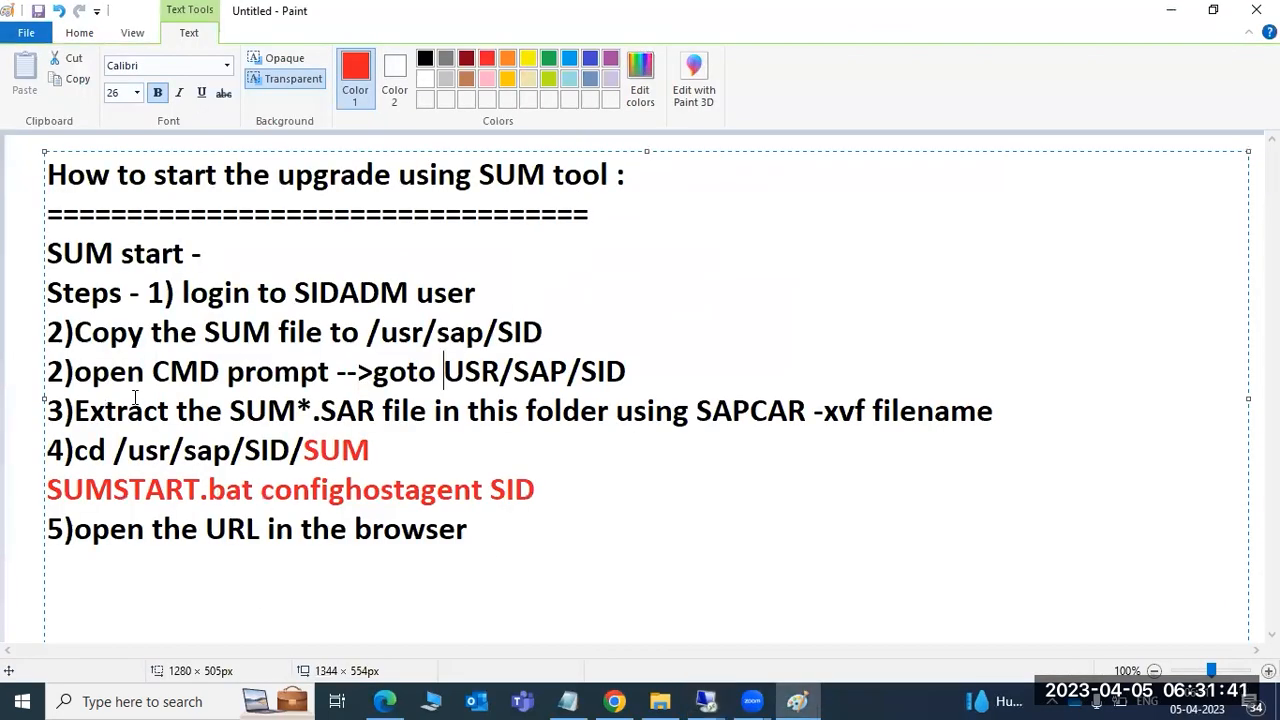
drag(116, 412, 945, 427)
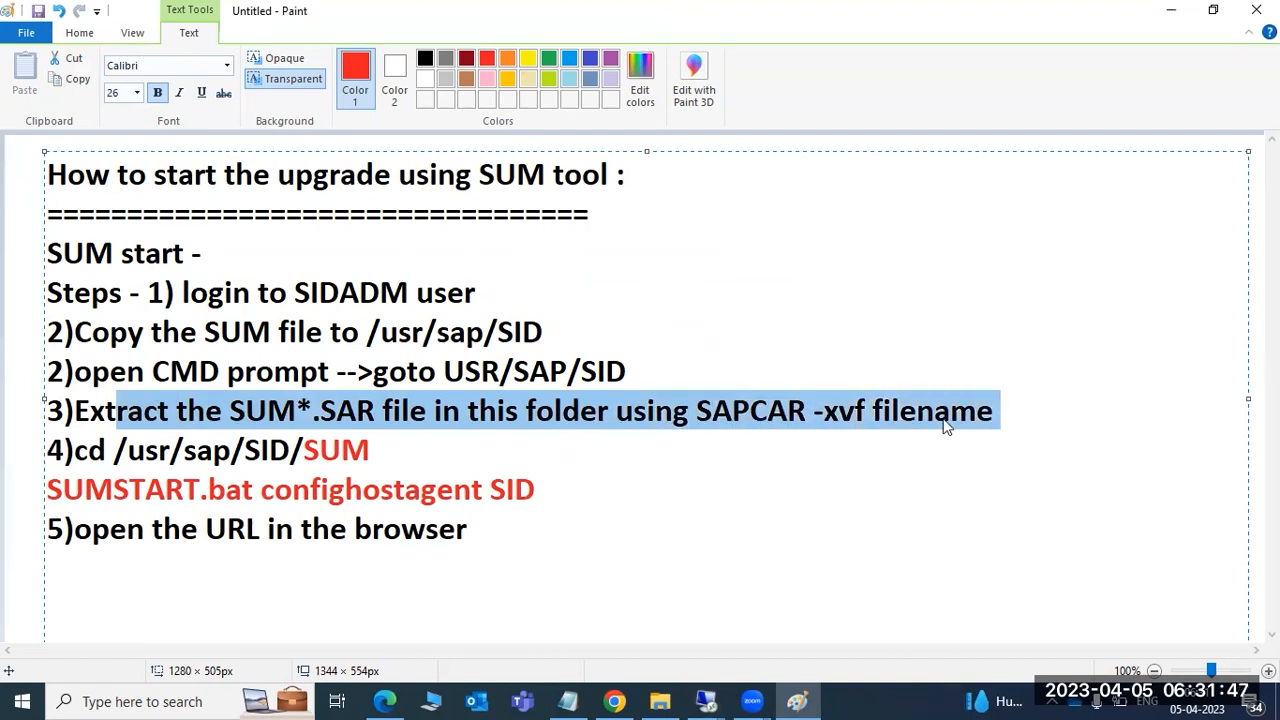
drag(74, 452, 372, 458)
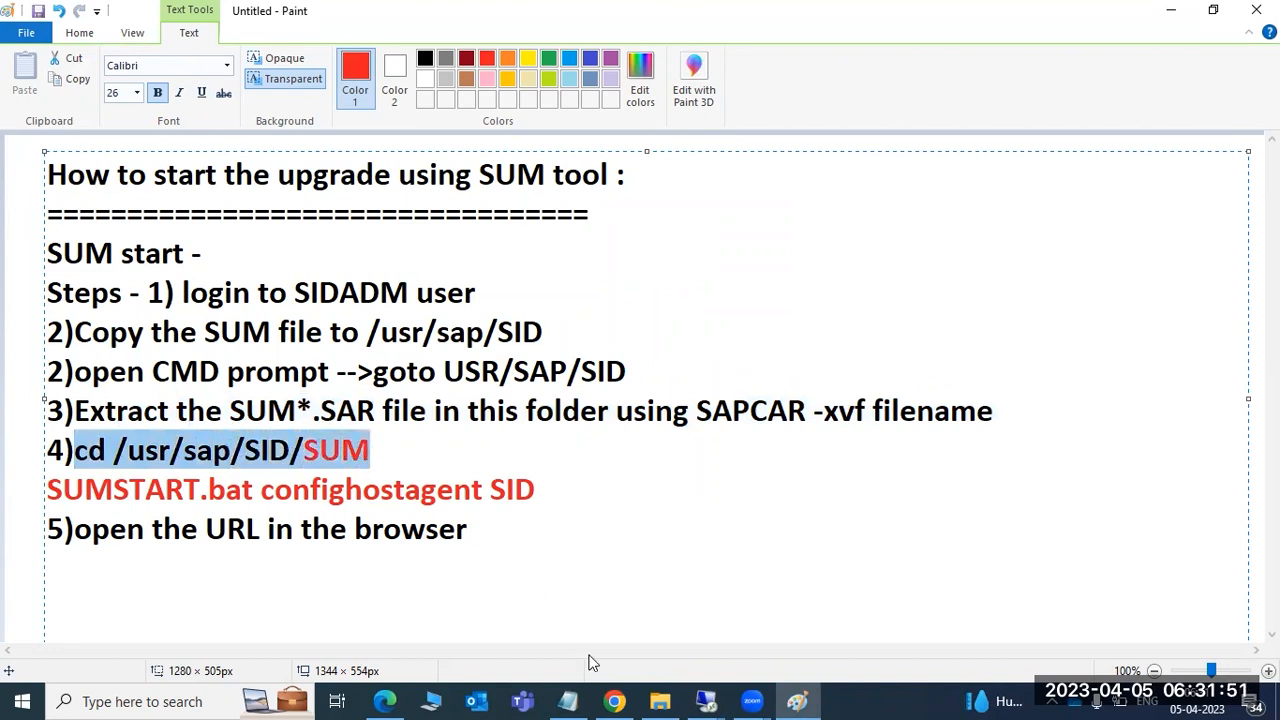
- Switch back to the remote ECP server's administrator console and enter cd SUM at the ECP prompt without running it
click(706, 701)
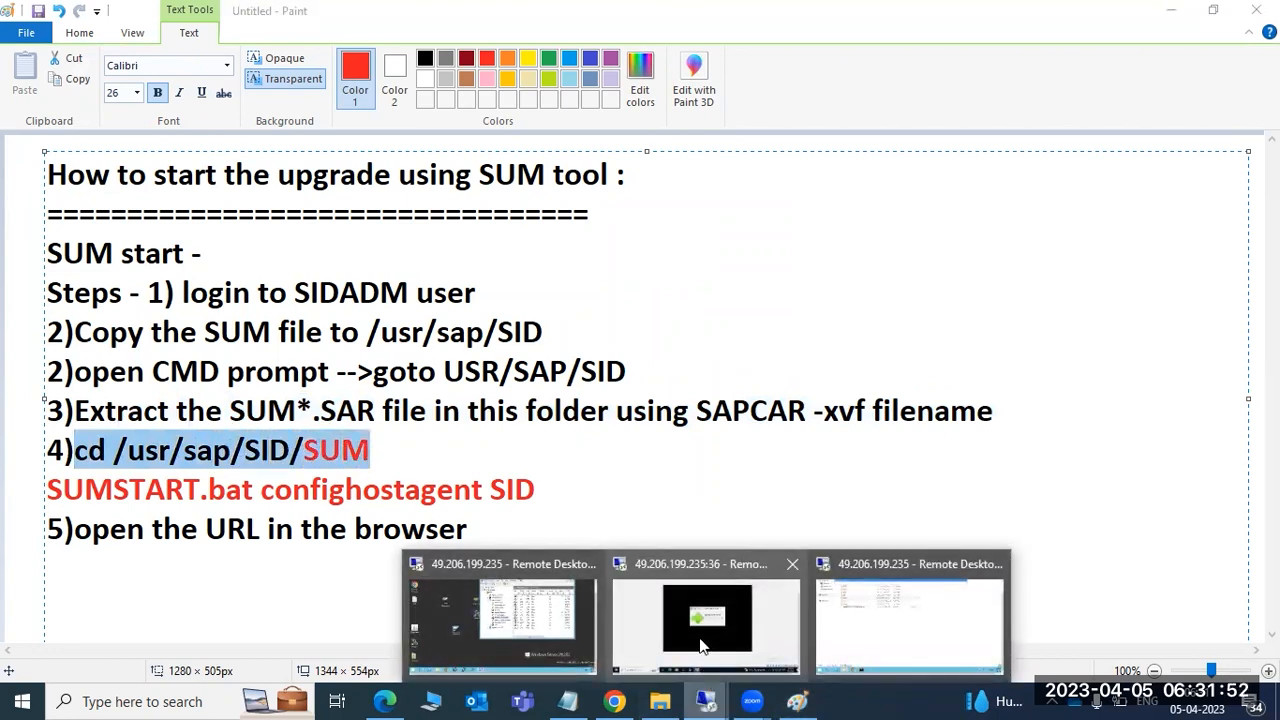
click(862, 596)
click(311, 638)
text(cd SUM)
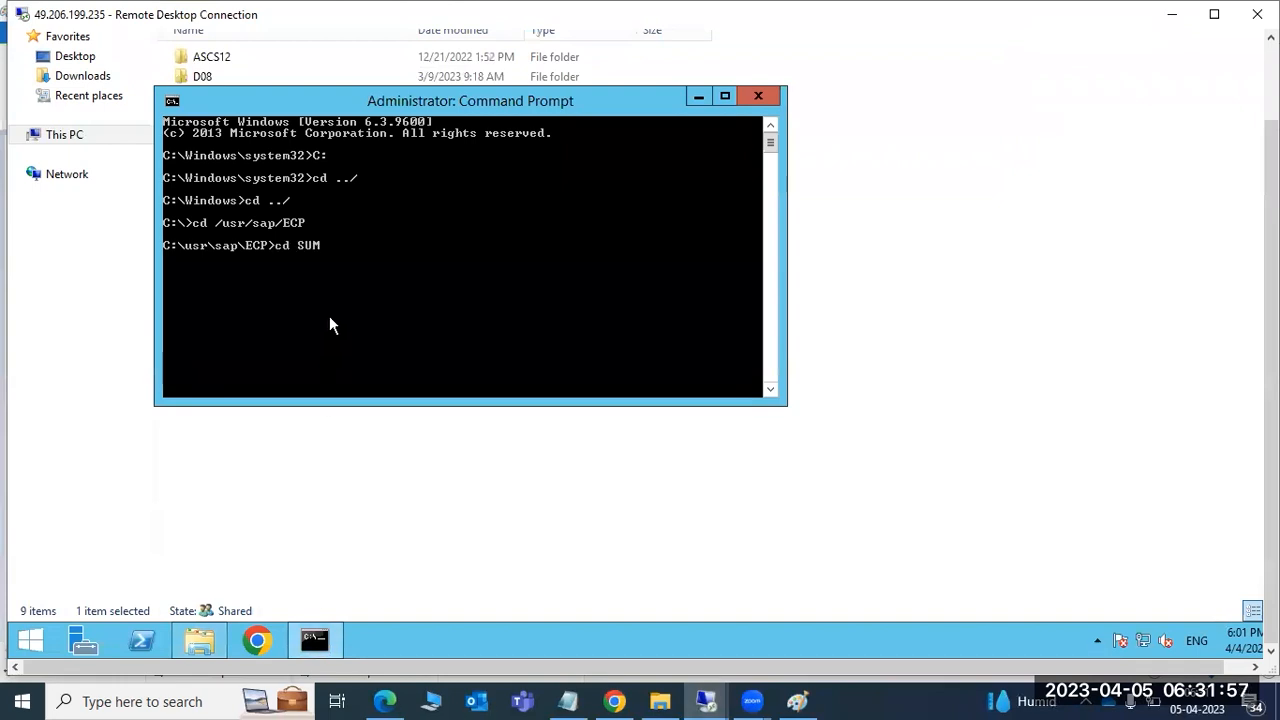
- Browse into the SUM folder and open its abap subfolder in the server's file list
click(72, 334)
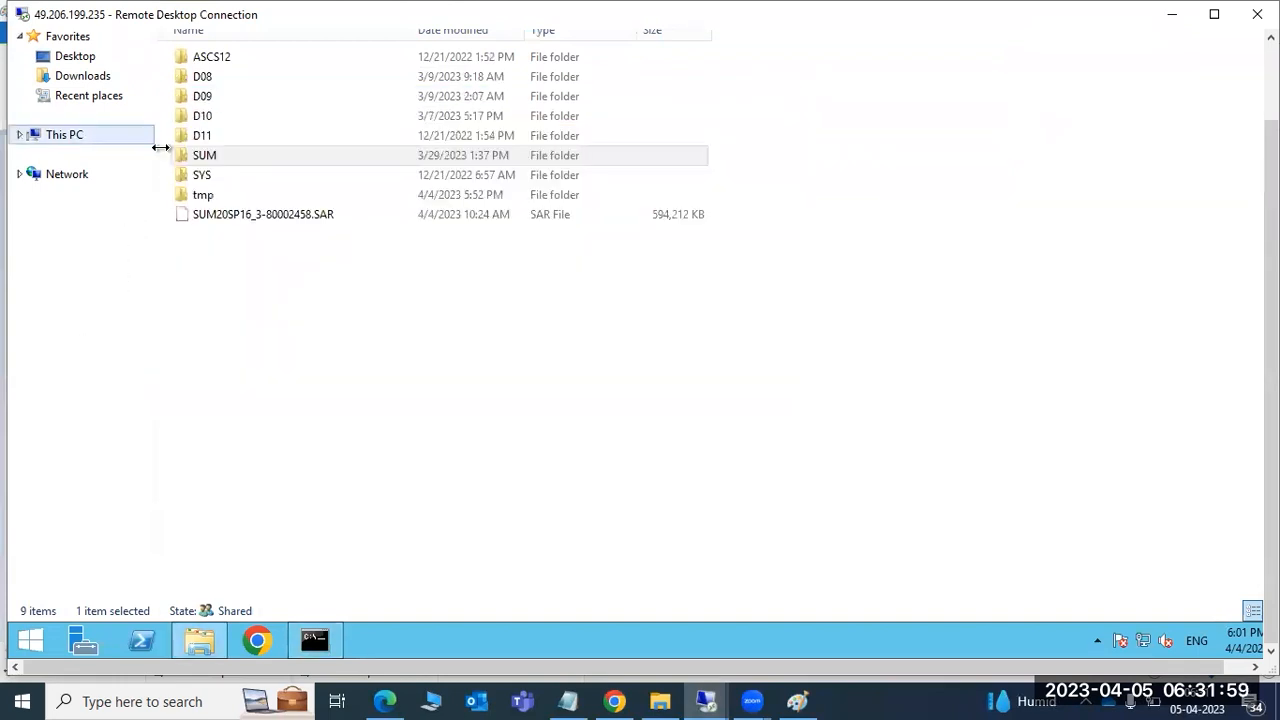
double_click(201, 156)
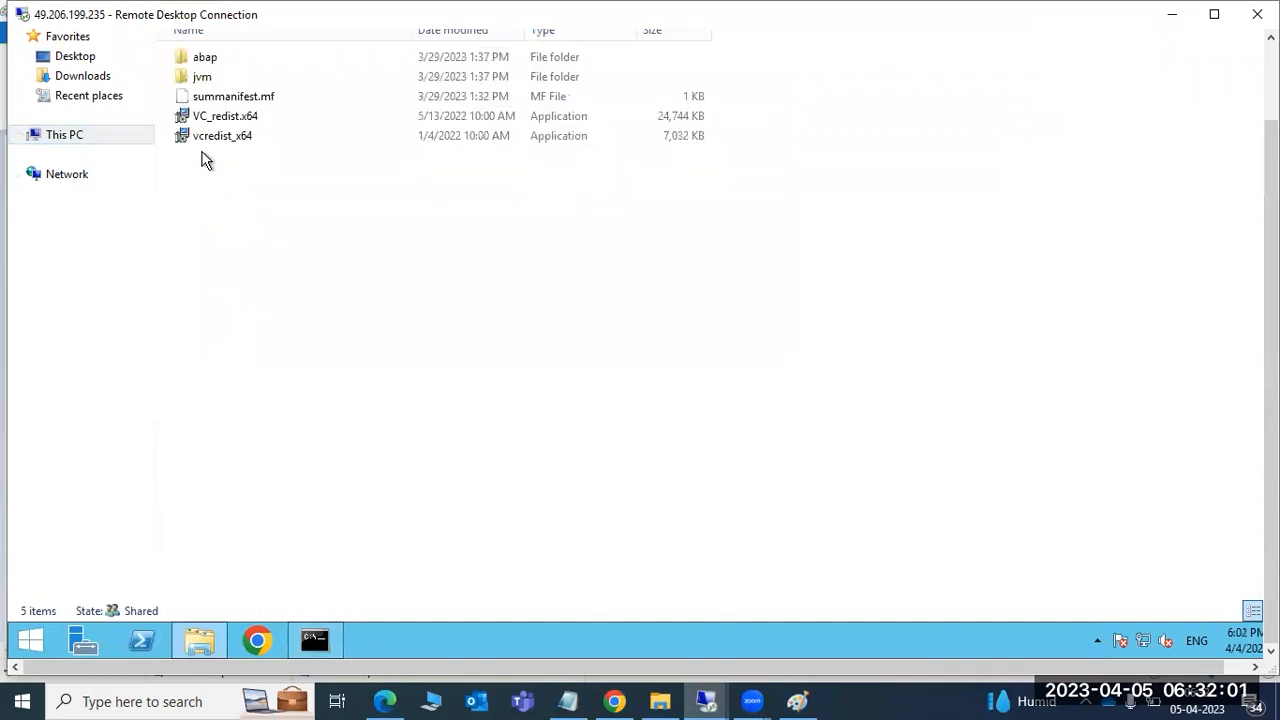
drag(1271, 300, 1271, 240)
double_click(202, 129)
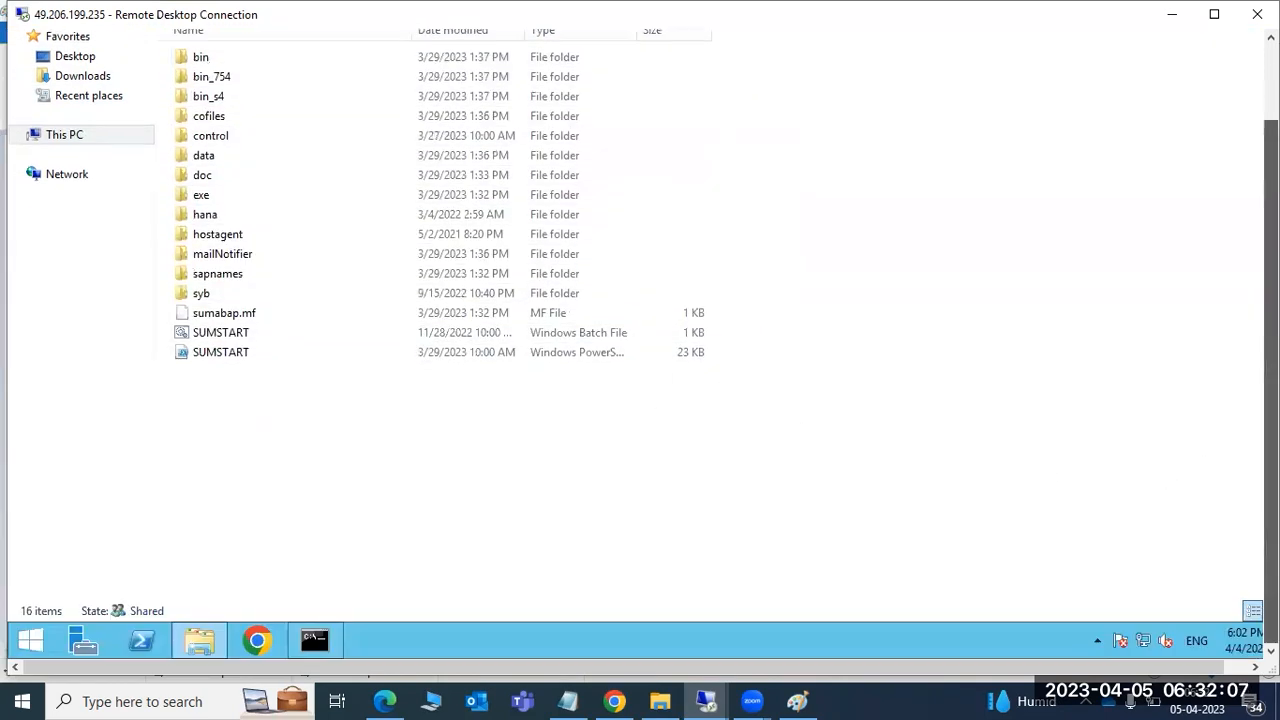
- Run cd SUM in the console, change into the abap subfolder and list its contents with dir
click(318, 640)
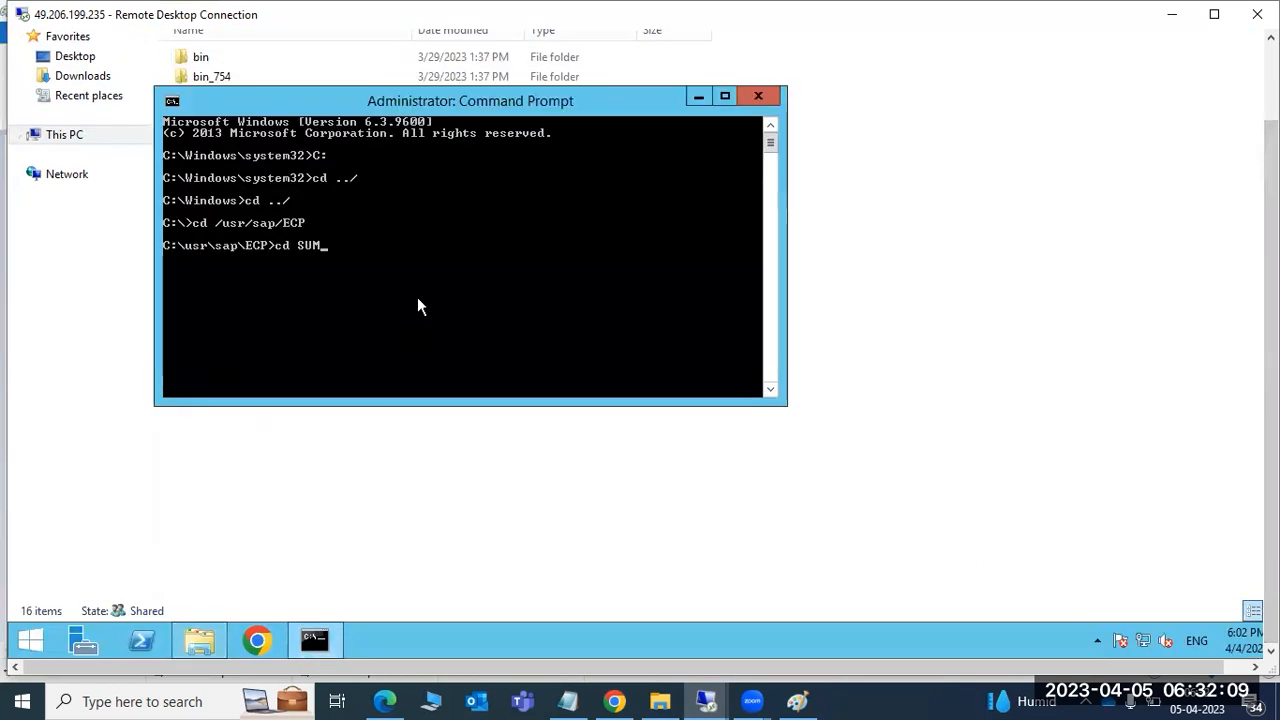
key(Return)
text(cd aabap)
key(Return)
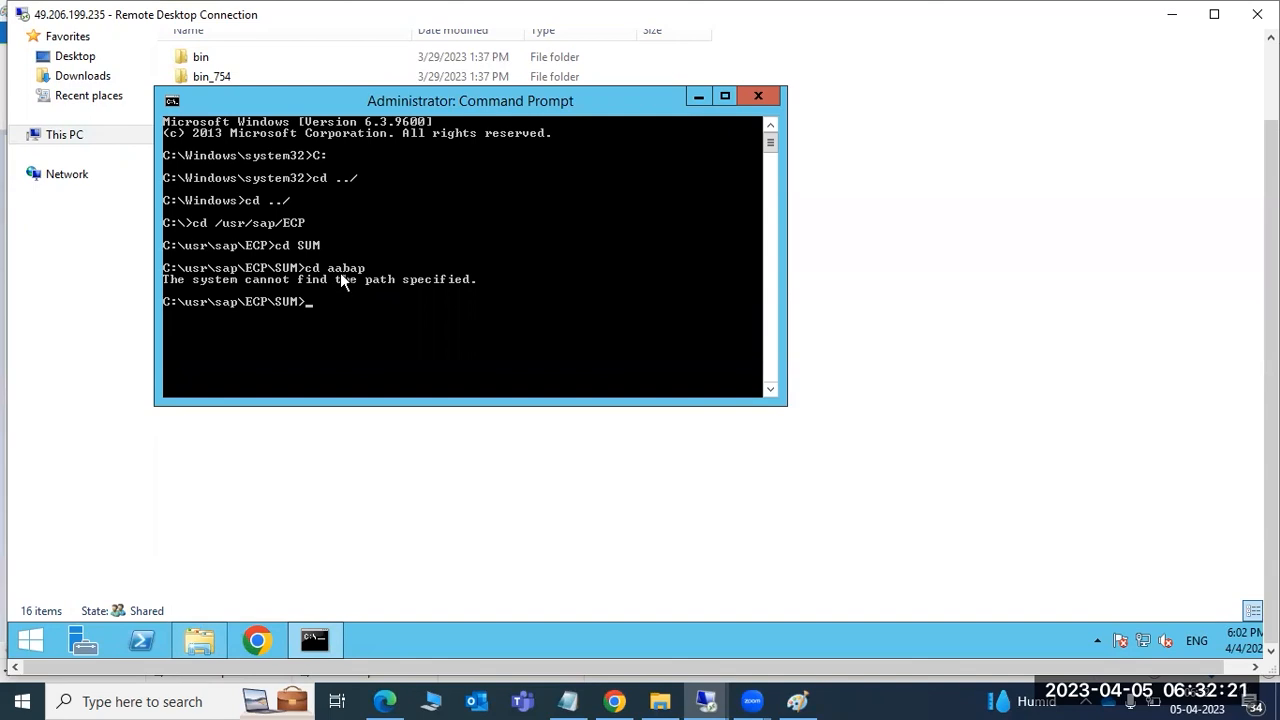
text(cd abap)
key(Return)
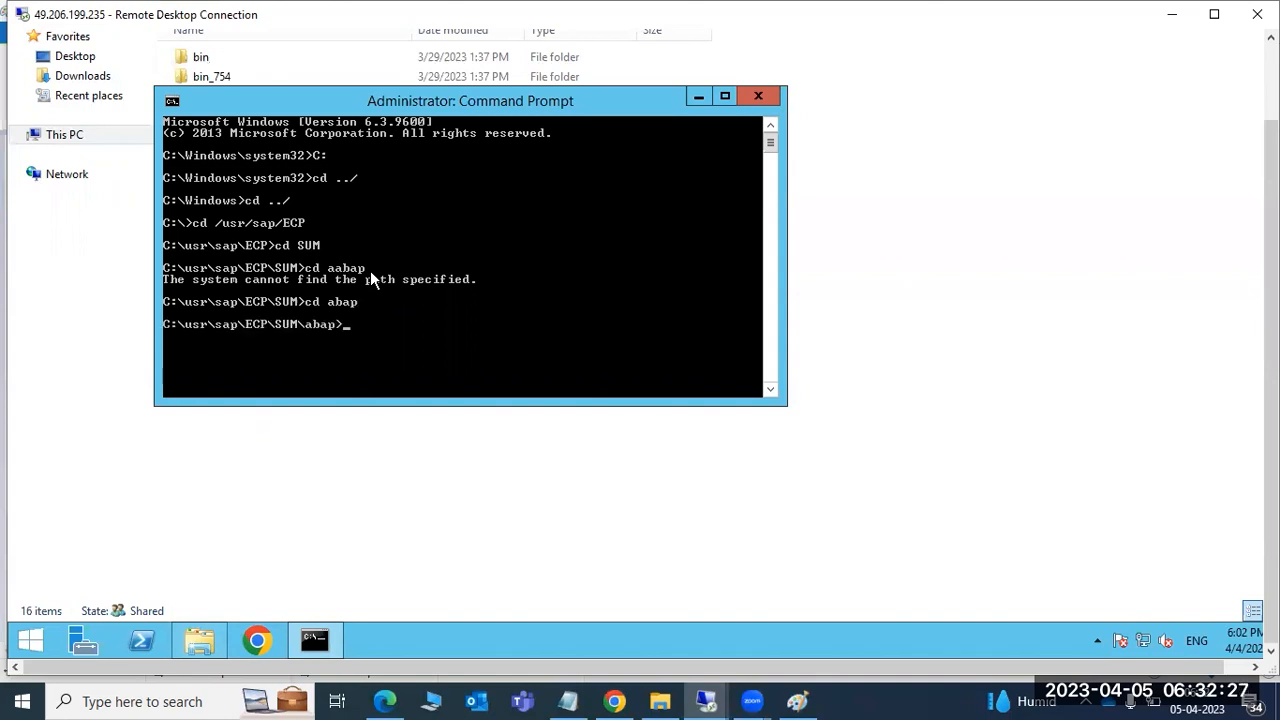
text(dir)
key(Return)
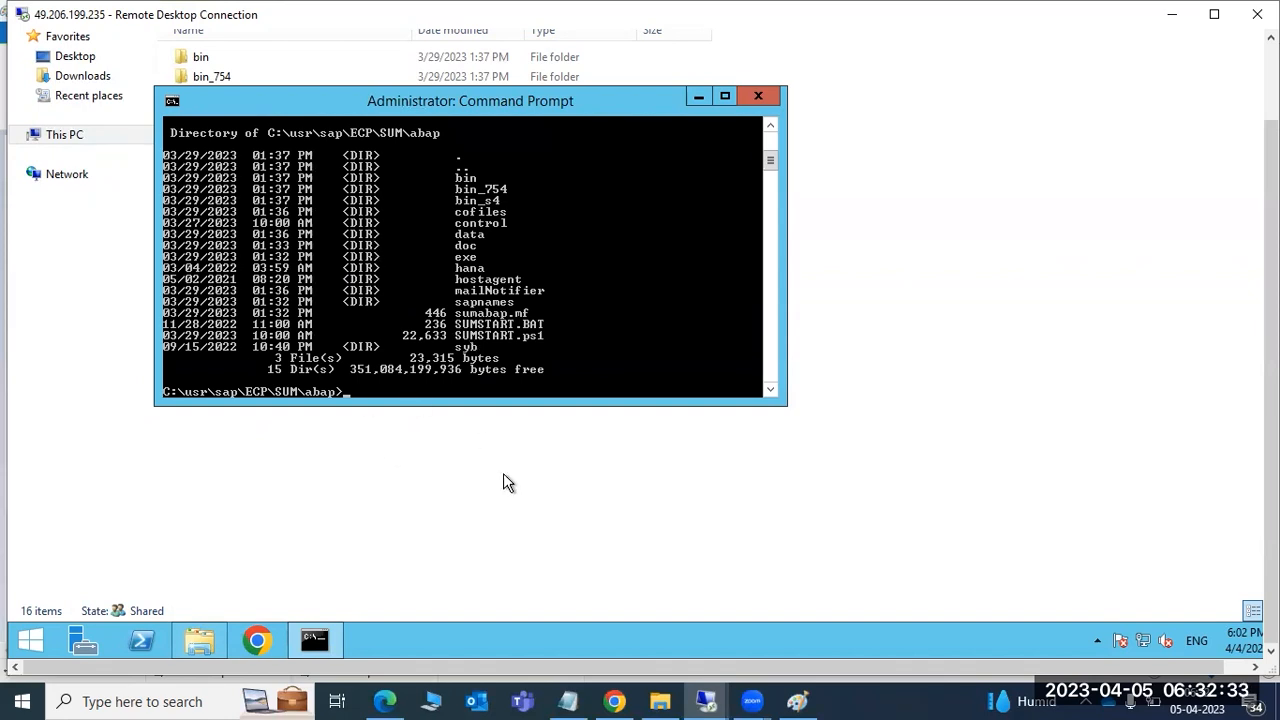
- Append /abap to the cd /usr/sap/SID/SUM path in step 4 of the Paint notes
click(799, 702)
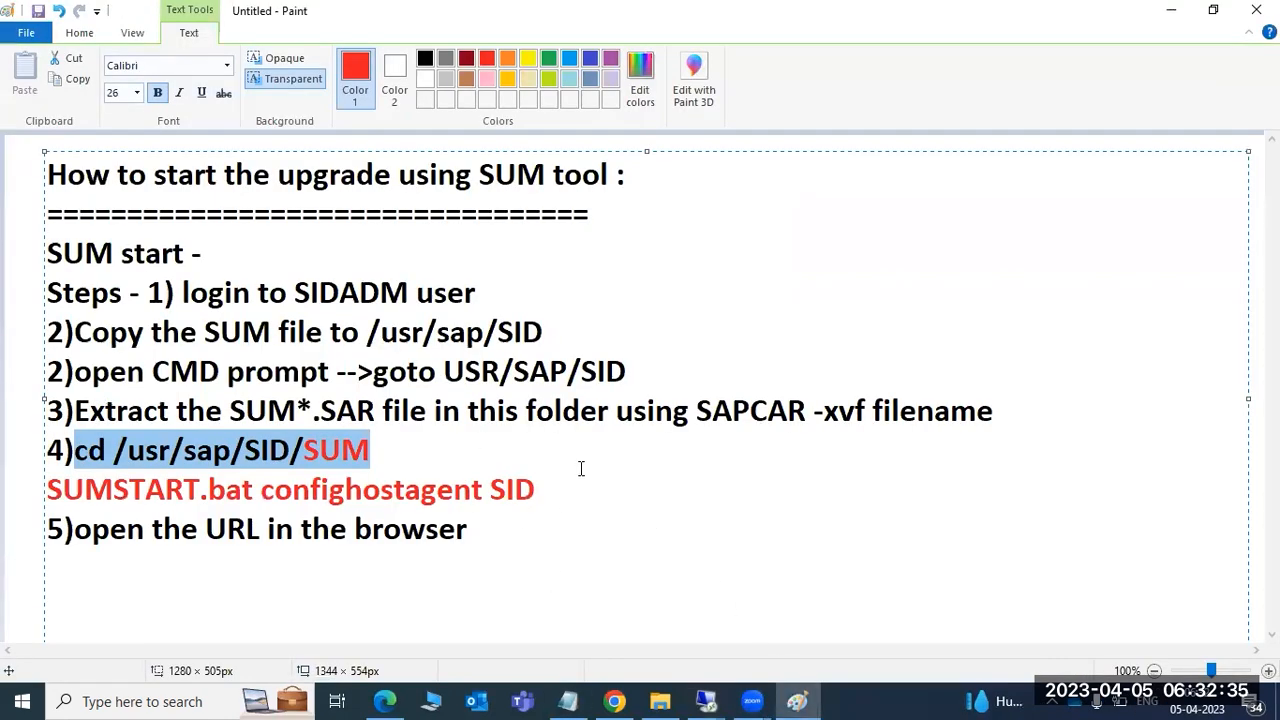
click(418, 450)
text(/abap)
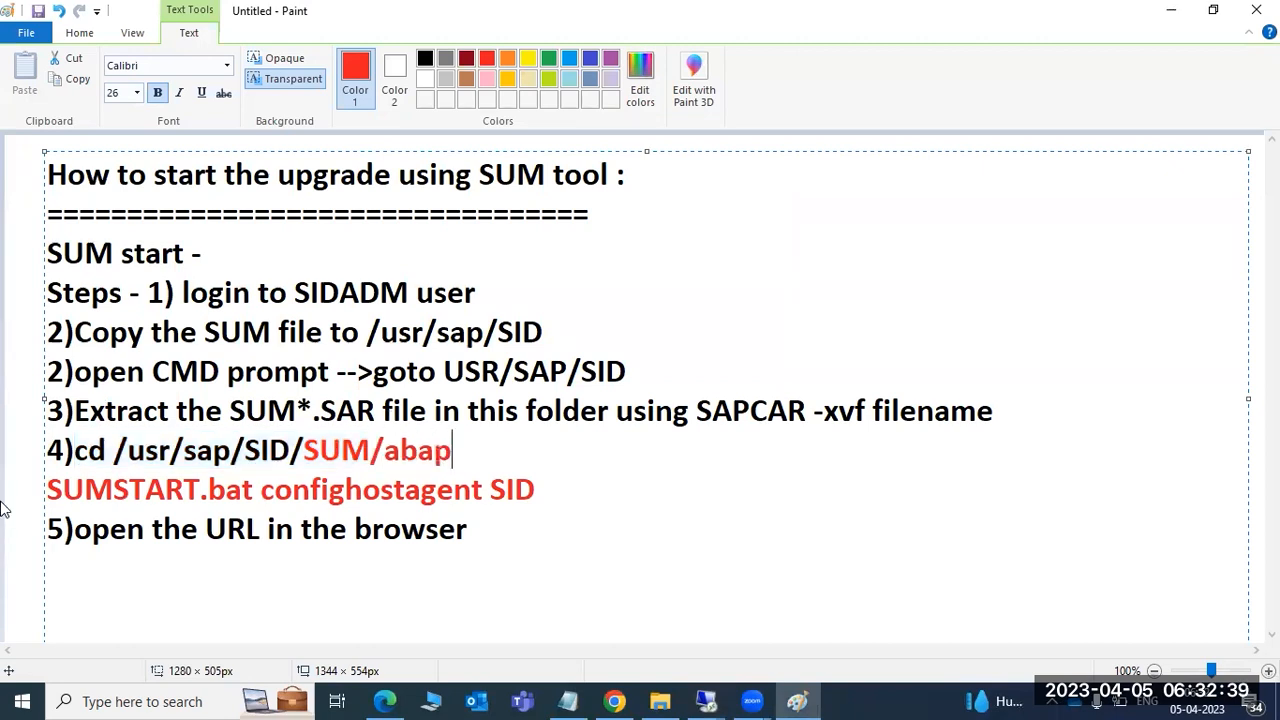
- Review the SUMSTART.bat confighostagent SID command in the Paint notes, highlighting its parts
drag(47, 489, 418, 490)
double_click(405, 489)
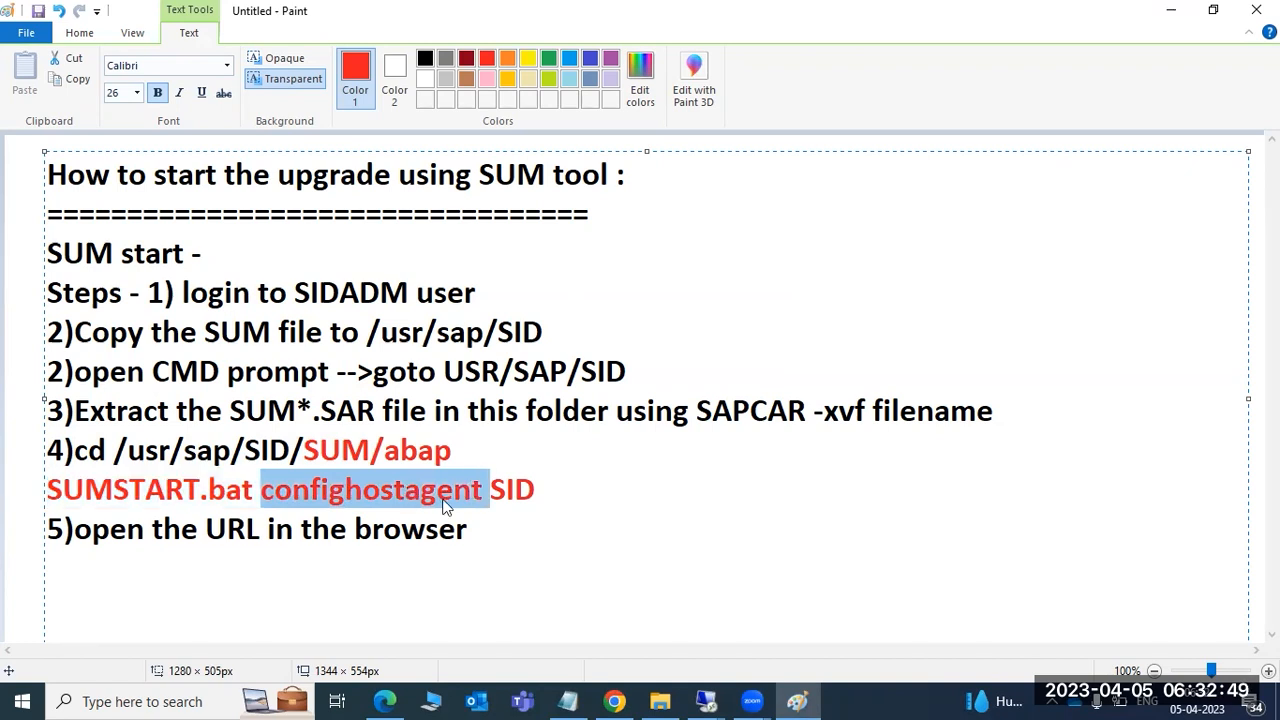
click(518, 490)
- Return to the remote server's console and run SUMSTART.BAT confighostagent ECP from the SUM\abap directory
click(706, 701)
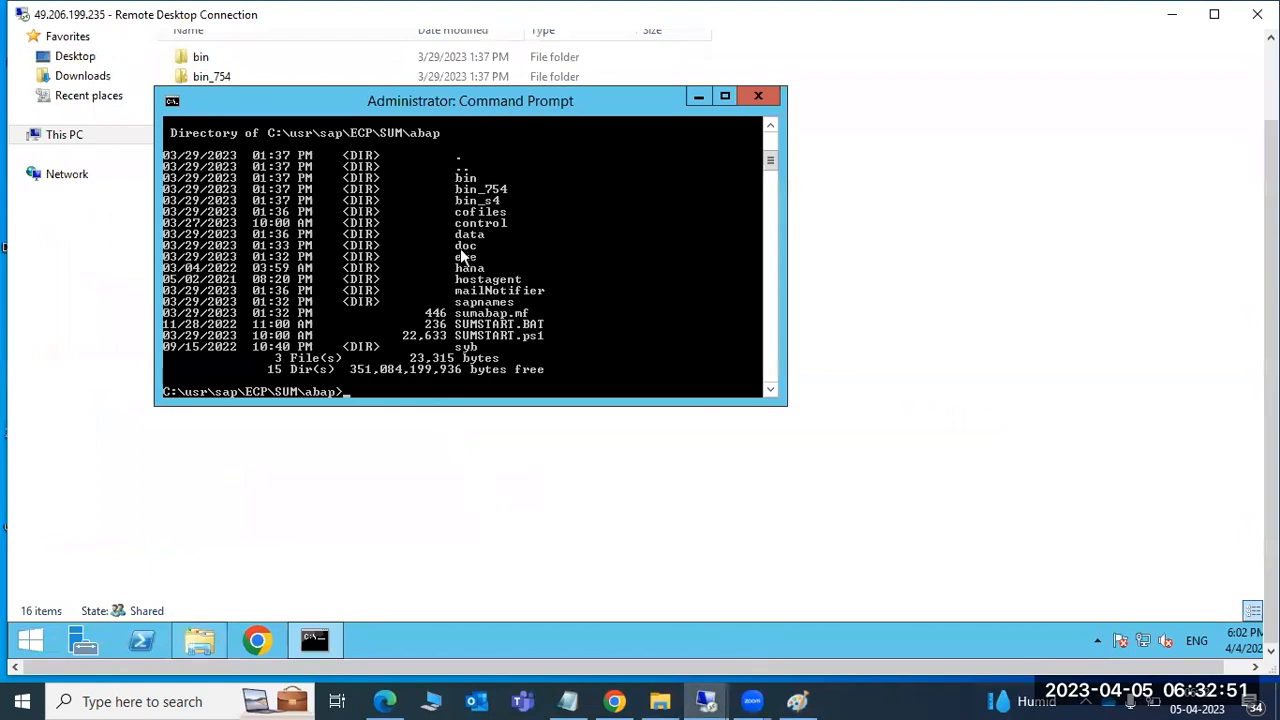
text(SUMSTART)
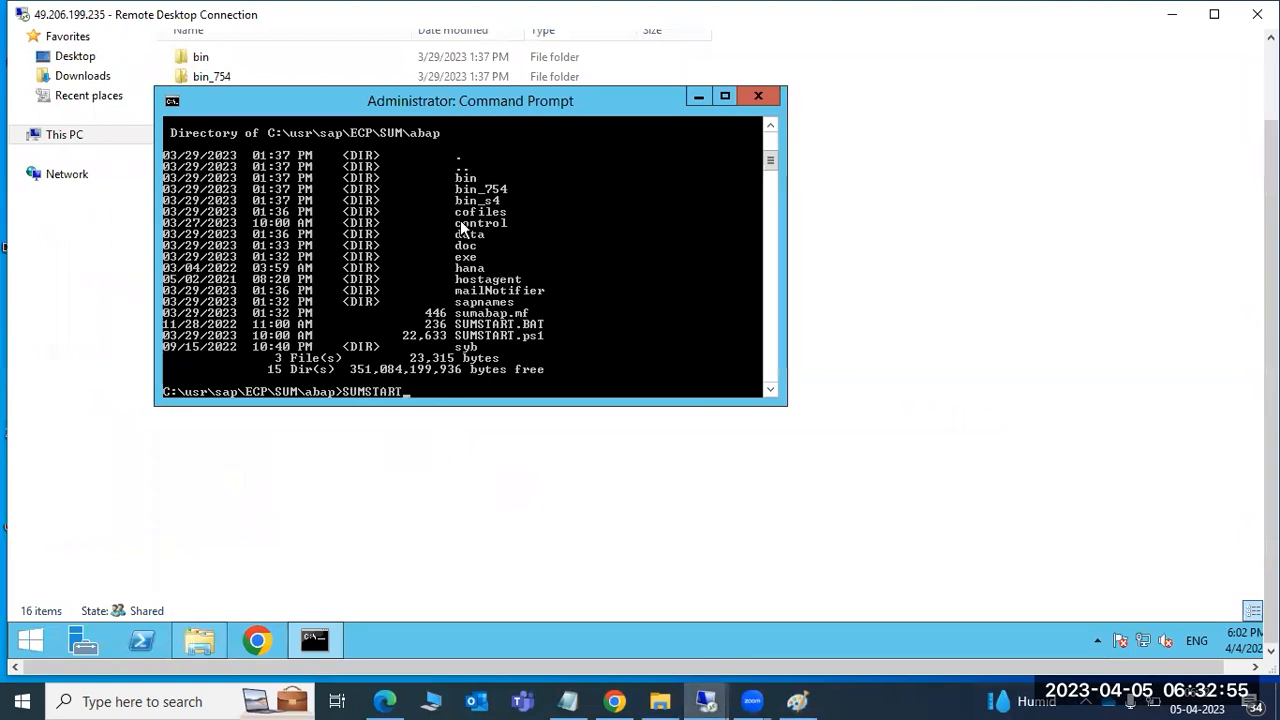
text(.BAT confighostagent ECP)
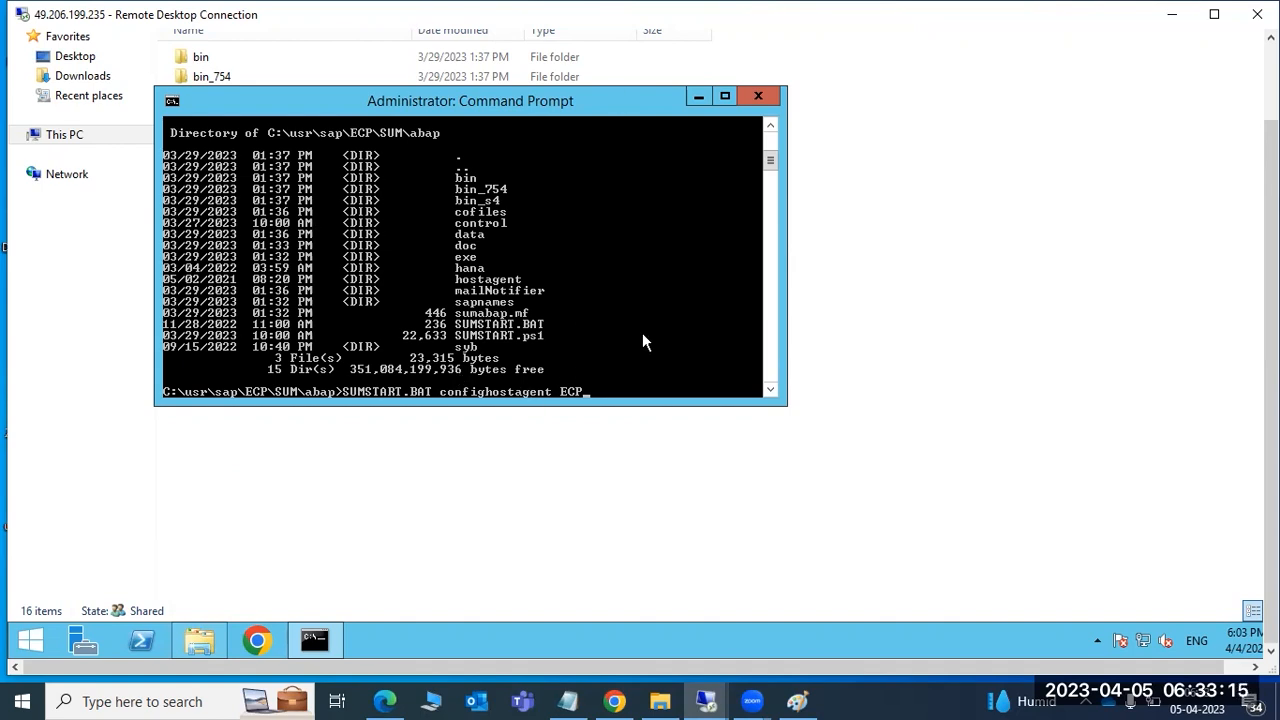
key(Return)
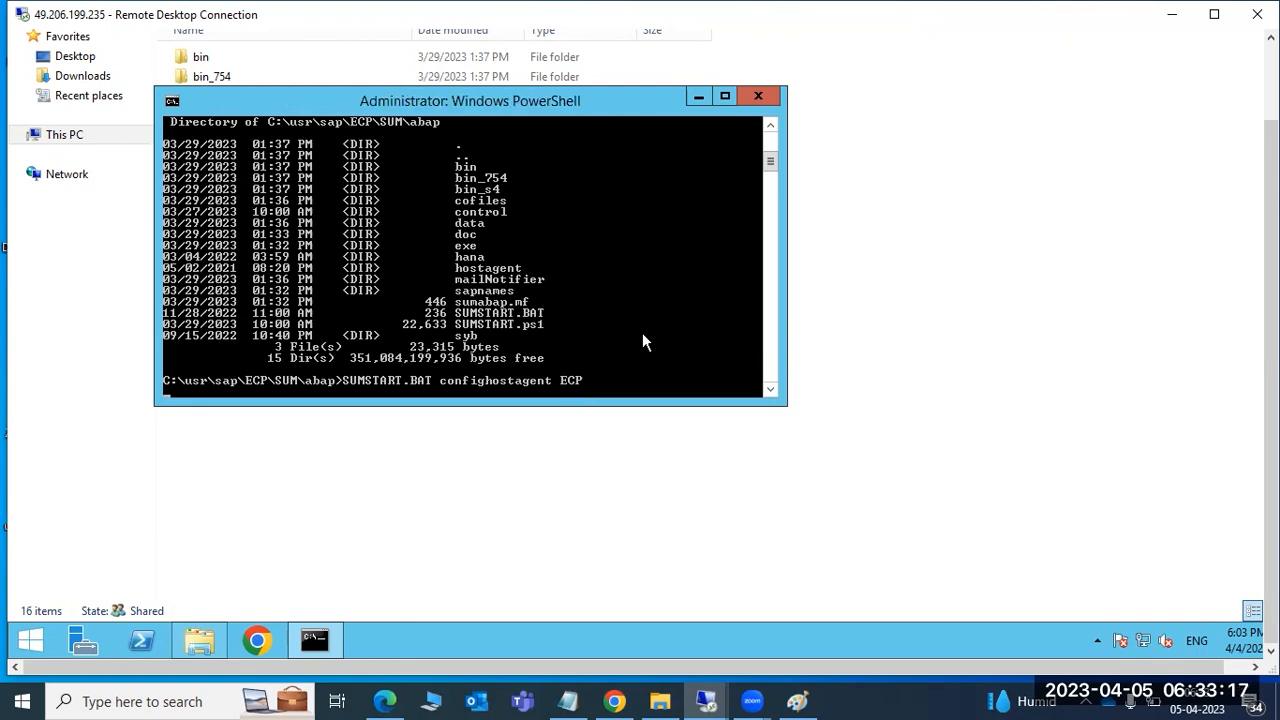
- Enlarge the console to examine the SUMSTART output and its SUM URLs, and move the window over the abap file list
click(725, 97)
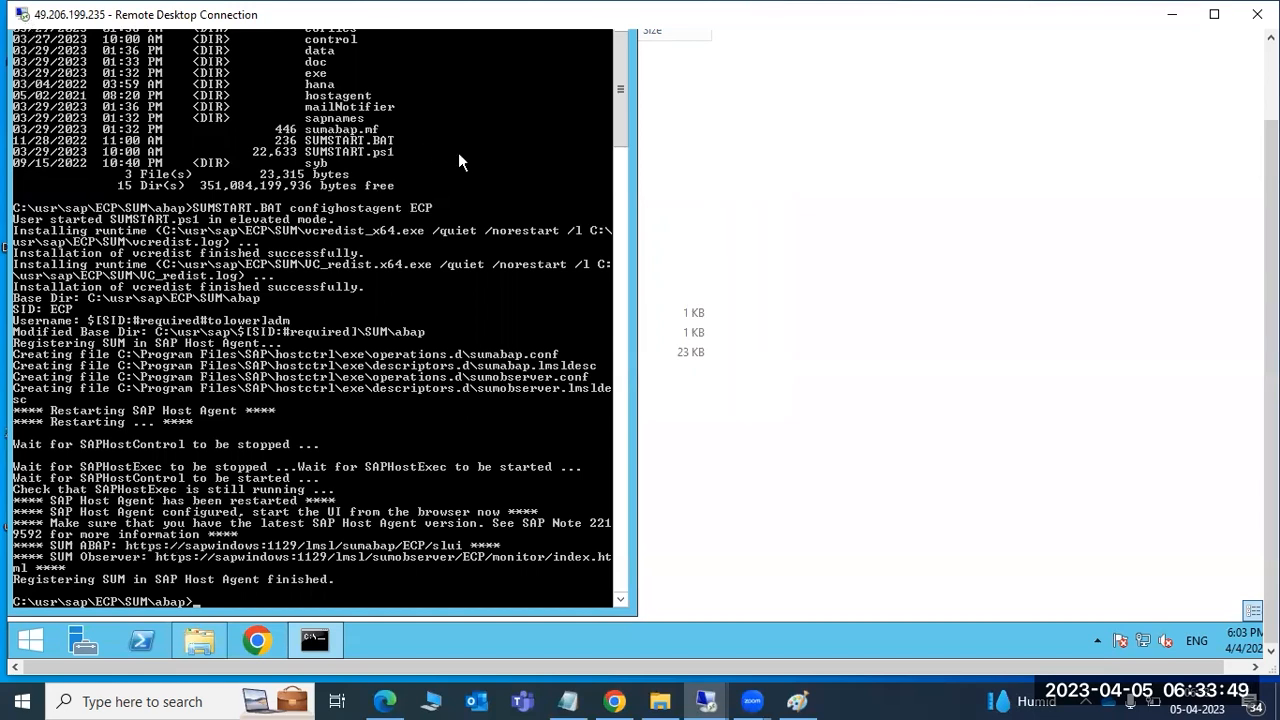
drag(1271, 220, 1271, 125)
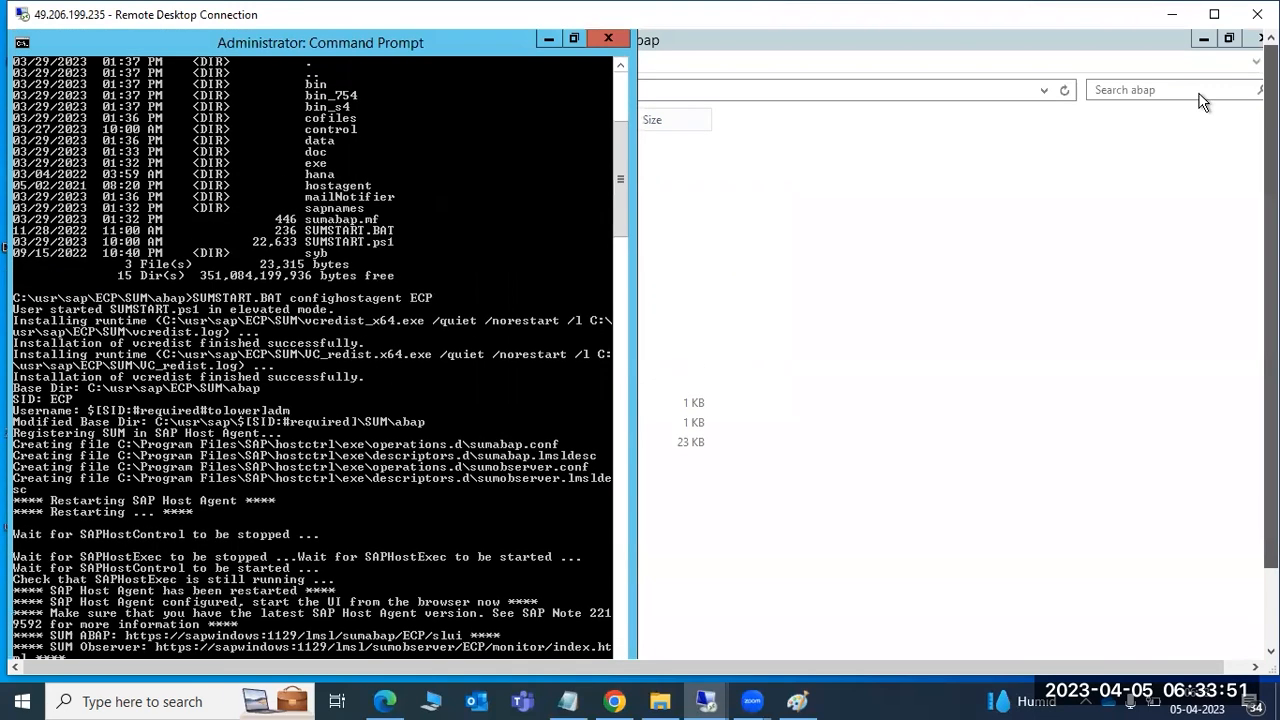
drag(180, 43, 338, 195)
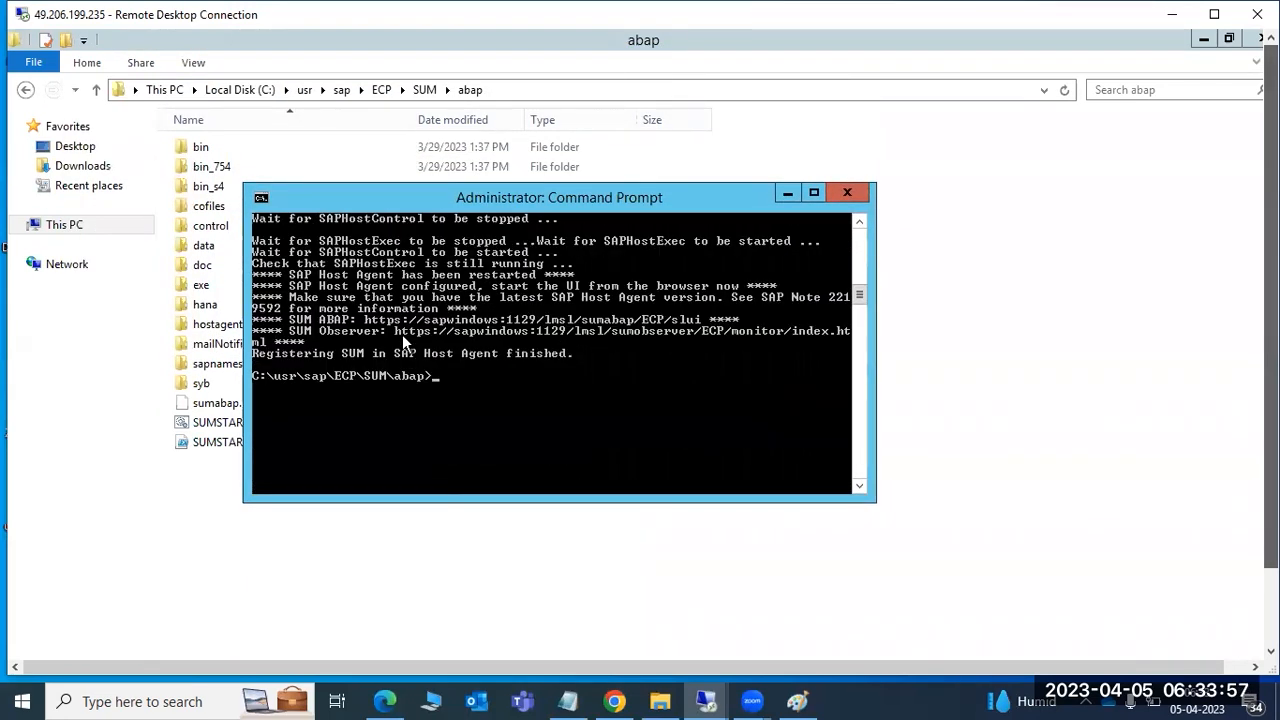
click(259, 200)
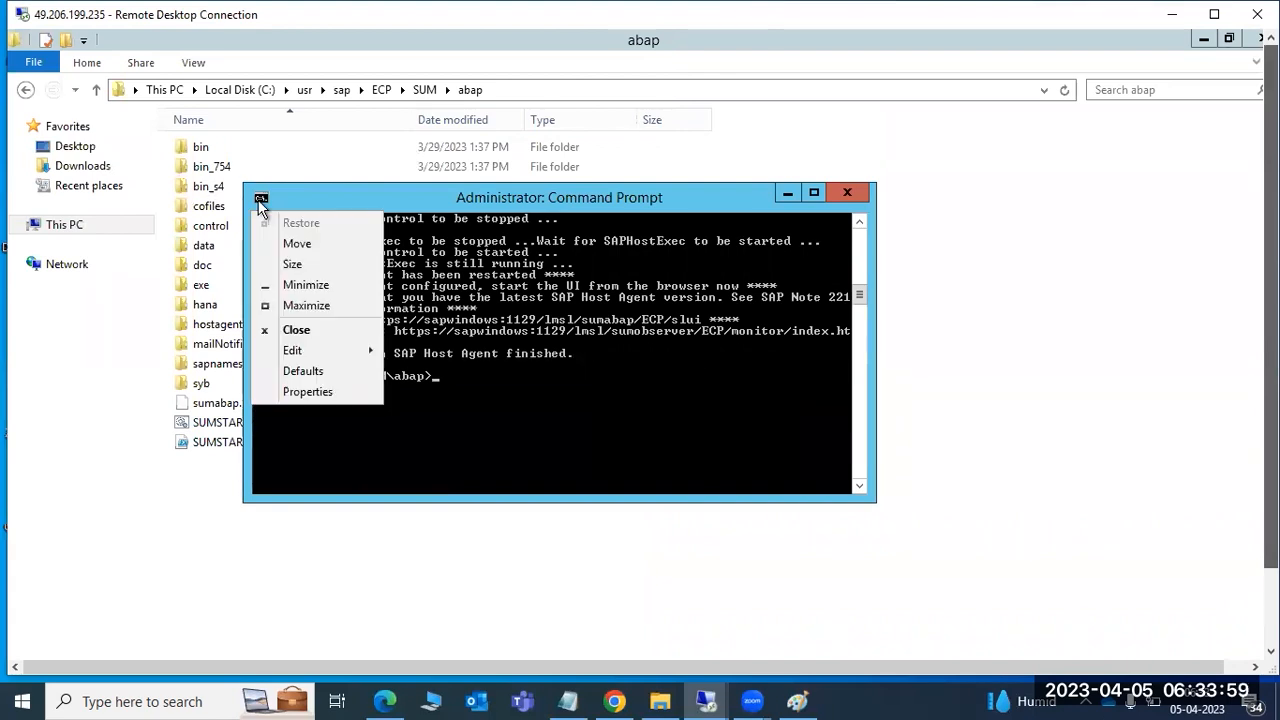
mouse_move(340, 352)
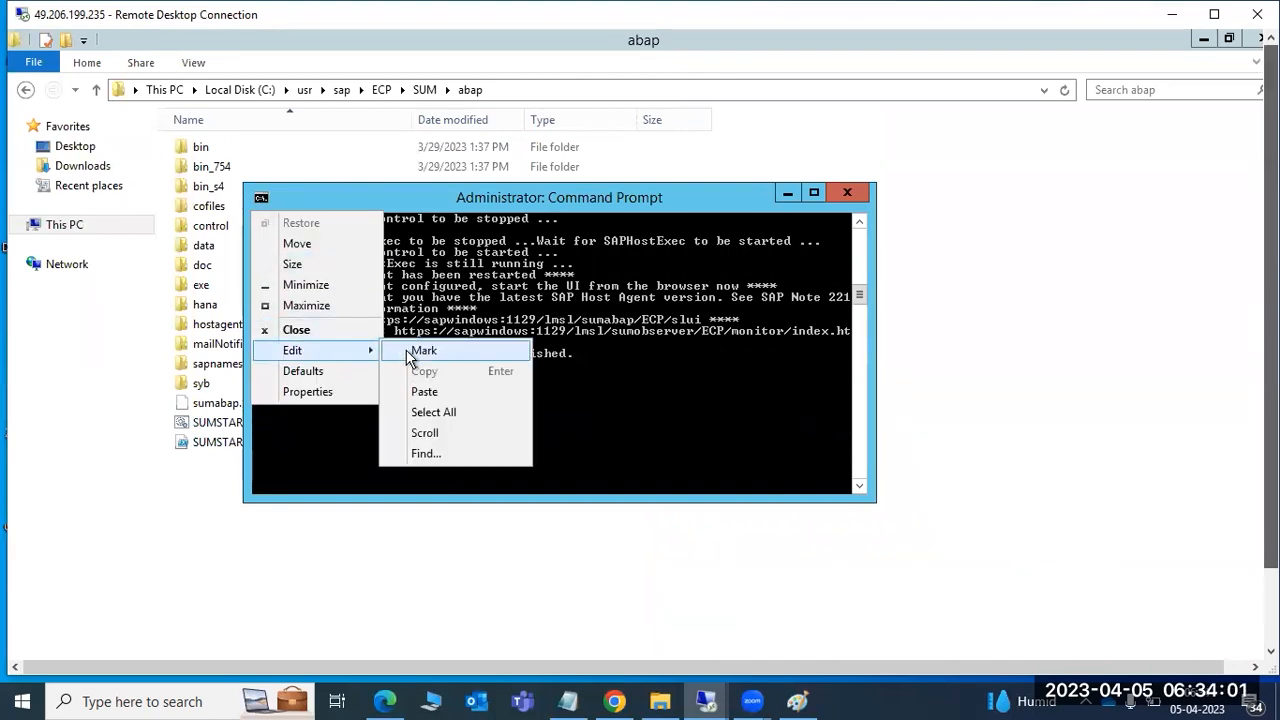
click(420, 351)
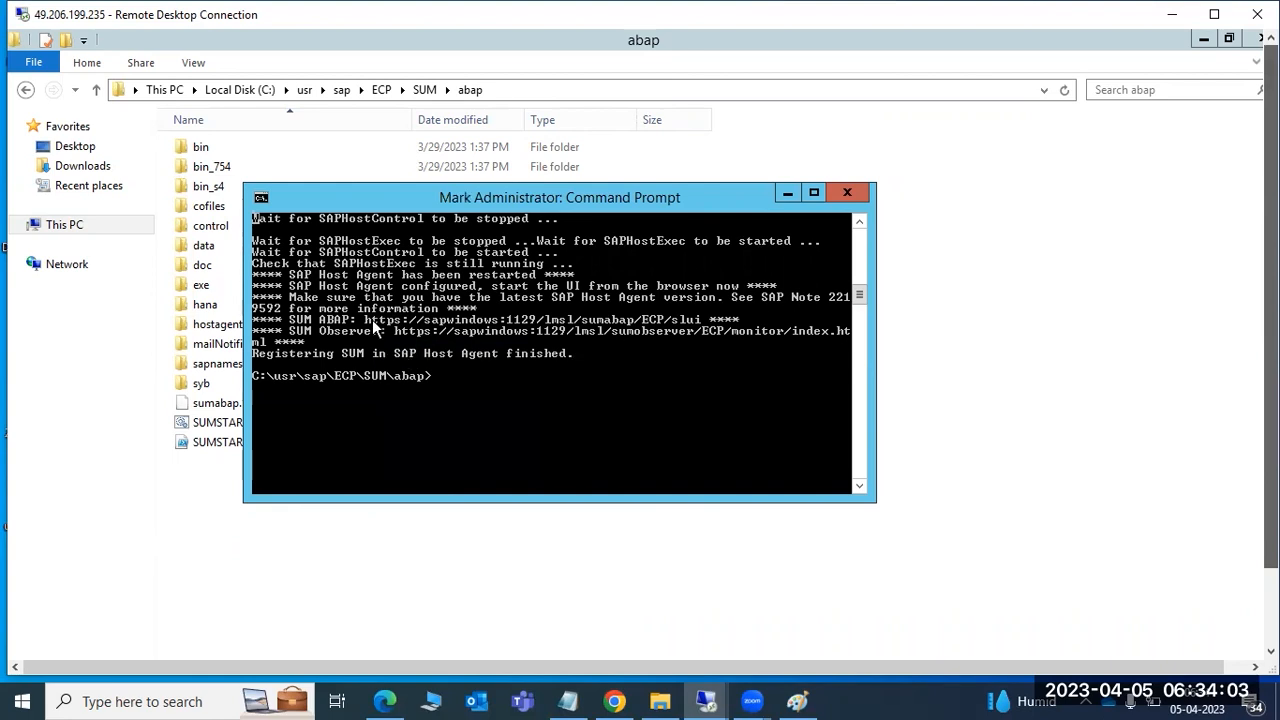
drag(370, 319, 686, 320)
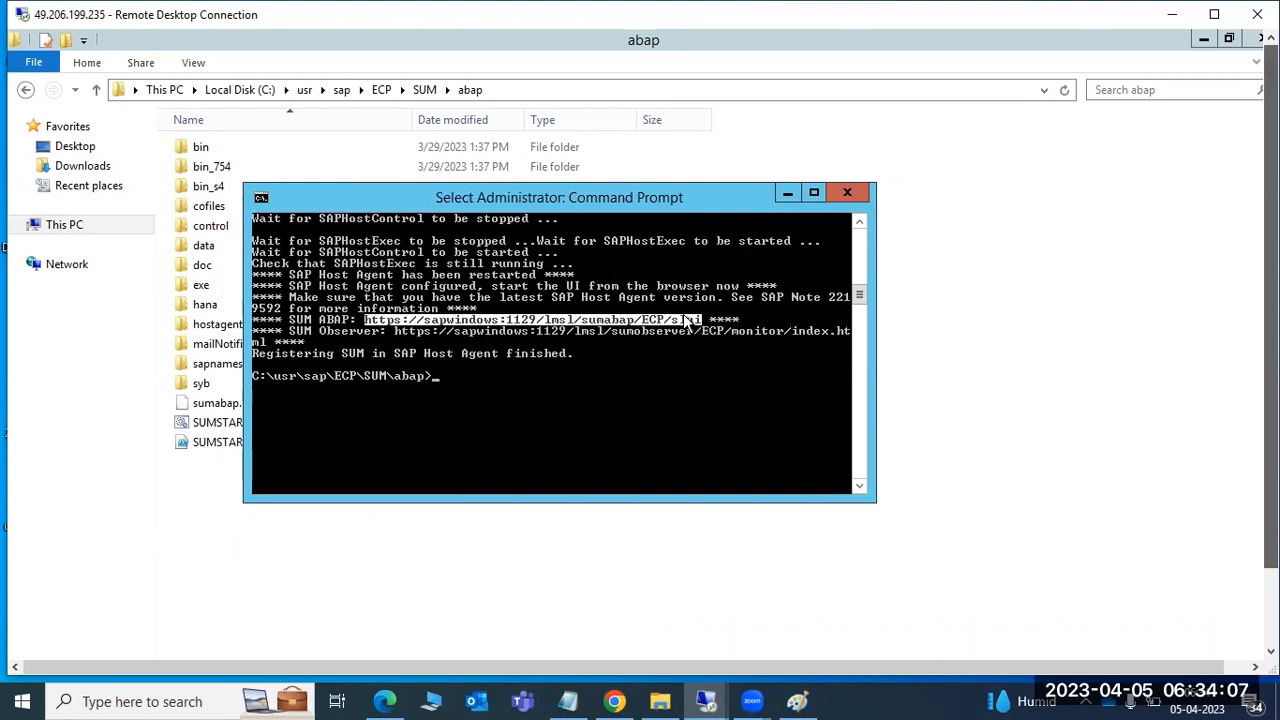
key(Return)
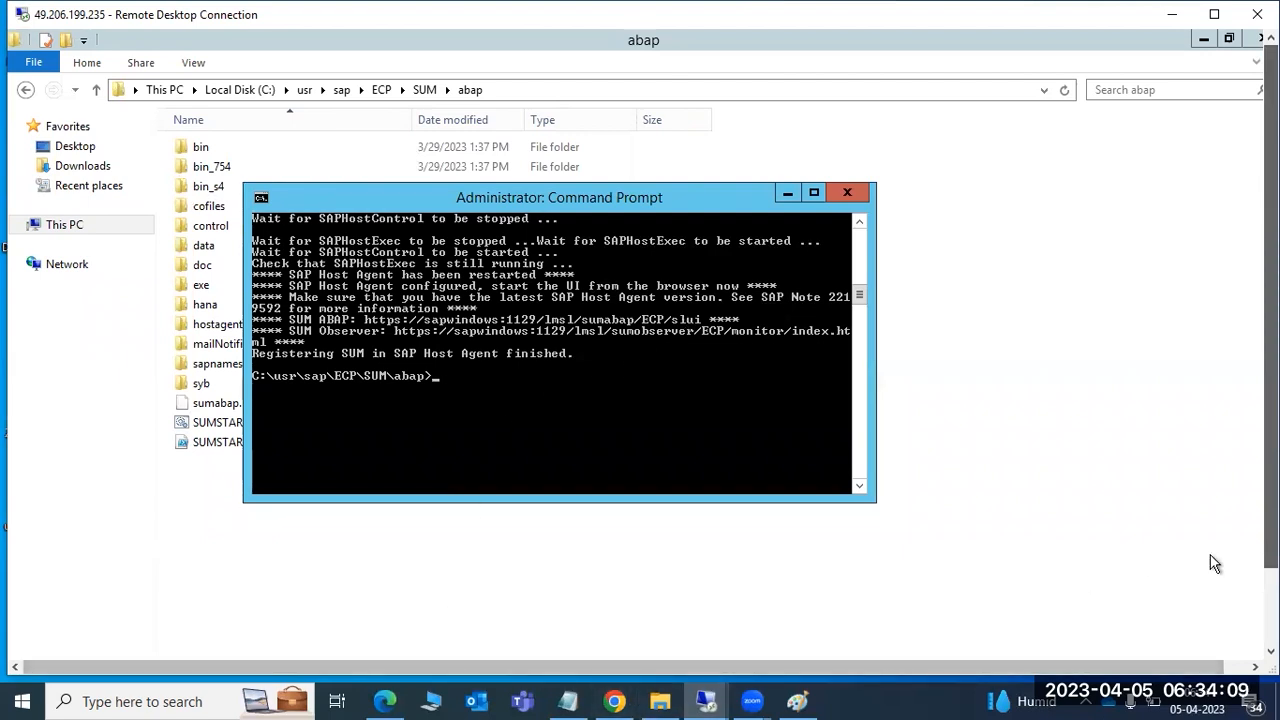
drag(1270, 555, 1270, 636)
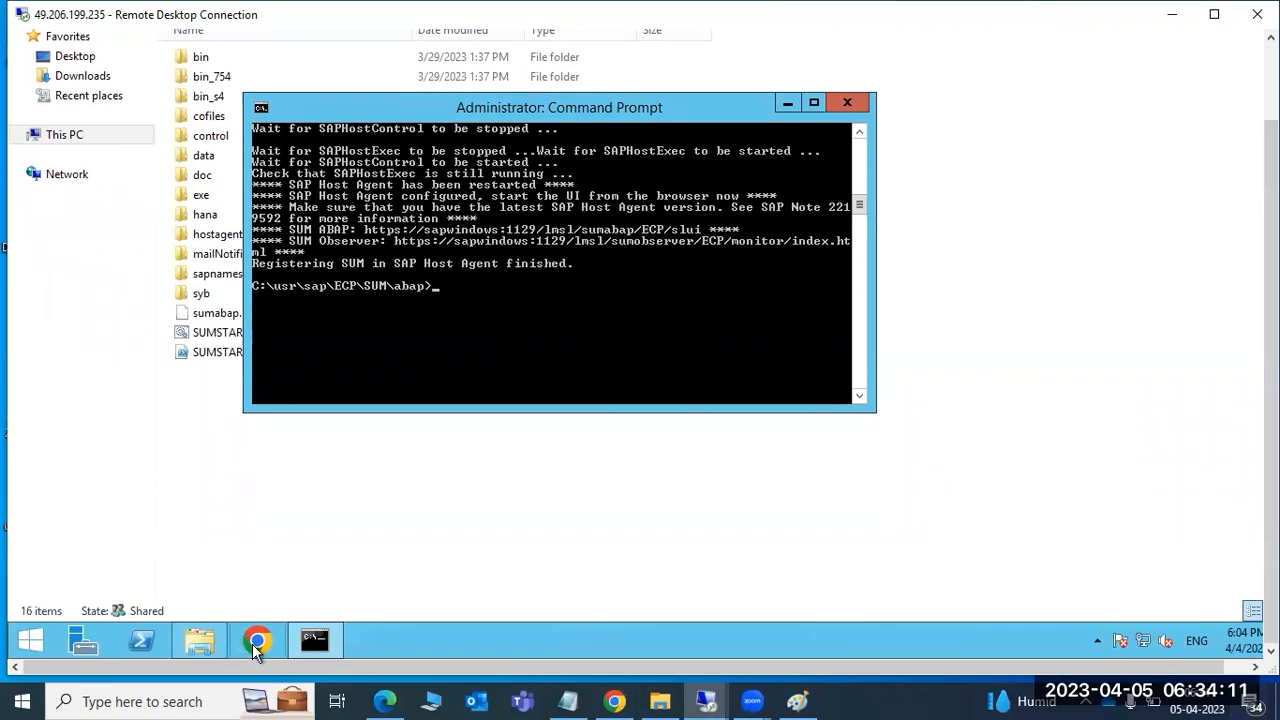
click(257, 641)
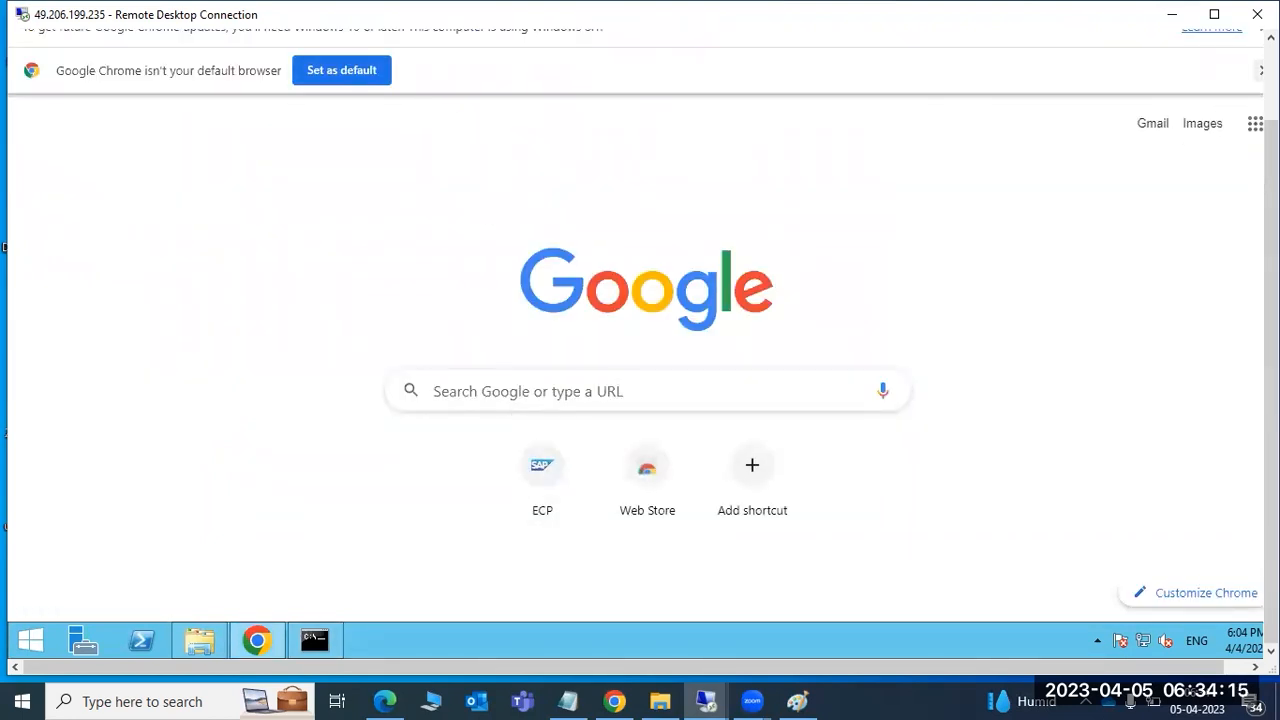
drag(1270, 165, 1268, 88)
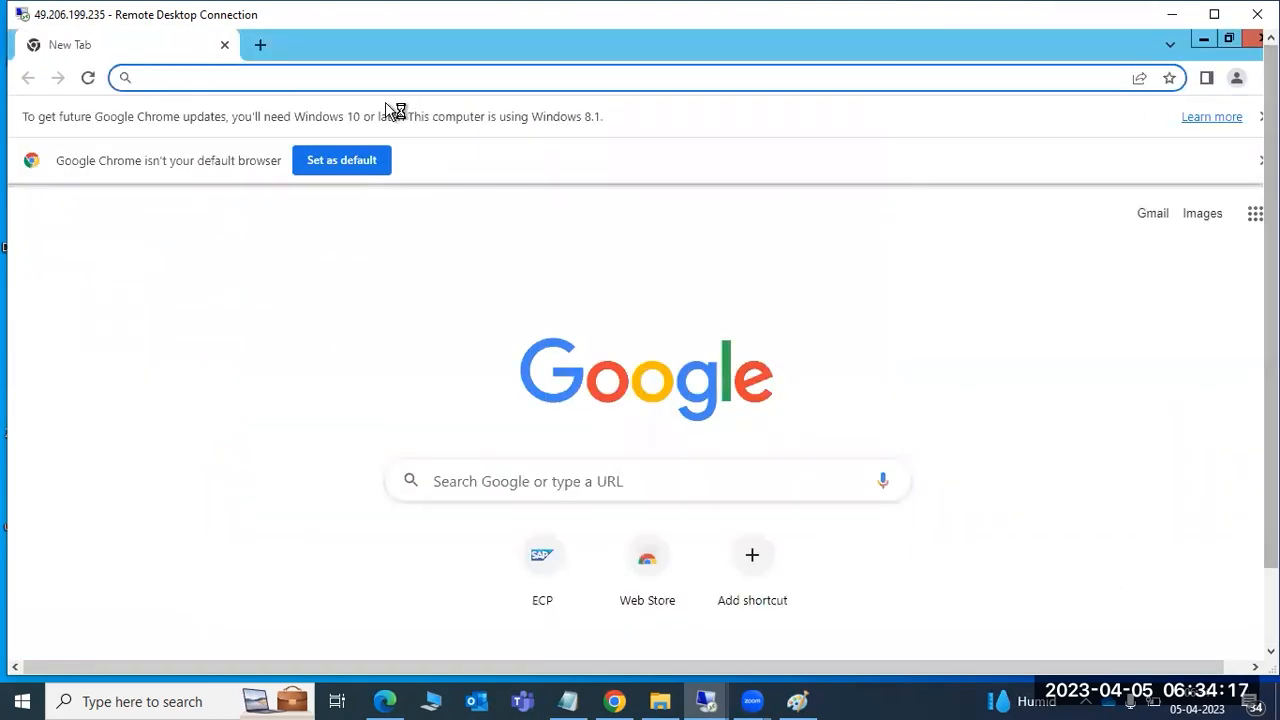
text(https://sapwindows:1129/lmsl/sumabap/ECP/slui)
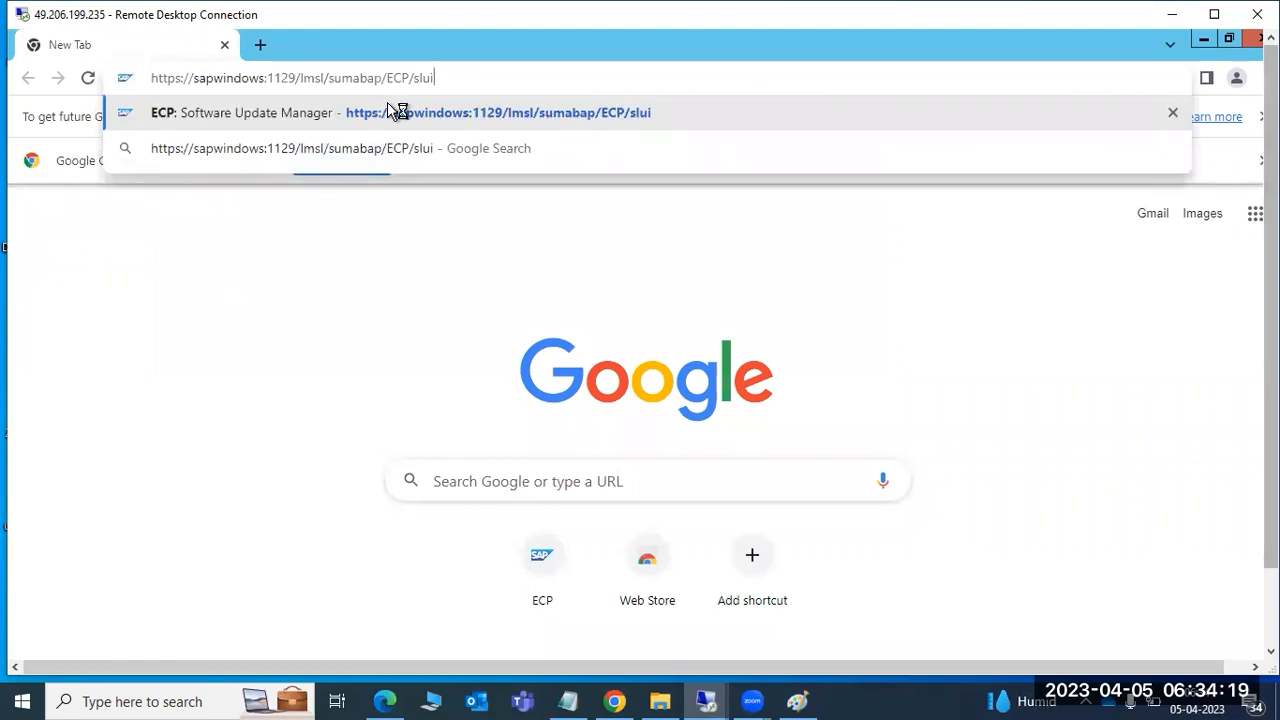
click(412, 122)
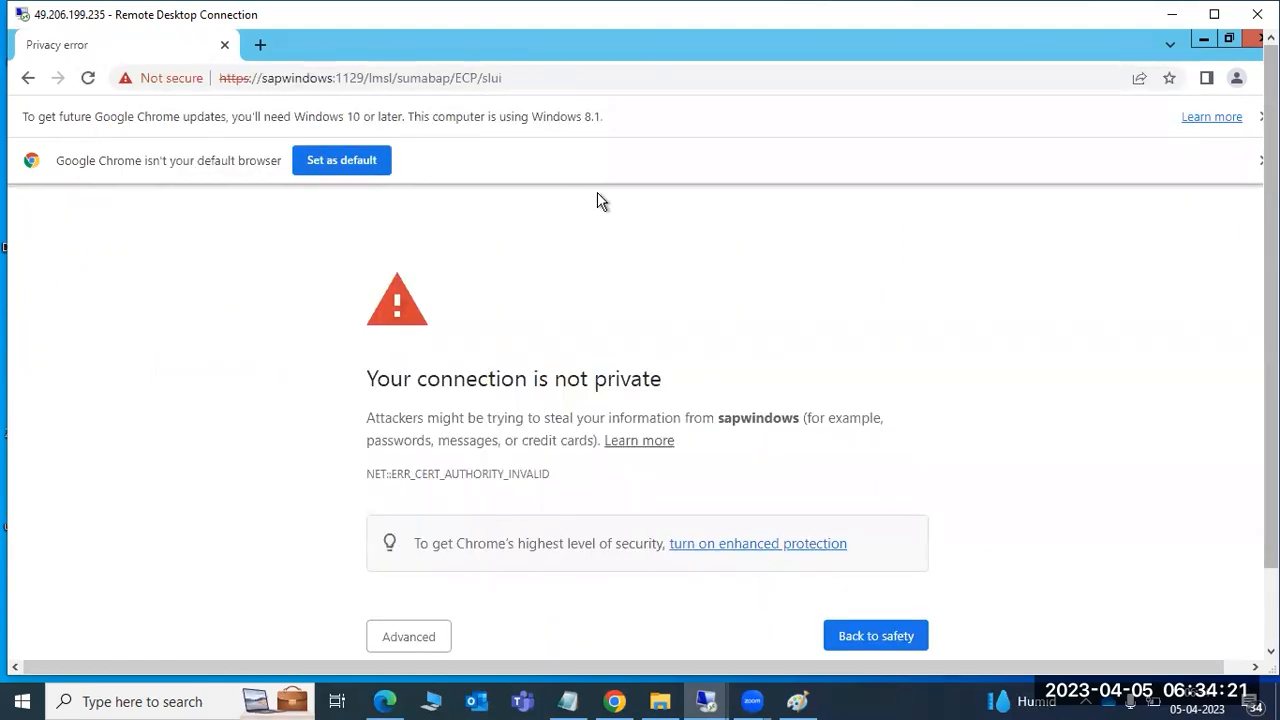
click(409, 637)
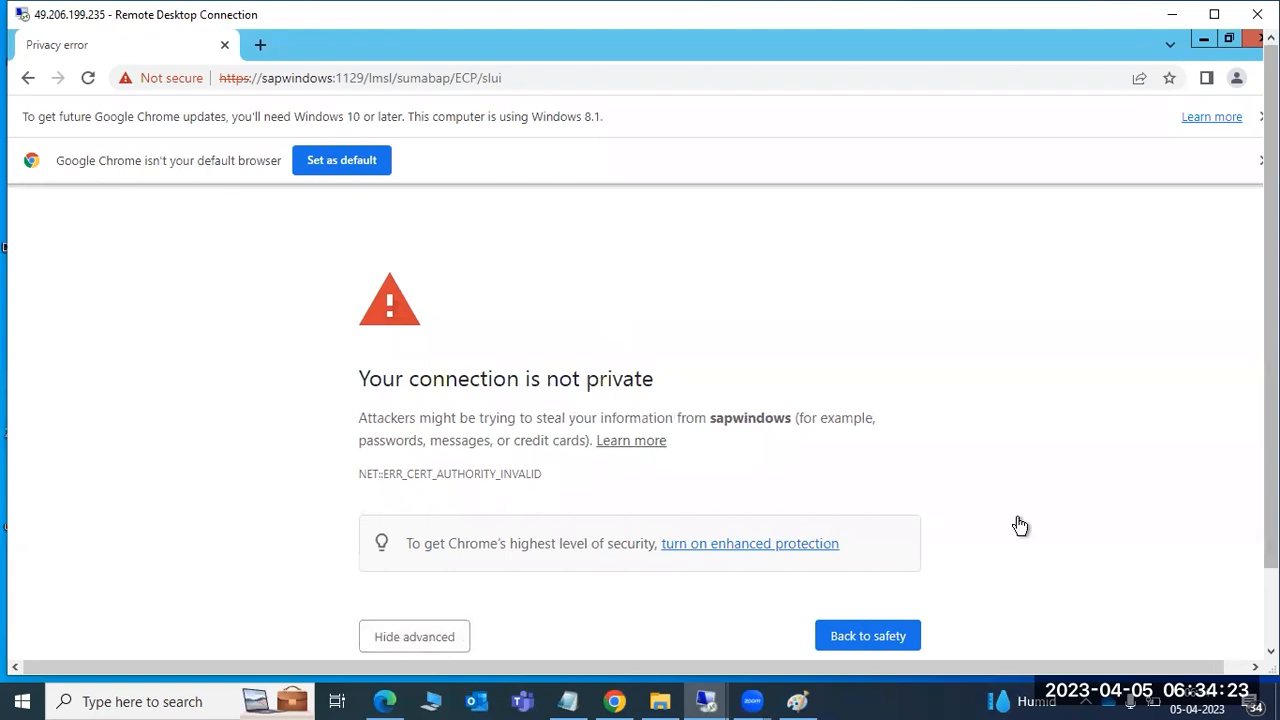
key(F11)
key(F11)
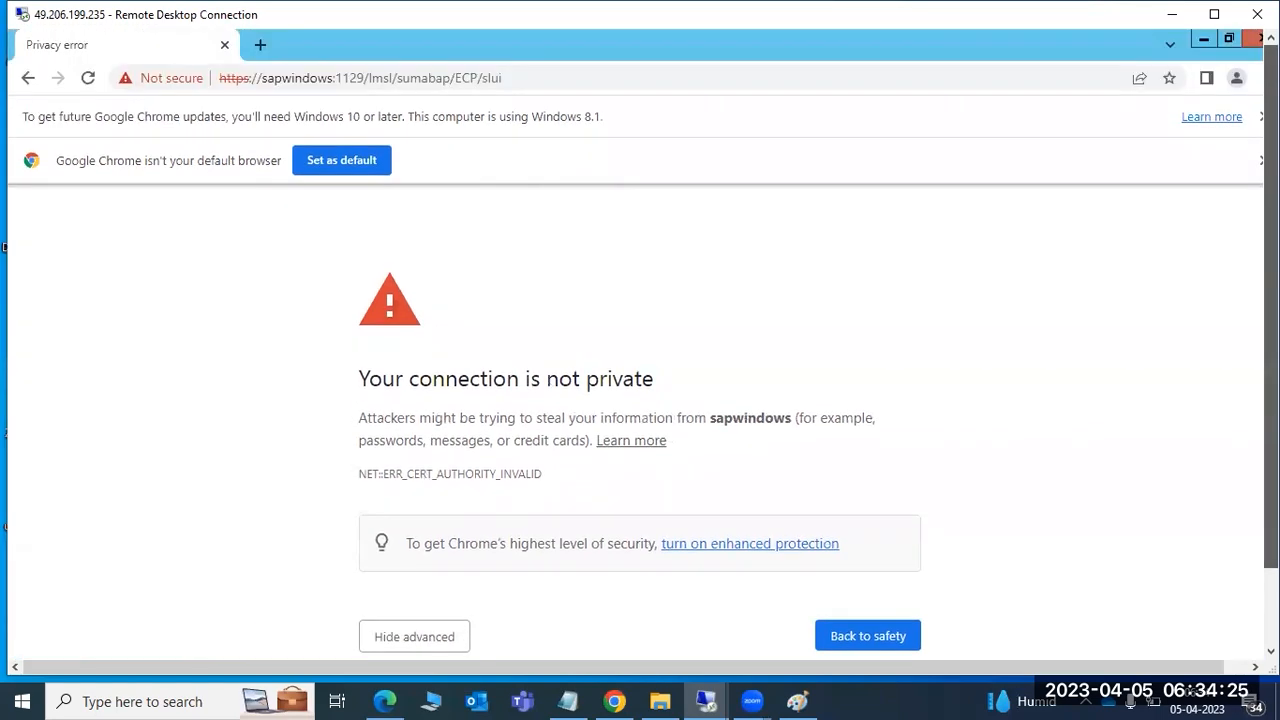
- Return to the Paint notes and add the line "SUM port :HTTPS 1129 HTTP :1128" below step 5
click(797, 701)
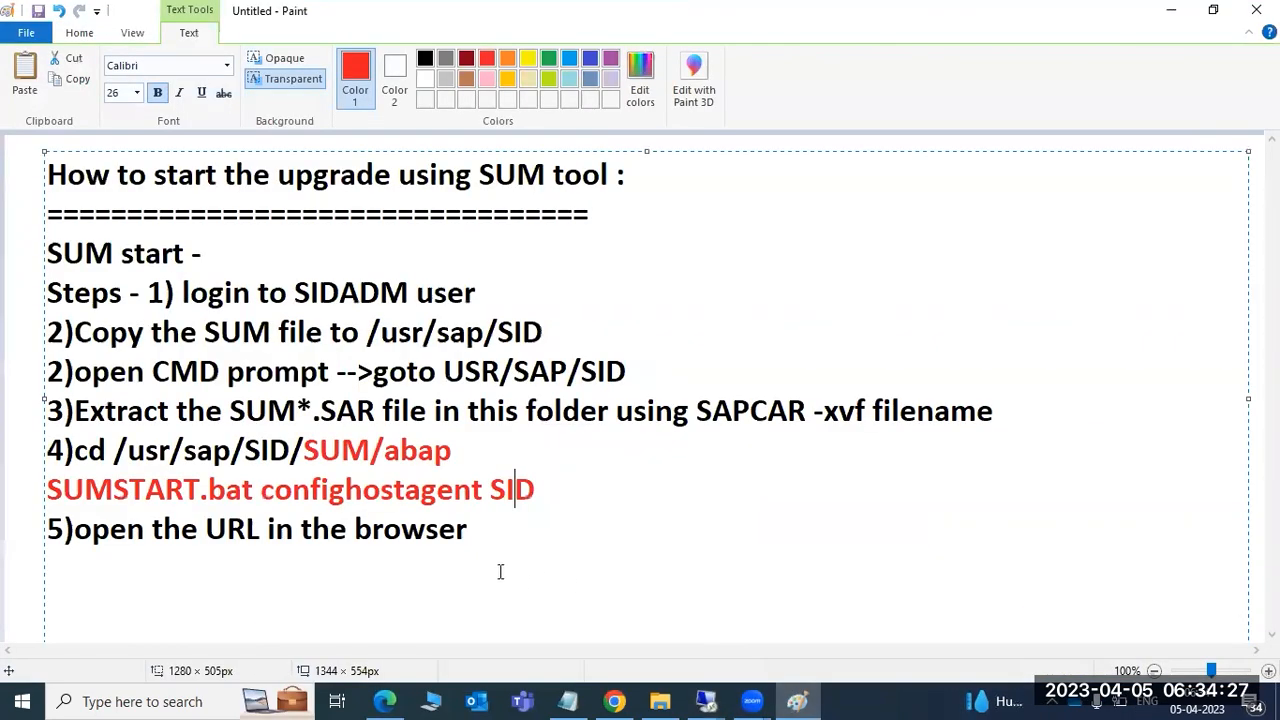
click(472, 573)
text(SUM p)
text(ort )
text(:HTT)
text(PS)
text(12)
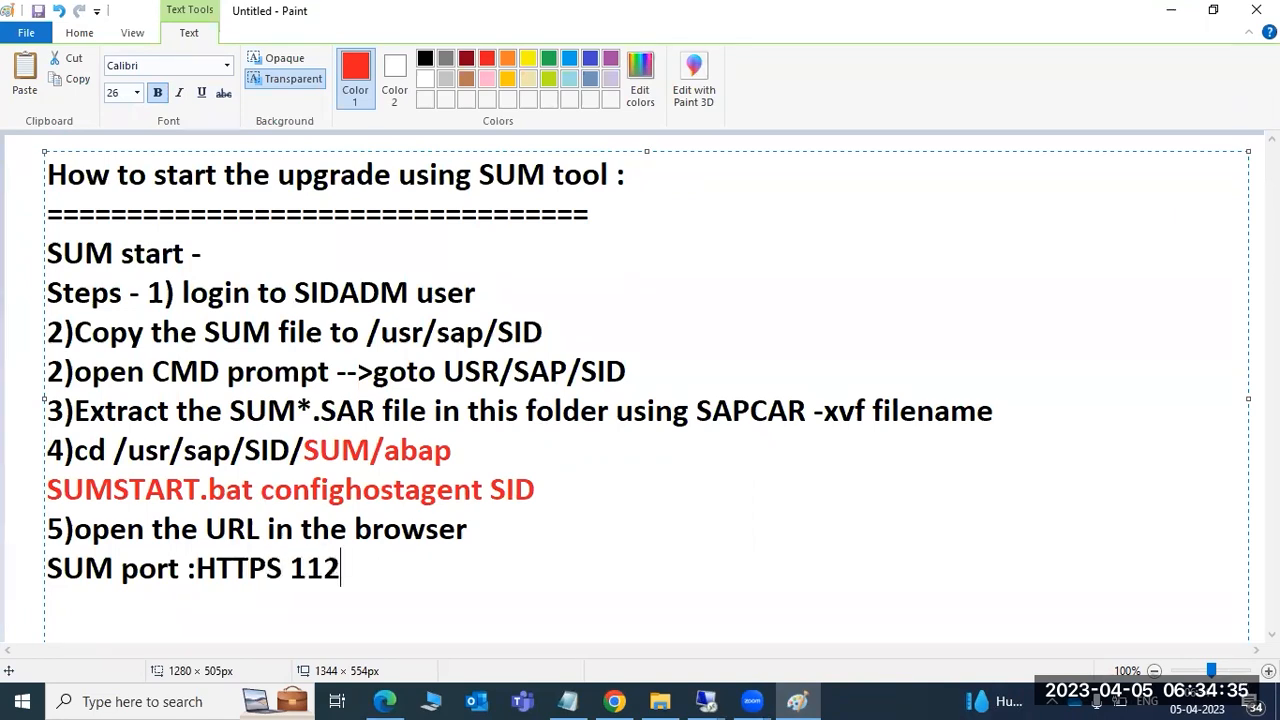
text(9   H)
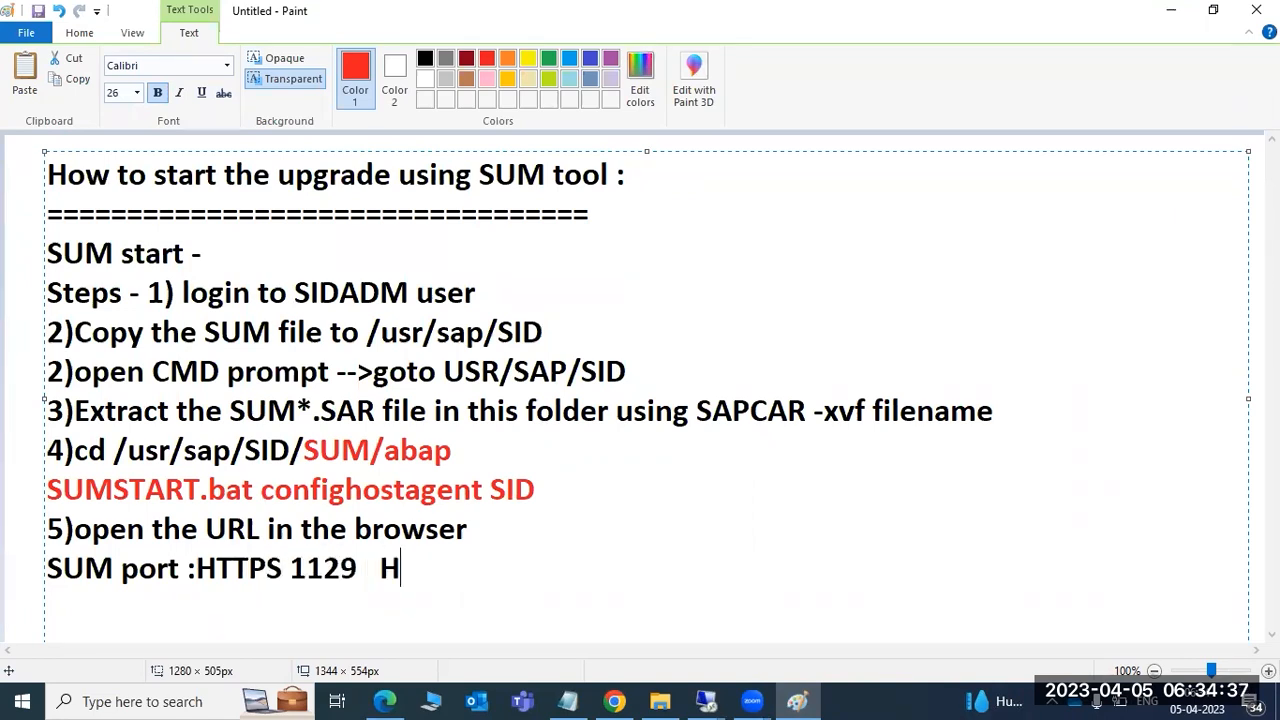
text(TTP :1128)
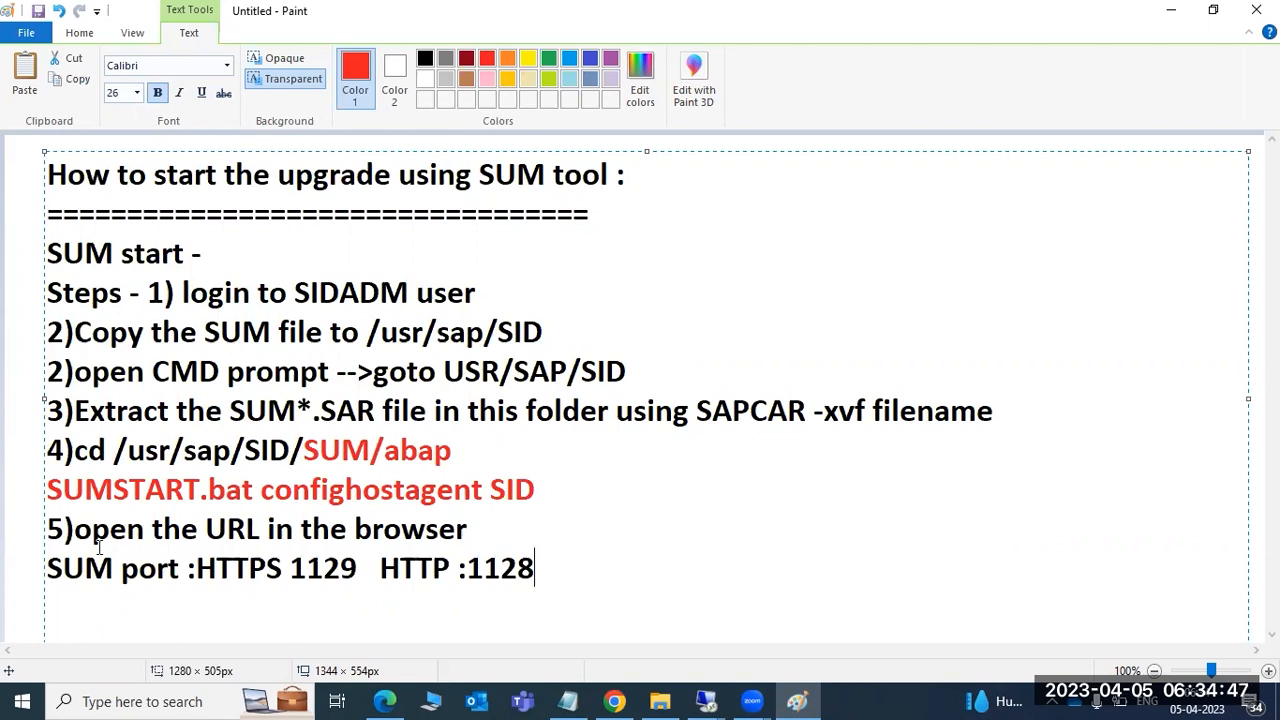
click(515, 12)
- Go back to the remote server's Chrome and proceed to sapwindows past the certificate warning, reaching the sign-in prompt
mouse_move(707, 700)
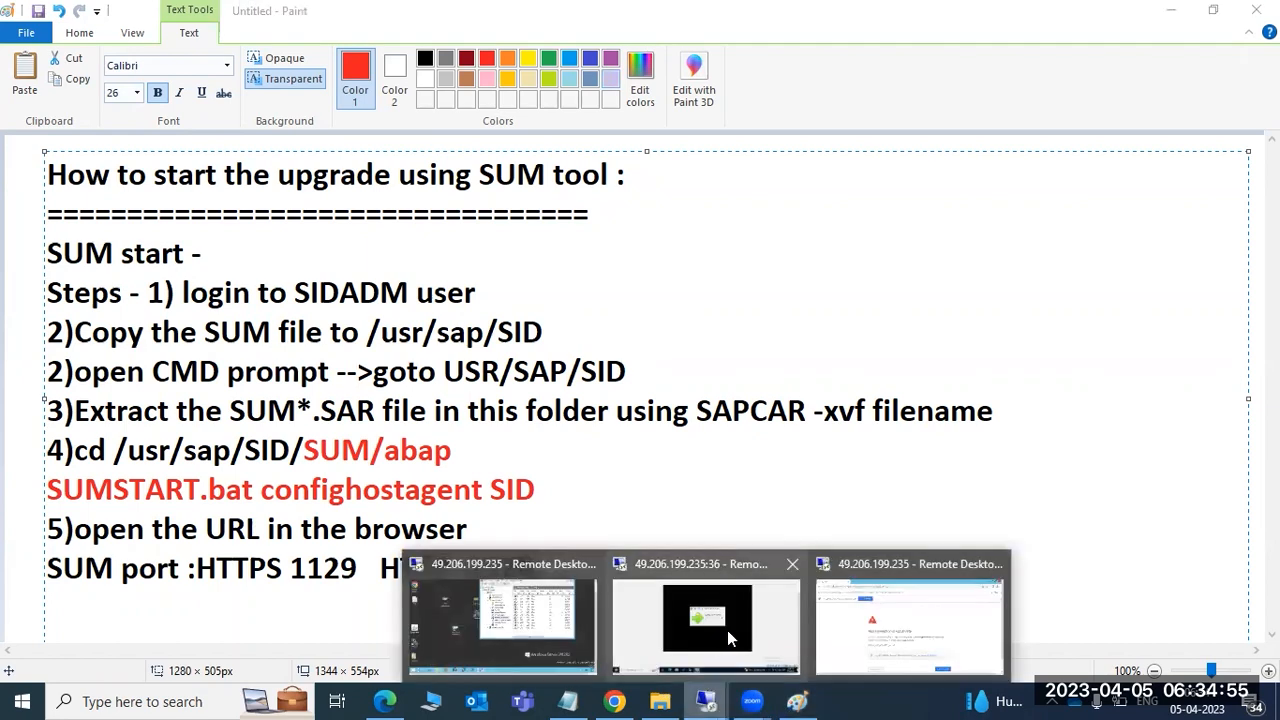
click(900, 620)
click(308, 90)
triple_click(308, 90)
click(308, 90)
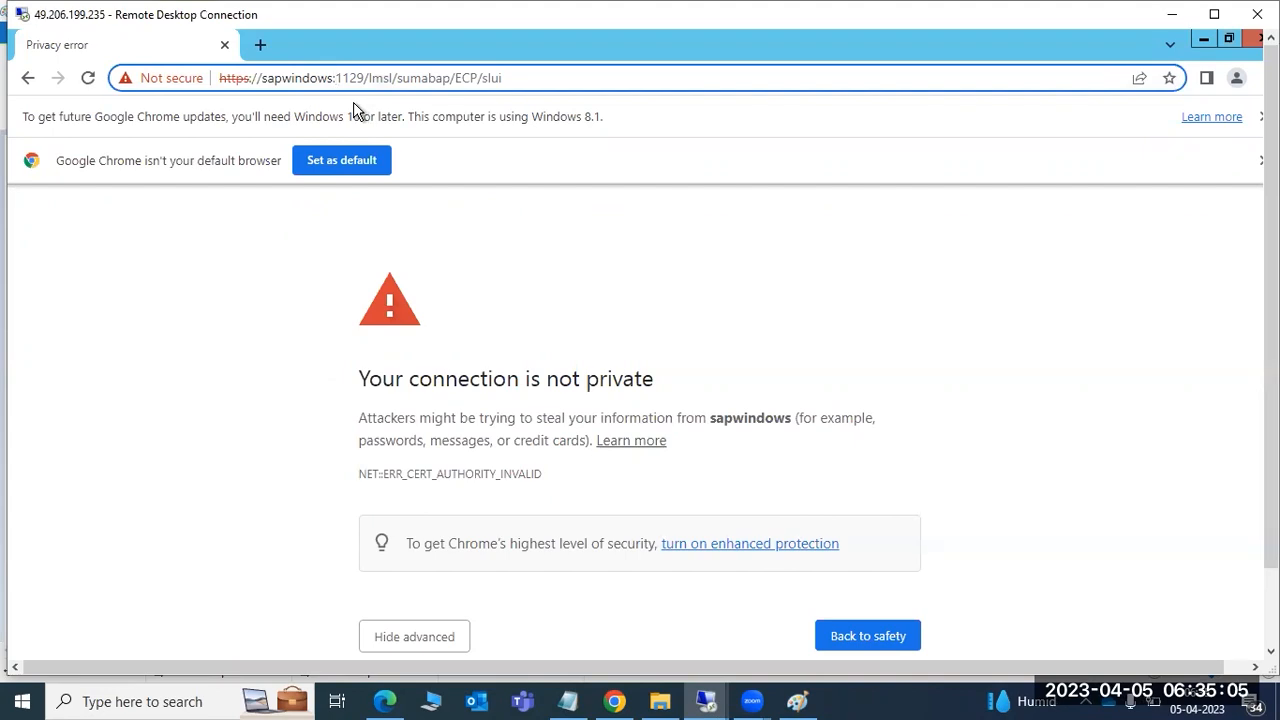
drag(1271, 430, 1271, 478)
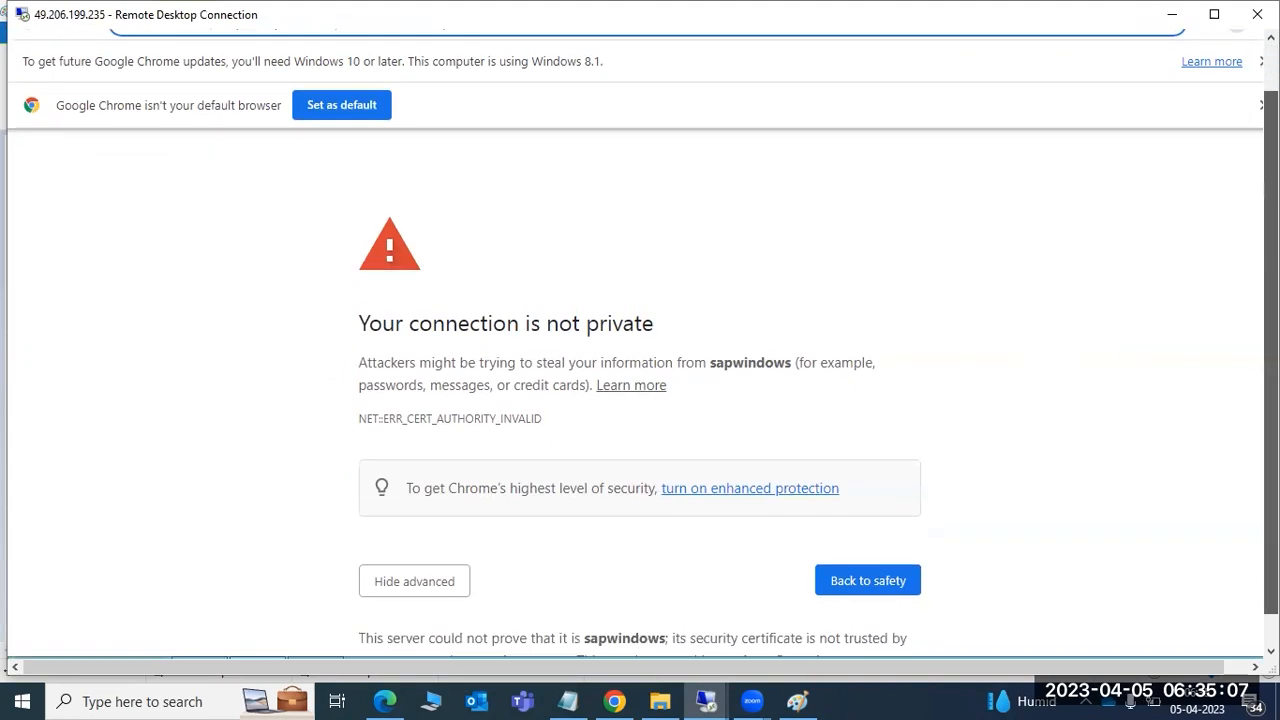
scroll(612, 580, down, 1)
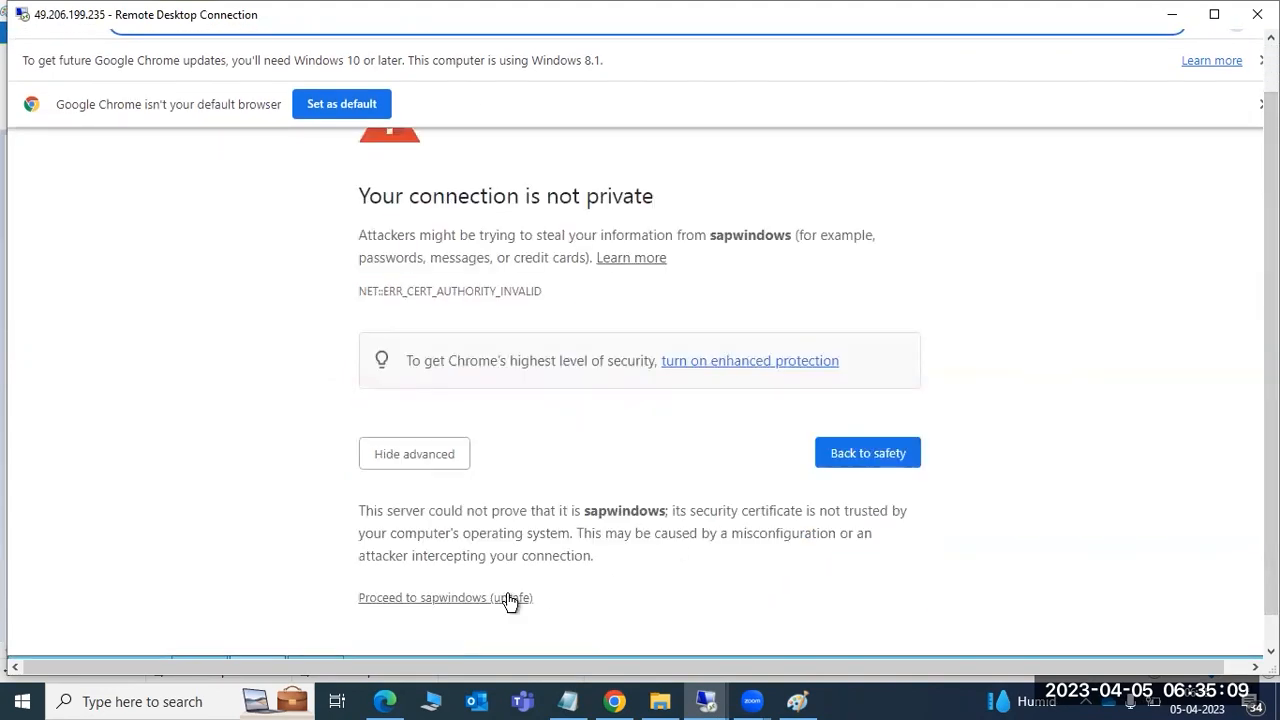
click(451, 600)
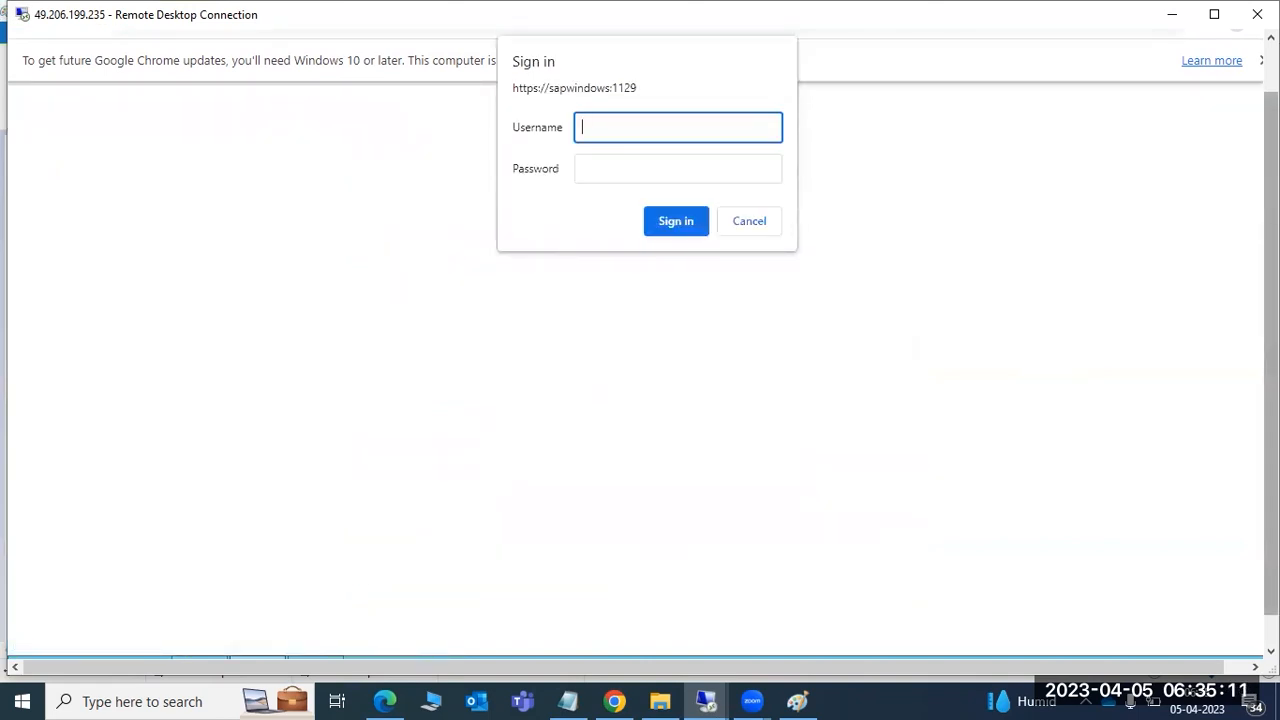
drag(1271, 450, 1271, 402)
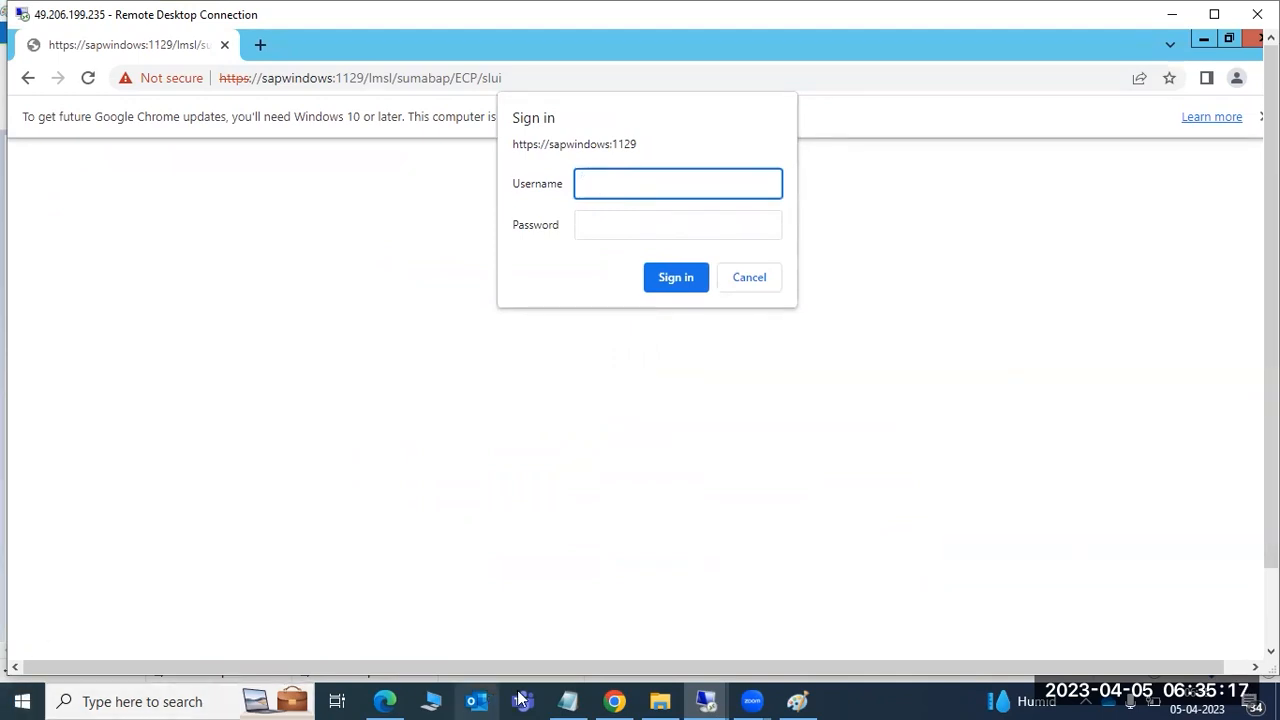
- Add the line "enter the password of SIDADM" to the Paint notes, one blank line below the SUM port line
click(797, 701)
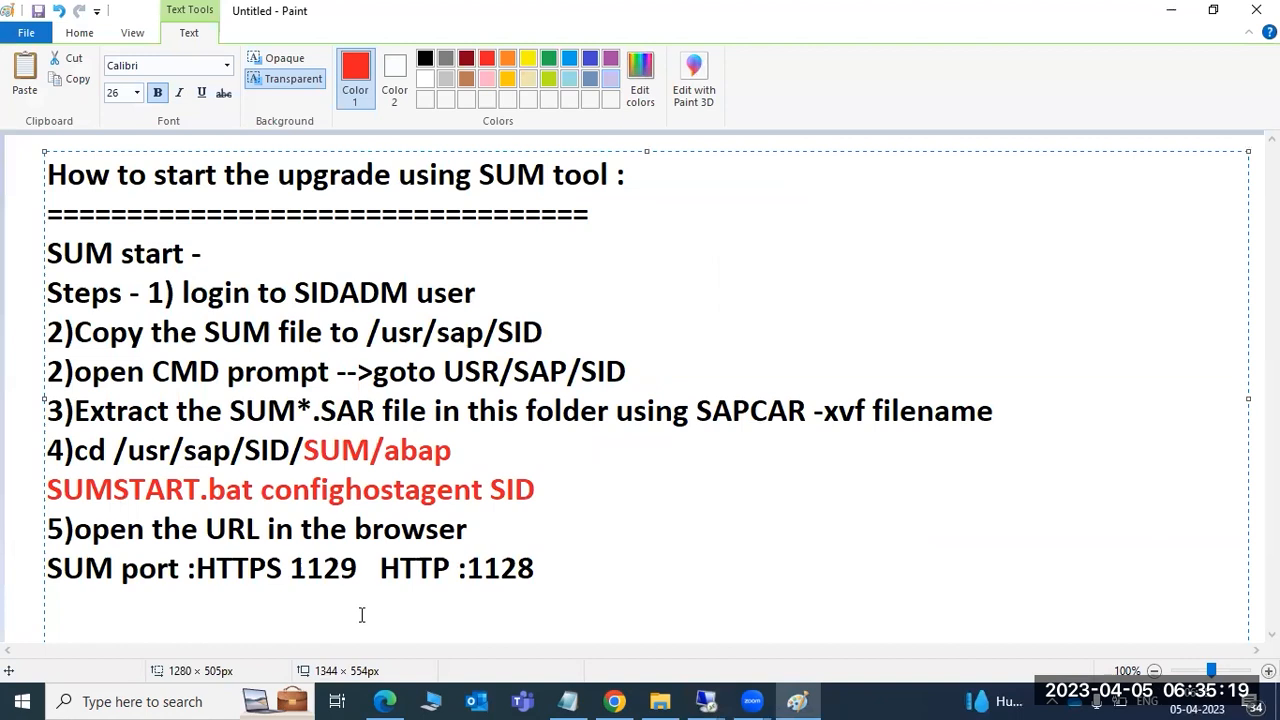
key(Return)
key(Return)
text(enter the pas)
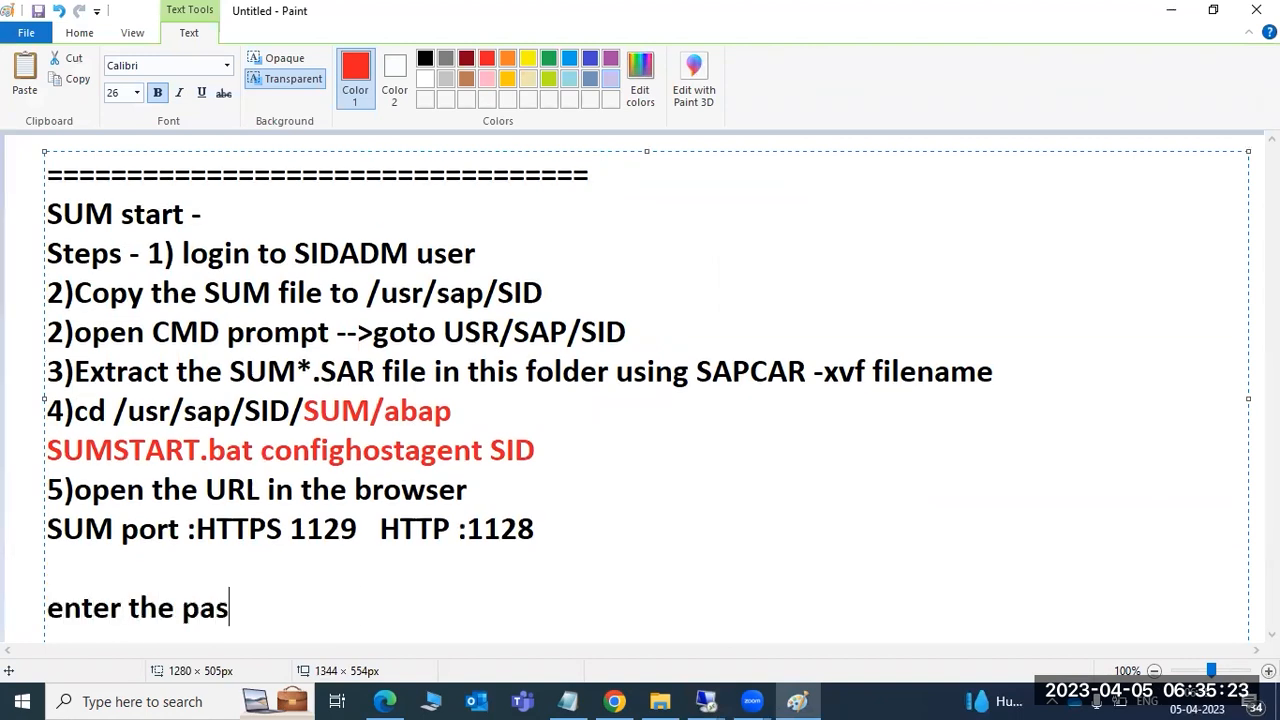
text(sword of SIDADN)
key(BackSpace)
text(M)
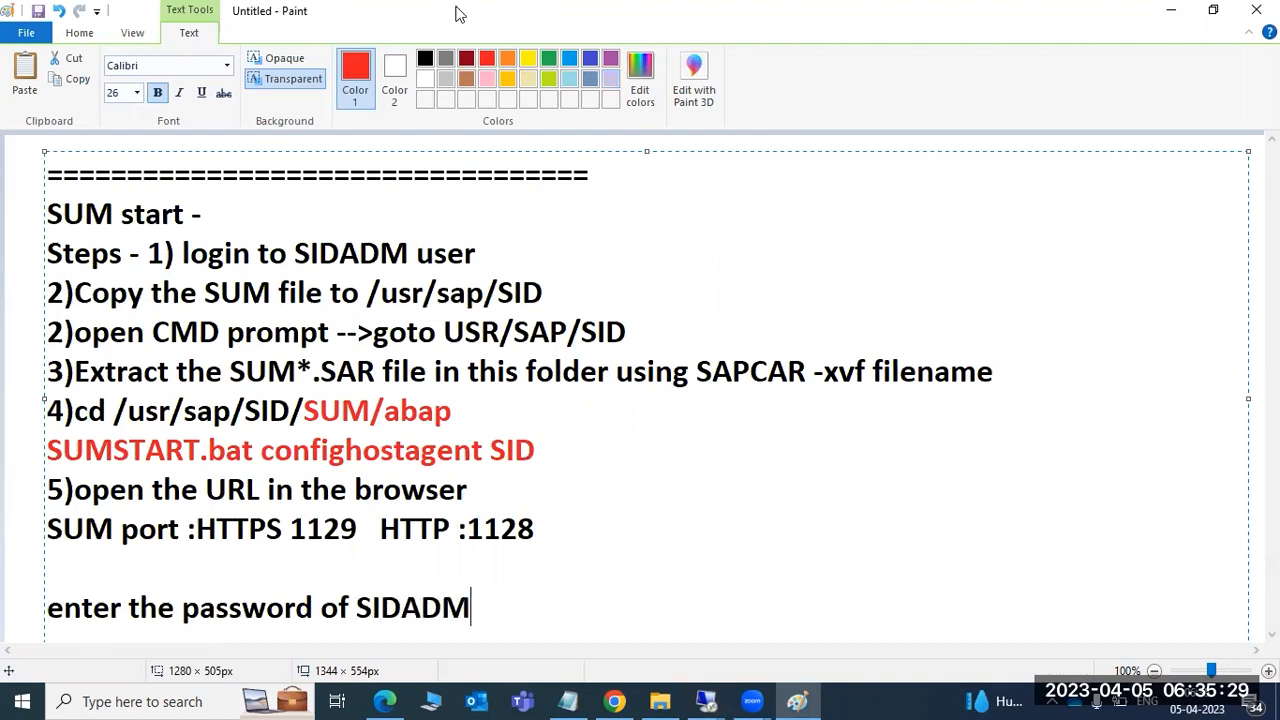
- Return to the remote Chrome sign-in prompt and sign in to SUM as ecpadm with the account password
click(706, 700)
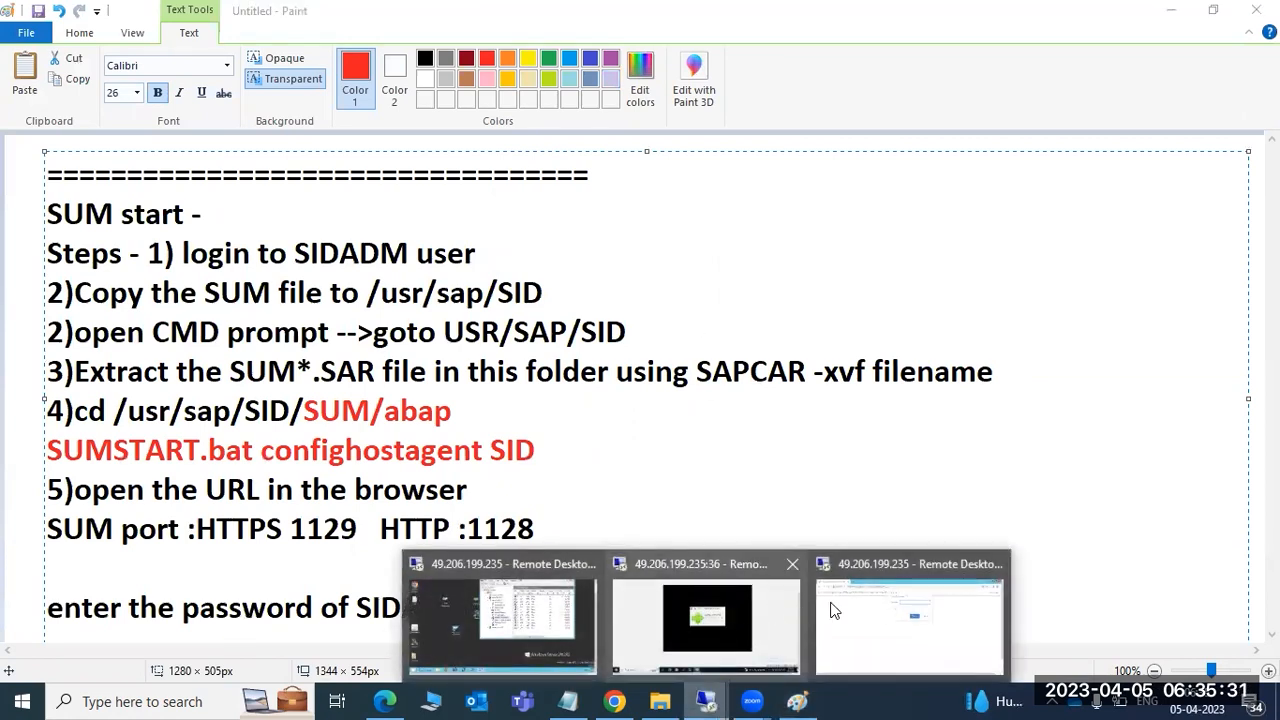
click(836, 610)
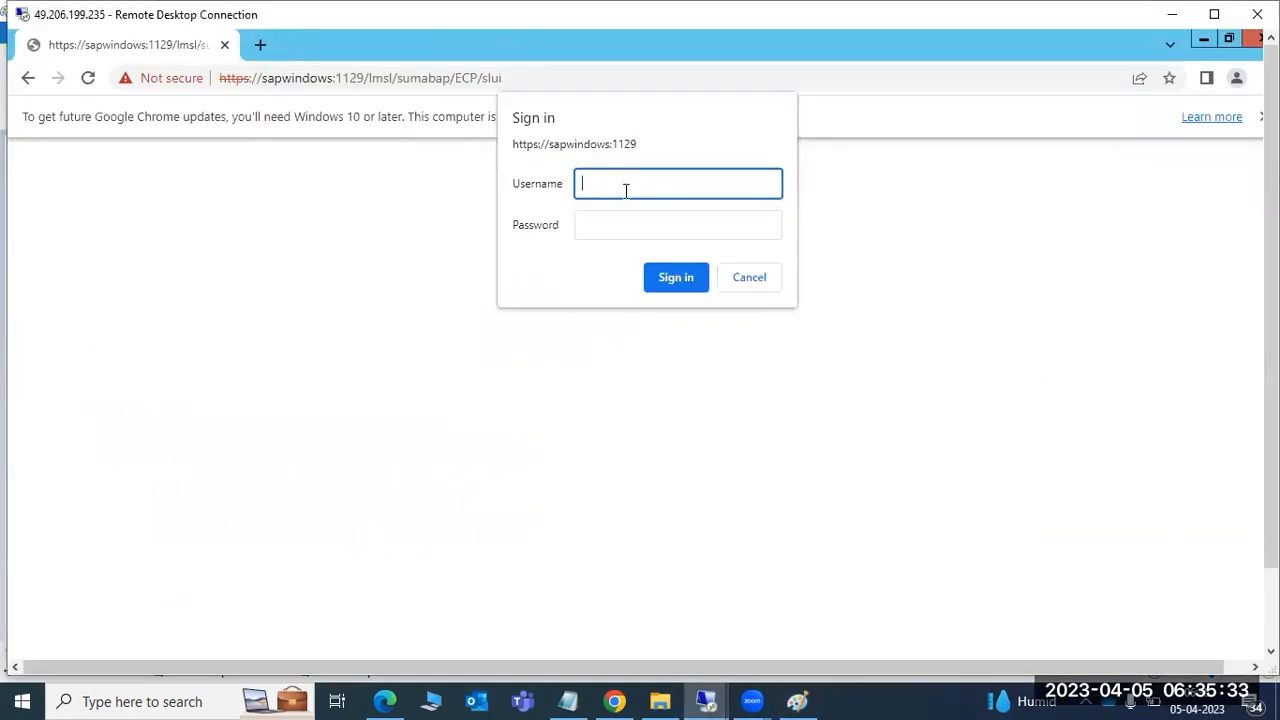
text(ecpadm)
key(Tab)
text(••••••••)
key(Return)
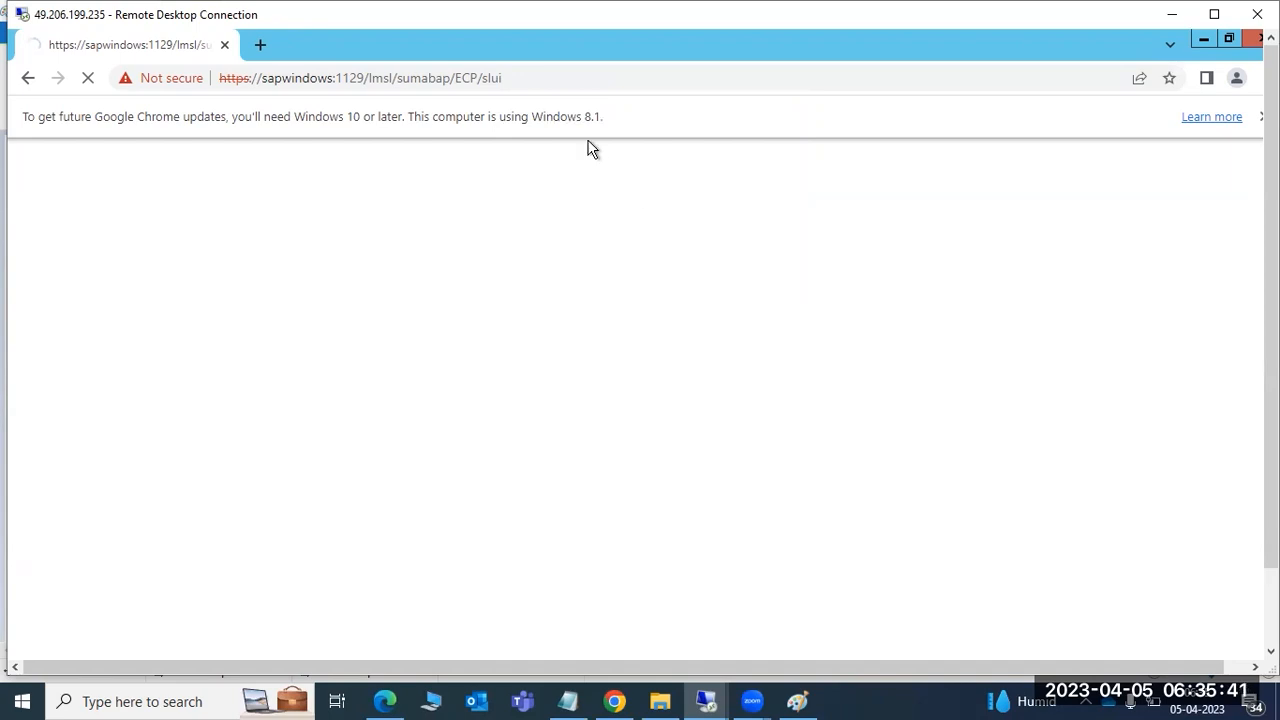
mouse_move(1271, 300)
mouse_down()
mouse_move(1271, 376)
mouse_move(1271, 300)
mouse_up()
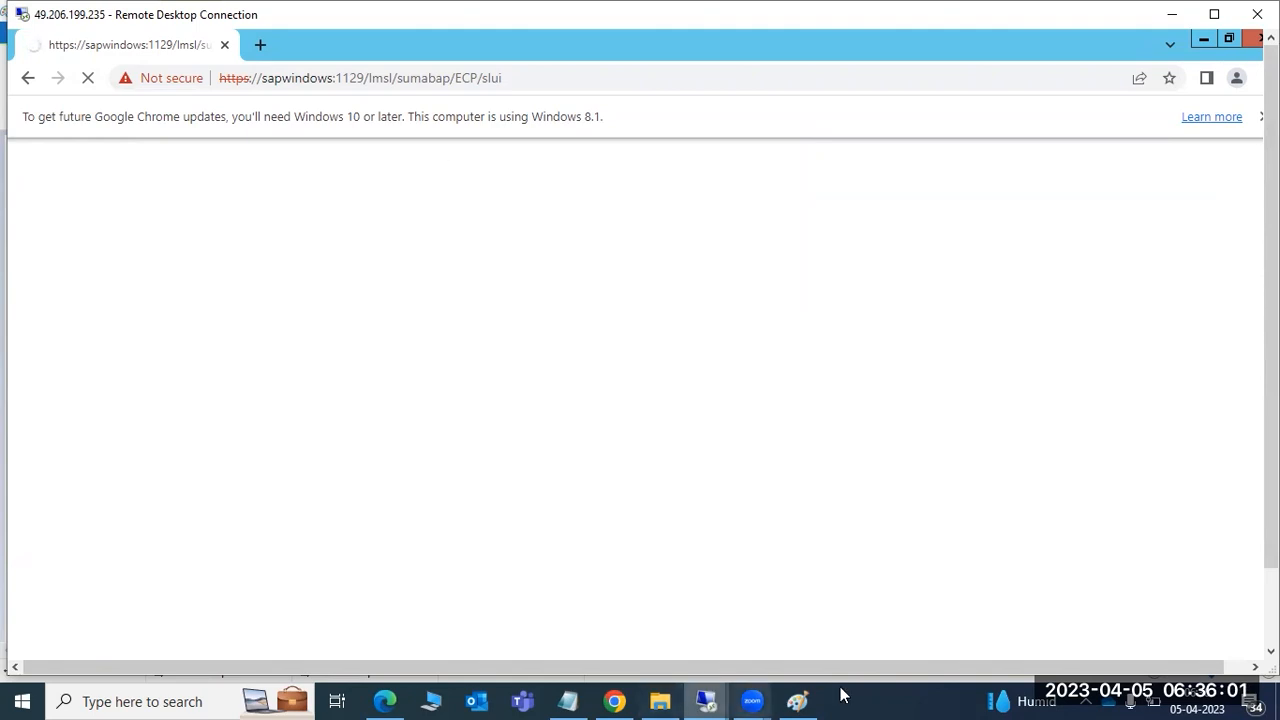
- Review the Paint notes from the SIDADM login through step 4, highlighting the /usr/sap/SID paths, the SAPCAR command and the SUM/abap directory
click(800, 700)
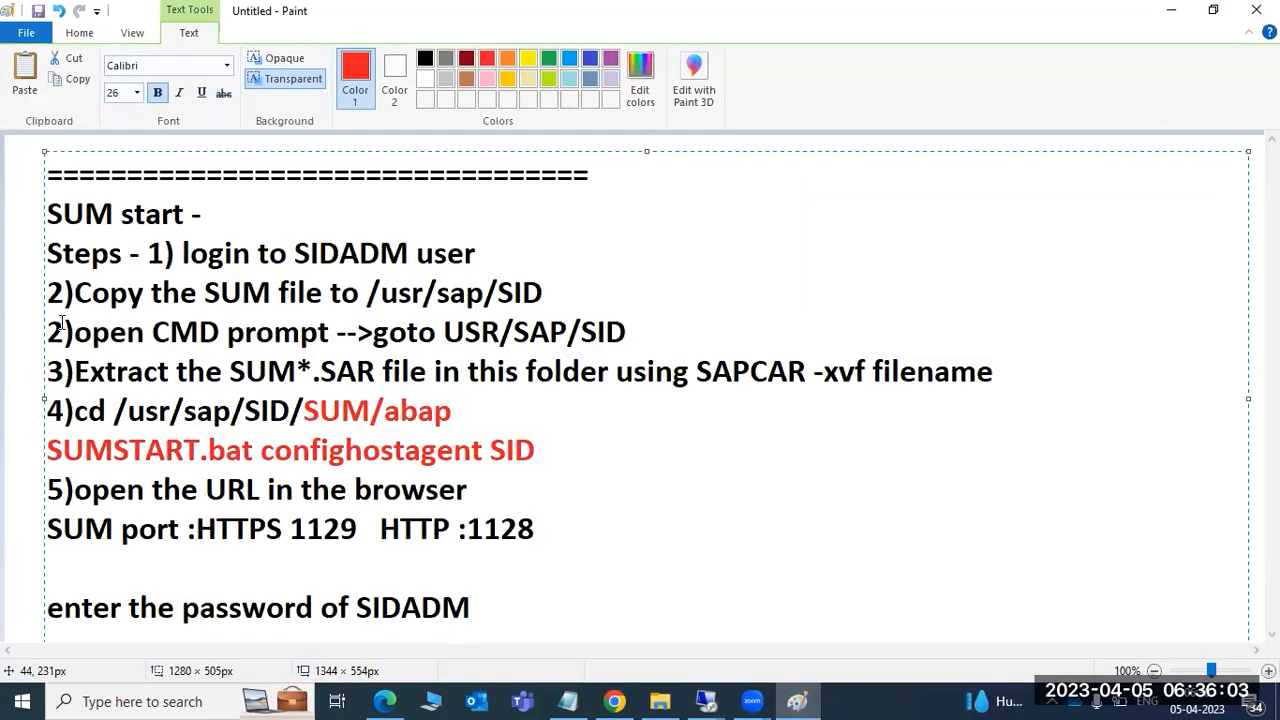
drag(258, 256, 548, 285)
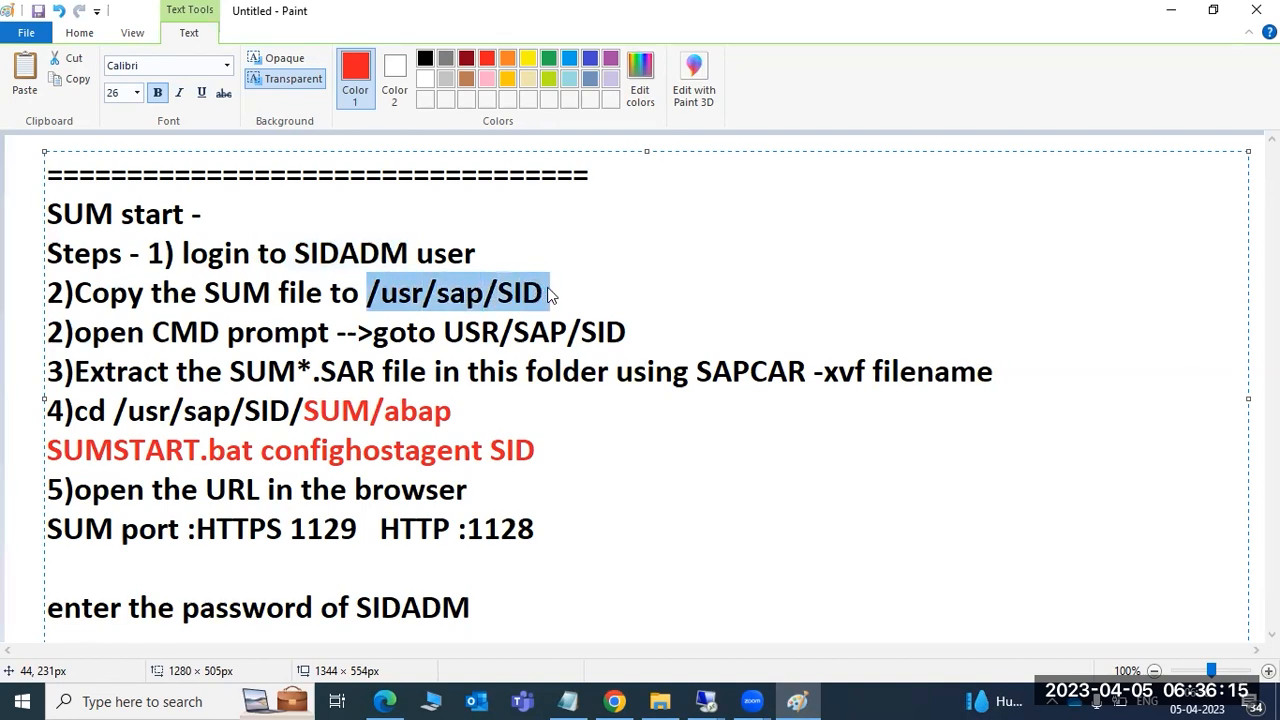
click(548, 288)
drag(381, 290, 524, 290)
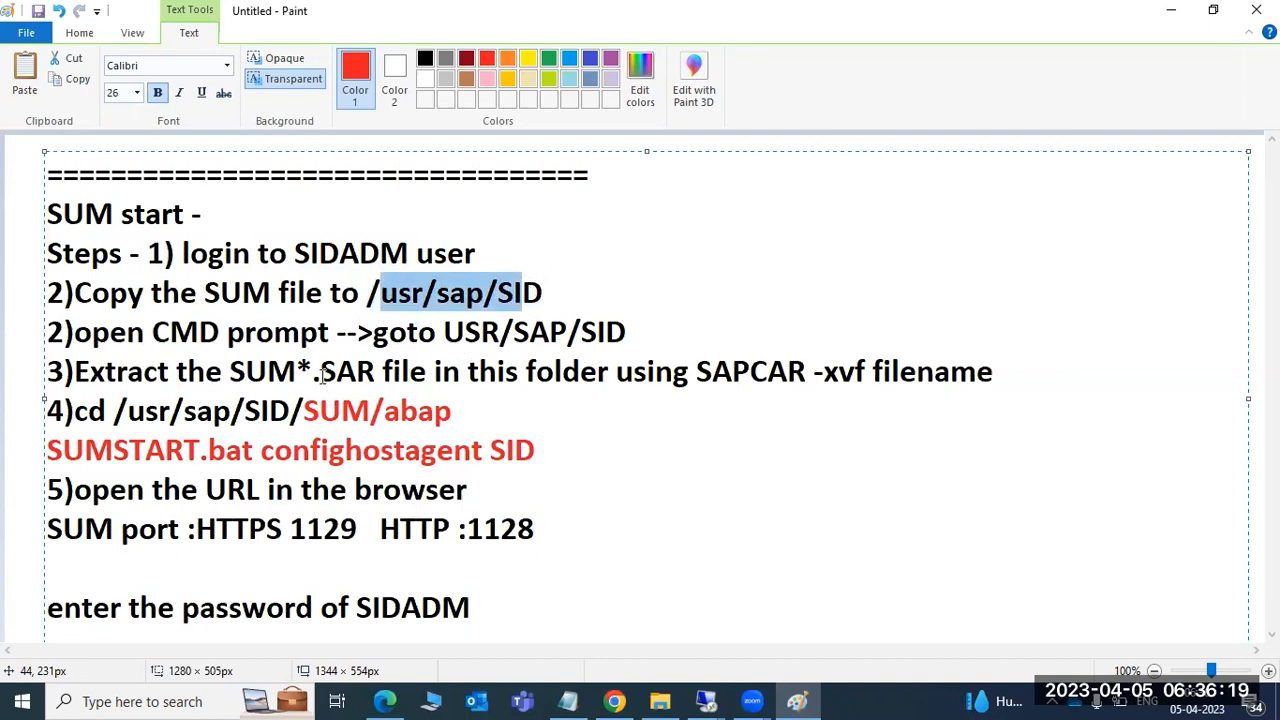
drag(696, 374, 995, 378)
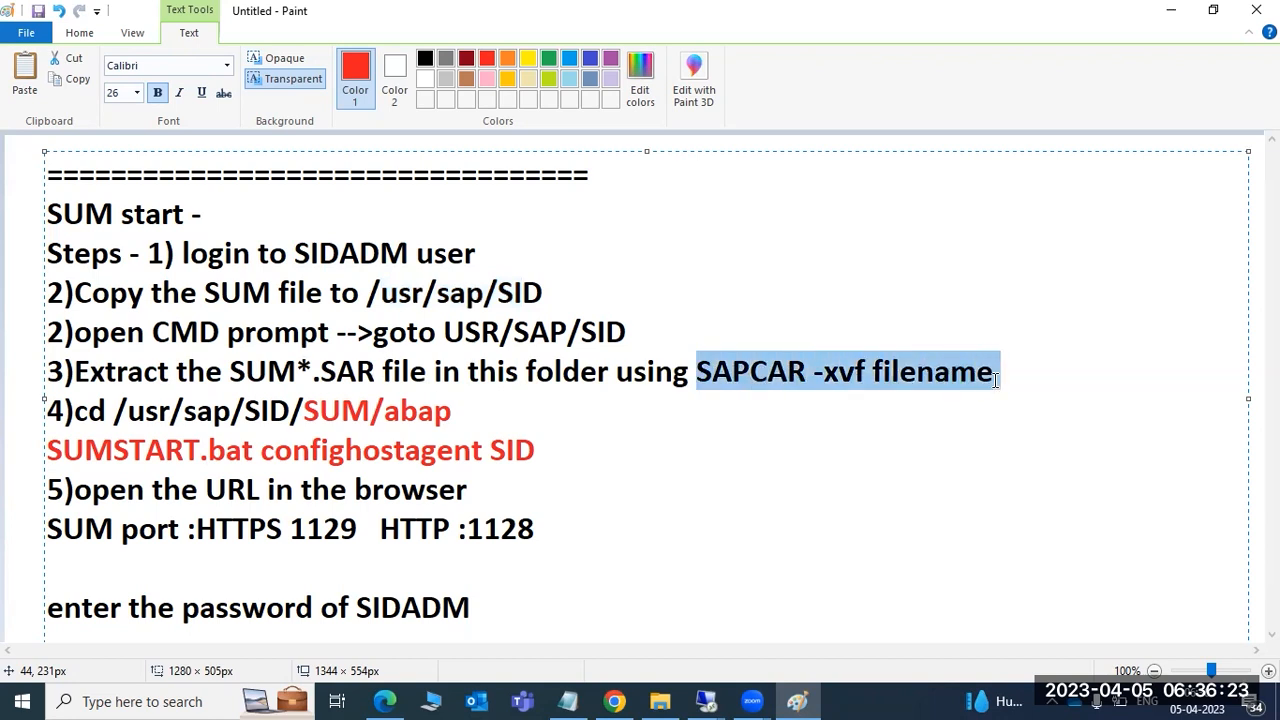
drag(444, 332, 517, 330)
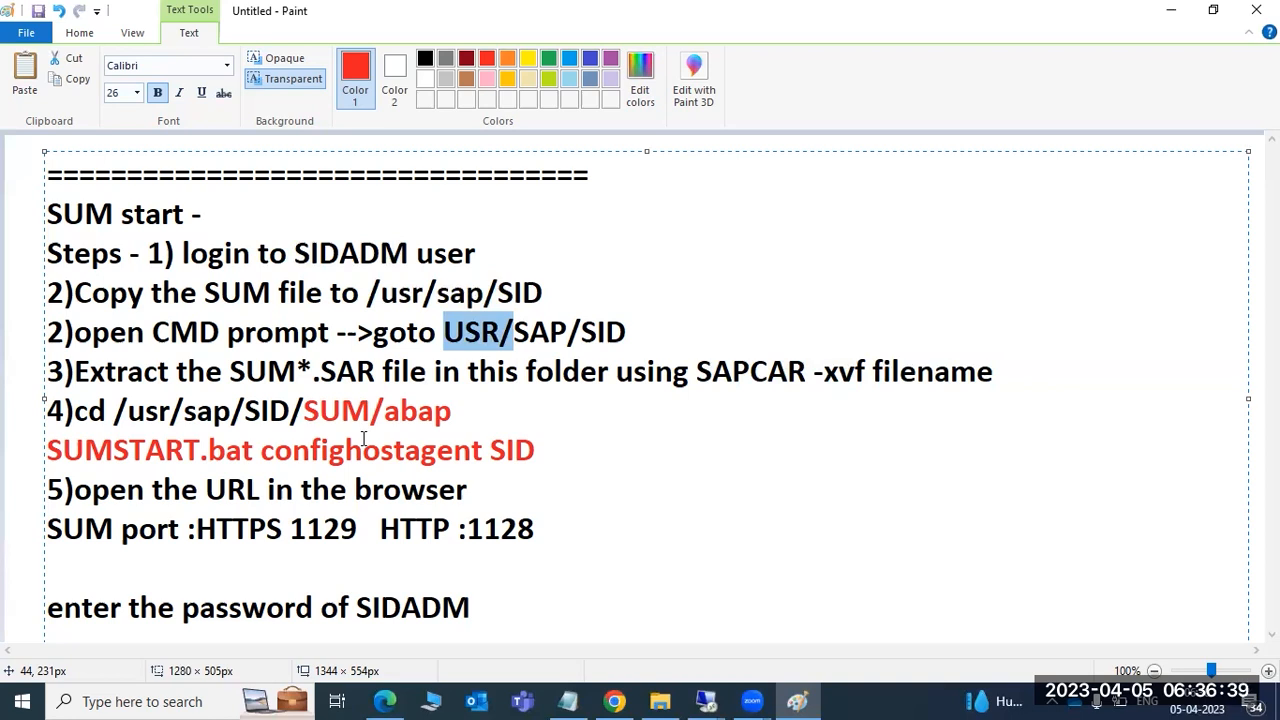
drag(88, 414, 468, 418)
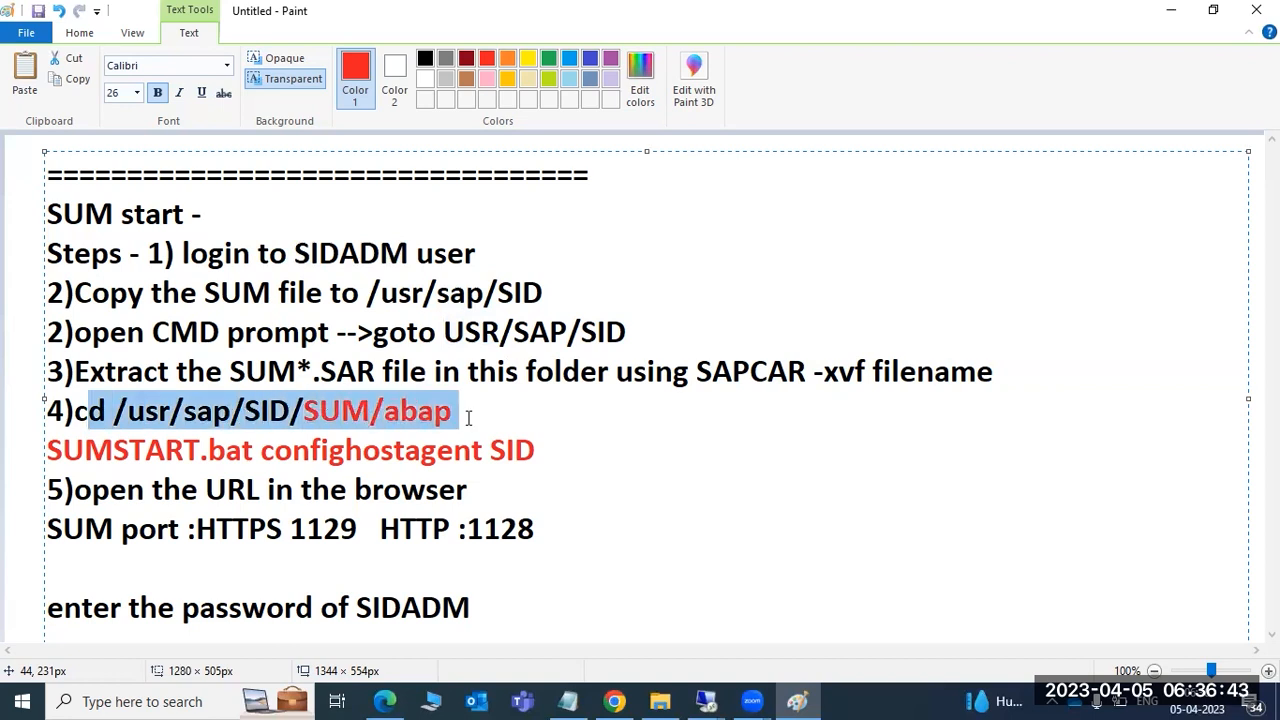
- Highlight the SUMSTART.bat confighostagent SID command and the HTTPS port in the Paint notes, then return to the remote SUM page
drag(50, 450, 583, 452)
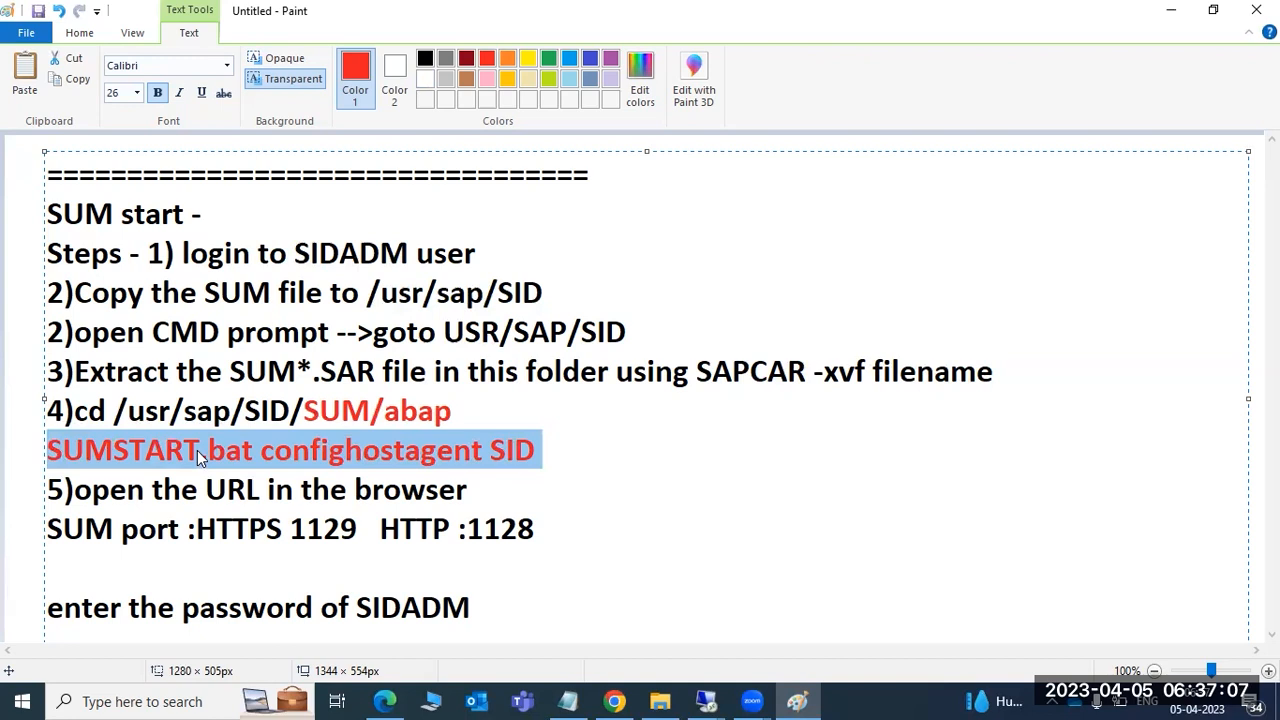
drag(302, 530, 344, 538)
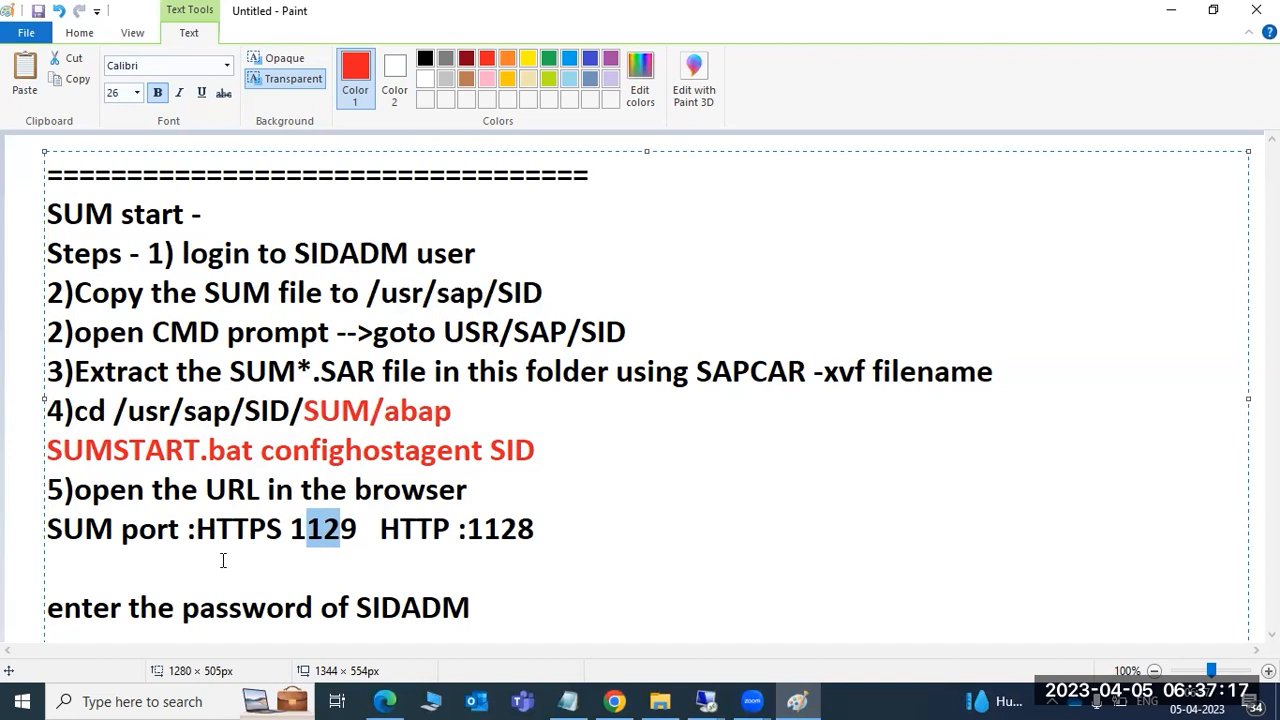
click(707, 700)
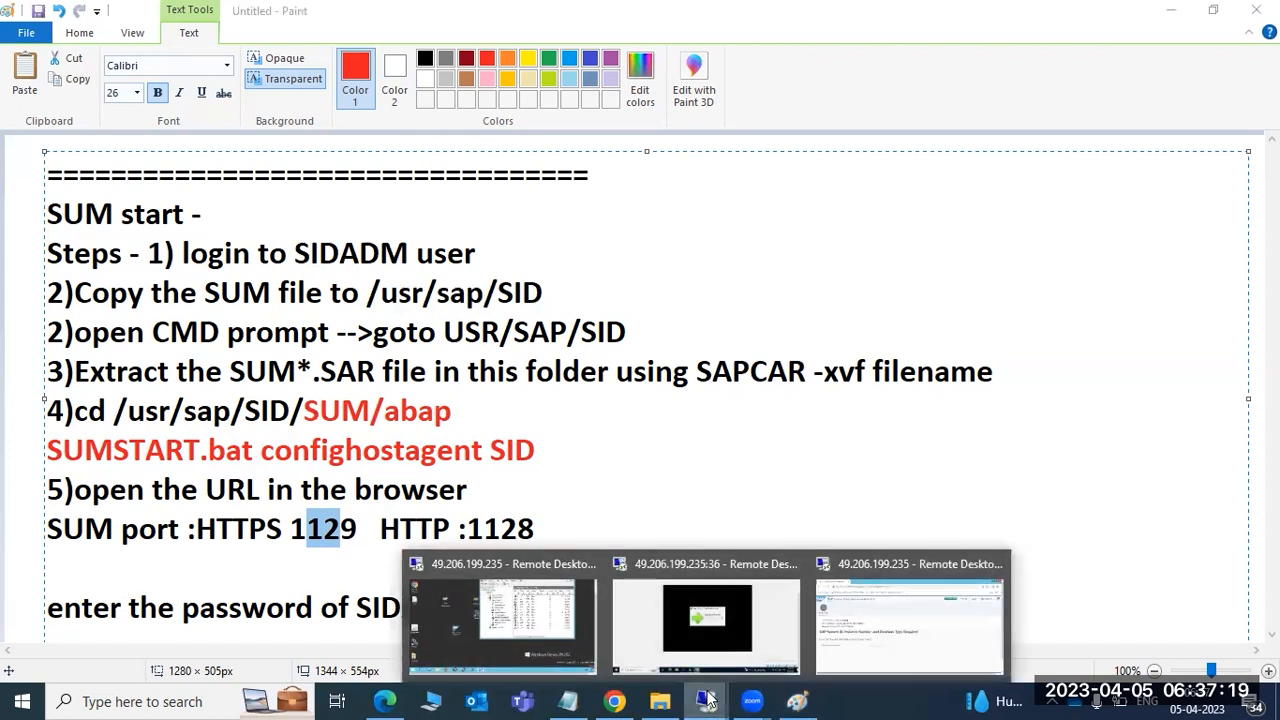
click(909, 625)
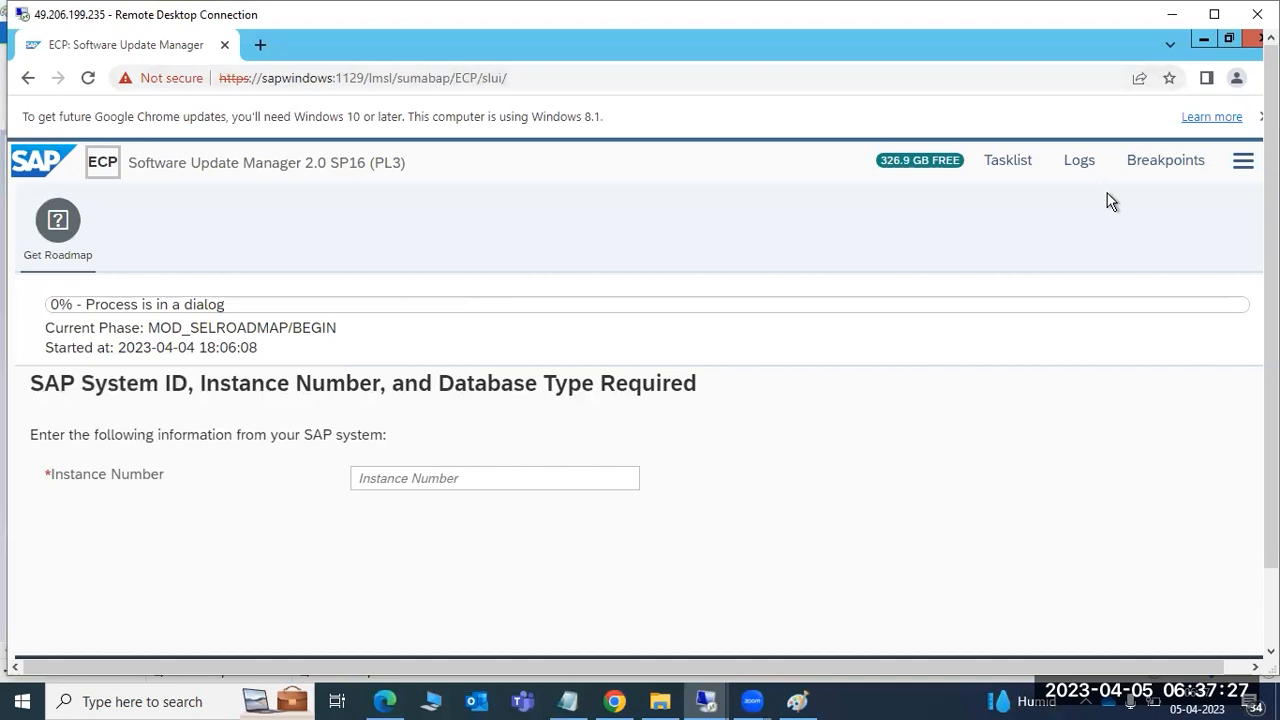
- For SUM's Instance Number prompt, check the ECP instances sapwindows 12 and sapwindows 11 in the server's SAP Management Console
drag(1271, 288, 1271, 352)
click(393, 408)
click(394, 409)
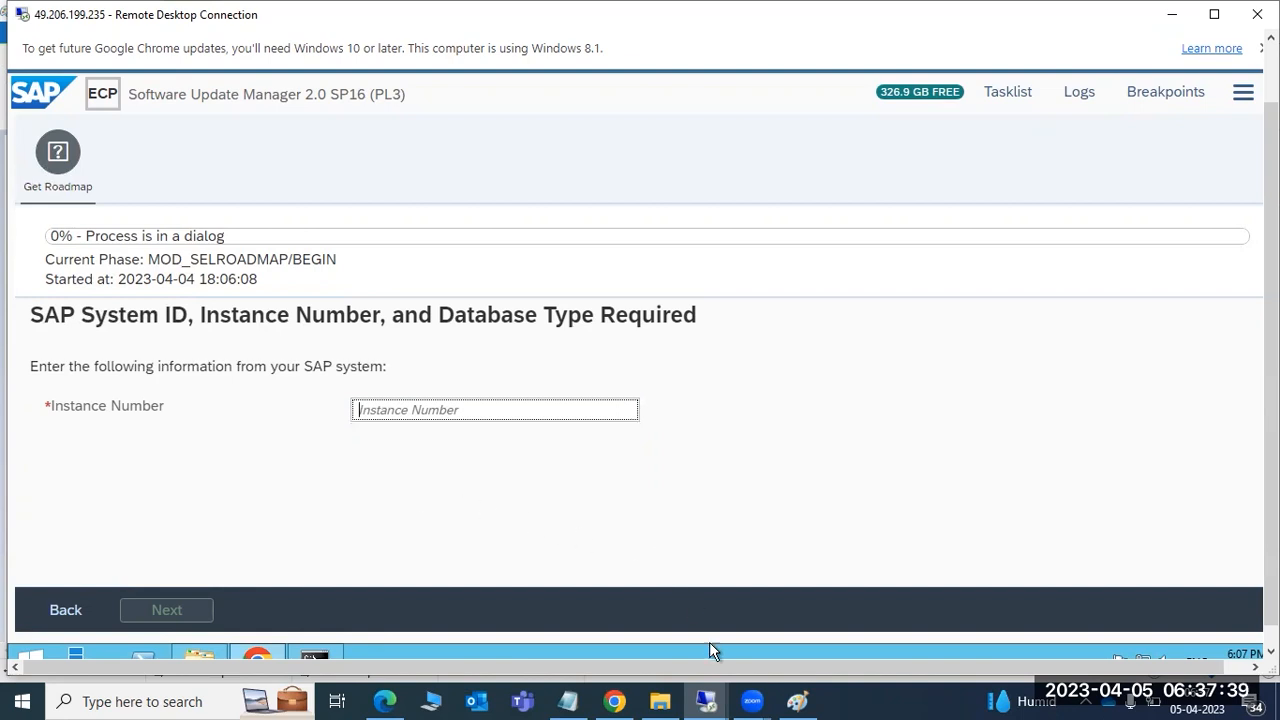
click(712, 697)
click(706, 620)
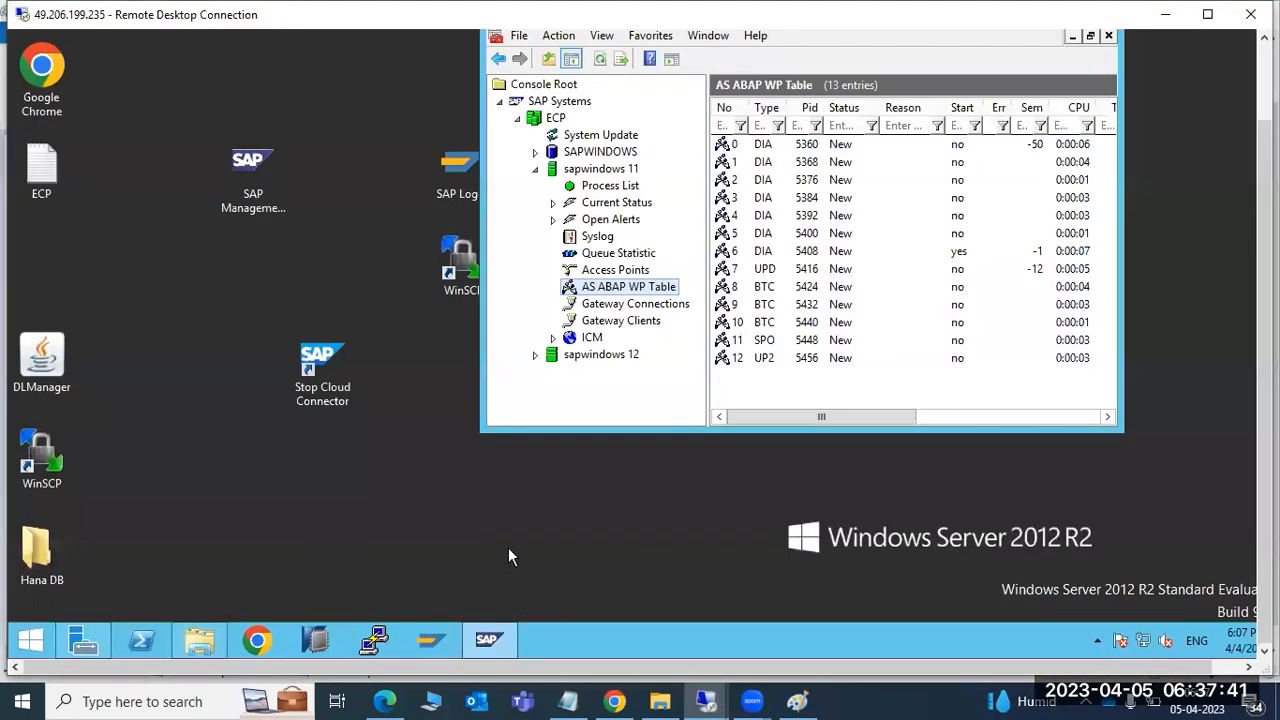
click(601, 357)
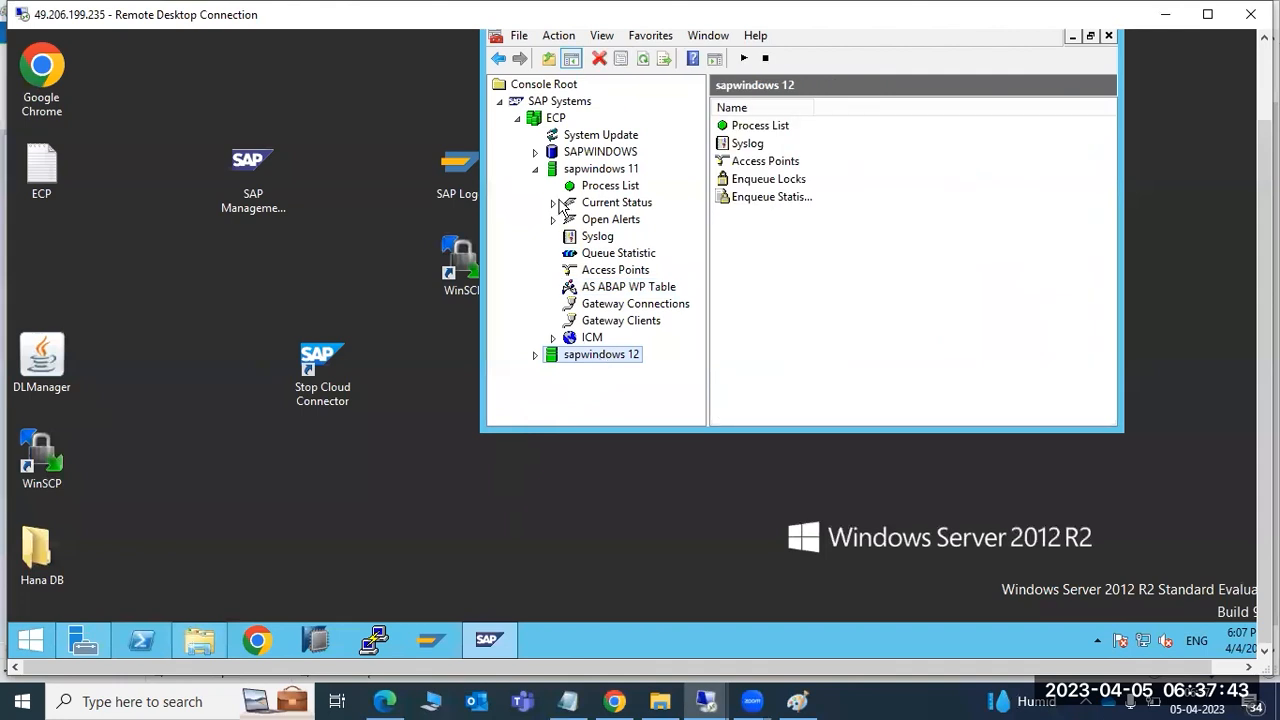
click(575, 172)
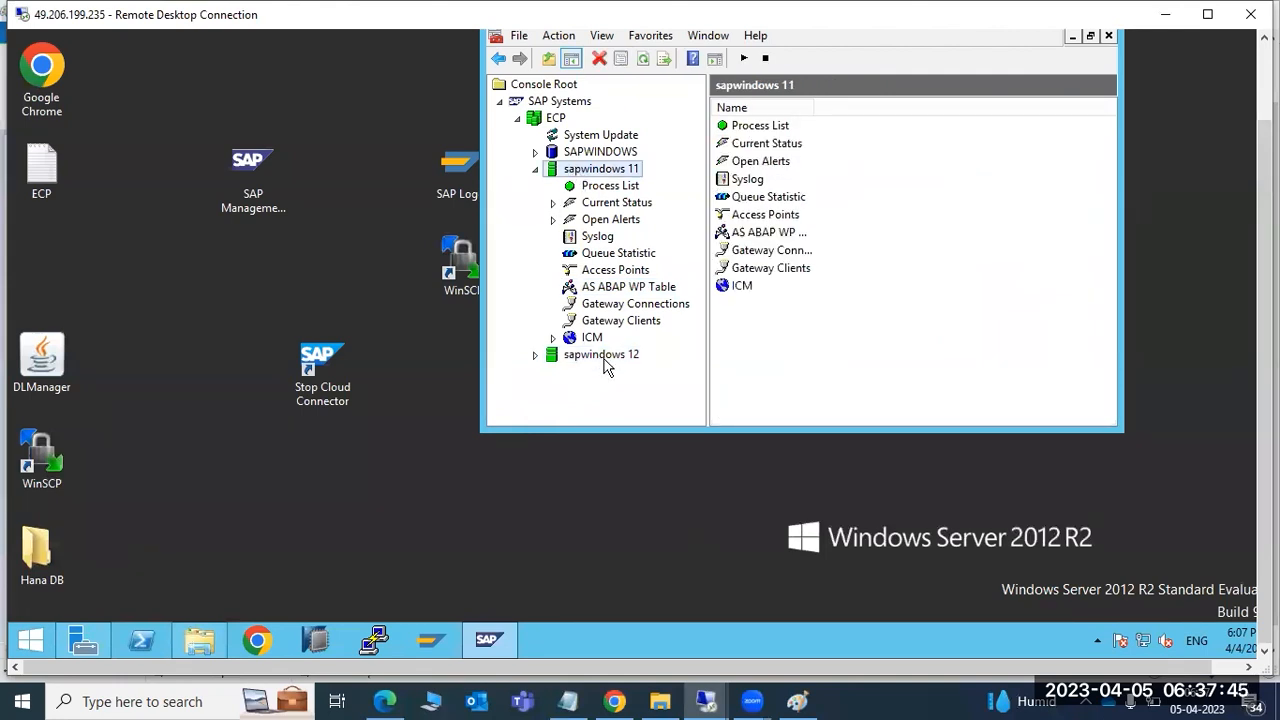
- Return to the remote SUM page, enter 11 as the instance number and continue to the scenario category page
mouse_move(706, 701)
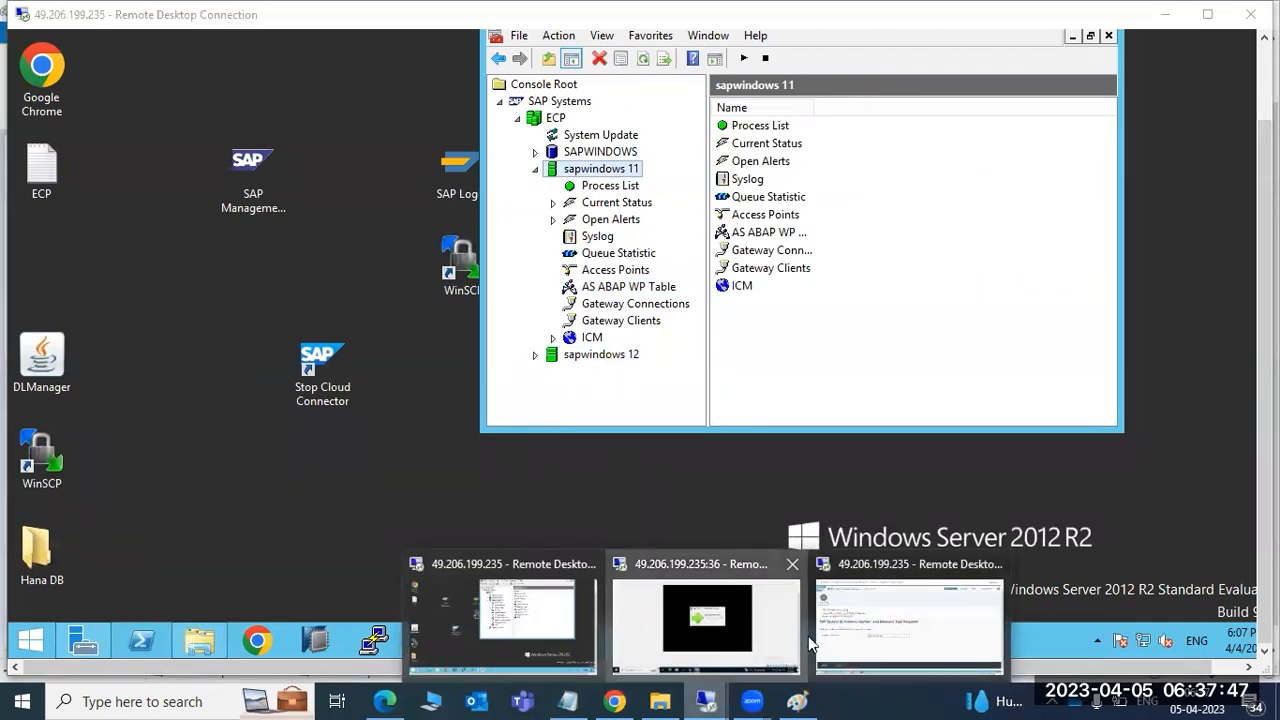
click(747, 601)
click(797, 701)
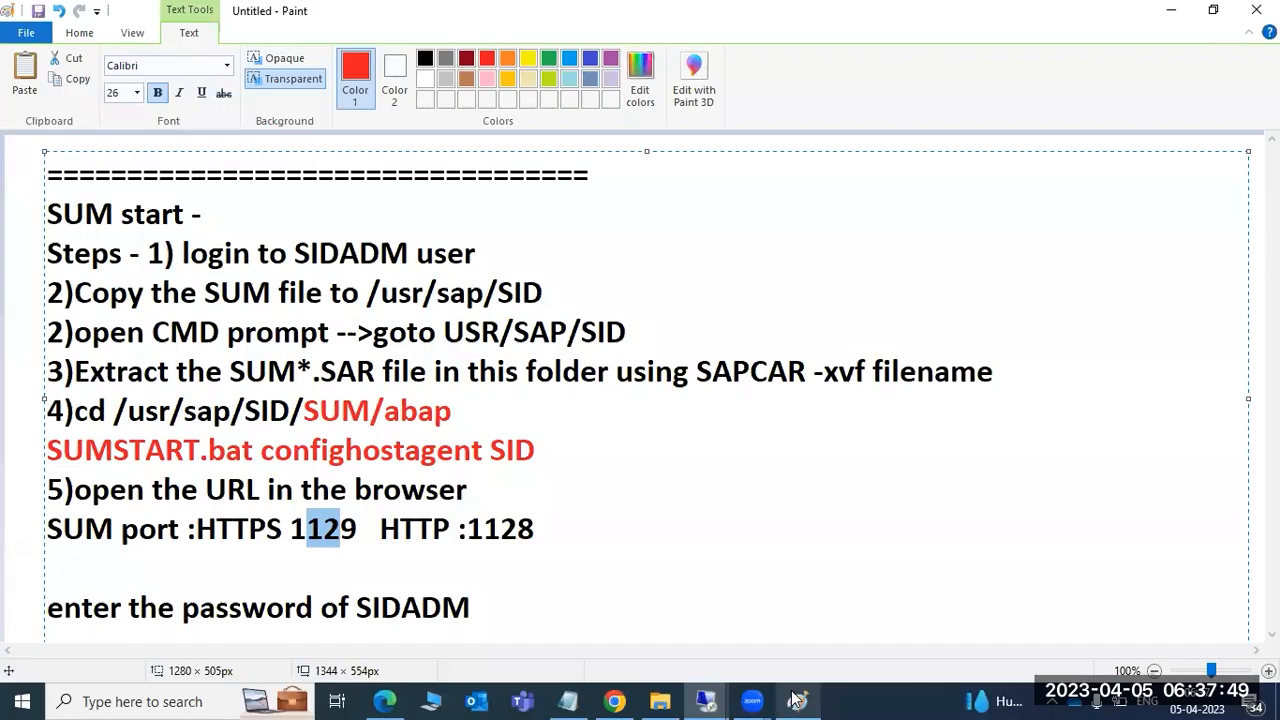
mouse_move(706, 701)
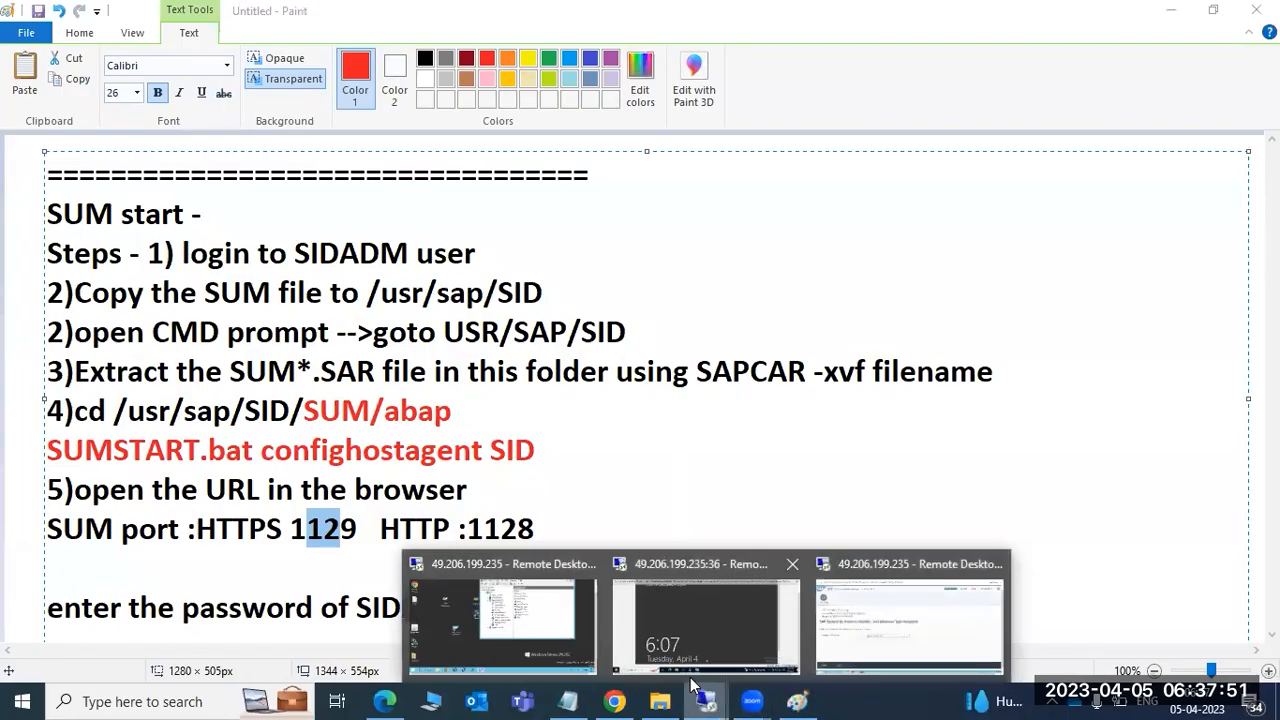
click(939, 579)
text(11)
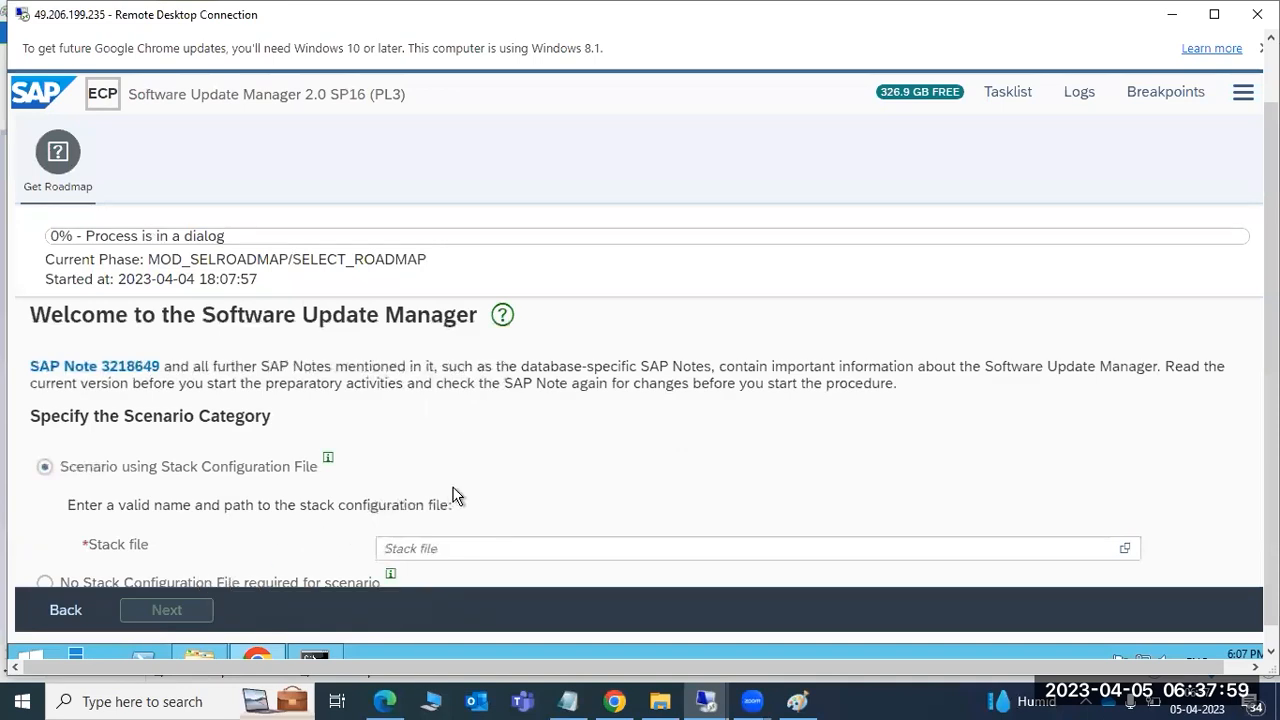
- Look over the SUM welcome page, highlighting the Stack file label, the welcome heading and the Software Update Manager version
scroll(465, 490, down, 1)
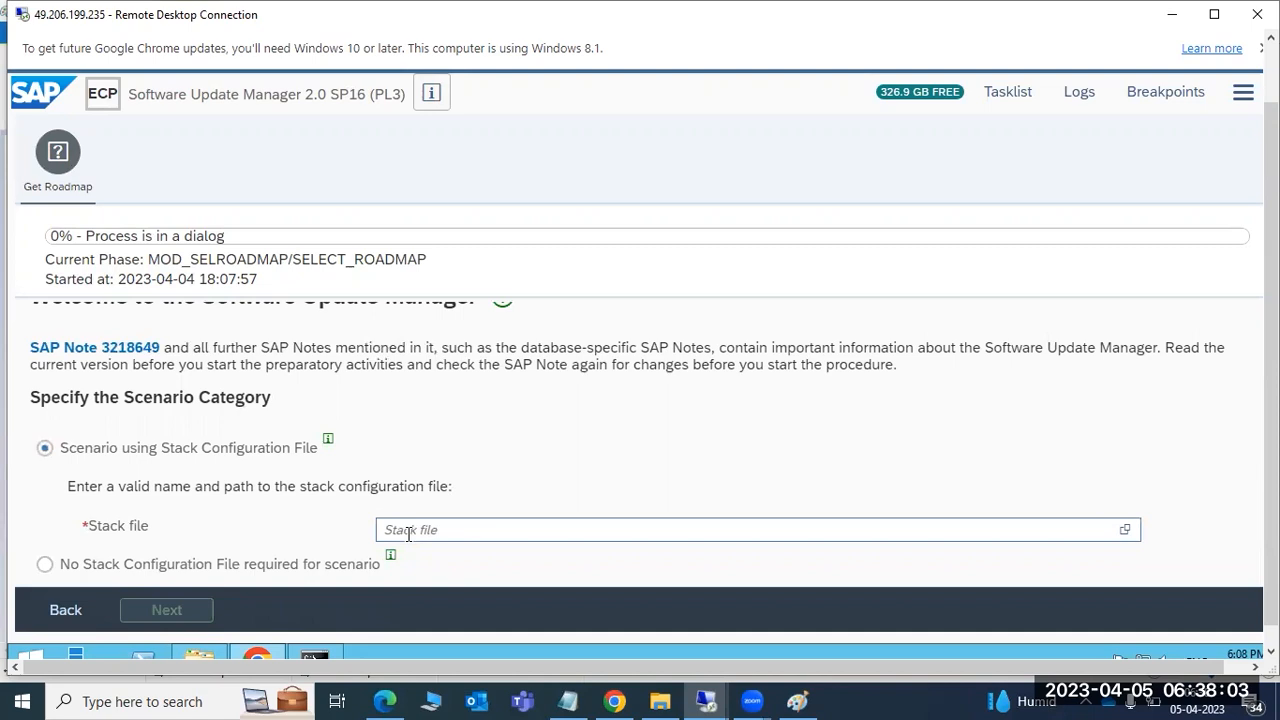
drag(101, 526, 223, 500)
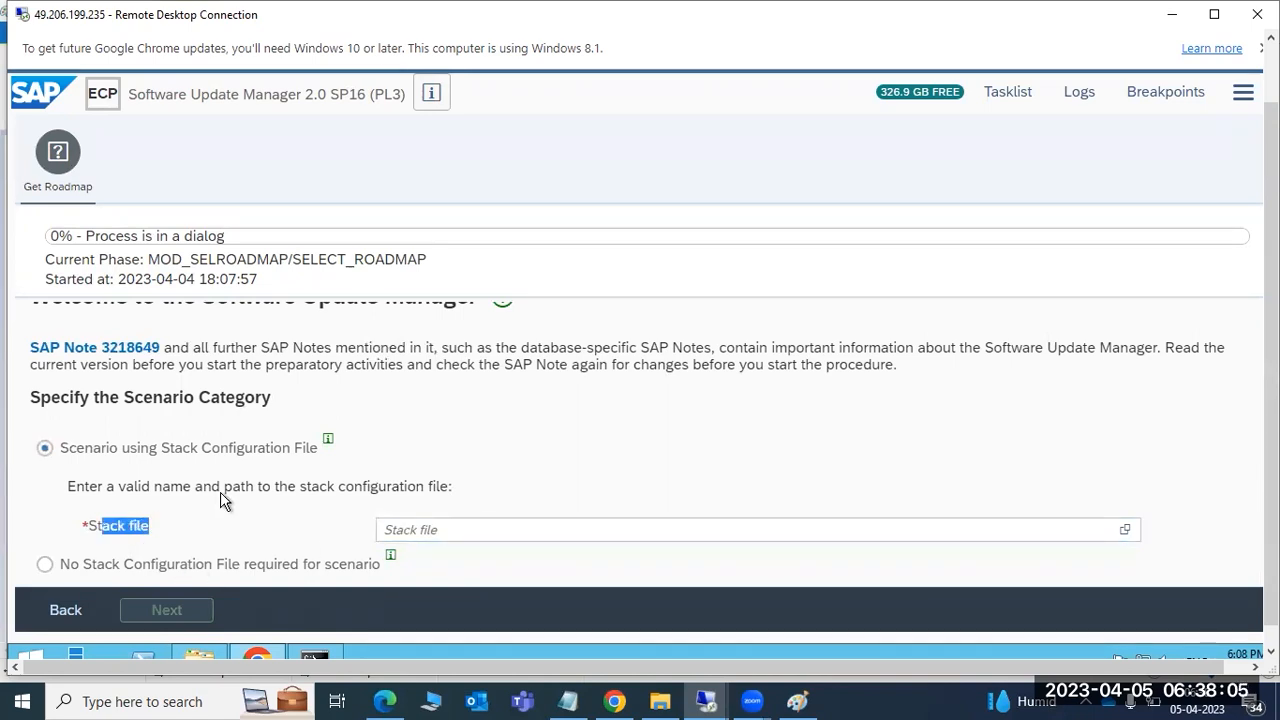
scroll(223, 495, up, 1)
click(198, 314)
drag(198, 314, 479, 315)
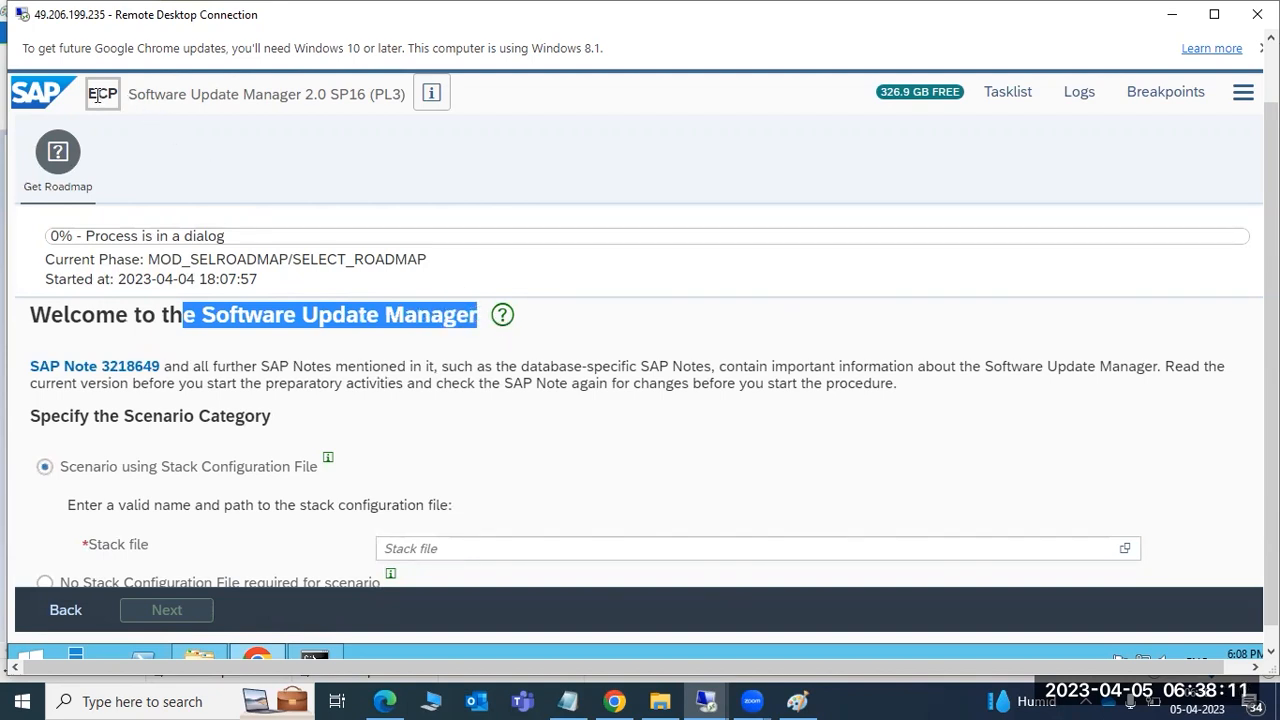
drag(134, 94, 369, 92)
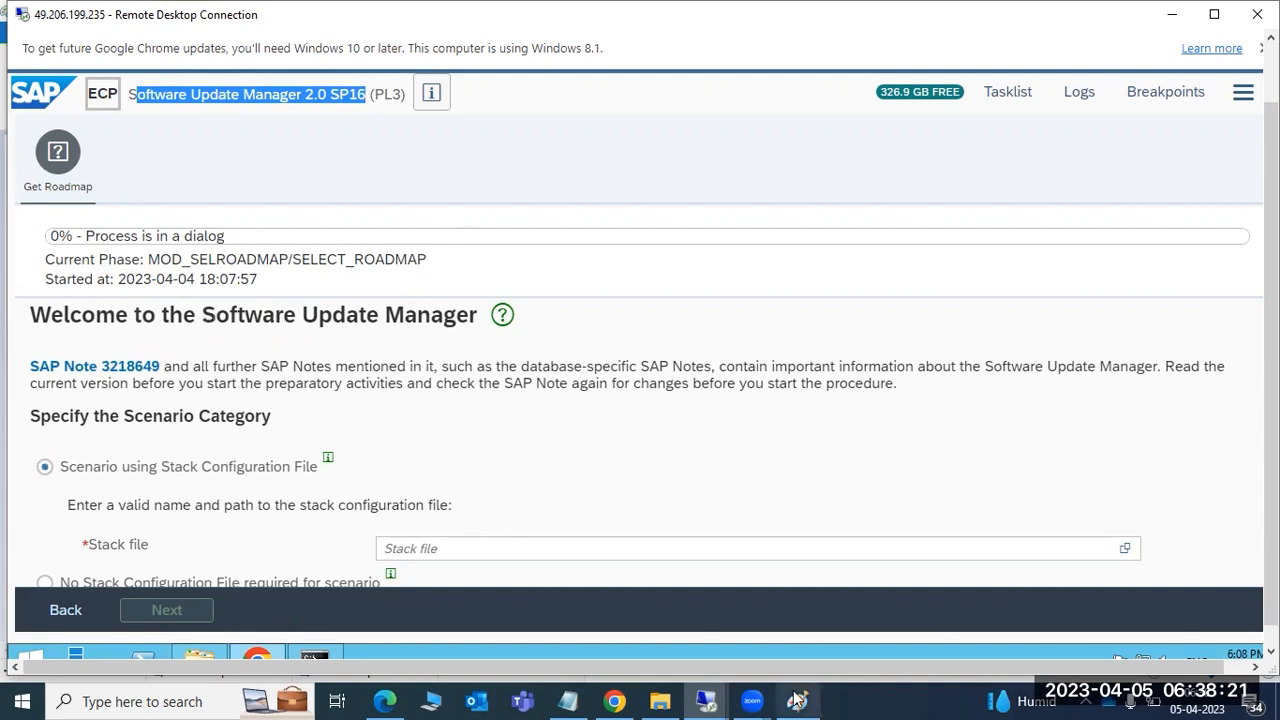
- Open a new Paint window and write the heading "SUM tool -versions" in a large text box
key(alt+Tab)
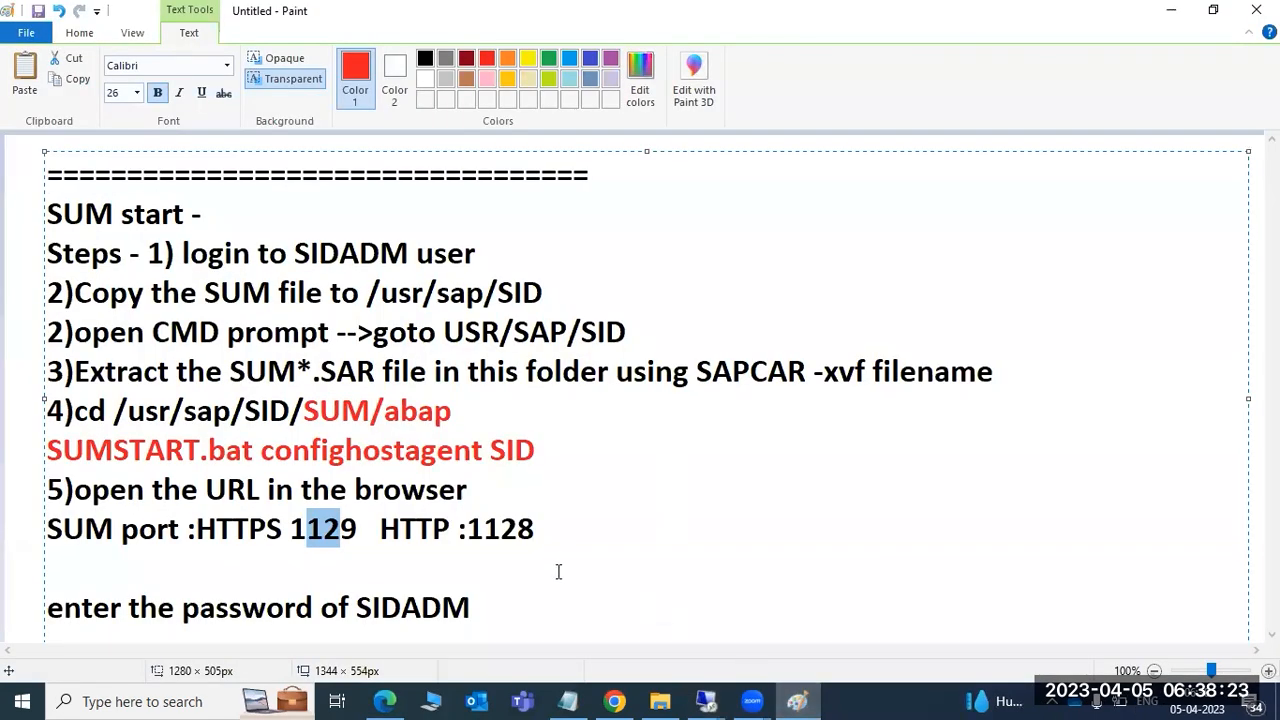
click(99, 690)
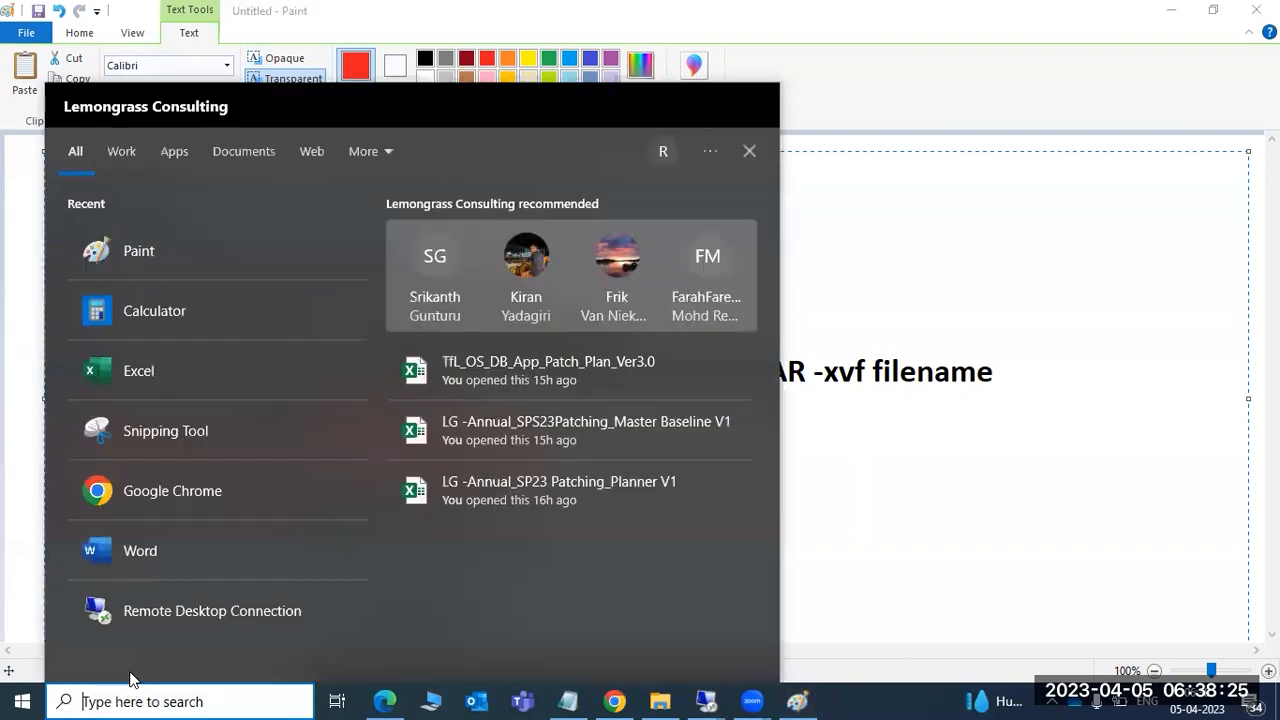
click(152, 263)
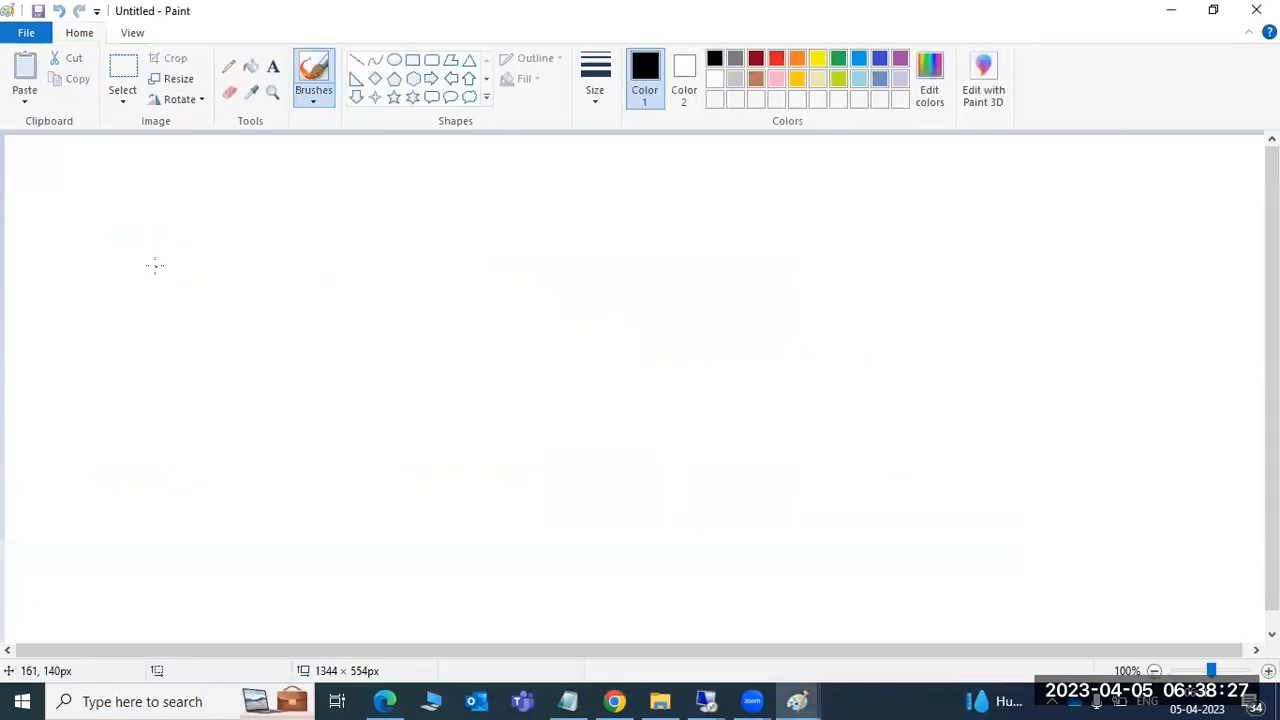
click(273, 66)
mouse_move(59, 157)
mouse_down()
mouse_move(740, 324)
mouse_move(1094, 438)
mouse_move(1190, 608)
mouse_up()
text(SUM tool  -)
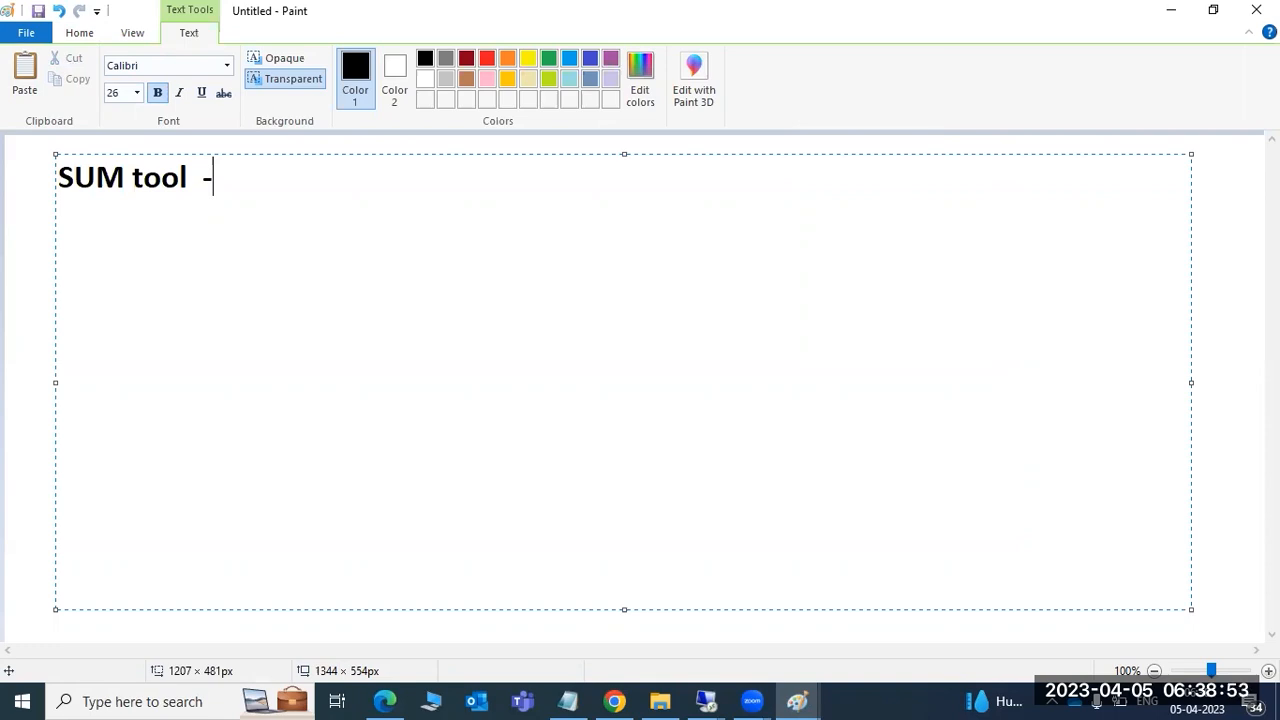
key(Return)
text(SU)
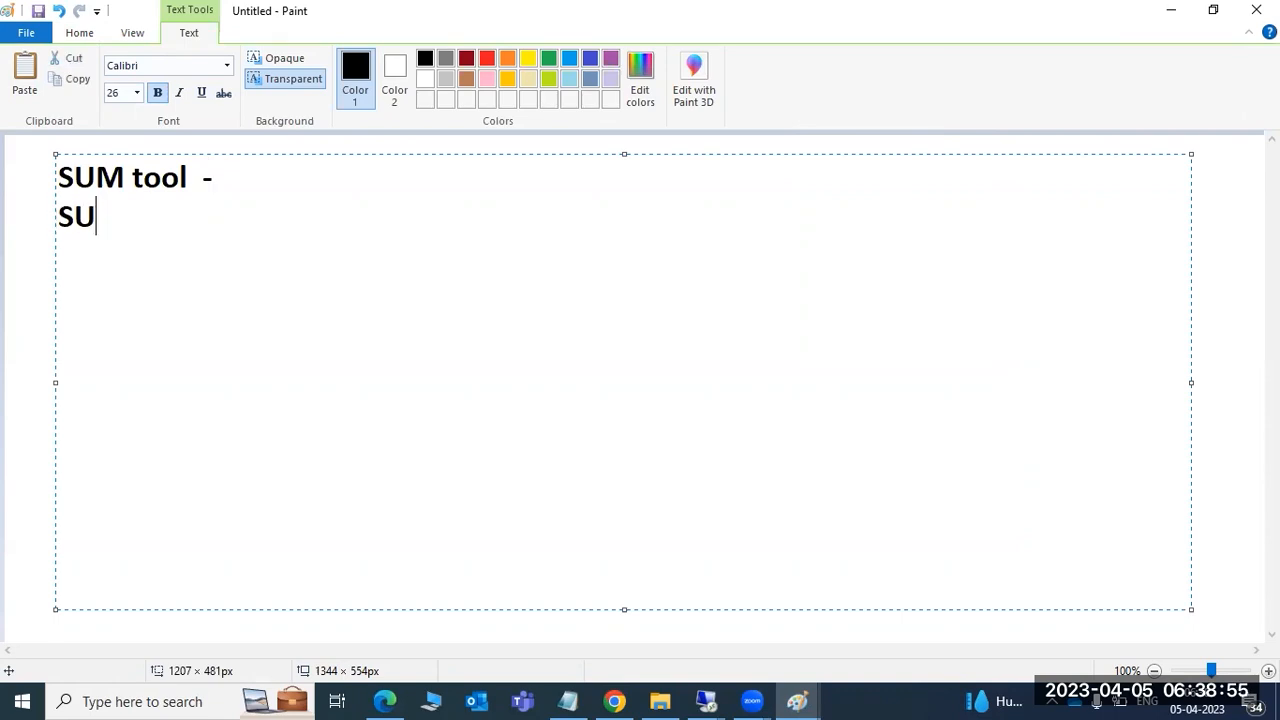
key(BackSpace)
key(BackSpace)
key(BackSpace)
text(versions)
- Below the heading, after a blank line, add the lines "SUM1.0: NW 7.5 below" and "SUM2.0"
key(Return)
key(Return)
text(SUM1.0)
key(Return)
text(SUM2.0)
key(Up)
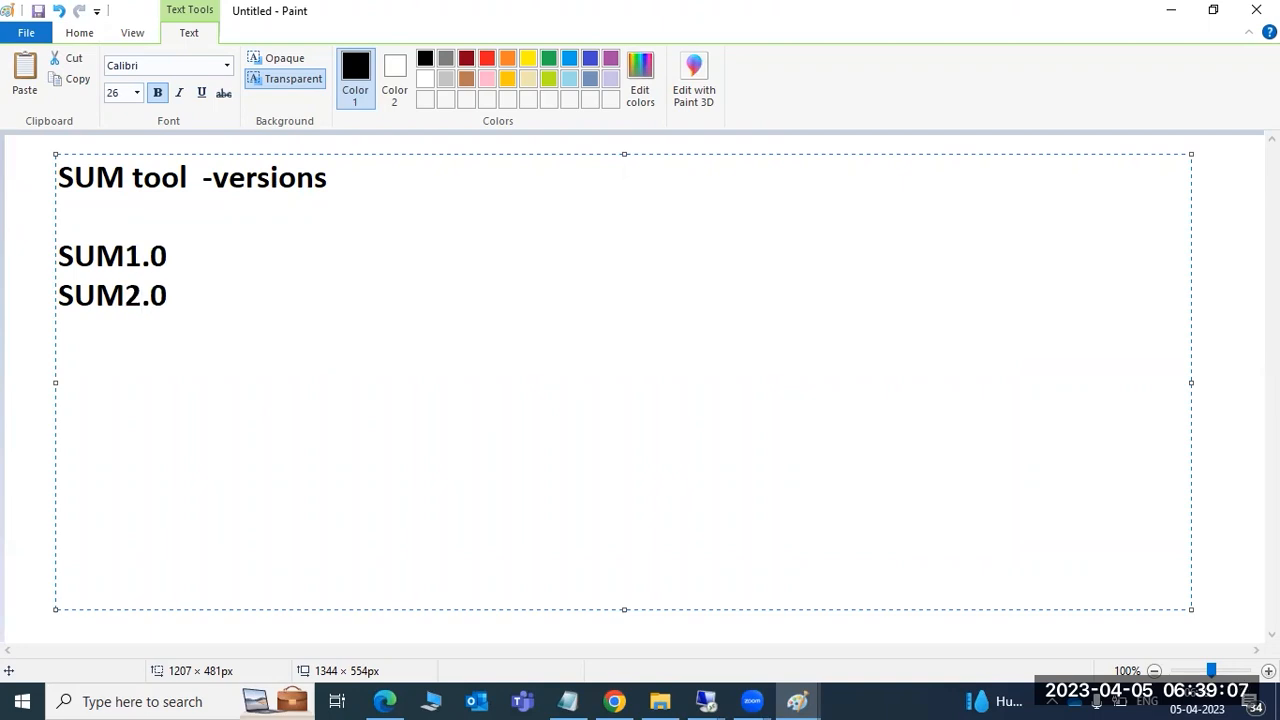
text(: NW 7.5 below)
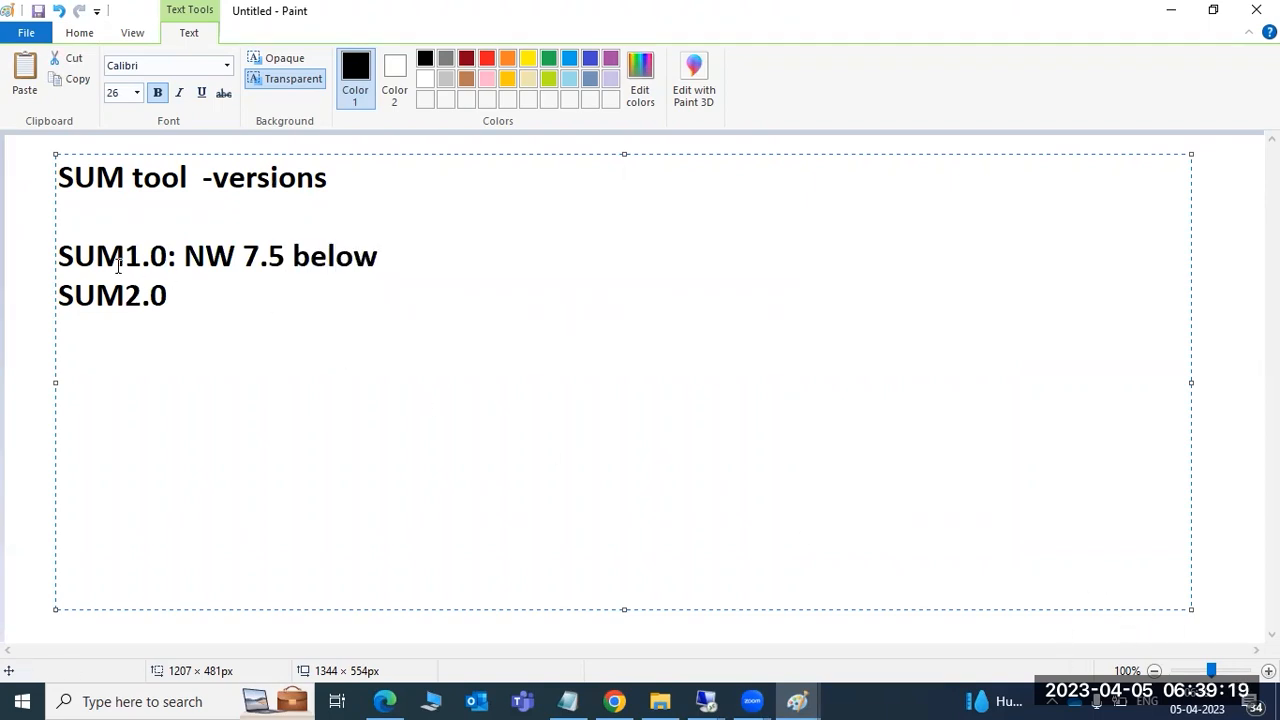
- Complete the SUM2.0 line so it reads "SUM2.0:NW 7.5 or + above"
click(198, 292)
text(:NW 7.5 ab)
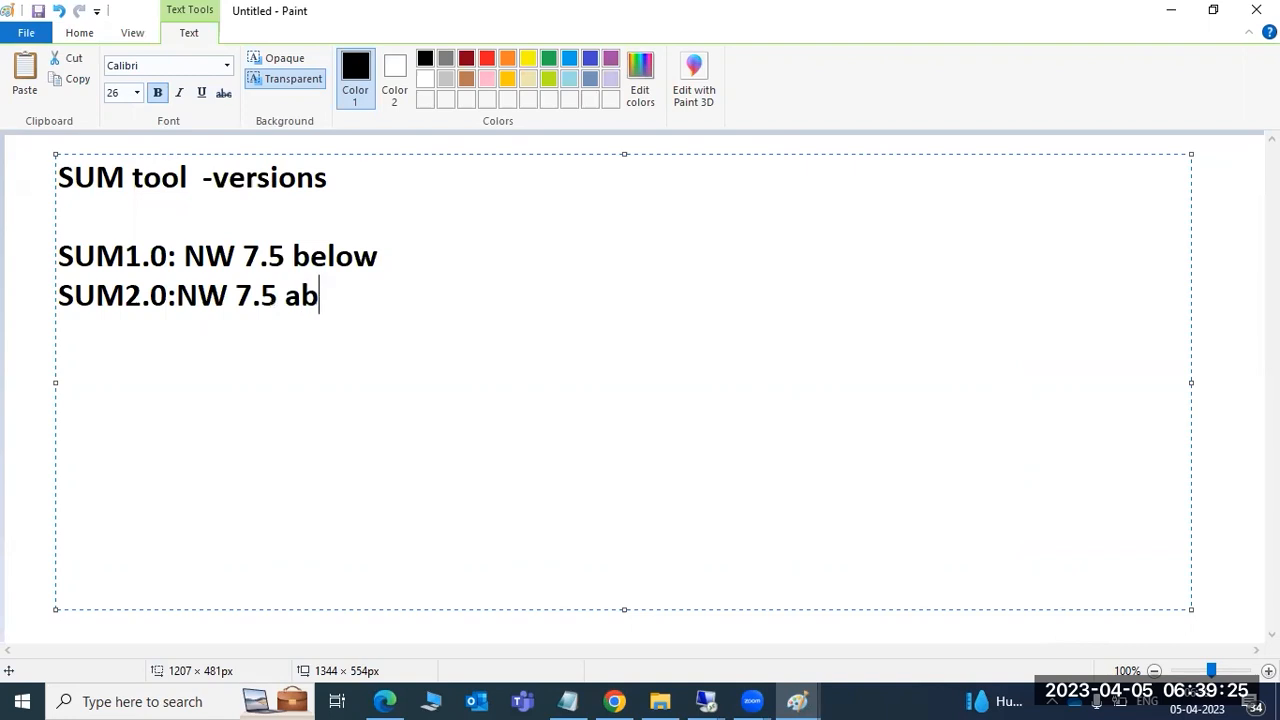
text(ove)
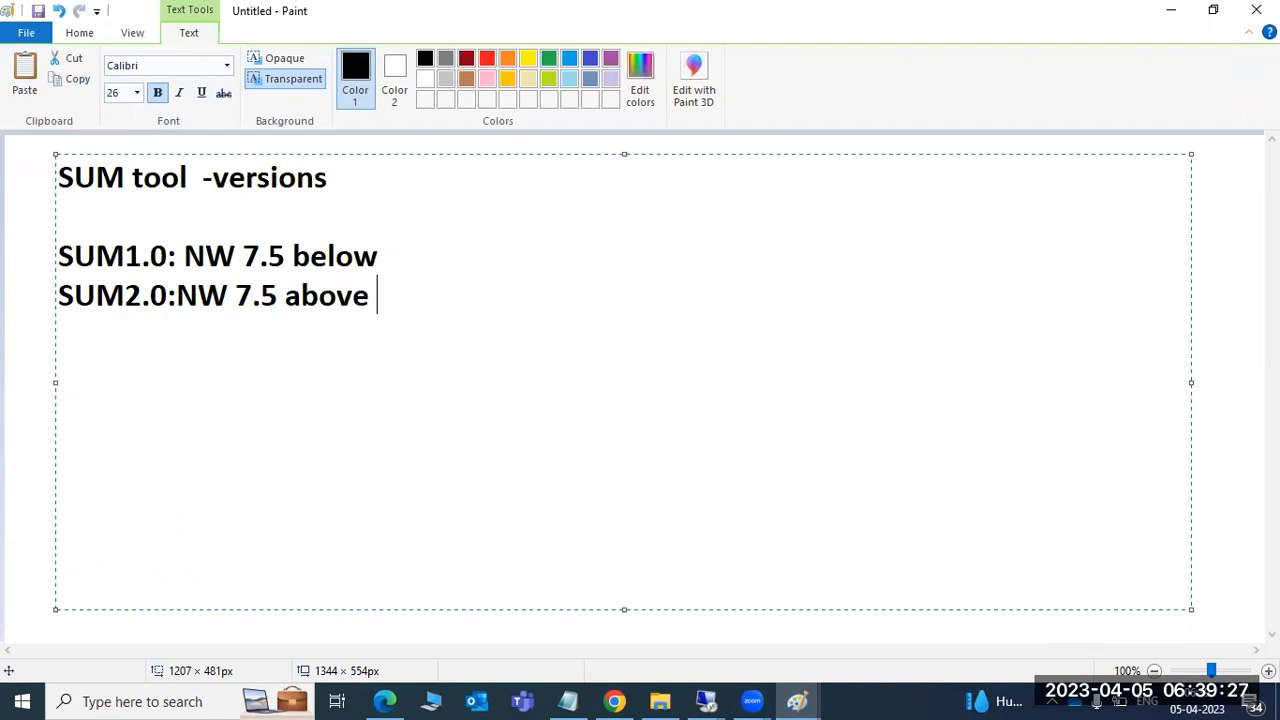
click(279, 297)
text(or +)
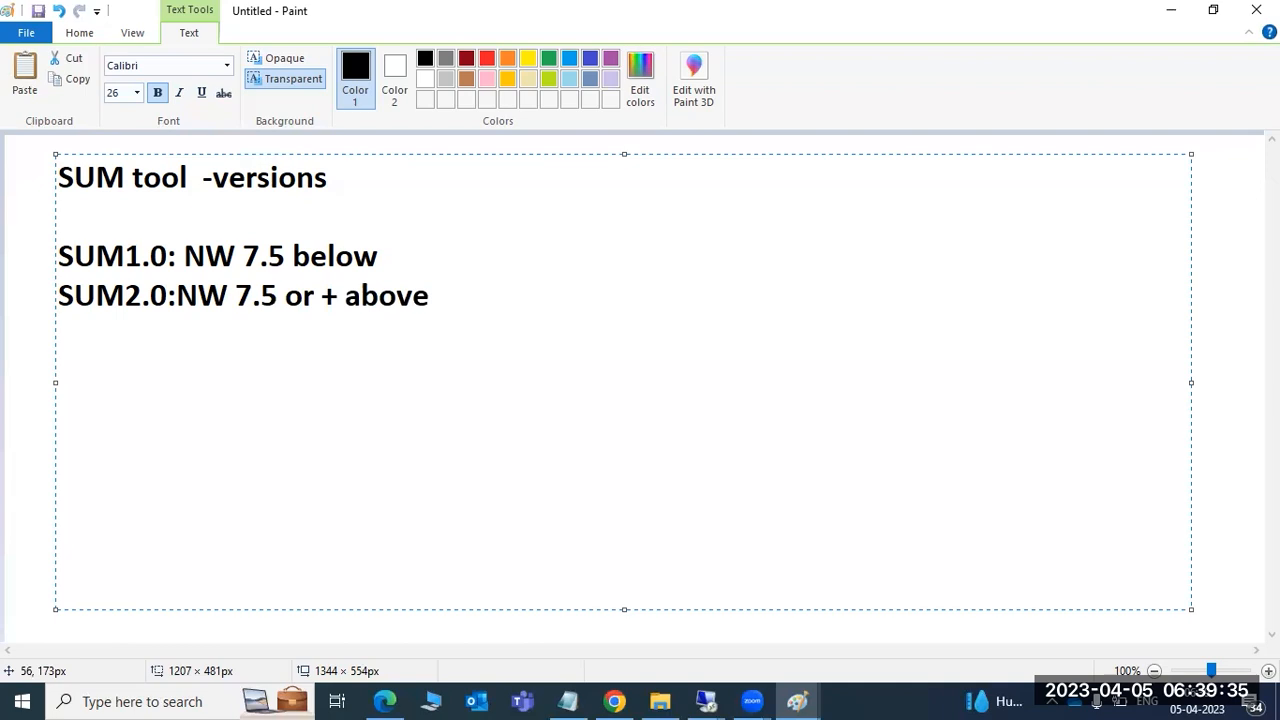
- Review the SUM2.0 line in the Paint notes, highlighting the version name and its NetWeaver release range
click(100, 296)
drag(118, 291, 150, 296)
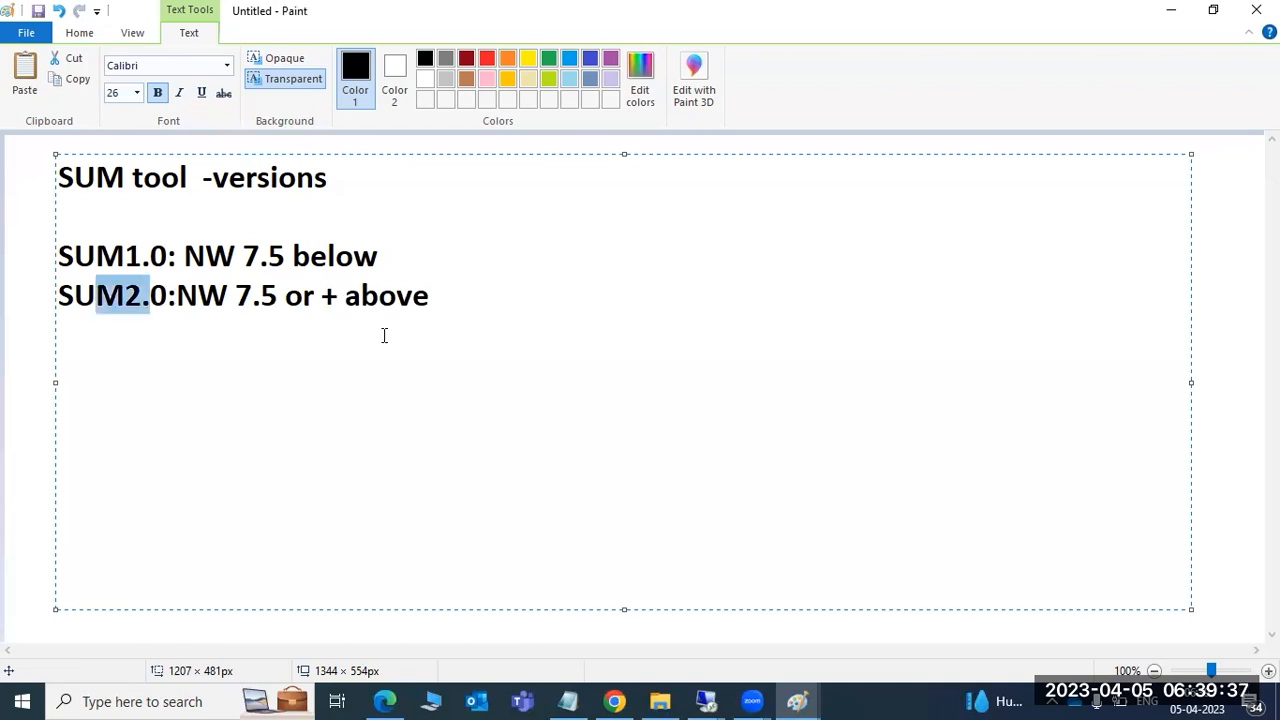
drag(237, 298, 347, 305)
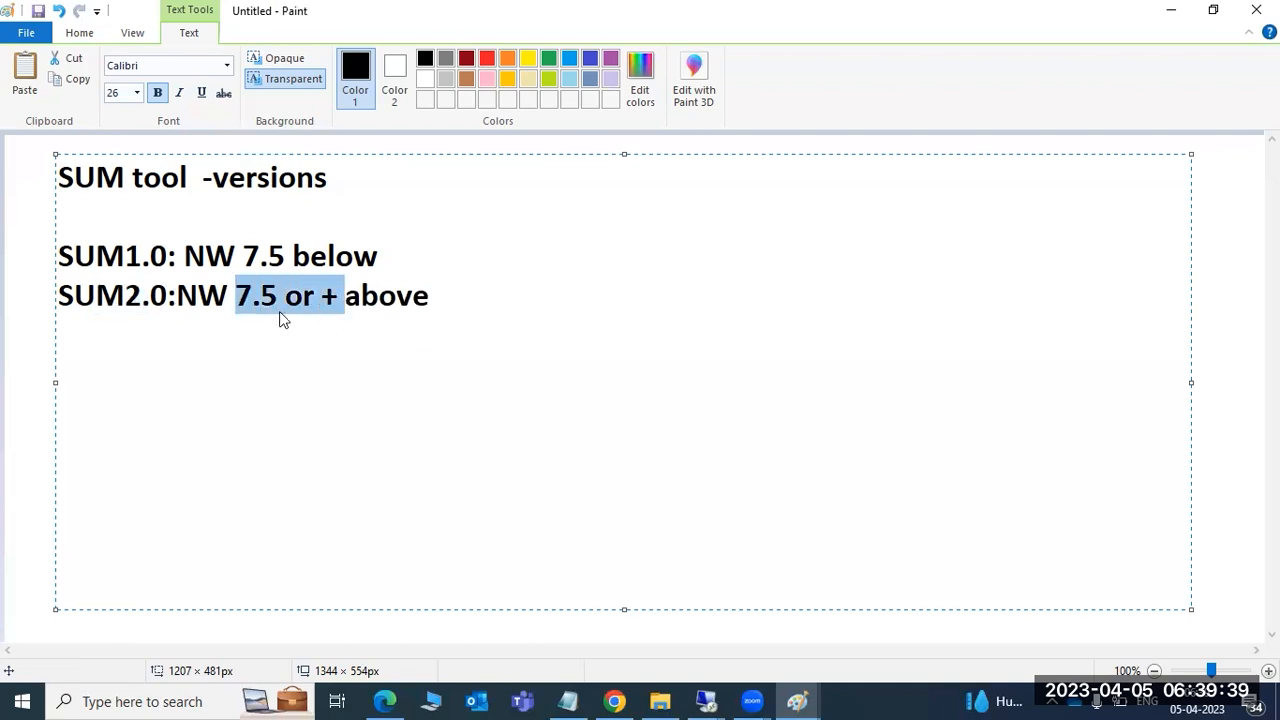
drag(100, 294, 420, 324)
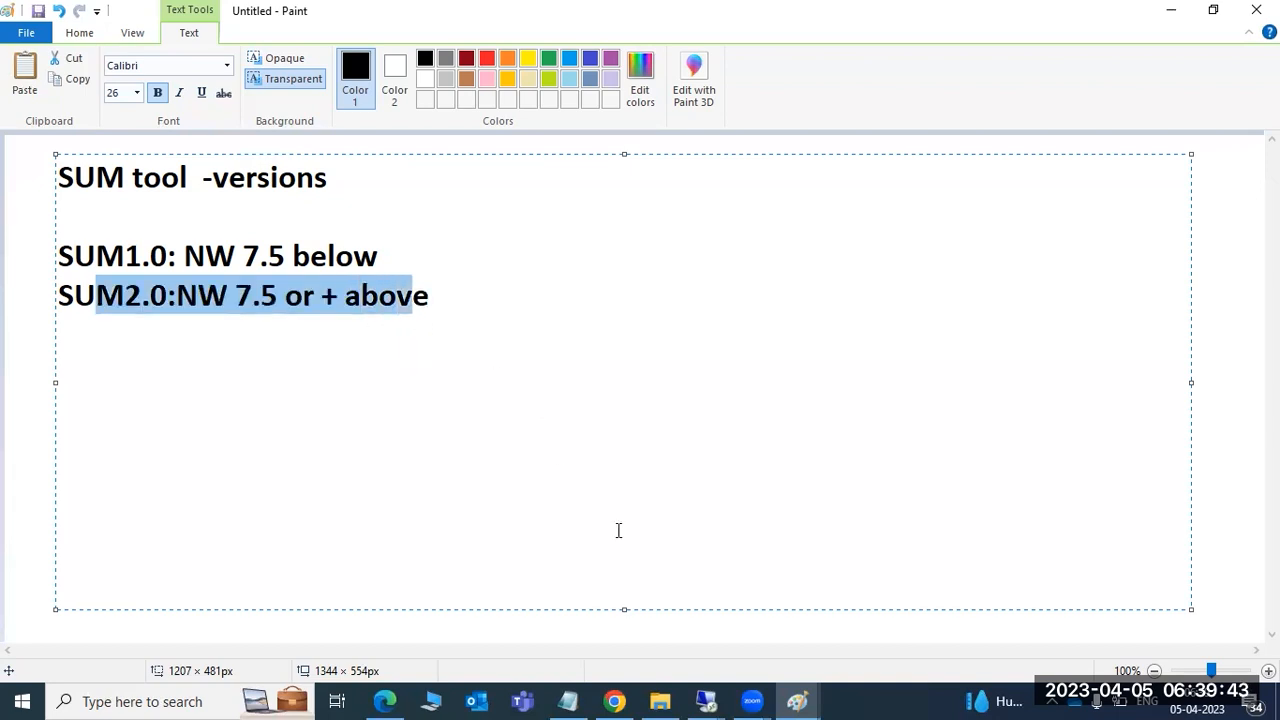
- Return to the remote server and select the archive SUM20SP16_3-80002458.SAR in C:\usr\sap\ECP to examine its version naming
mouse_move(722, 698)
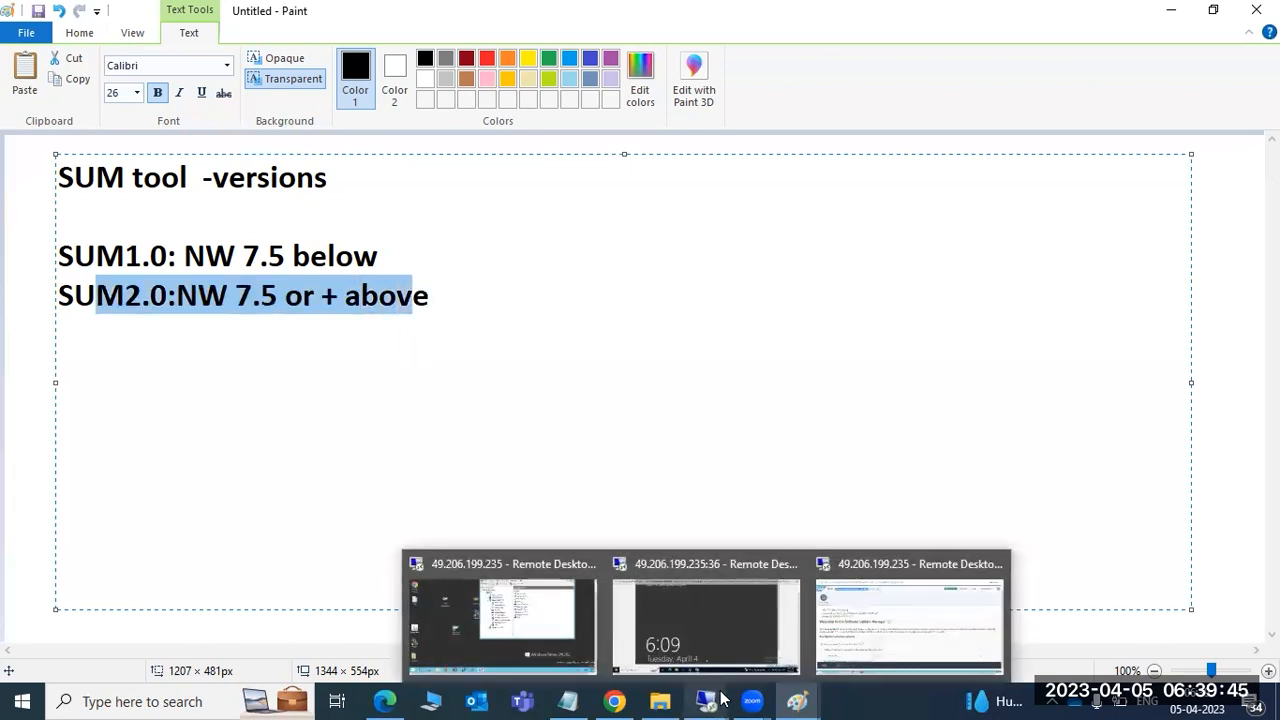
click(911, 619)
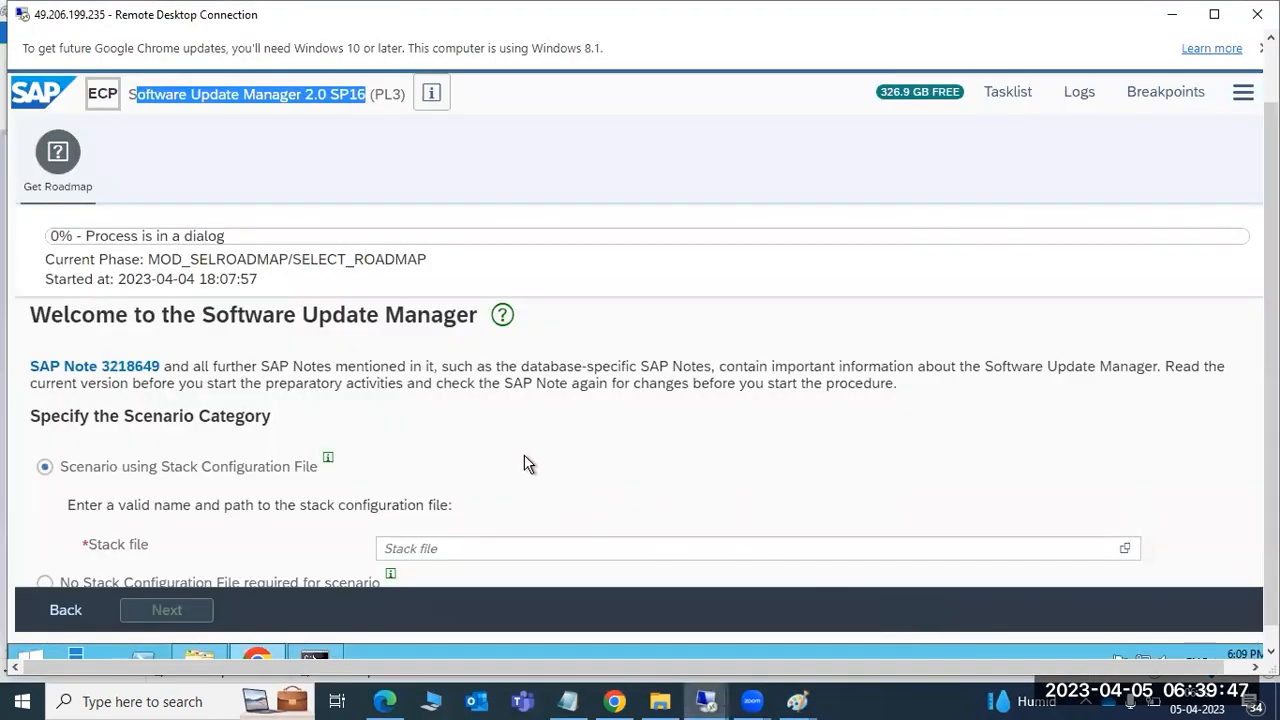
scroll(503, 442, down, 1)
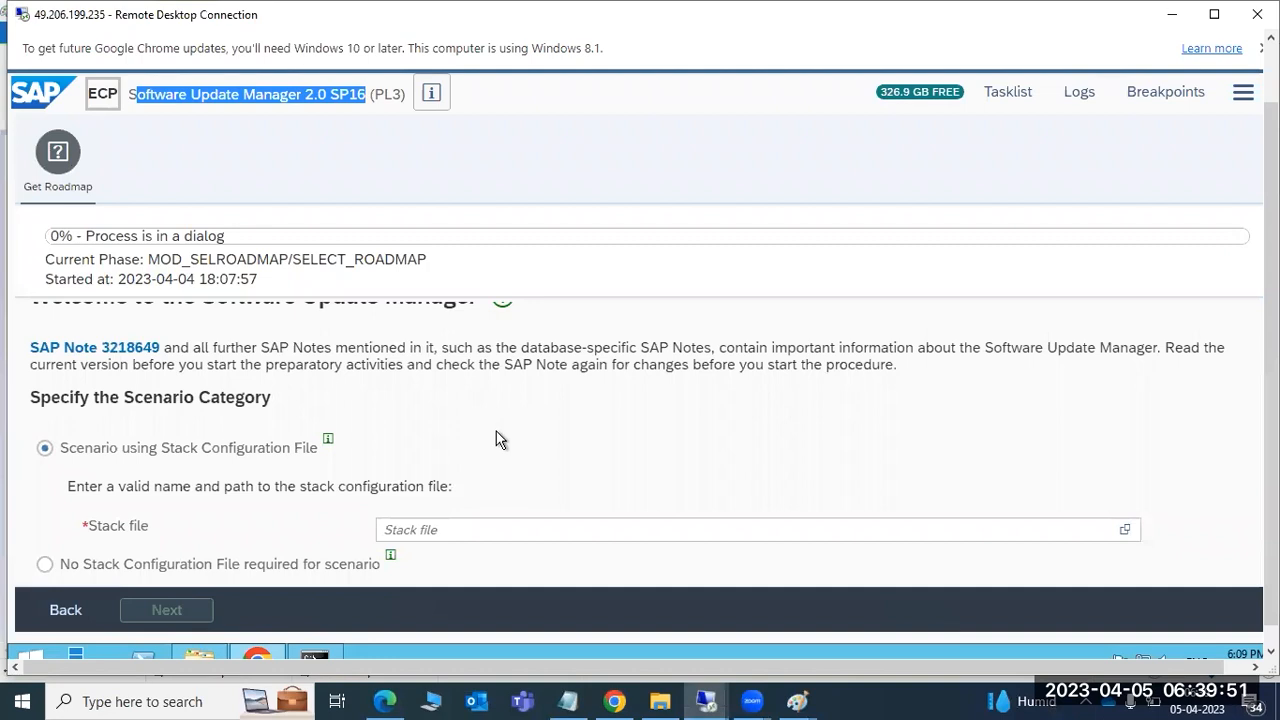
click(195, 658)
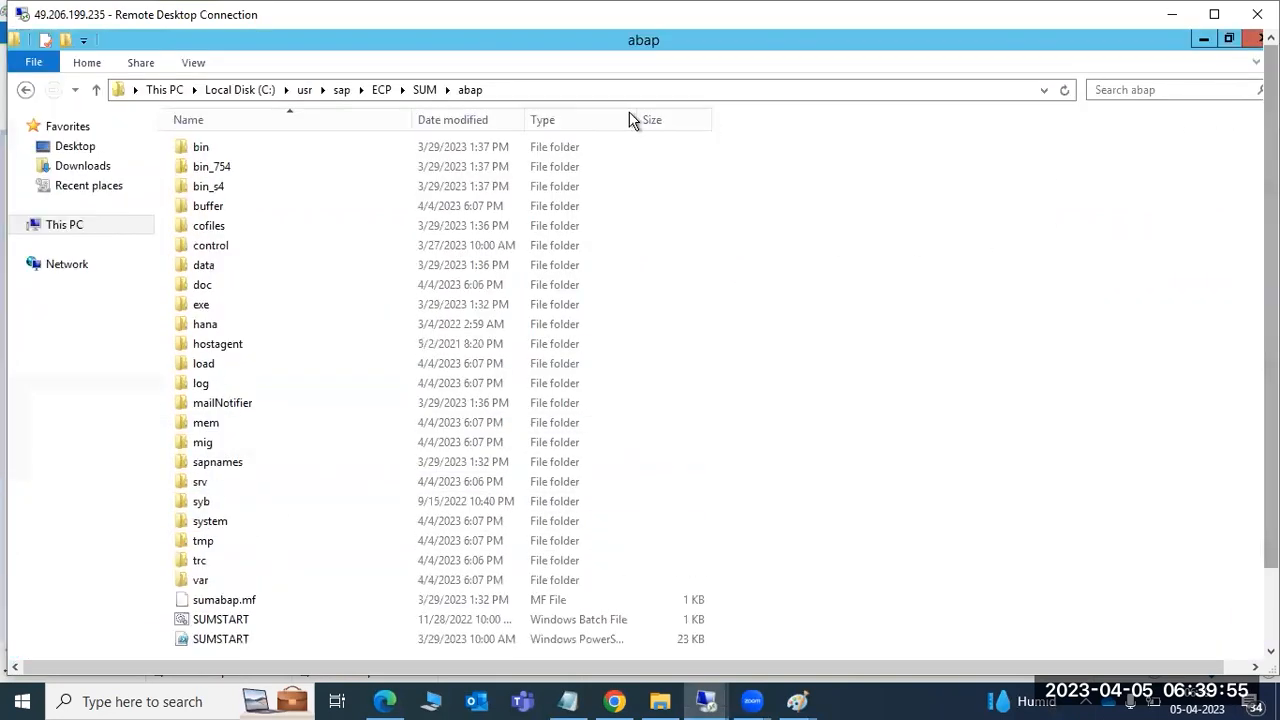
click(378, 93)
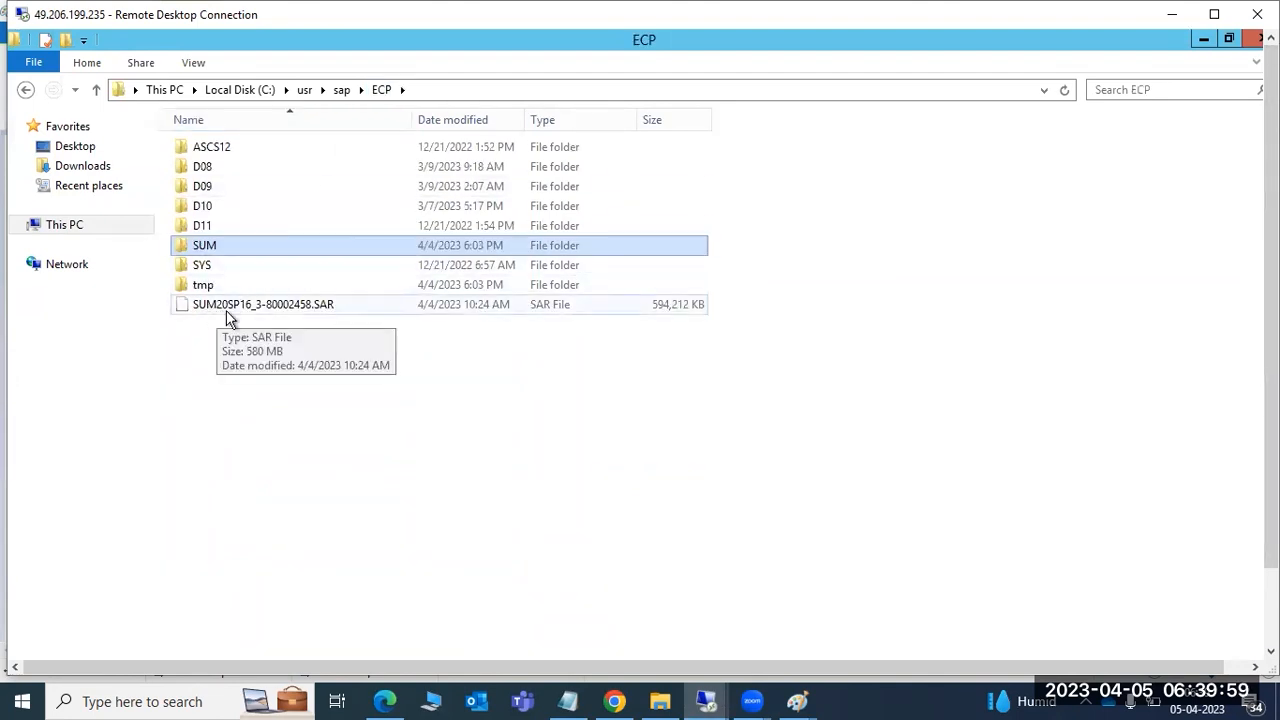
click(249, 314)
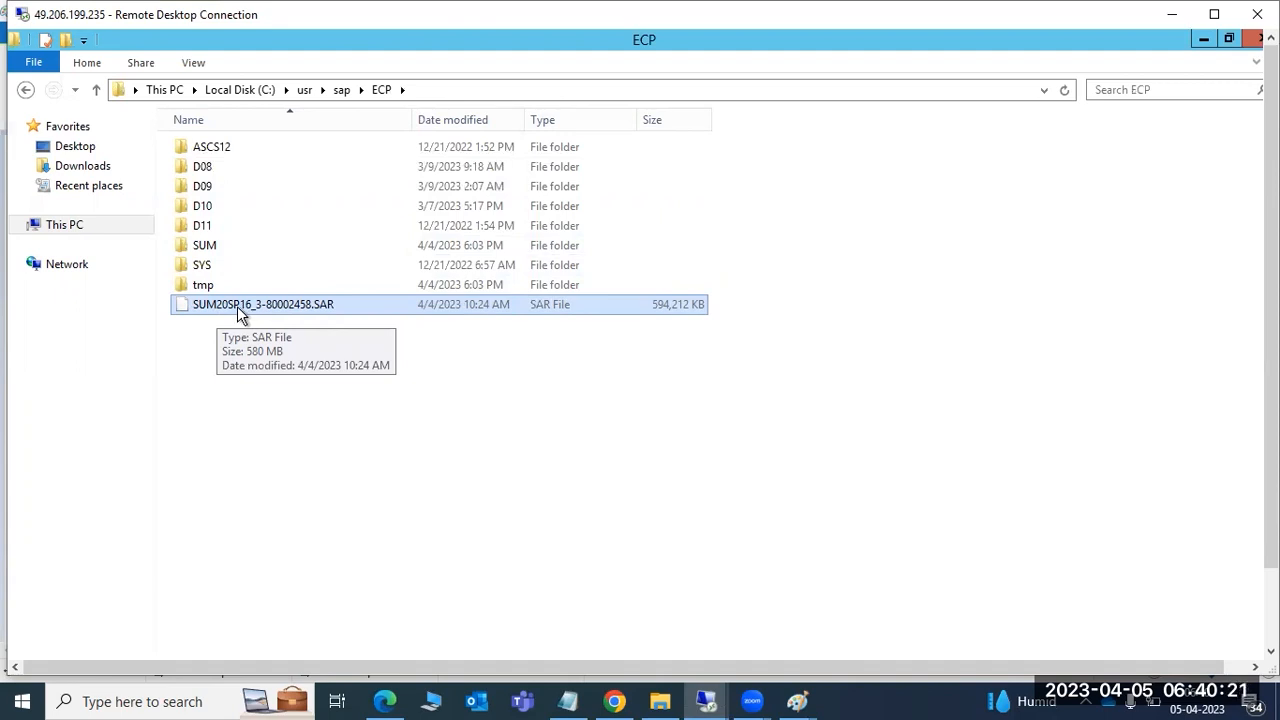
- Check the SUM version notes in Paint against the archive SUM20SP16_3-80002458.SAR in the remote server's ECP folder
click(800, 701)
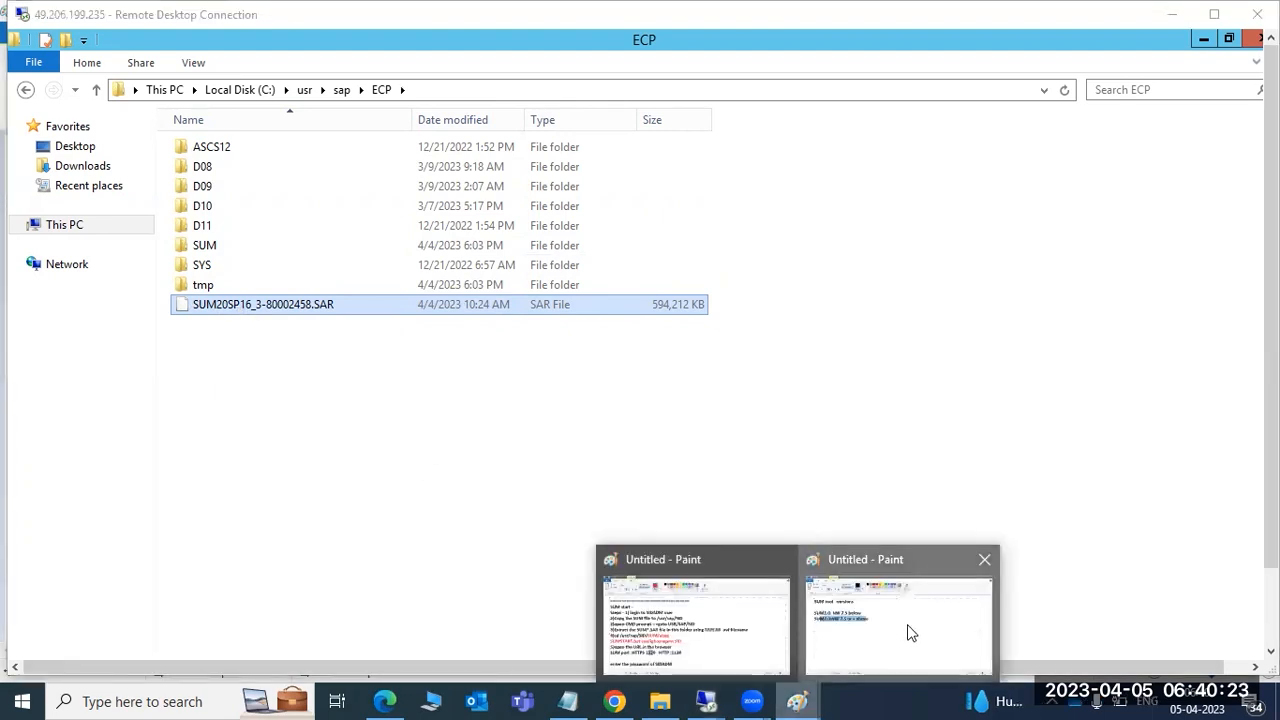
click(910, 632)
mouse_move(783, 690)
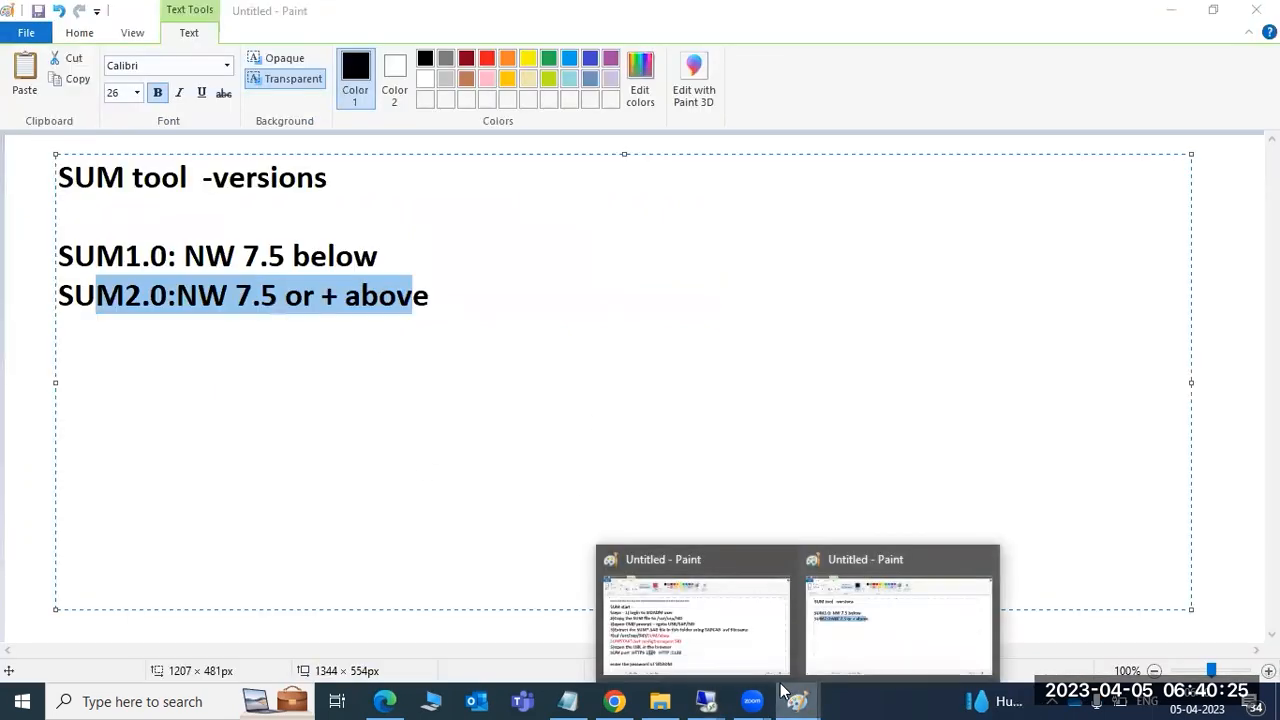
mouse_move(706, 701)
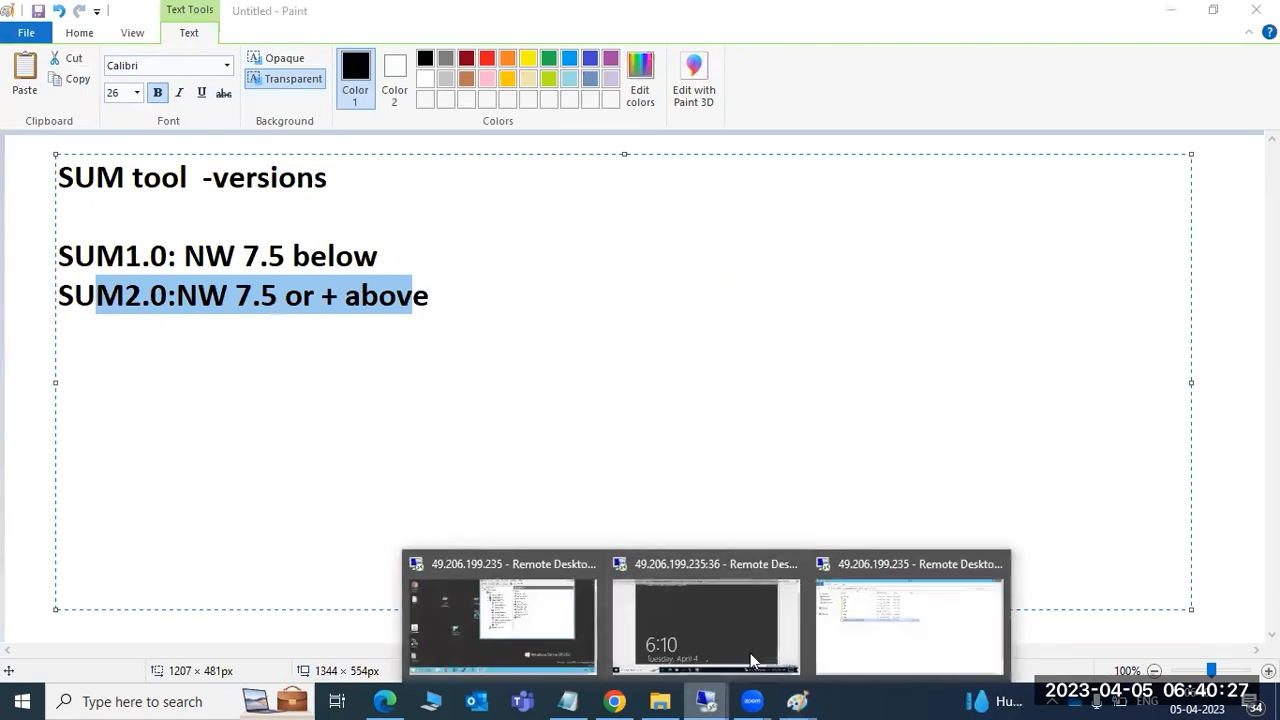
click(900, 617)
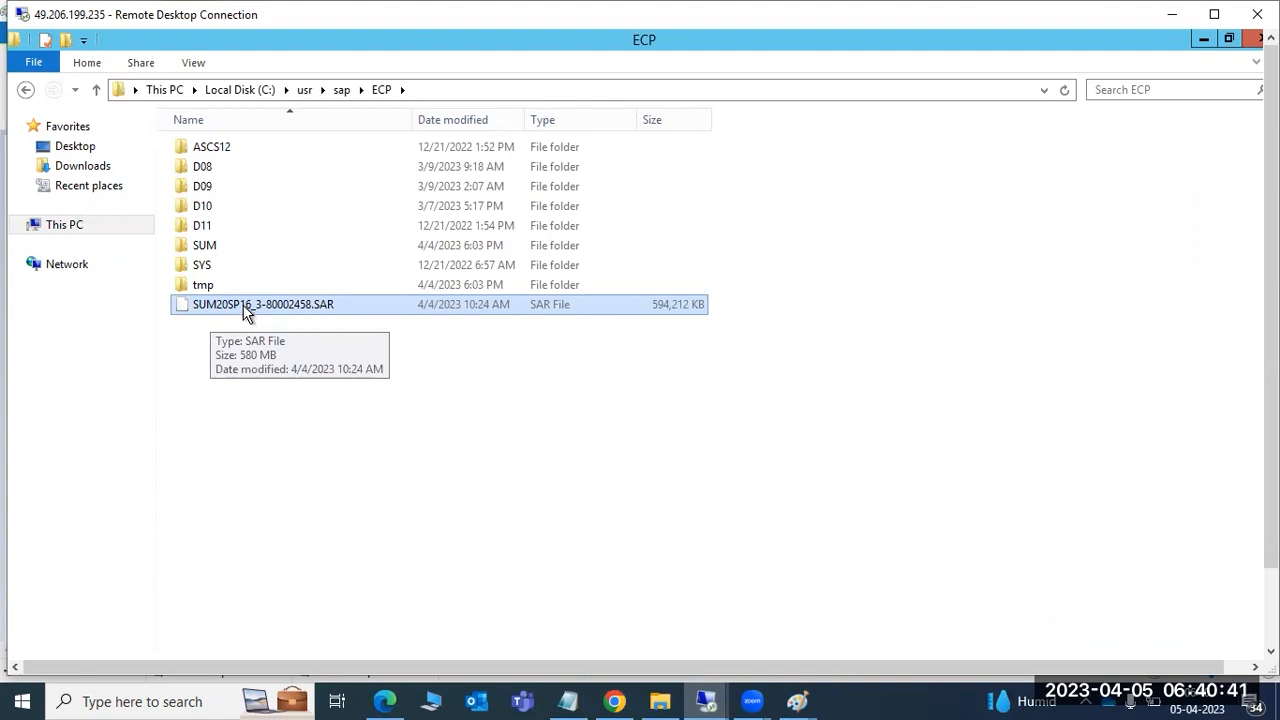
- Switch to the SUM start notes in Paint and review the HTTPS port, SUMSTART.bat command and SAR extraction lines
click(797, 701)
click(754, 654)
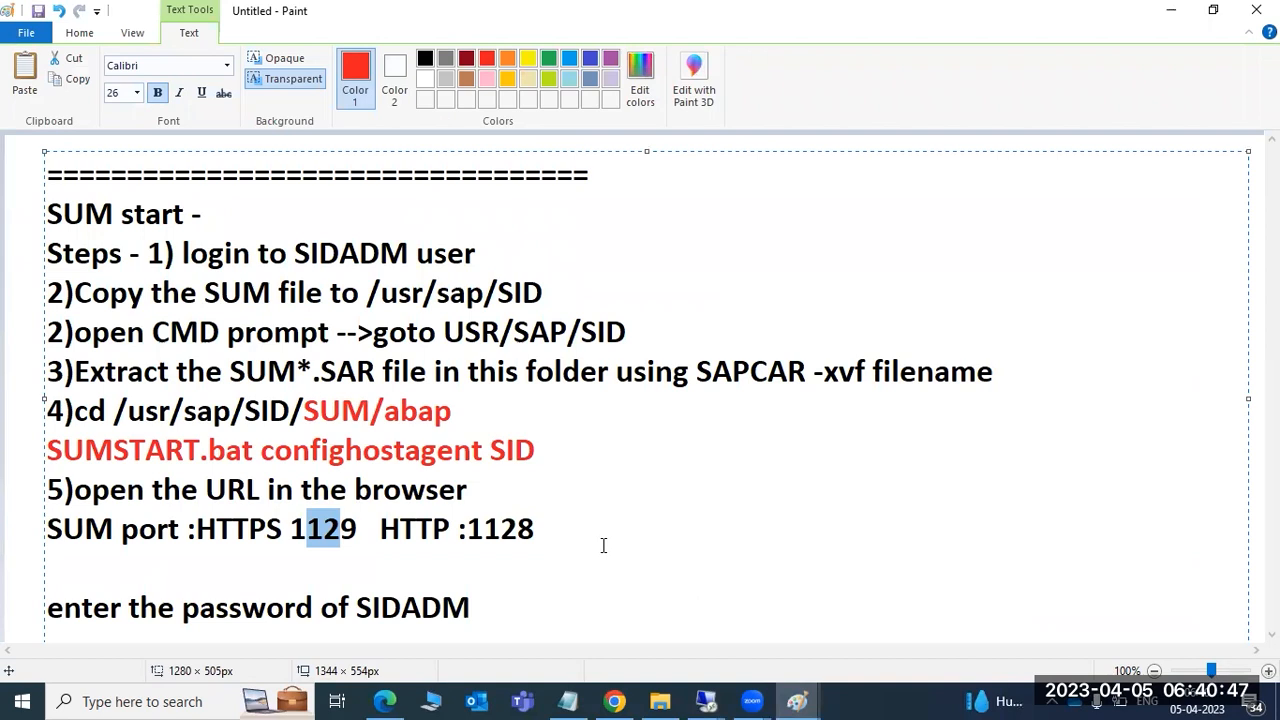
drag(238, 529, 283, 529)
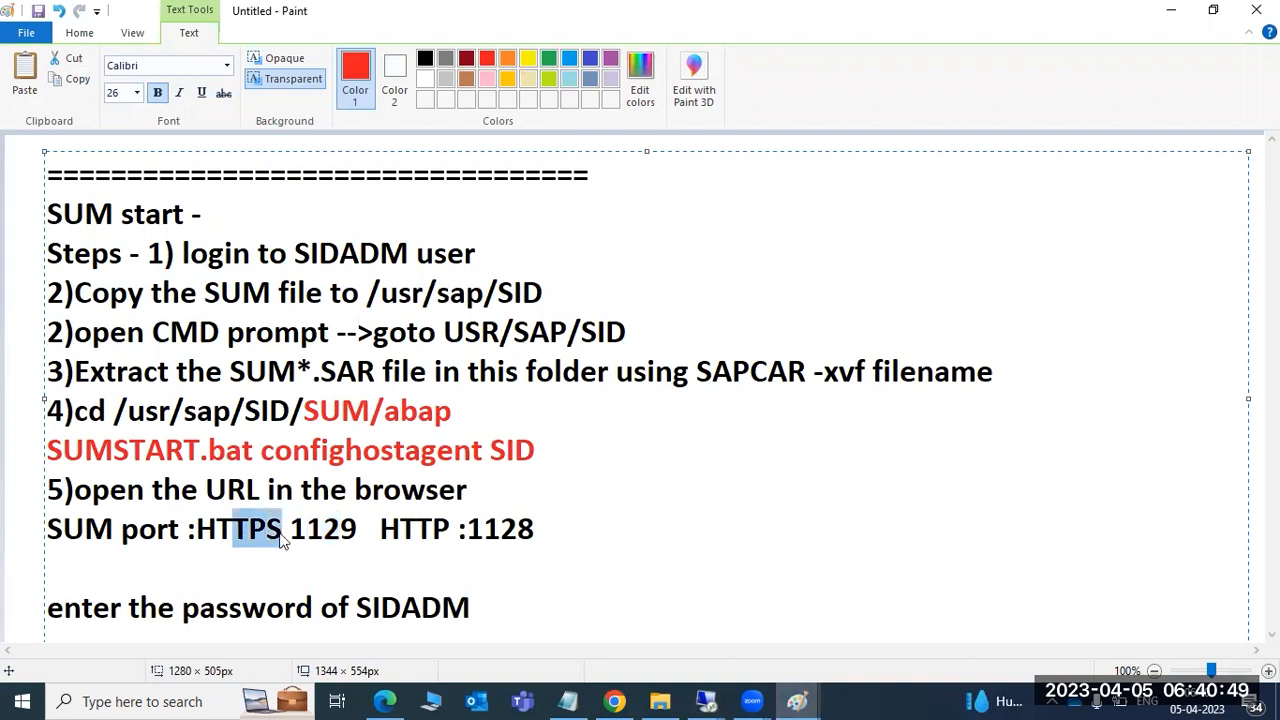
drag(113, 450, 185, 452)
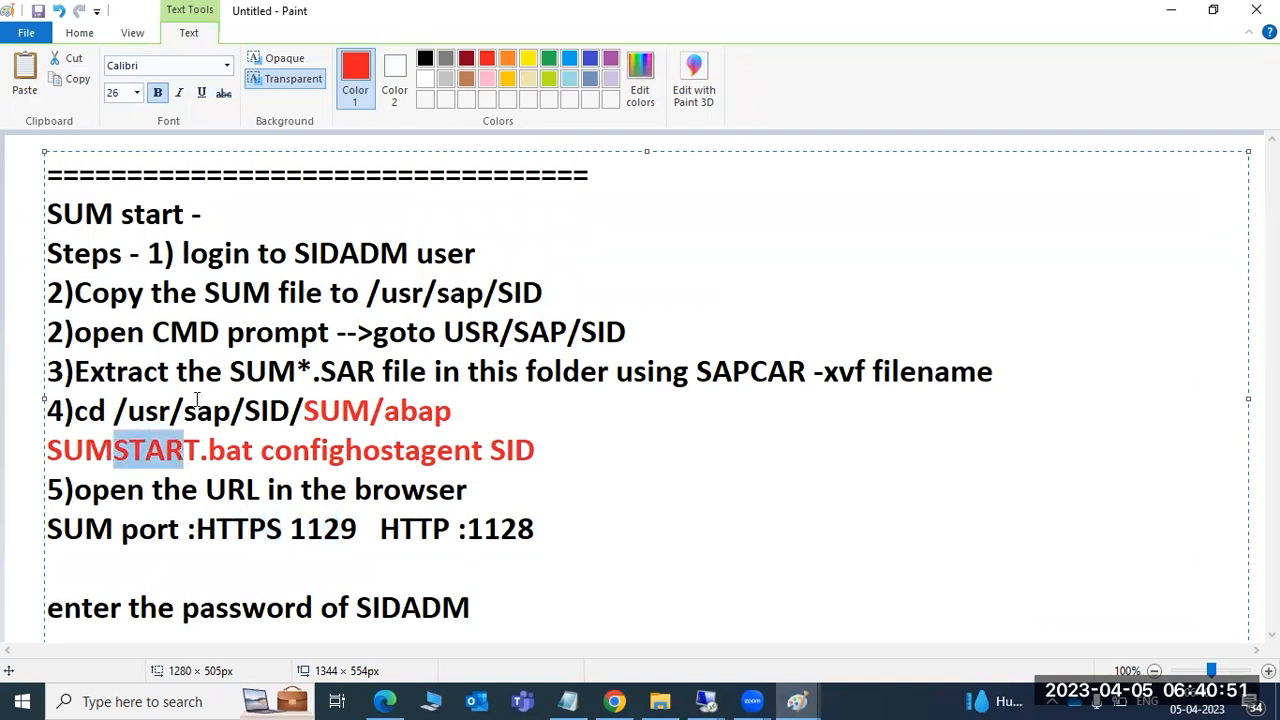
drag(177, 371, 222, 372)
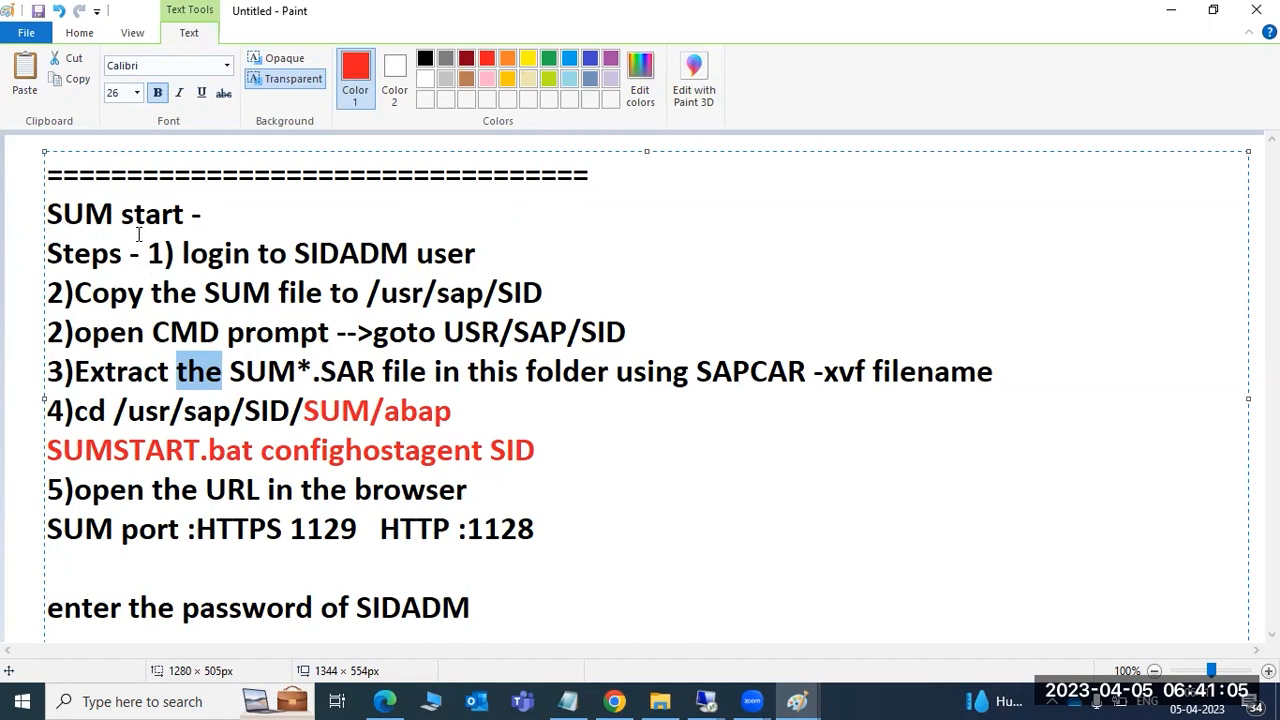
- Return to the Software Update Manager page in the remote server's browser and examine the scenario category options
mouse_move(702, 700)
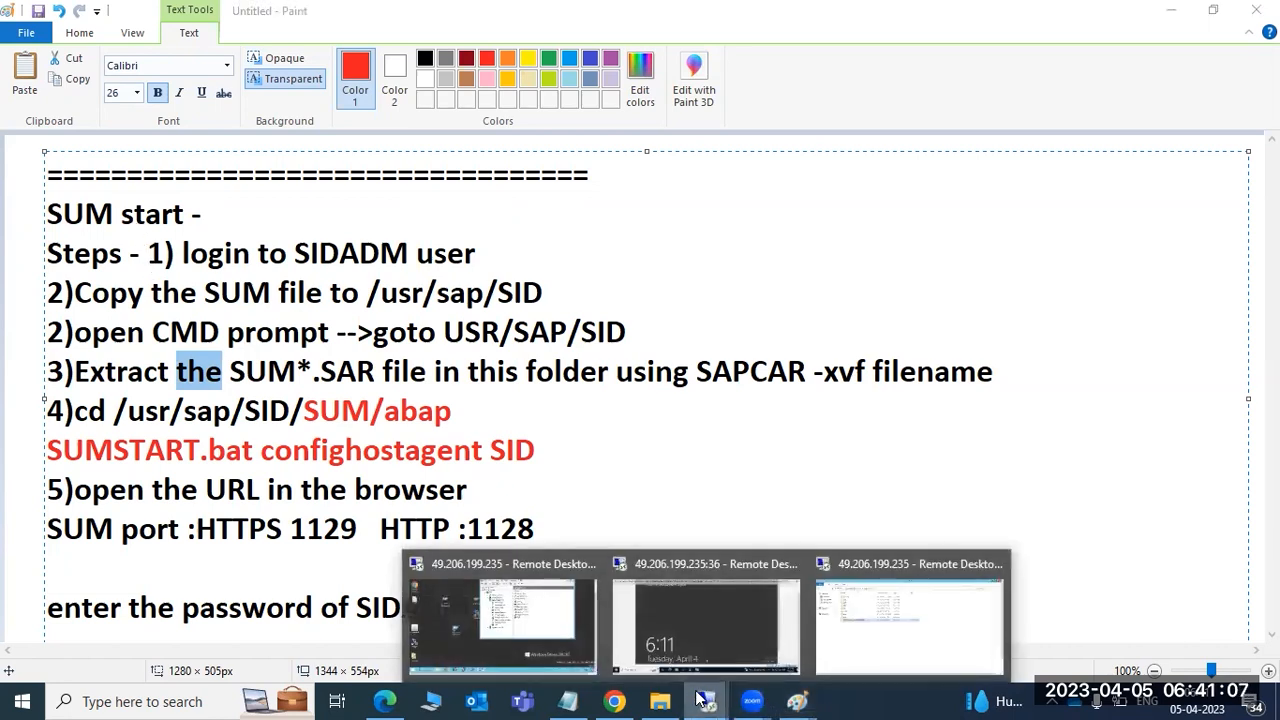
click(920, 630)
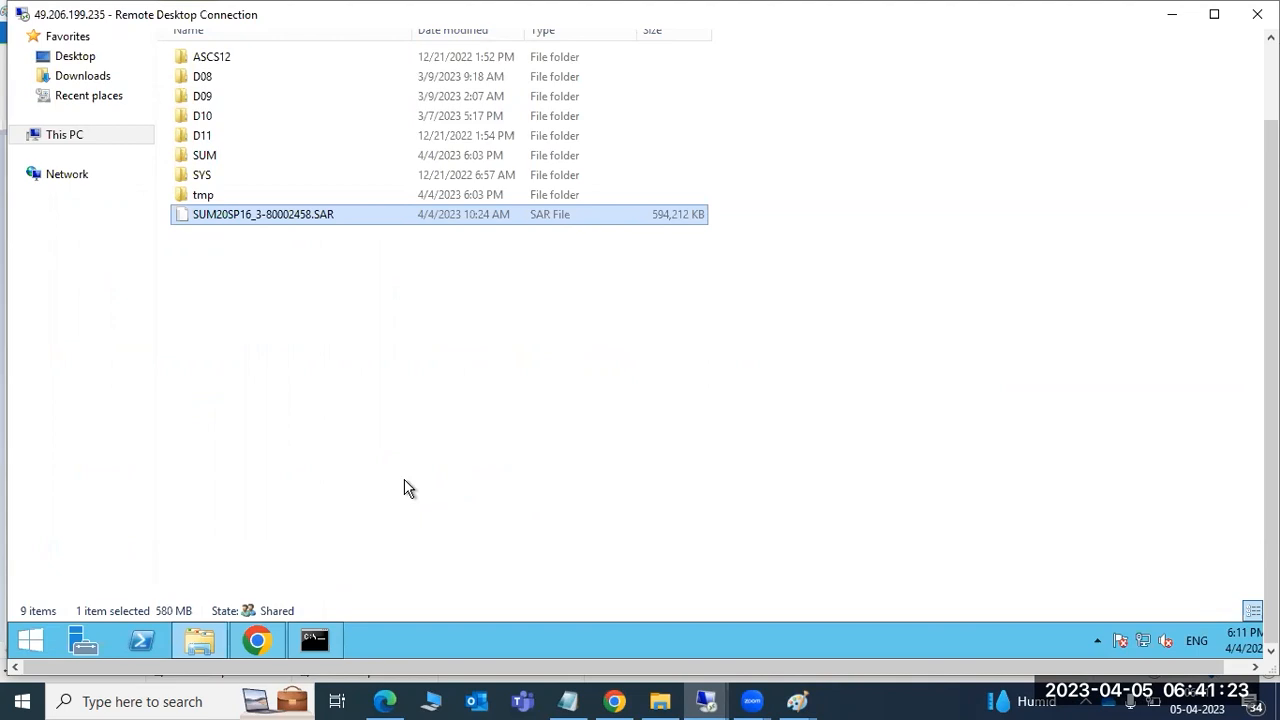
click(242, 658)
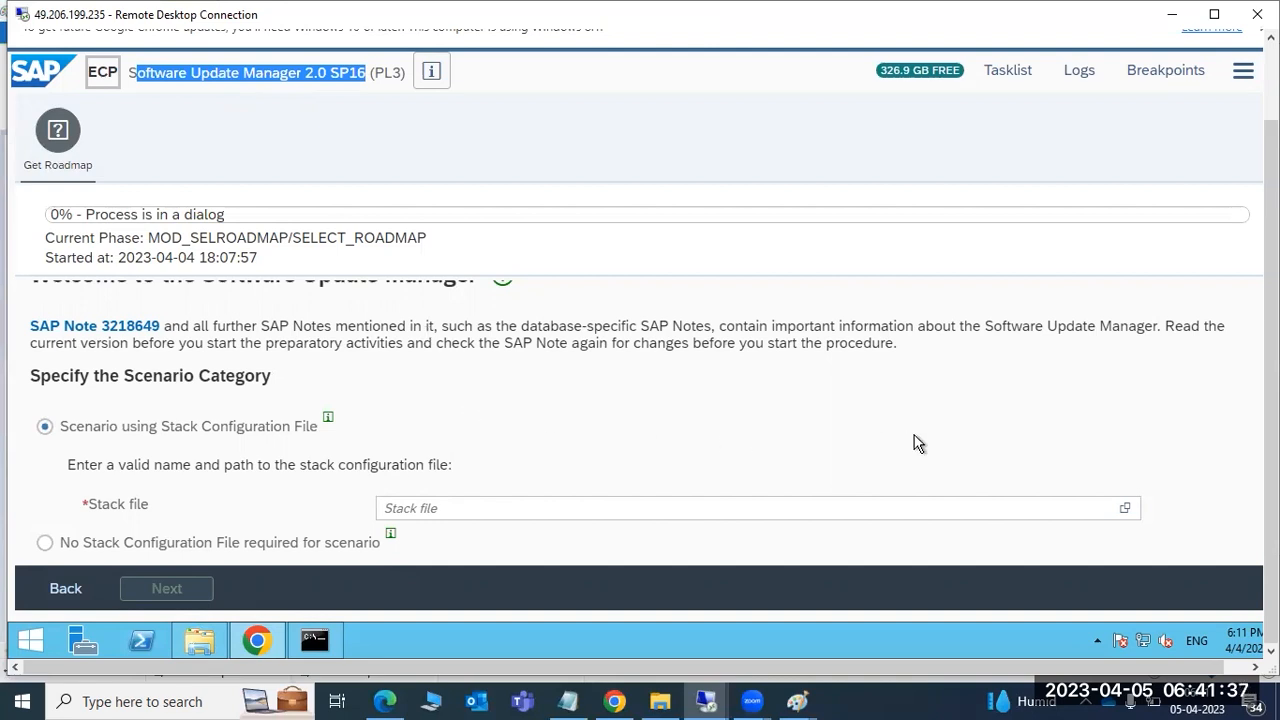
scroll(471, 331, up, 1)
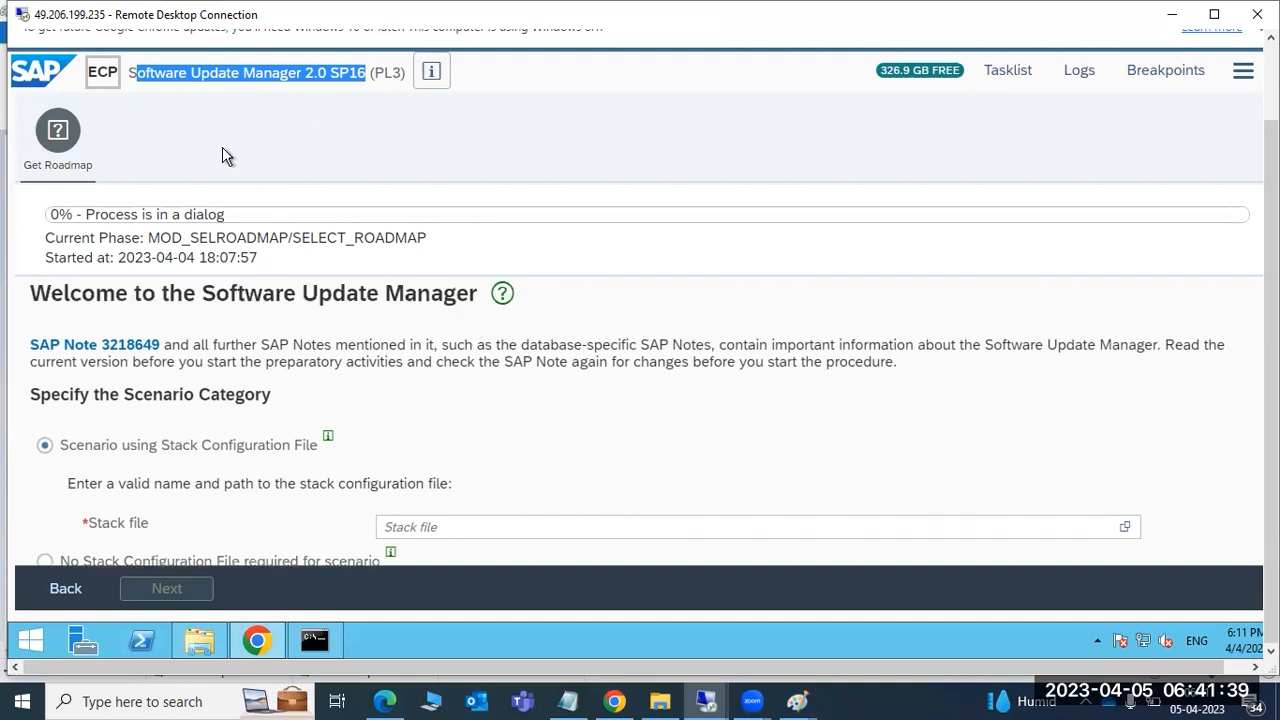
click(164, 98)
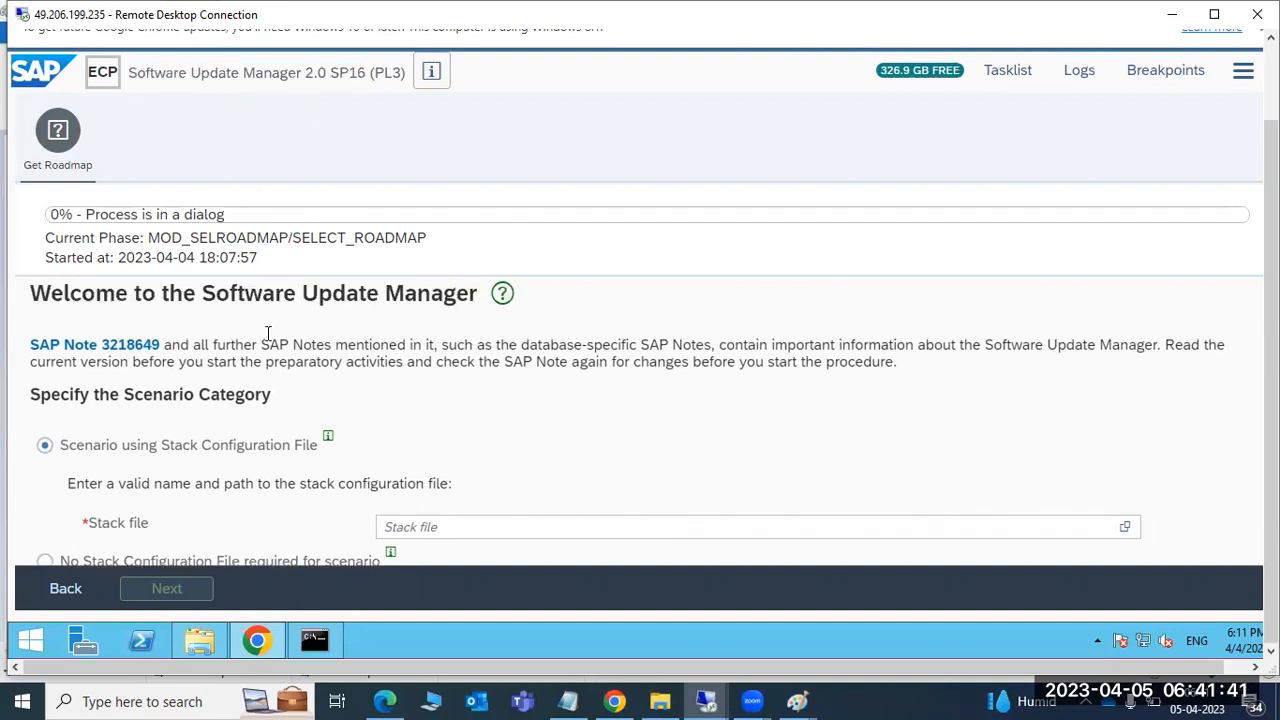
scroll(277, 440, down, 1)
scroll(140, 440, up, 1)
scroll(137, 443, down, 1)
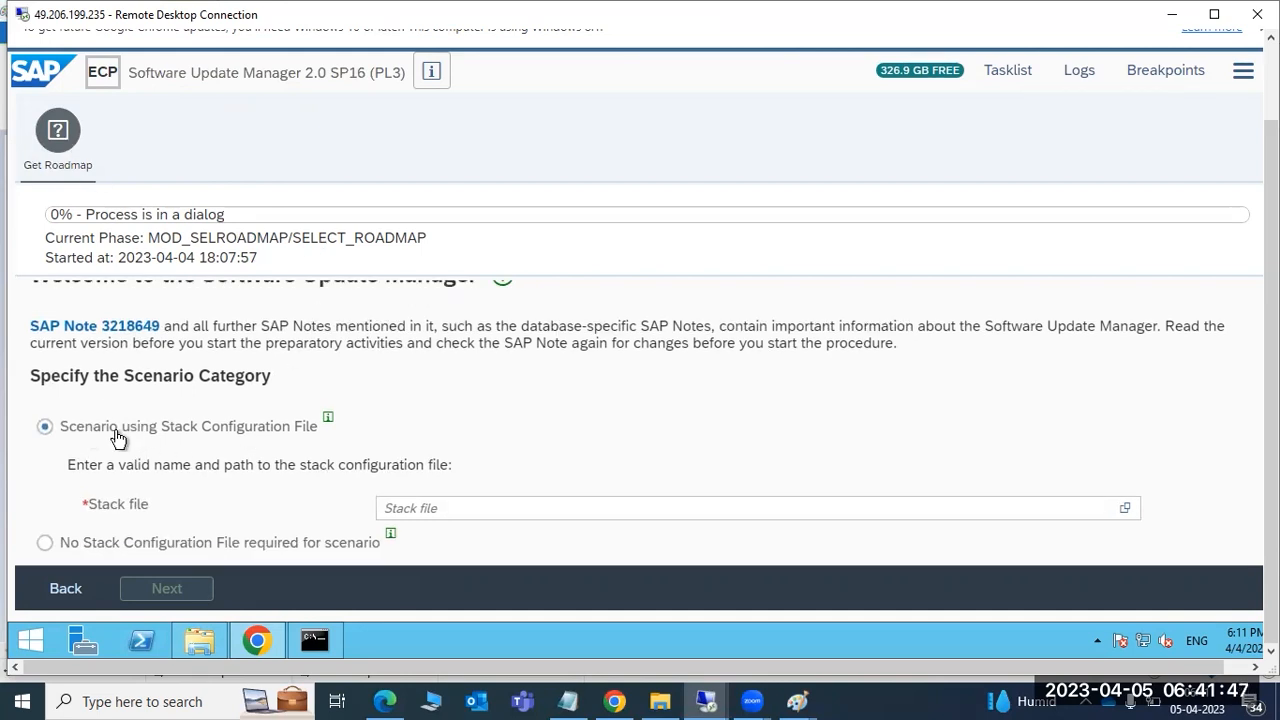
drag(197, 428, 310, 430)
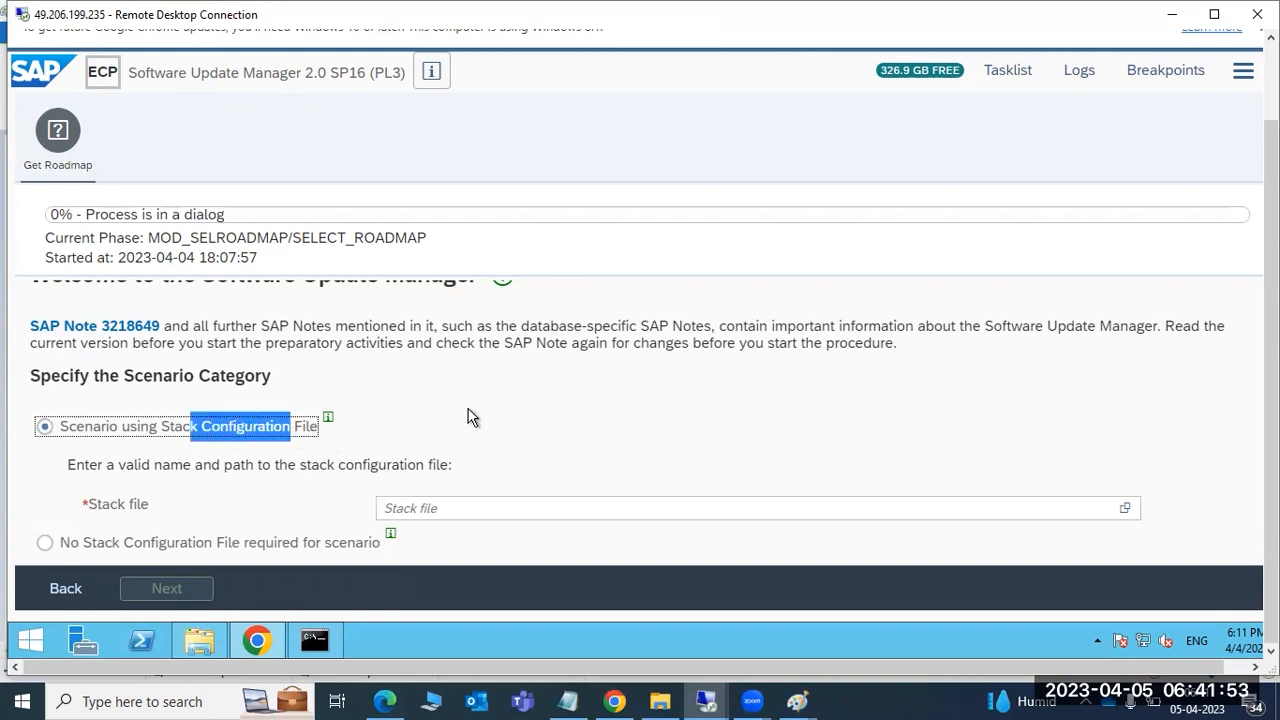
click(1124, 508)
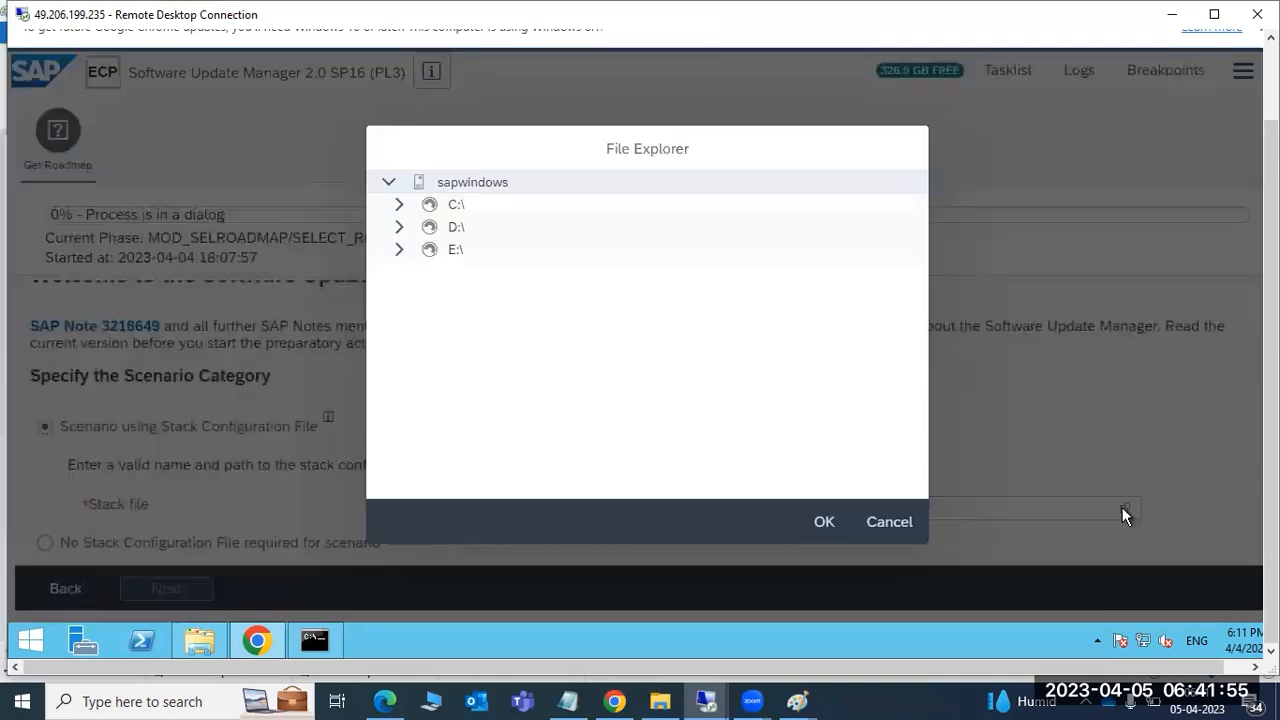
click(403, 252)
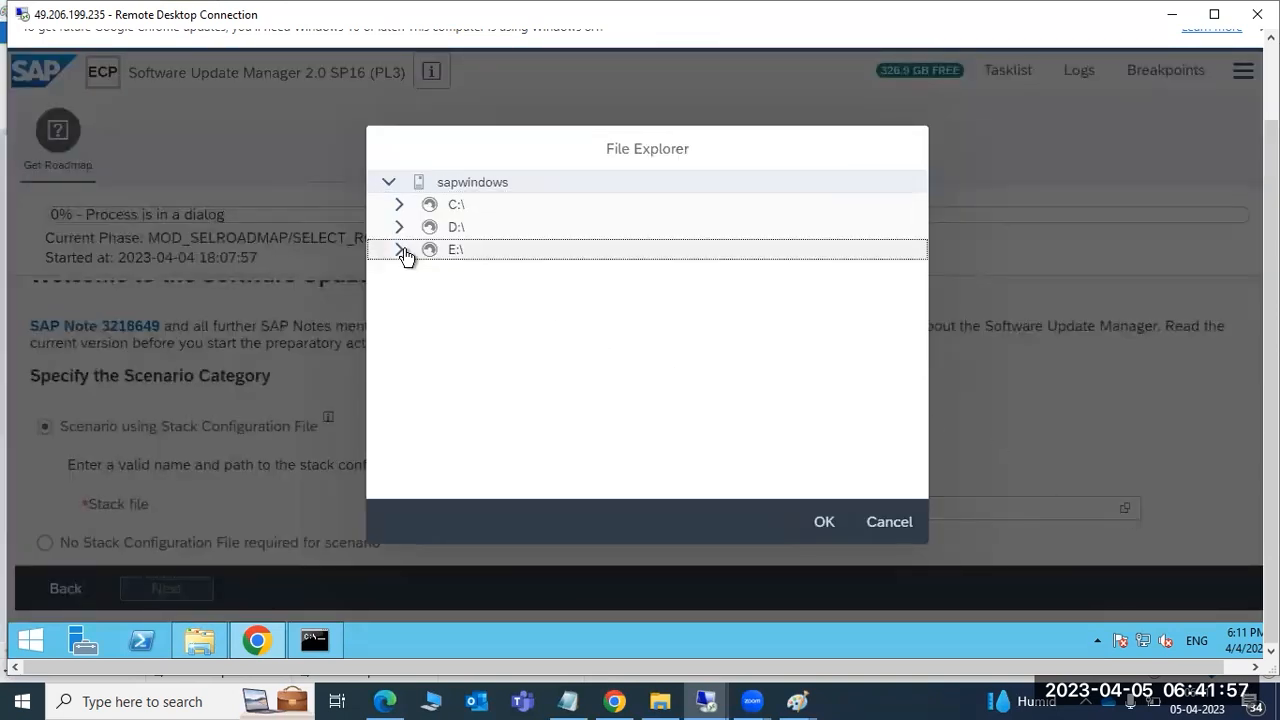
click(414, 322)
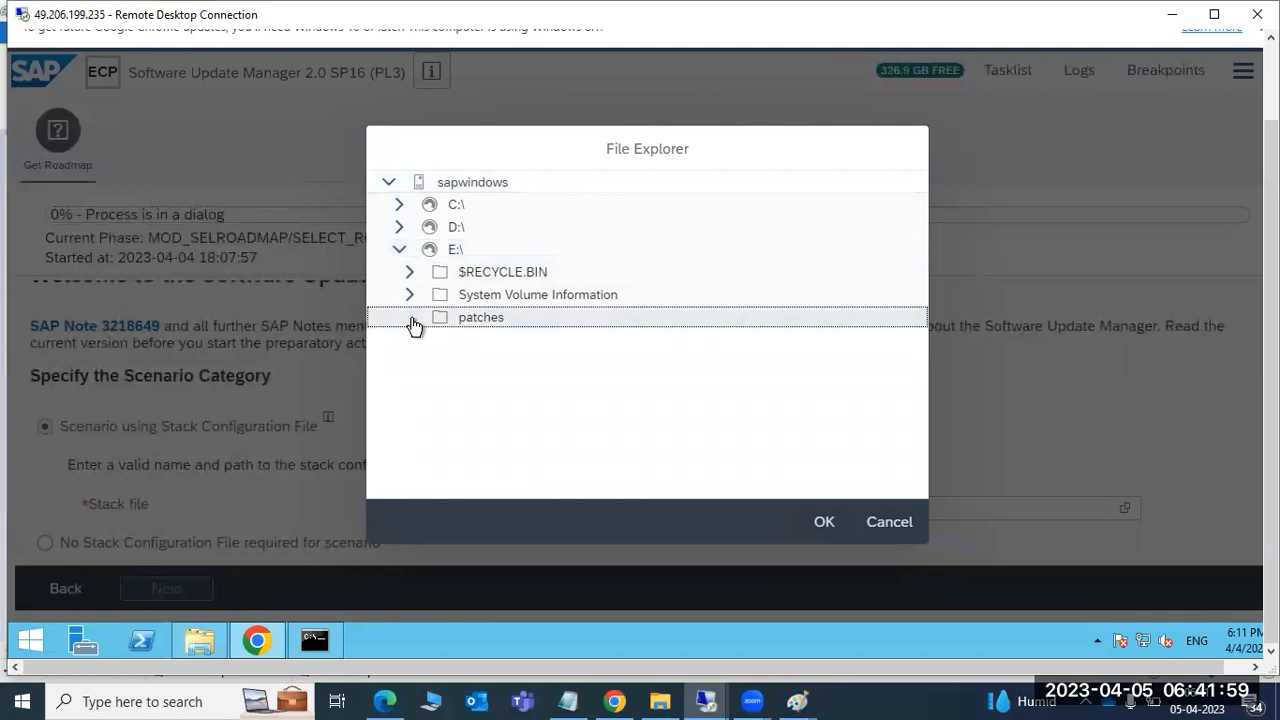
double_click(612, 345)
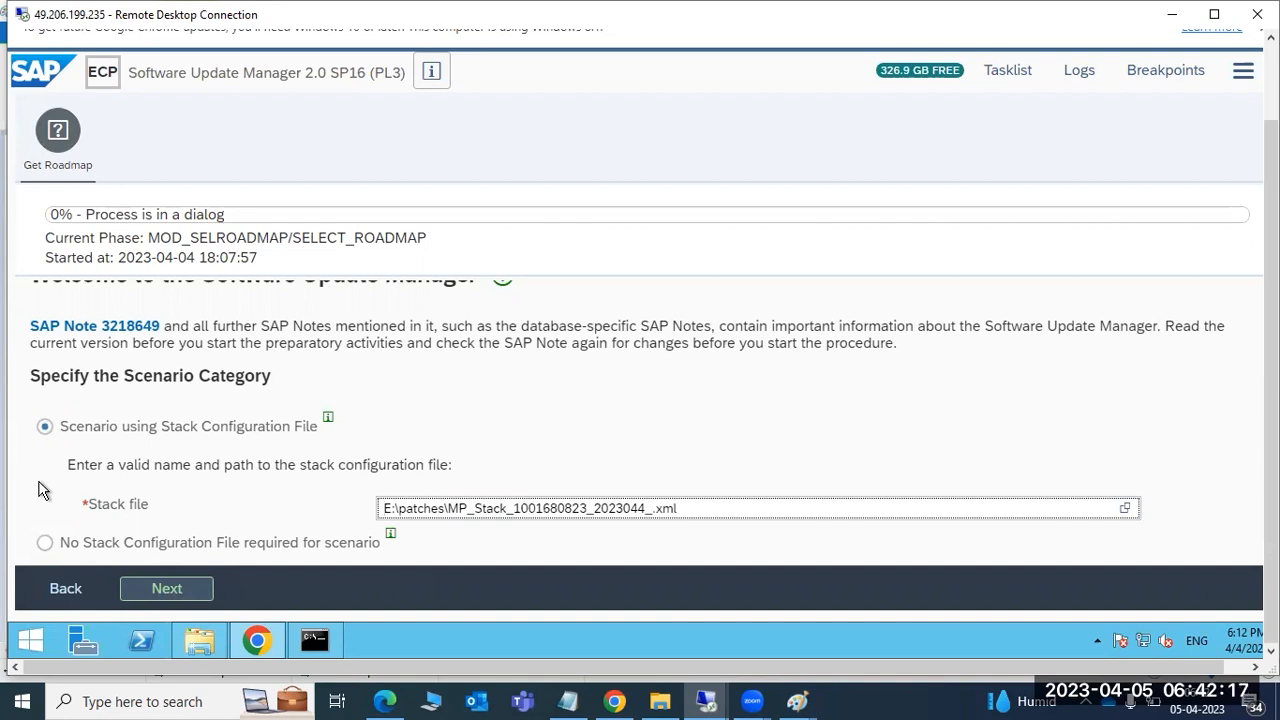
- Check the stack file path, submit it, and continue with "No migration" as the database migration choice
drag(507, 508, 676, 511)
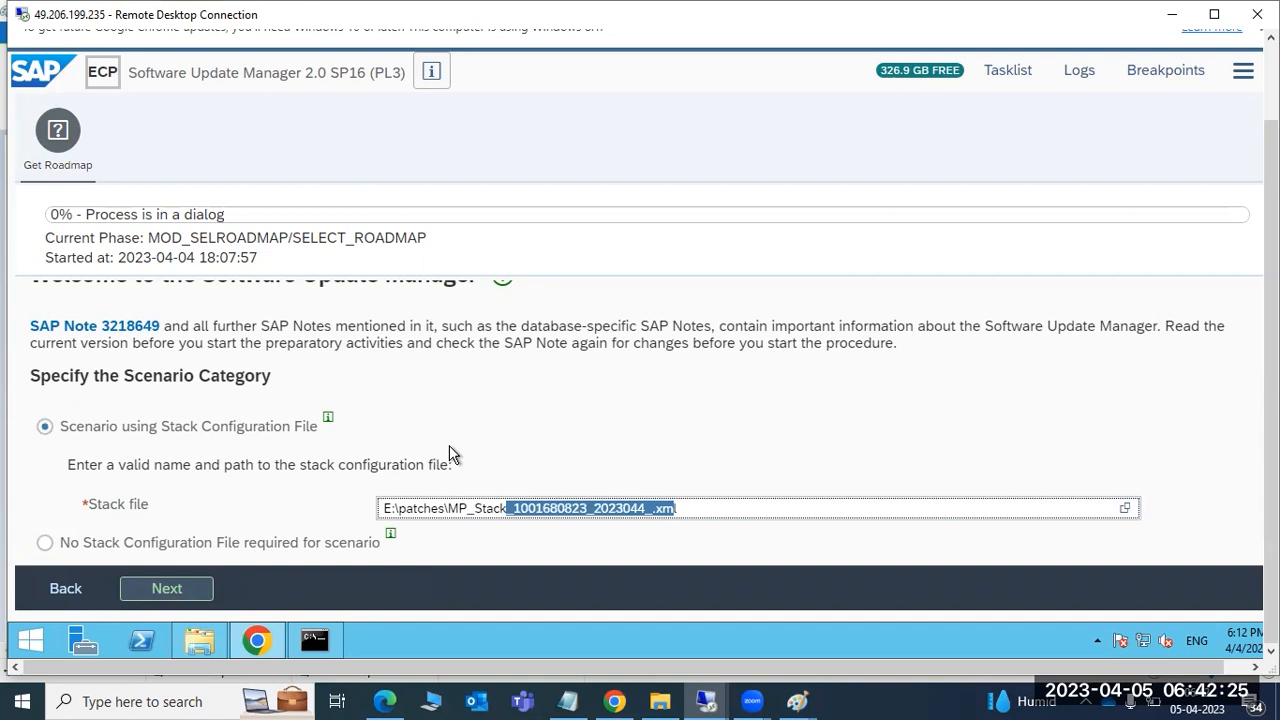
drag(85, 504, 157, 504)
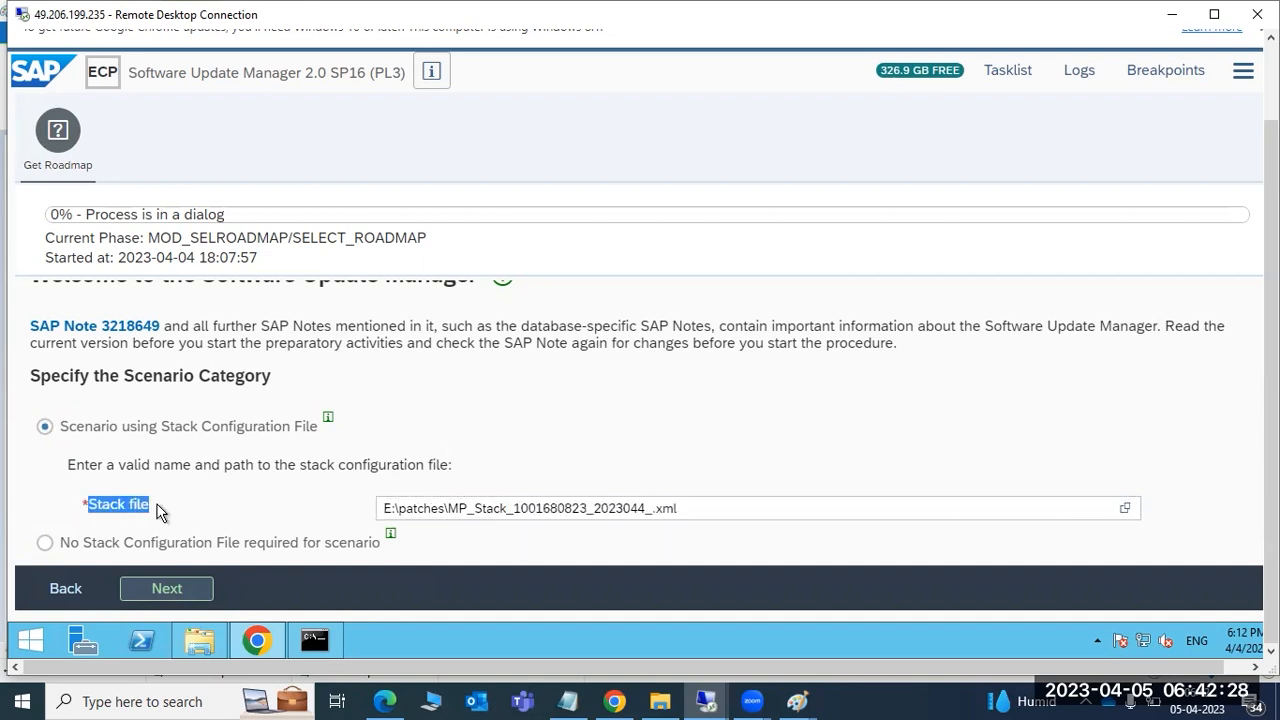
click(164, 590)
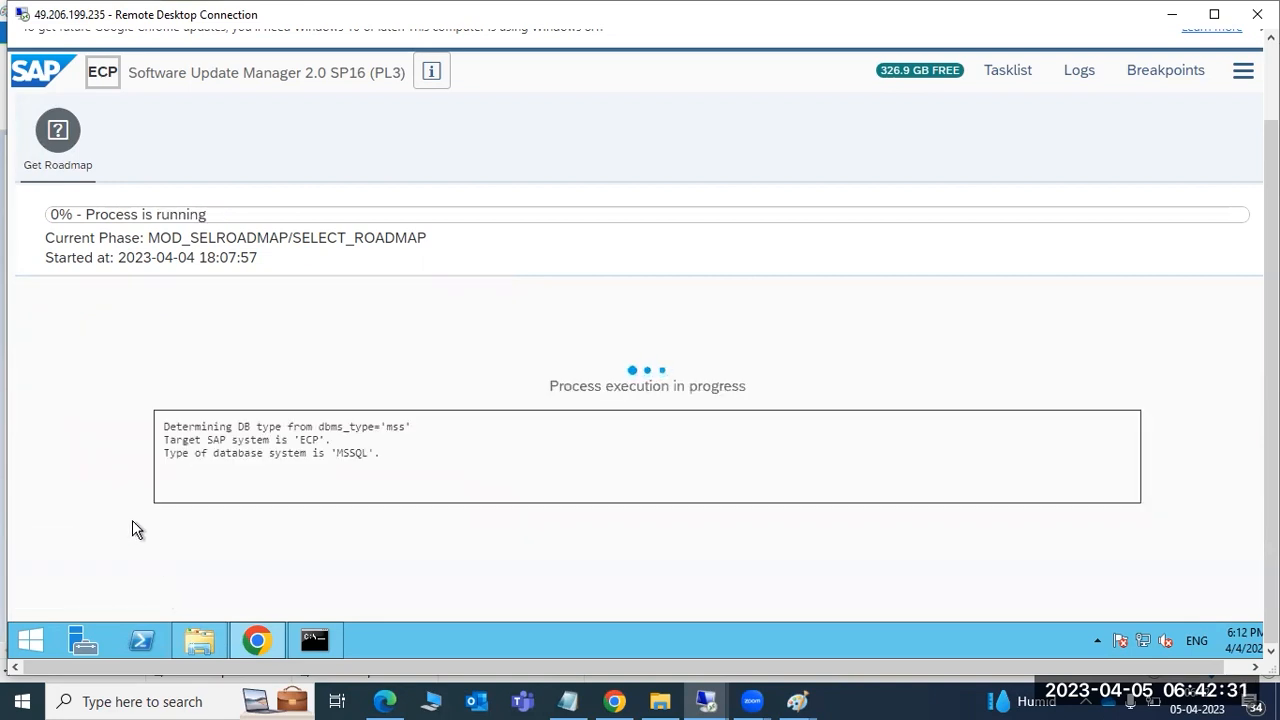
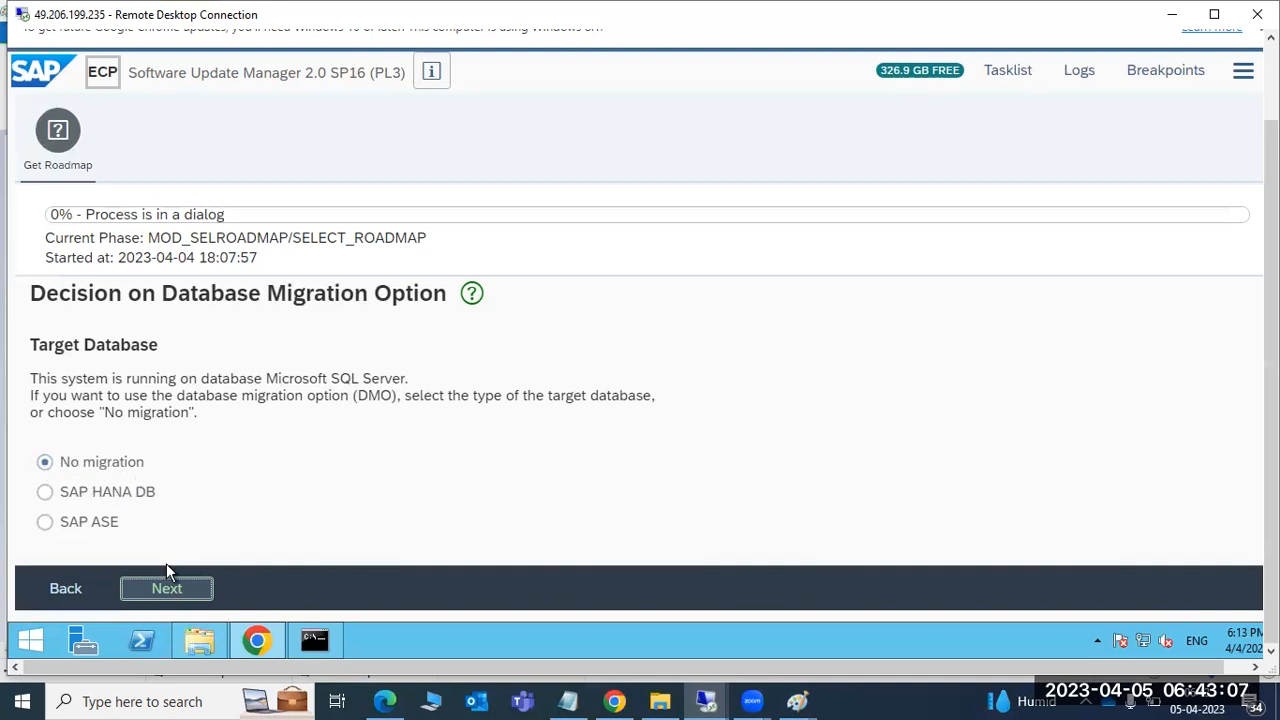
click(166, 590)
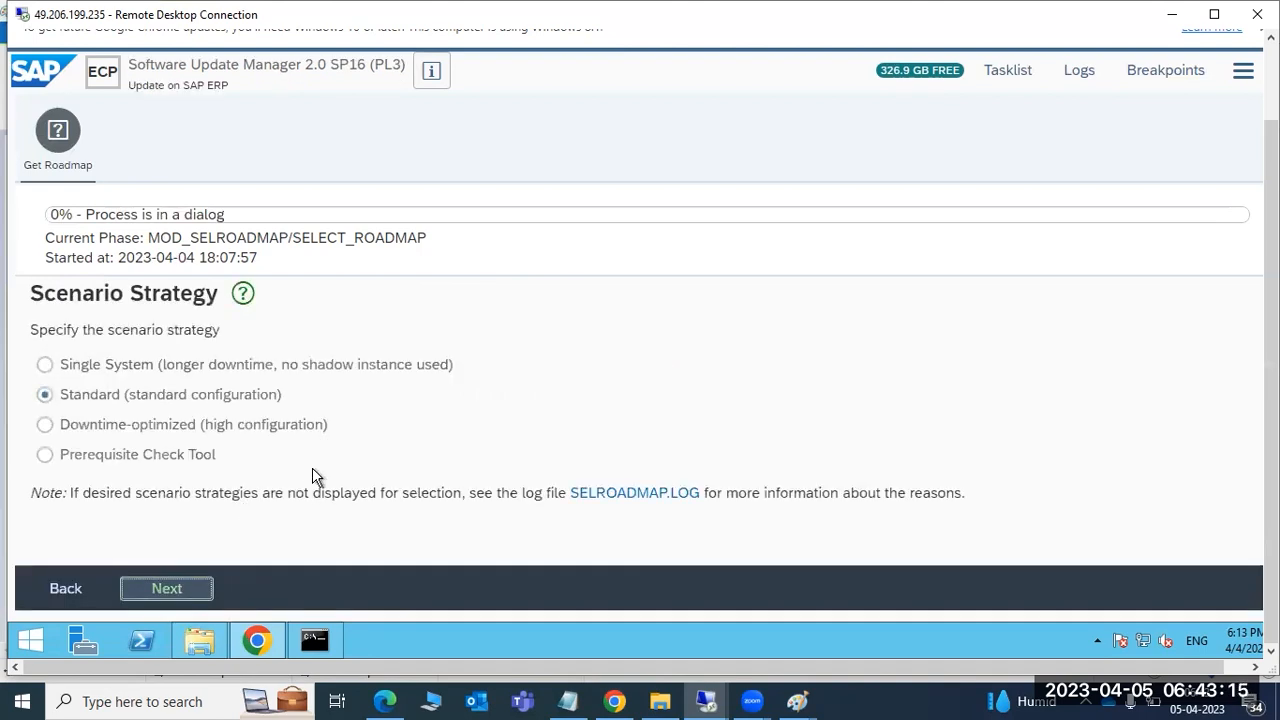
- Review the Scenario Strategy page, selecting Single System to examine its description about the shadow instance
drag(146, 66, 203, 72)
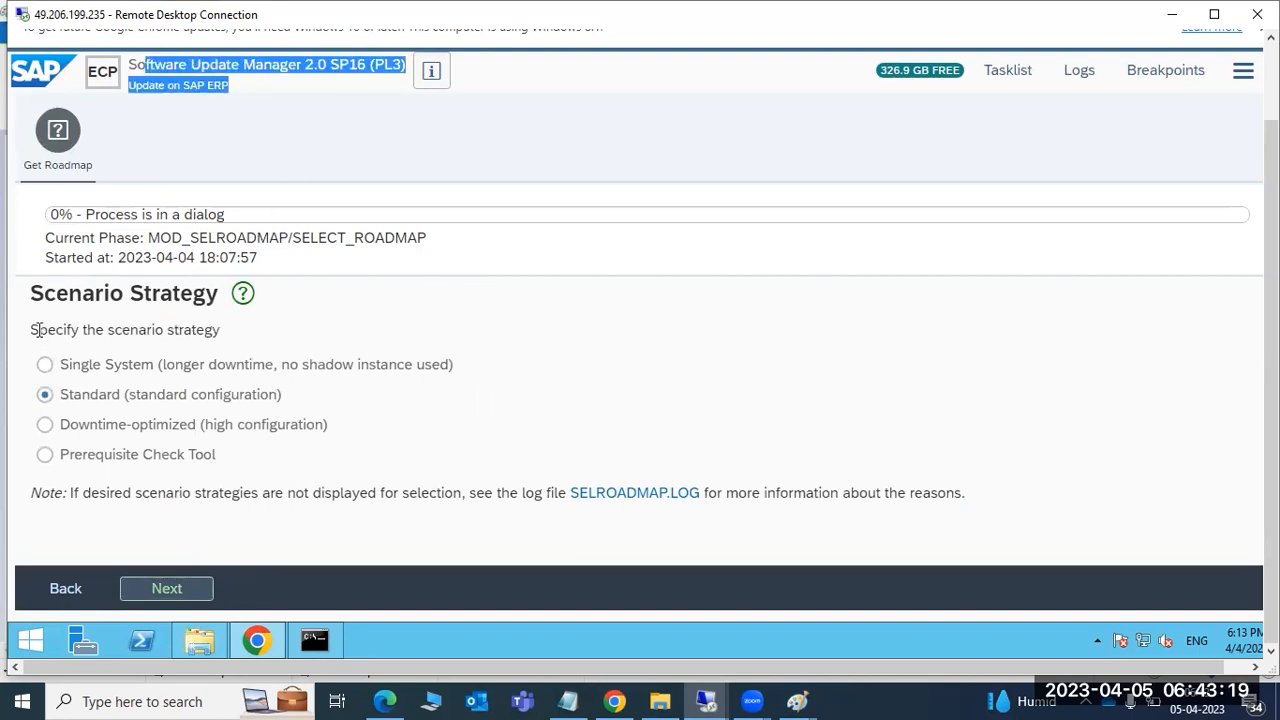
drag(44, 296, 215, 302)
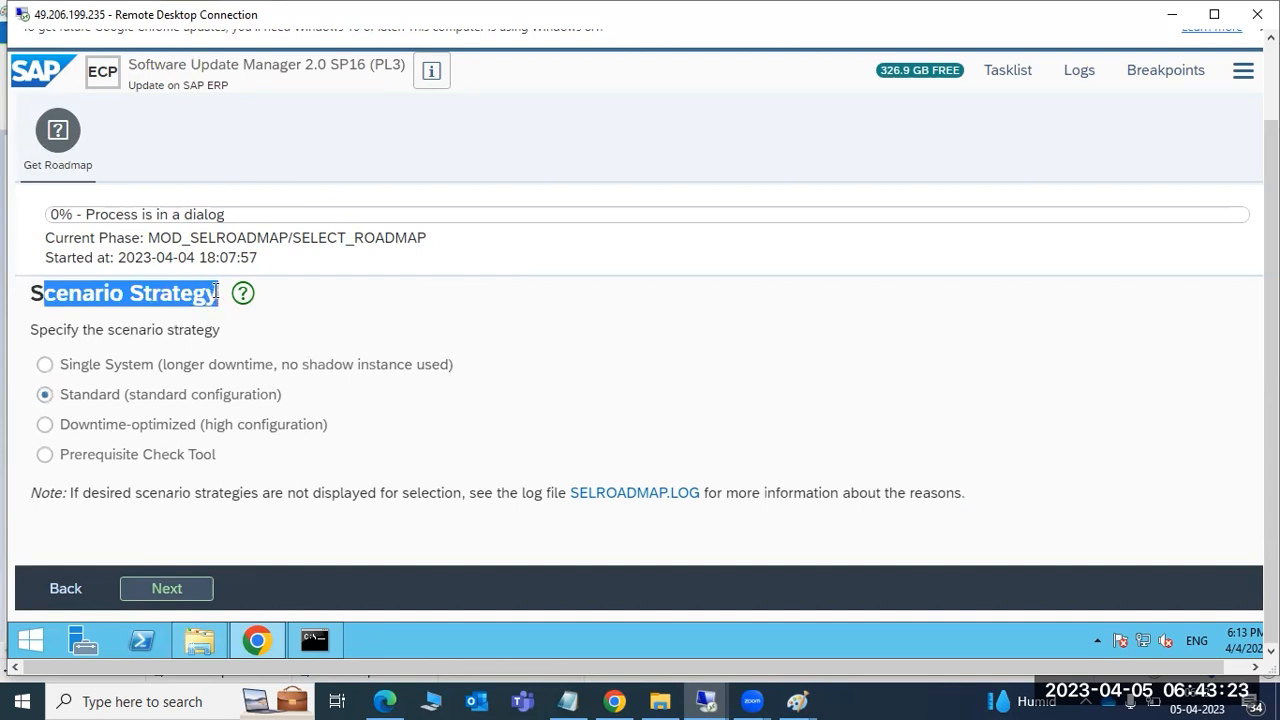
click(44, 366)
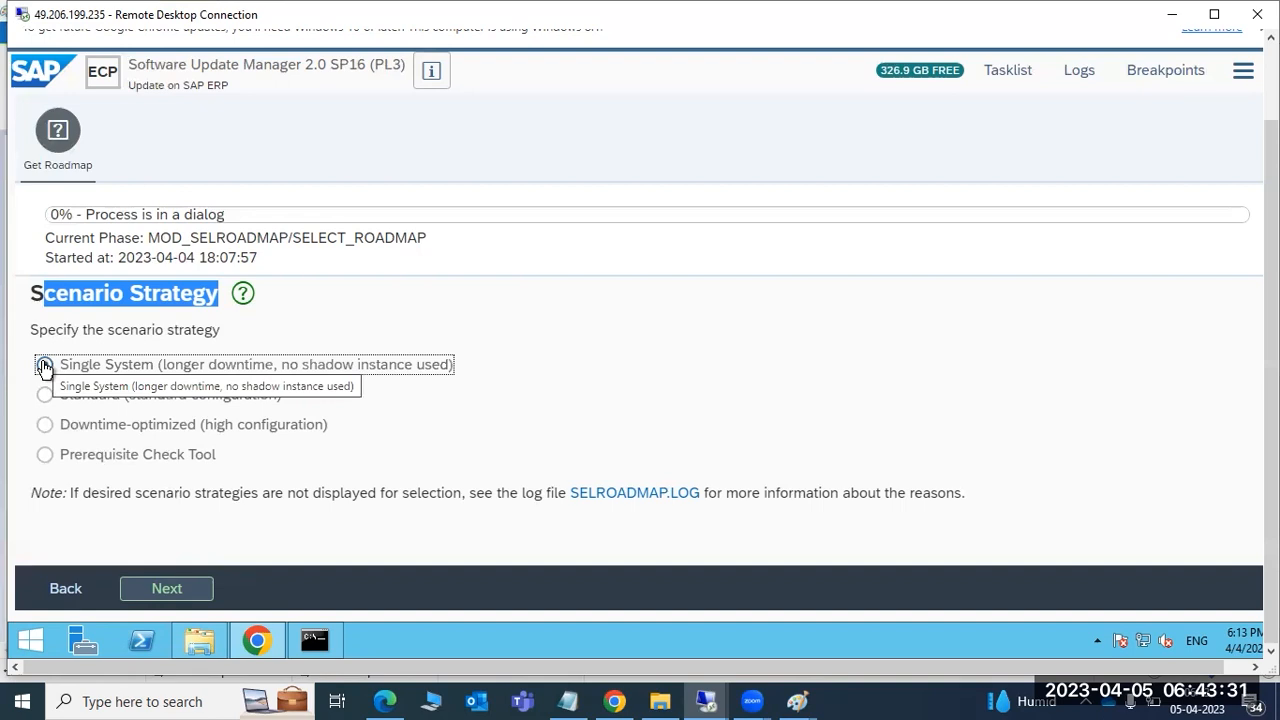
drag(300, 370, 466, 372)
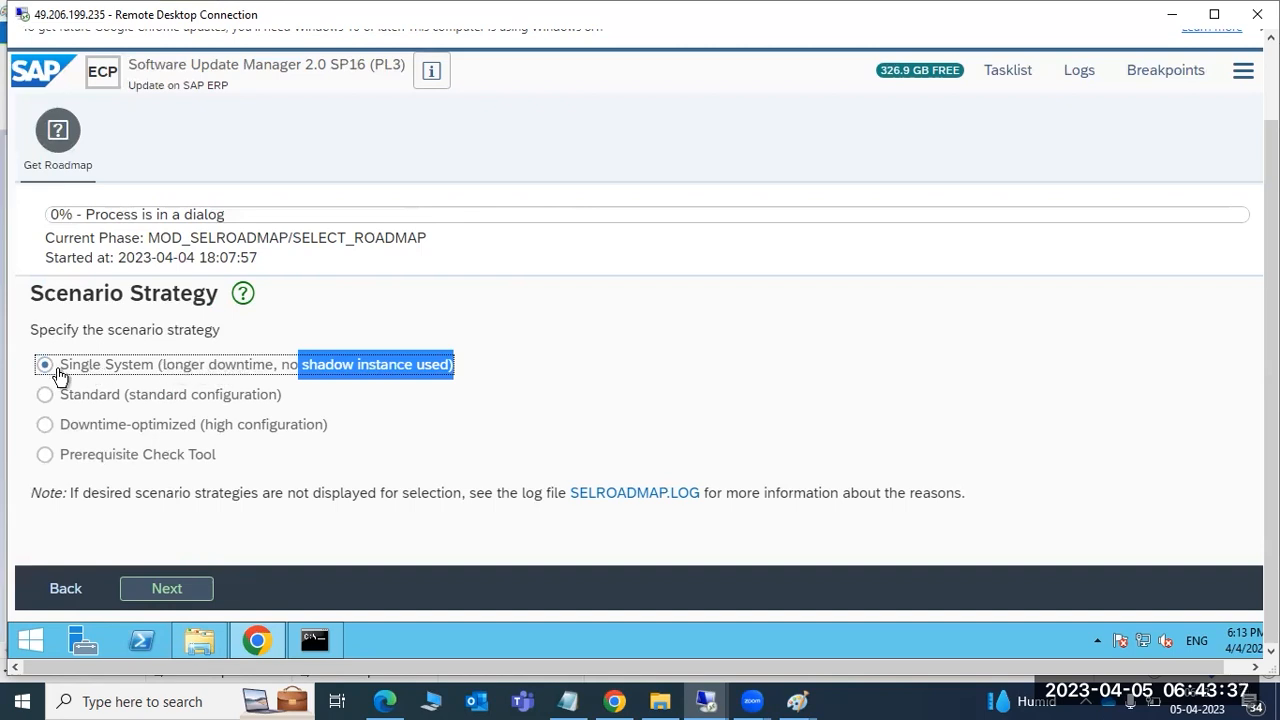
- Compare the Standard, Downtime-optimized and Single System strategies by selecting each in turn, and review the Scenario Strategy heading
click(44, 395)
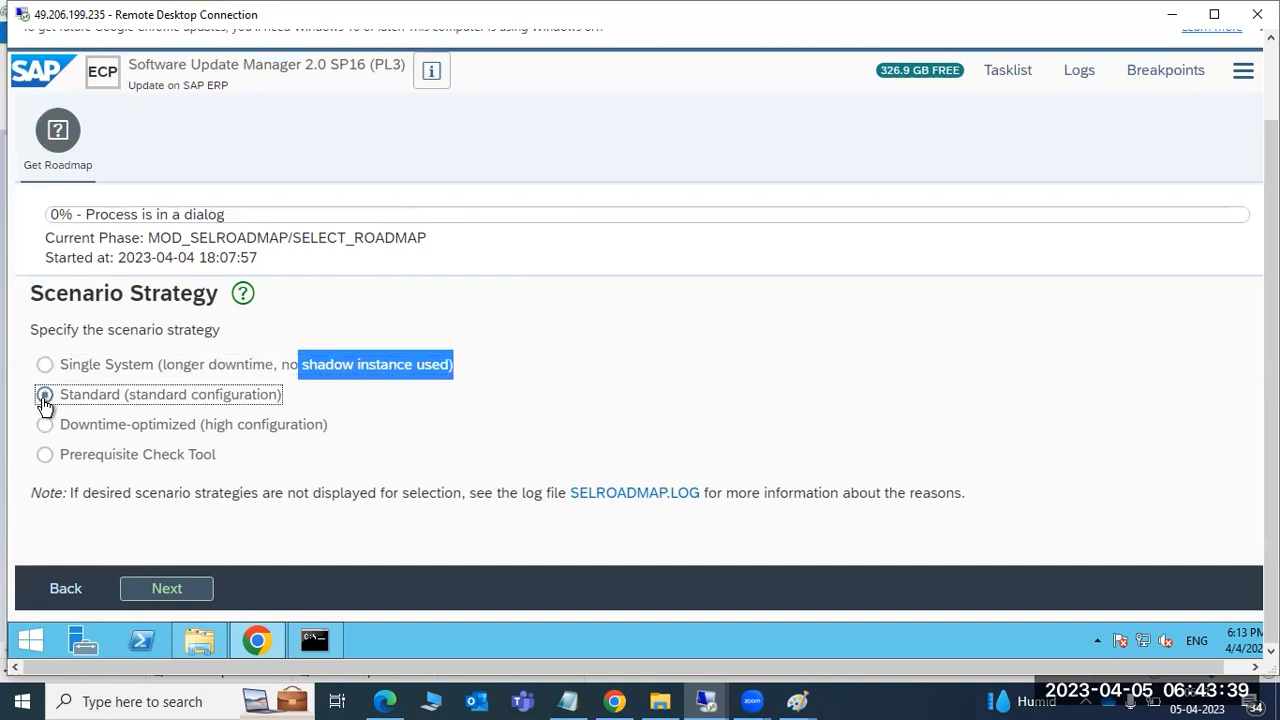
click(45, 426)
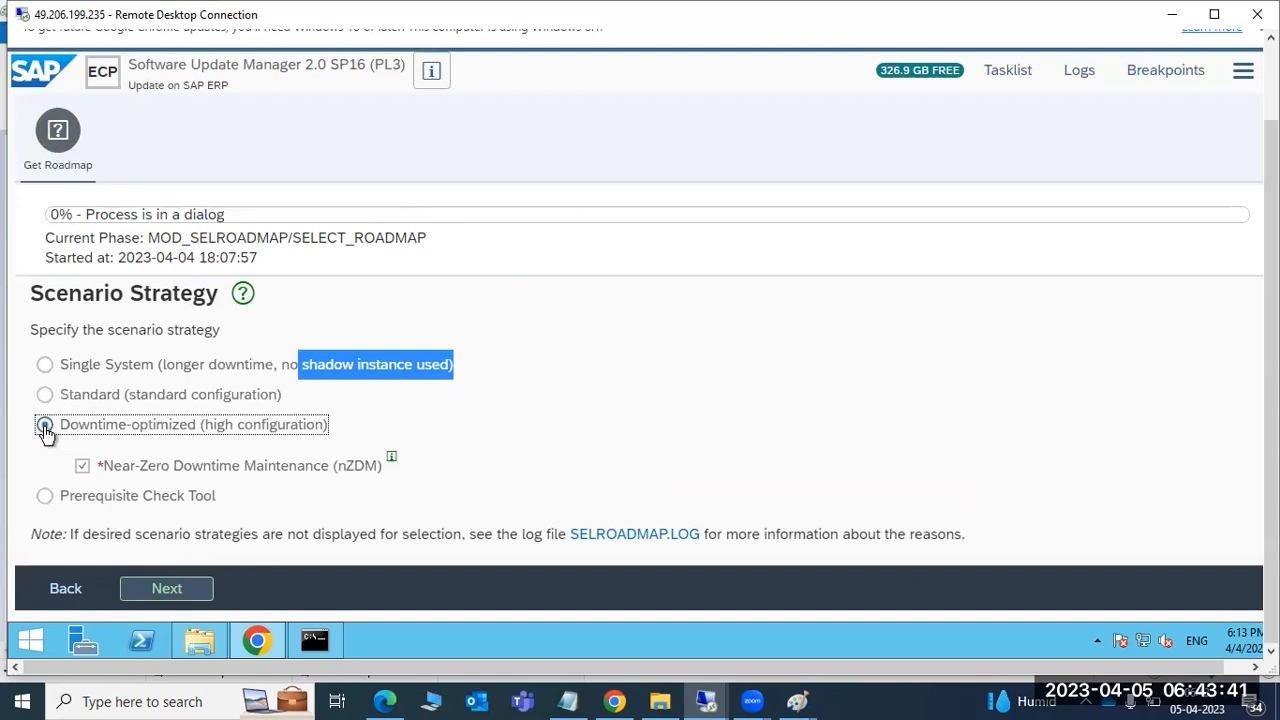
click(45, 365)
click(44, 395)
click(47, 423)
click(46, 366)
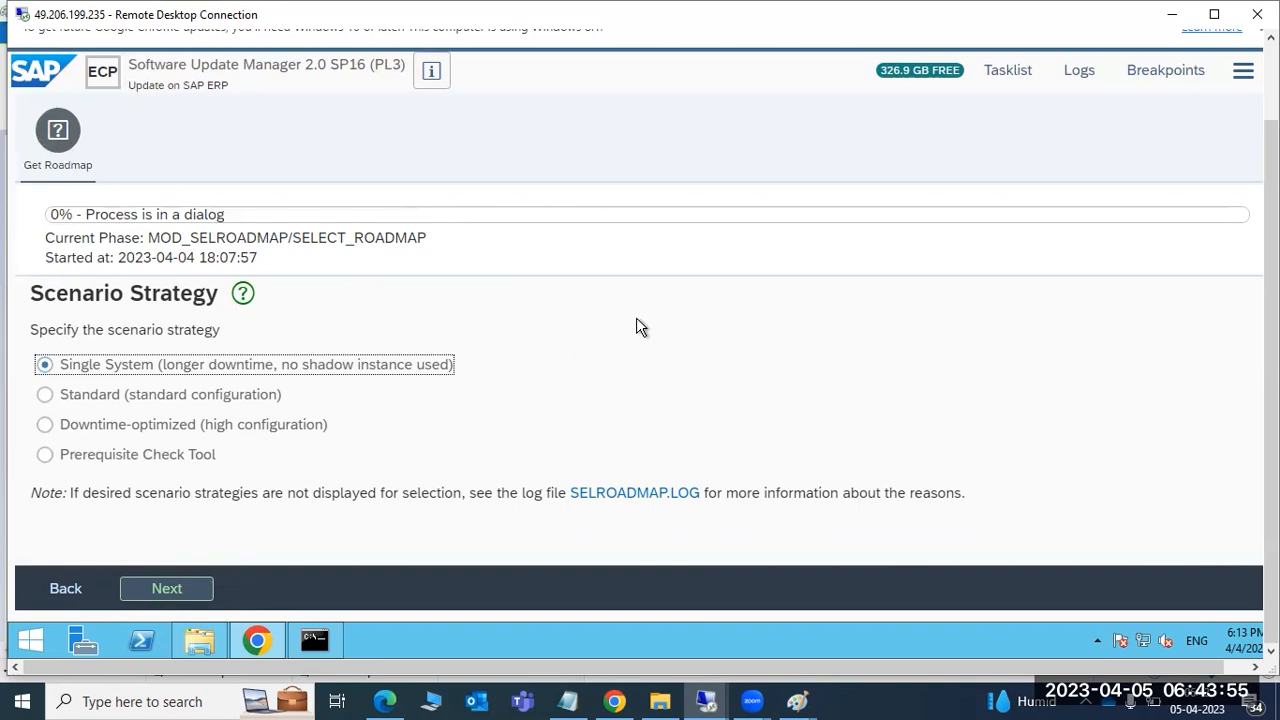
drag(32, 293, 214, 298)
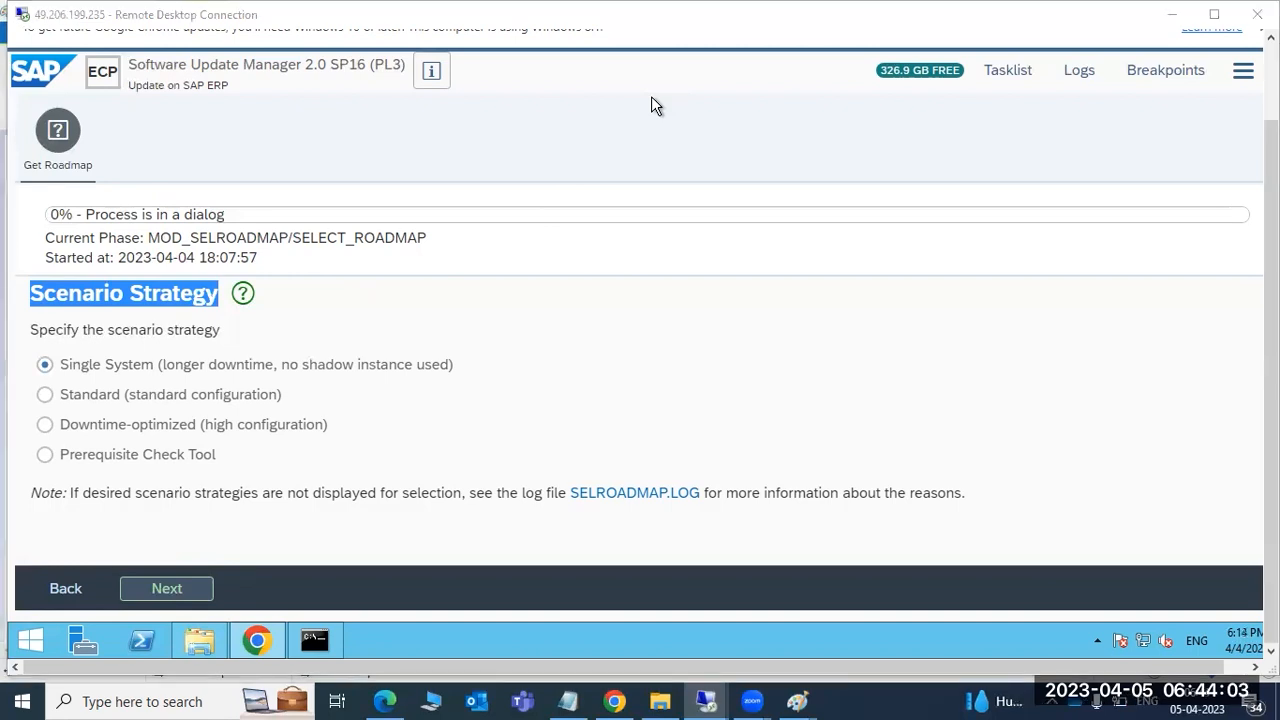
click(86, 305)
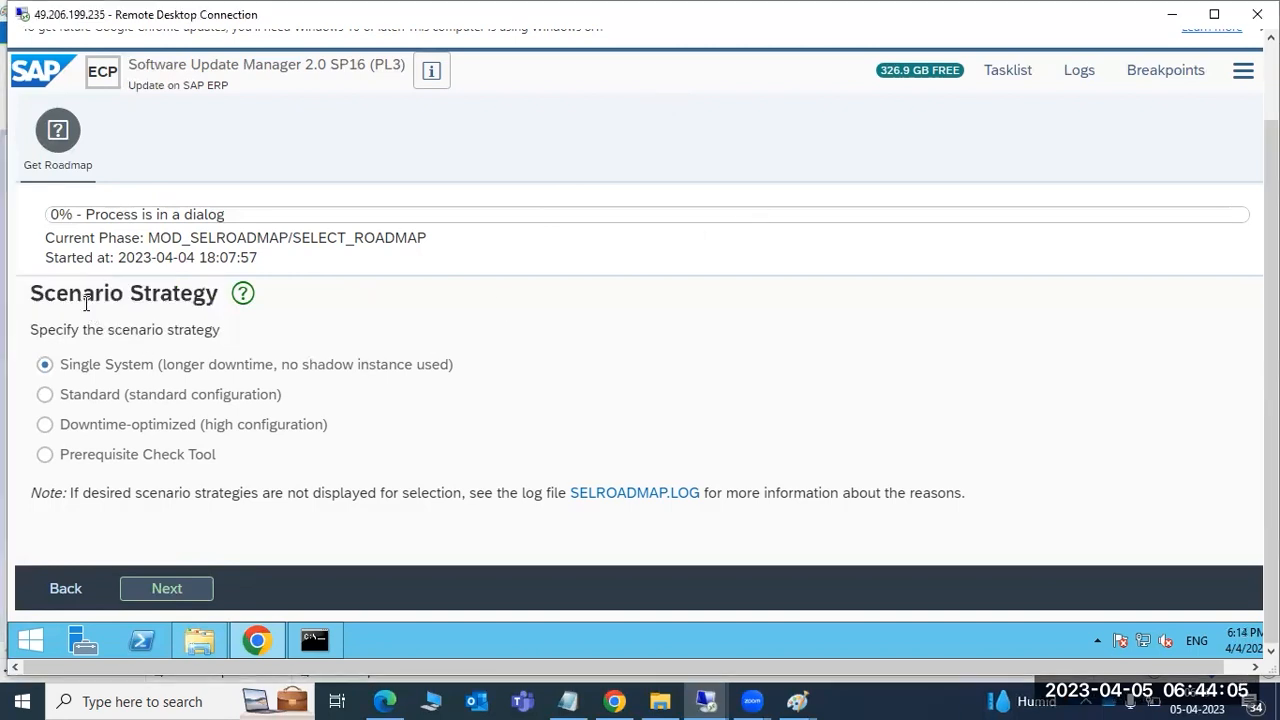
- Go through the three system strategies again and select Single System, highlighting its longer downtime and no shadow instance description
click(78, 367)
click(89, 398)
double_click(87, 424)
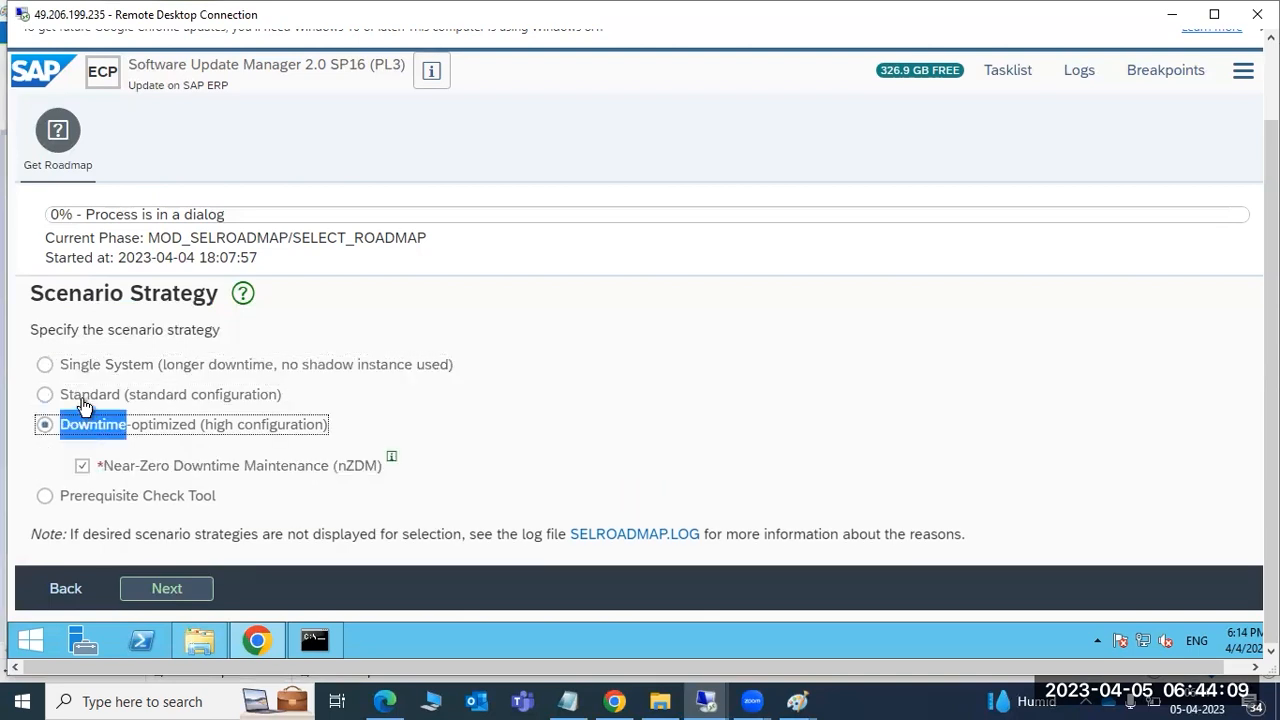
click(84, 400)
click(69, 365)
click(70, 396)
click(74, 424)
click(66, 367)
drag(180, 370, 450, 375)
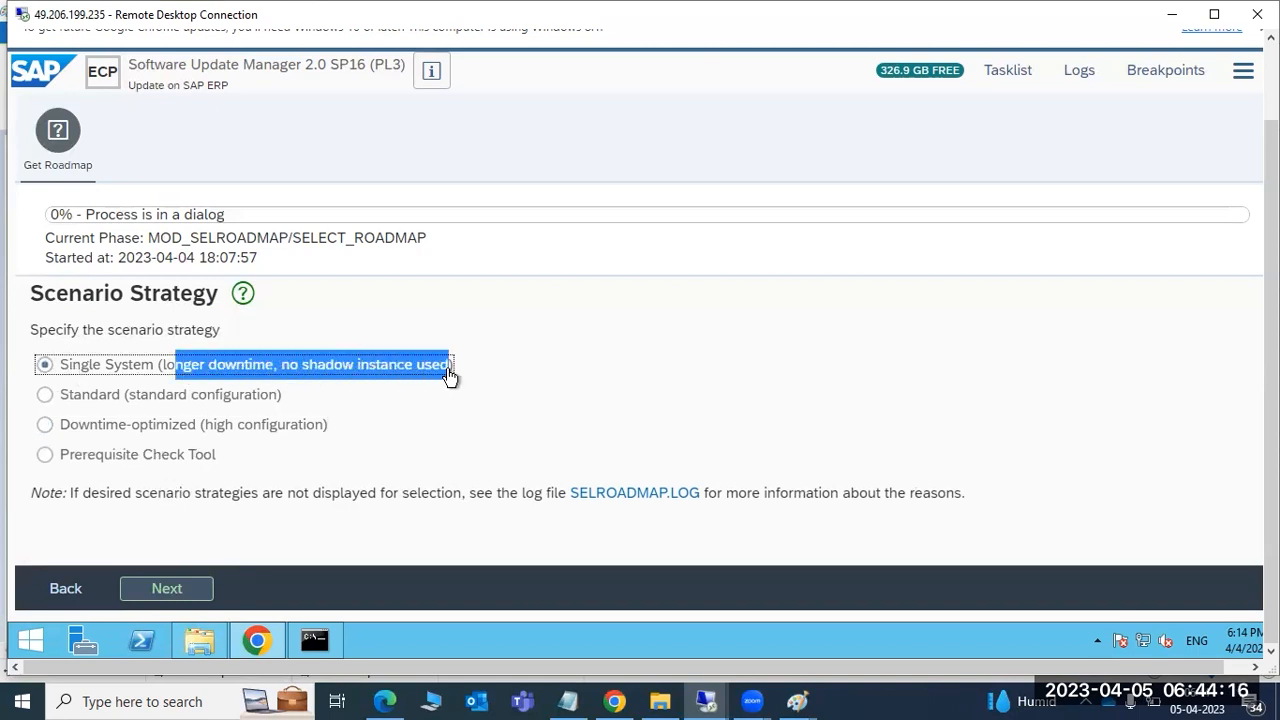
- Examine the Standard strategy and then Downtime-optimized, highlighting its high configuration description
click(307, 371)
click(117, 402)
drag(157, 402, 330, 428)
click(102, 432)
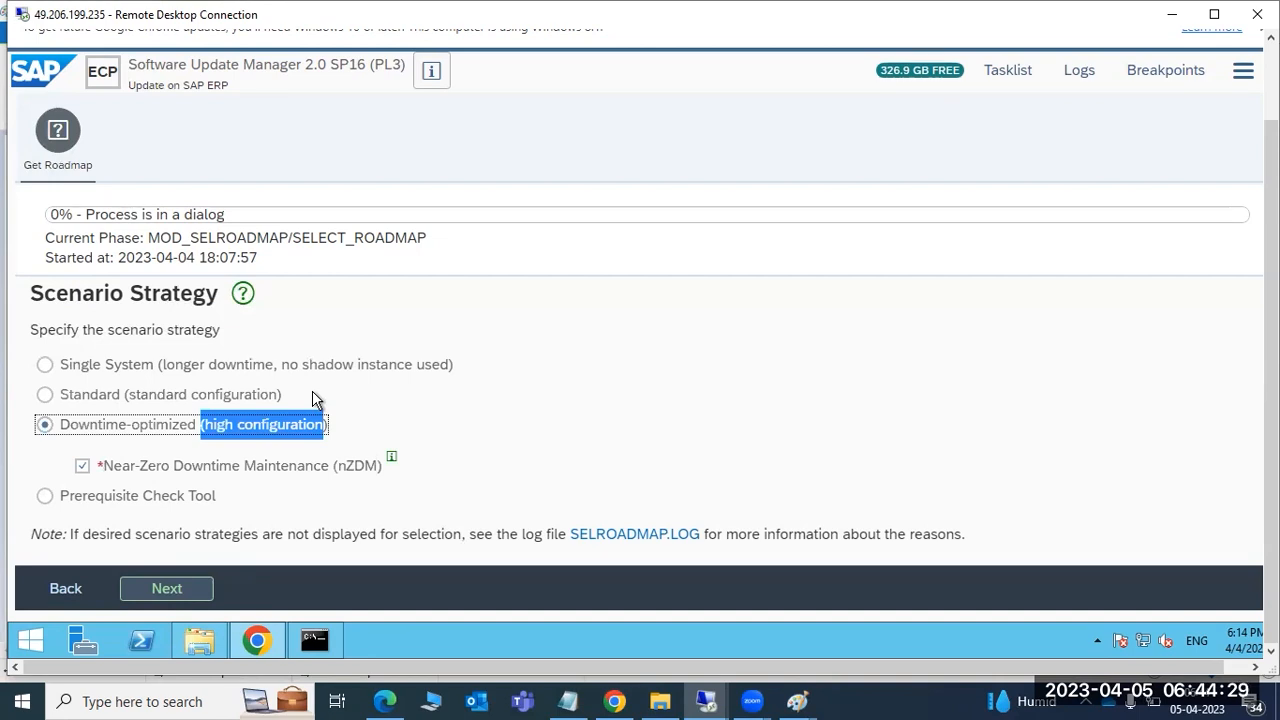
- Compare the Single System, Standard and Downtime-optimized strategies again, finishing on the Standard configuration
click(162, 397)
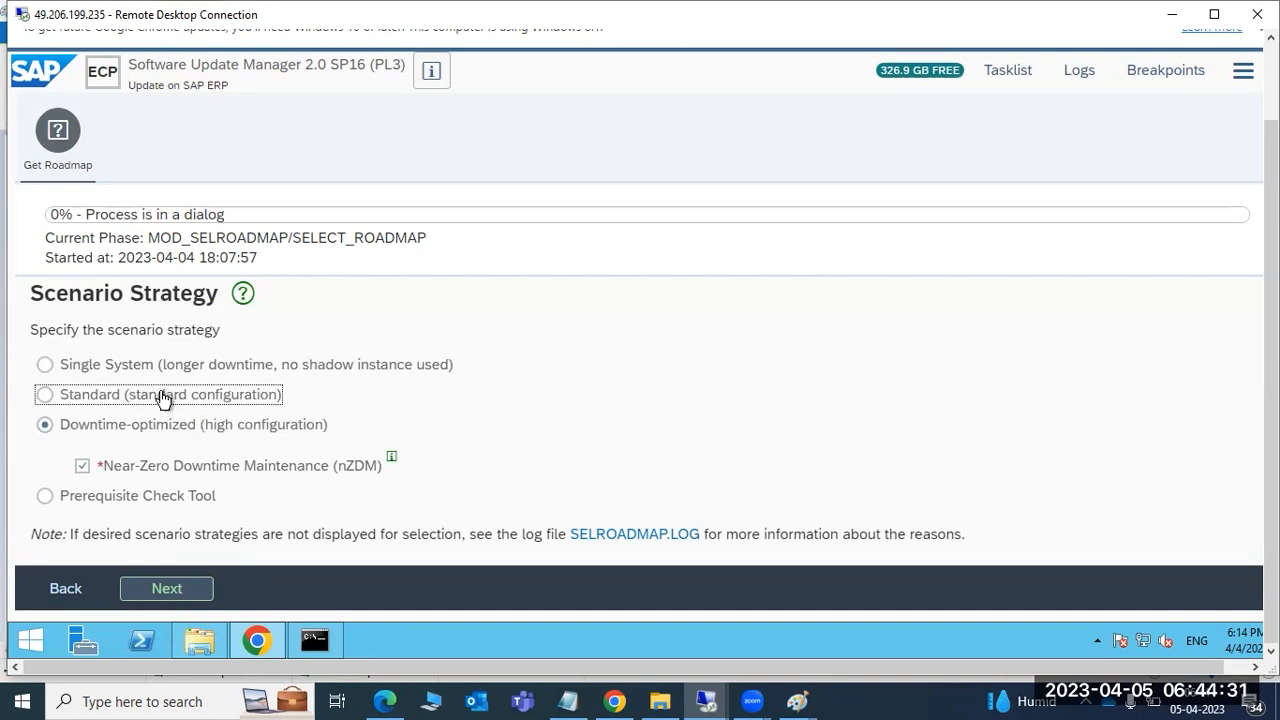
click(149, 366)
click(160, 396)
click(160, 429)
click(131, 393)
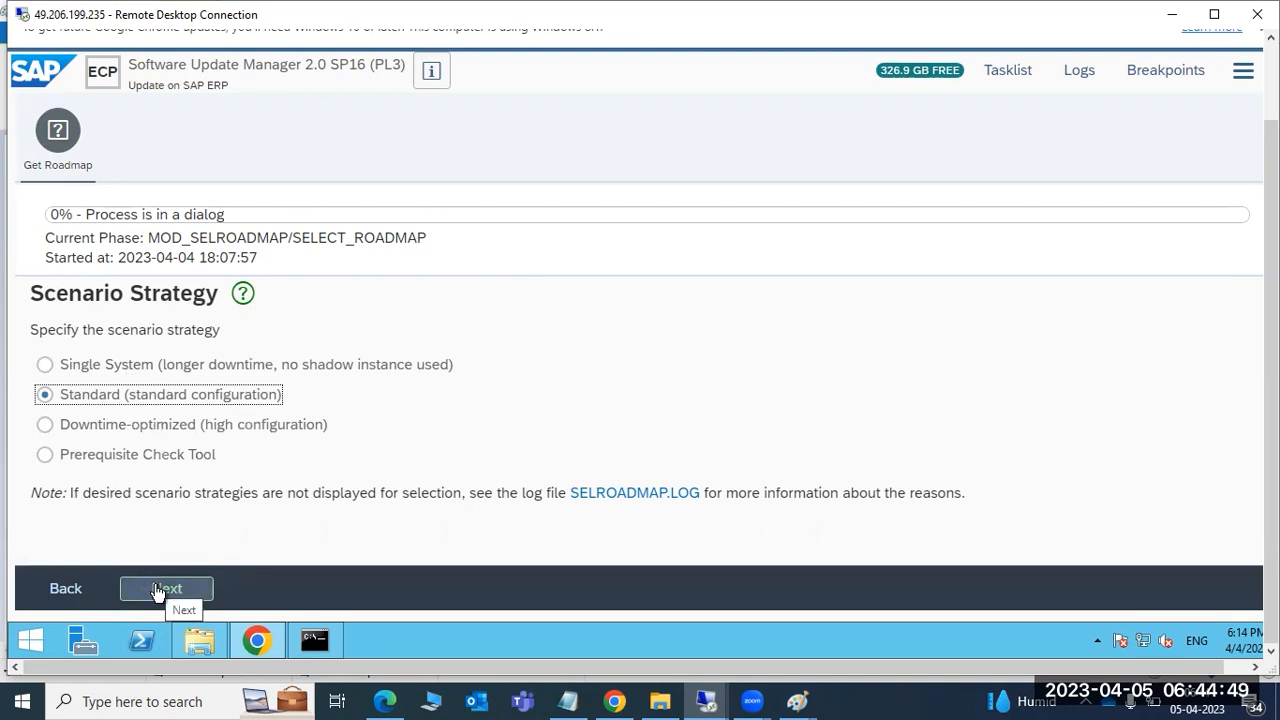
- Review the Scenario Strategy text, highlighting the heading through the Downtime-optimized option and the Prerequisite Check Tool label
click(60, 292)
drag(60, 292, 320, 428)
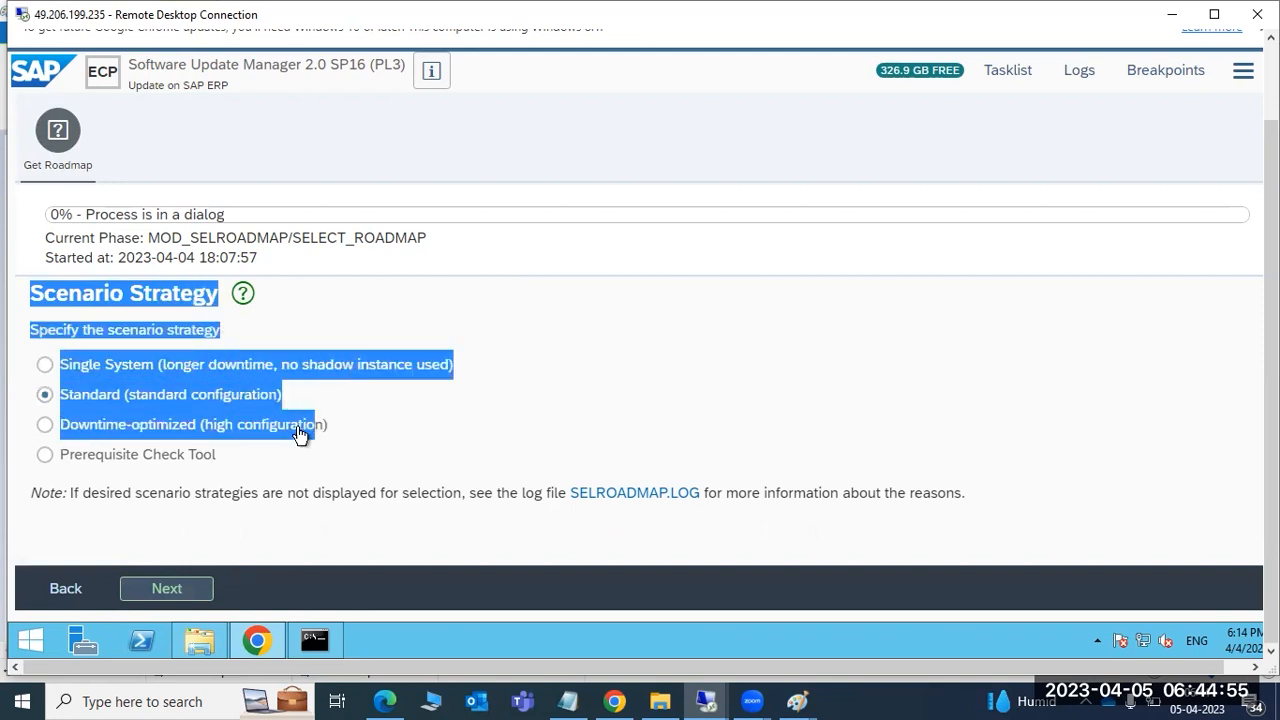
drag(88, 455, 214, 457)
- Go through Single System and Downtime-optimized, and choose Standard (standard configuration) as the scenario strategy
click(44, 364)
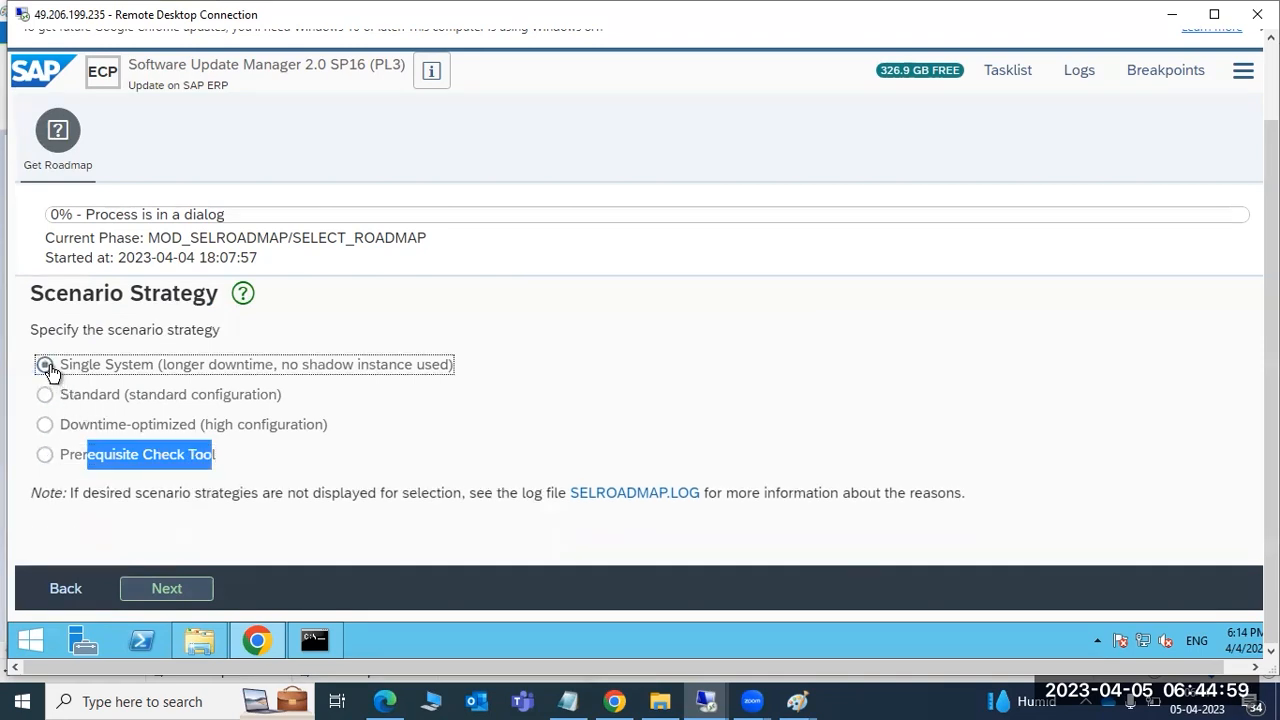
click(44, 368)
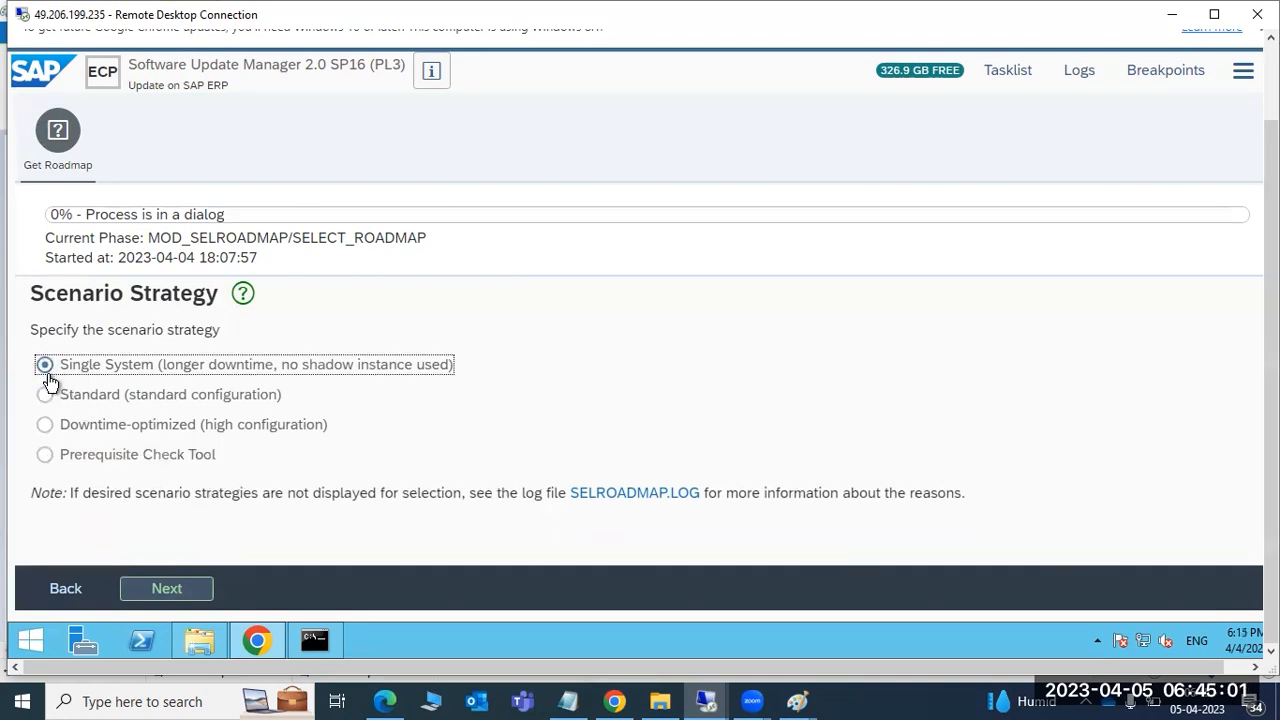
click(46, 396)
click(44, 425)
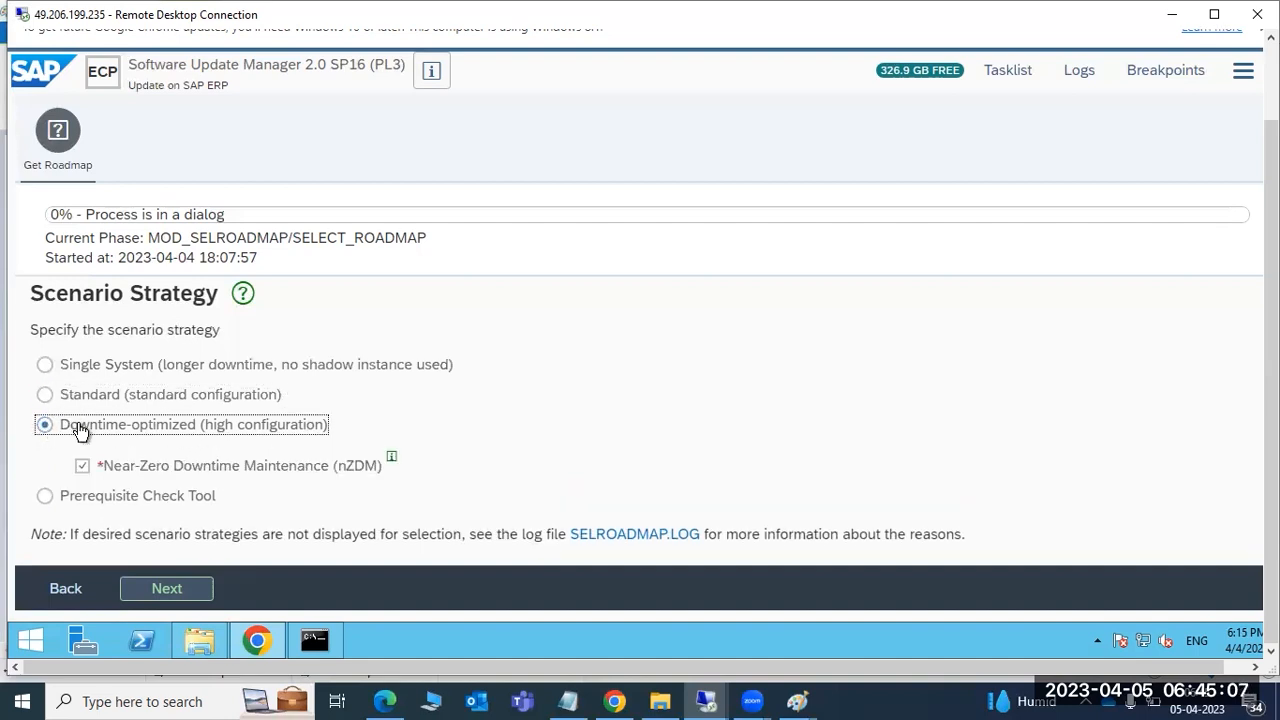
click(79, 397)
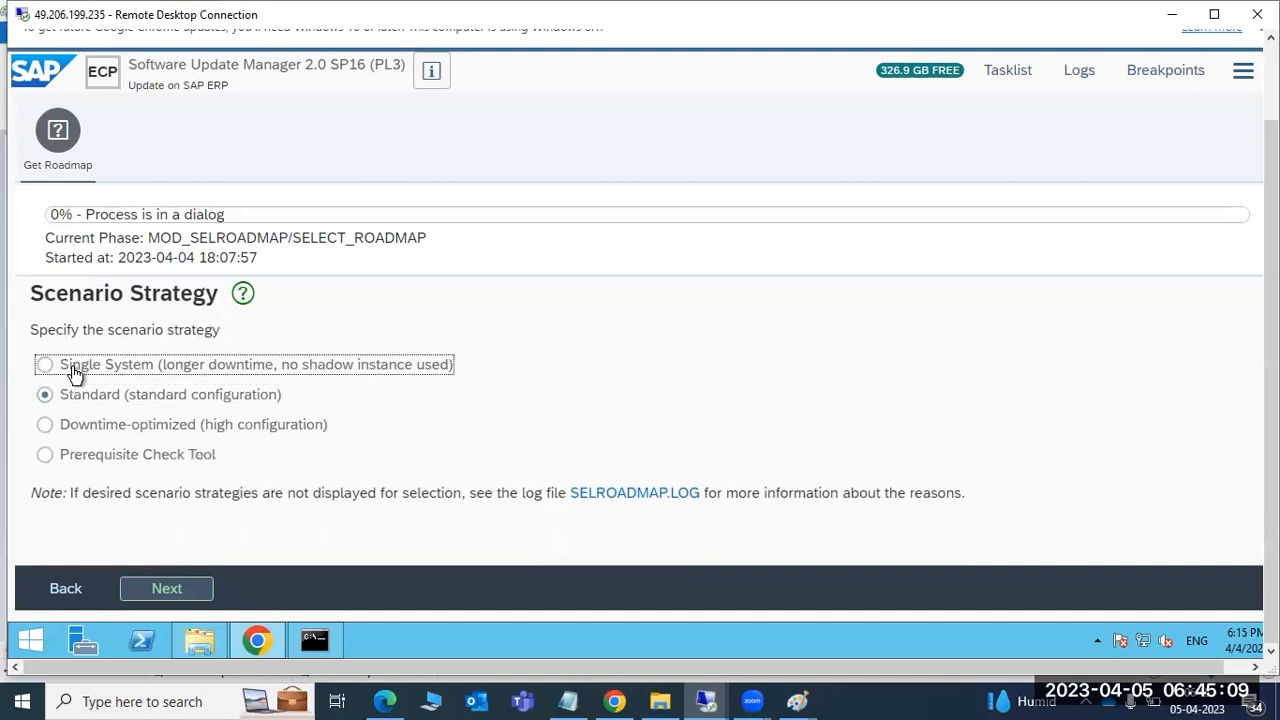
click(72, 395)
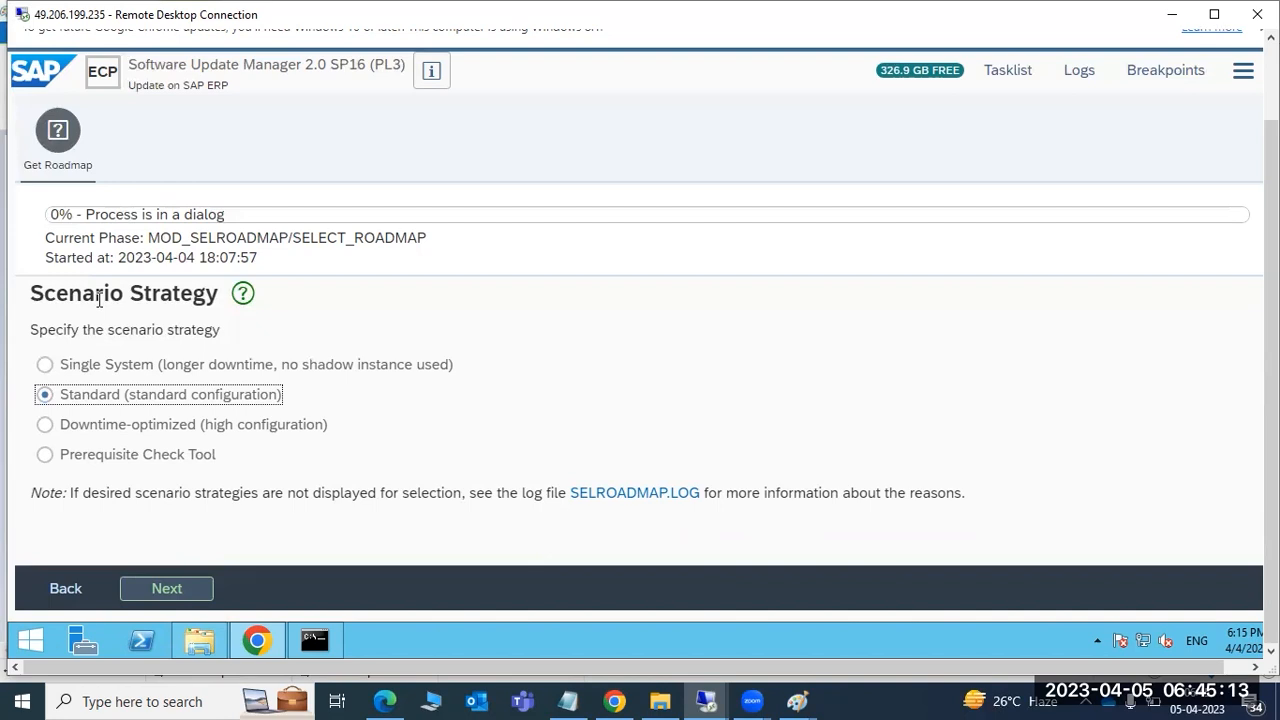
- Copy the scenario strategy prompt and its first three options from SUM, and paste them over the SUM version notes in Paint
drag(31, 330, 333, 430)
key(ctrl+c)
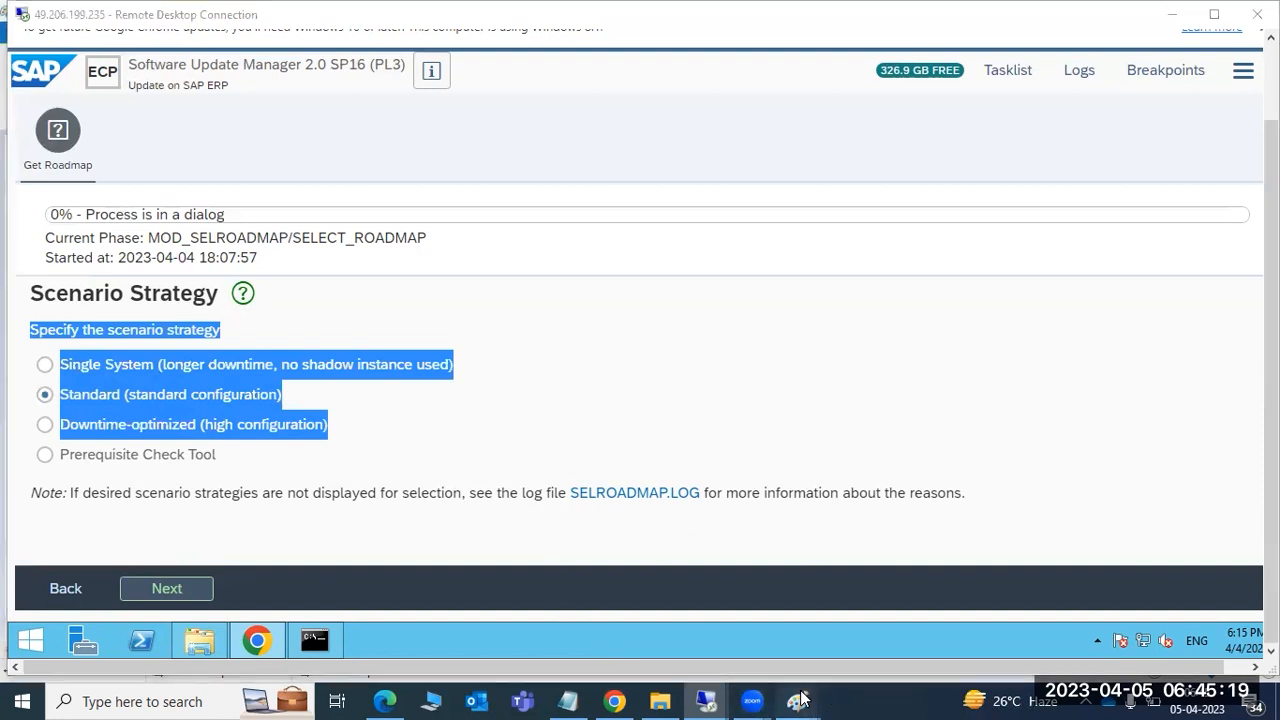
mouse_move(797, 701)
click(851, 648)
drag(465, 300, 50, 172)
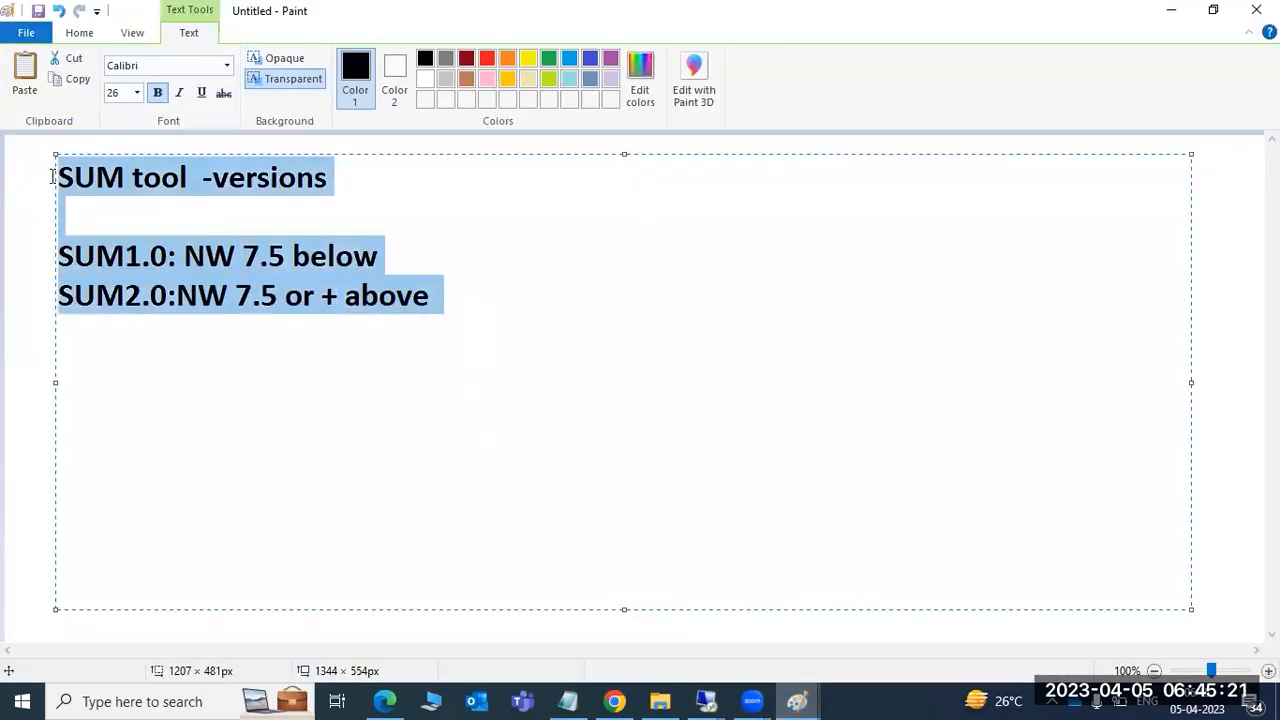
key(ctrl+v)
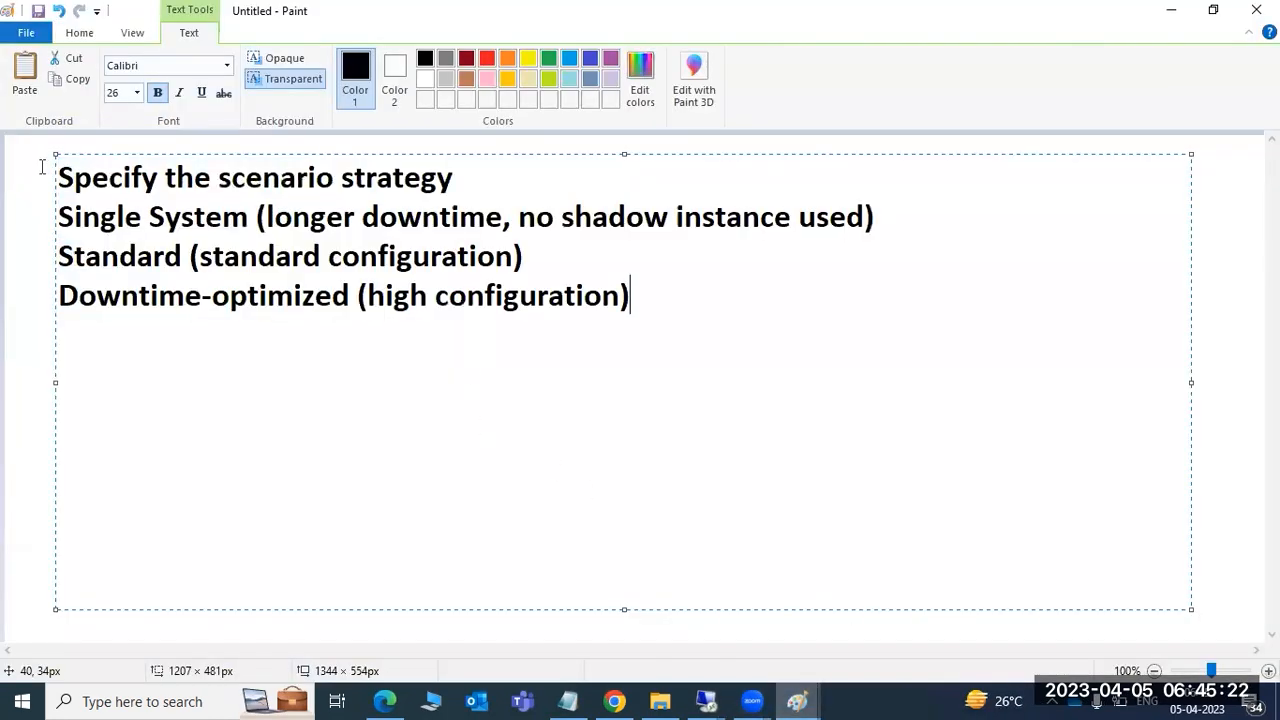
click(453, 182)
drag(100, 215, 153, 295)
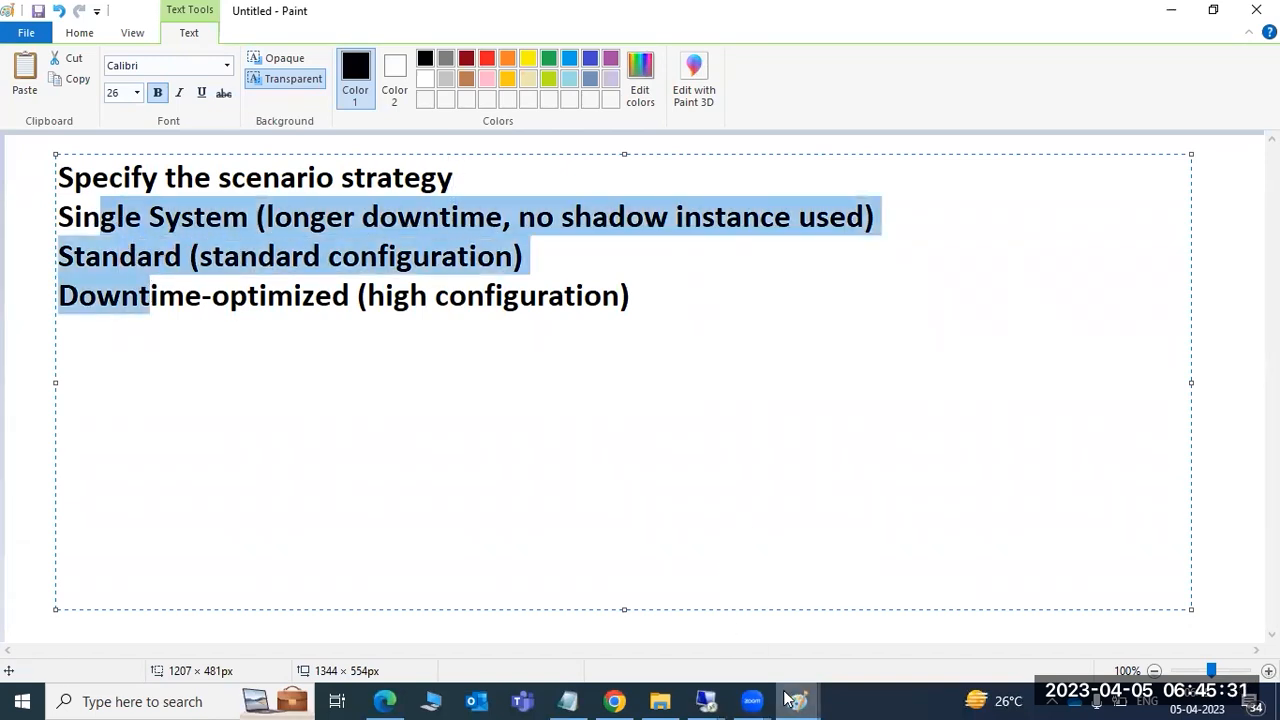
- Back in the remote desktop's SUM page, continue with the Standard strategy and accept the default additional parameters to reach the system passwords
click(692, 700)
click(961, 558)
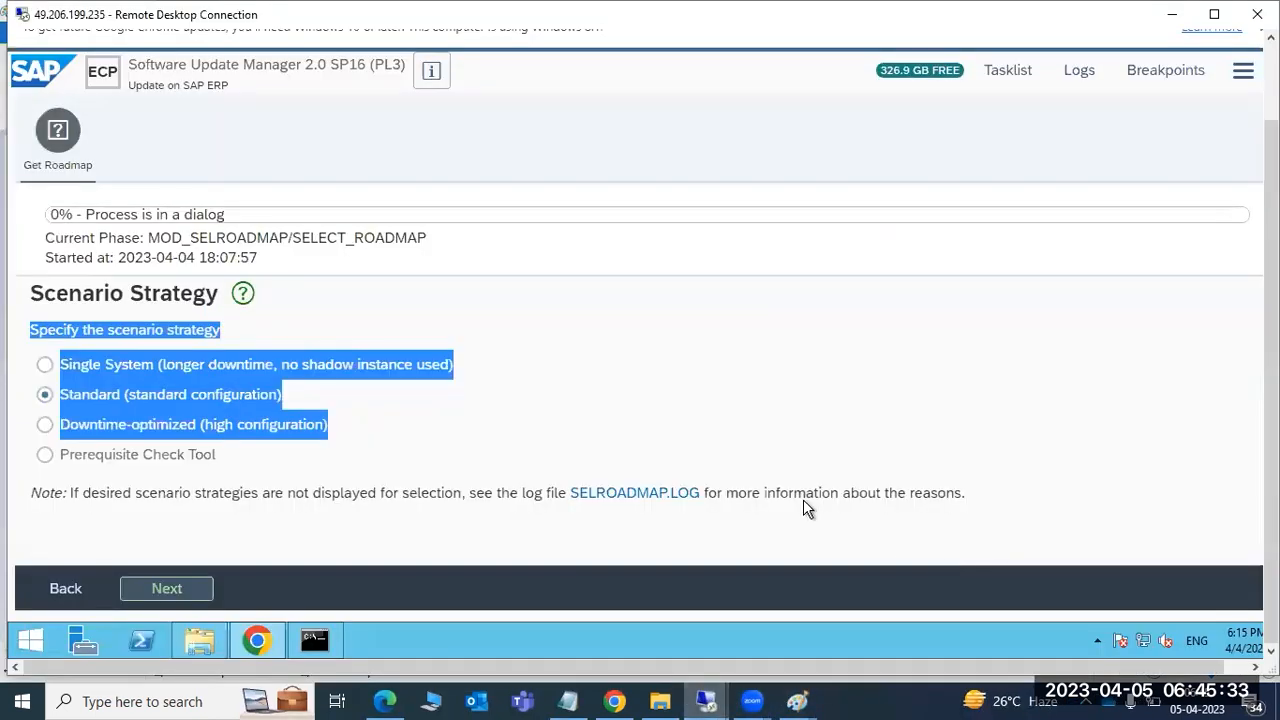
click(565, 305)
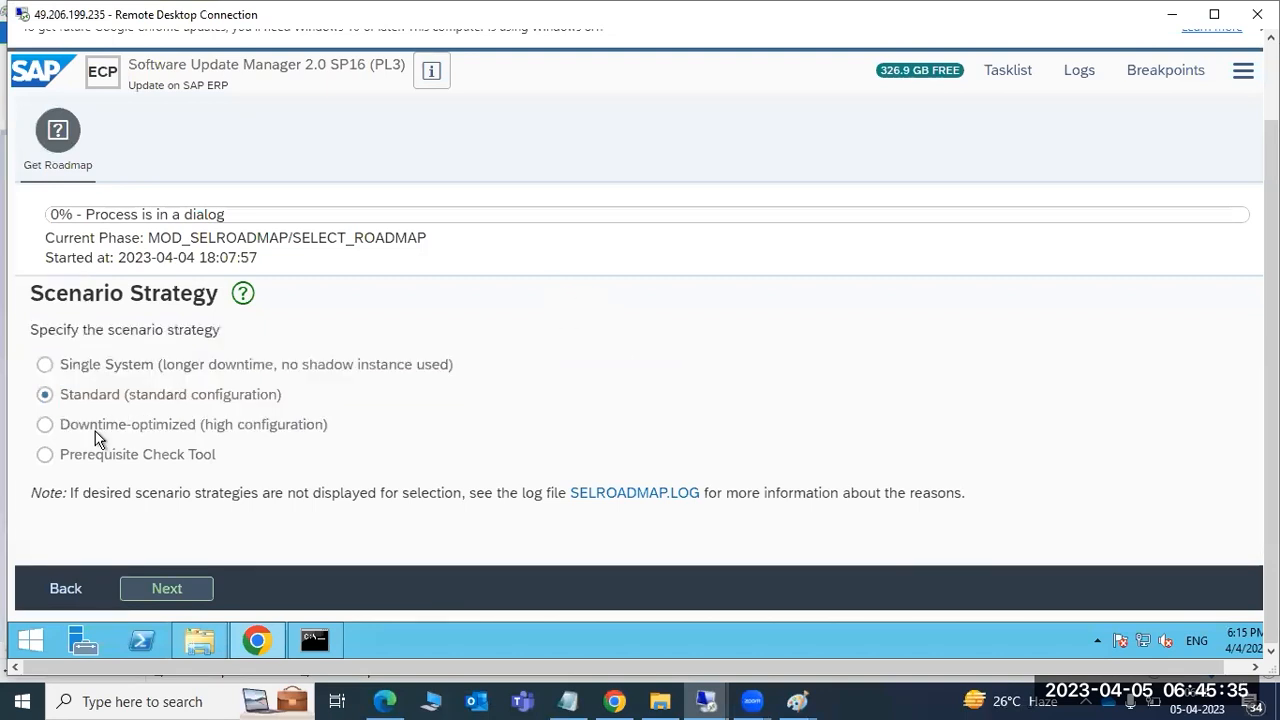
click(166, 590)
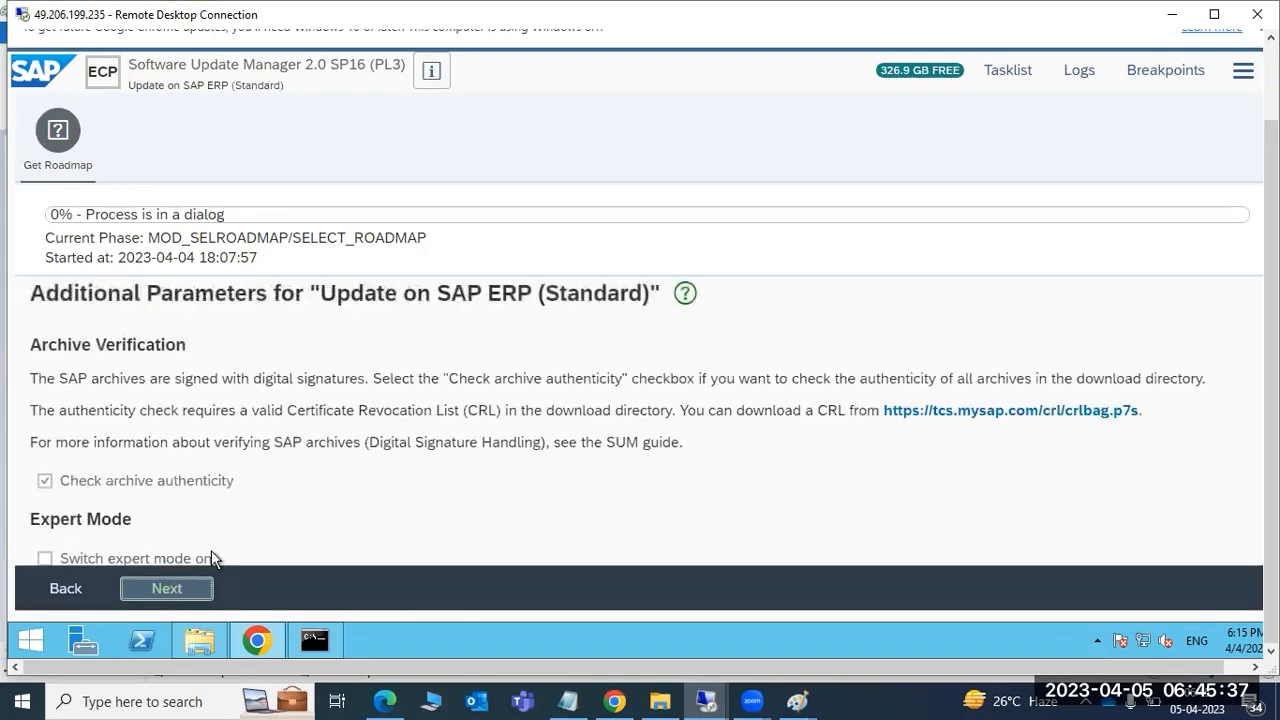
scroll(240, 500, down, 3)
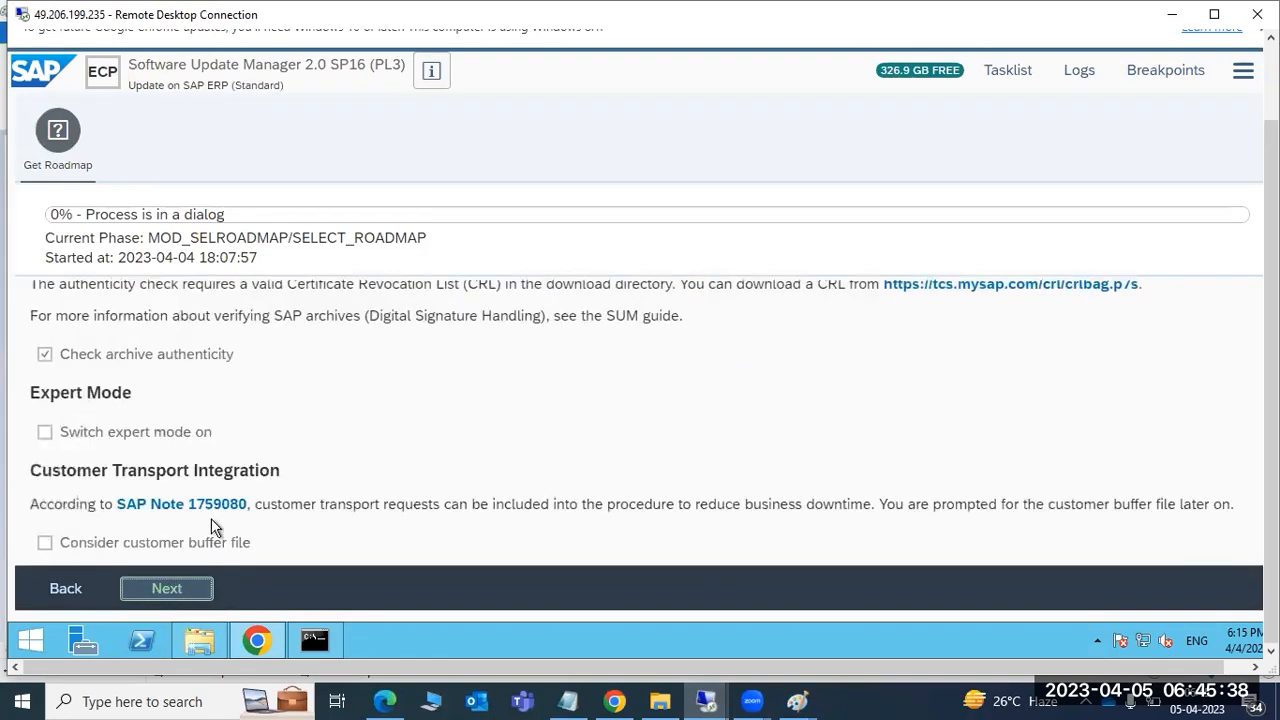
click(166, 590)
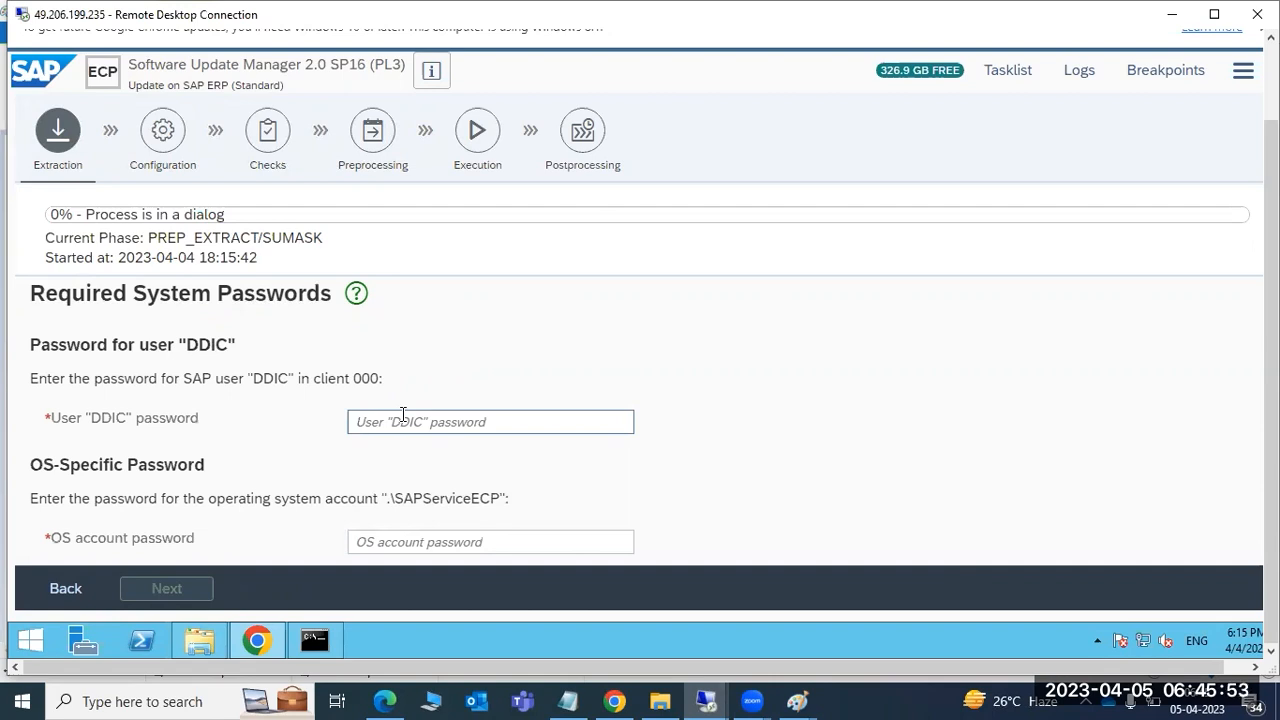
click(403, 414)
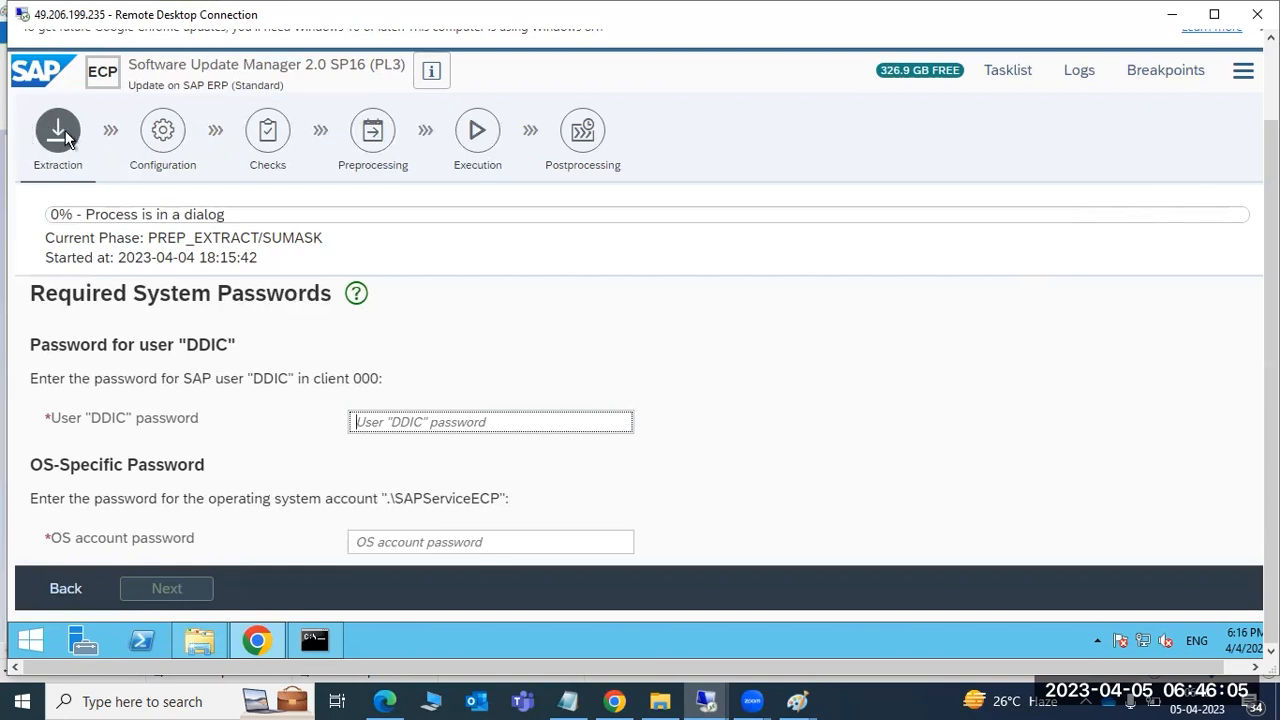
- Switch to Paint and add a "---" separator and the heading "SUM road steps :" below the strategy options
click(797, 701)
click(690, 612)
click(686, 298)
key(Return)
key(Return)
text(--)
key(BackSpace)
key(BackSpace)
key(BackSpace)
key(BackSpace)
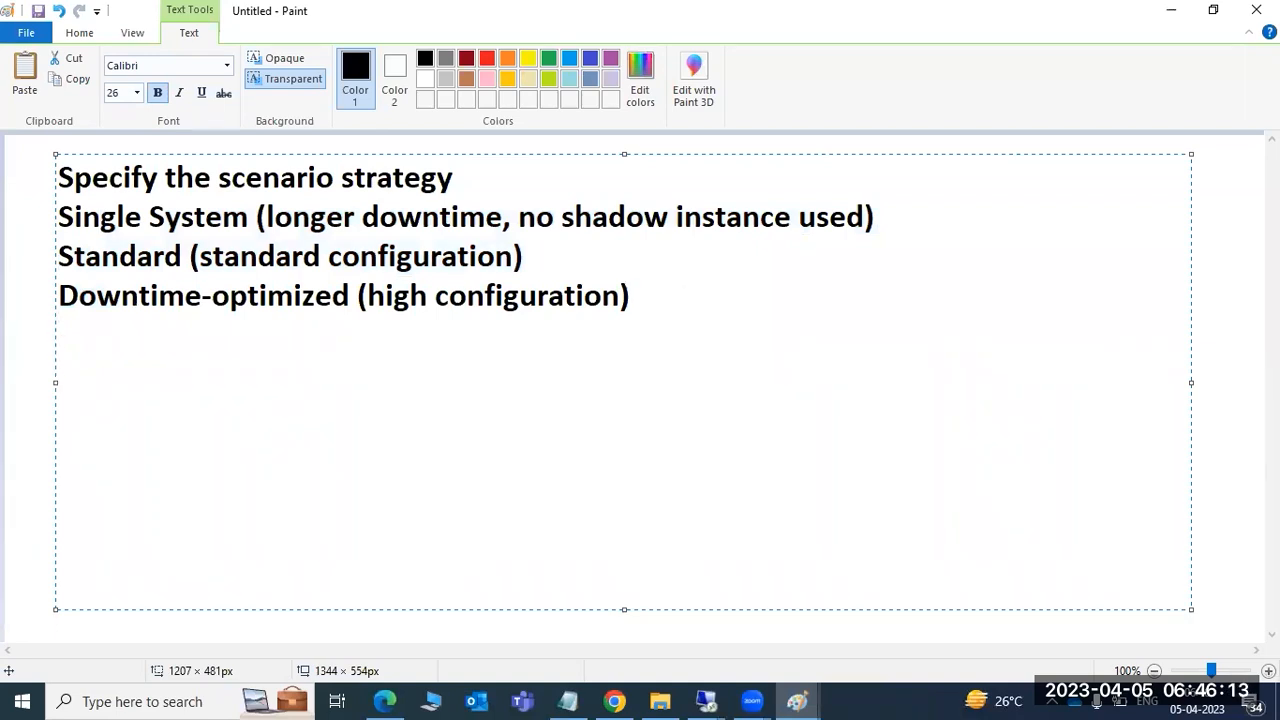
key(Return)
key(Return)
text(--- )
text(SUM r)
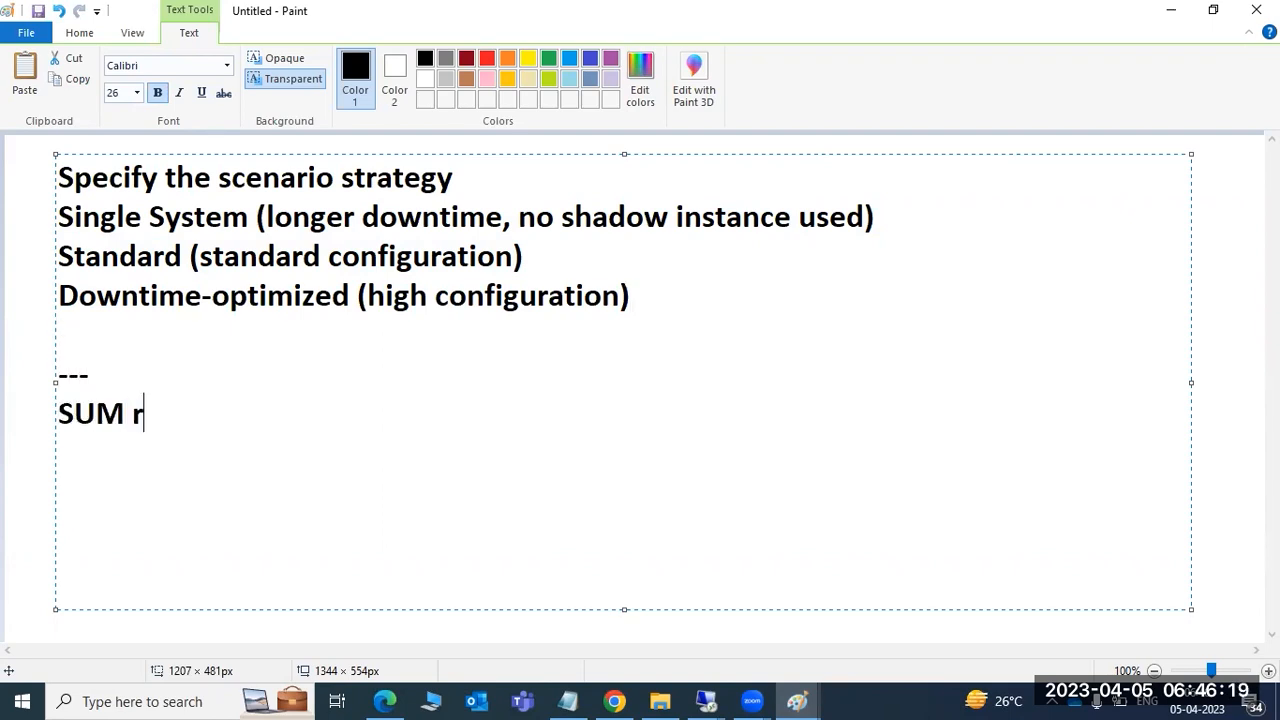
text(oad steps :)
- List the phases EXTRACTION, CONFIGURATION, CHECK and PREPROCESSiNG on separate lines under the heading
key(Return)
text(EXTRACTION)
key(Return)
text(CONFIGU)
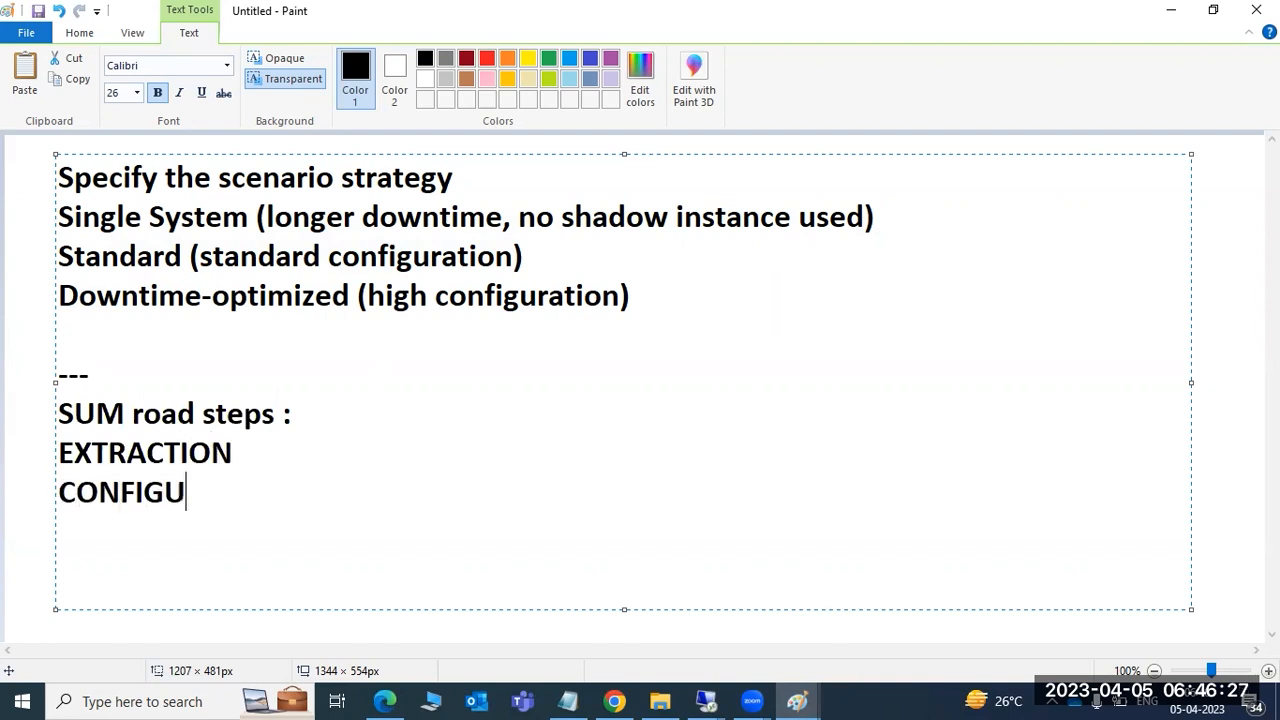
text(RATION)
key(Return)
text(CHECK )
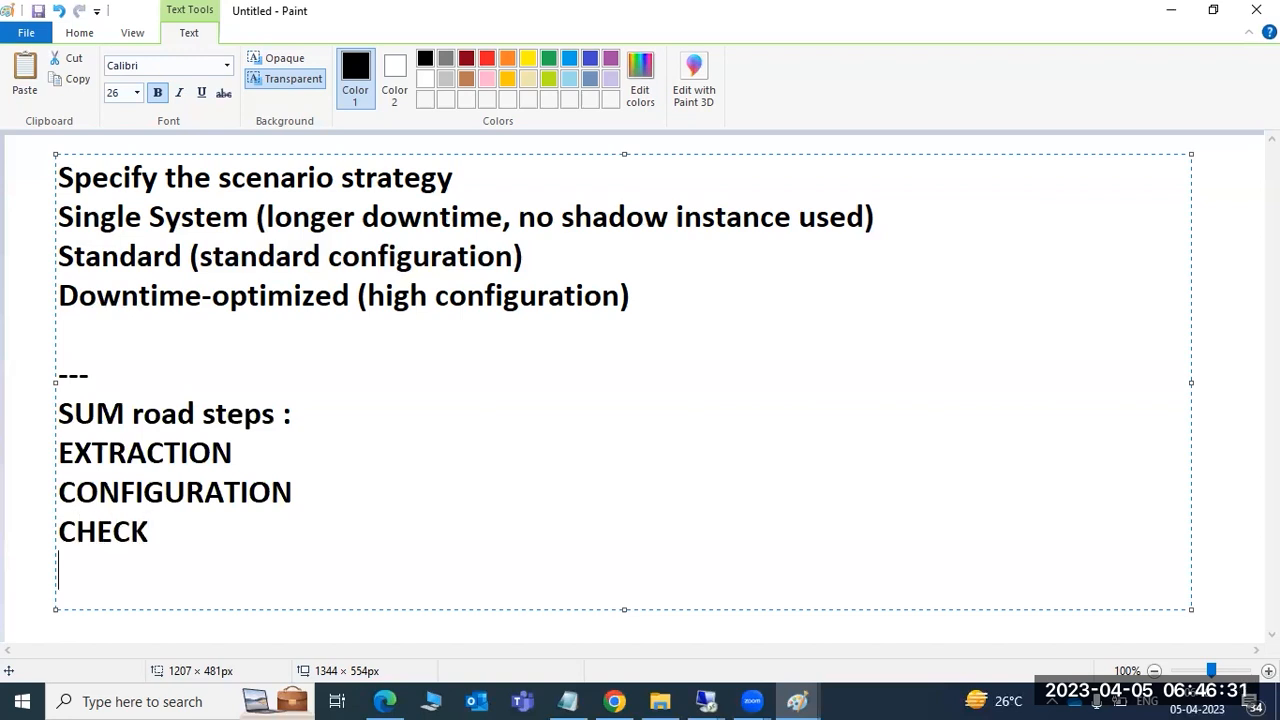
text(PREPROCESSi)
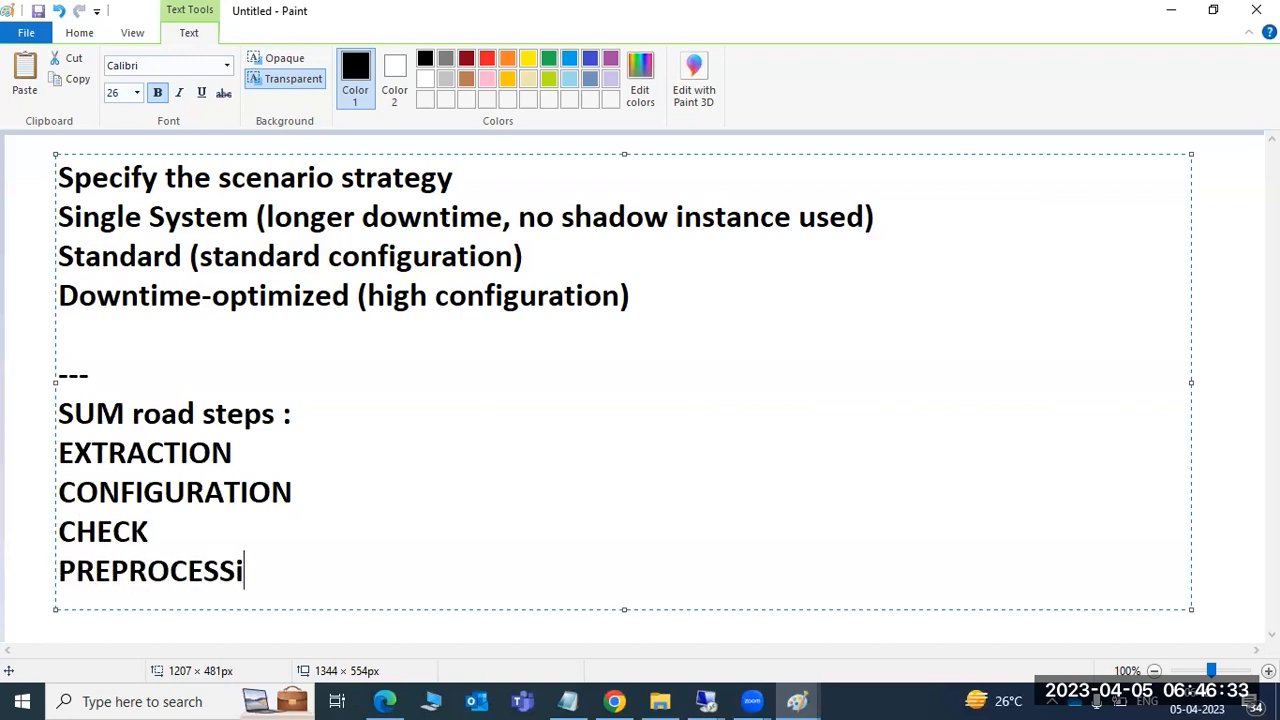
text(NG)
- Add the phases EXECUTIOn and POST PRCESSING to the list, and remove the blank line above the "---" separator
key(Return)
text(EXE)
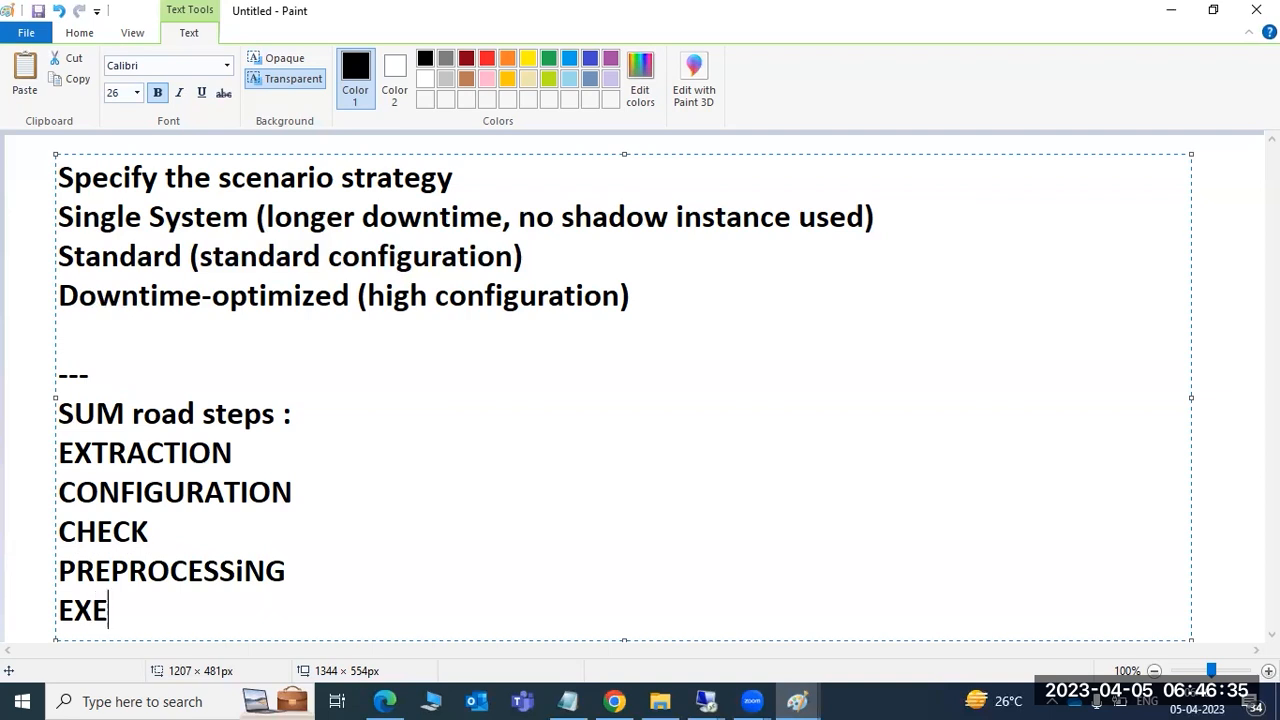
text(CUTIOn)
key(Return)
text(POST PR)
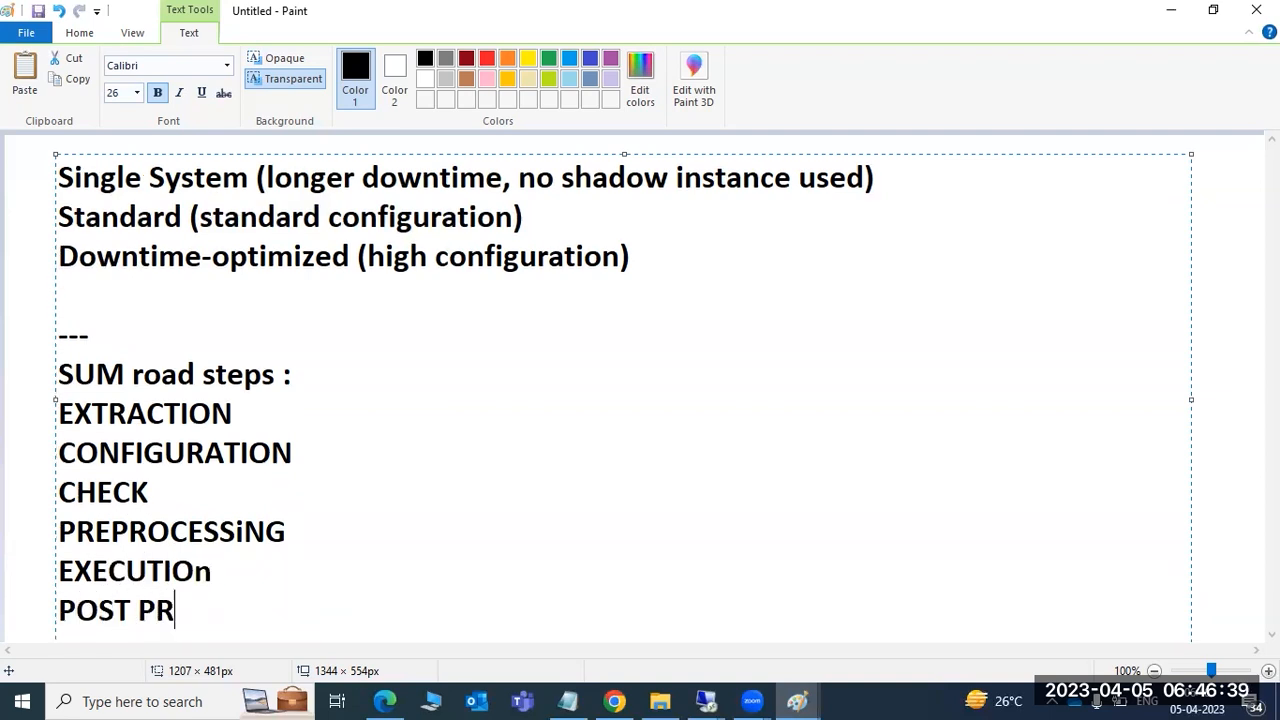
text(CESSING)
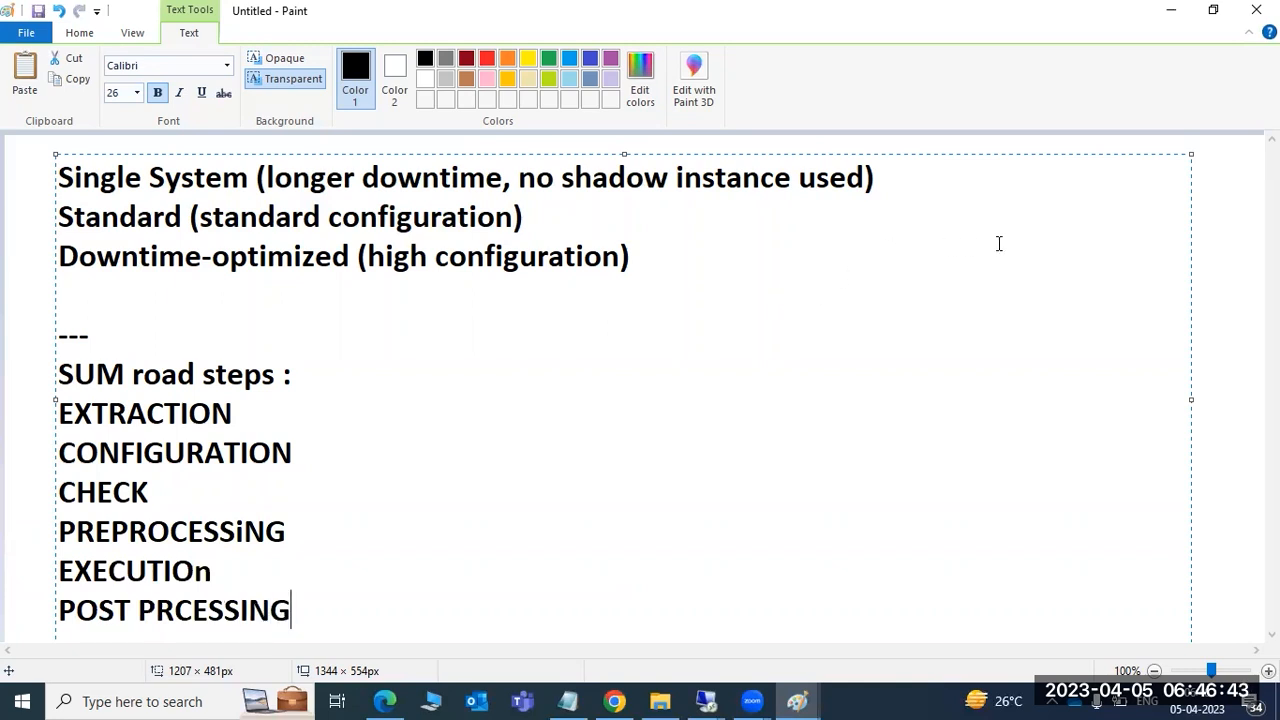
click(258, 310)
key(Delete)
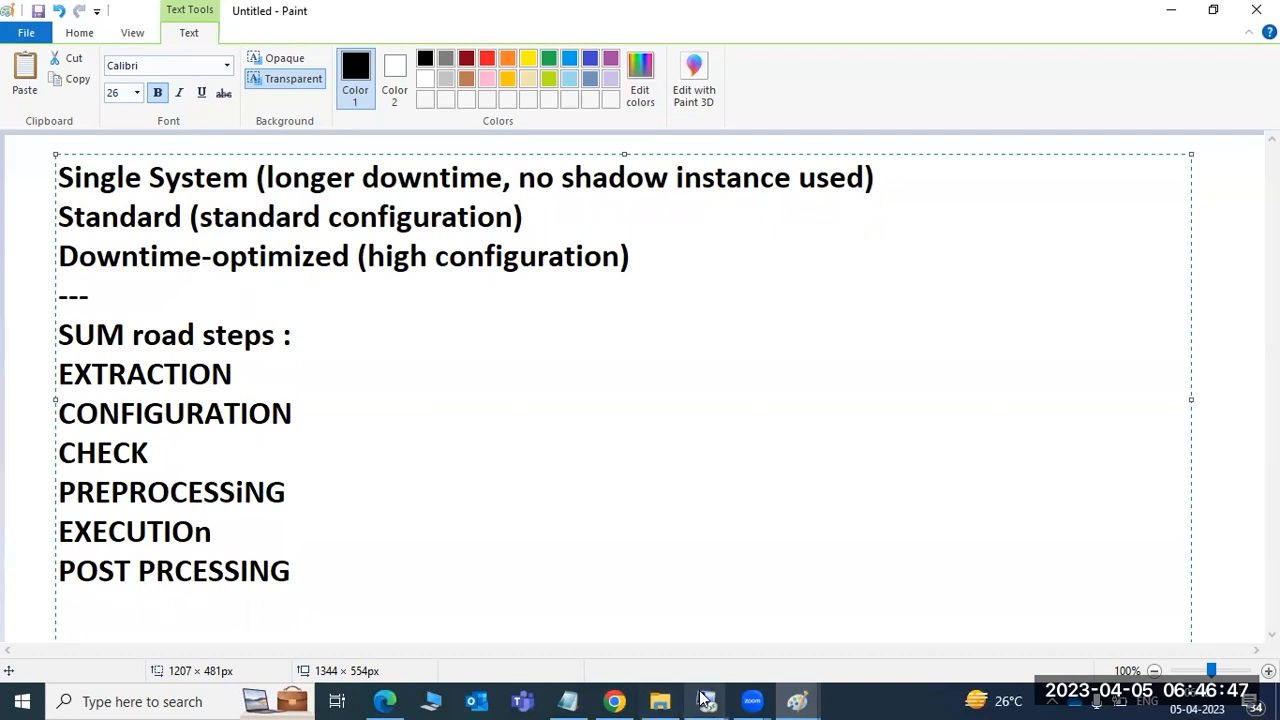
- Switch back to the remote desktop and review SUM's title, update scenario, roadmap phases and required system passwords
mouse_move(706, 701)
click(844, 598)
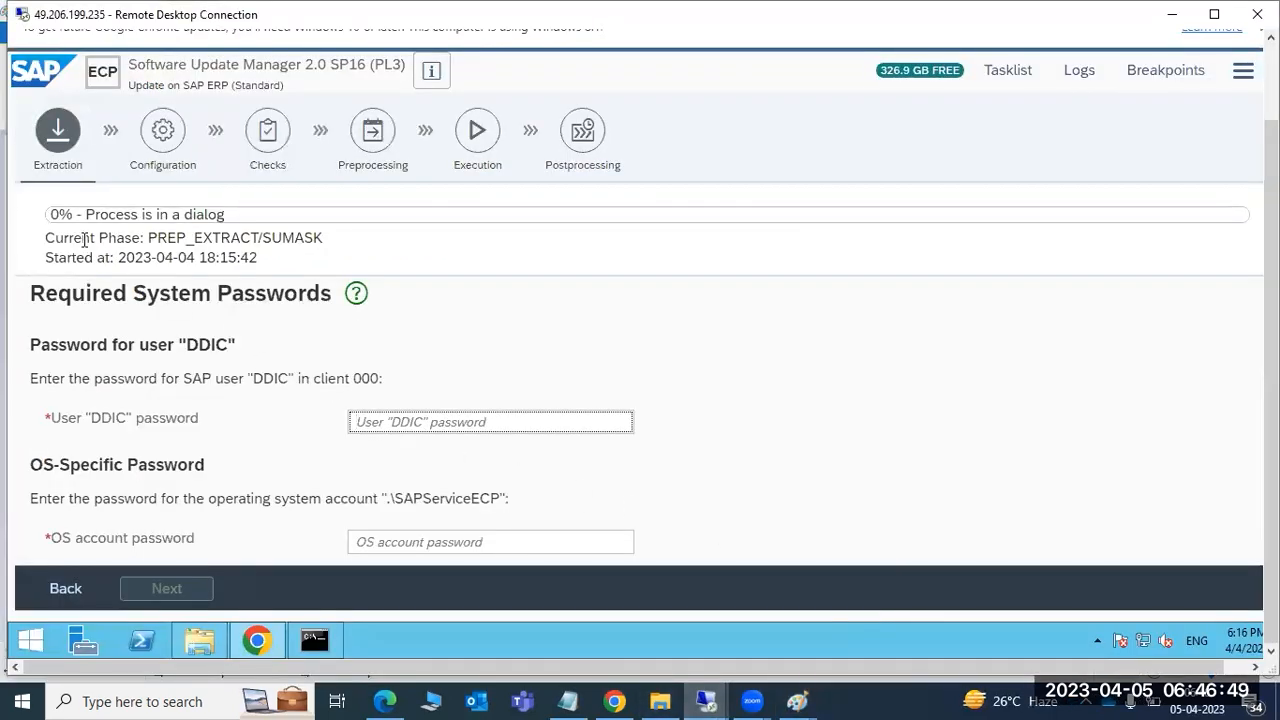
drag(138, 88, 247, 88)
triple_click(247, 88)
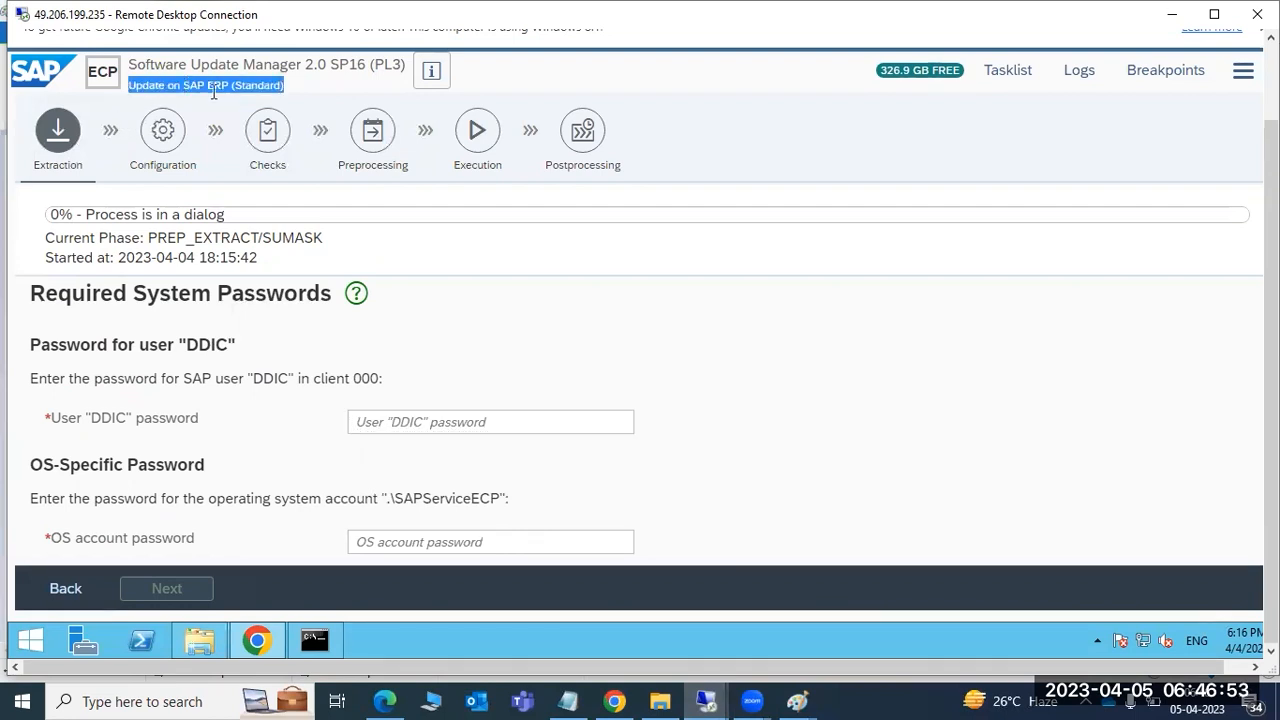
drag(160, 88, 297, 64)
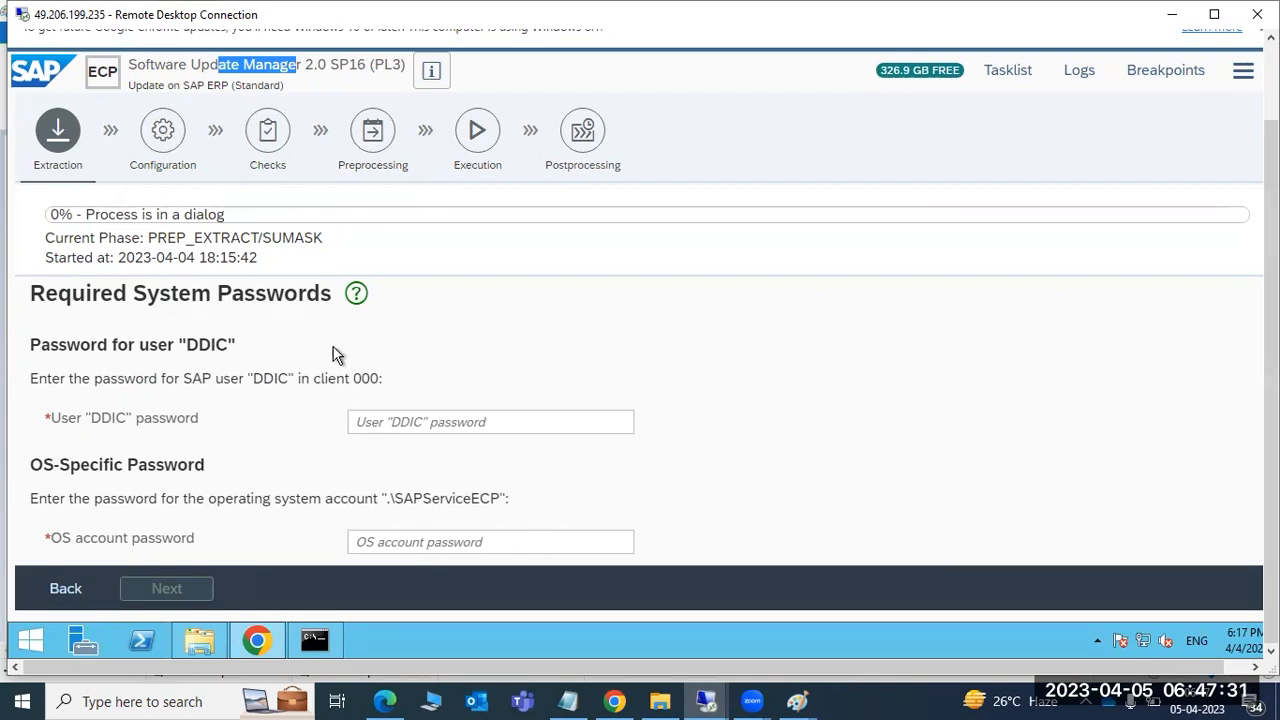
scroll(316, 389, down, 1)
scroll(316, 396, up, 1)
click(160, 138)
scroll(181, 432, down, 1)
- In Paint, clear the strategy and road-step notes and draw a new empty text box about 1281 × 504 px
mouse_move(797, 701)
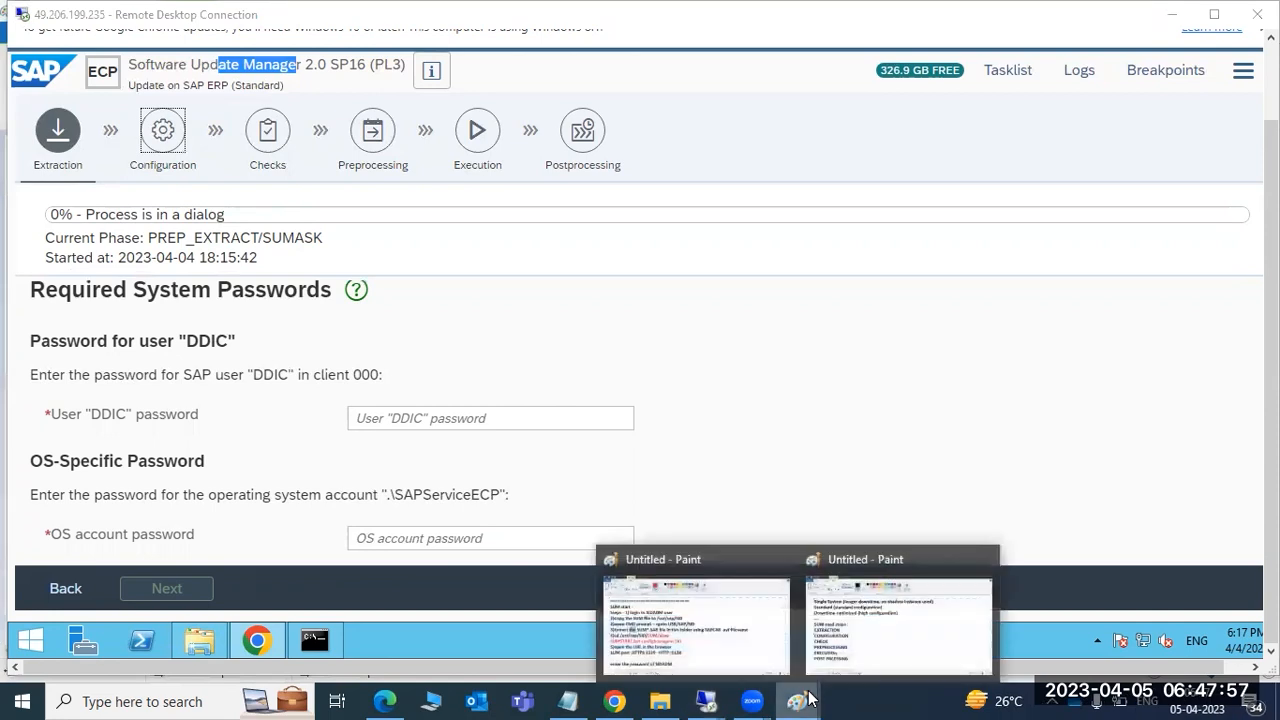
click(900, 615)
click(100, 701)
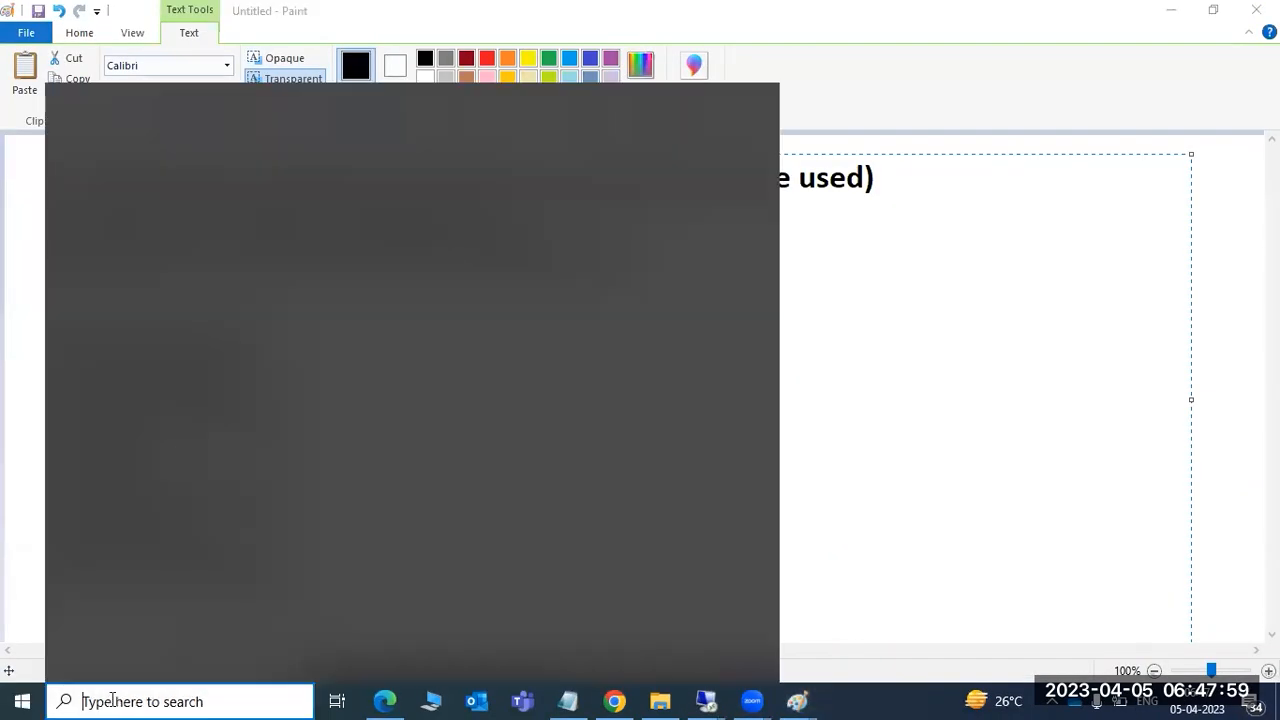
click(127, 253)
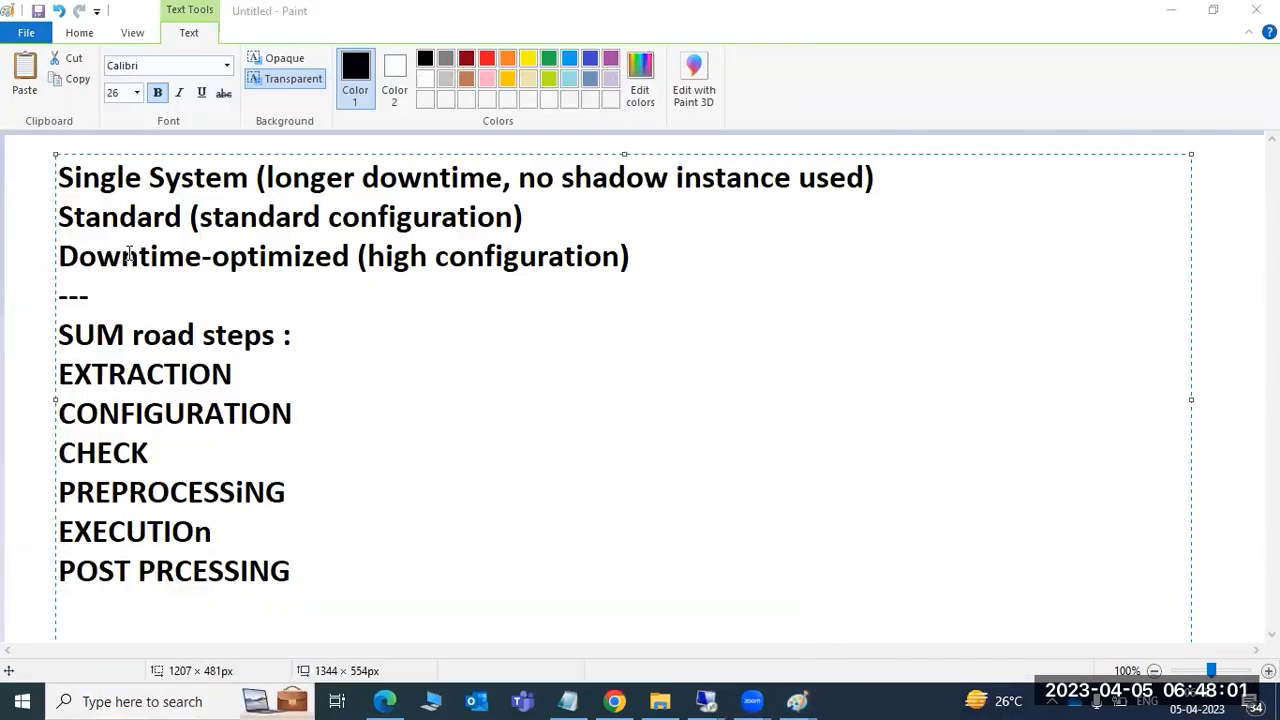
click(273, 66)
drag(29, 153, 741, 399)
drag(887, 424, 1230, 625)
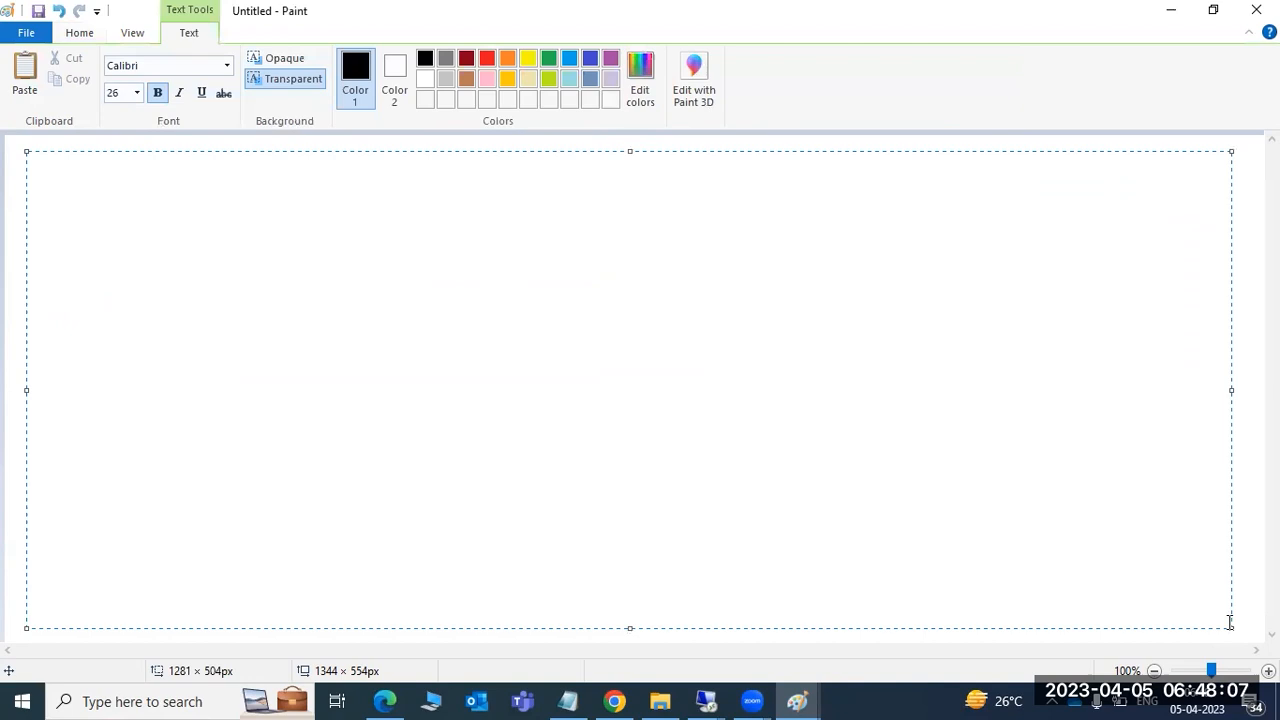
- In the remote desktop's SUM page, enter the DDIC user password and the OS account password, and submit them to start the extraction
click(706, 700)
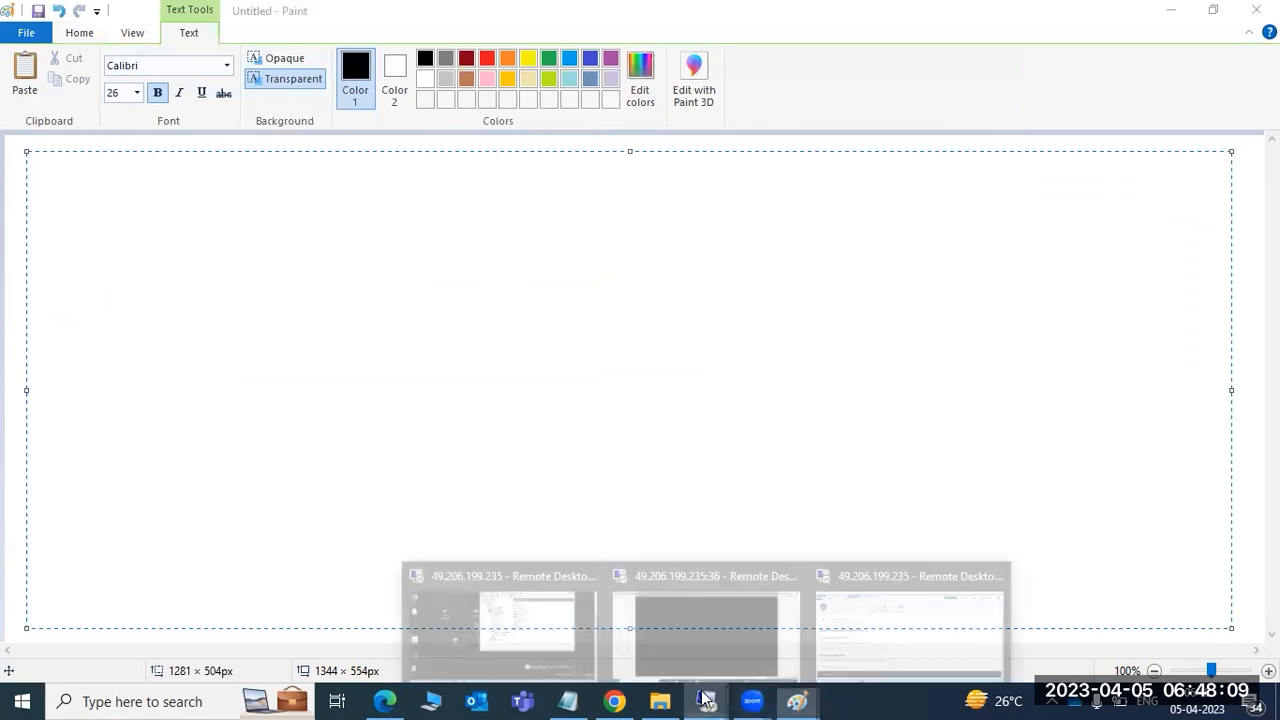
click(908, 630)
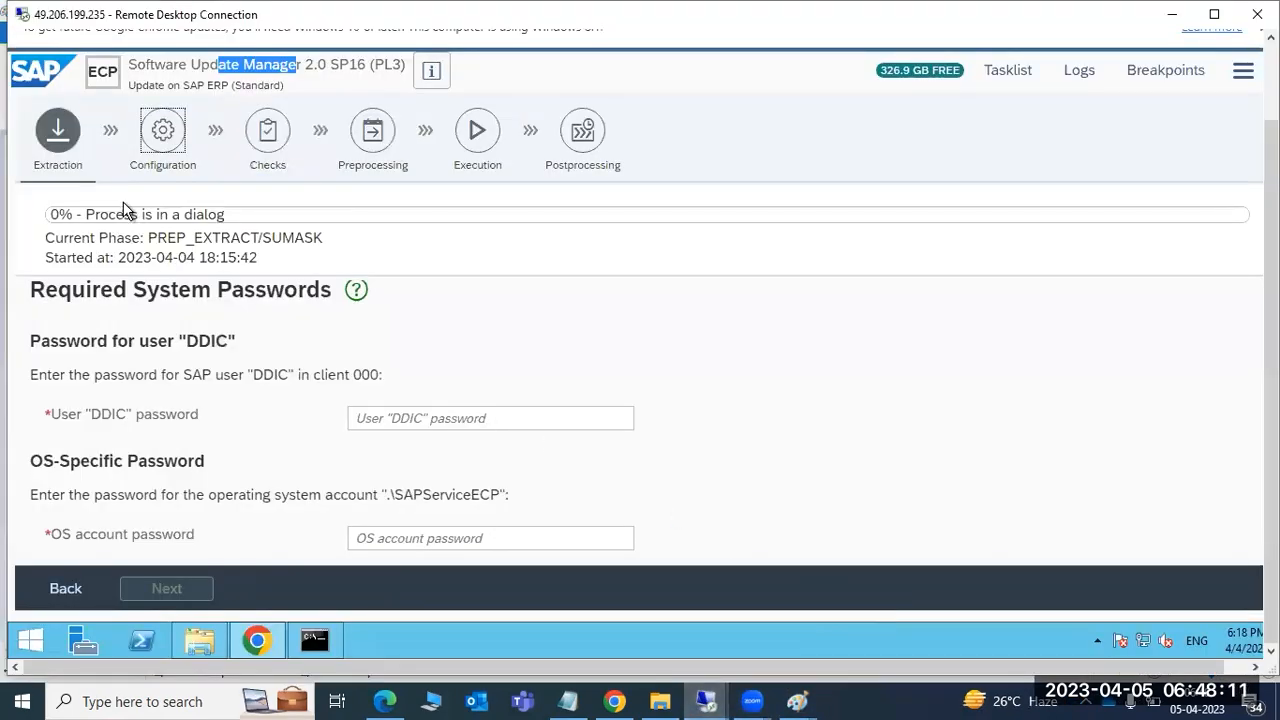
click(401, 410)
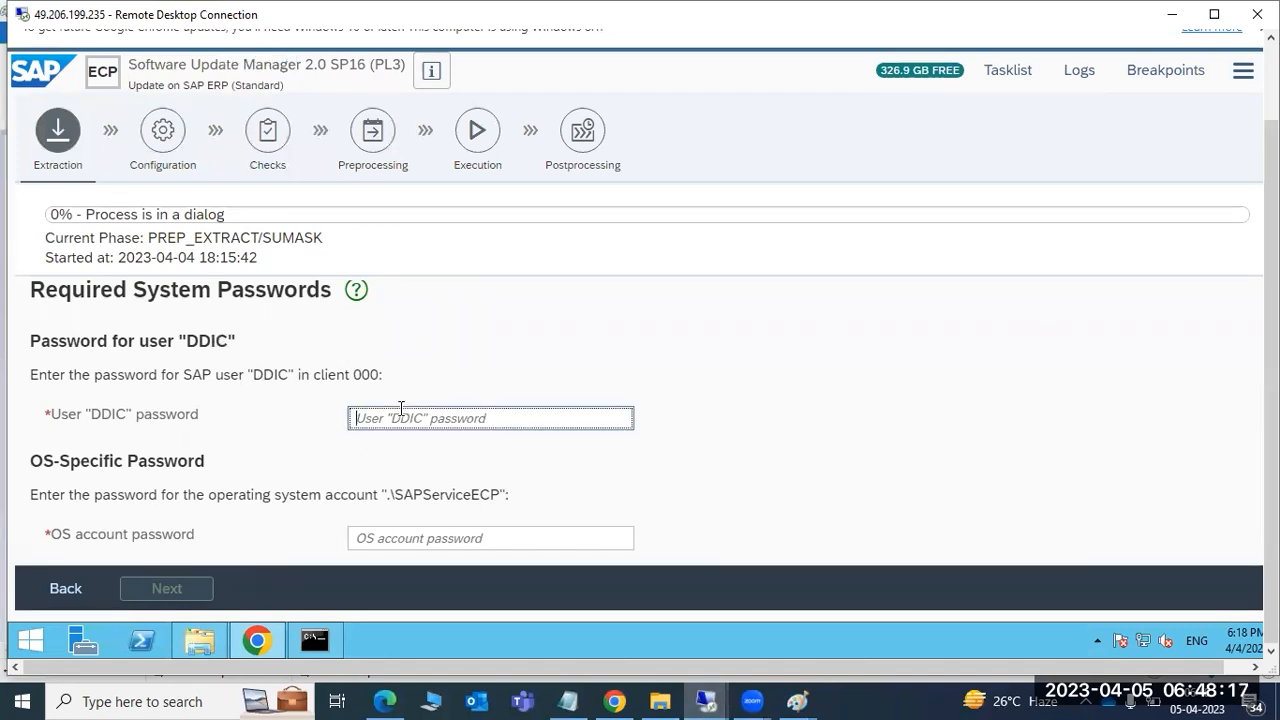
text(••••••••)
key(Tab)
text(•)
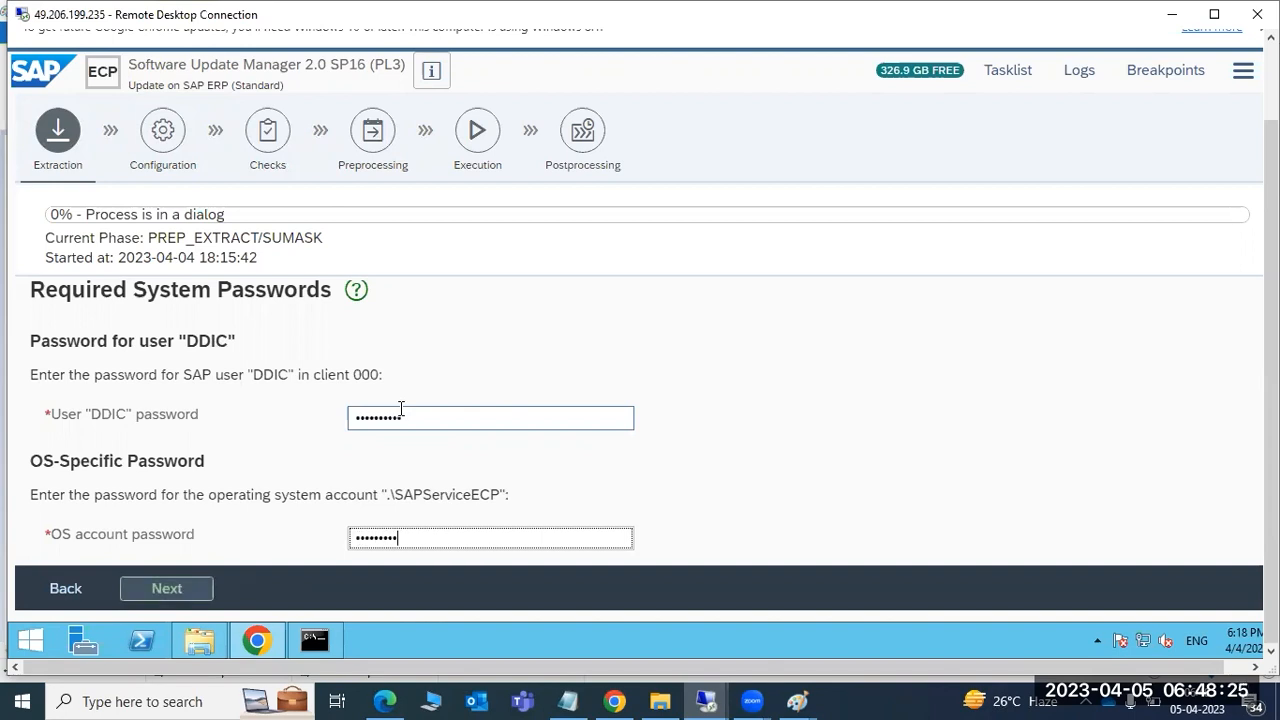
key(Return)
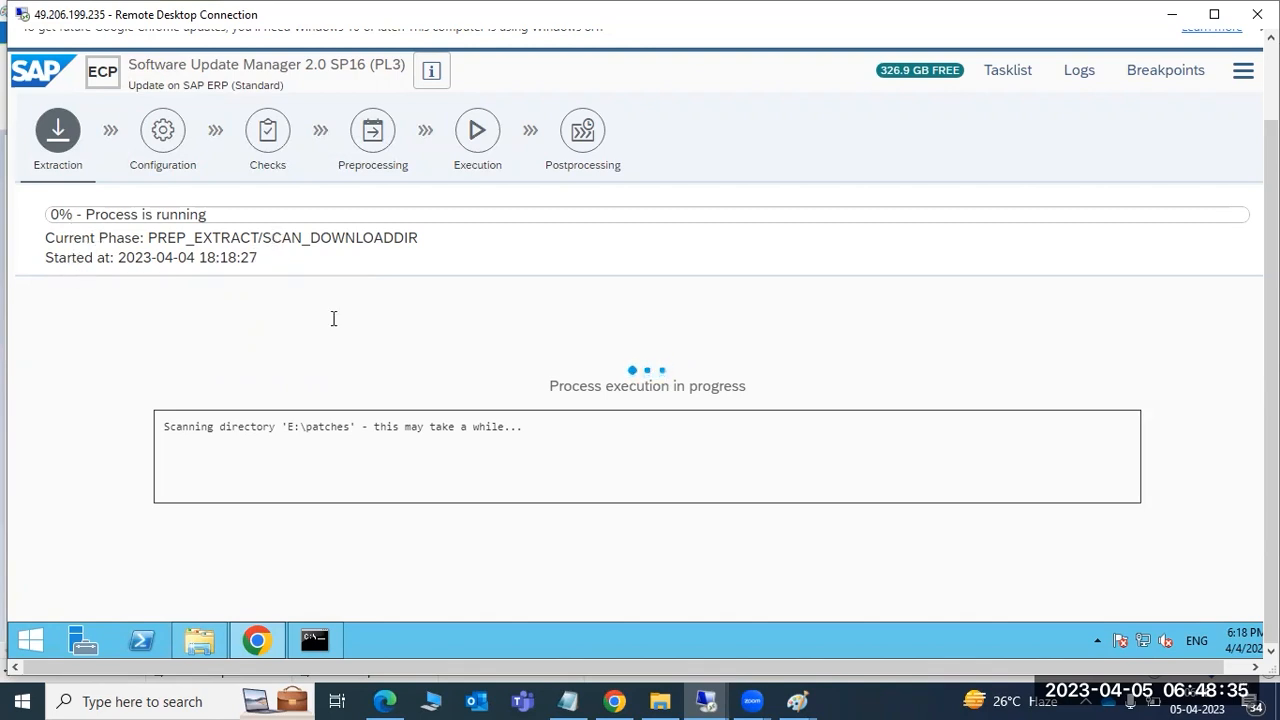
- Switch to Paint and add the heading "1)EXTRACTION:" with a line of equals signs beneath it in the empty text box
mouse_move(797, 701)
click(797, 612)
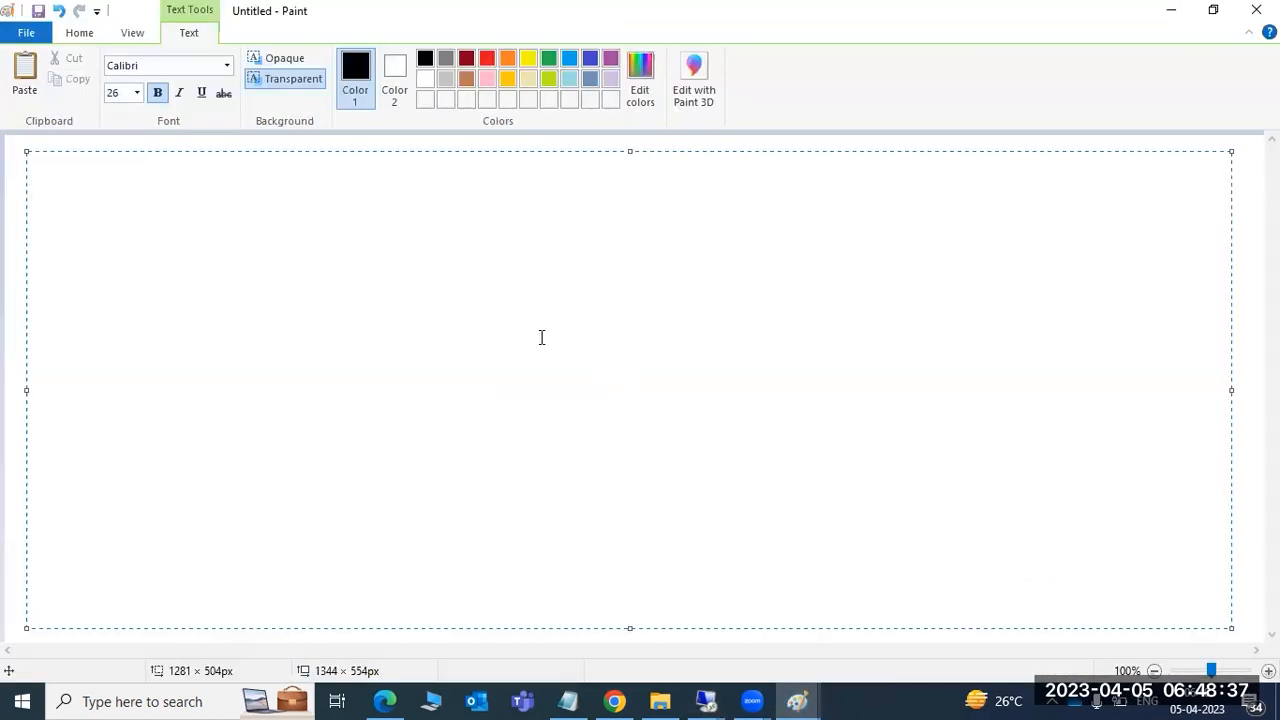
text(1)EXTRACTION:)
key(Return)
text(============== )
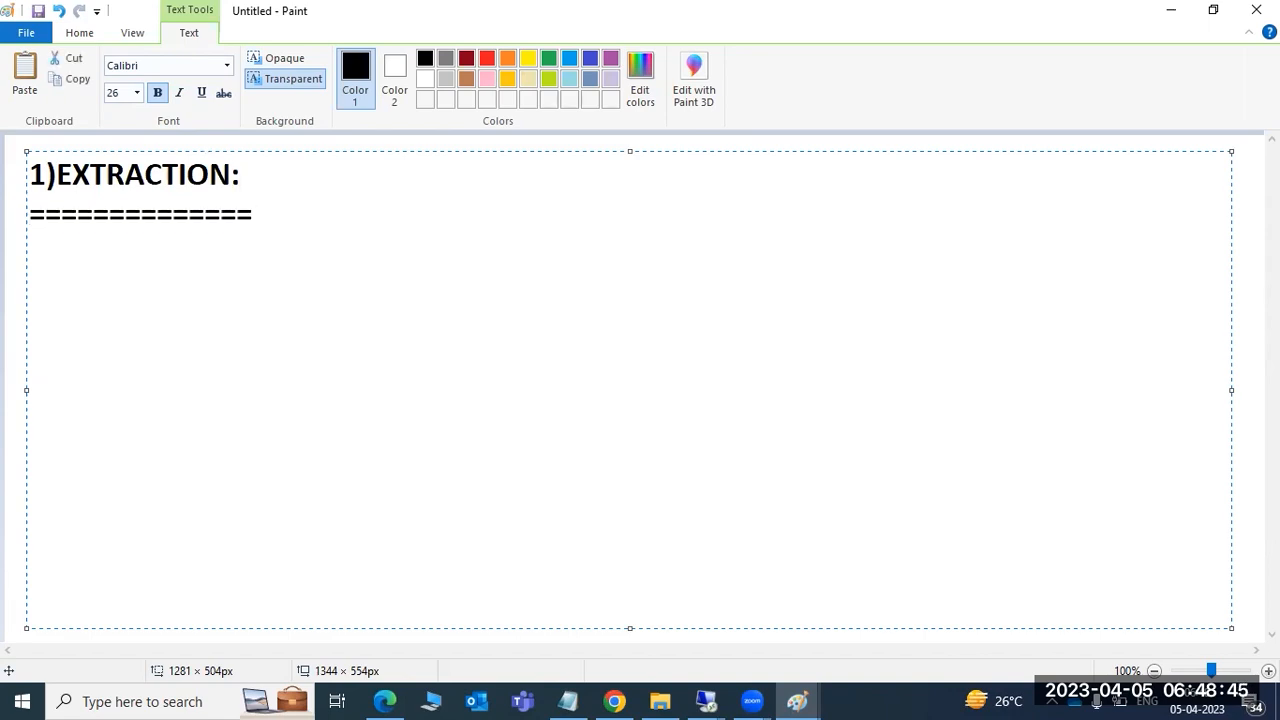
- Add the lines "it will ask DDIC-000" and "SCAN the download directory" below the extraction heading
text(it will a)
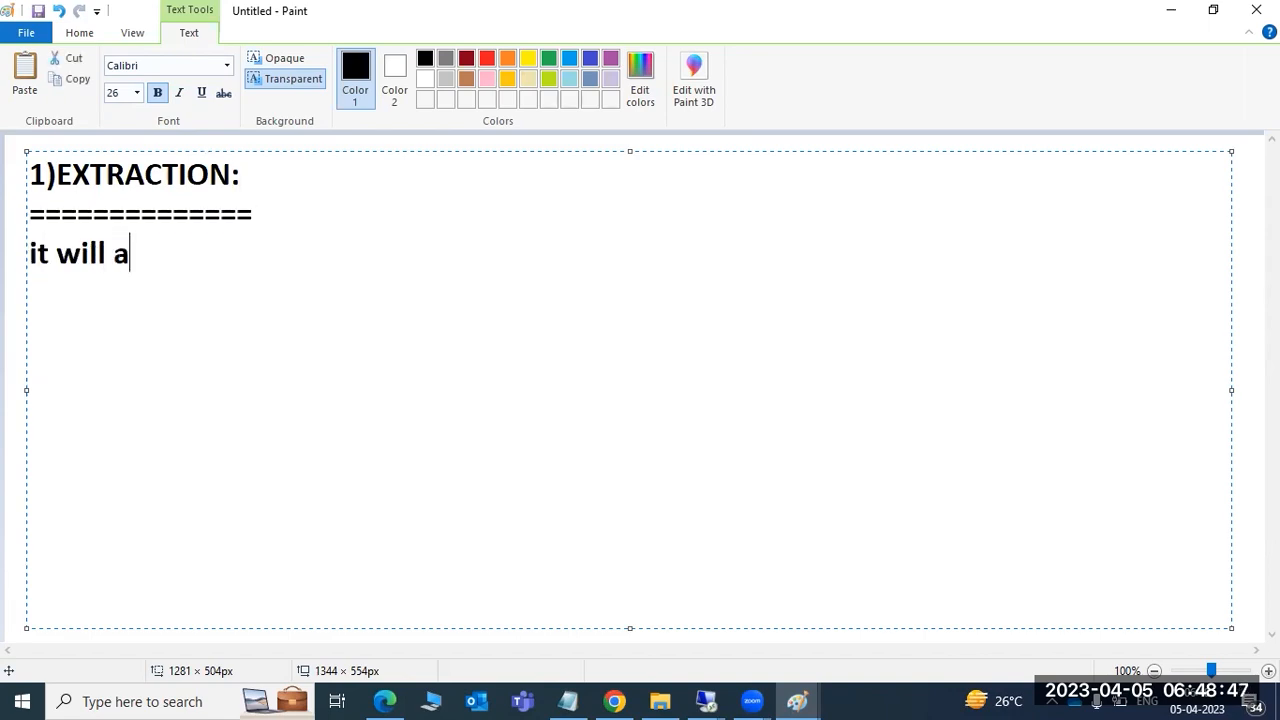
text(sk DDIC)
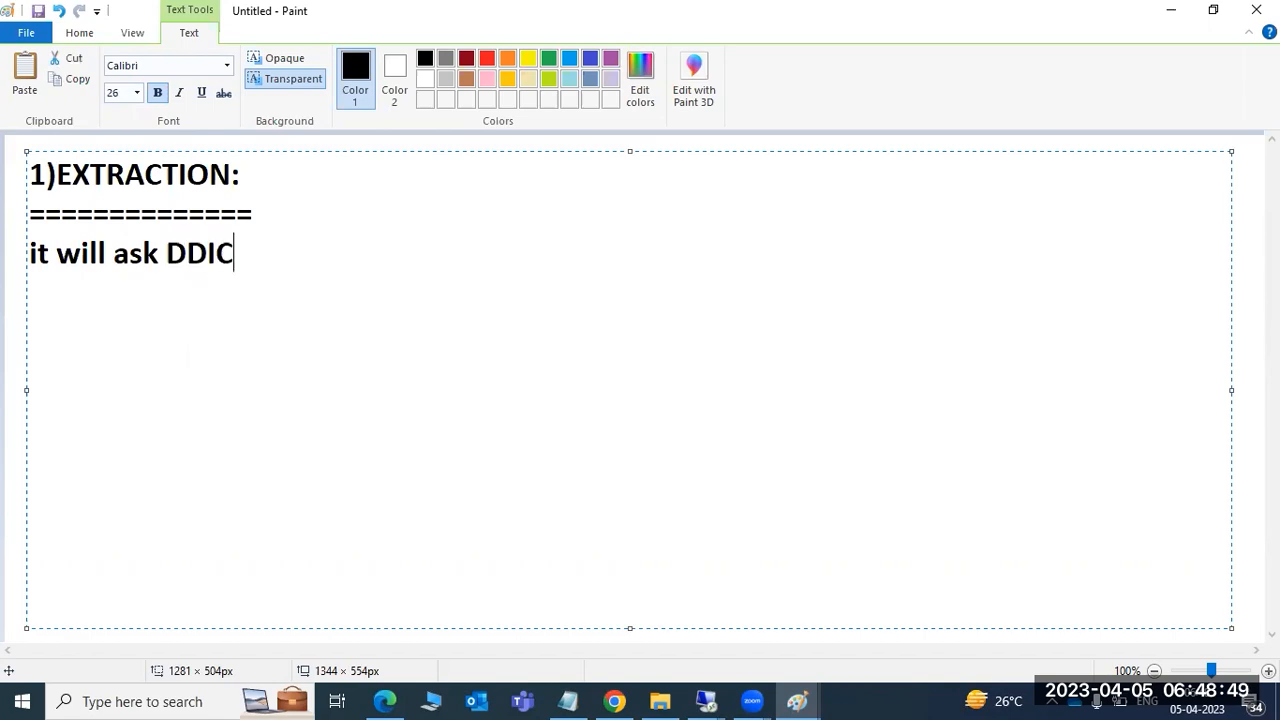
text(-000)
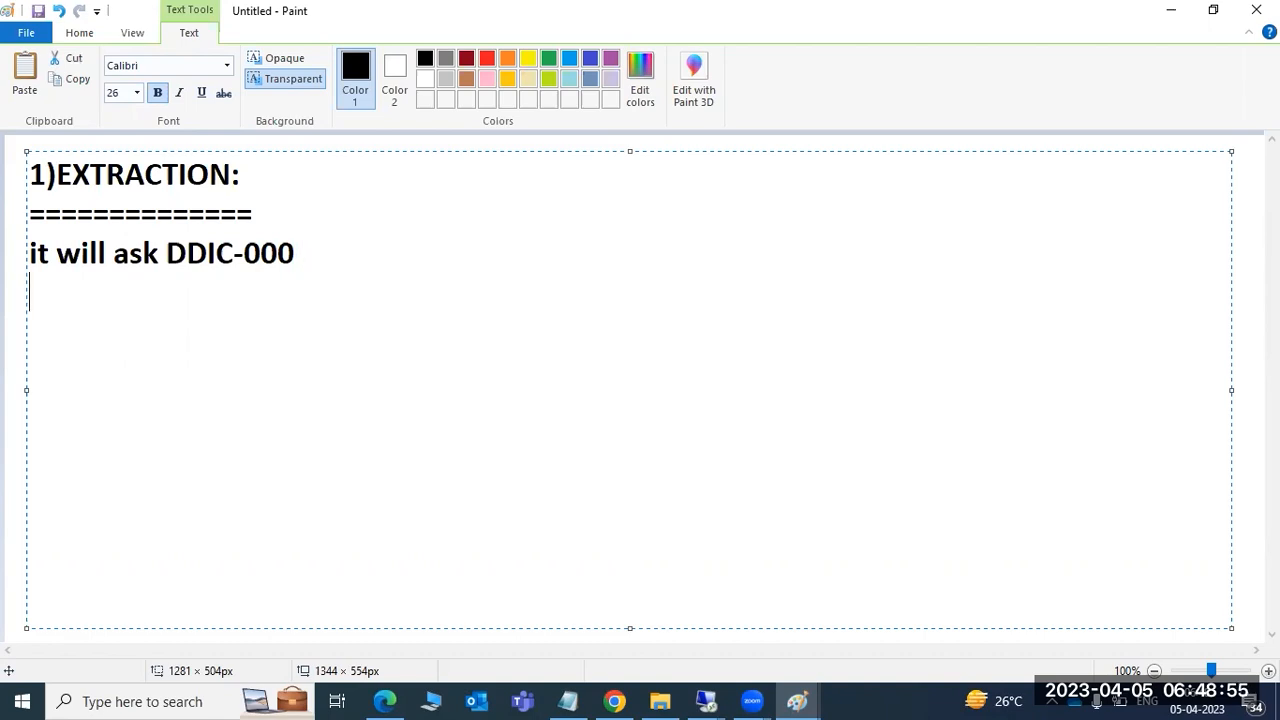
text(SCAN )
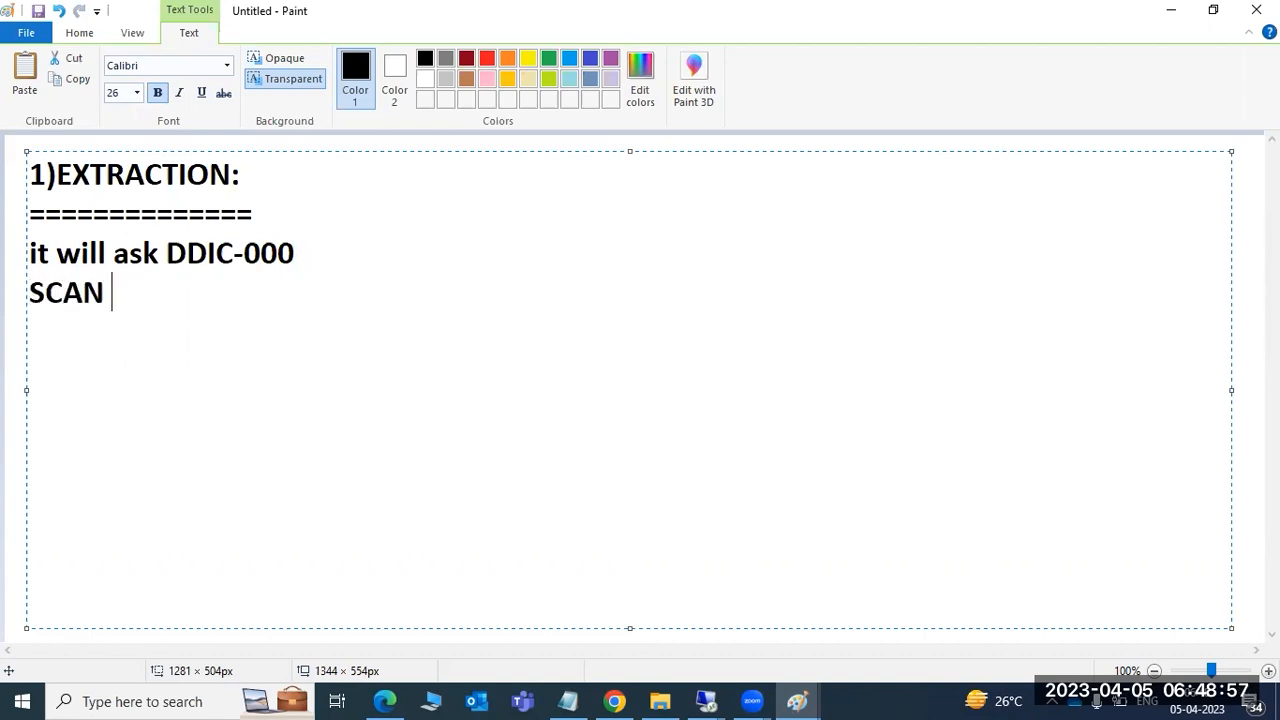
text(the downl)
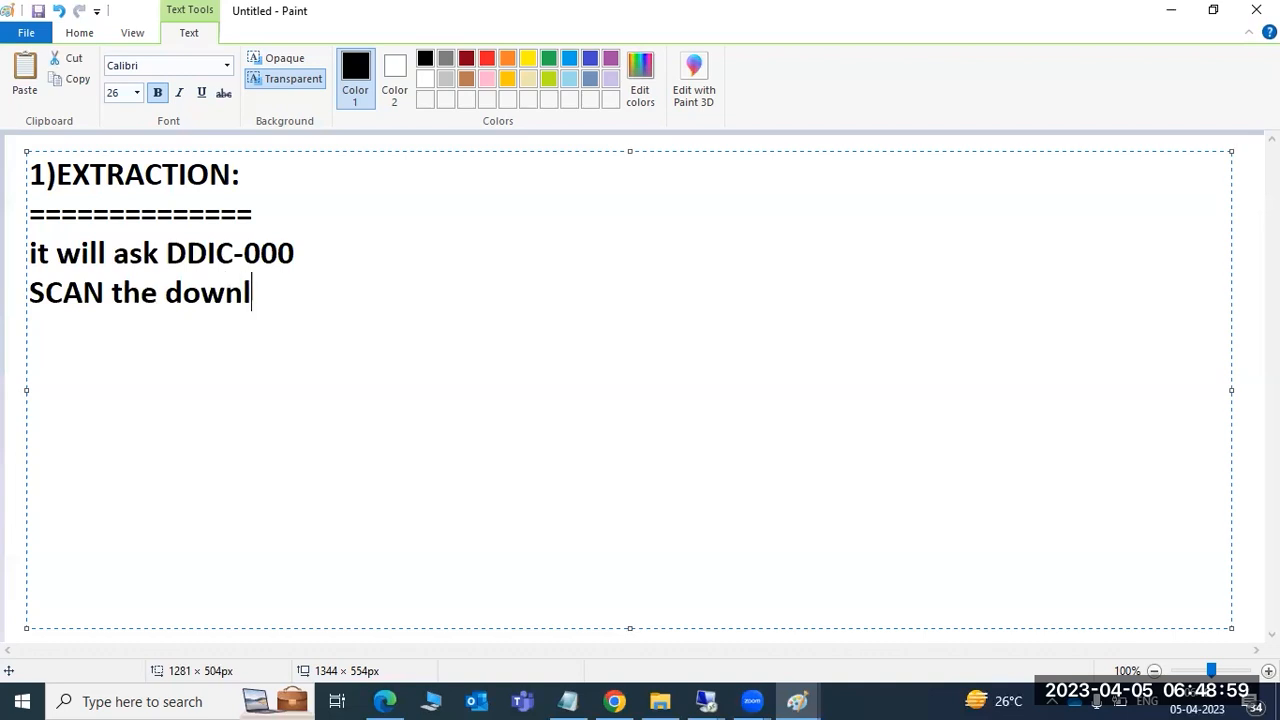
text(oad directory)
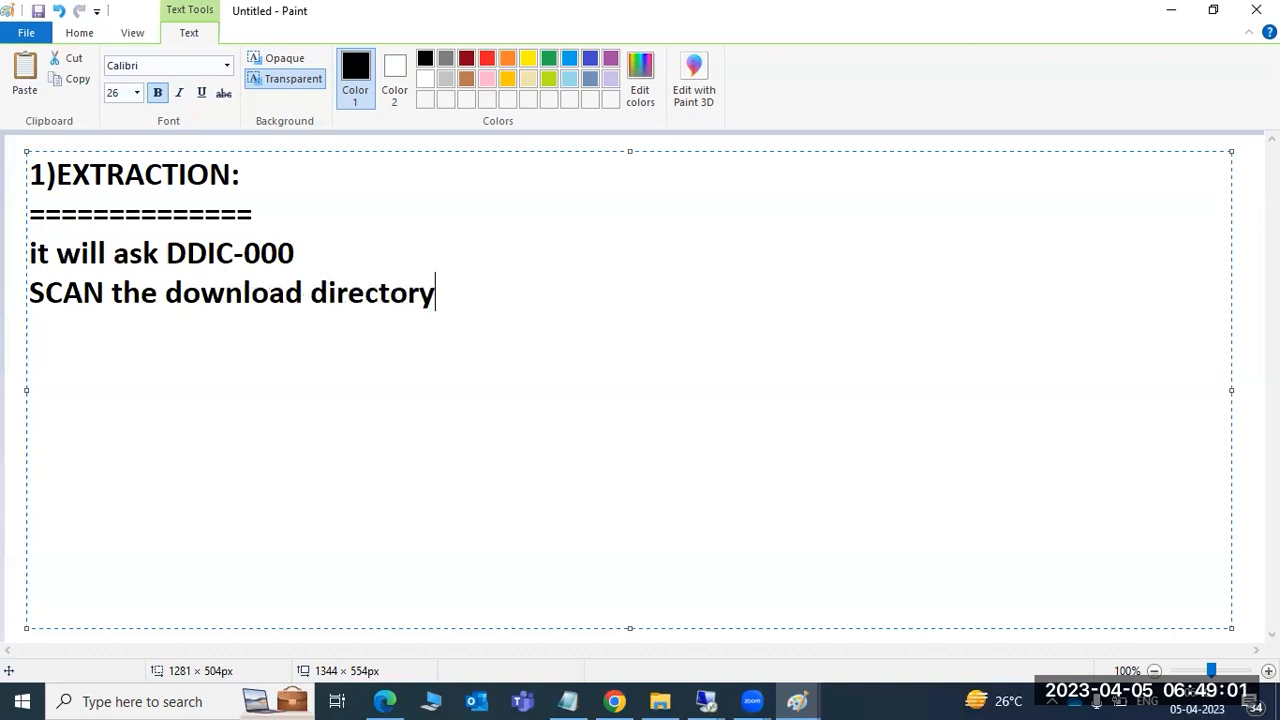
- Minimize Paint and, in the remote desktop's file explorer, open the patches folder on the SAP (E:) drive
click(1171, 10)
drag(164, 426, 350, 427)
click(199, 641)
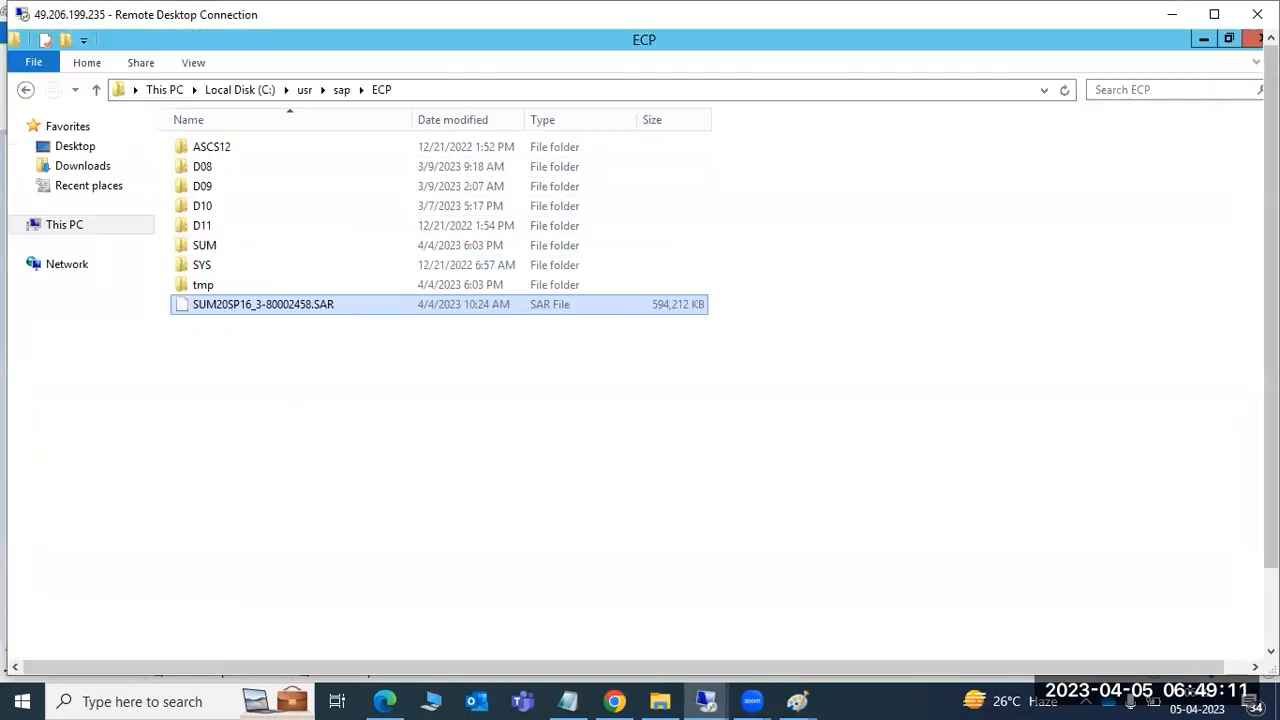
click(232, 91)
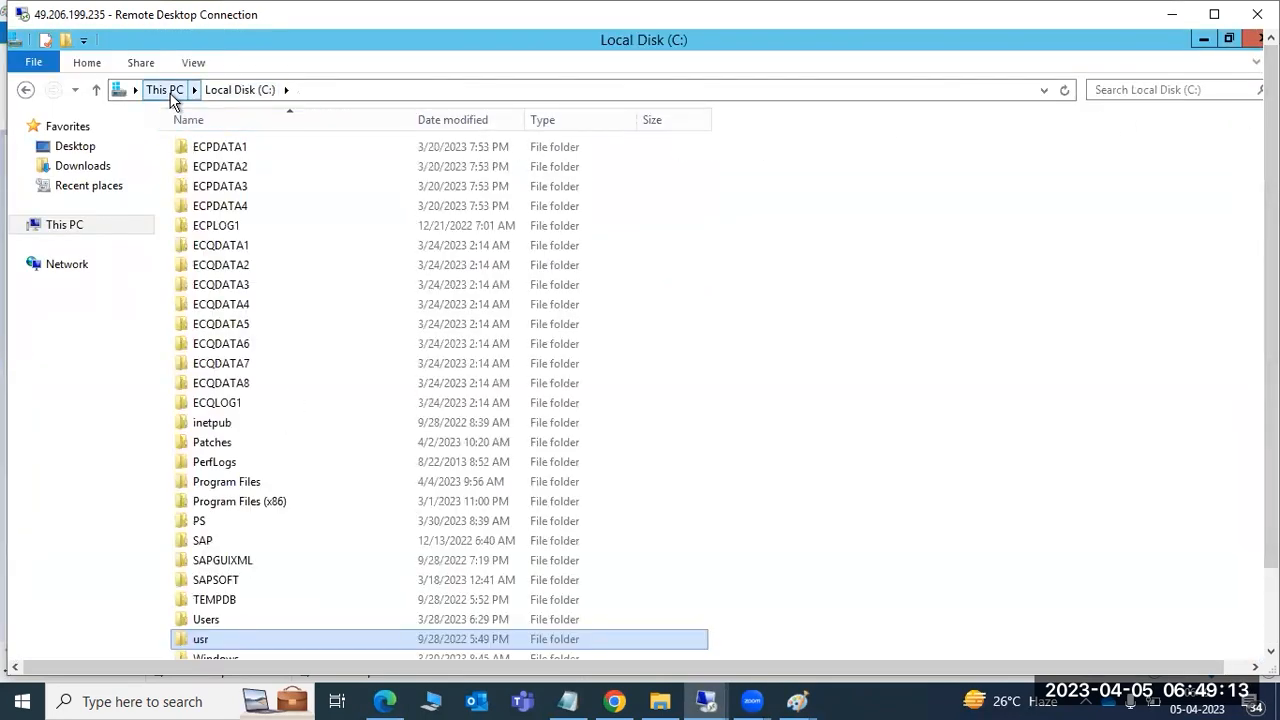
click(164, 89)
double_click(743, 292)
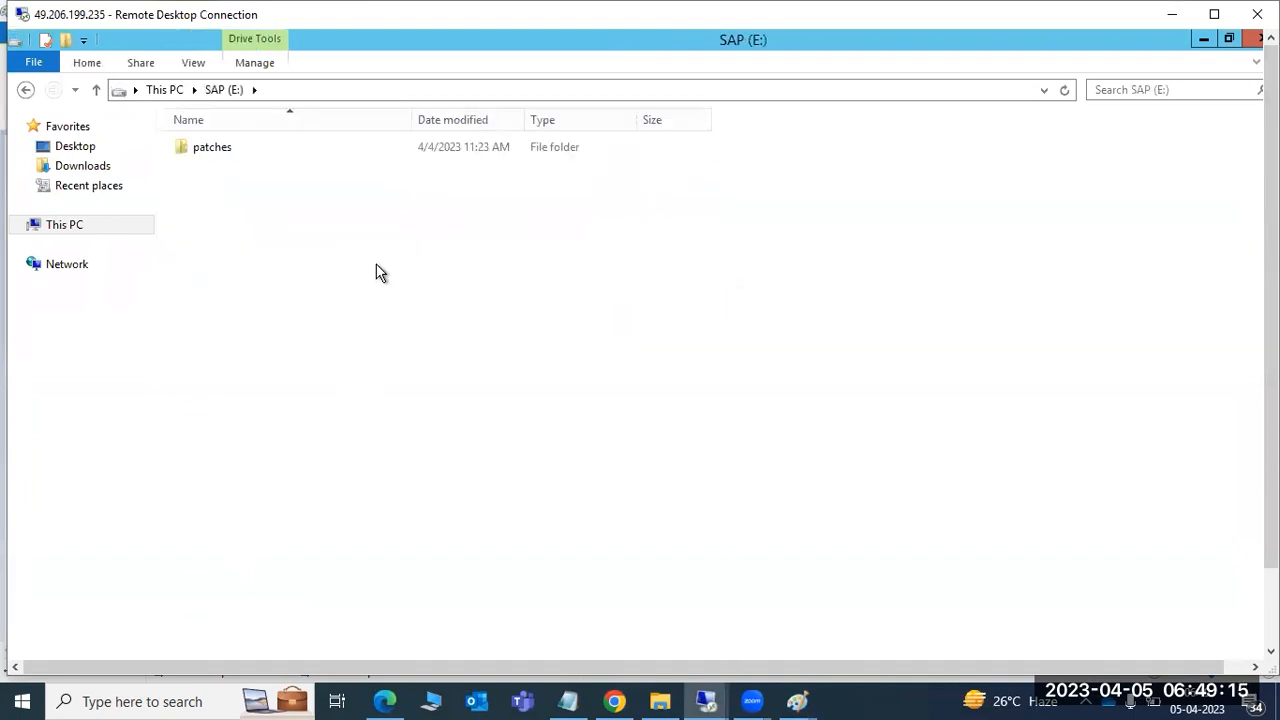
click(209, 157)
double_click(209, 155)
- Look through the whole patches folder, examining the SAR archives, the stack XML file and the host agent and SUM packages
scroll(232, 430, down, 20)
scroll(230, 447, down, 15)
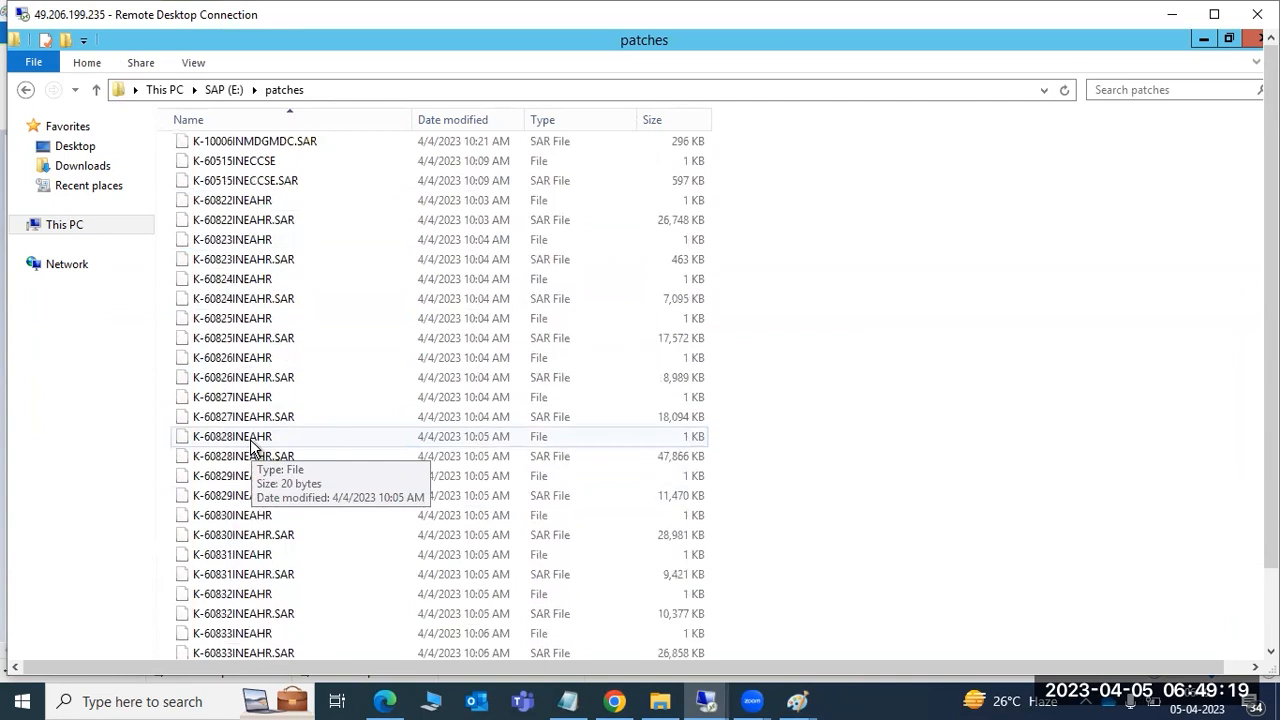
scroll(262, 455, down, 20)
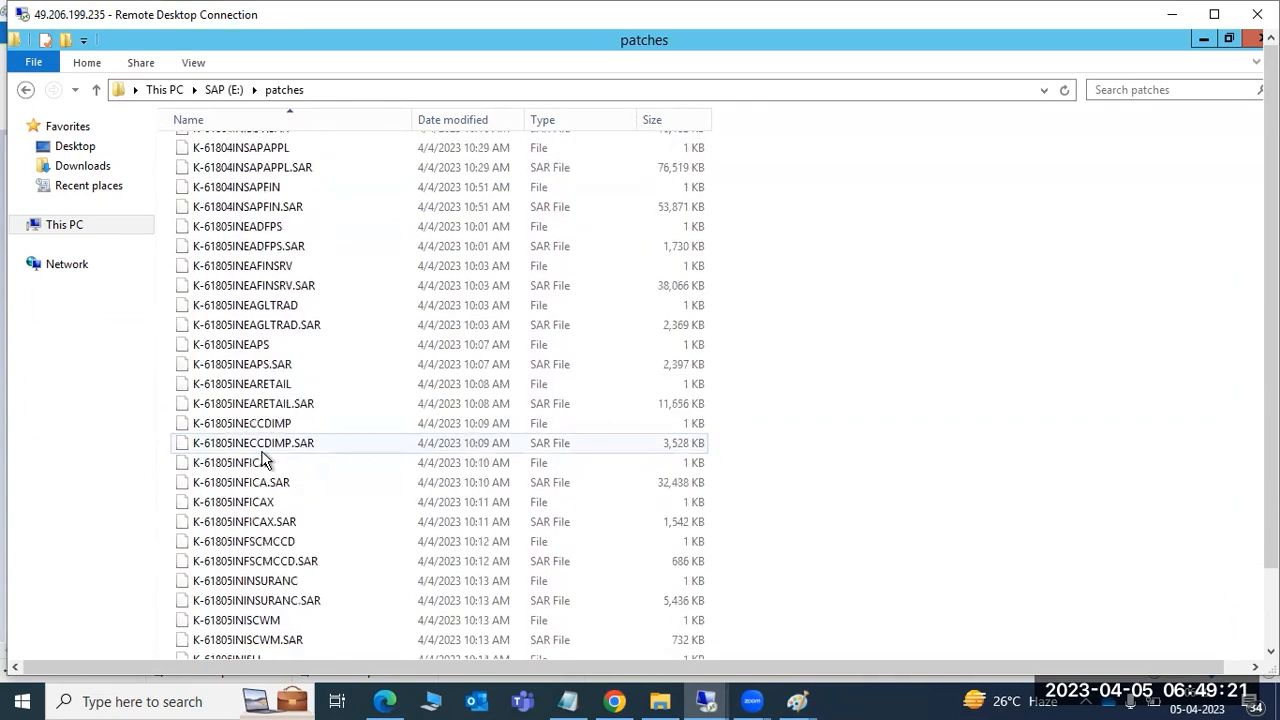
scroll(268, 465, down, 20)
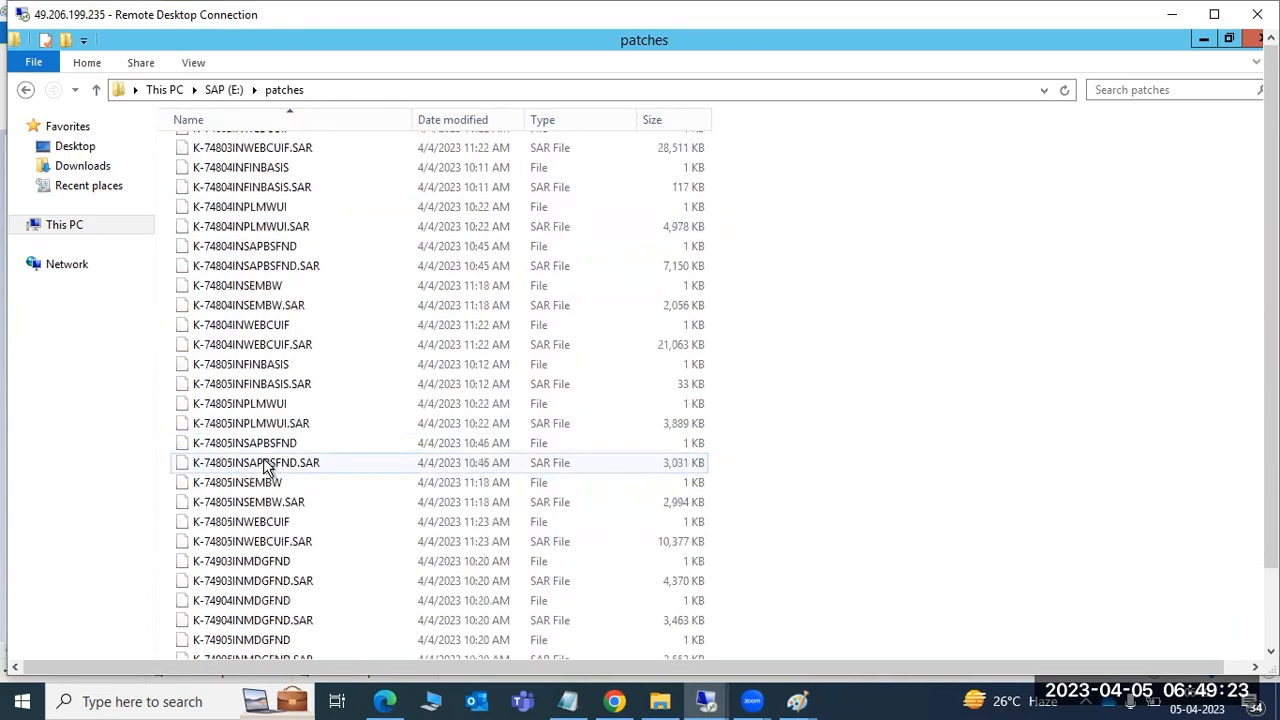
scroll(266, 470, down, 20)
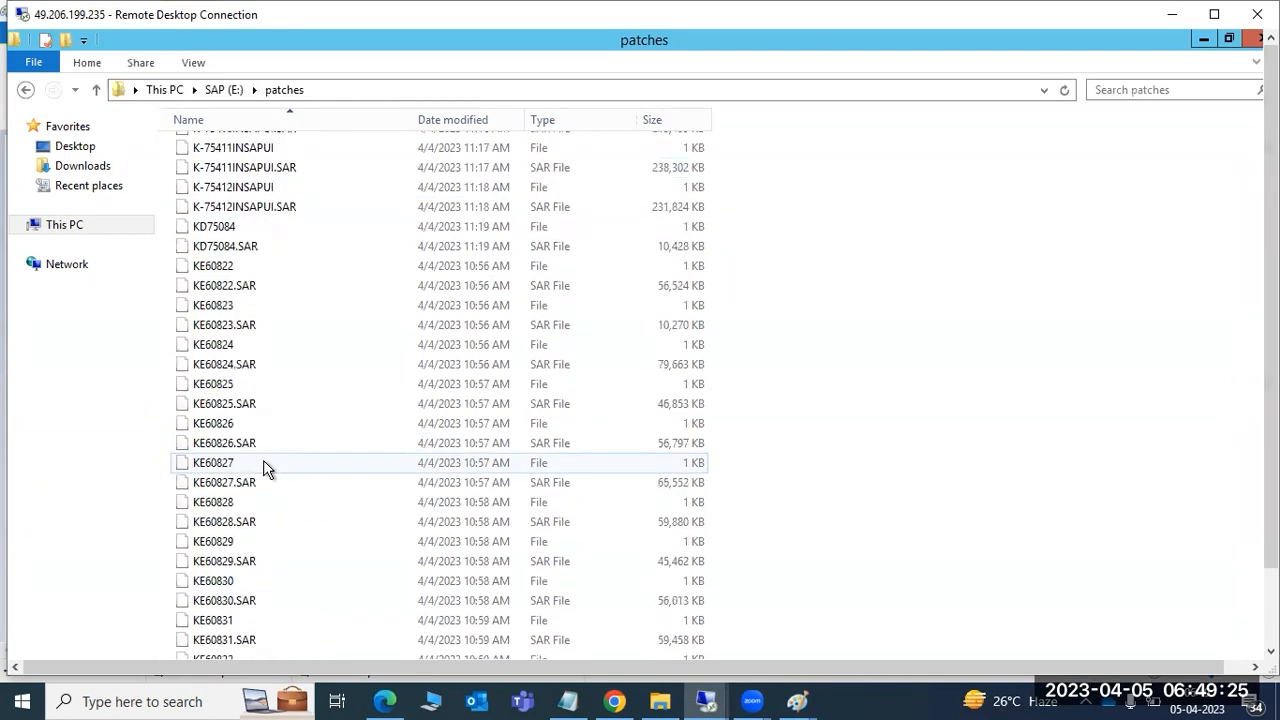
scroll(267, 469, up, 6)
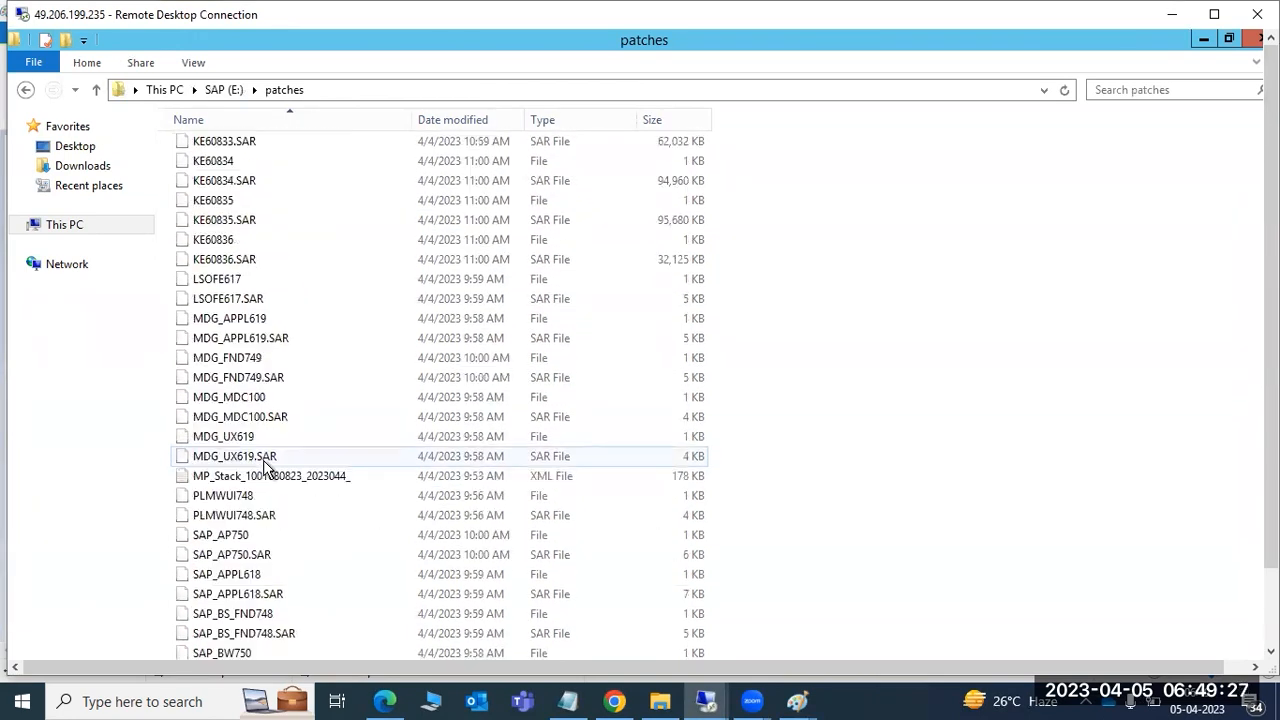
scroll(268, 465, down, 6)
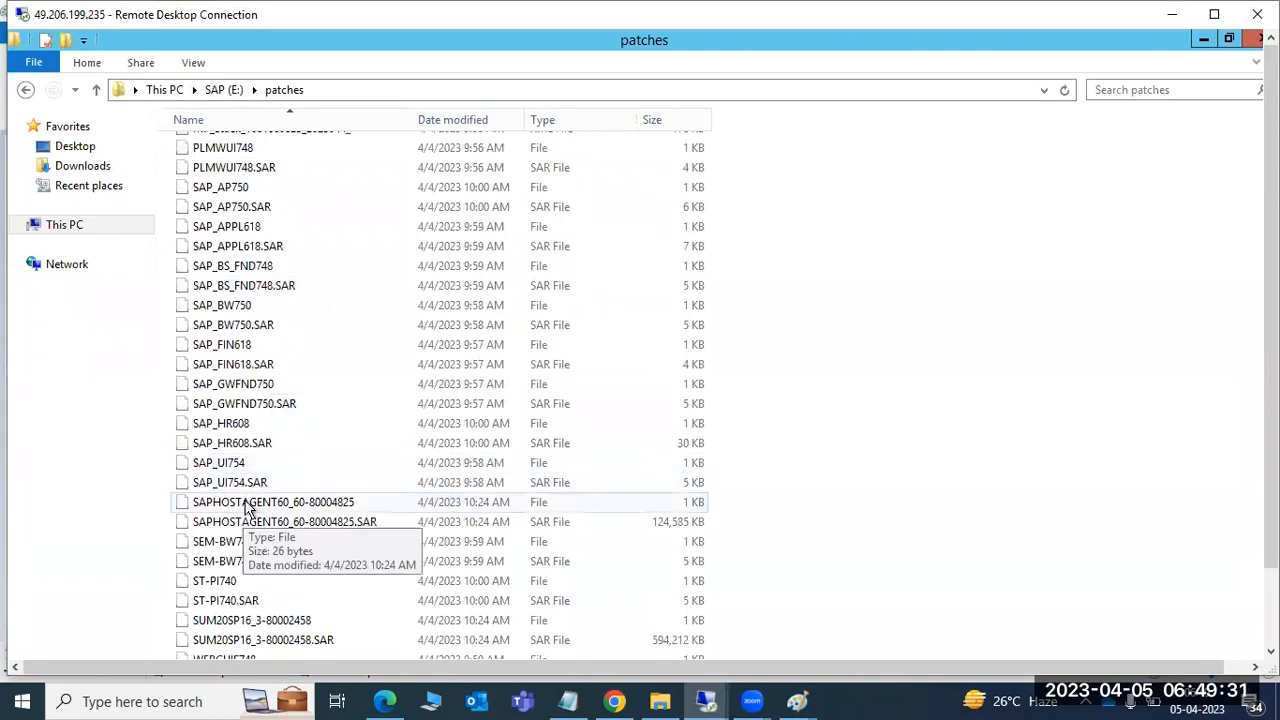
scroll(250, 490, up, 13)
scroll(253, 485, down, 3)
scroll(253, 482, down, 10)
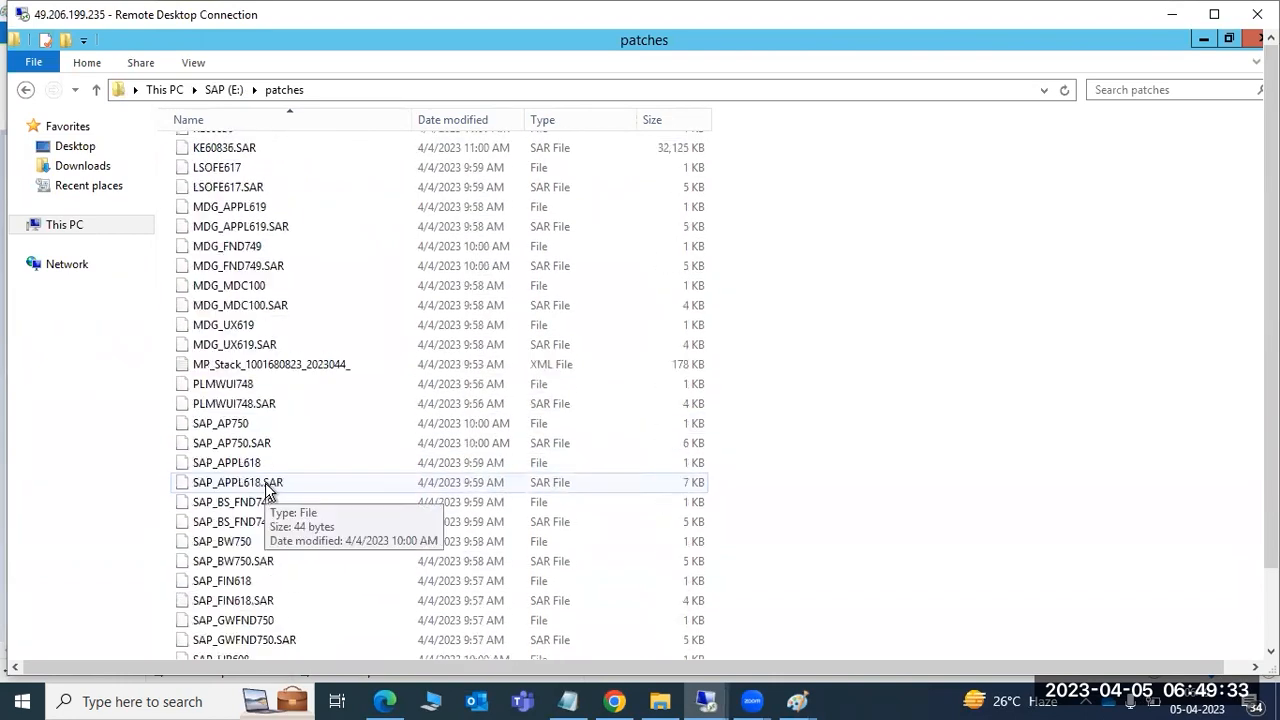
drag(1270, 526, 1203, 610)
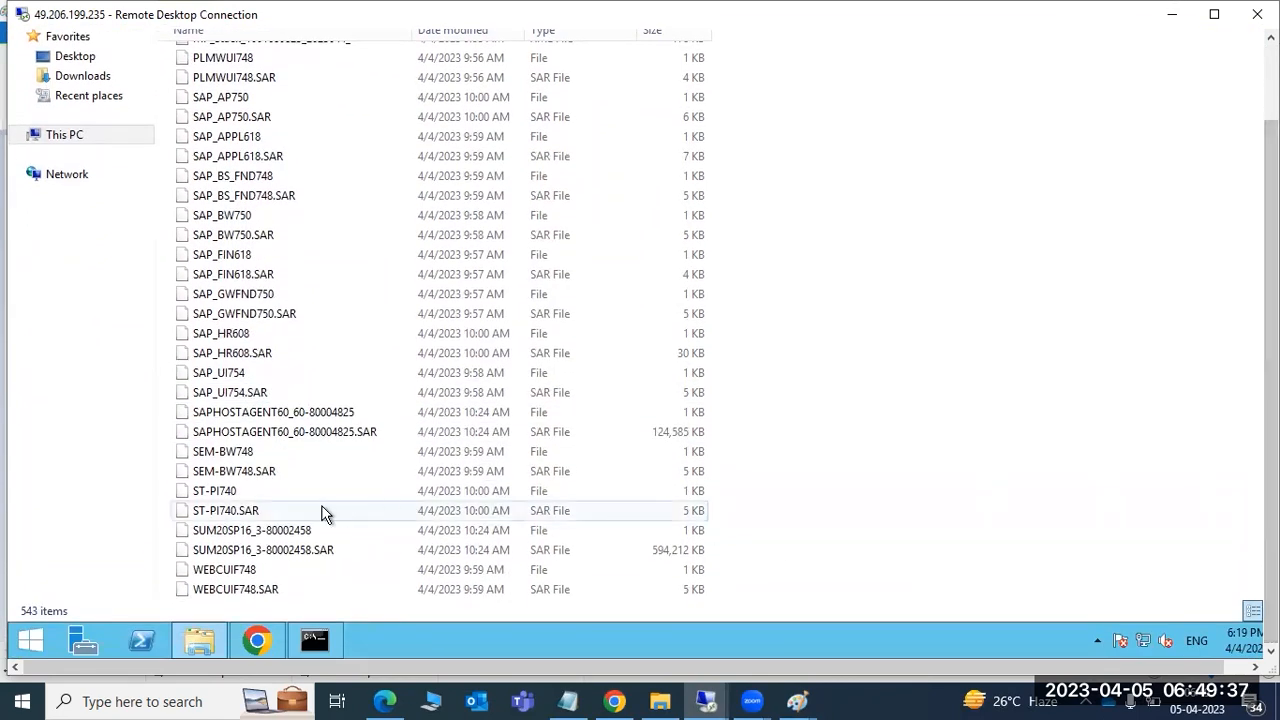
- Return to the SUM page in Chrome and compare the directory being scanned with the patches folder in the file explorer
click(257, 640)
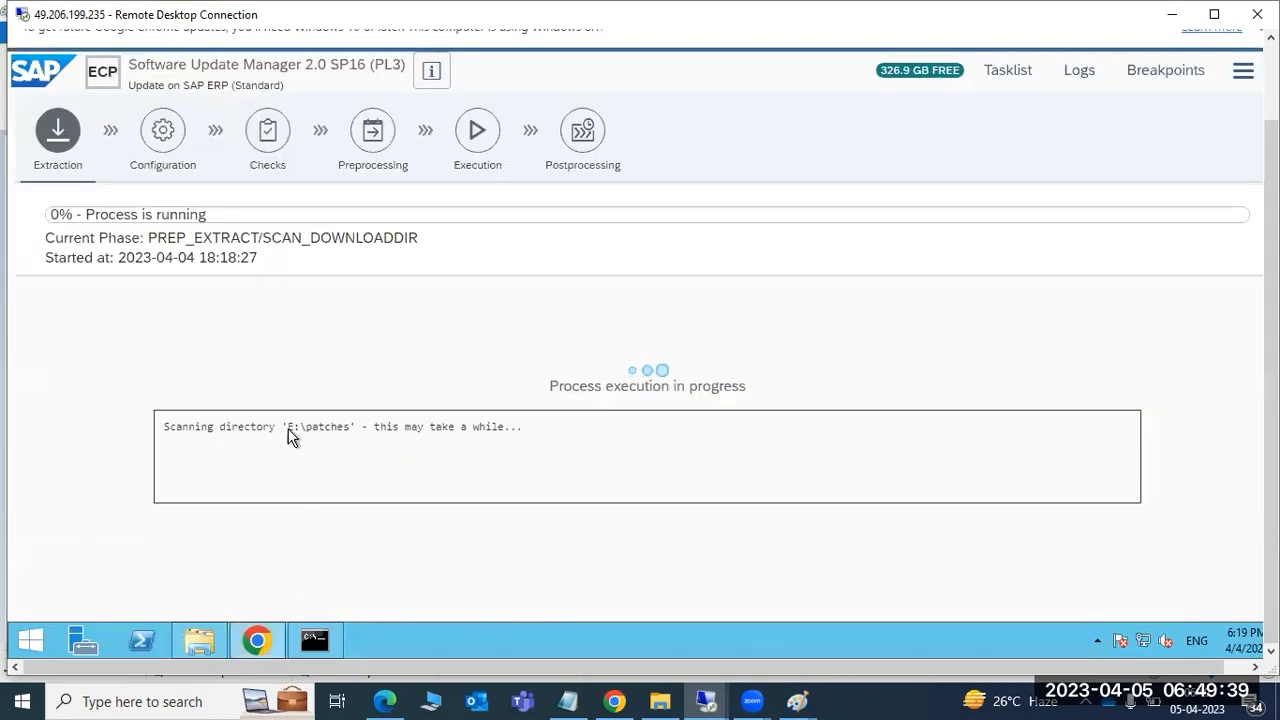
drag(287, 426, 548, 440)
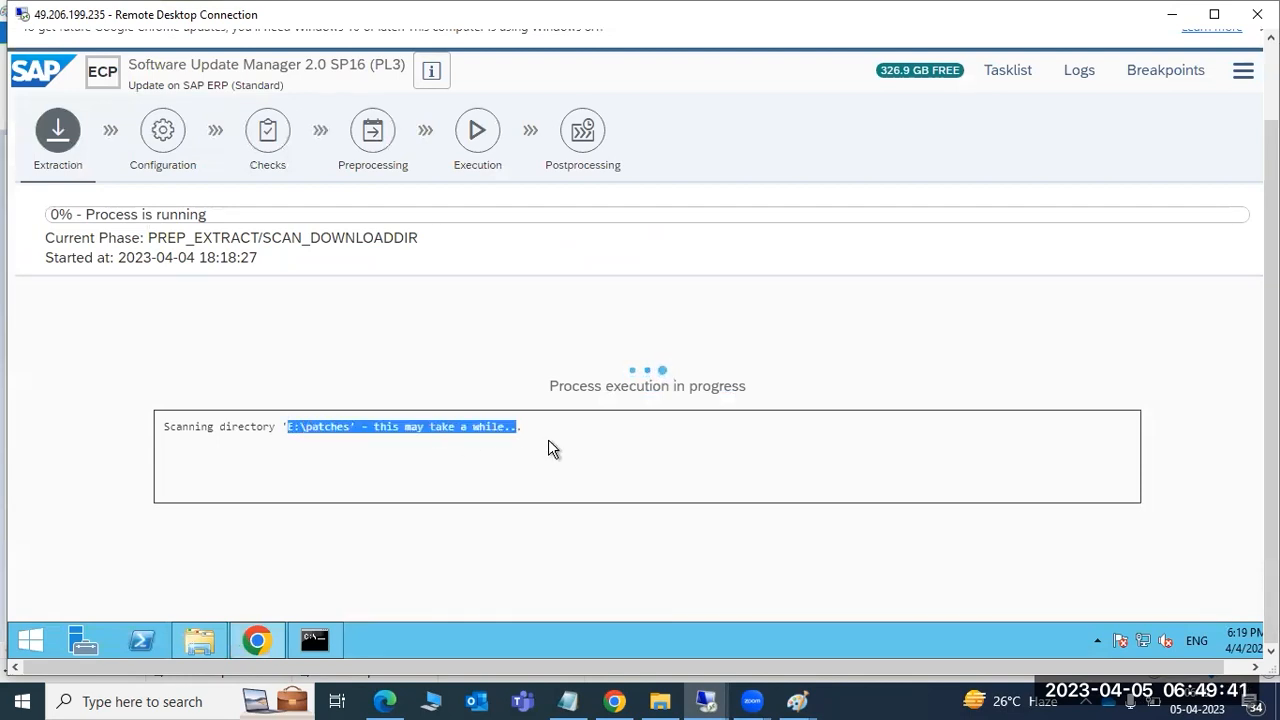
click(210, 645)
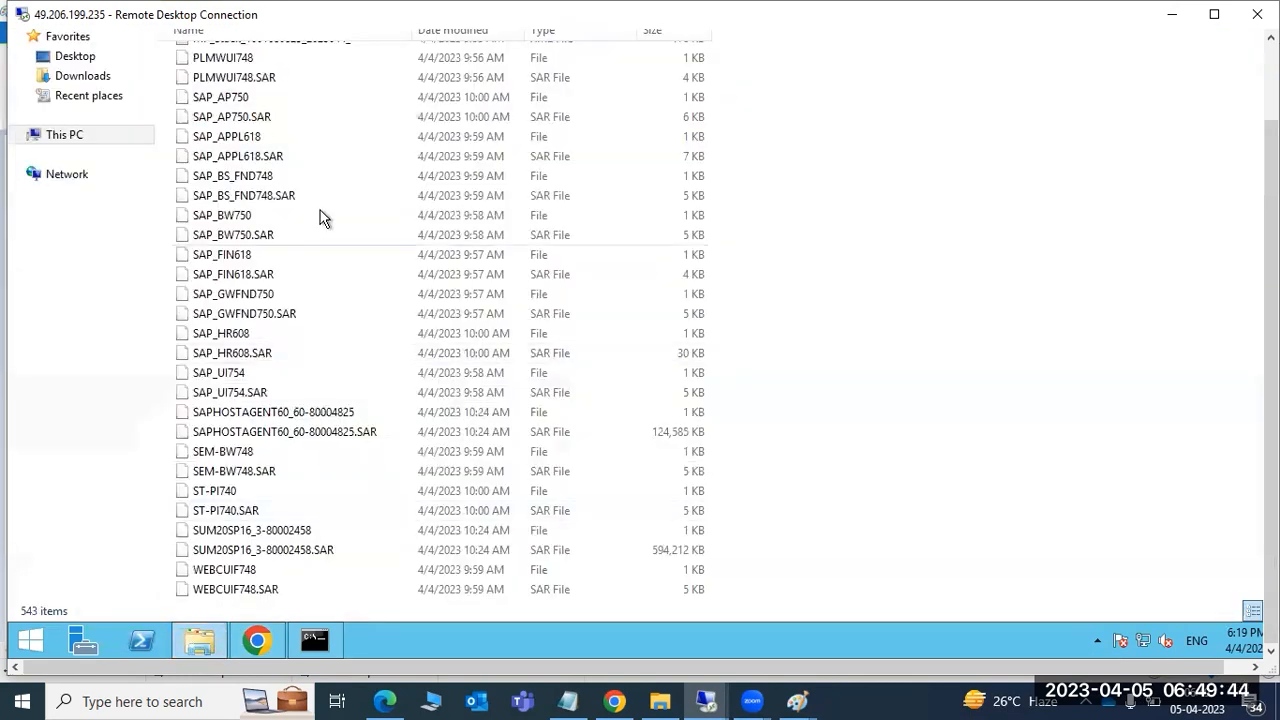
click(207, 642)
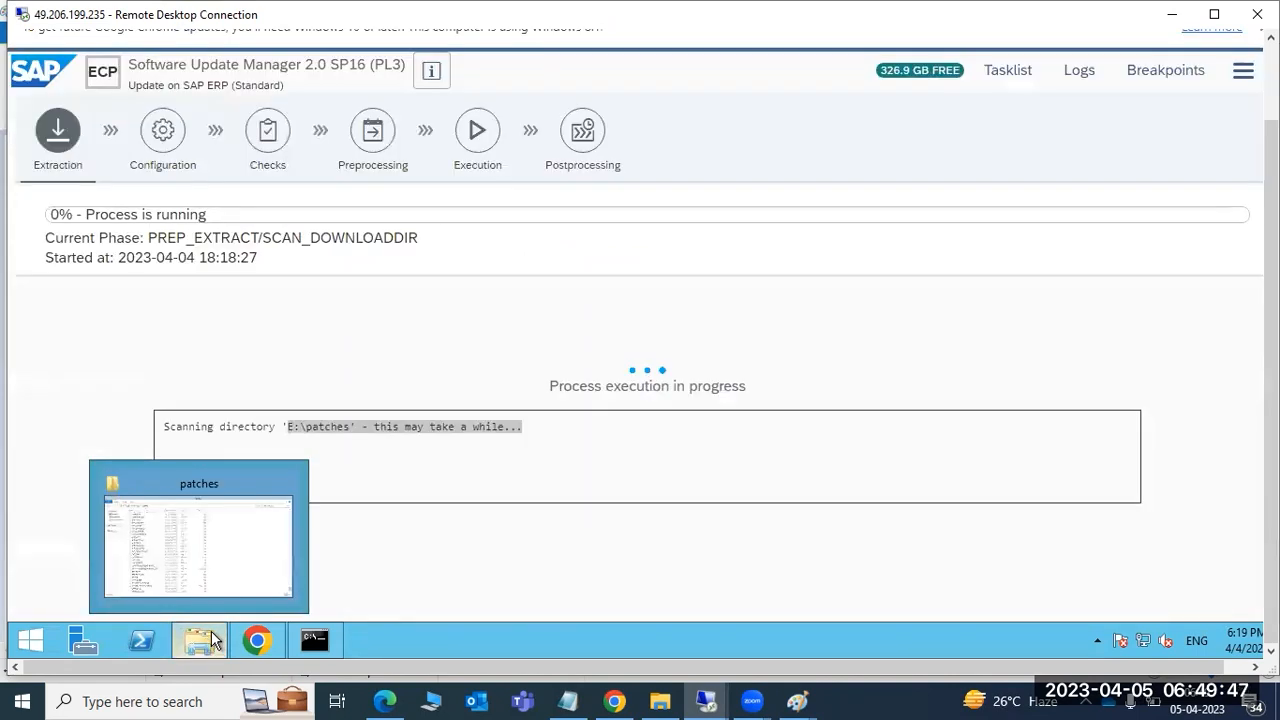
click(394, 367)
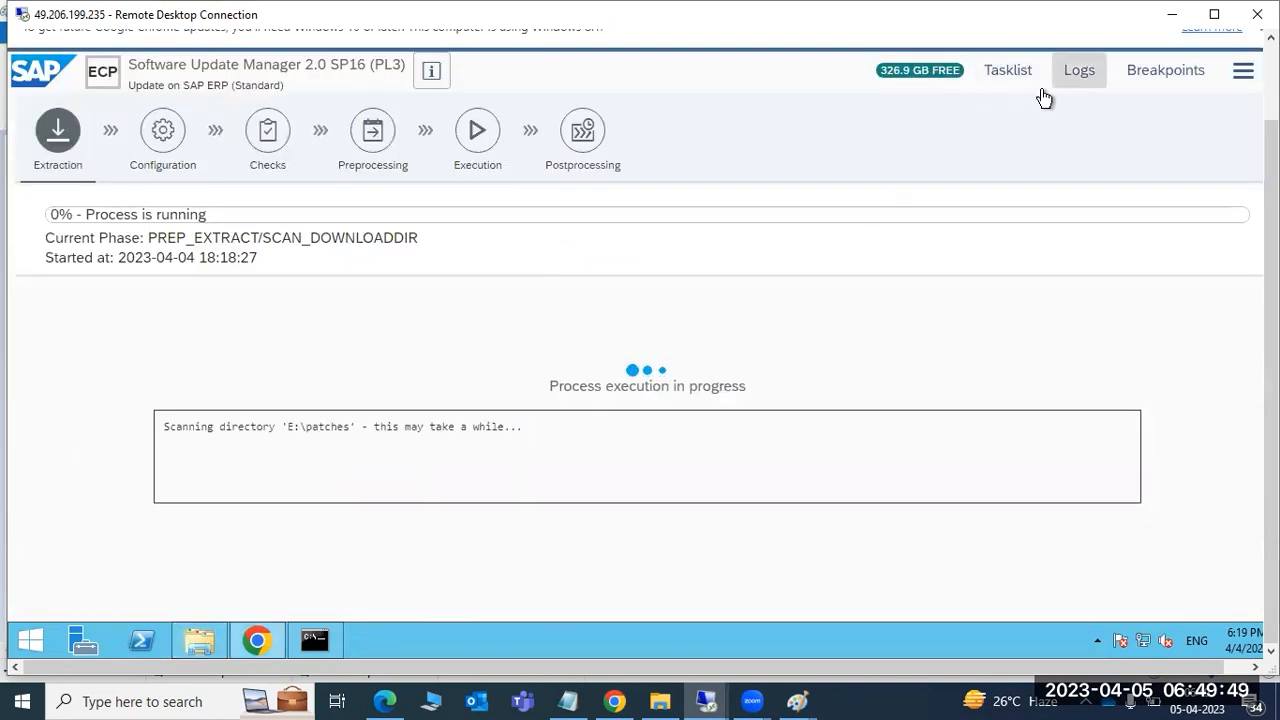
- Examine SUM's current phase name, the directory scan message and the process execution status
scroll(1266, 285, up, 2)
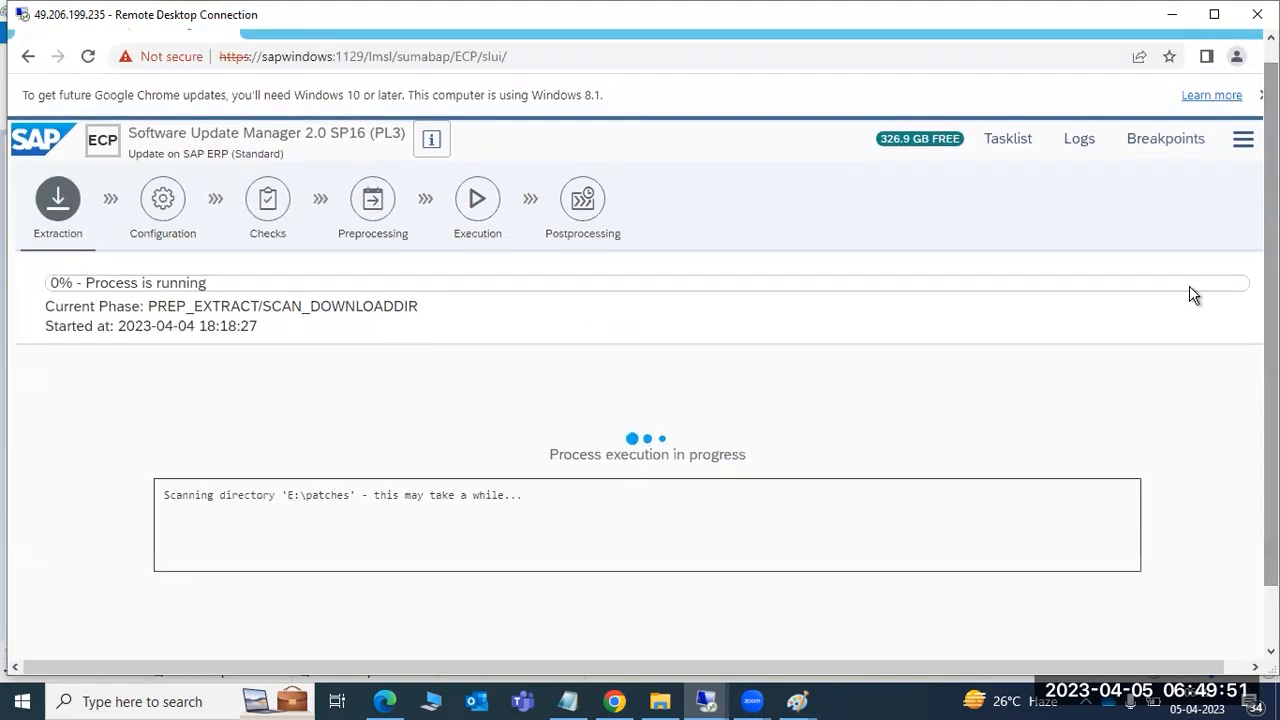
drag(270, 308, 426, 317)
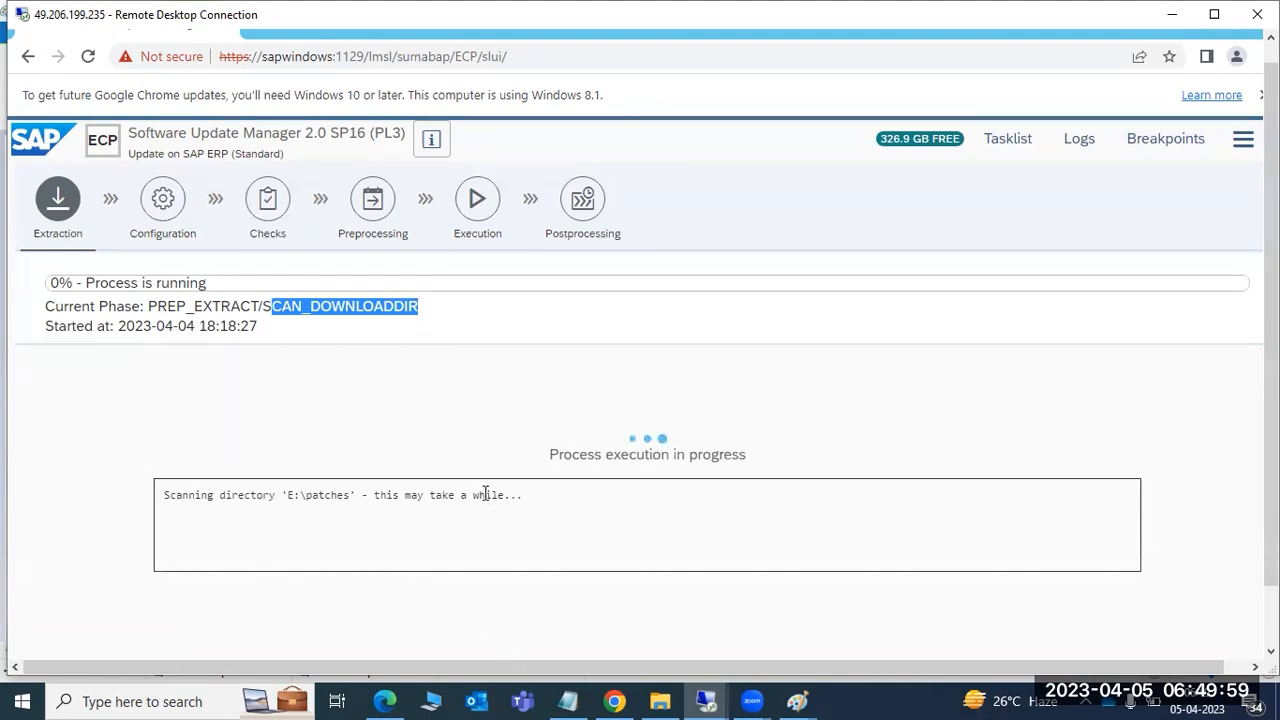
drag(380, 497, 510, 497)
drag(557, 455, 594, 455)
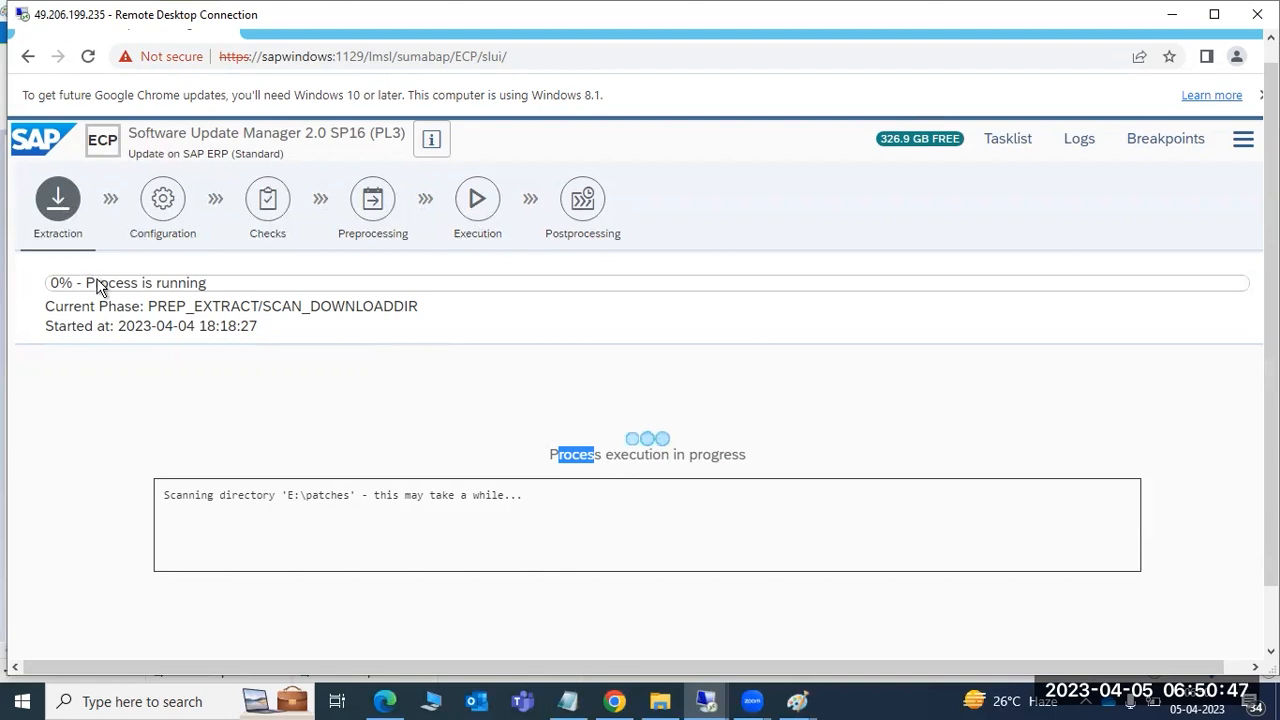
- Recheck the current phase, then view SUM's information about the underlying product and close it
drag(273, 306, 432, 306)
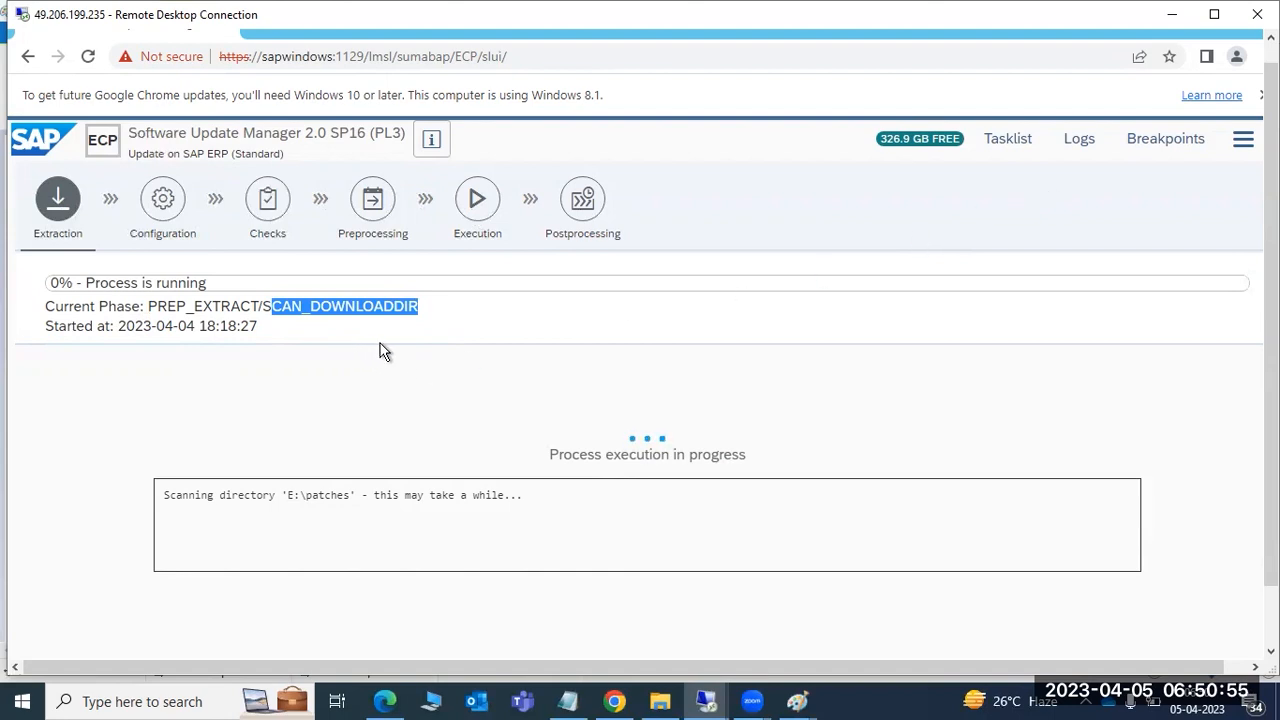
click(432, 140)
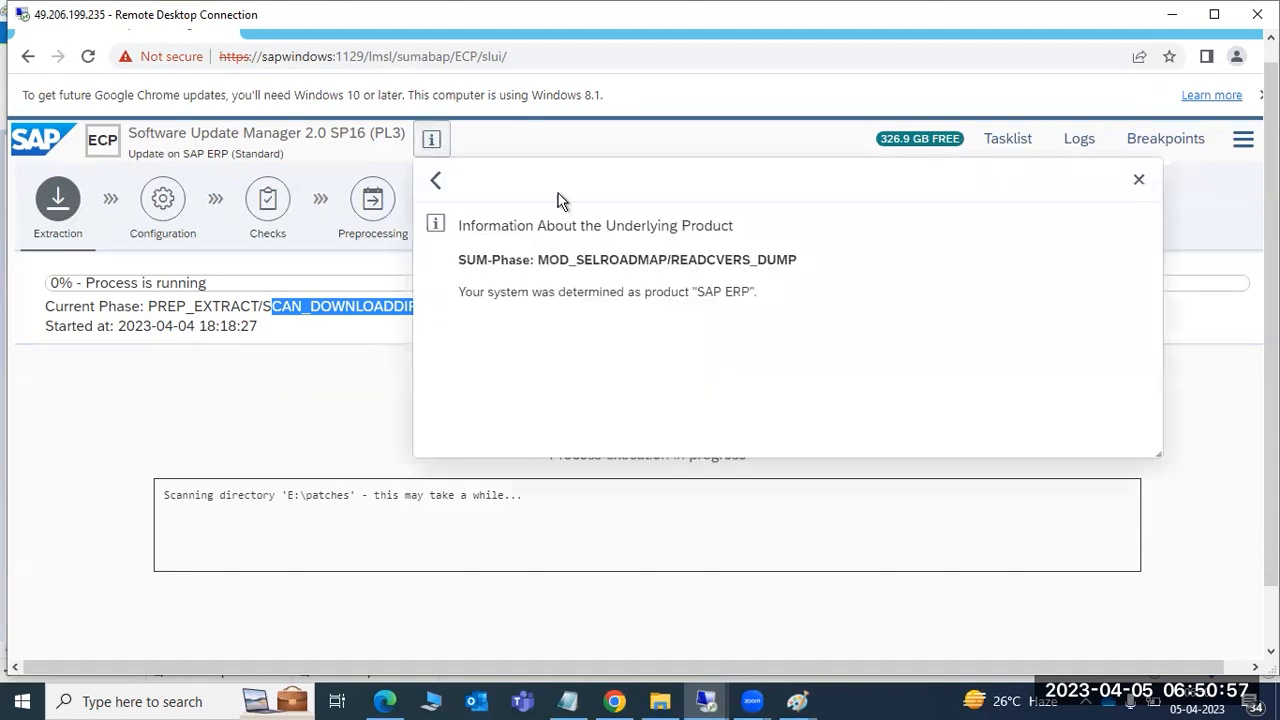
click(1140, 181)
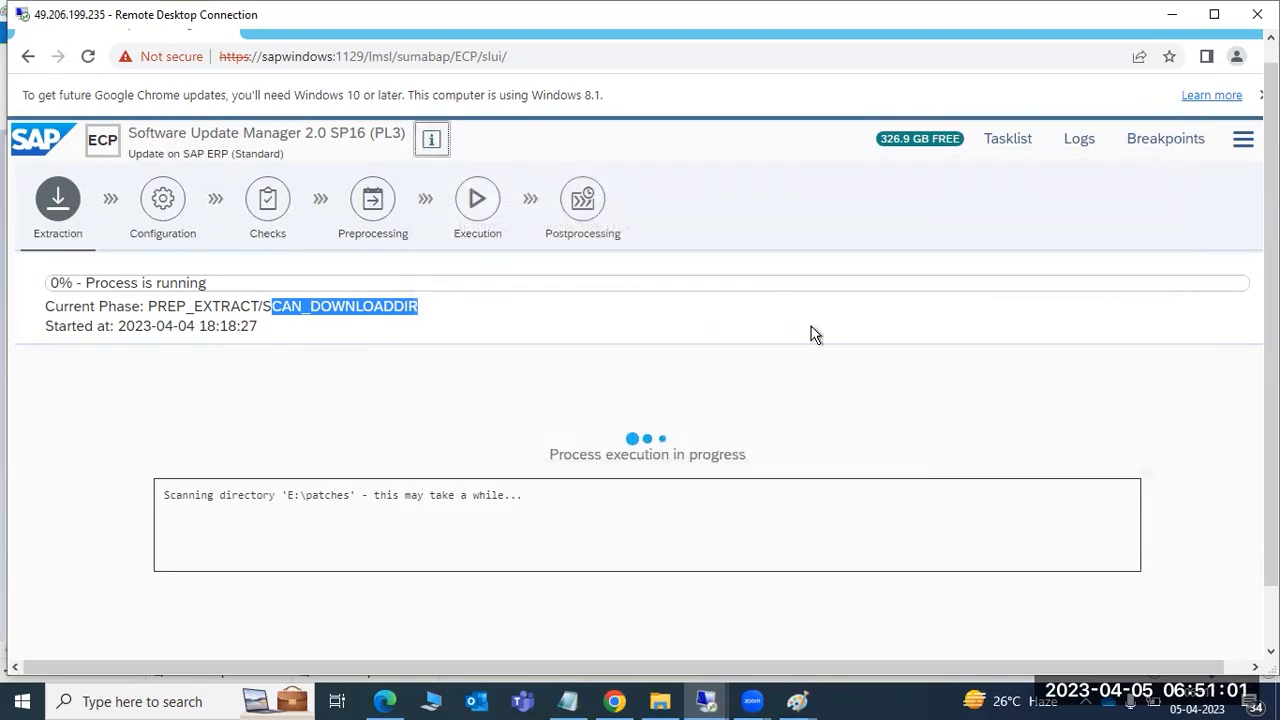
drag(1271, 330, 1271, 390)
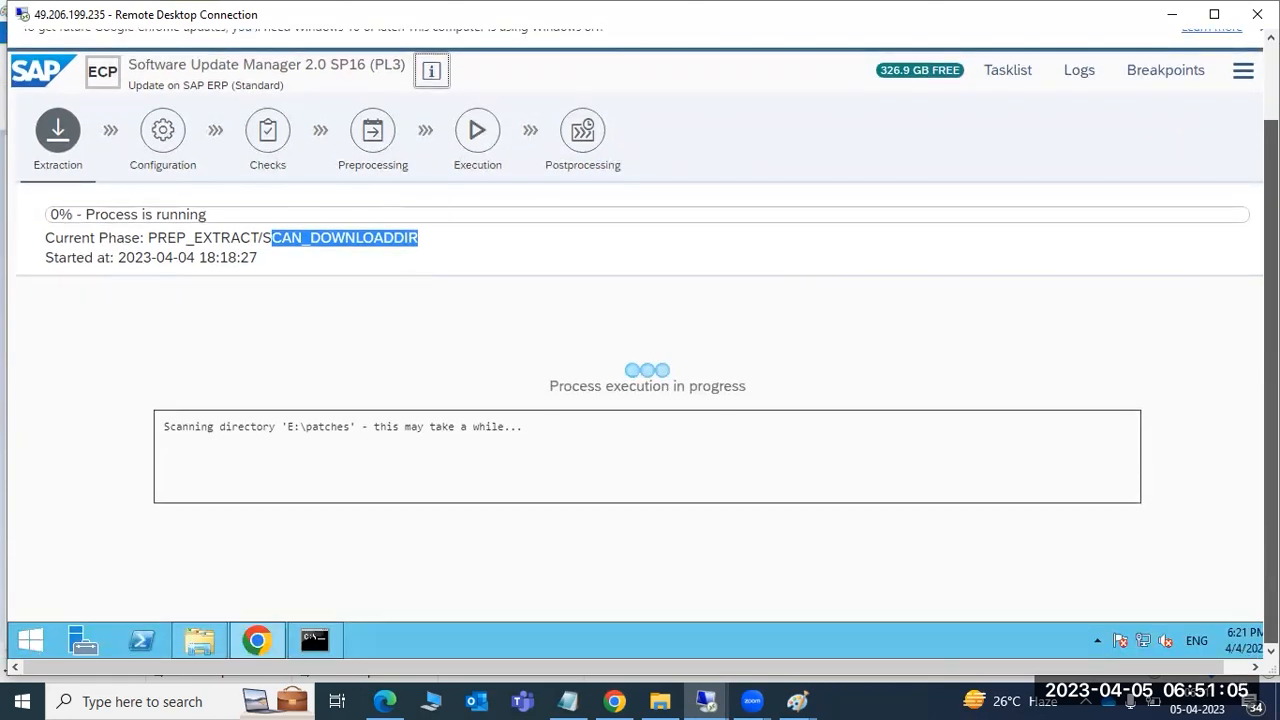
drag(1271, 390, 1271, 347)
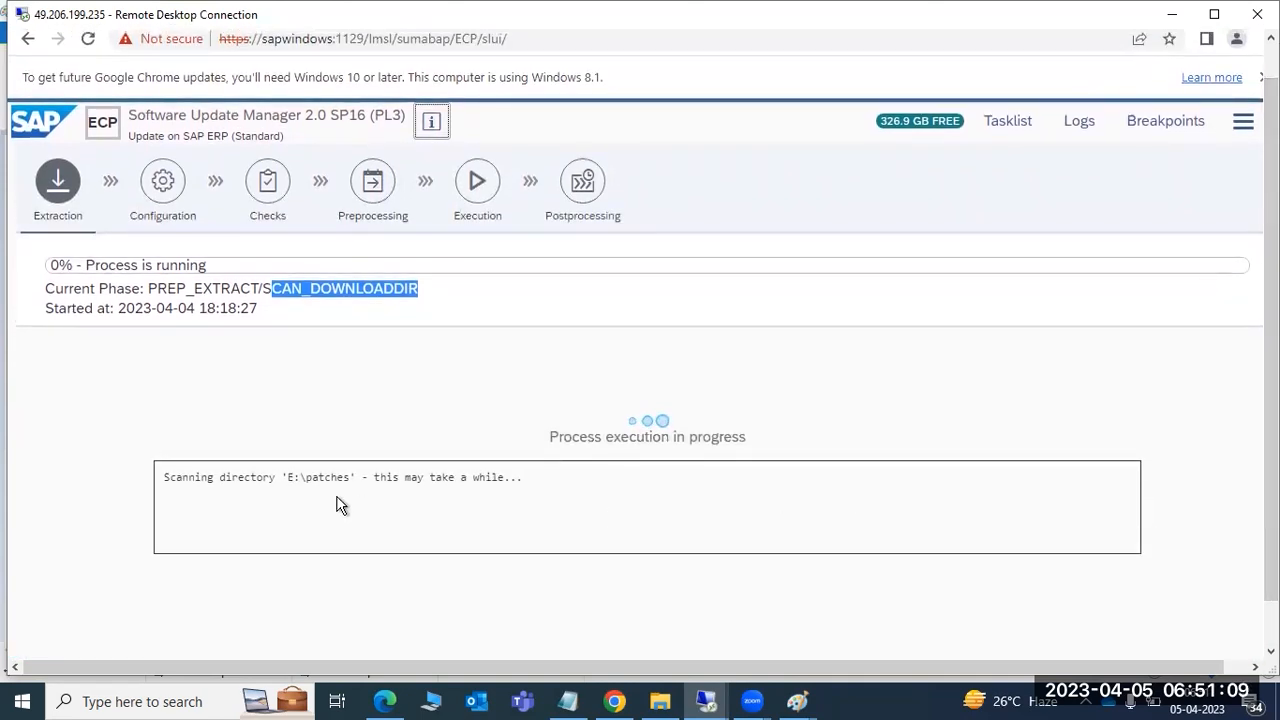
- Reread the scan message for the E:\patches directory in SUM's progress log
drag(251, 478, 513, 477)
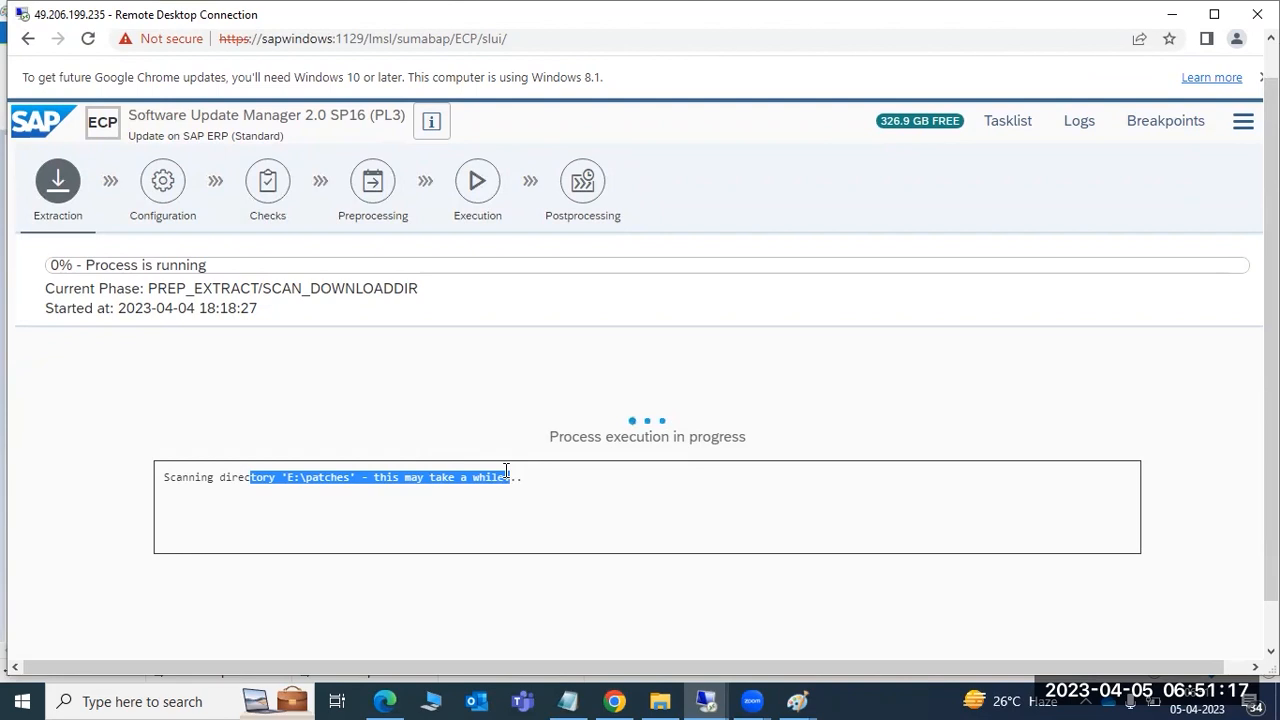
click(506, 471)
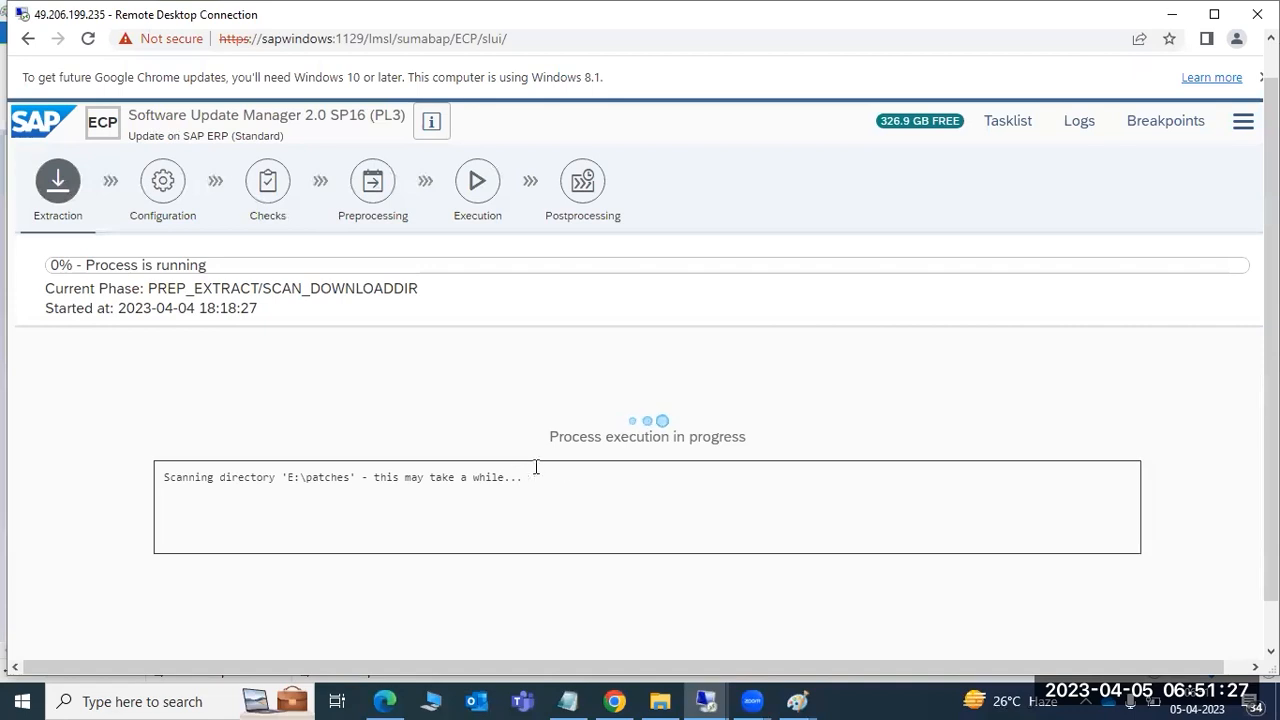
drag(183, 479, 462, 478)
click(283, 480)
mouse_move(283, 480)
mouse_down()
mouse_move(194, 484)
mouse_move(295, 484)
mouse_up()
click(174, 478)
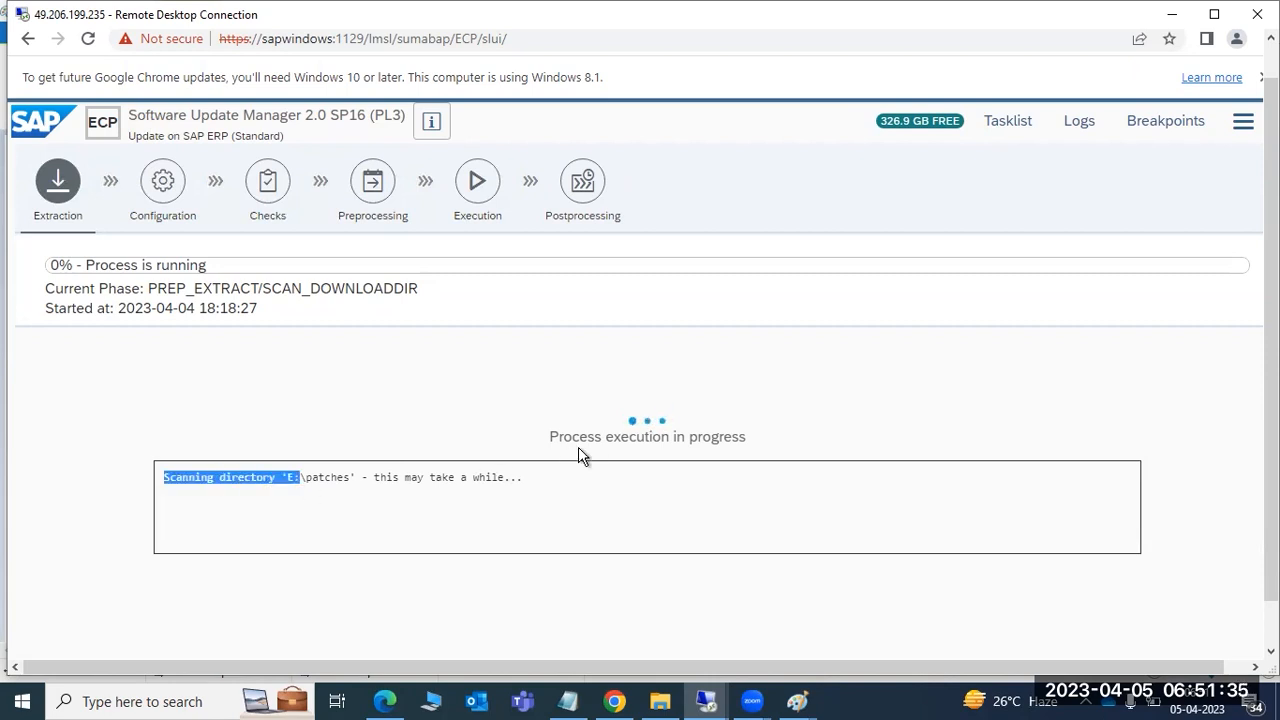
- View the task list for the Extraction phase, then bring up the SUM log files and refresh the list
drag(662, 437, 612, 437)
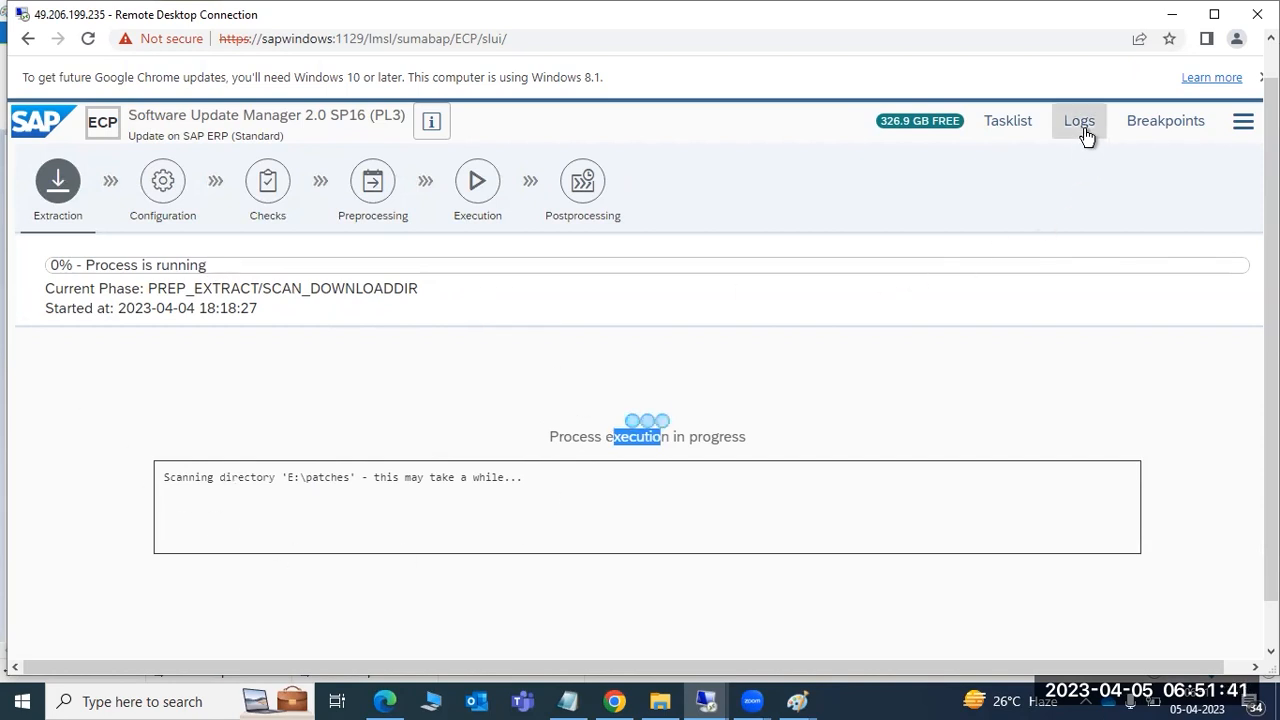
click(1028, 122)
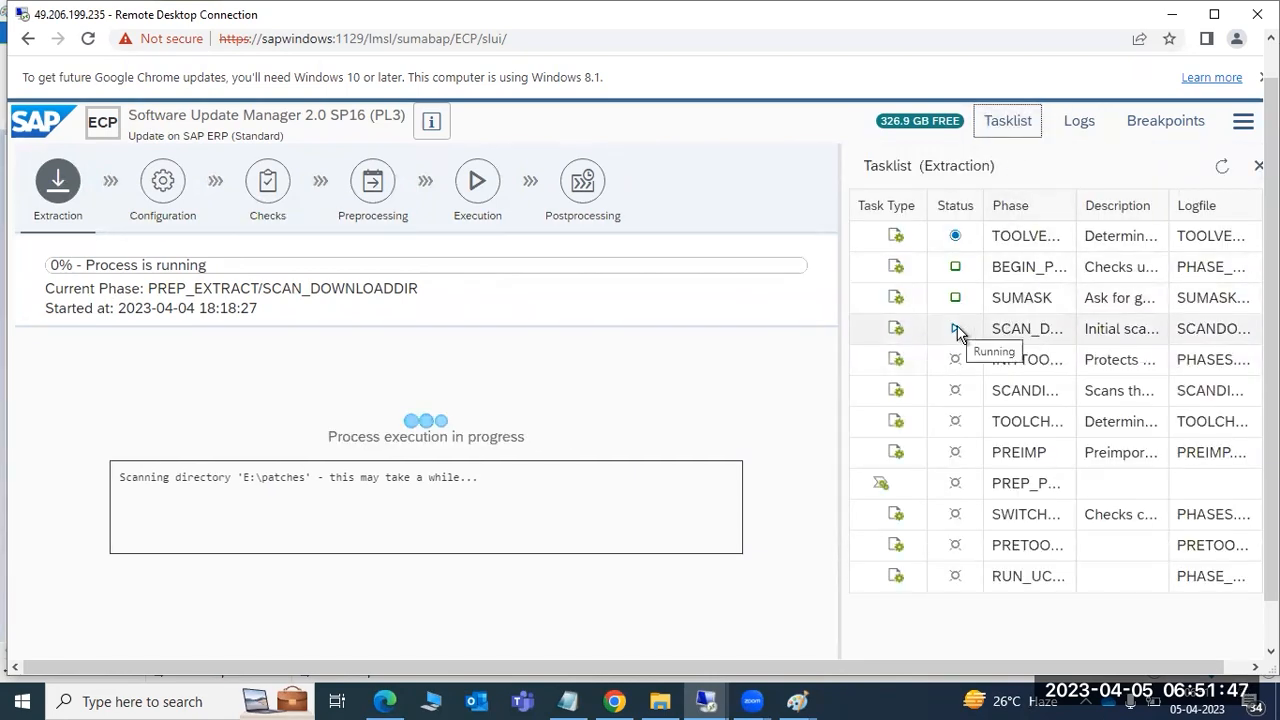
click(1072, 127)
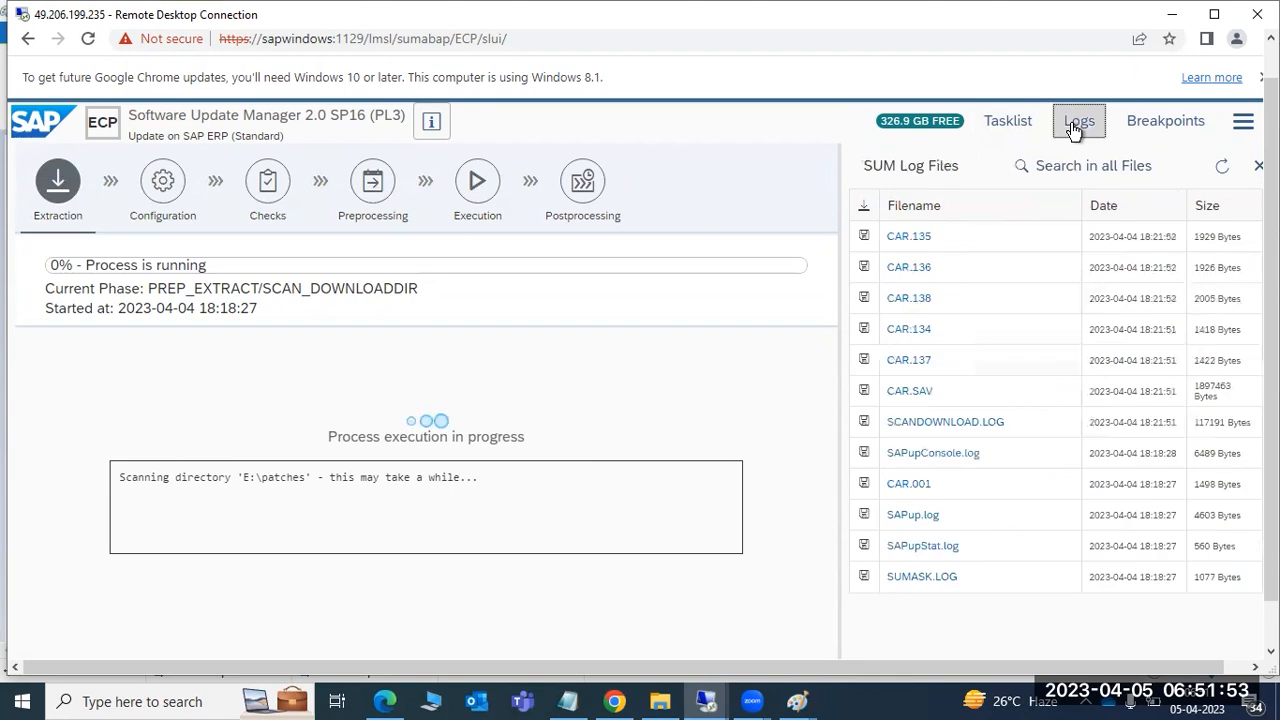
click(1218, 168)
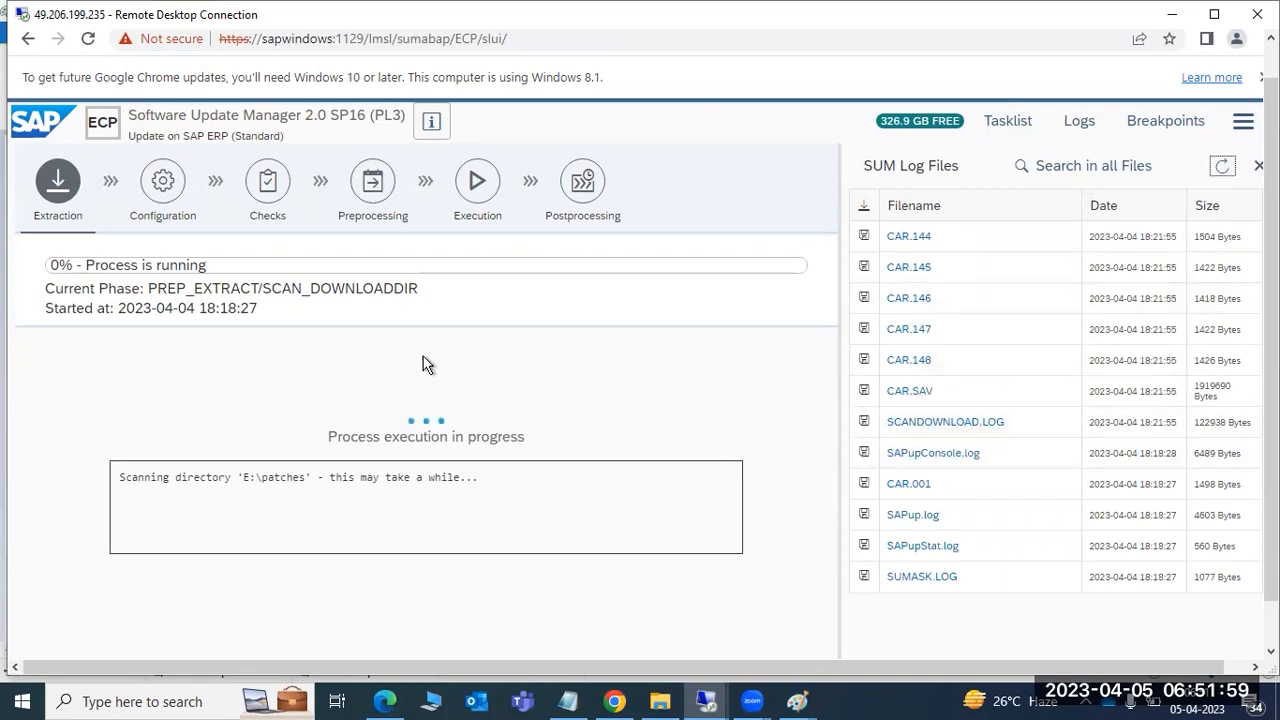
- Open SCANDOWNLOAD.LOG for the current phase and examine the download directory detection and the scanned patch file entries
drag(272, 288, 435, 291)
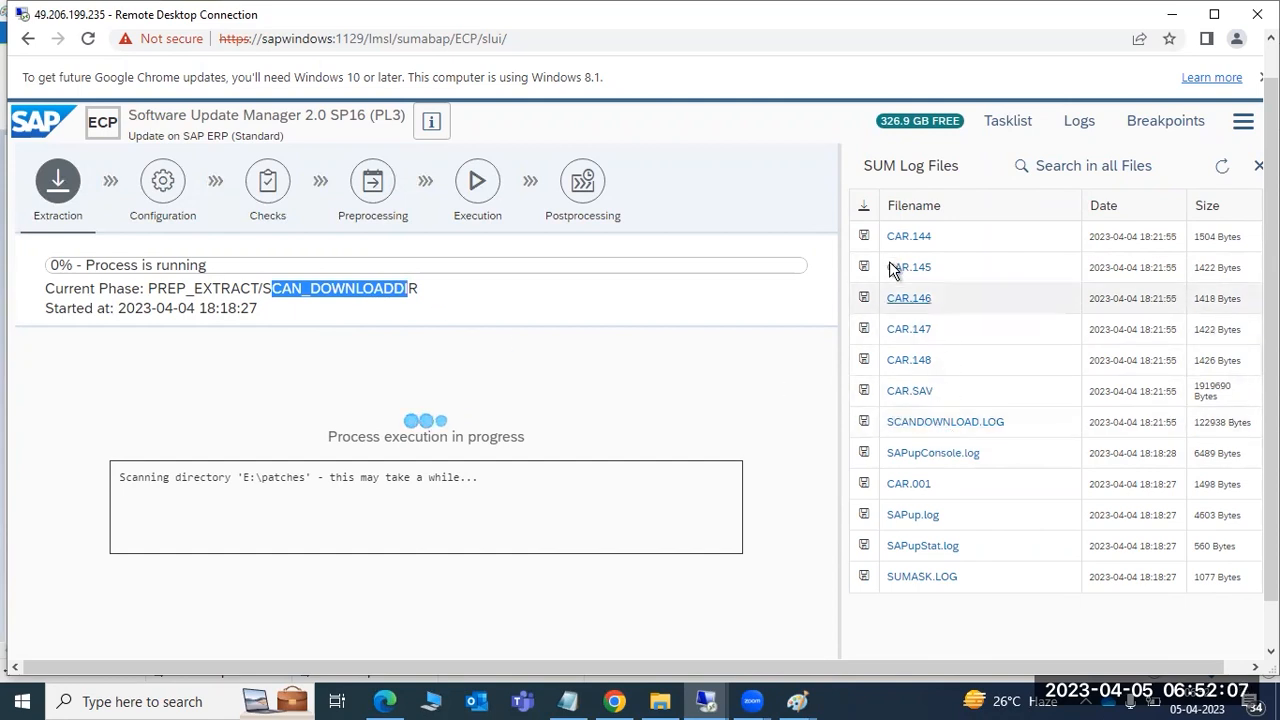
click(938, 423)
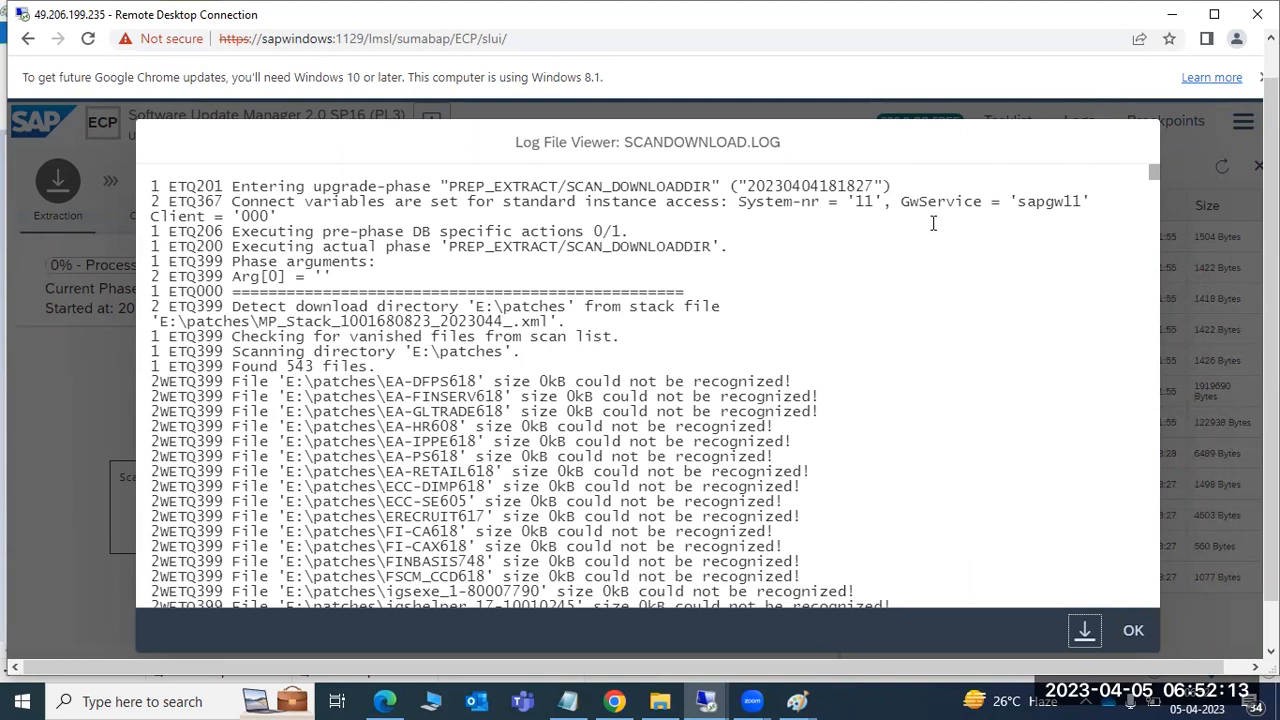
drag(713, 205, 628, 233)
drag(280, 307, 729, 307)
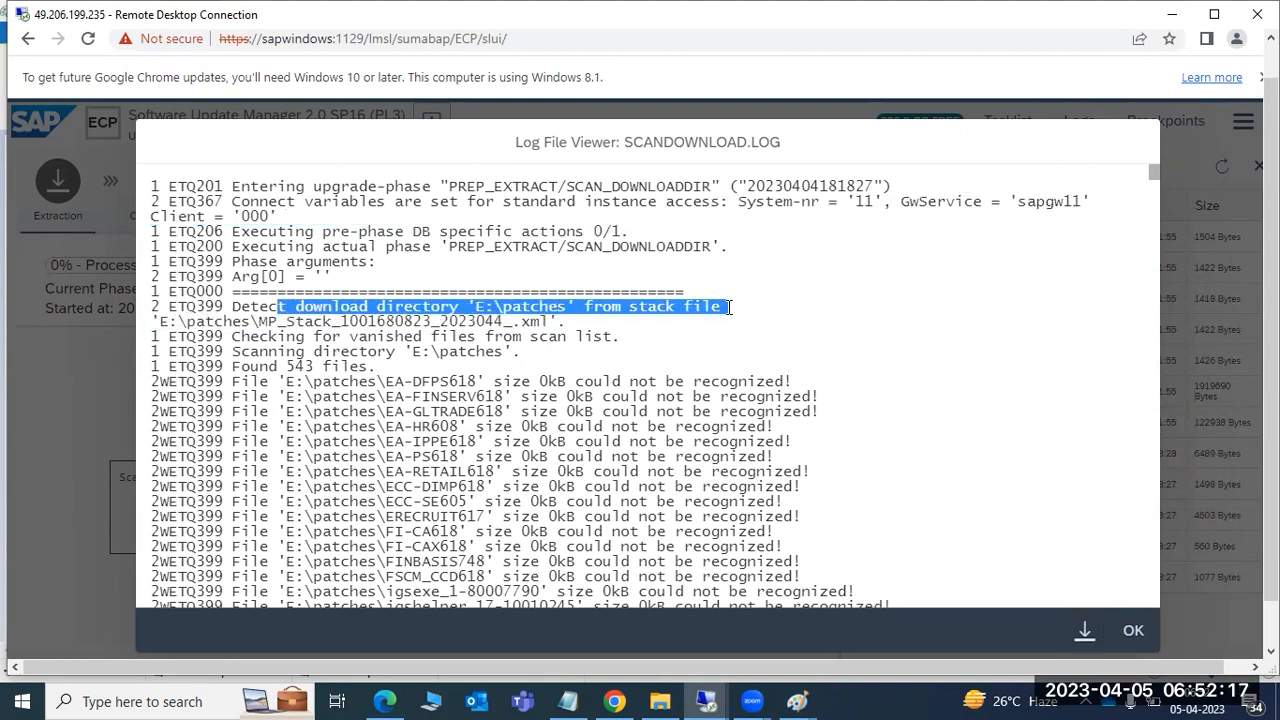
scroll(367, 395, down, 4)
scroll(378, 467, down, 8)
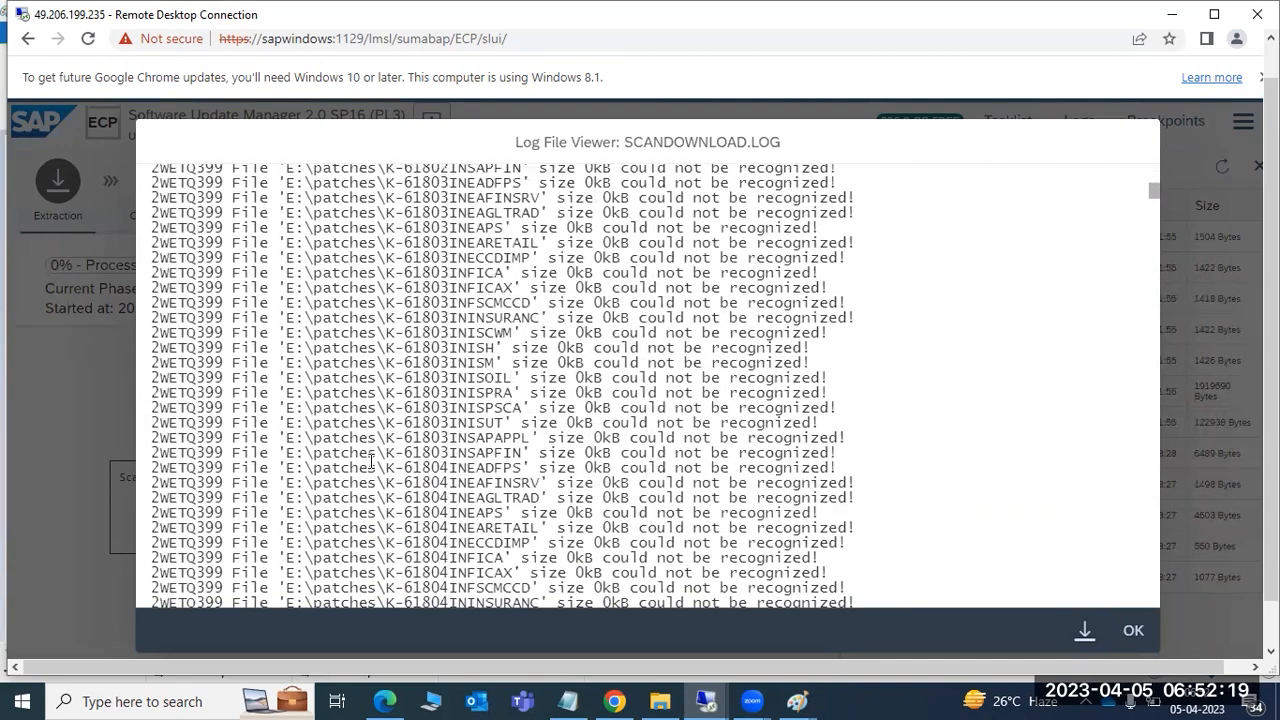
scroll(378, 467, down, 15)
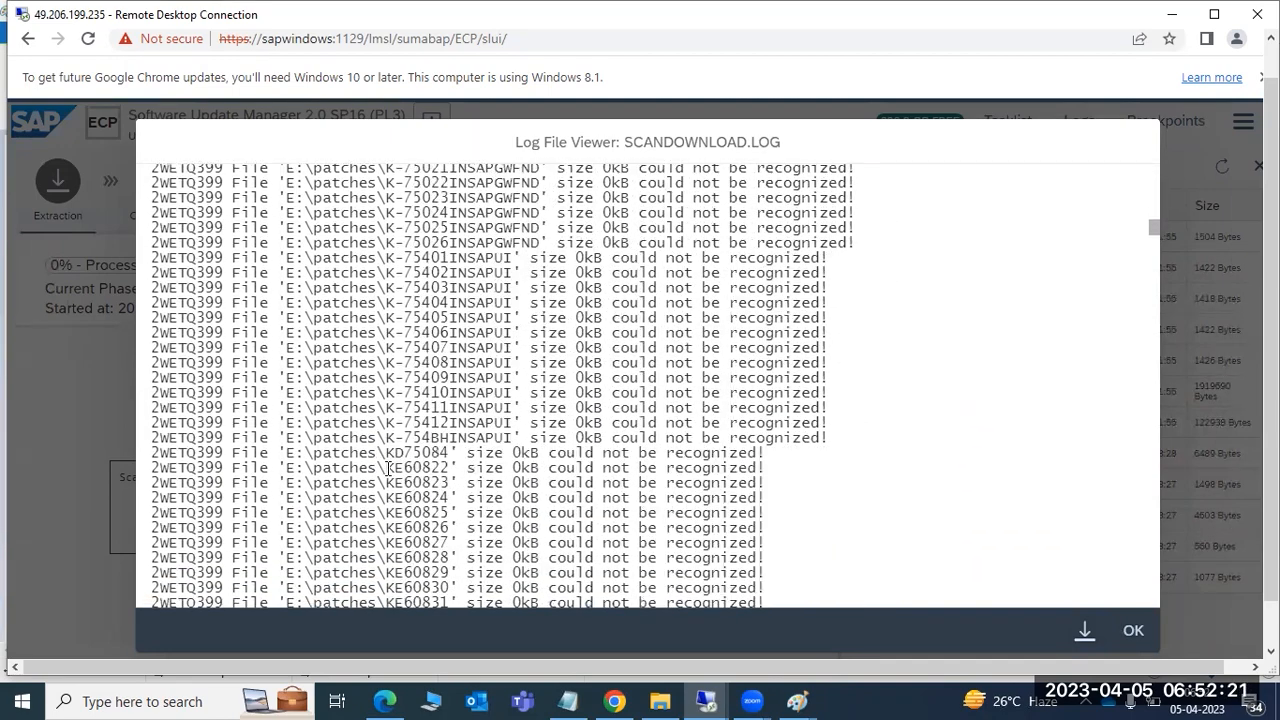
- Examine the scheduled archive and SAPCAR execution entries in SCANDOWNLOAD.LOG through to the end of the log
drag(425, 431, 534, 431)
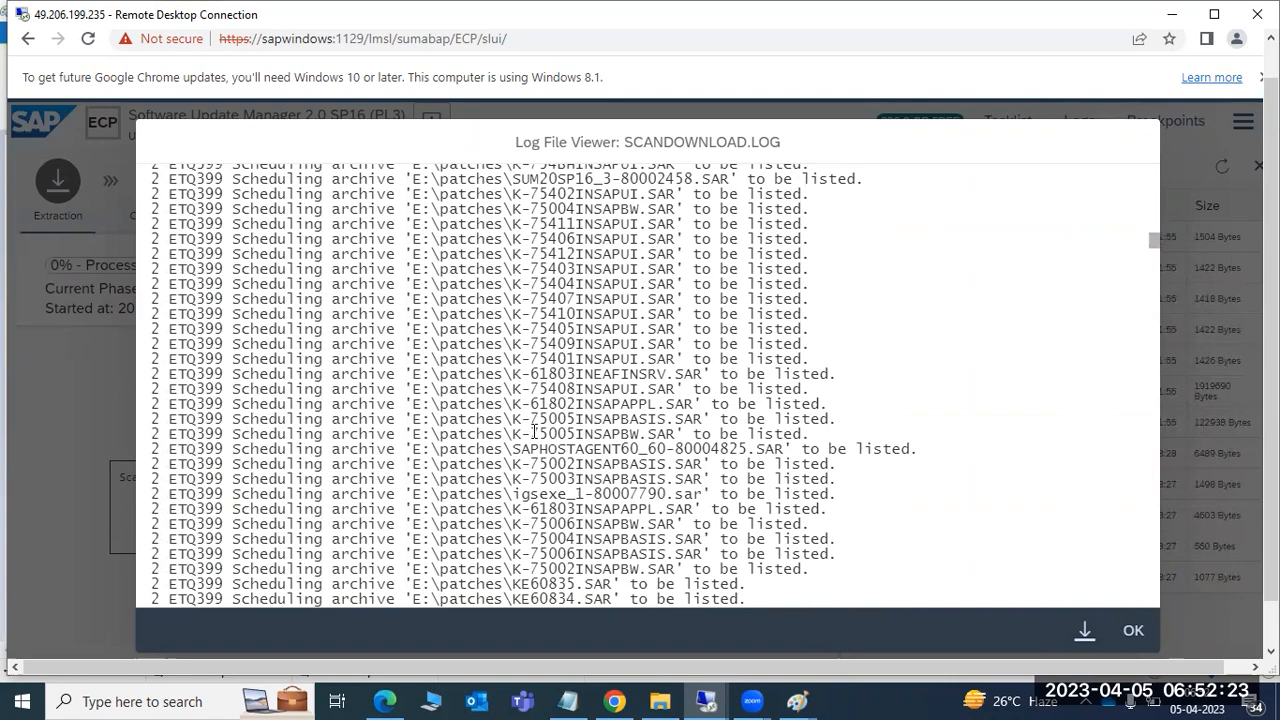
drag(468, 465, 543, 476)
scroll(448, 508, down, 1)
scroll(448, 510, down, 10)
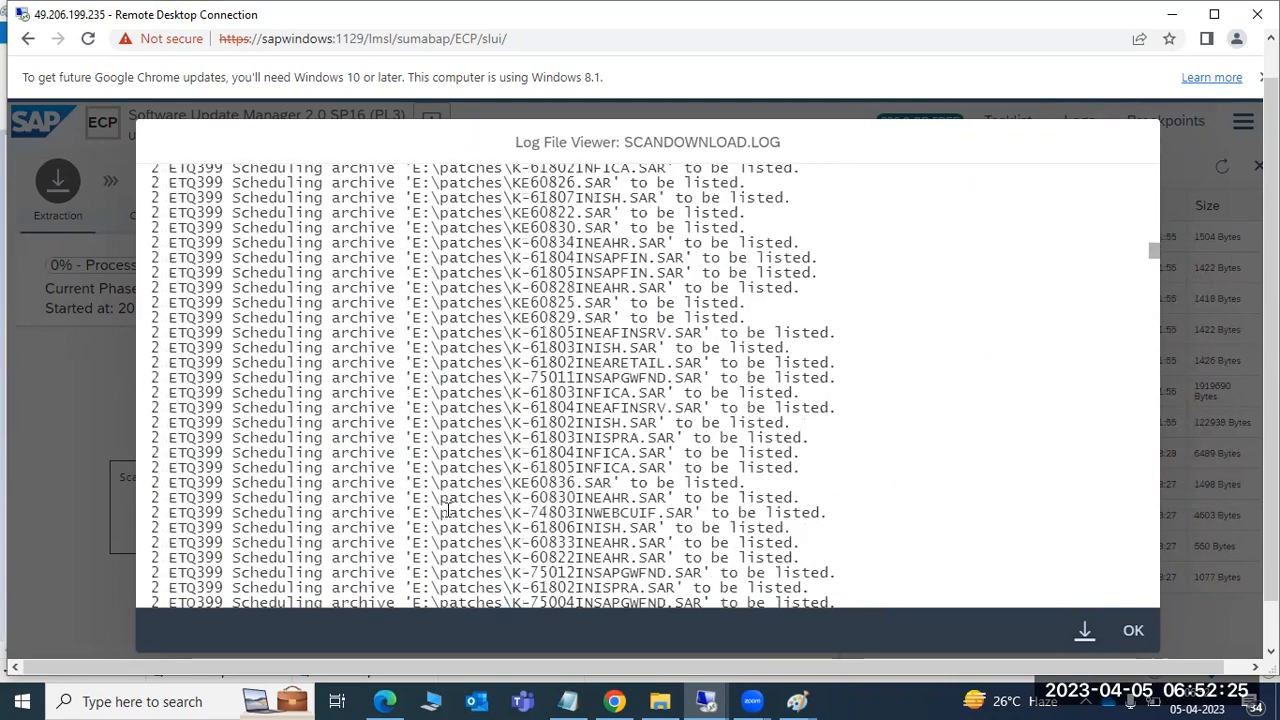
scroll(468, 527, down, 15)
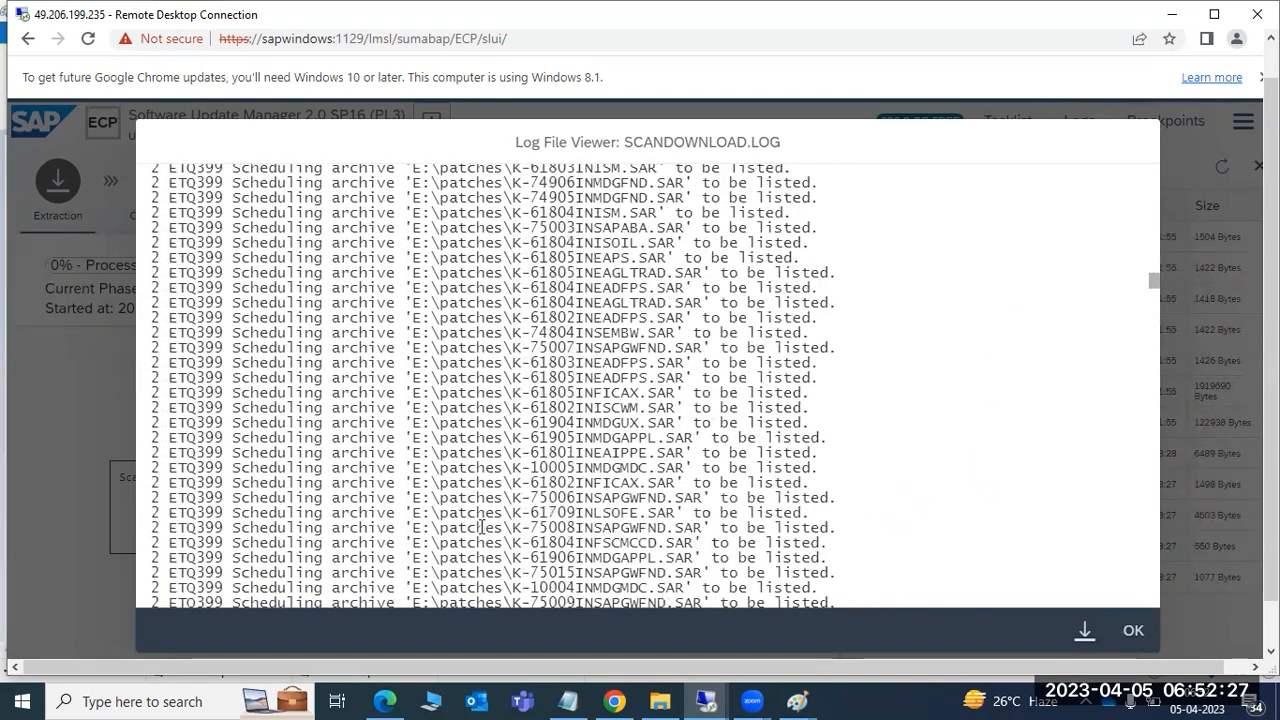
scroll(490, 531, down, 15)
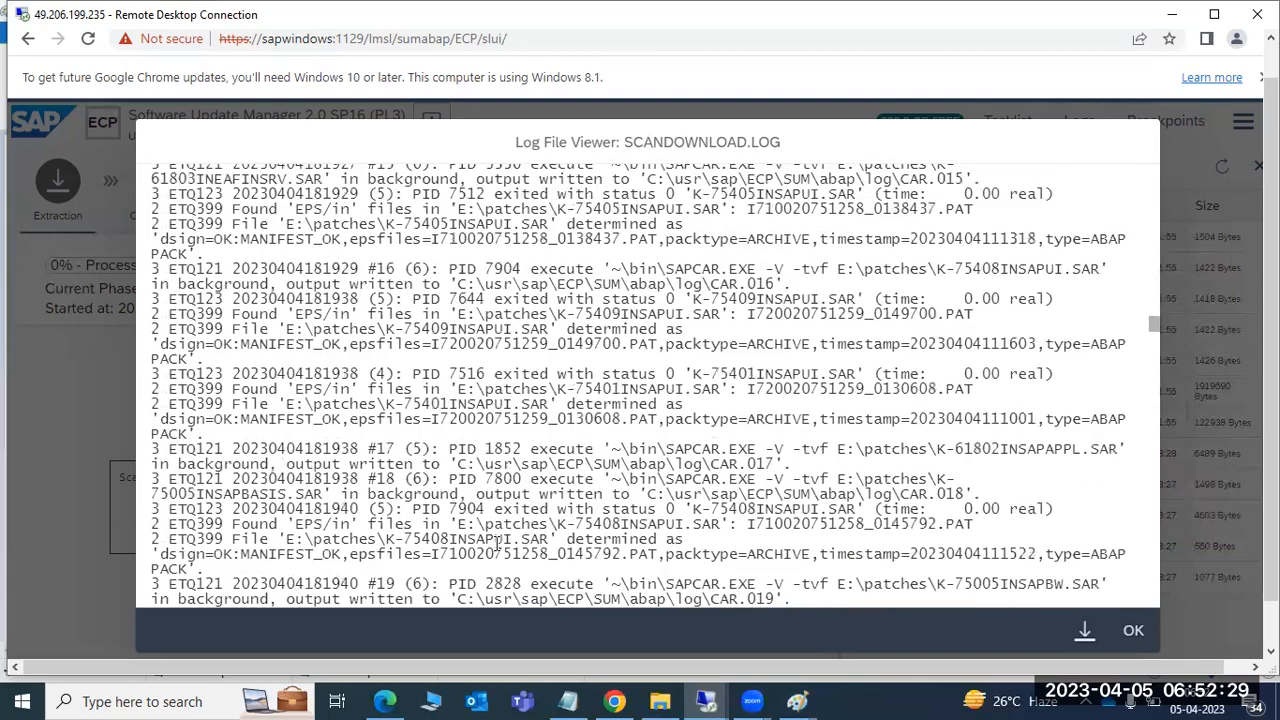
scroll(497, 543, down, 8)
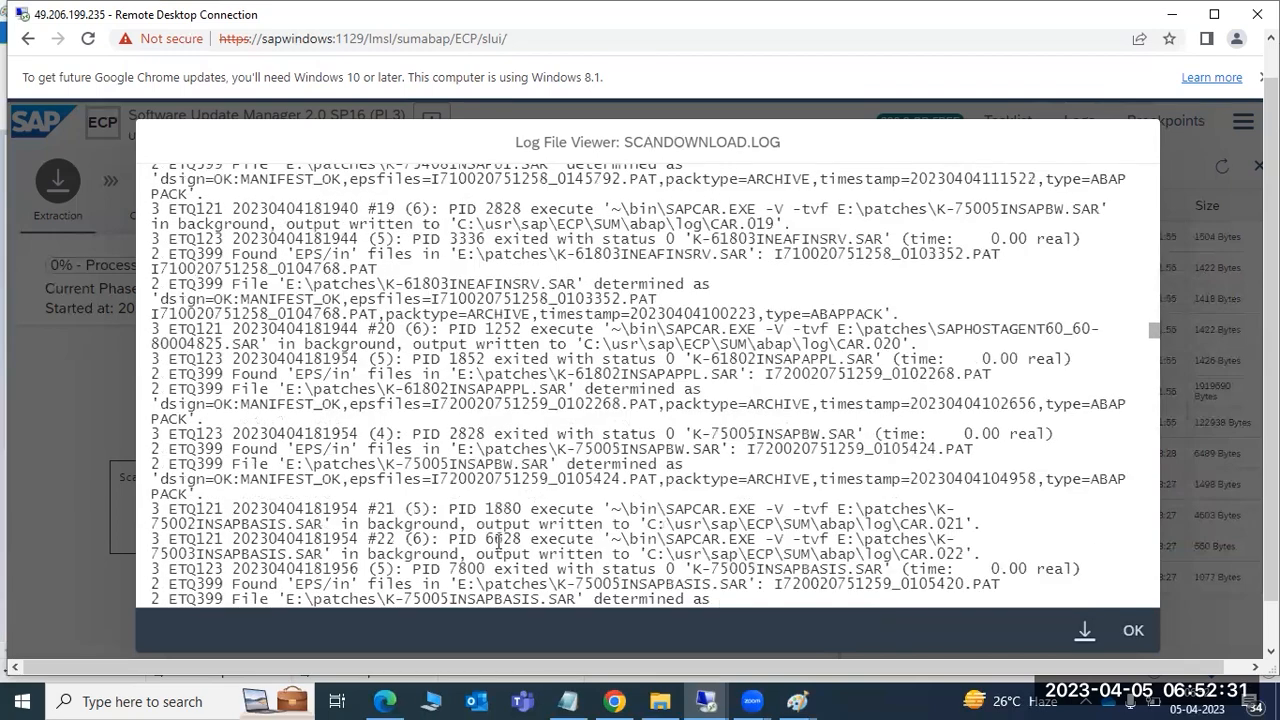
scroll(497, 543, down, 6)
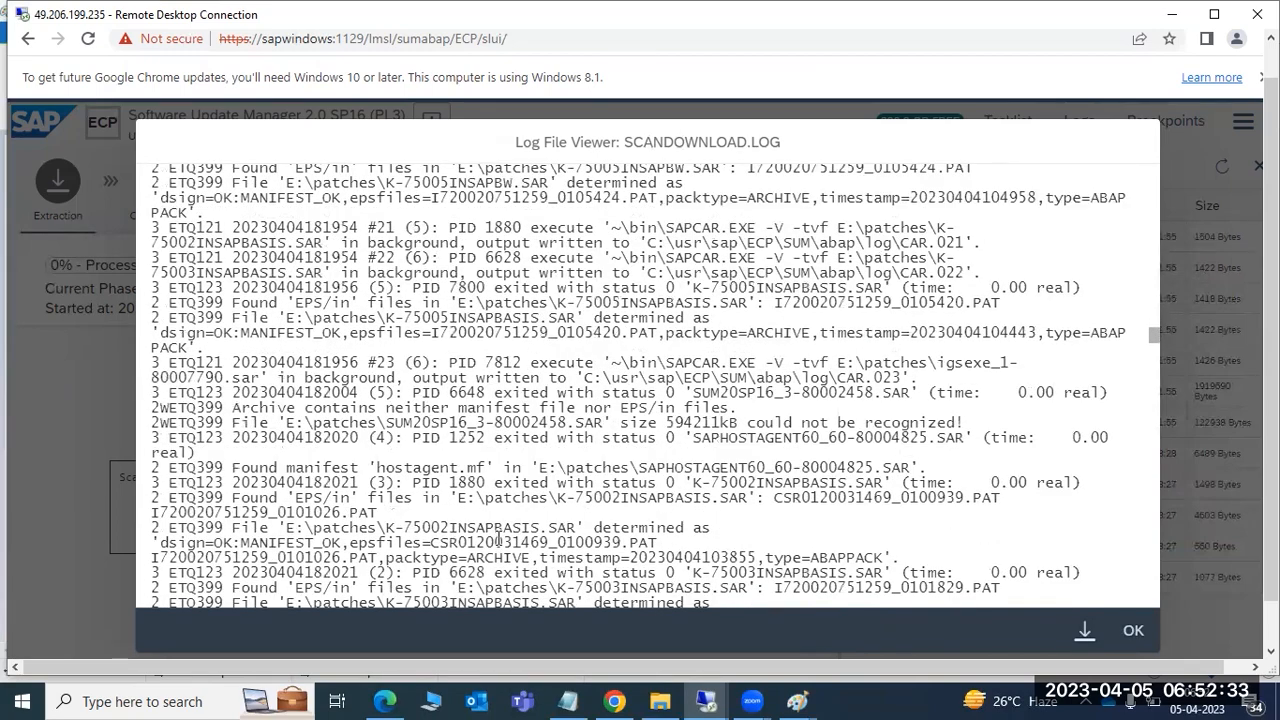
scroll(497, 537, down, 15)
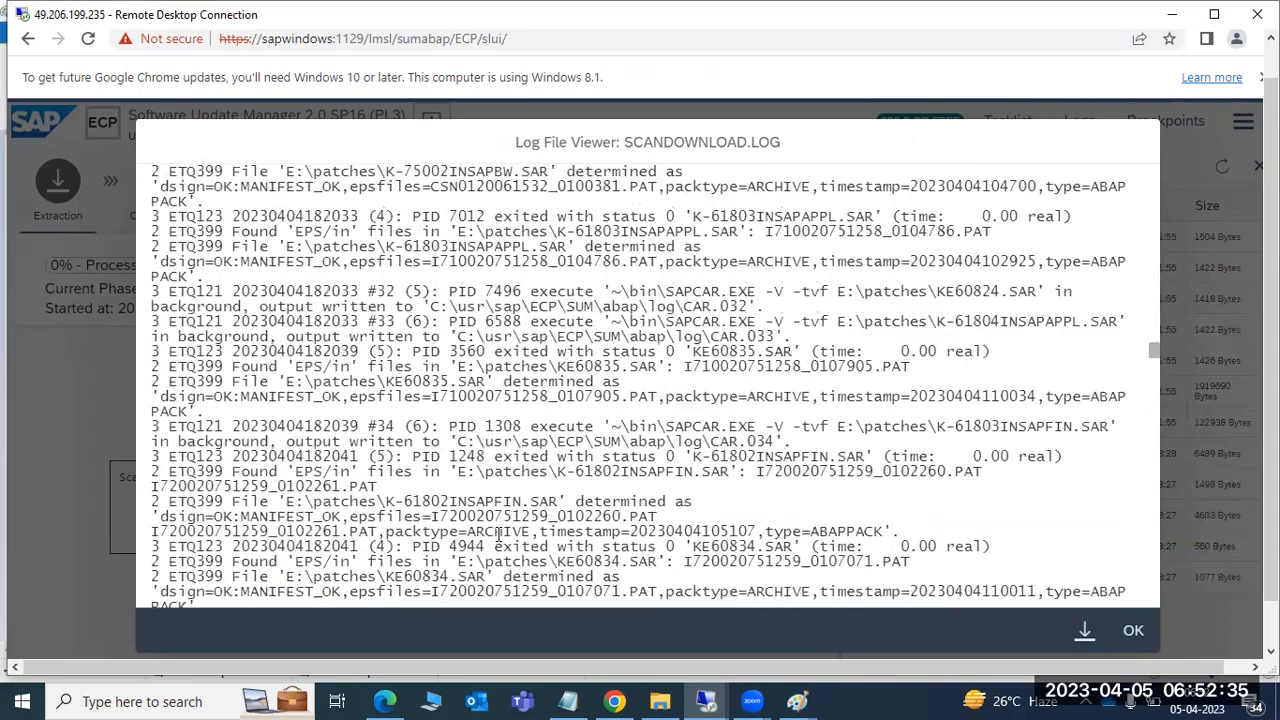
scroll(573, 521, down, 4)
drag(1155, 388, 1146, 599)
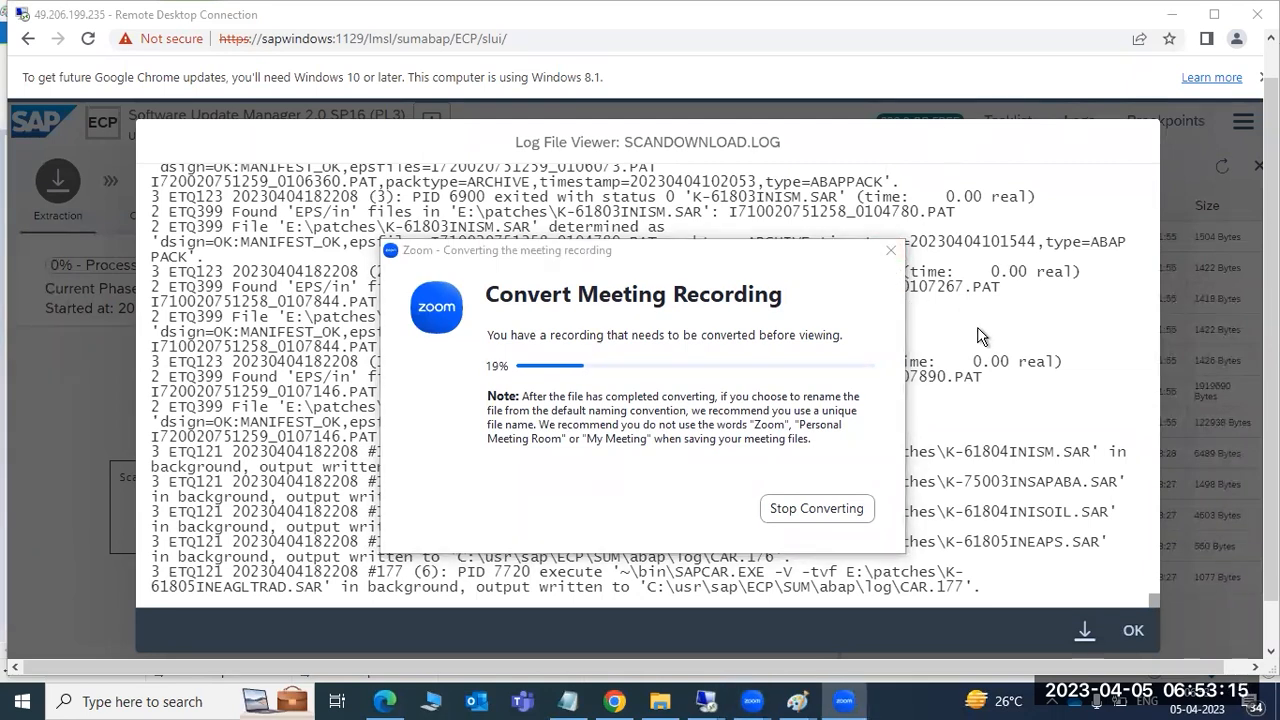
- Show the desktop to clear the Zoom recording conversion window, then return to the Remote Desktop session displaying the SUM log
right_click(908, 701)
click(952, 579)
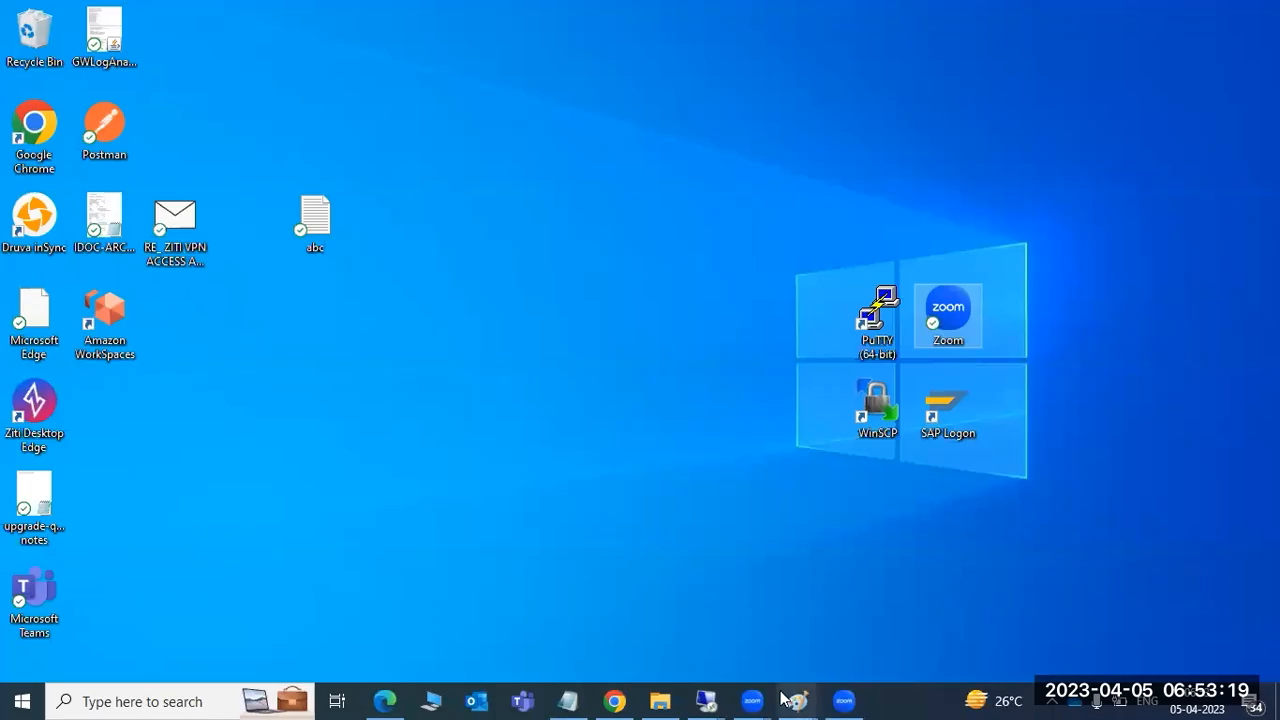
mouse_move(706, 700)
click(847, 634)
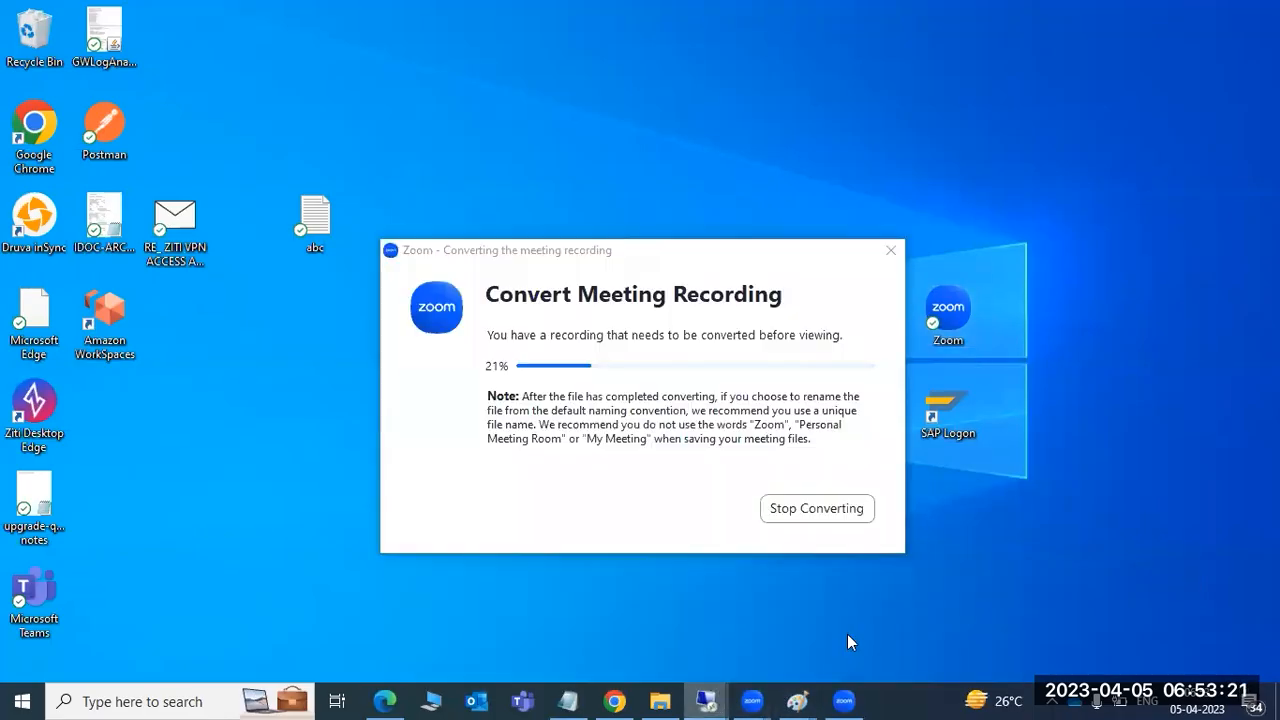
mouse_move(707, 699)
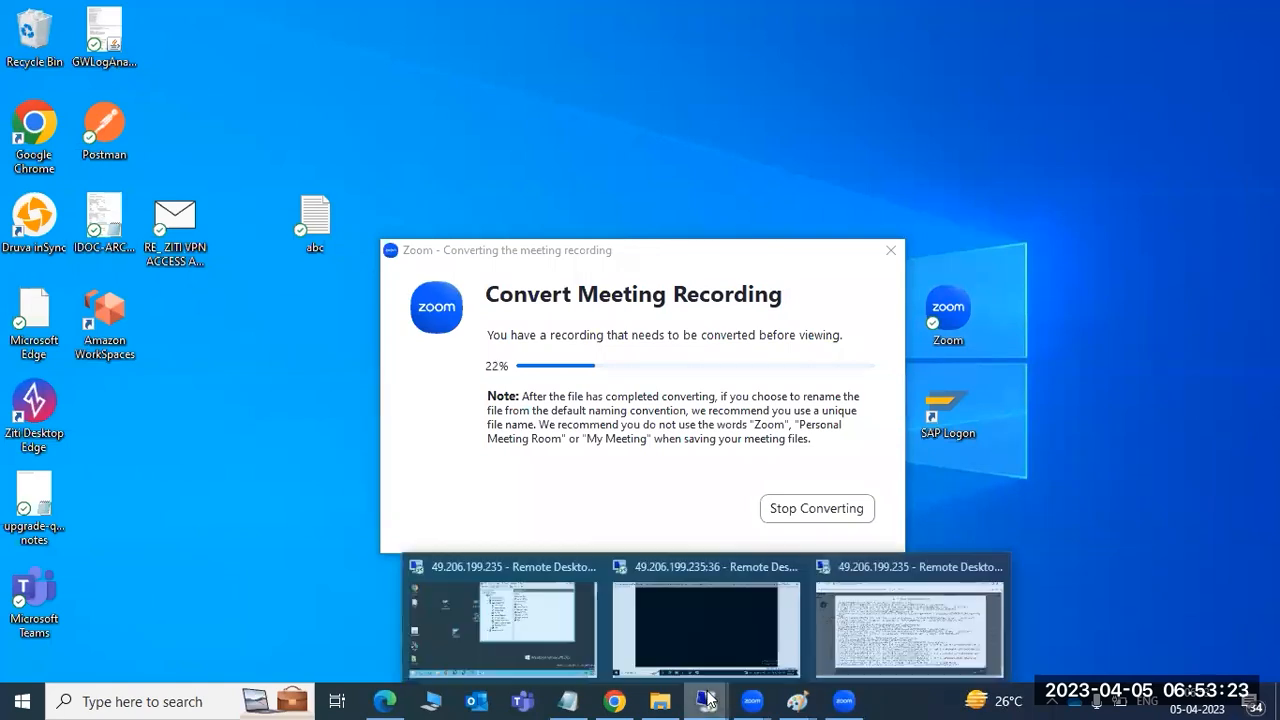
click(902, 623)
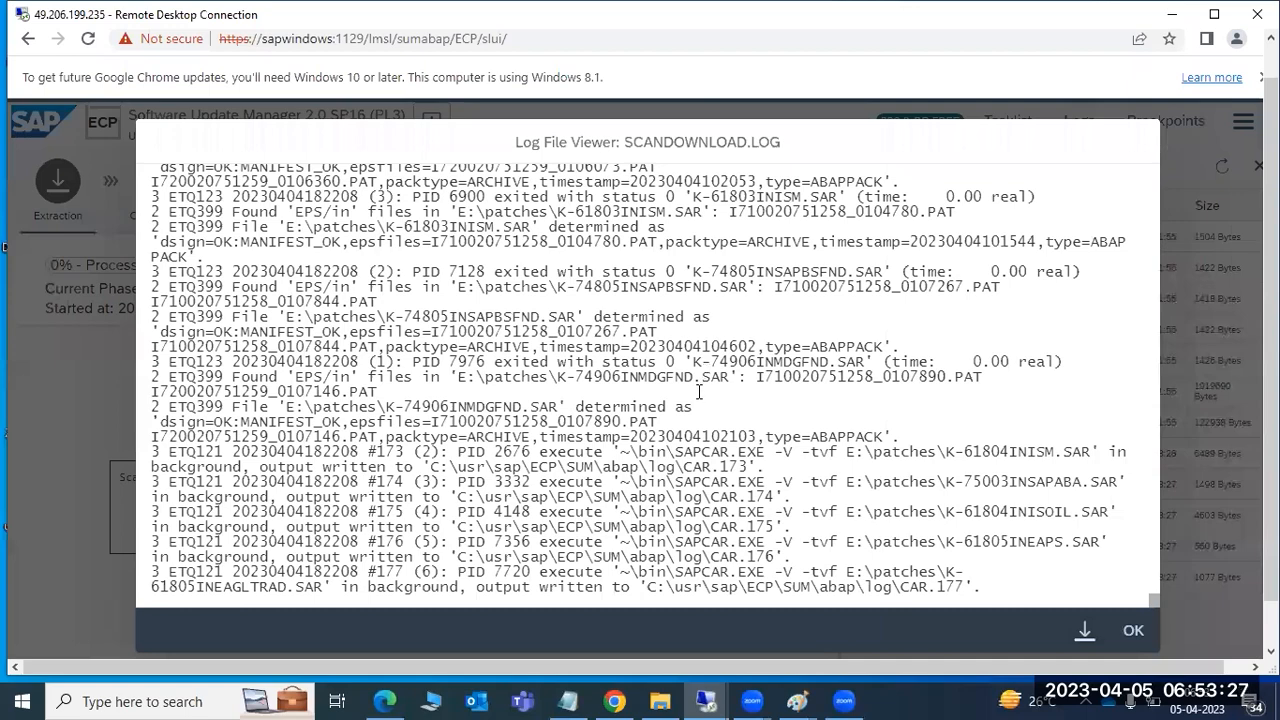
- Close the SCANDOWNLOAD.LOG viewer and refresh the SUM log file list several times to check for updated logs
click(1125, 630)
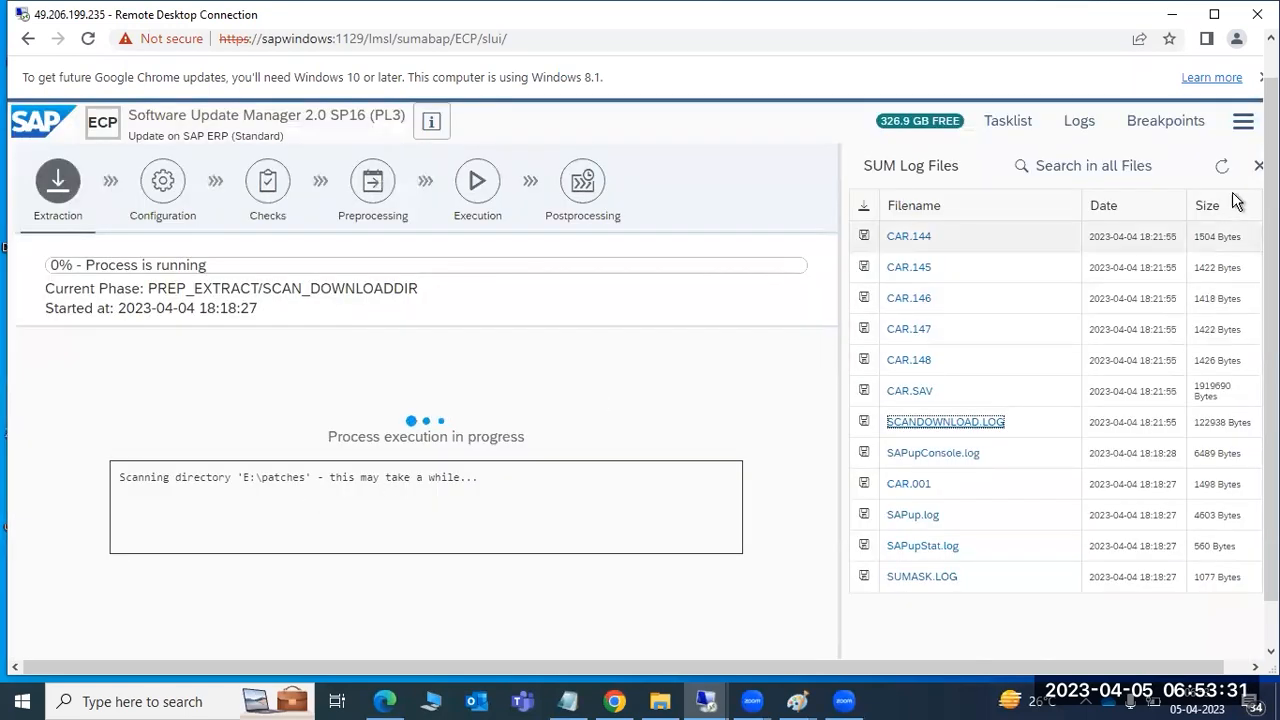
click(1217, 168)
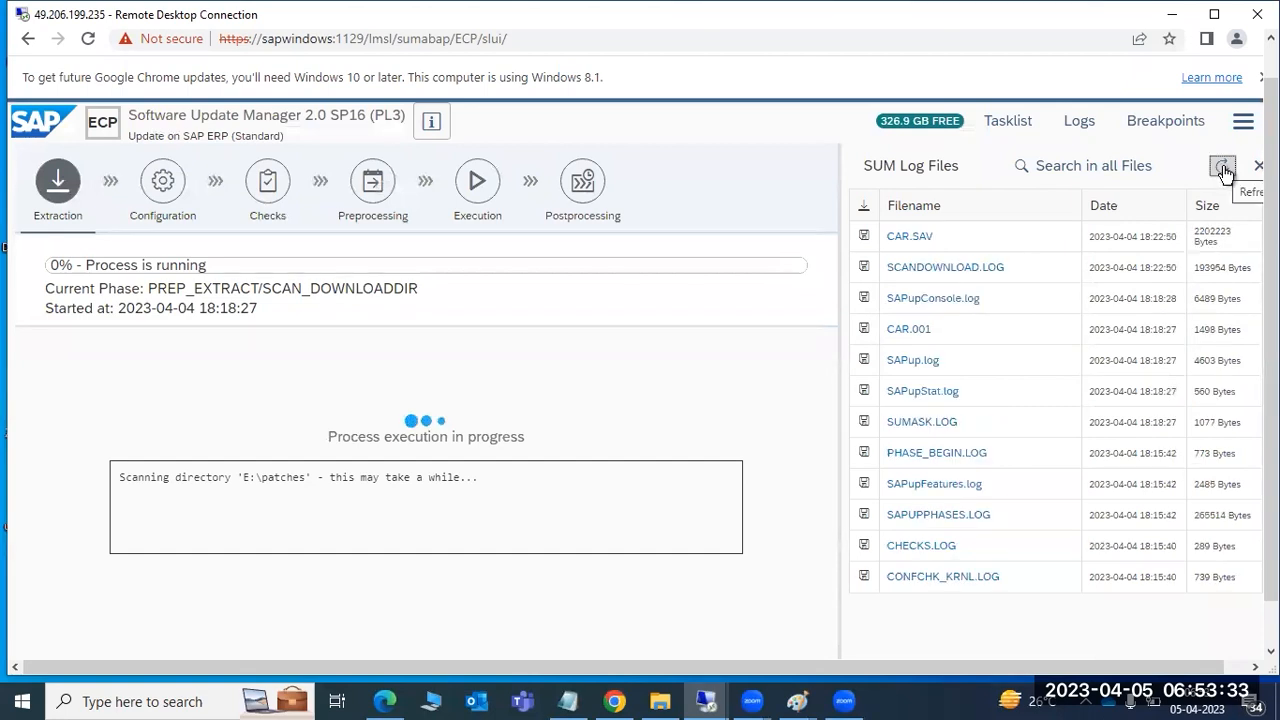
click(1224, 170)
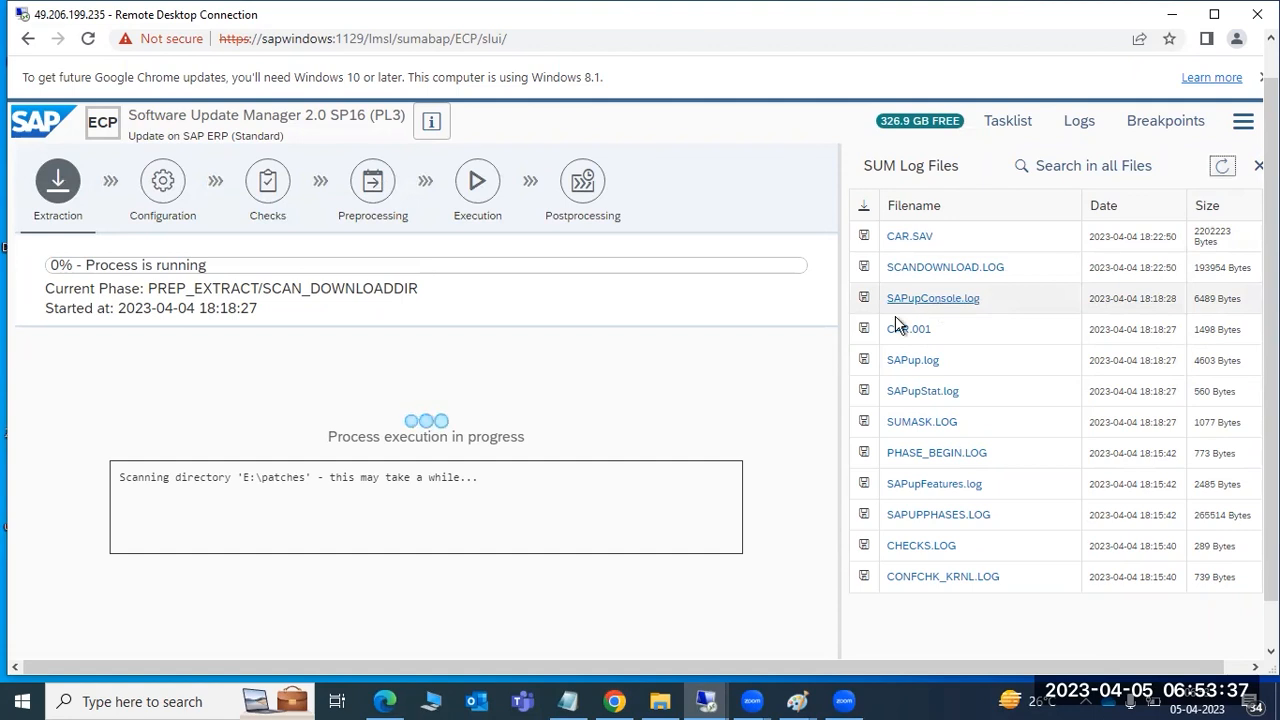
drag(1270, 540, 1270, 508)
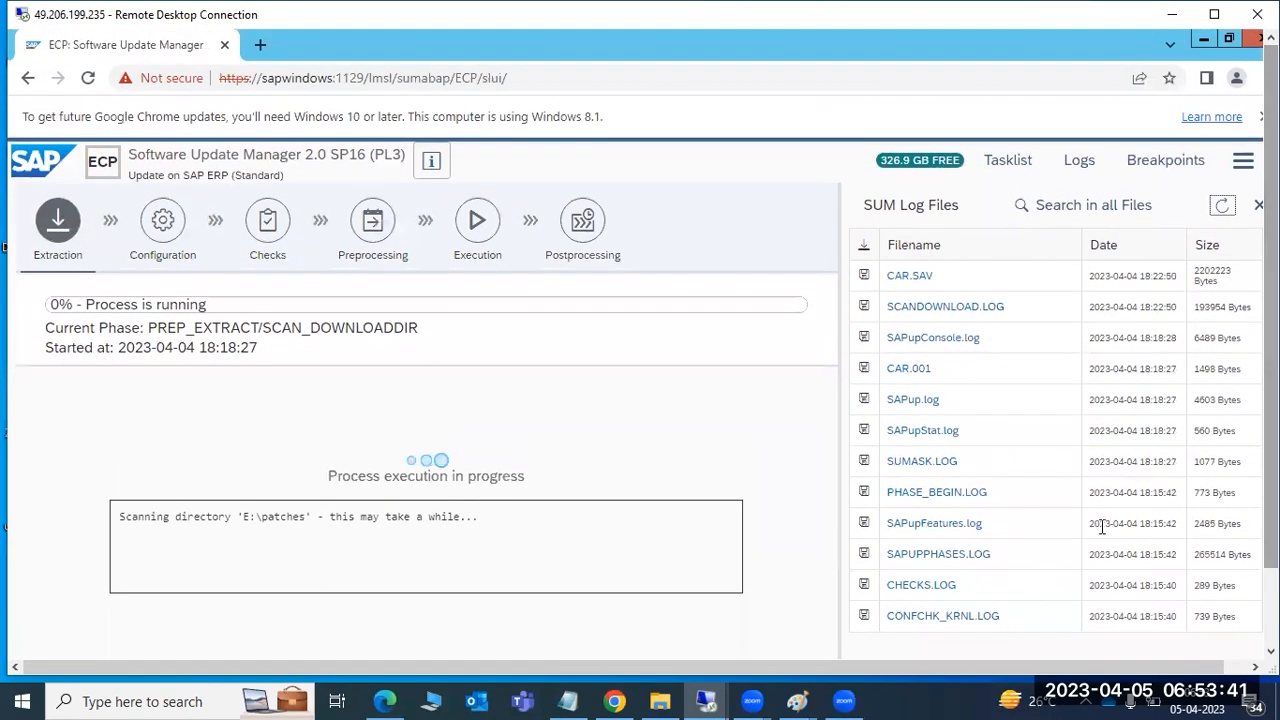
click(1226, 207)
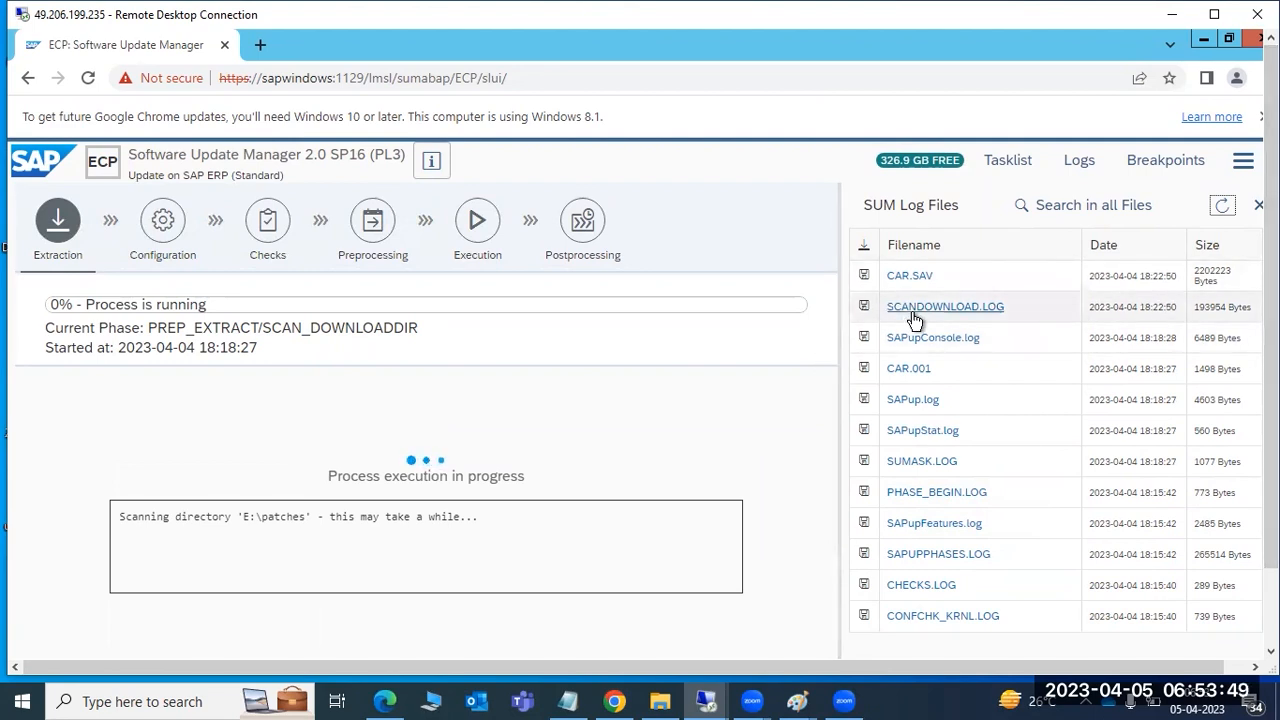
scroll(946, 430, down, 4)
scroll(946, 432, up, 4)
click(1223, 207)
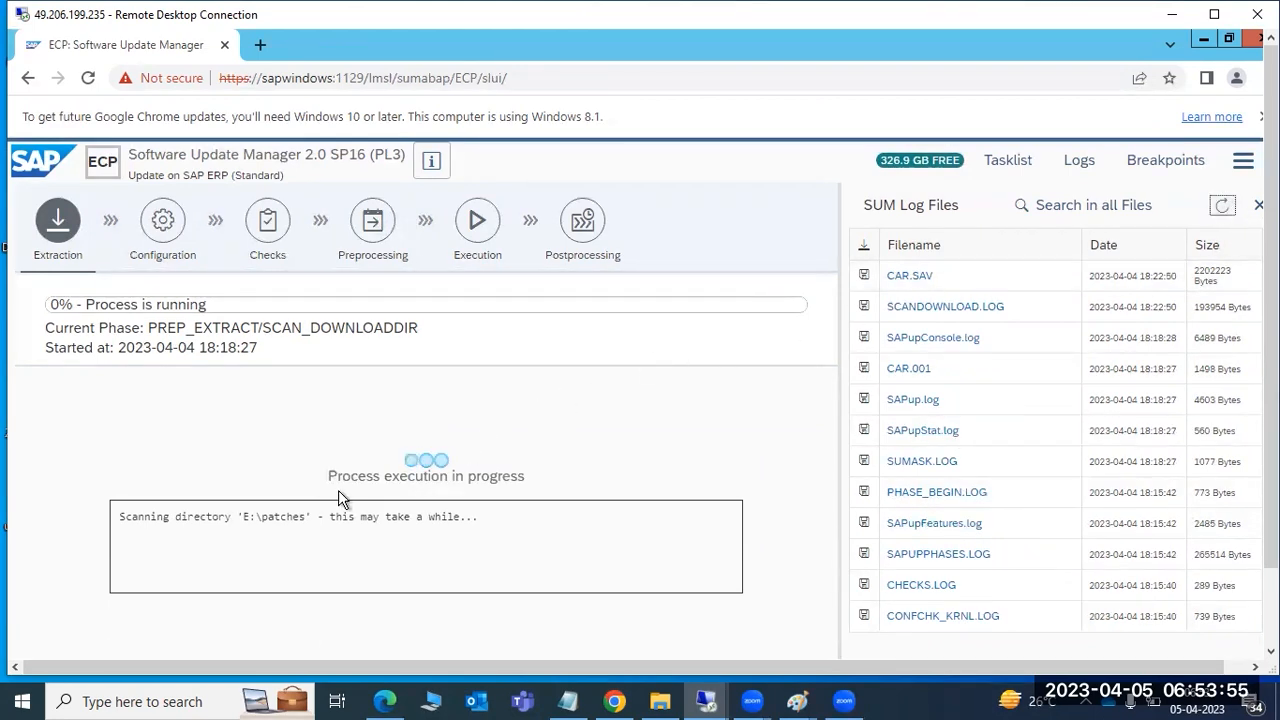
- Dismiss the large CAR.SAV log without displaying it, then reopen SCANDOWNLOAD.LOG and examine its last entries for PLMWUI748.SAR
drag(274, 516, 318, 516)
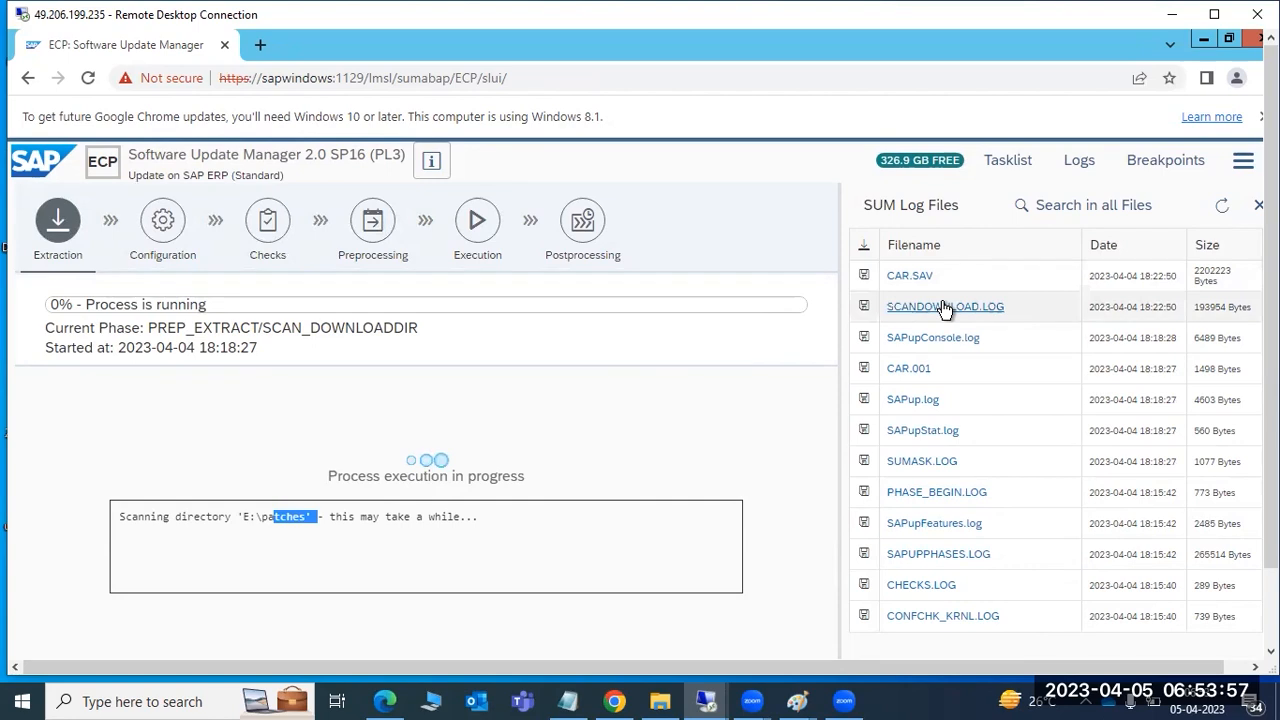
click(904, 277)
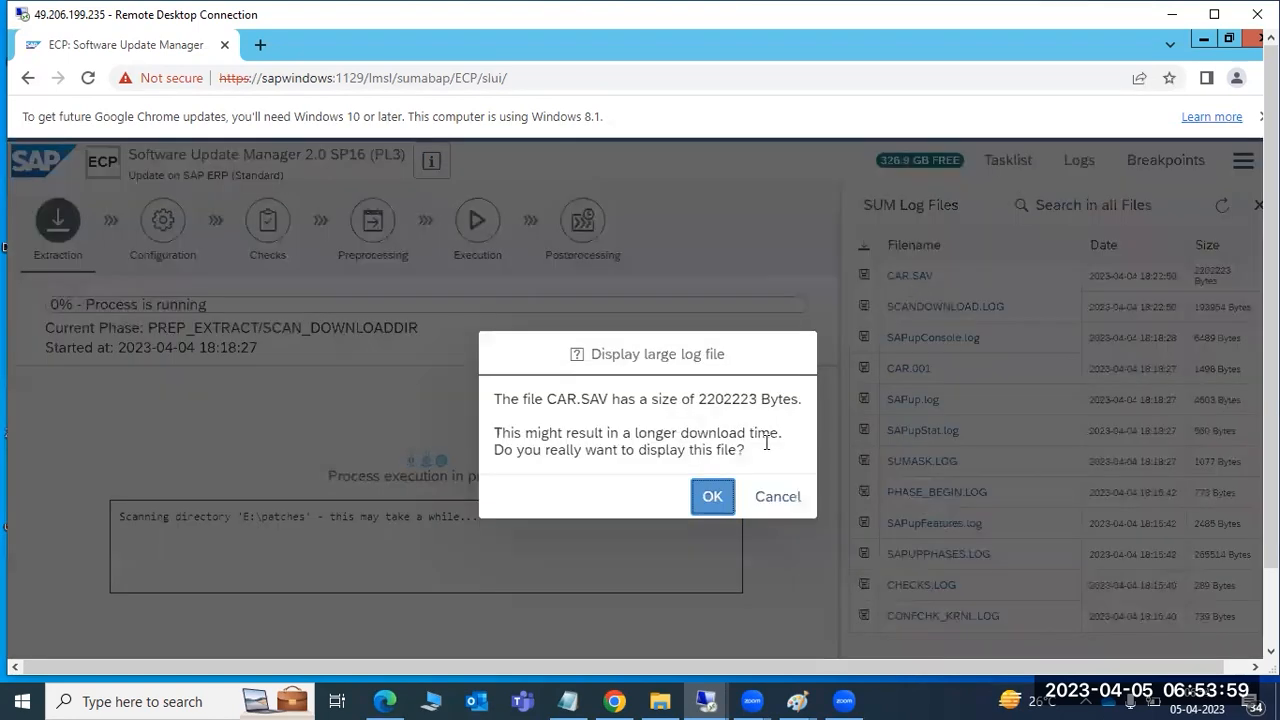
click(777, 496)
click(921, 310)
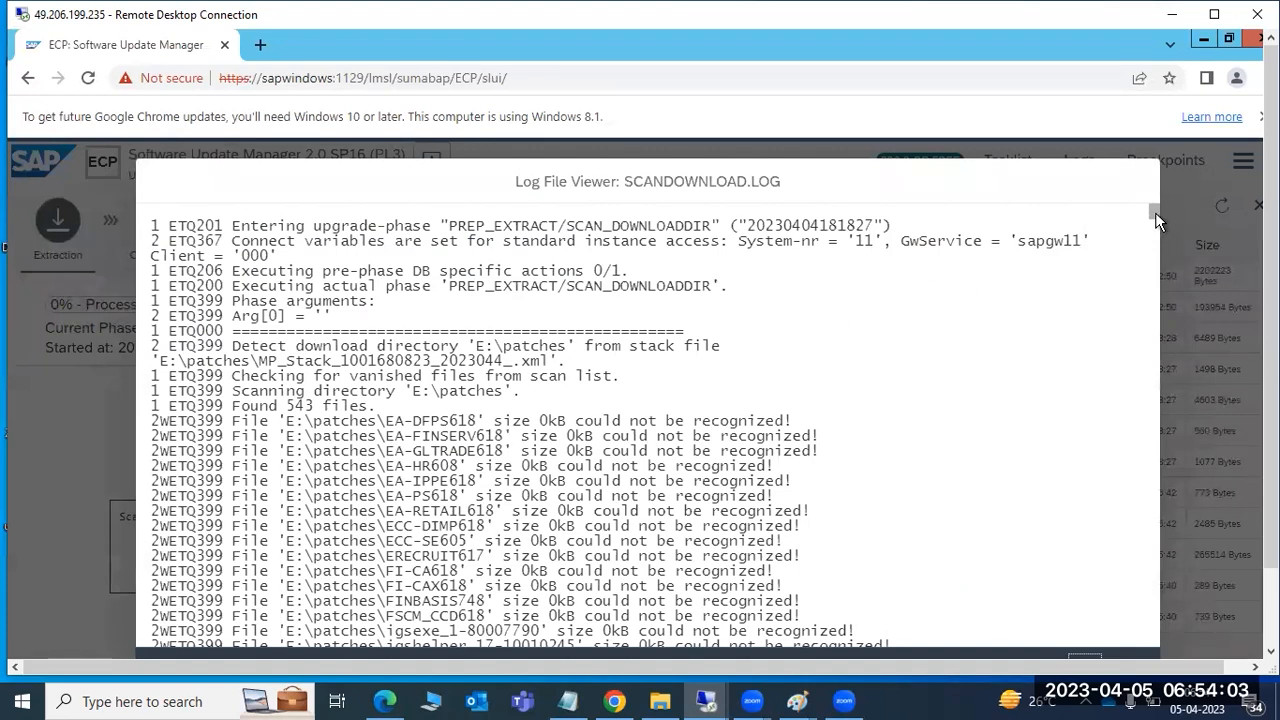
drag(1155, 212, 1158, 645)
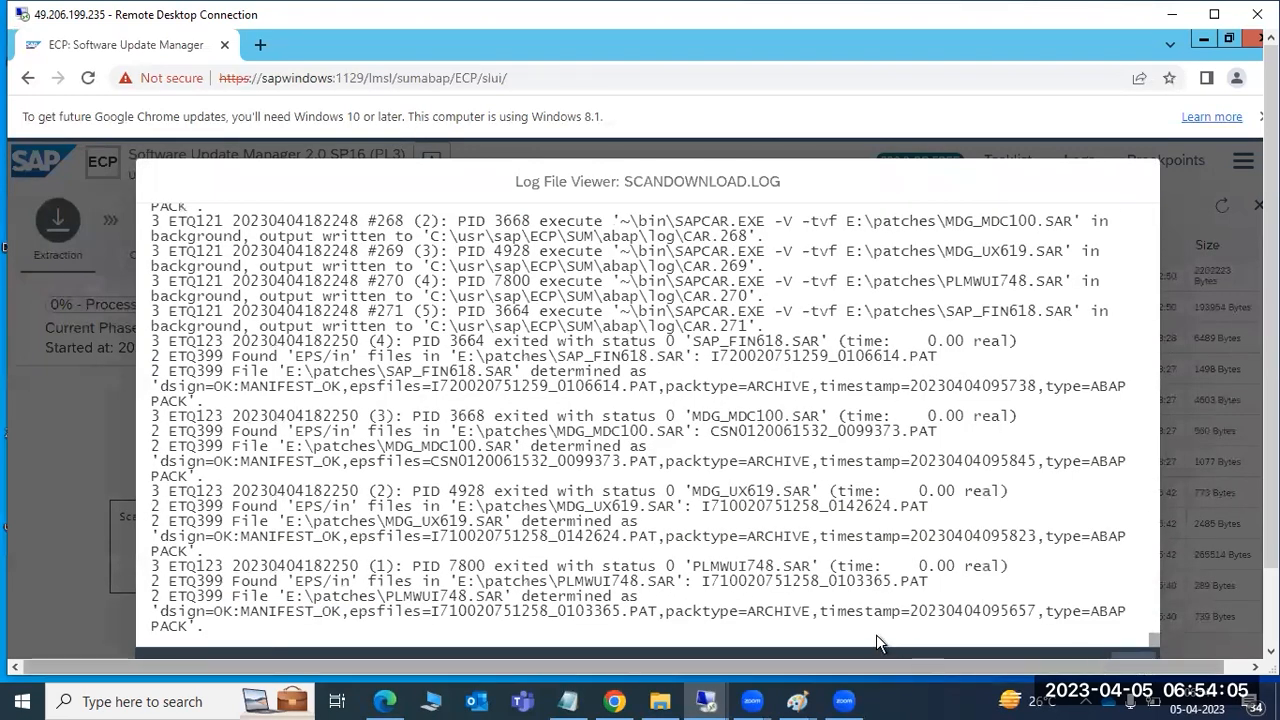
drag(259, 611, 593, 611)
drag(693, 566, 810, 566)
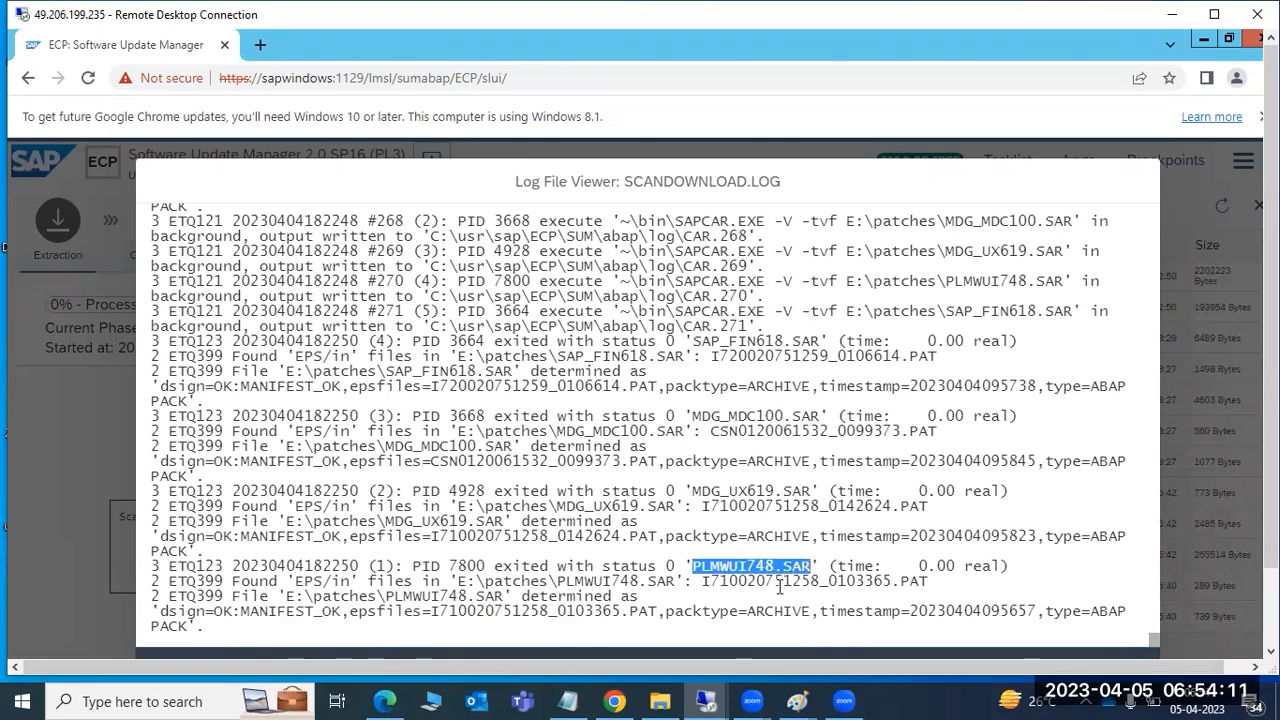
- Close the log viewer and look for PLMWUI748.SAR among the patch files in the file explorer
drag(1270, 420, 1270, 500)
click(1119, 578)
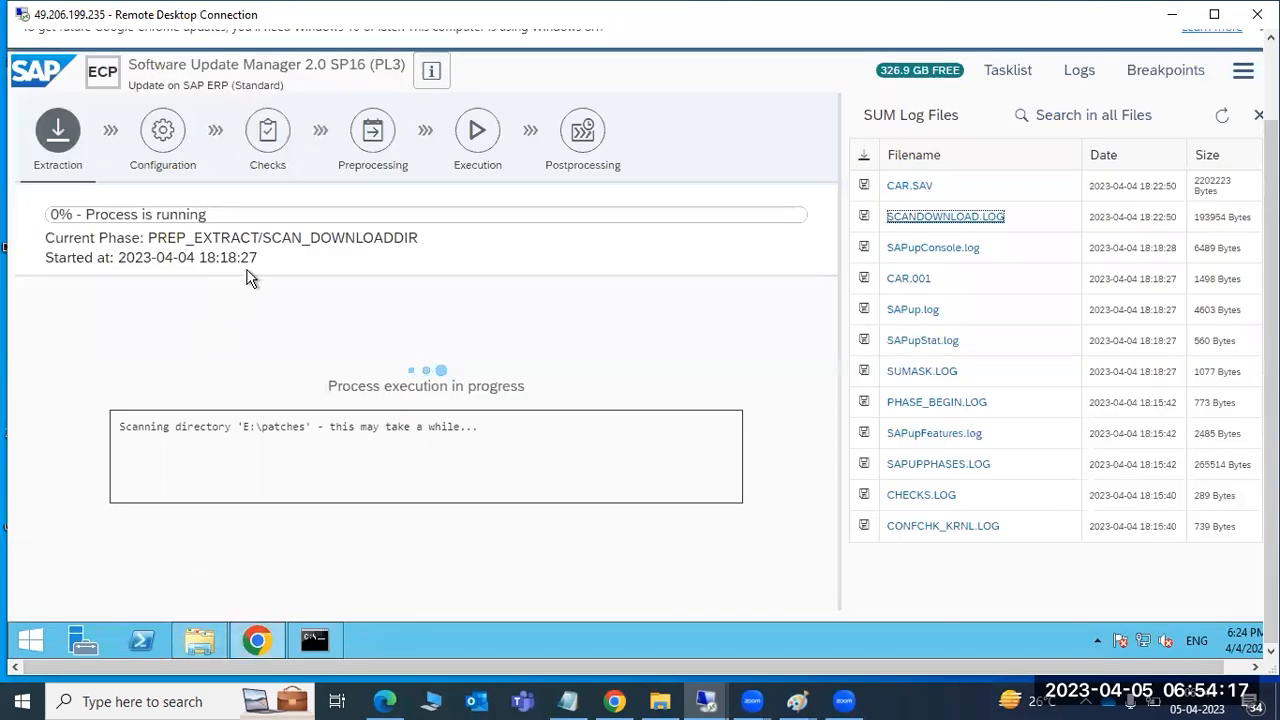
click(198, 642)
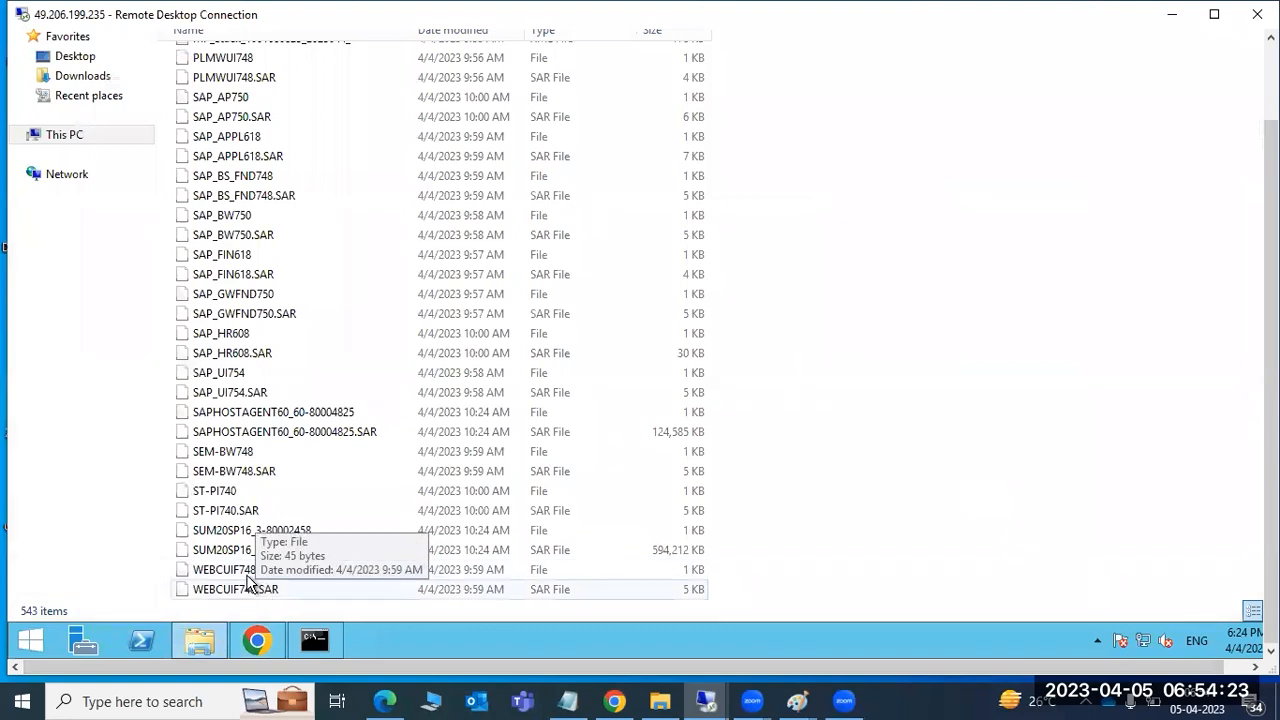
scroll(245, 545, up, 4)
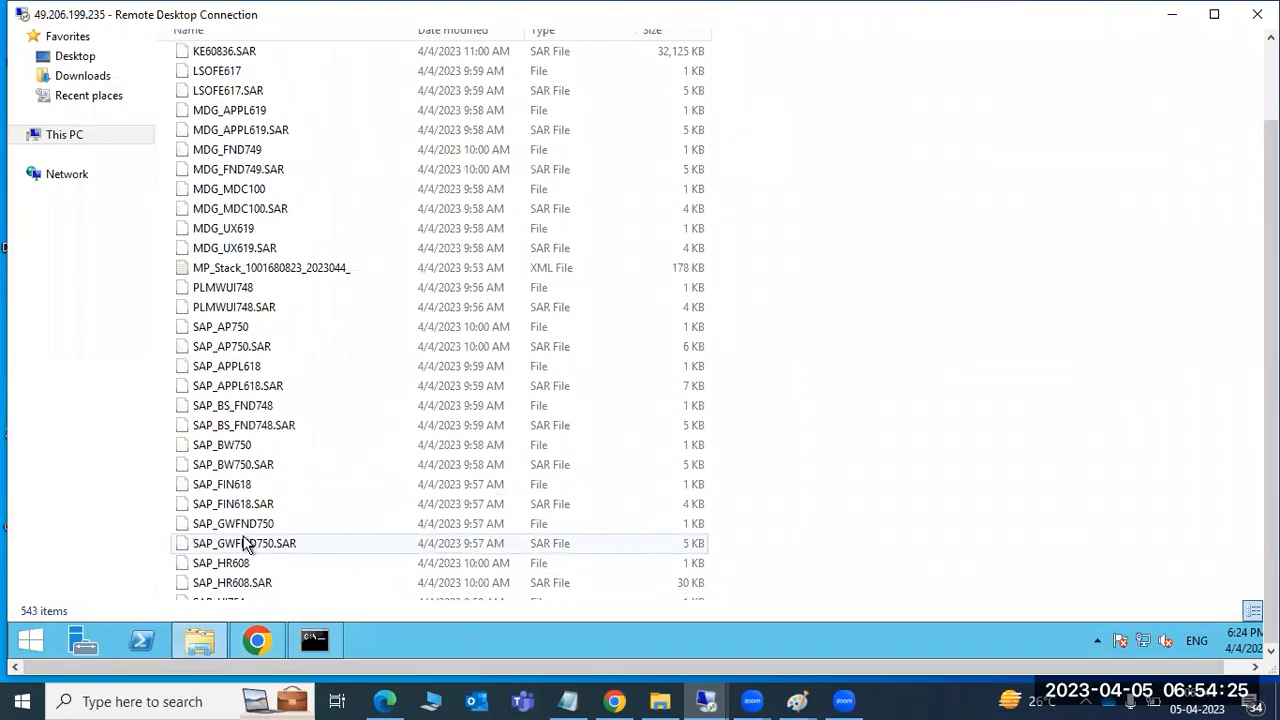
- Select PLMWUI748.SAR among the patch files, look over the files listed below it, and return to Software Update Manager
click(211, 313)
scroll(251, 331, down, 4)
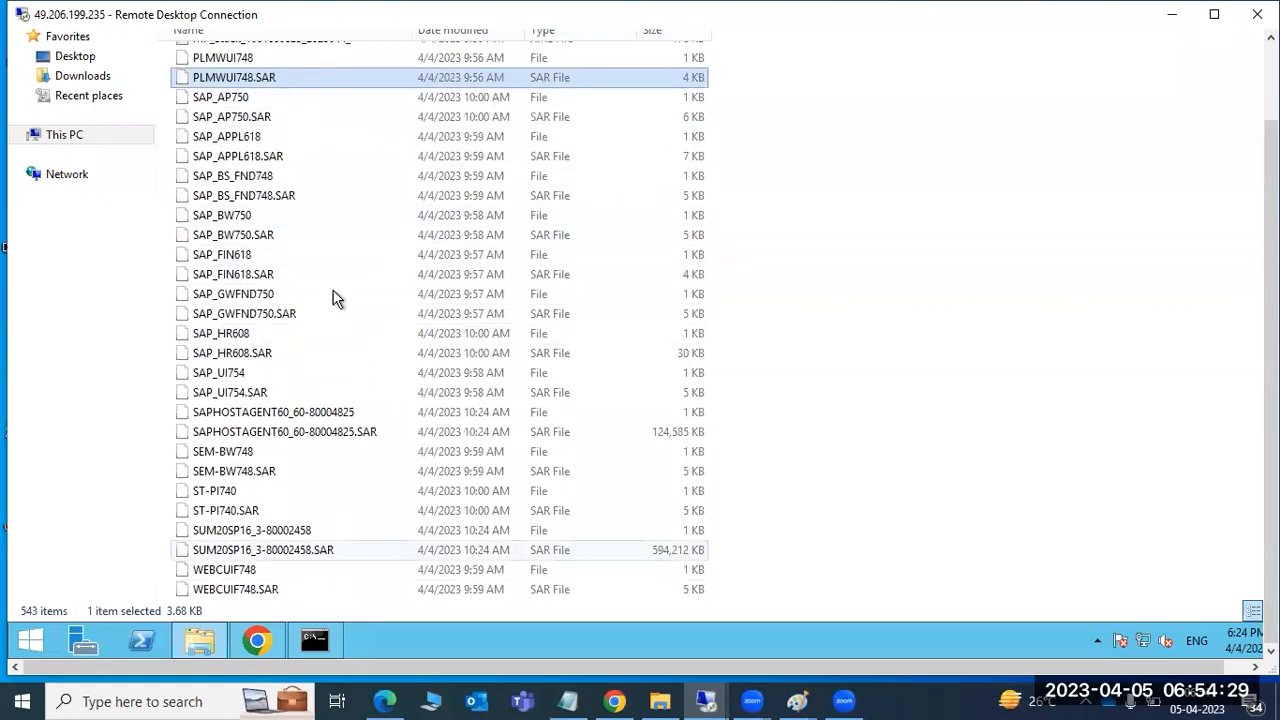
click(213, 642)
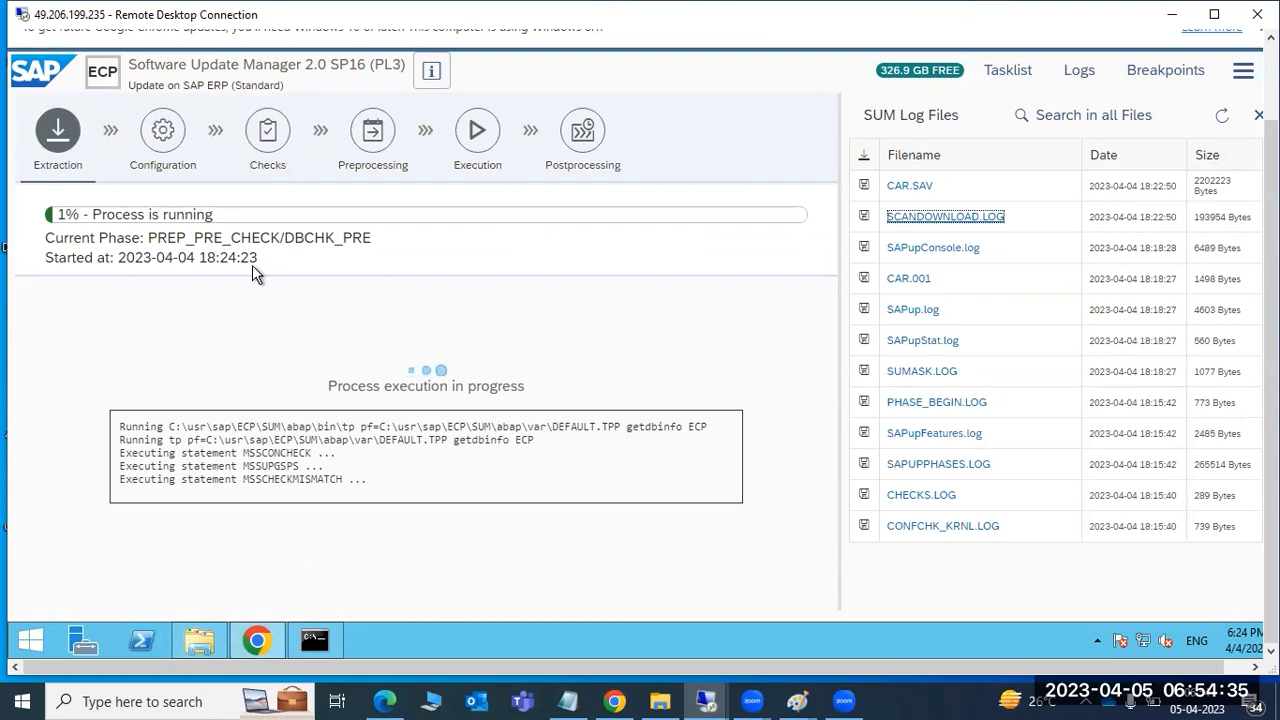
- Refresh the SUM log file list and check the commands being executed in the DBCHK_PRE phase
drag(284, 238, 372, 241)
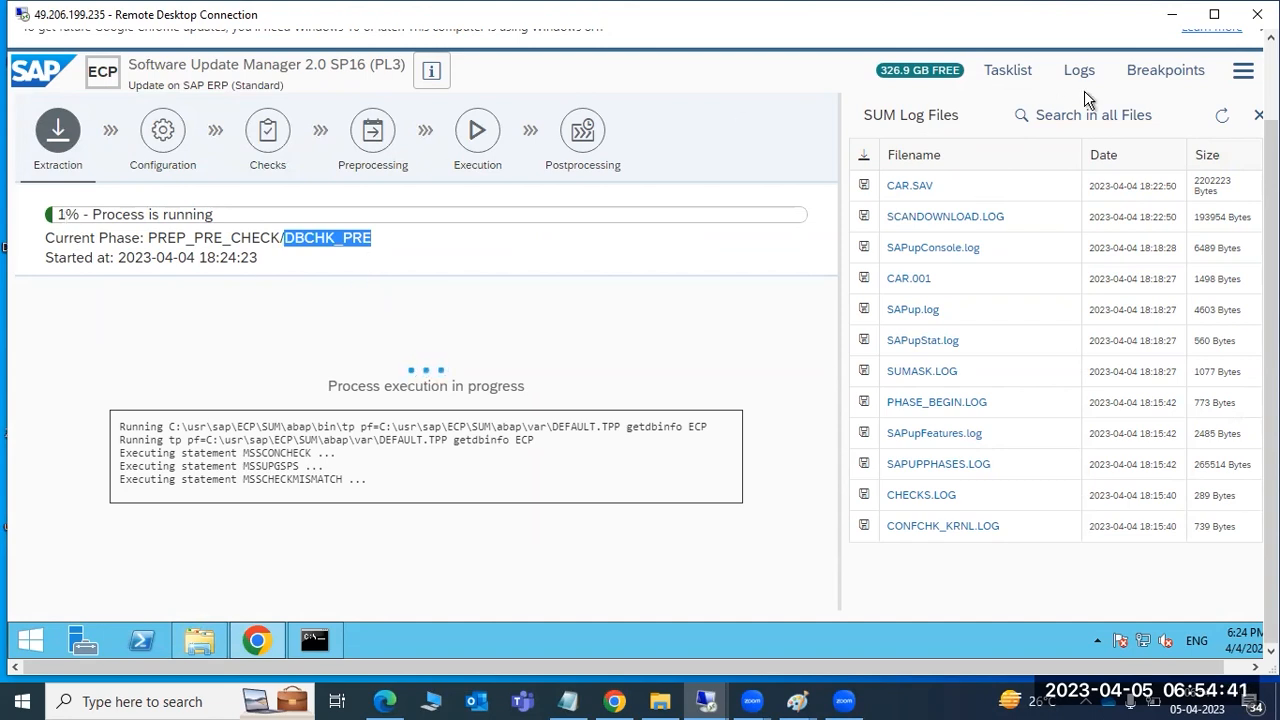
click(1222, 115)
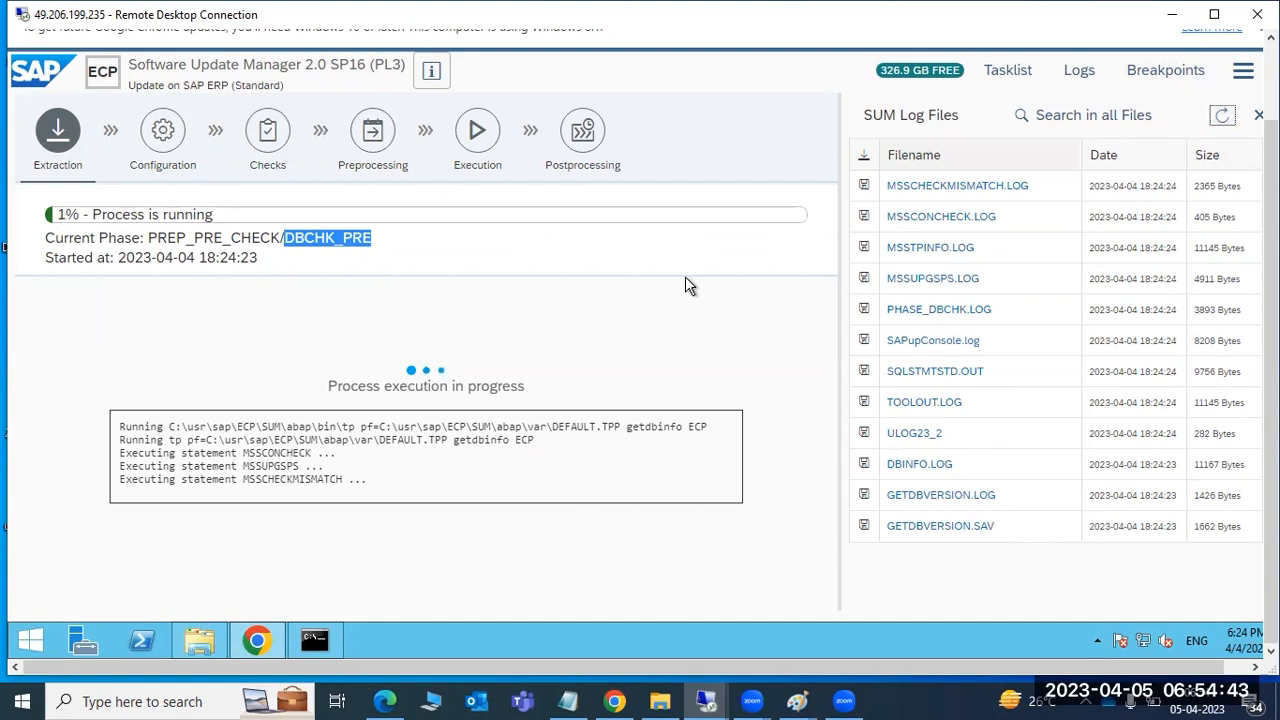
drag(160, 430, 430, 477)
double_click(466, 440)
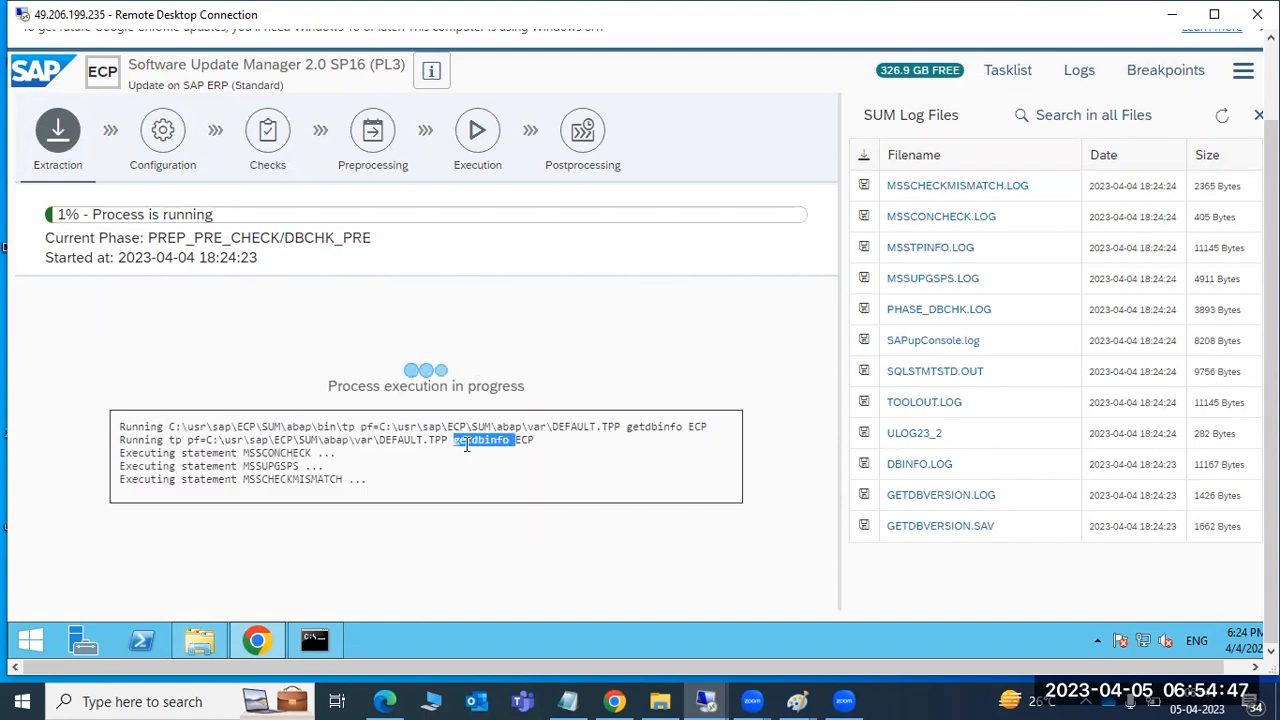
click(366, 414)
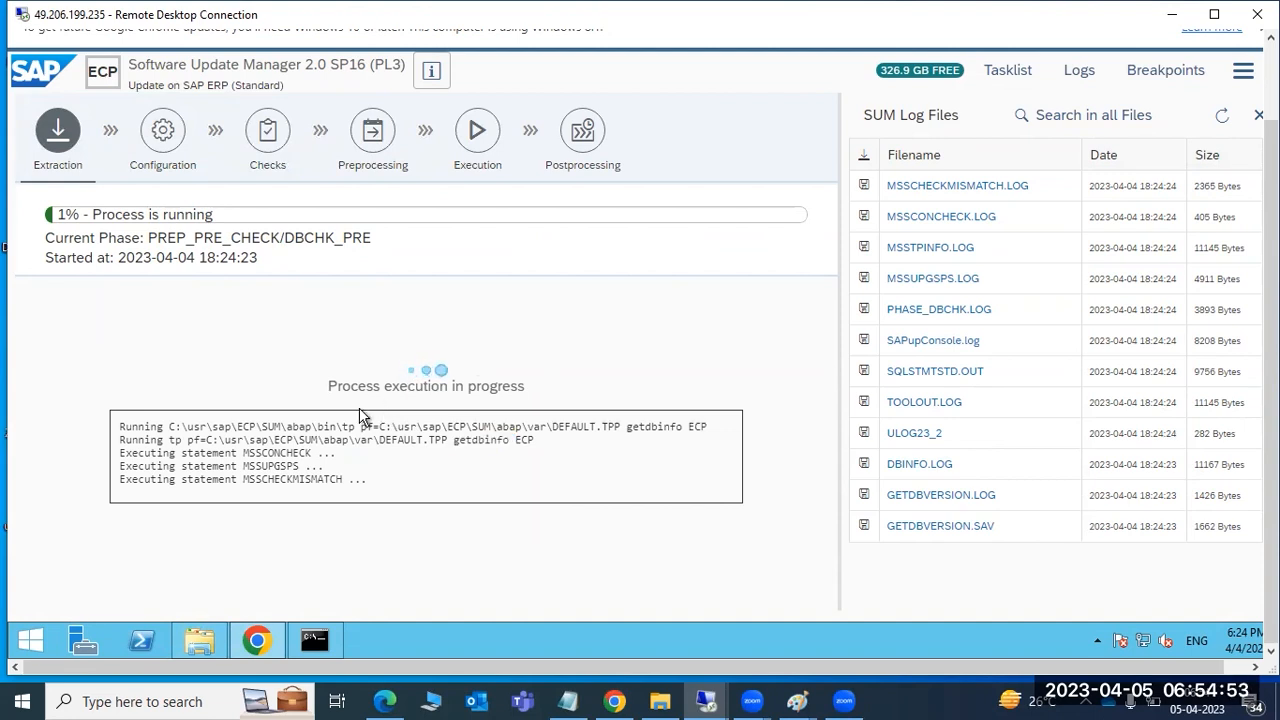
- Refresh the SUM log file list twice more while rechecking the current phase and its executed statements for progress
drag(120, 426, 425, 486)
click(423, 475)
click(1228, 117)
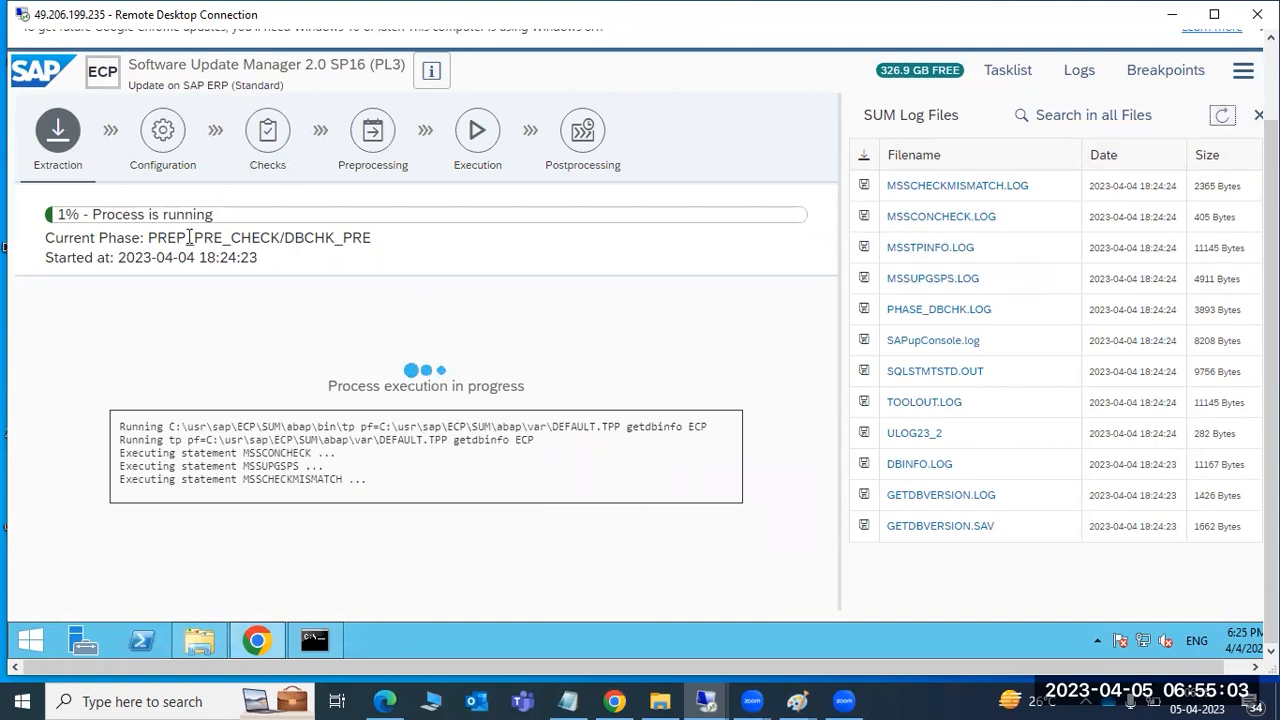
drag(168, 238, 382, 245)
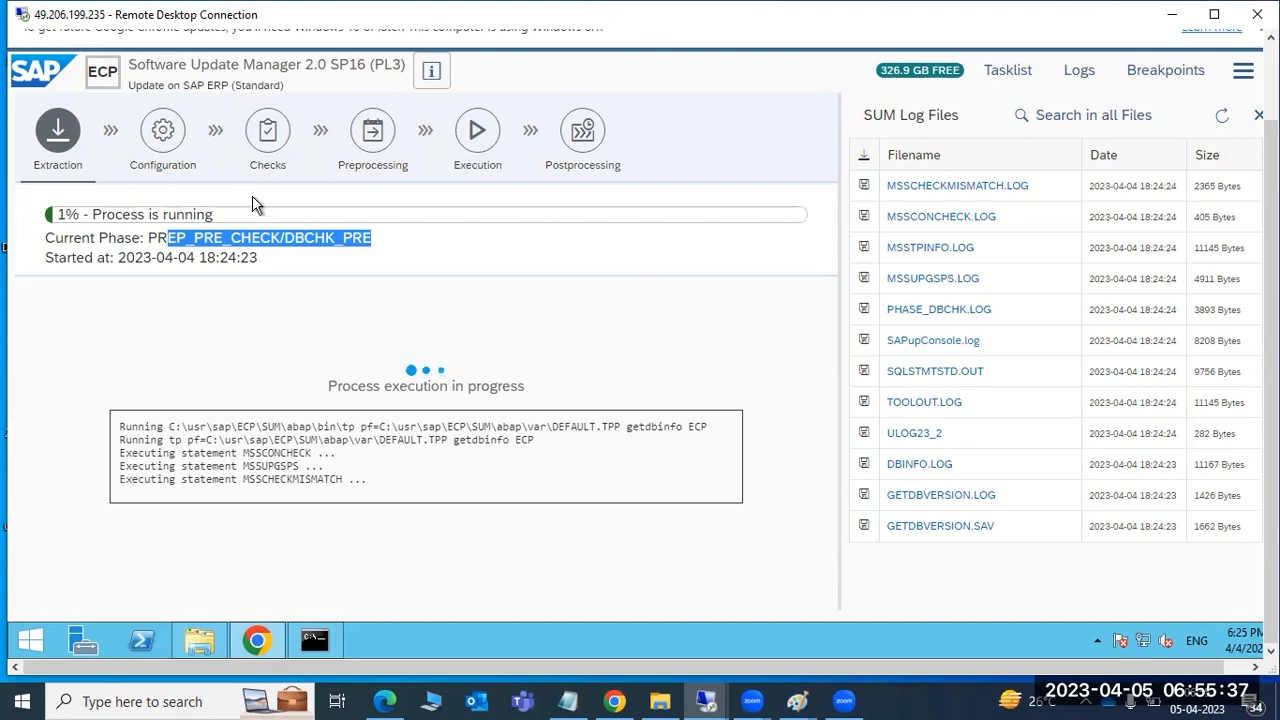
click(1217, 121)
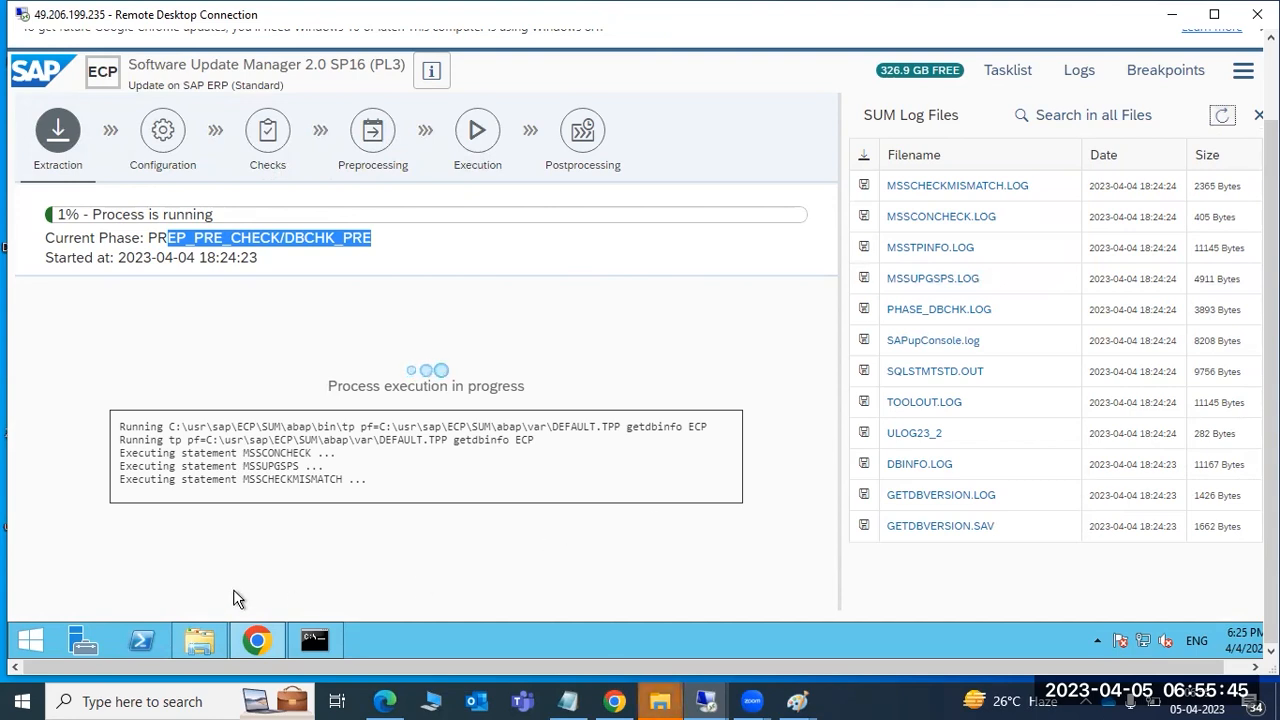
click(190, 367)
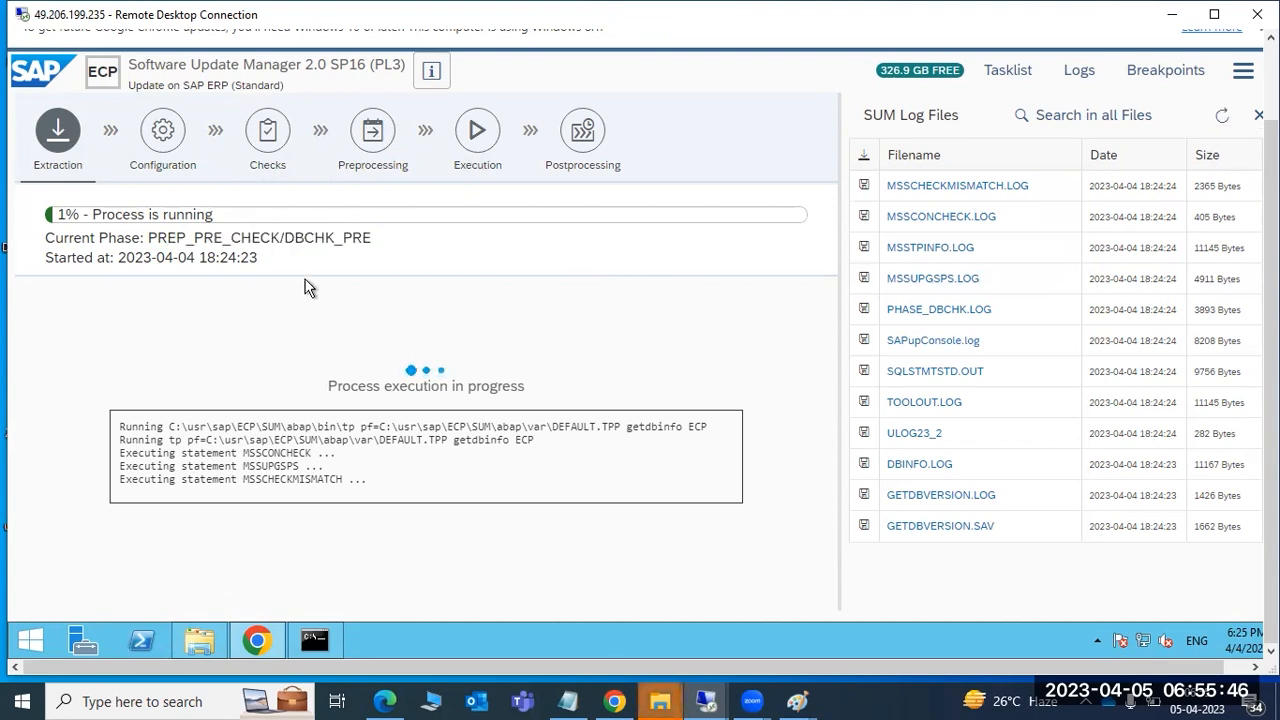
- Open the DBCHK_PRE phase's log from the Extraction tasklist, examine its last entries about MSSCHECKMISMATCH, and close the log viewer
click(1009, 92)
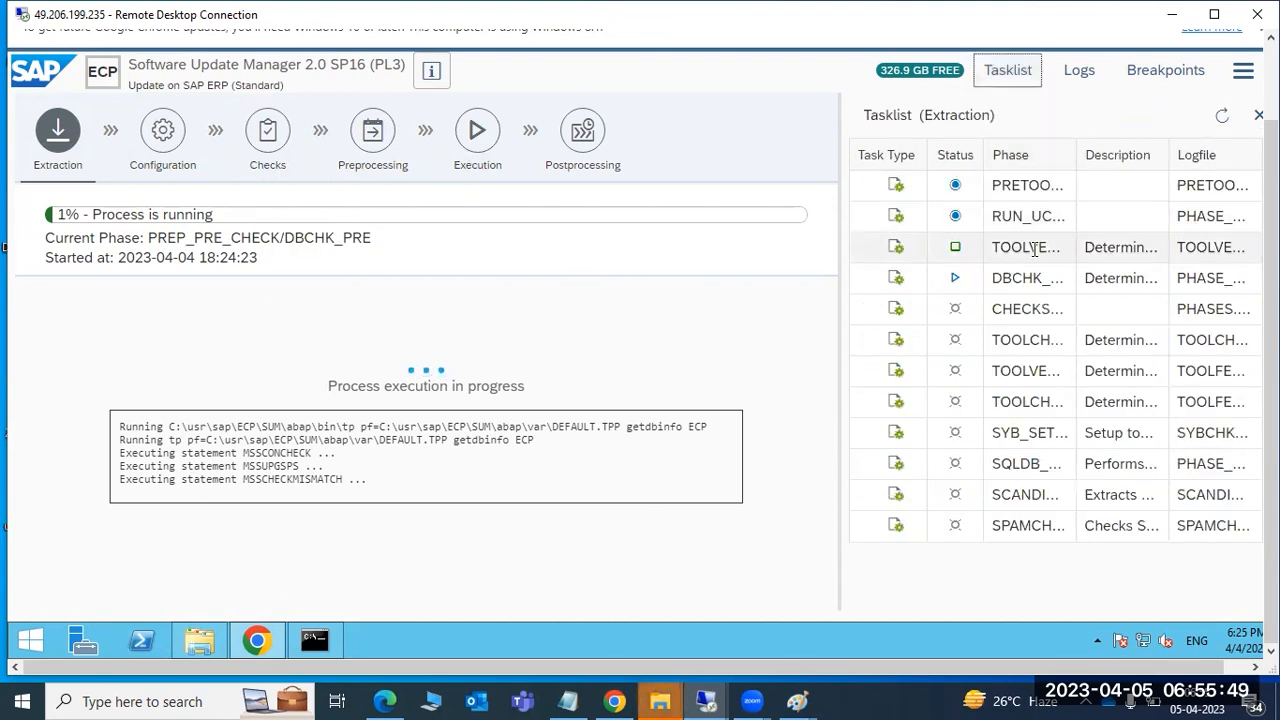
scroll(1035, 250, up, 3)
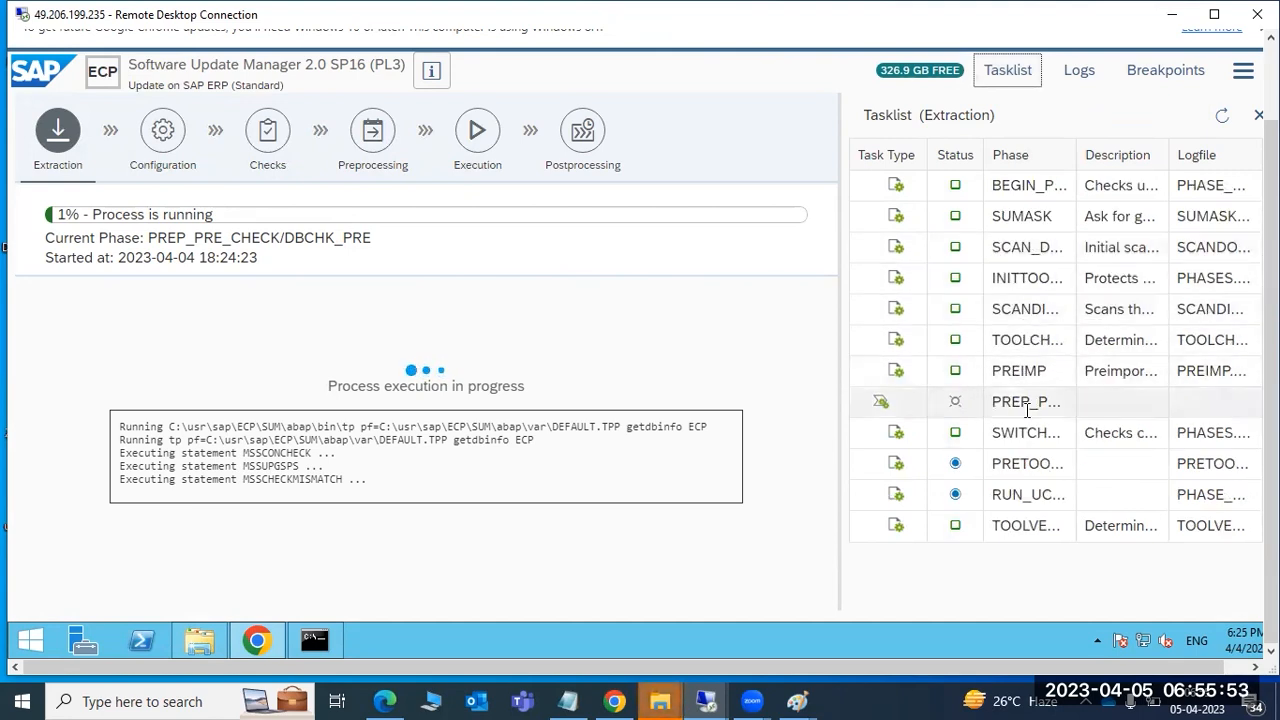
scroll(1026, 415, down, 2)
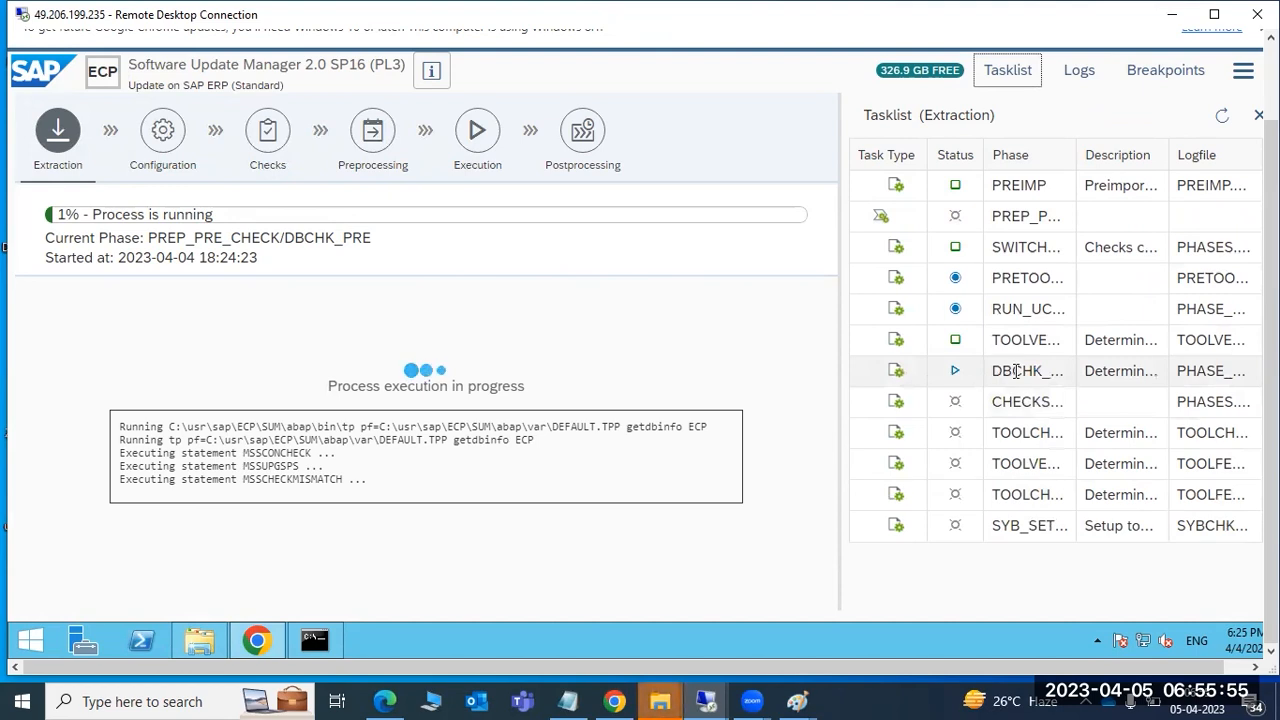
click(1016, 371)
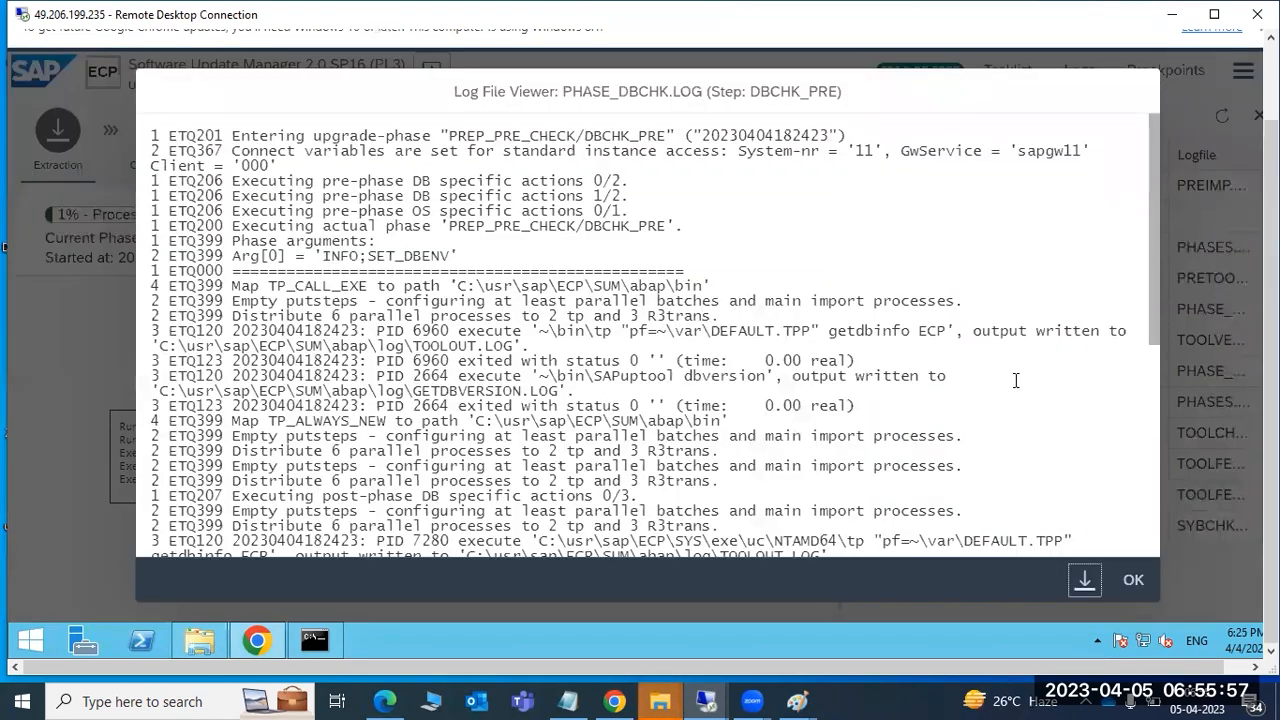
scroll(1027, 442, down, 5)
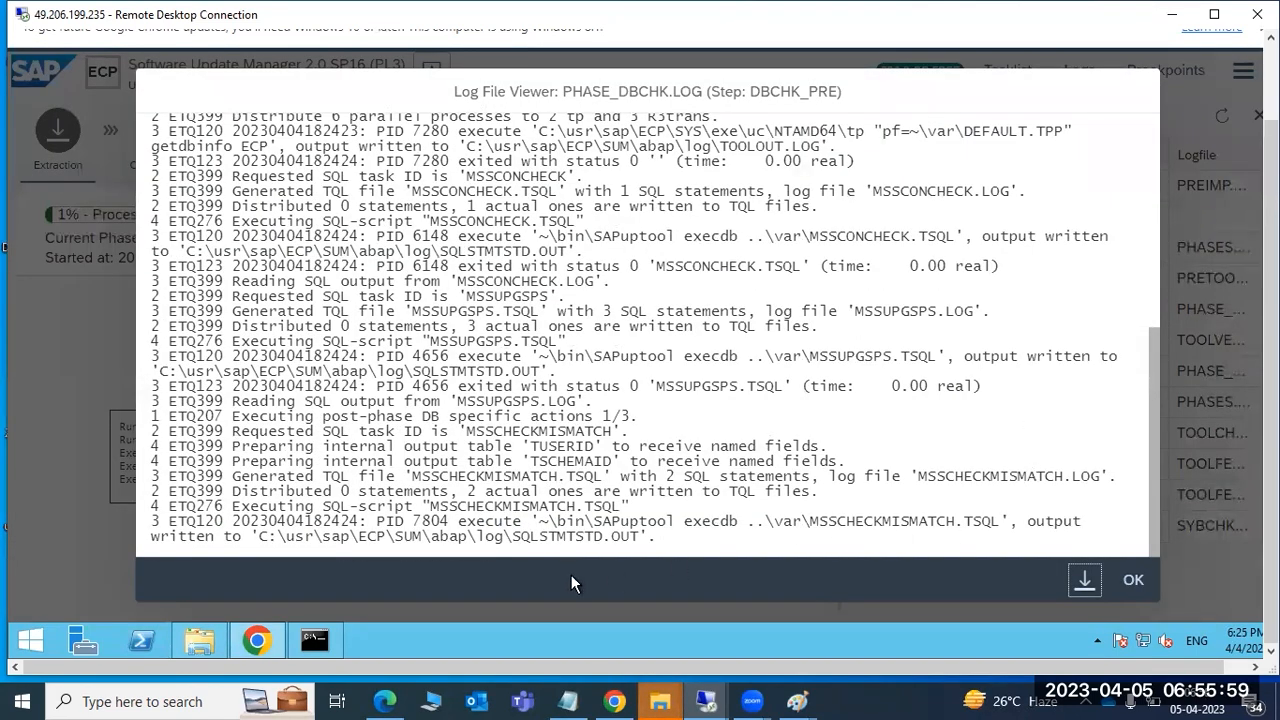
drag(646, 537, 290, 431)
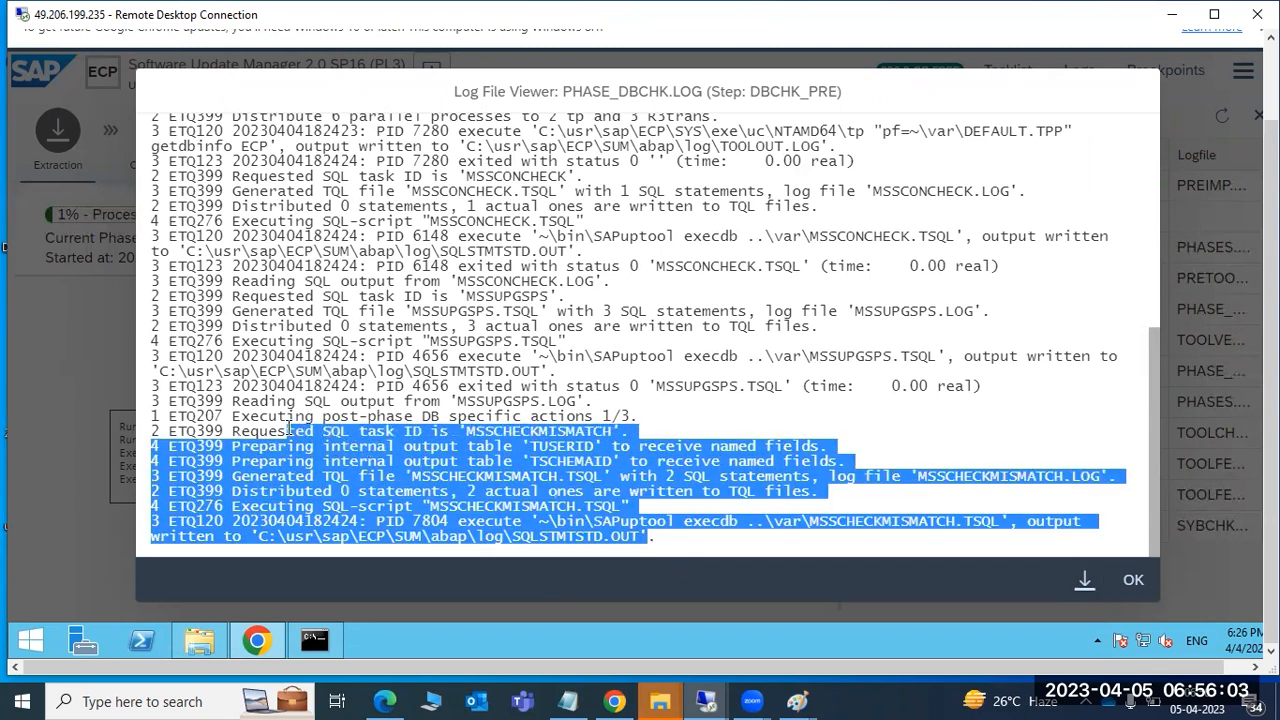
click(390, 403)
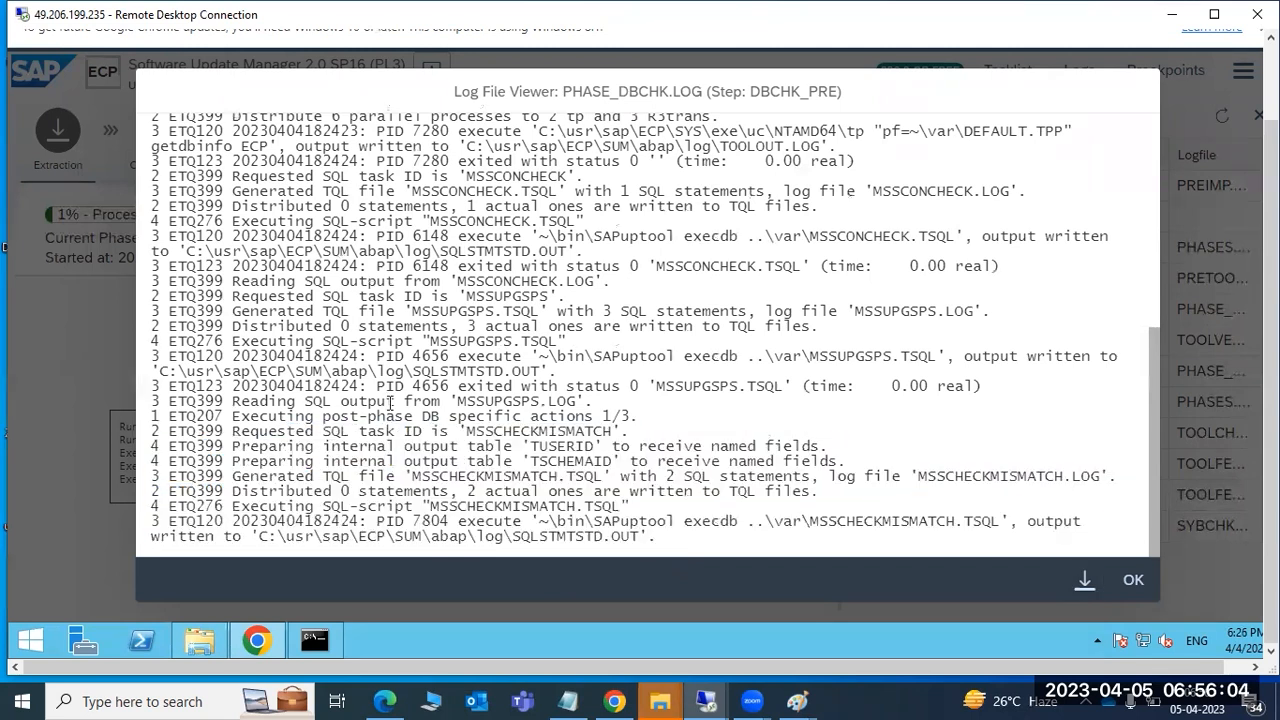
click(1131, 580)
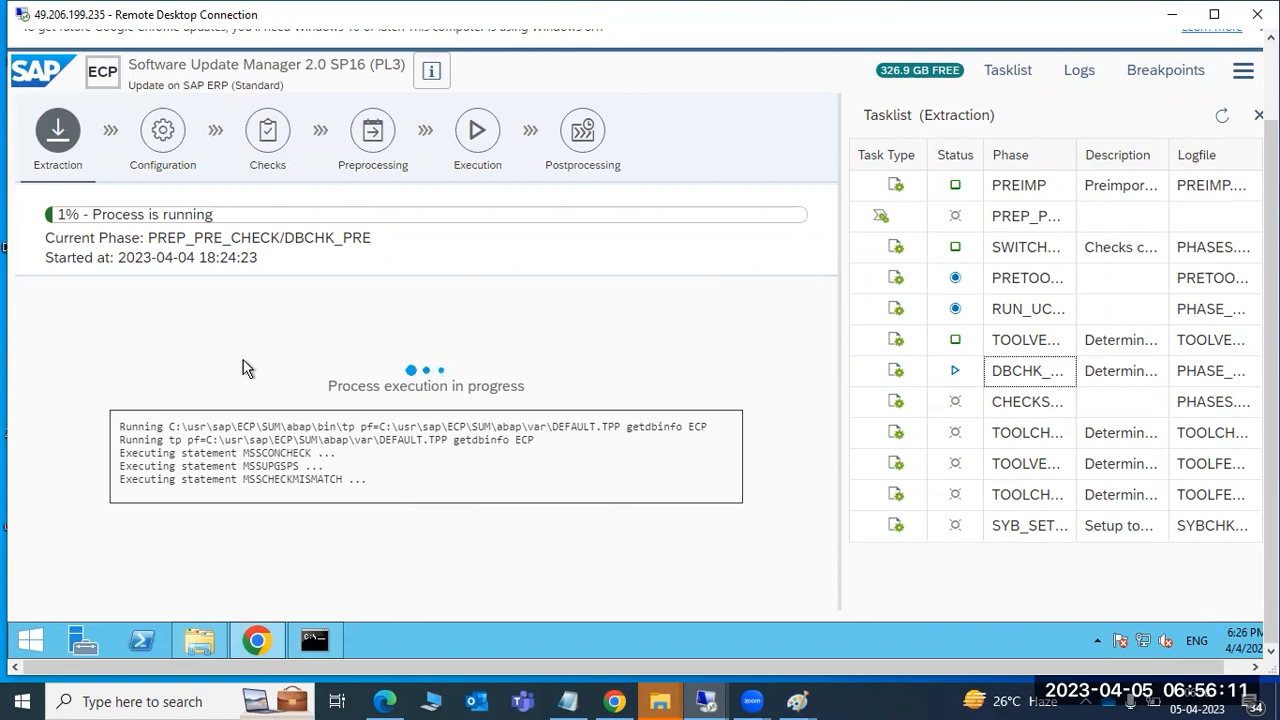
- Refresh the Extraction tasklist and look through its phases to check the status of DBCHK_PRE
drag(203, 238, 394, 240)
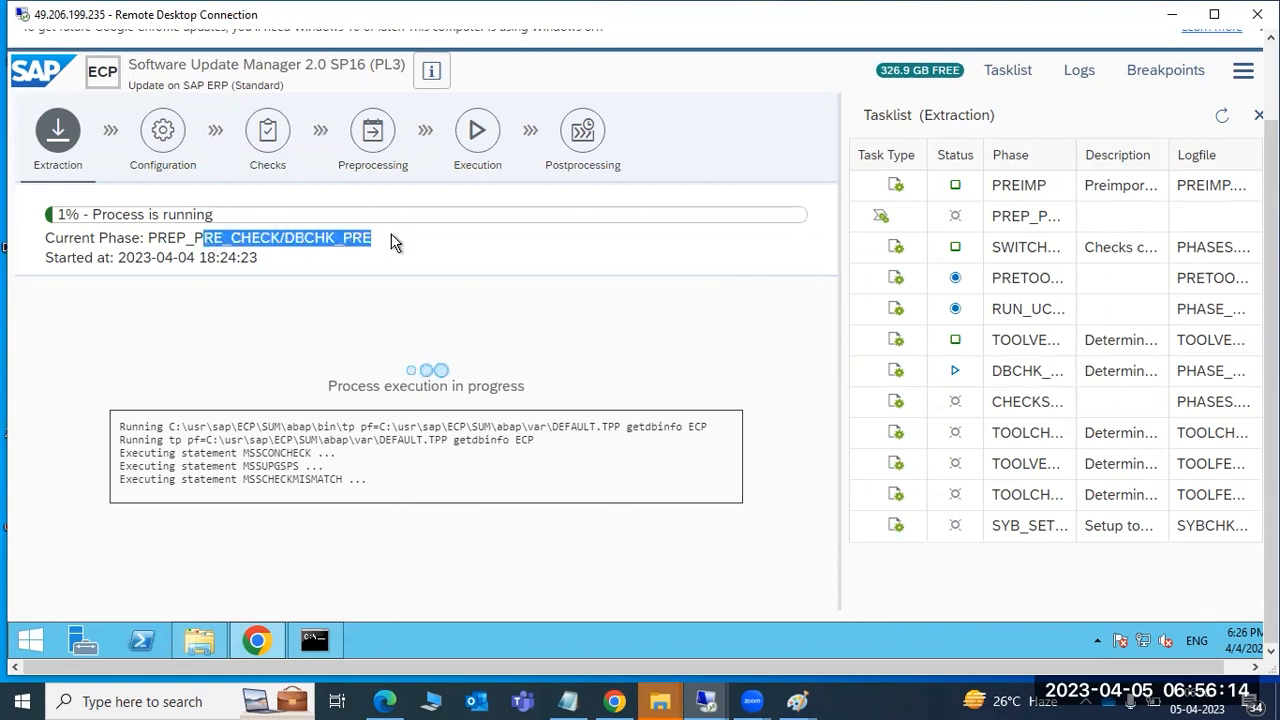
click(1221, 119)
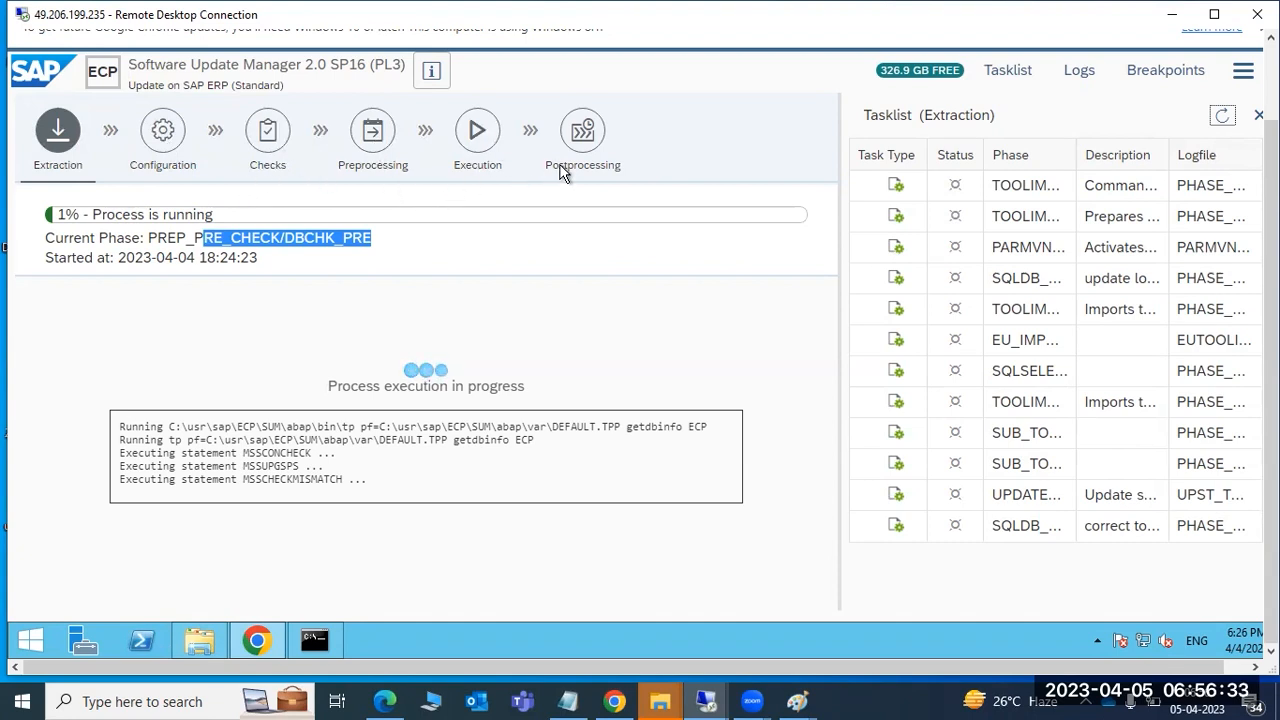
scroll(1043, 277, up, 10)
scroll(1055, 272, up, 6)
scroll(1056, 273, down, 4)
scroll(1061, 271, up, 12)
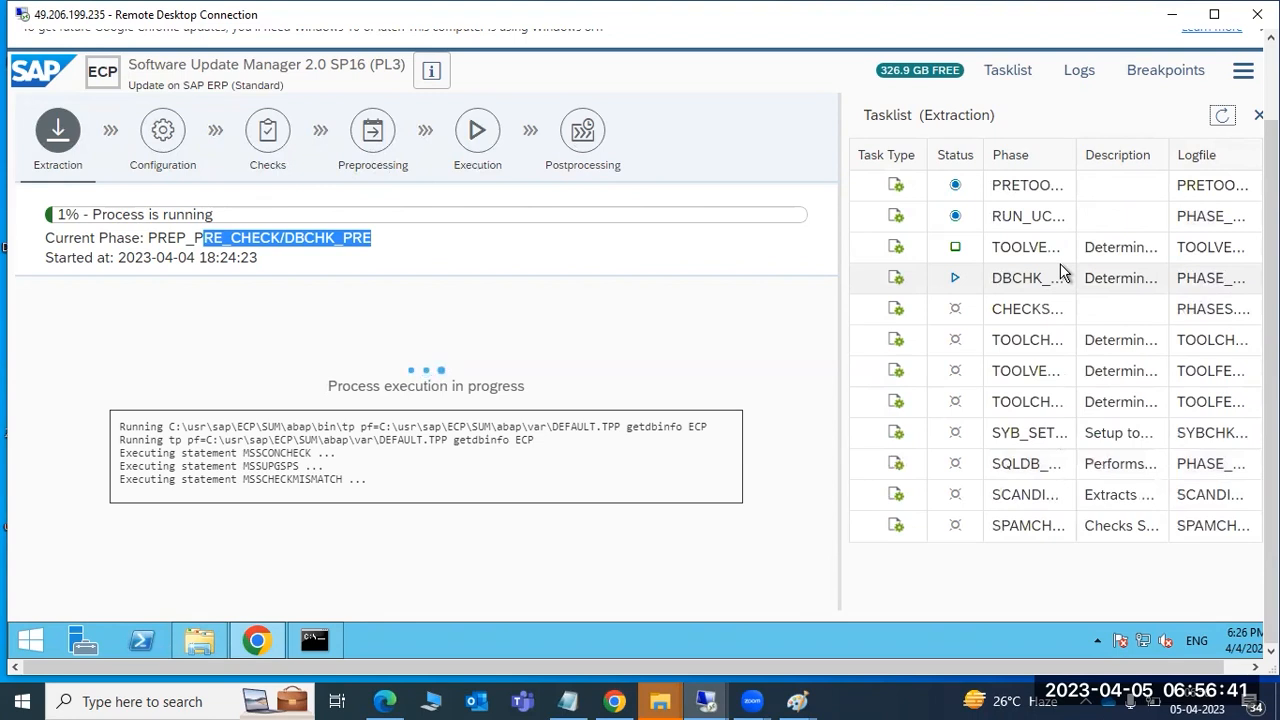
scroll(1062, 273, up, 3)
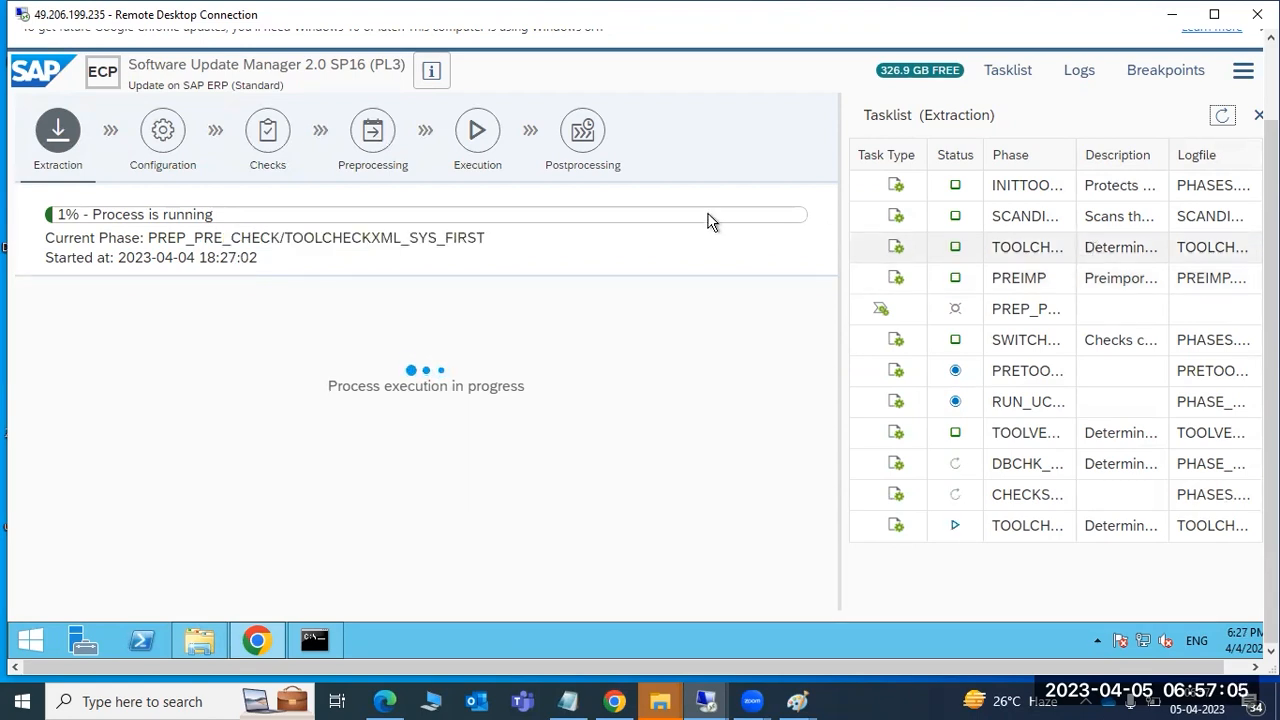
- Refresh the Extraction tasklist for the changed phase and check the SCANDIR_EPS0 scan of E:\patches
drag(316, 237, 427, 238)
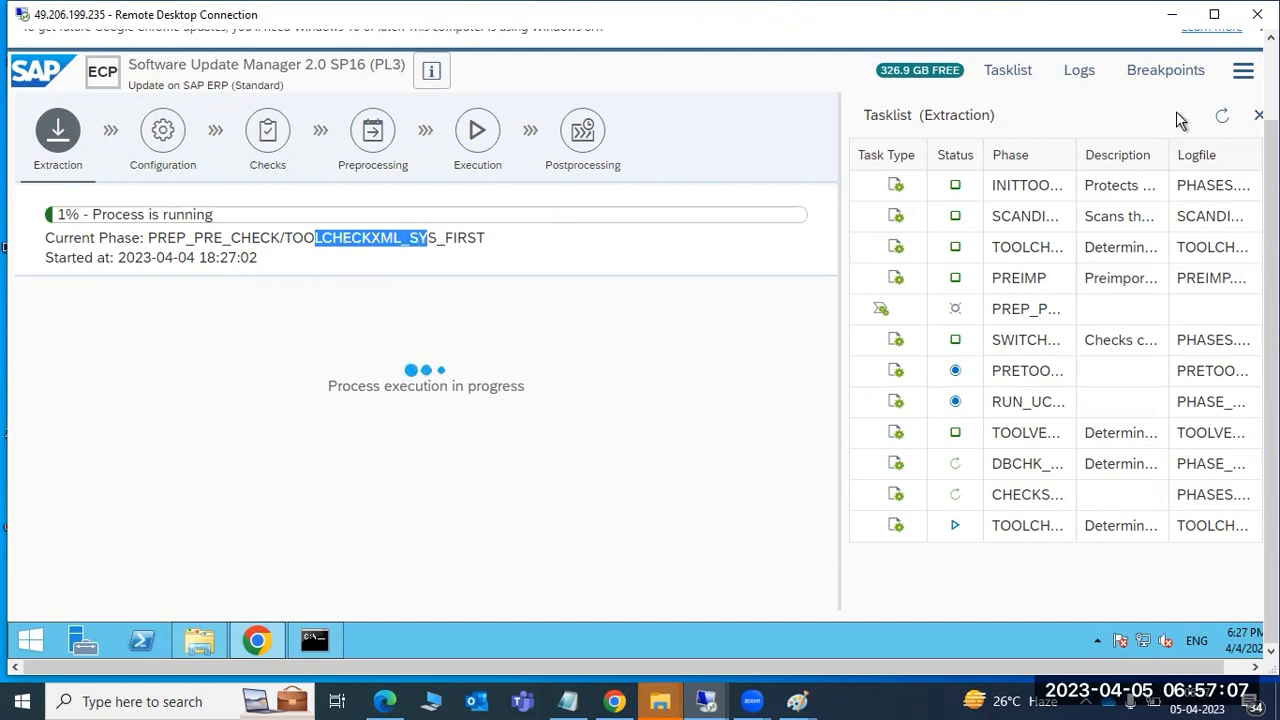
click(1222, 116)
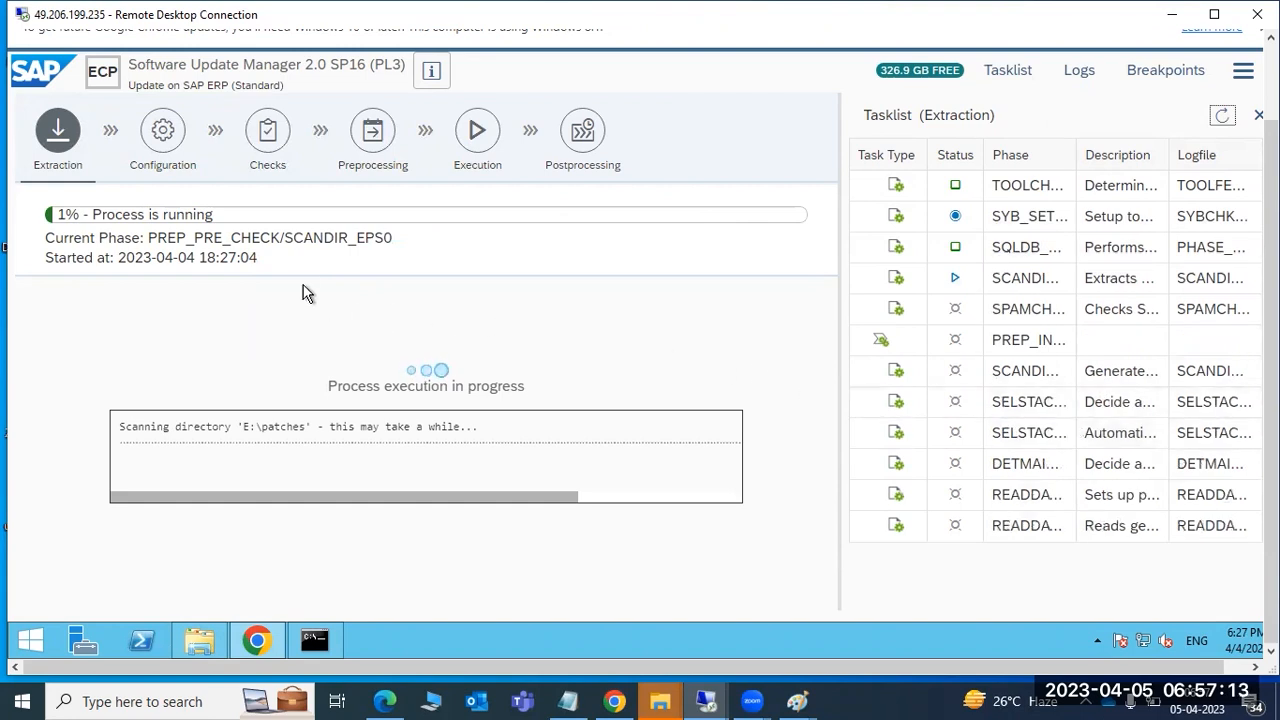
drag(195, 425, 449, 434)
drag(313, 237, 384, 240)
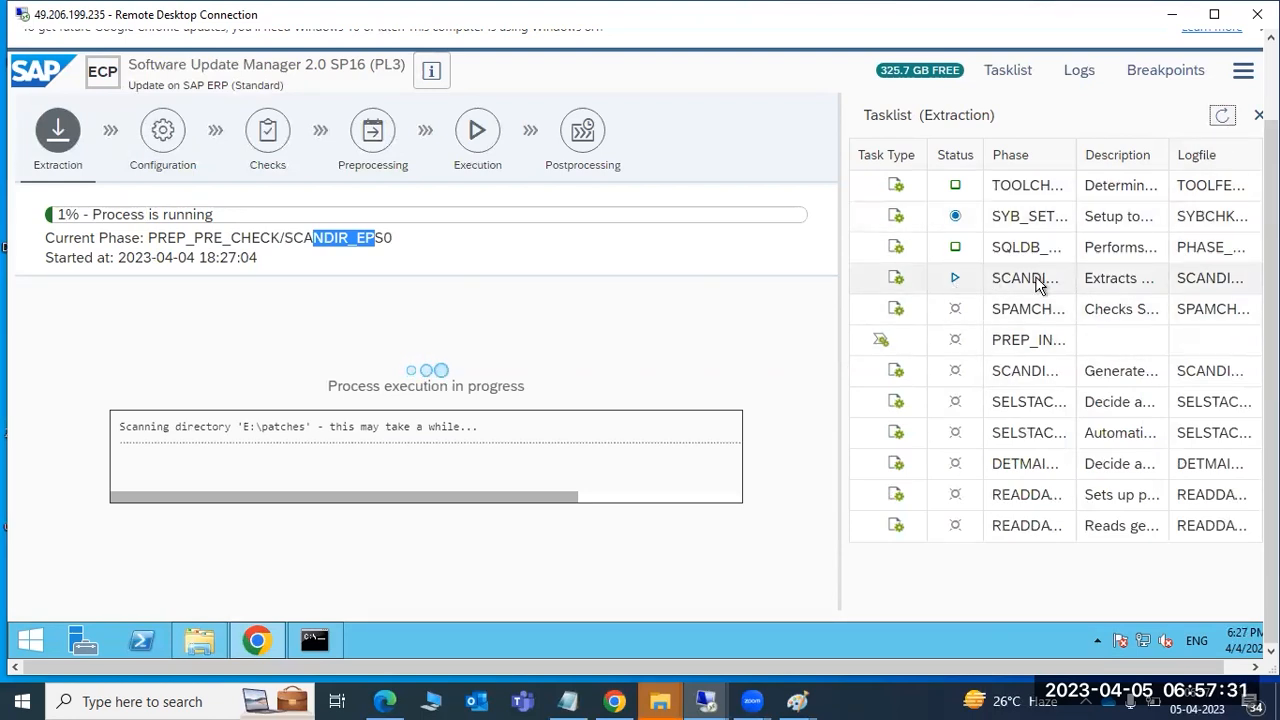
- Open the SCANDIR_EPS0 phase's log and examine its latest entries for the scanned PAT files and SAPCAR extractions
click(1024, 279)
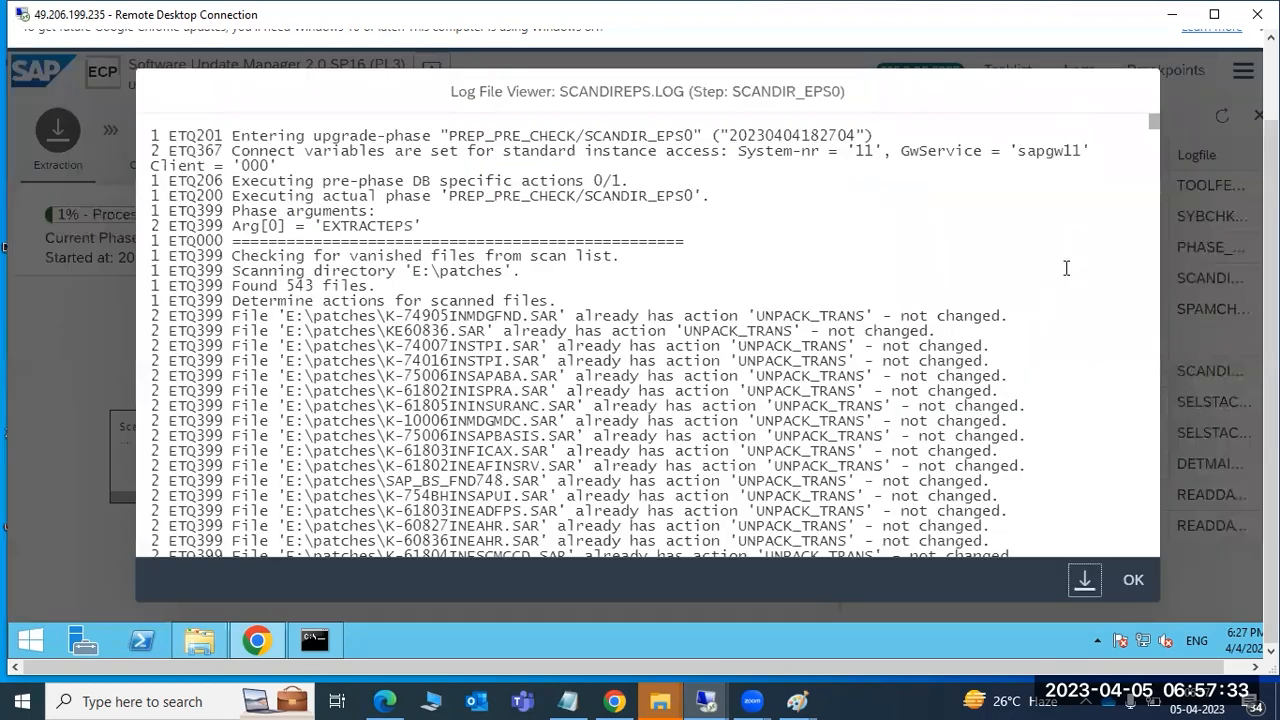
drag(1153, 133, 1157, 560)
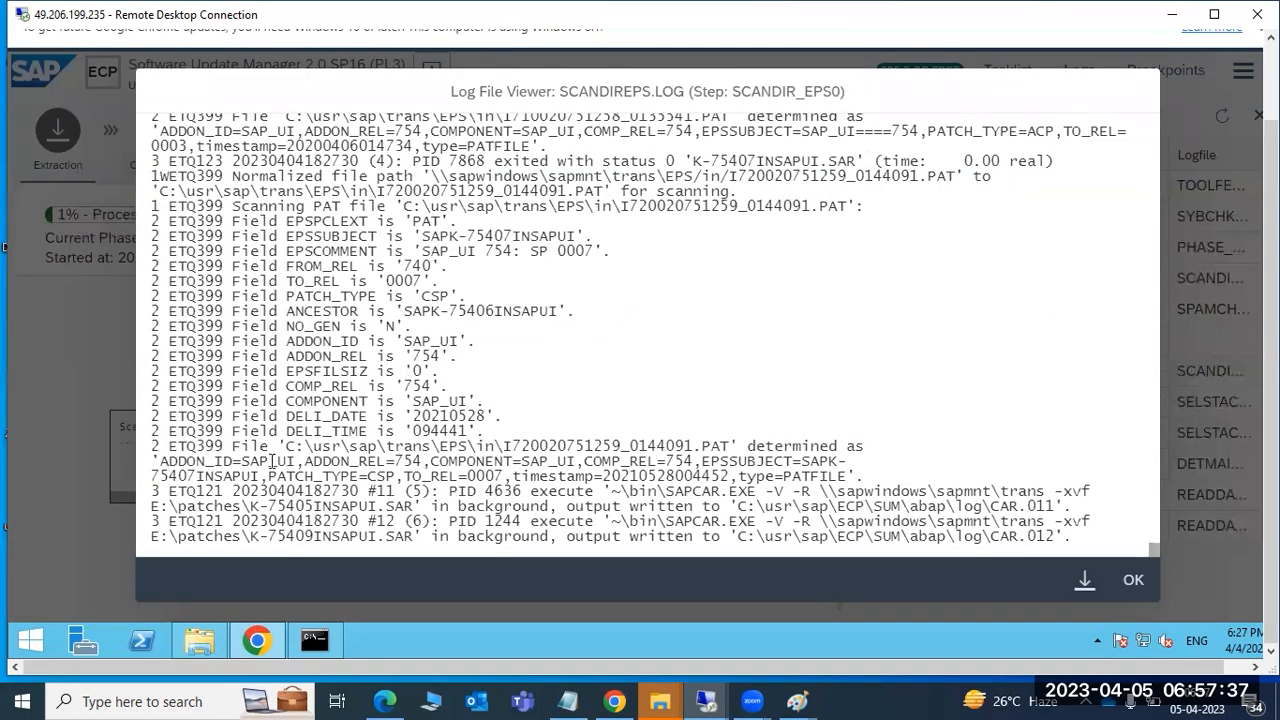
drag(288, 448, 867, 444)
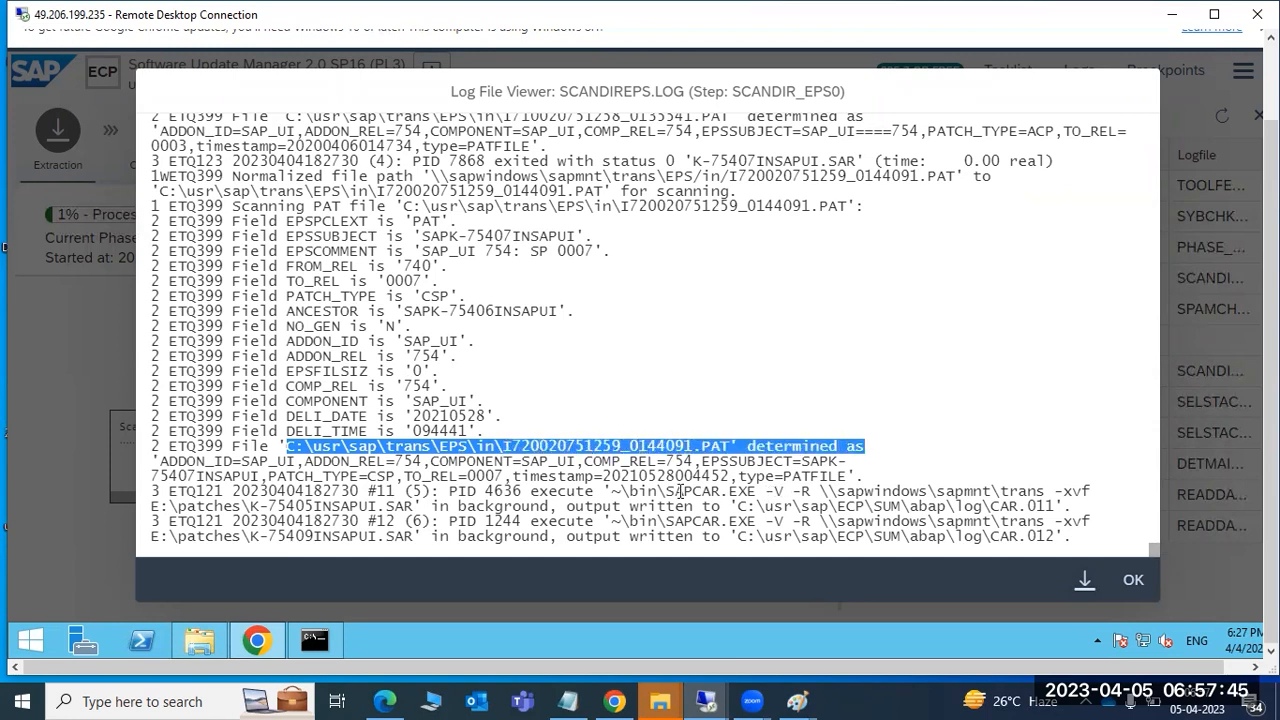
drag(680, 492, 686, 492)
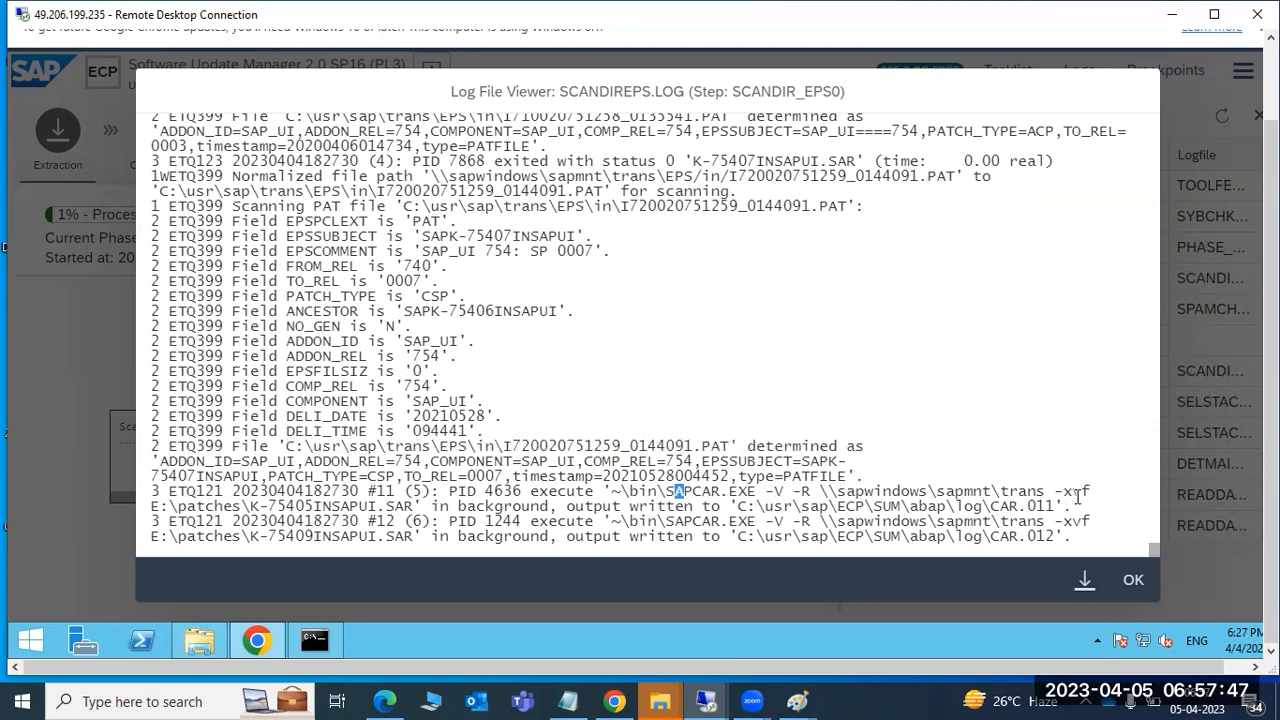
drag(846, 492, 1081, 497)
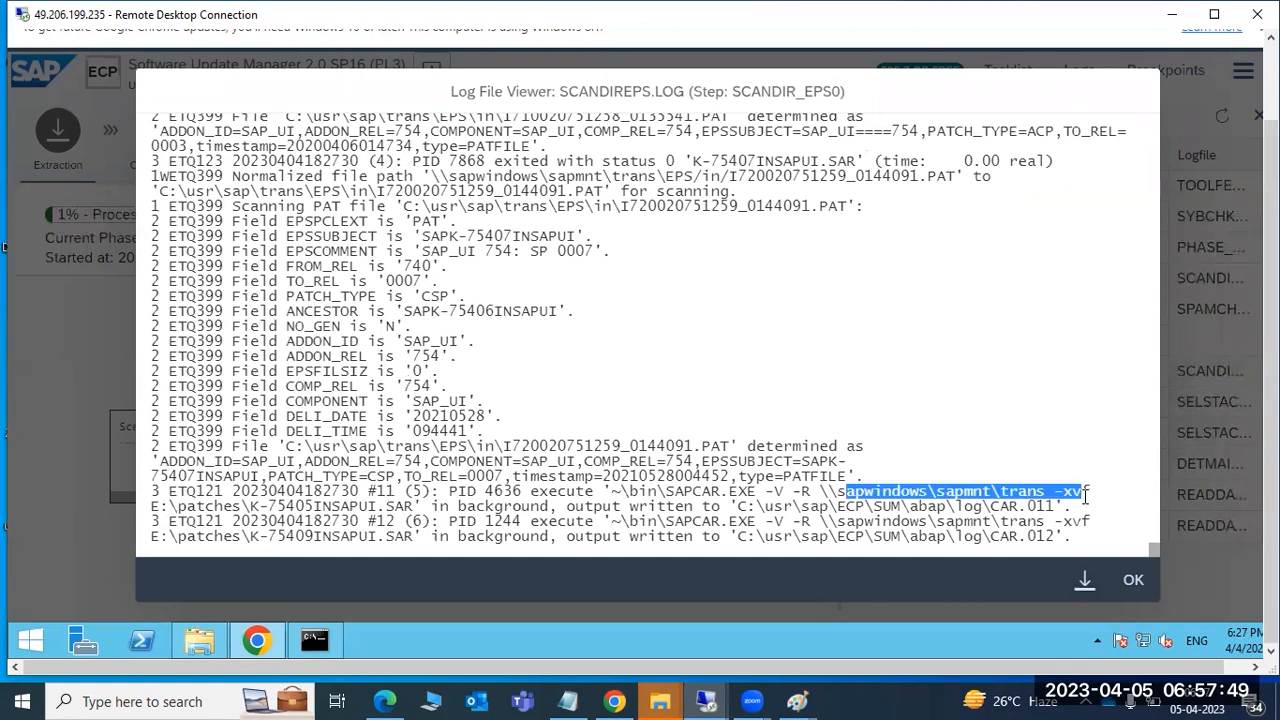
drag(1070, 541, 311, 181)
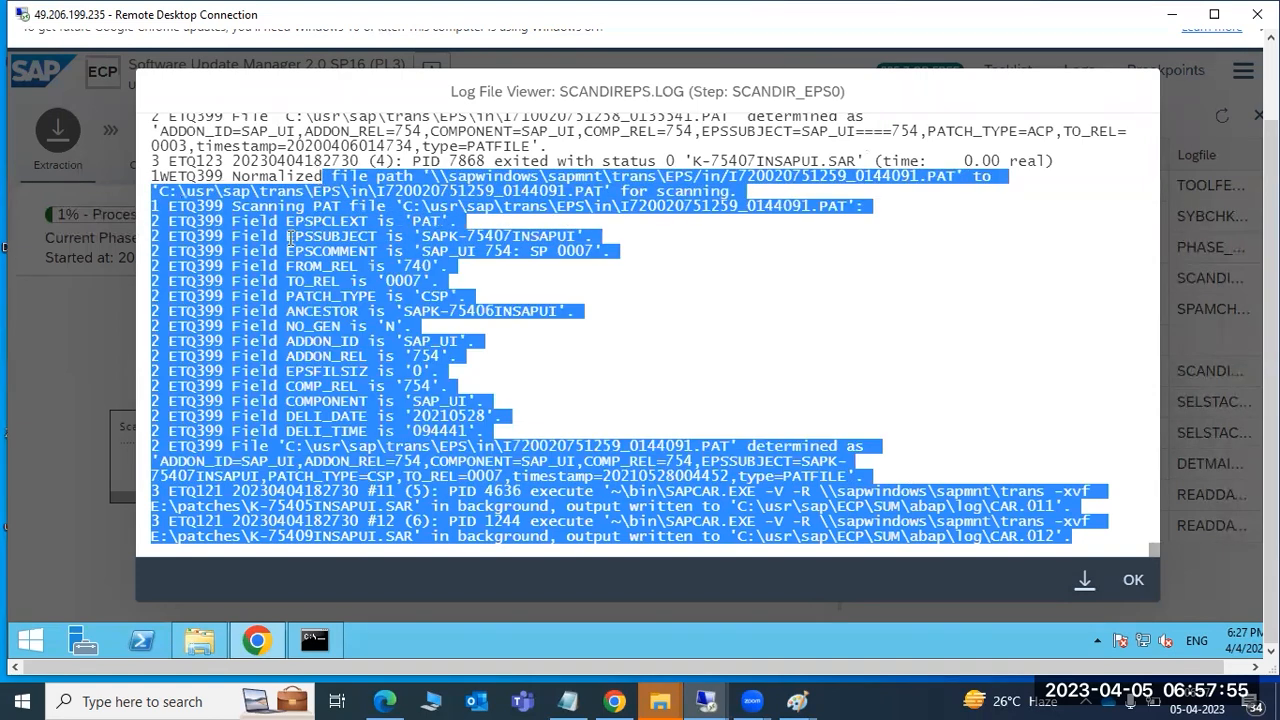
scroll(290, 237, up, 8)
scroll(296, 237, up, 15)
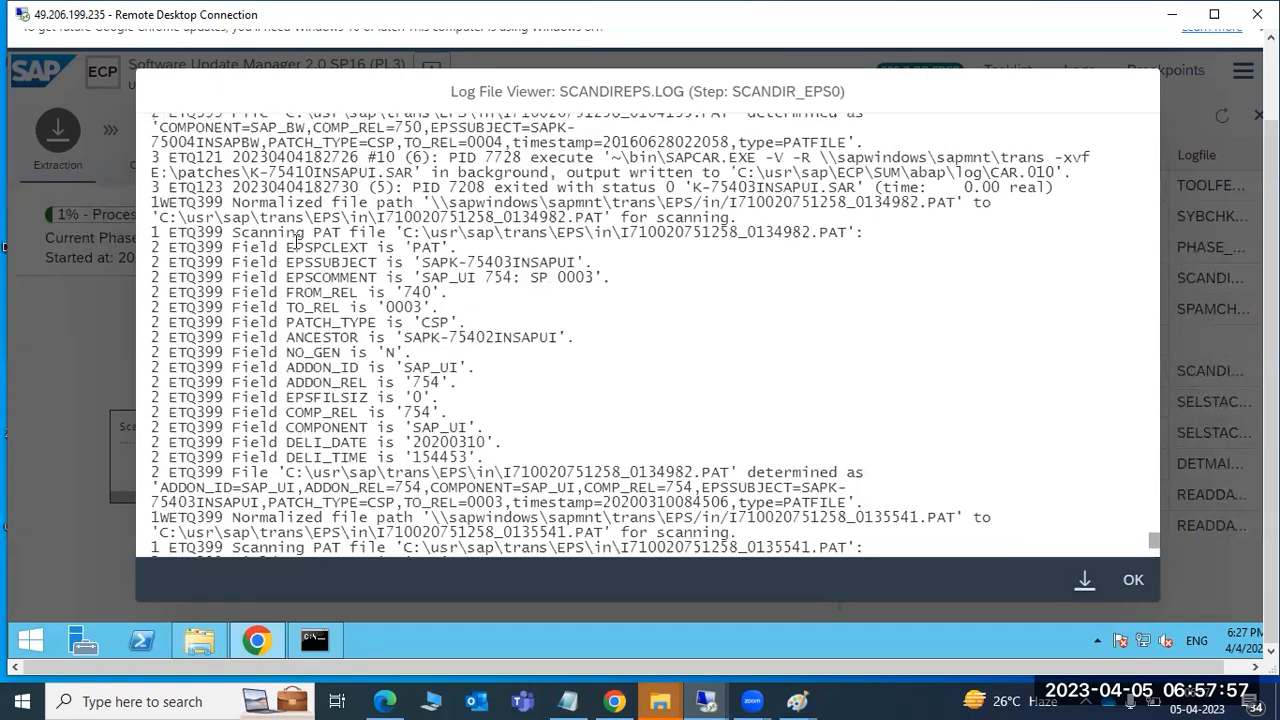
scroll(489, 316, up, 12)
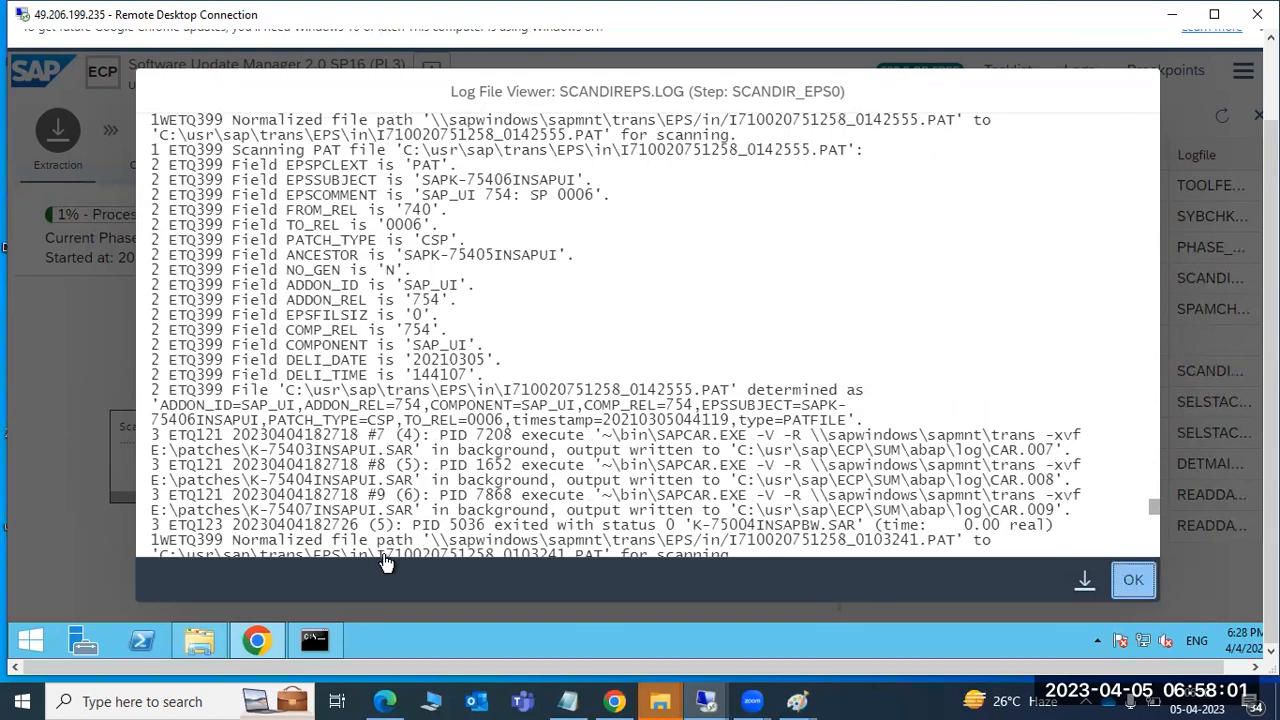
- Switch to File Explorer and look through the SAR files in E:\patches
click(197, 647)
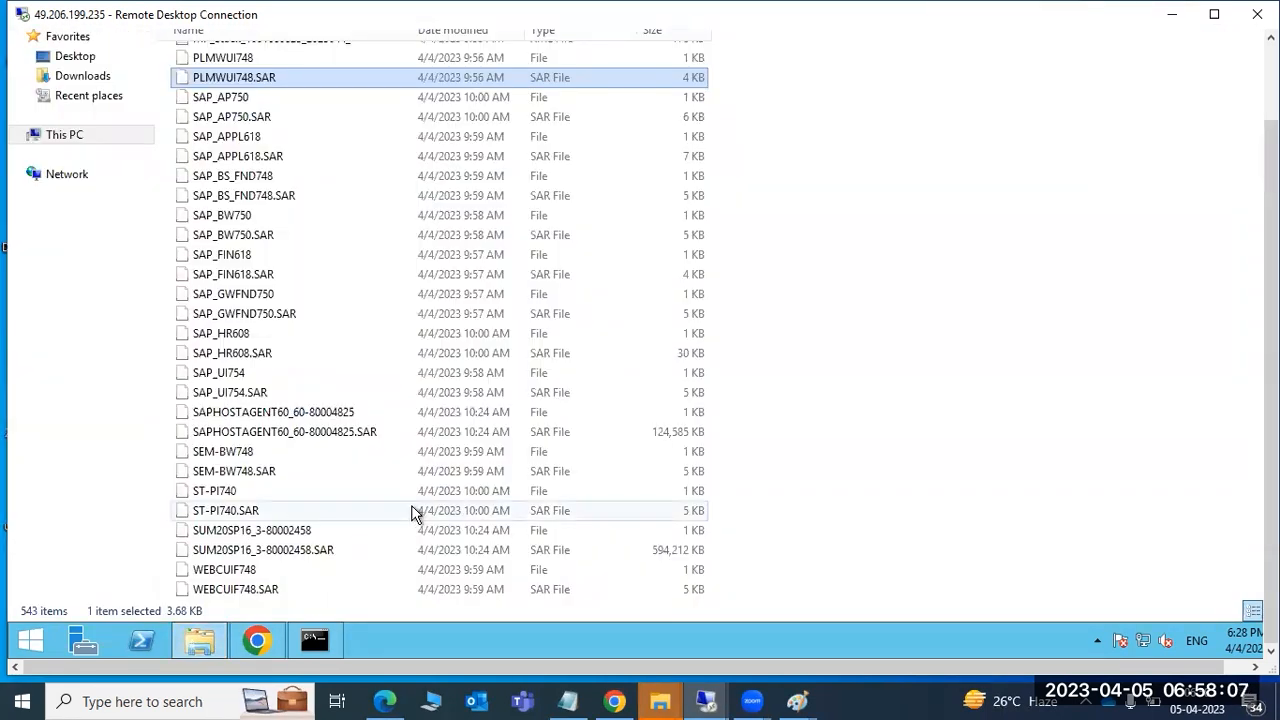
scroll(277, 360, up, 7)
scroll(277, 360, up, 20)
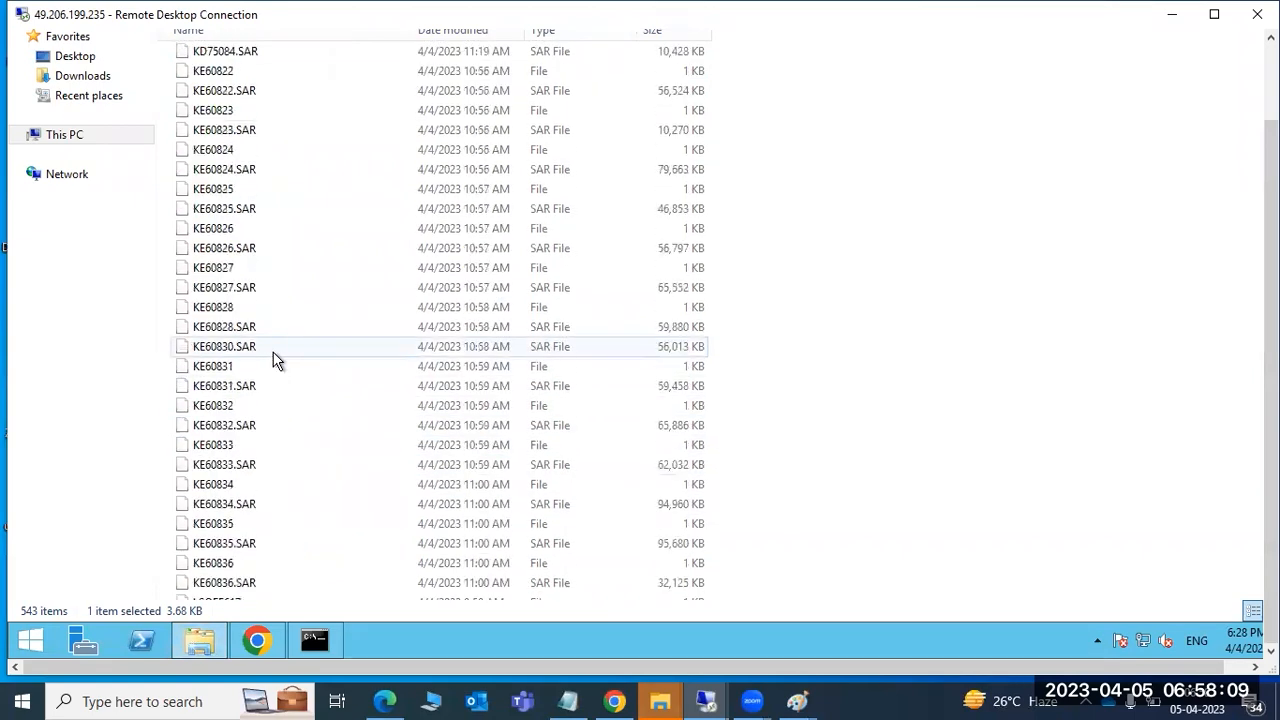
scroll(277, 355, up, 20)
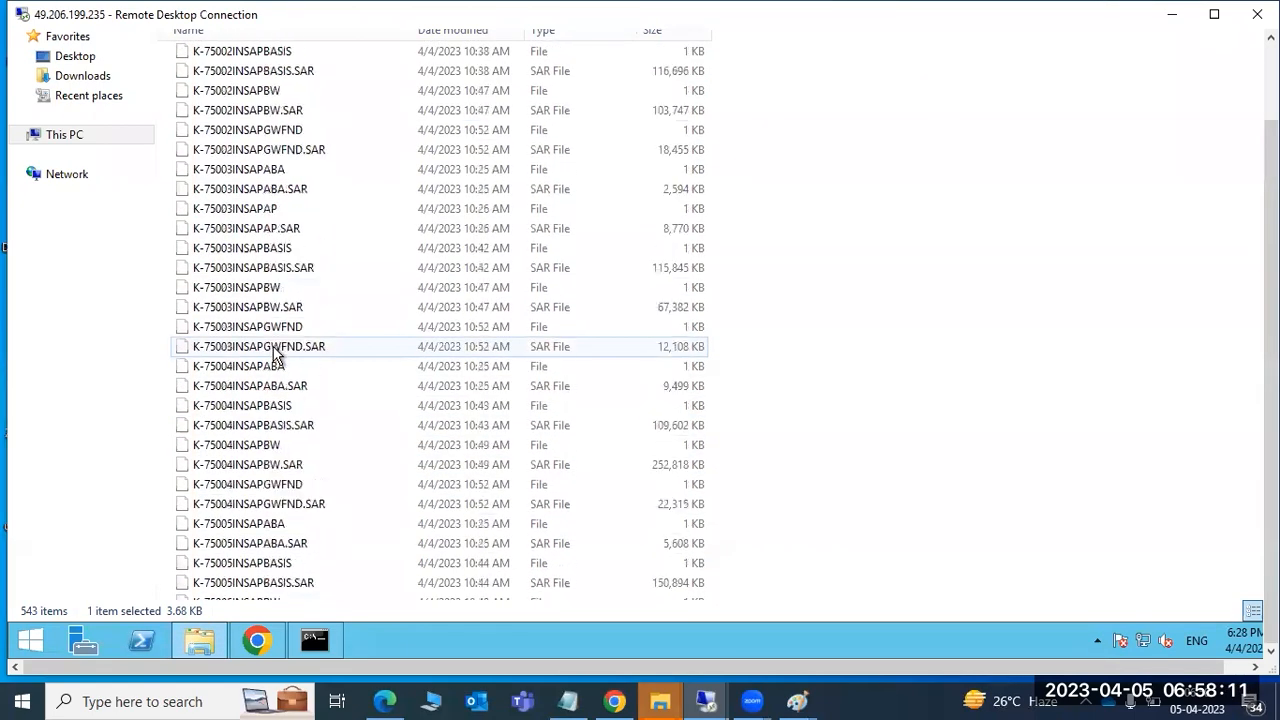
scroll(274, 348, up, 12)
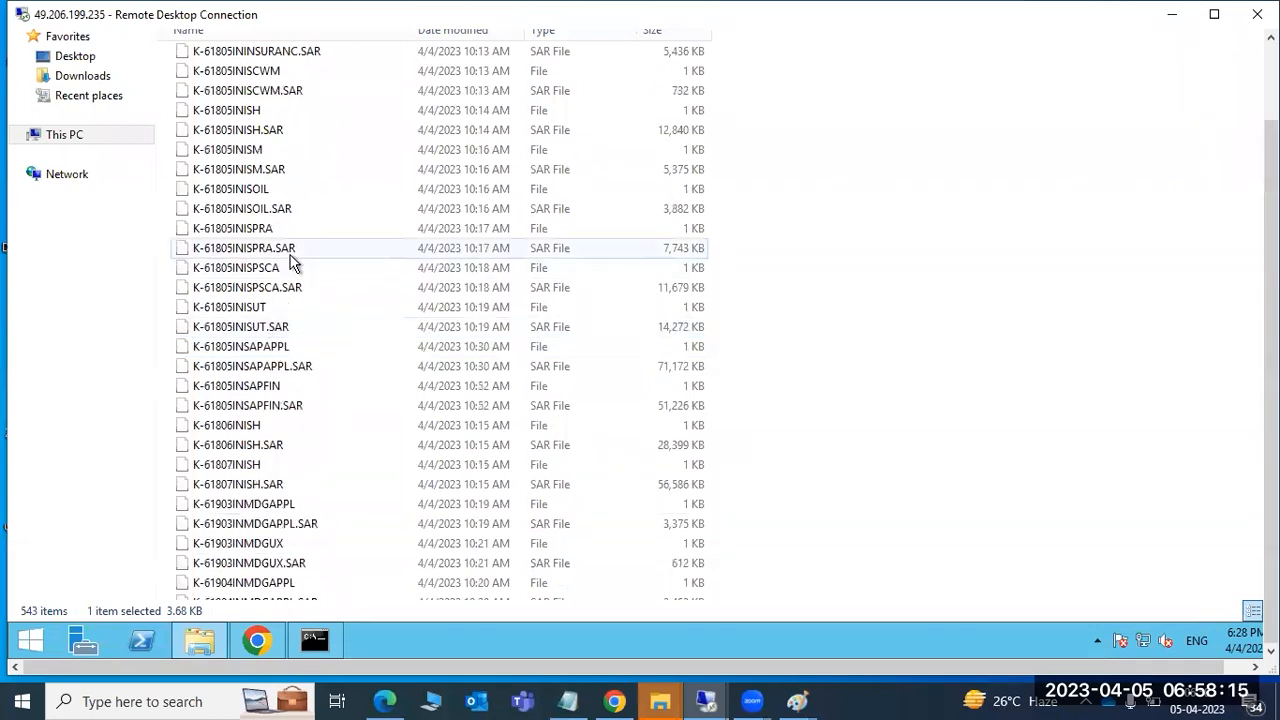
drag(1271, 240, 1271, 150)
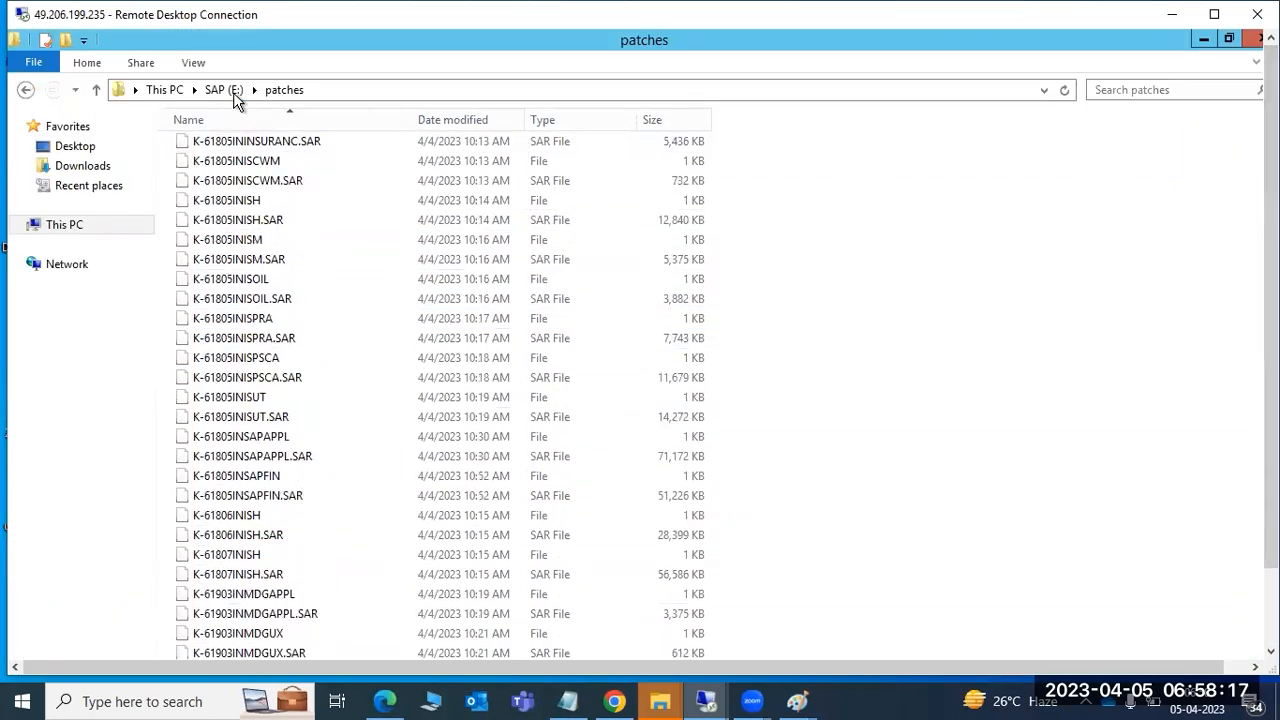
- Open the folder C:\usr\sap\trans\EPS\in and check its extracted PAT files and item count
click(165, 89)
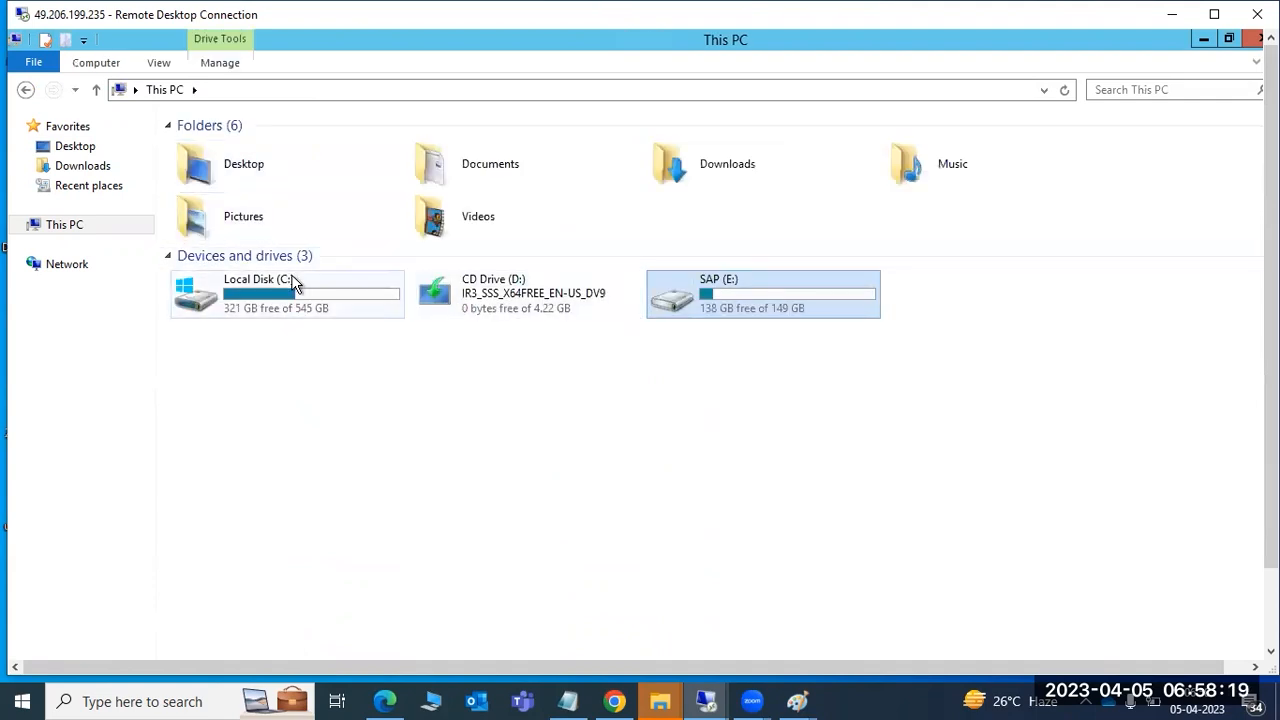
double_click(291, 284)
double_click(203, 643)
click(216, 151)
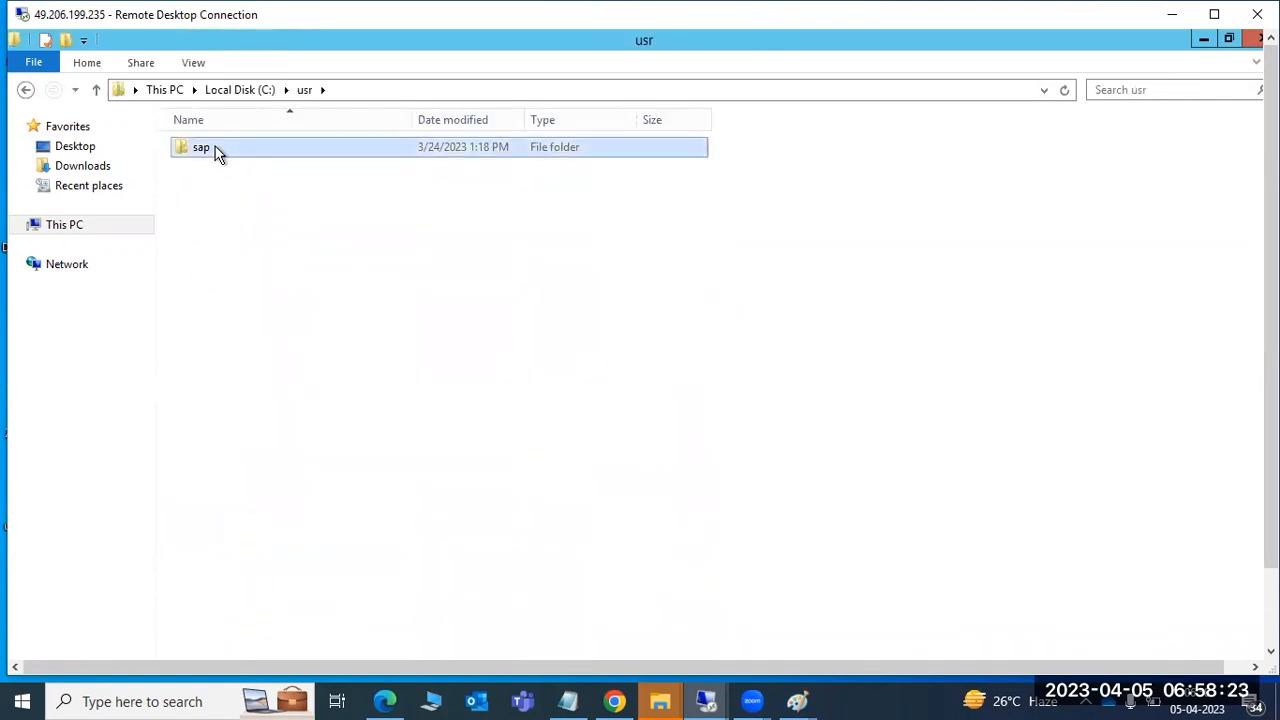
double_click(216, 151)
double_click(196, 244)
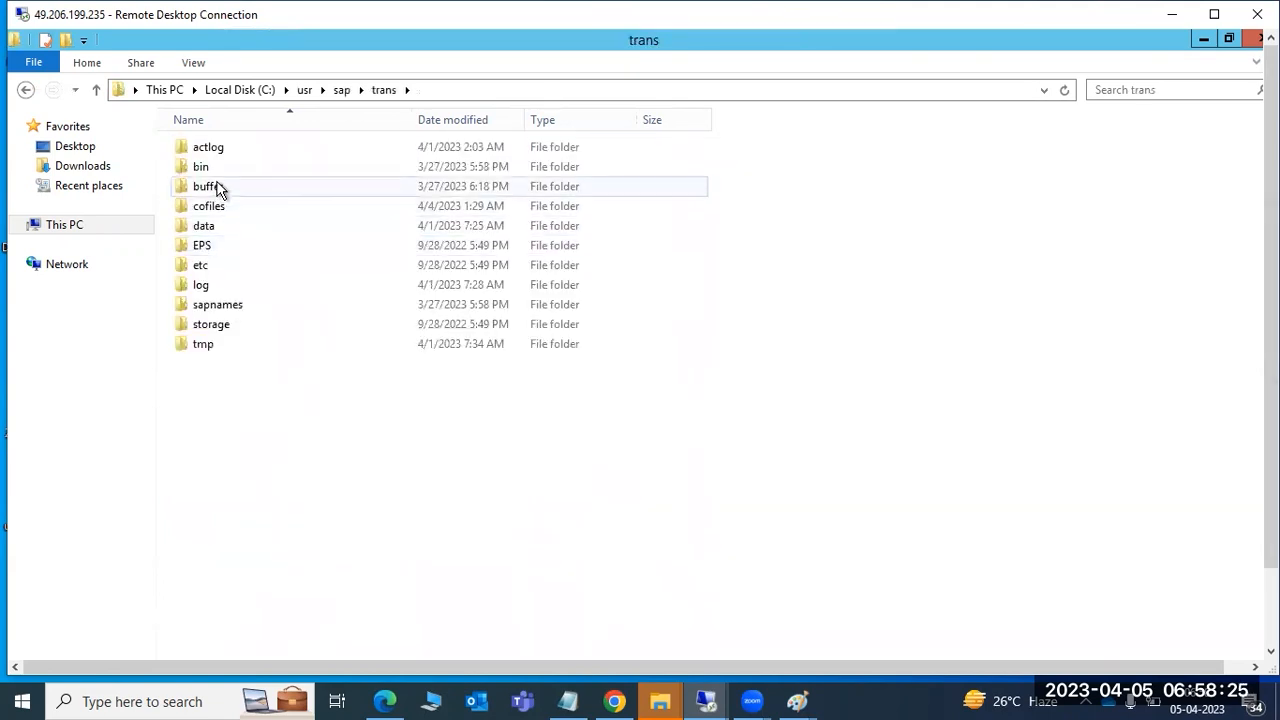
double_click(202, 247)
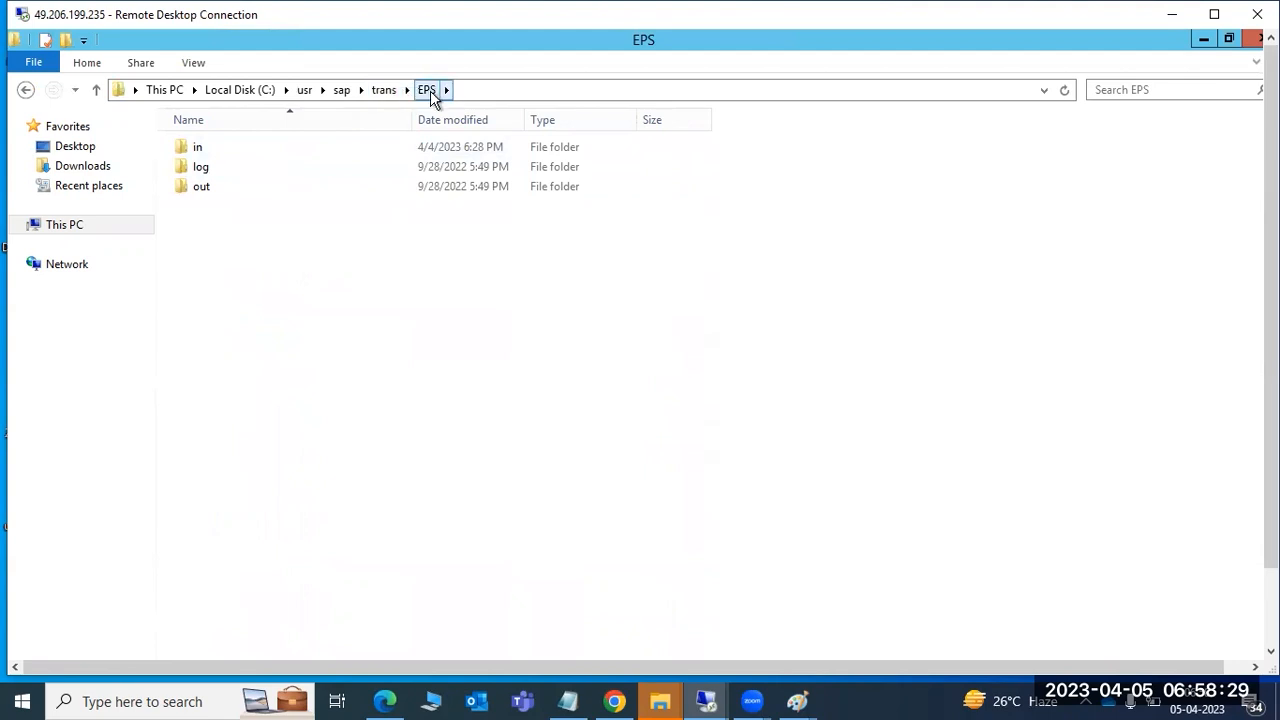
double_click(207, 151)
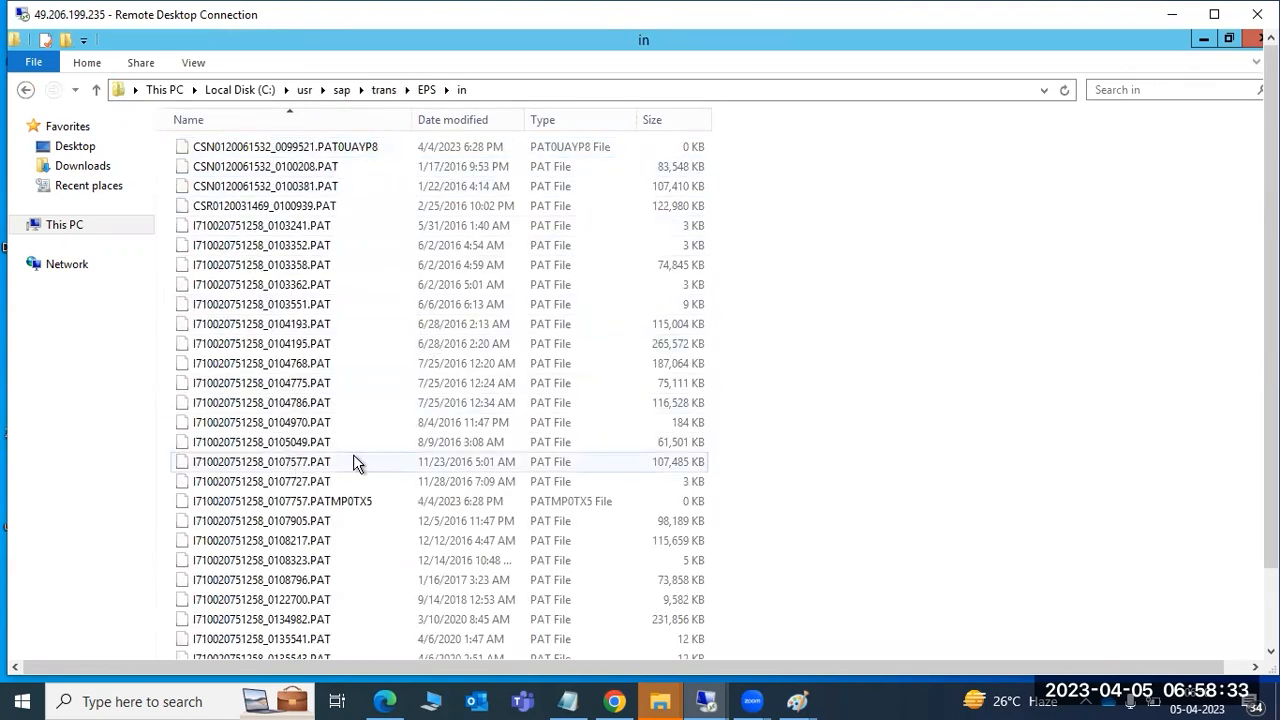
drag(1271, 410, 1271, 515)
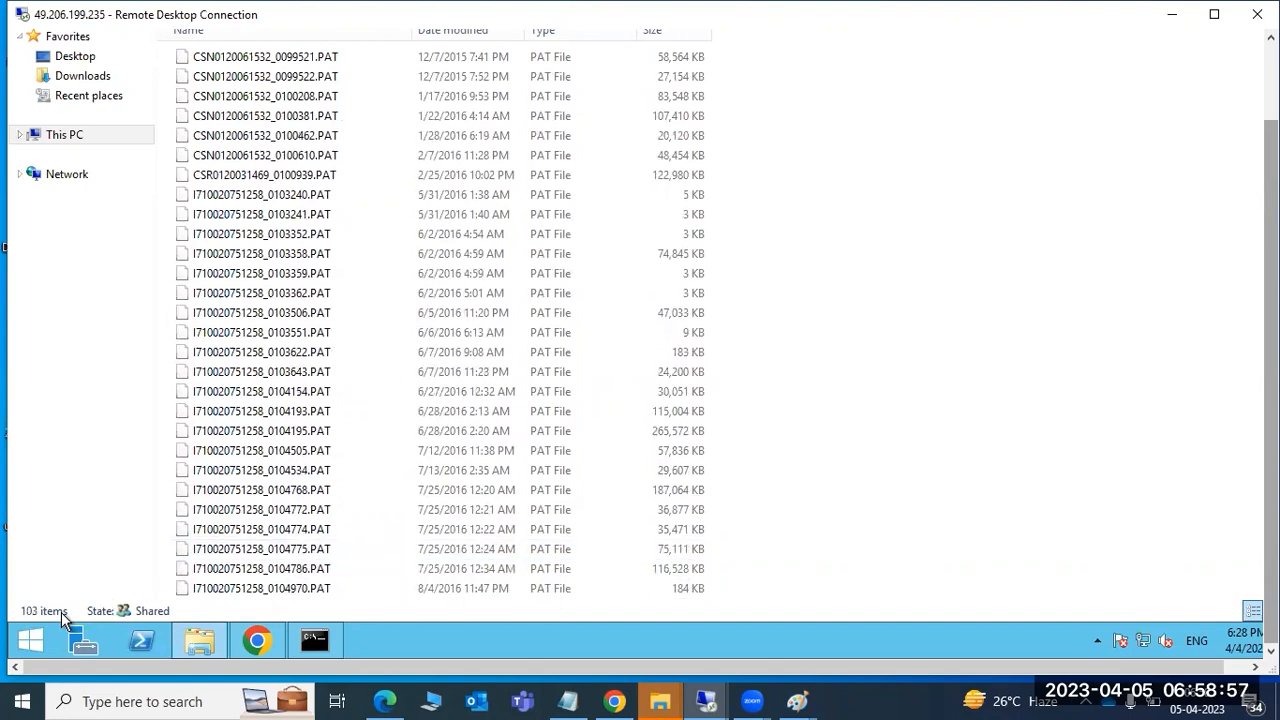
- Check the scan progress in Software Update Manager against the EPS\in folder and refresh the Extraction tasklist
click(258, 642)
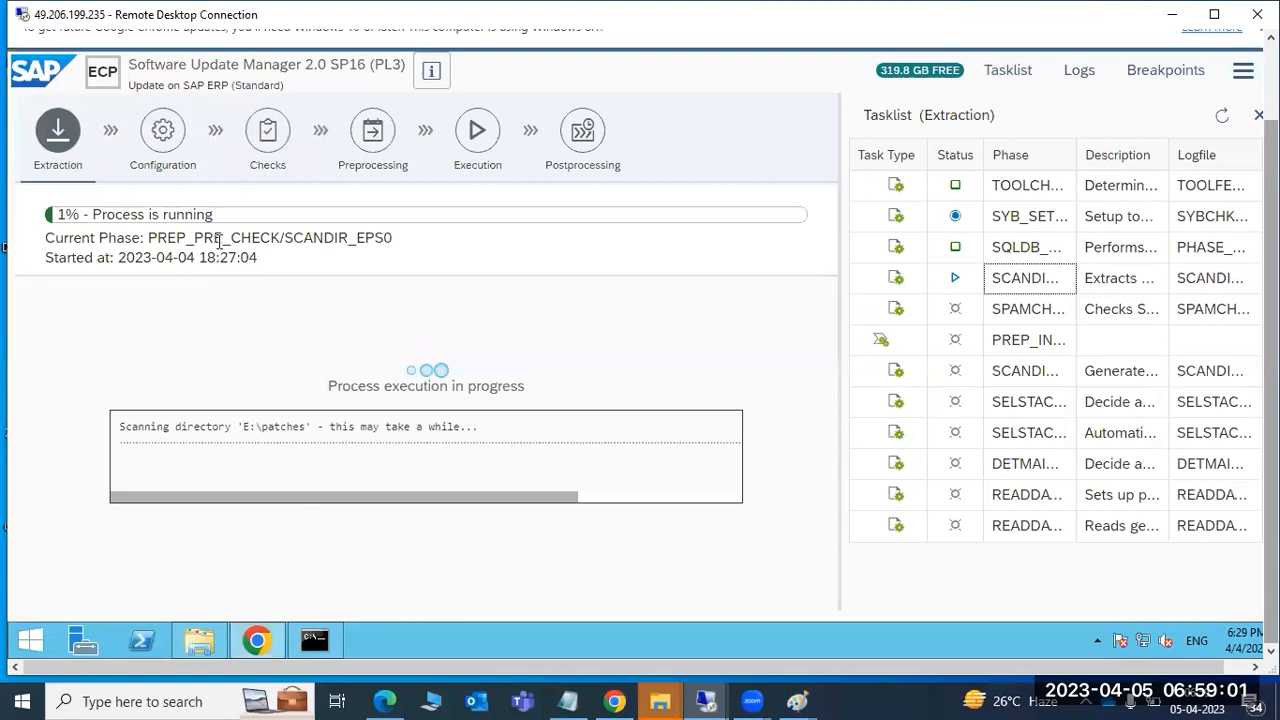
click(237, 642)
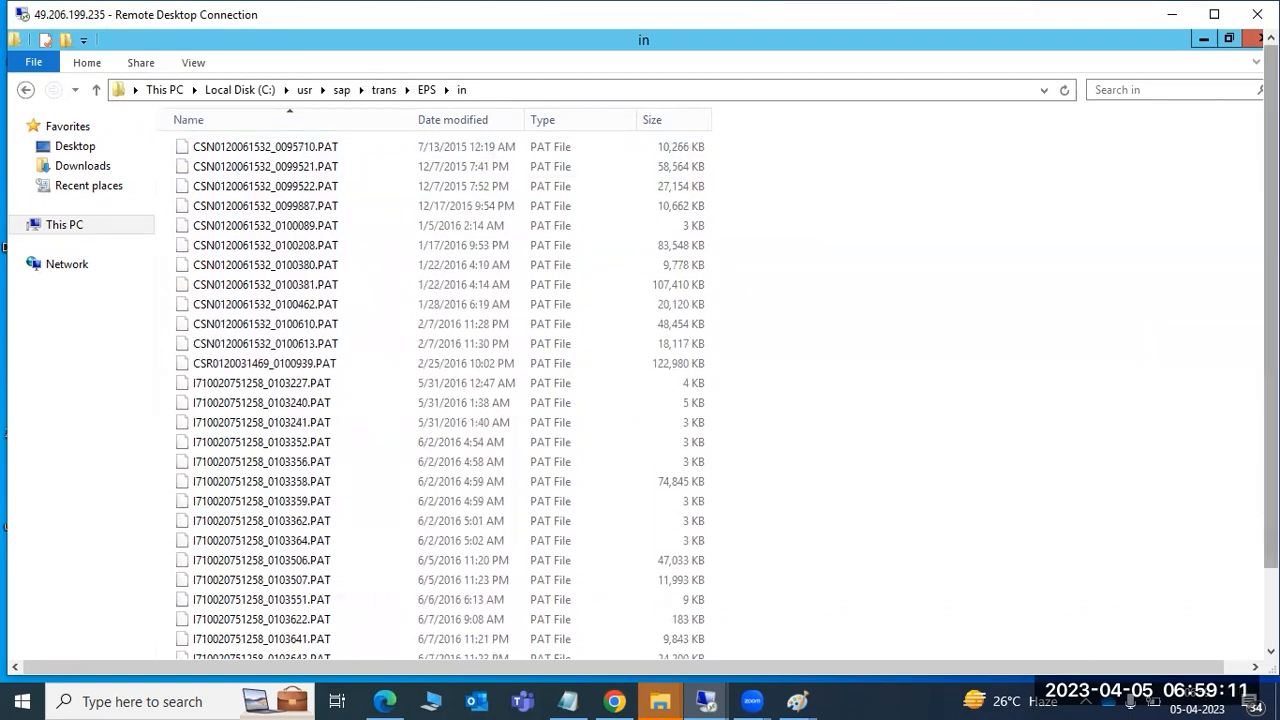
drag(1271, 390, 1271, 475)
click(257, 640)
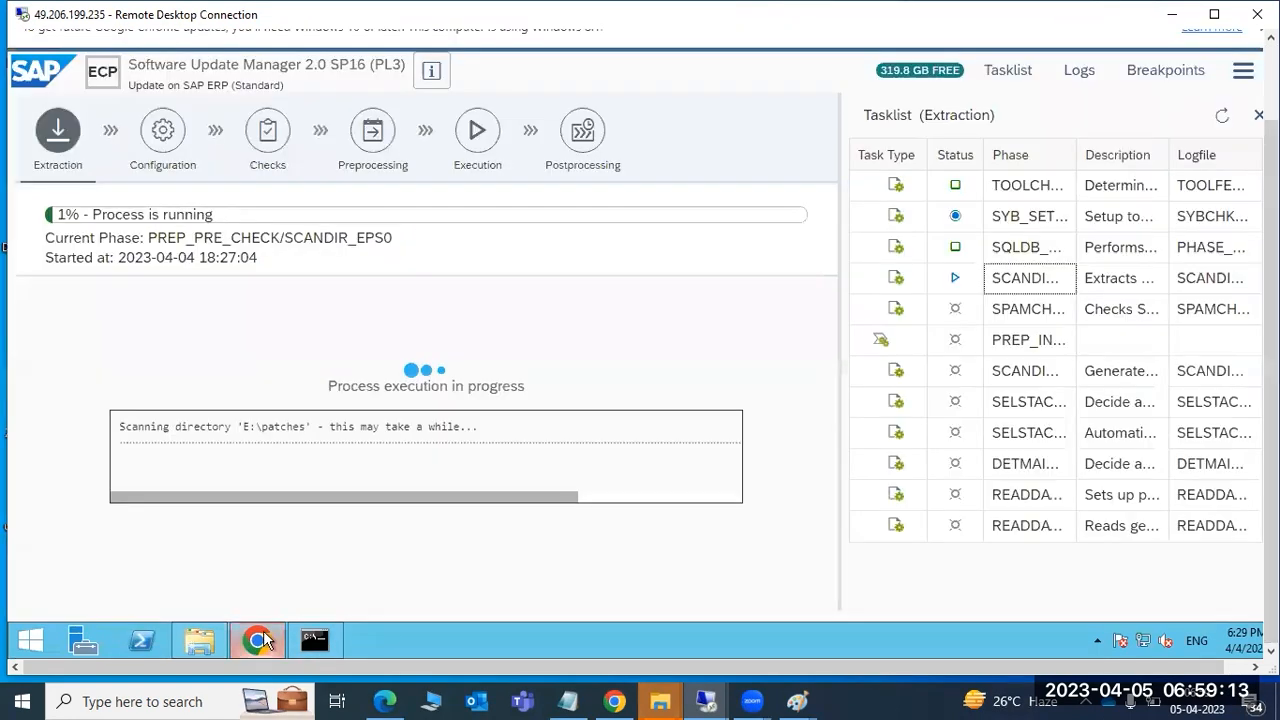
click(1224, 116)
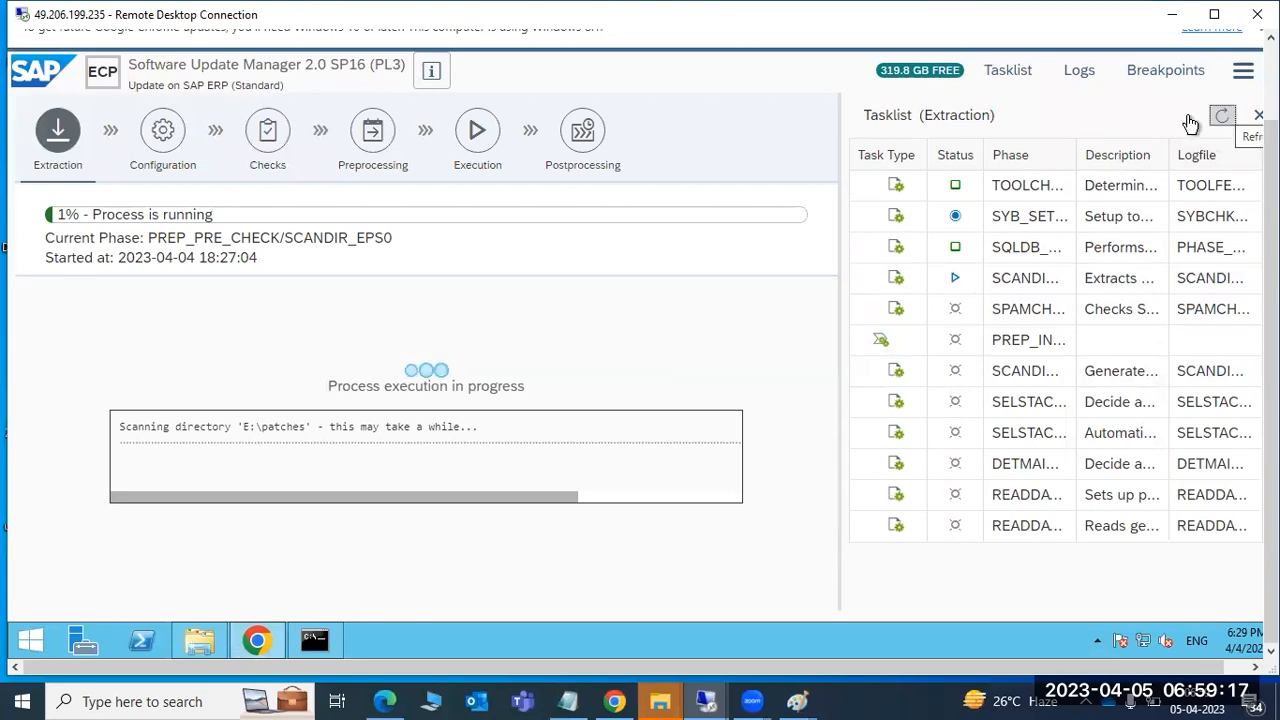
- Open the SCANDIR_EPS0 log, examine the sap\trans\EPS\in path in its last entries, close it and refresh the tasklist
click(1012, 280)
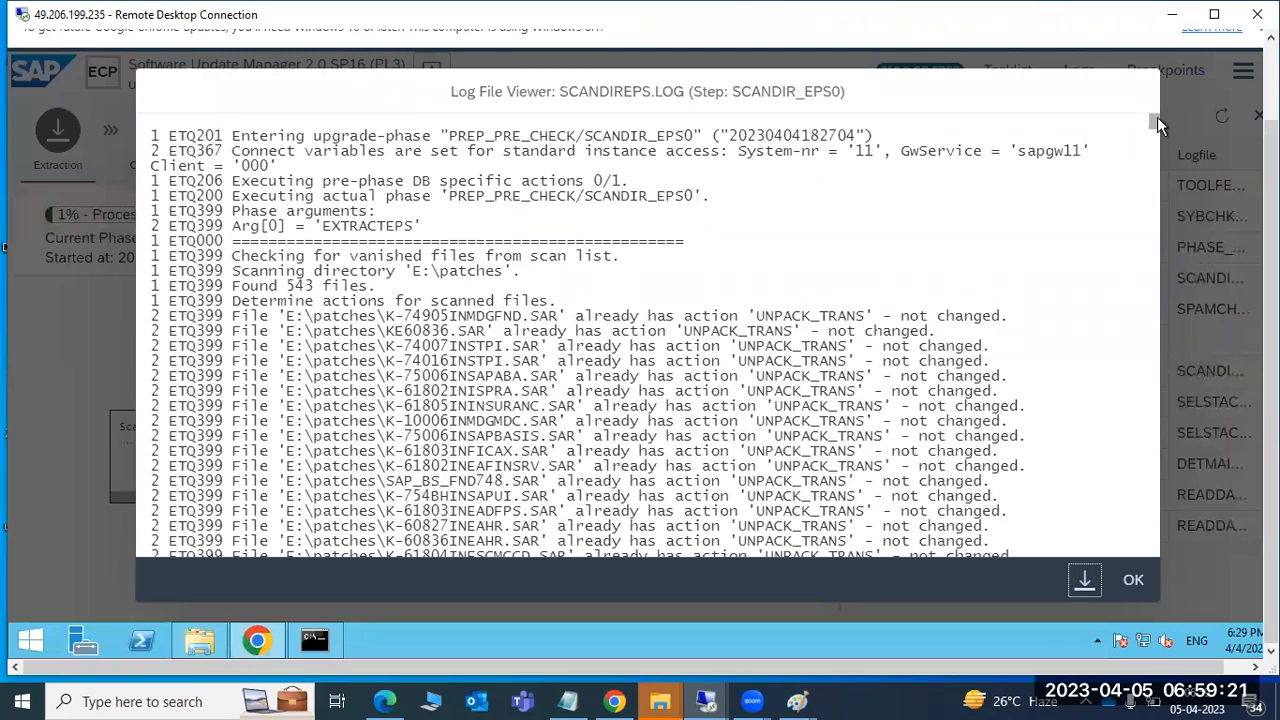
drag(1157, 117, 1161, 557)
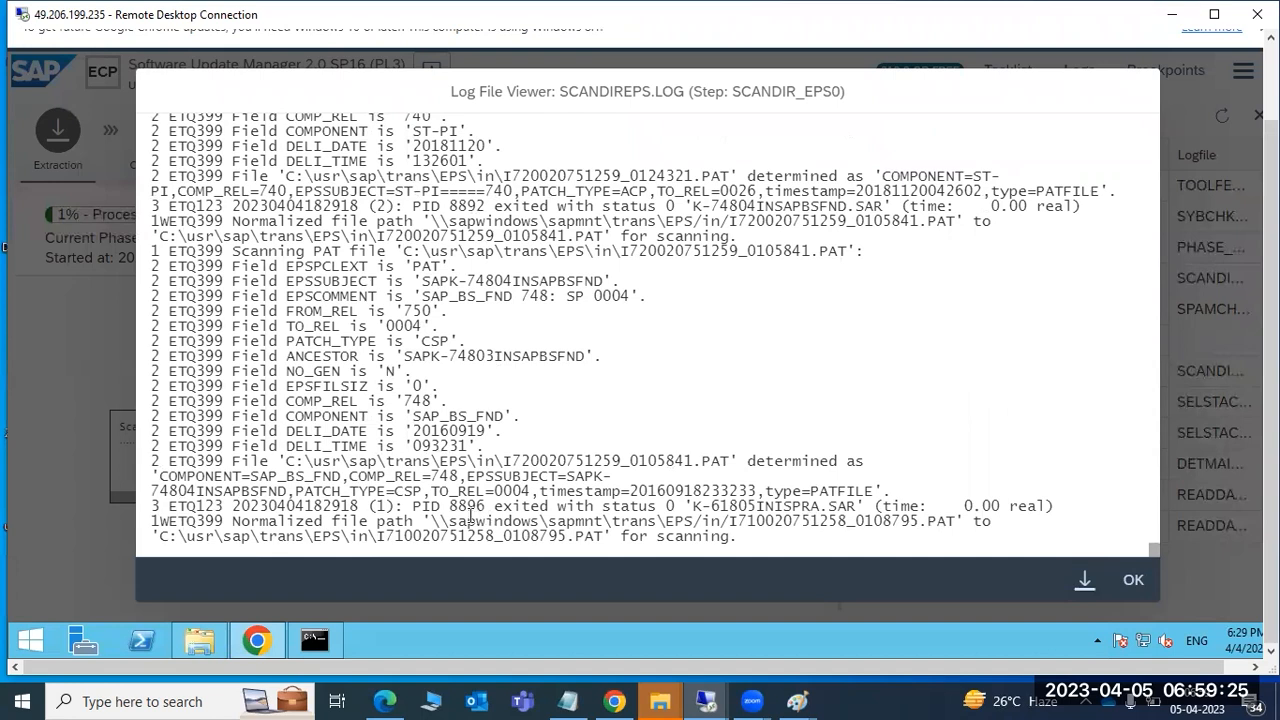
drag(349, 461, 497, 461)
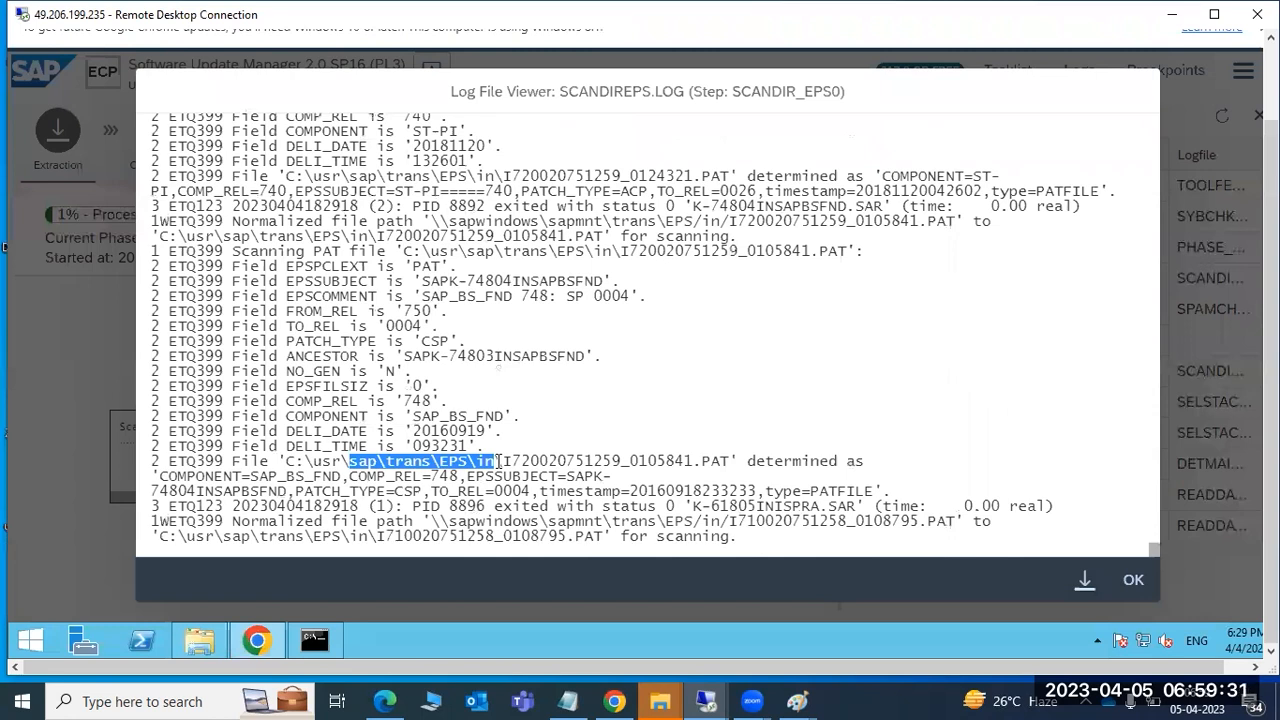
click(1131, 582)
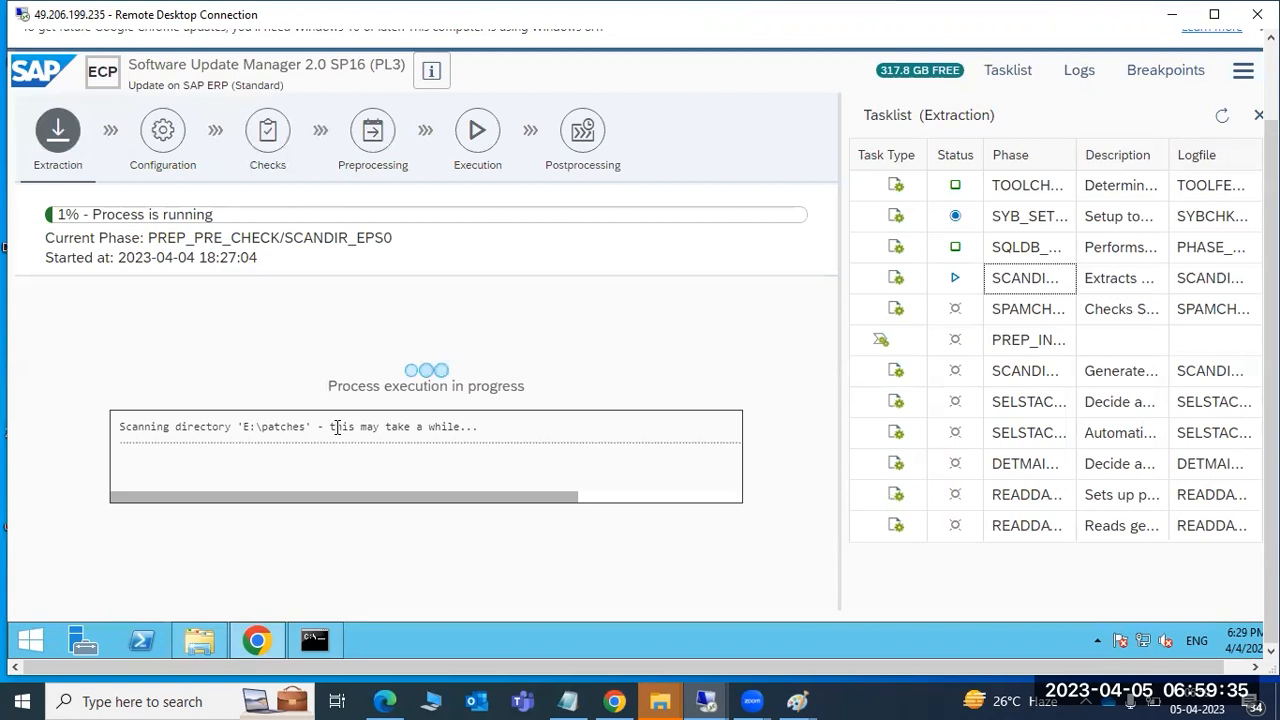
click(1221, 116)
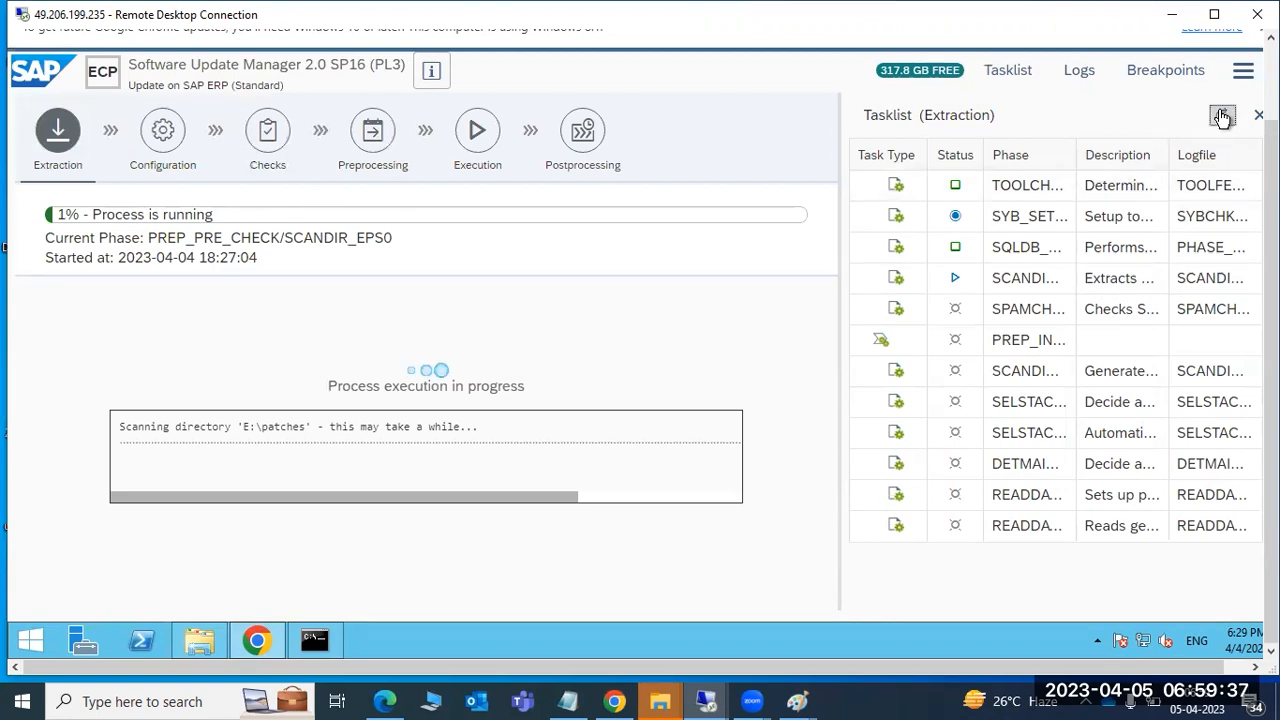
- Switch to File Explorer and look through the PAT files extracted so far into EPS\in
click(203, 648)
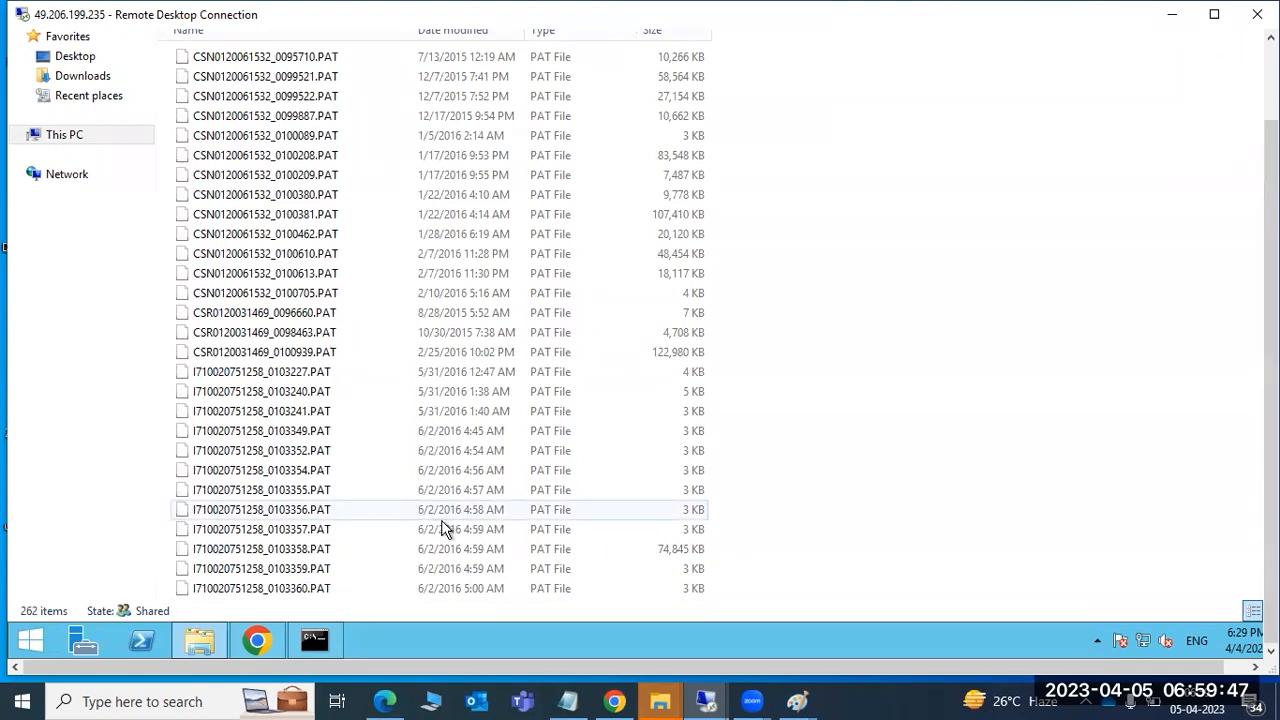
scroll(437, 414, down, 10)
scroll(405, 458, down, 5)
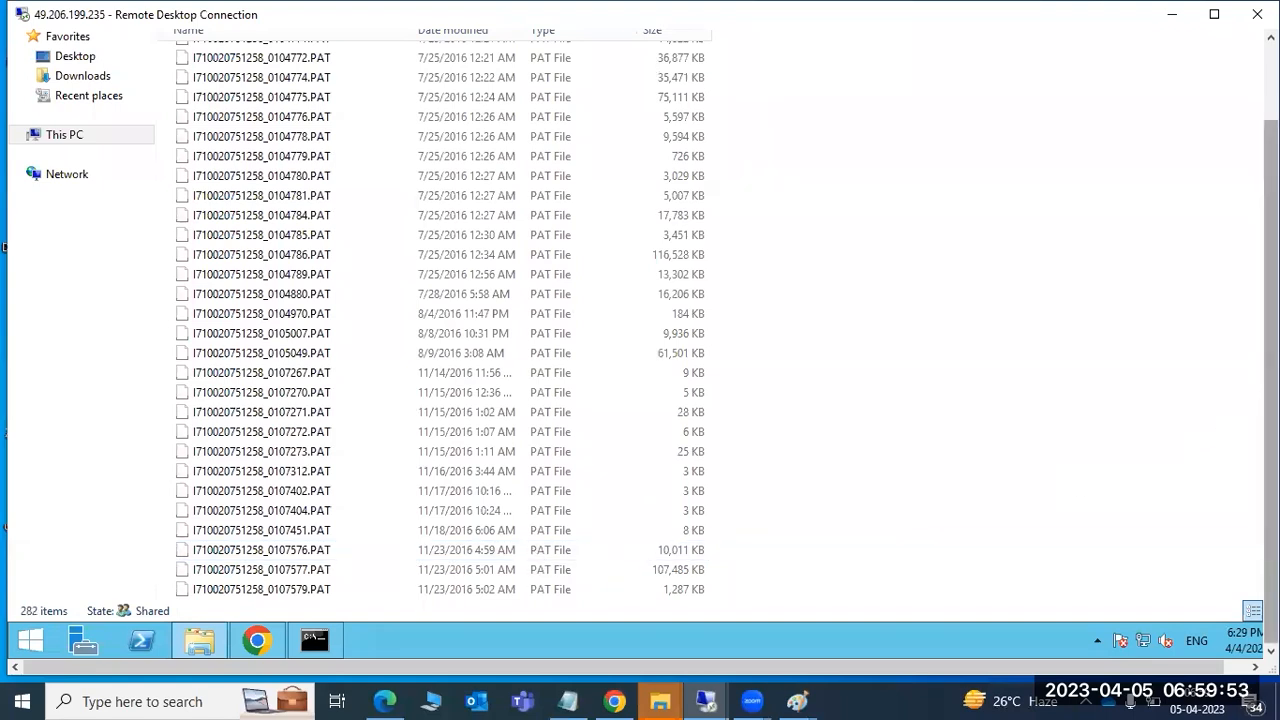
drag(1271, 400, 1271, 318)
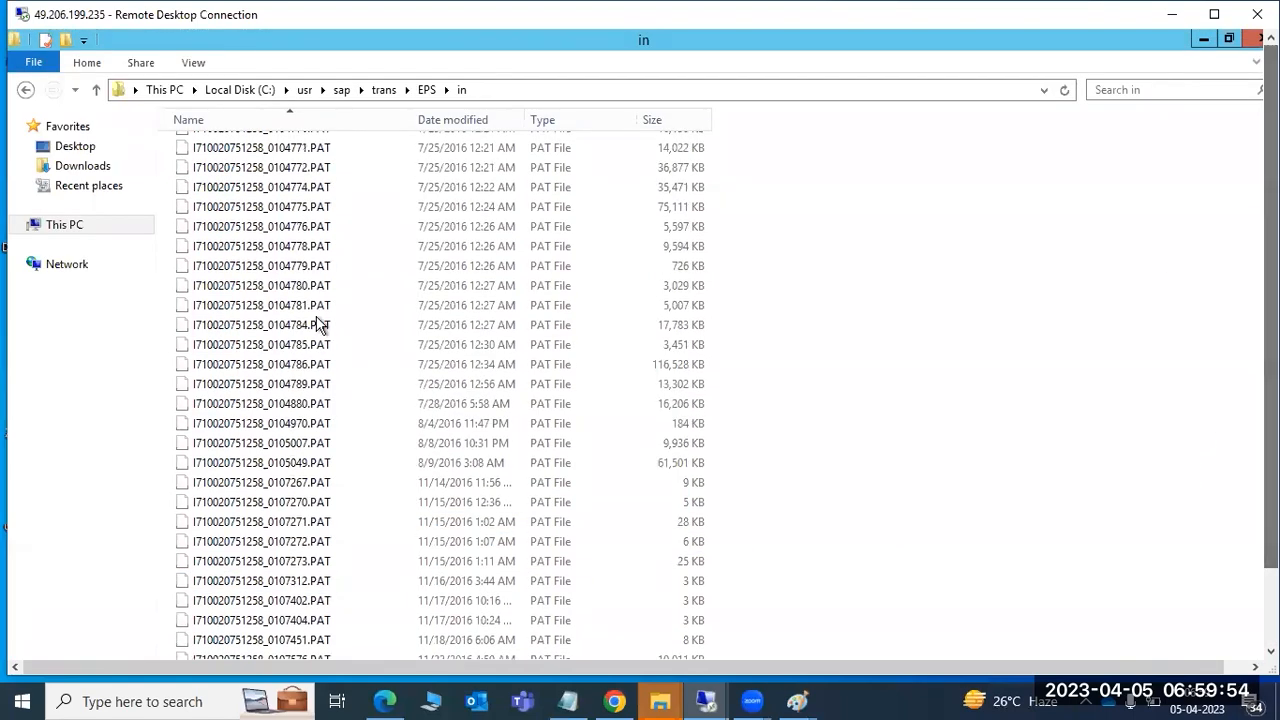
- Reopen C:\usr\sap\trans\EPS\in by going through its parent folders from This PC
click(175, 90)
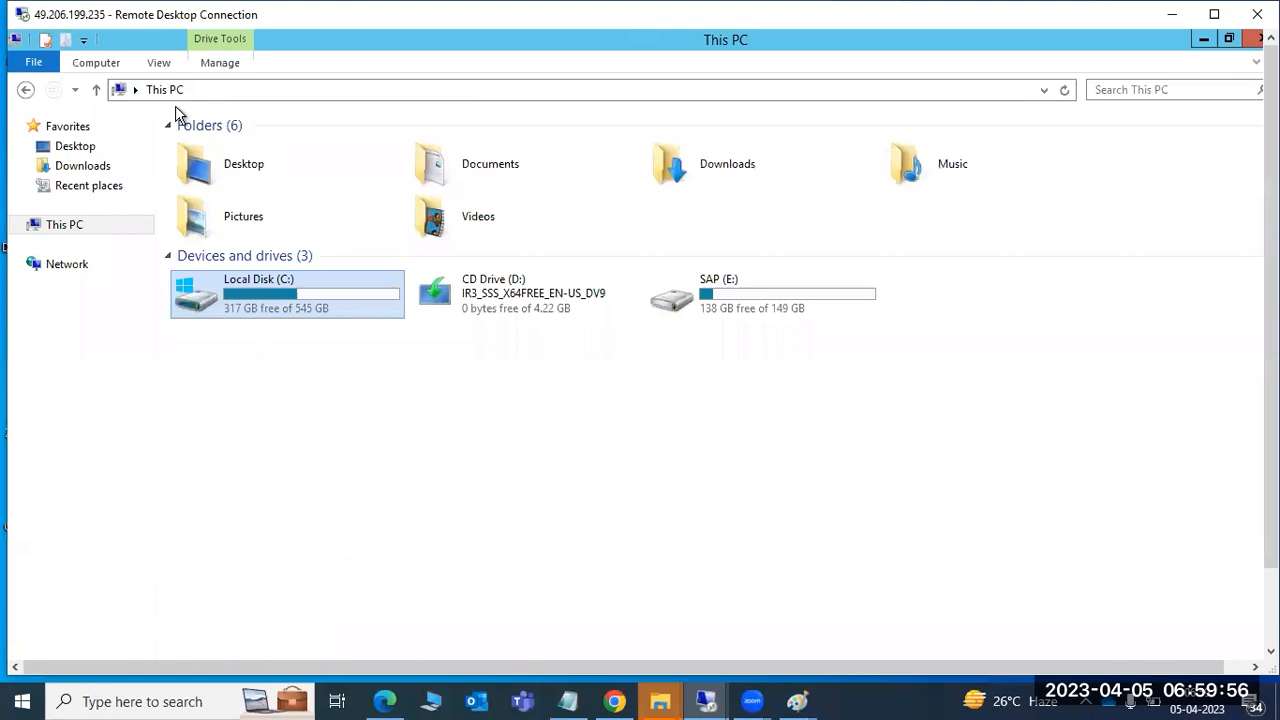
double_click(261, 304)
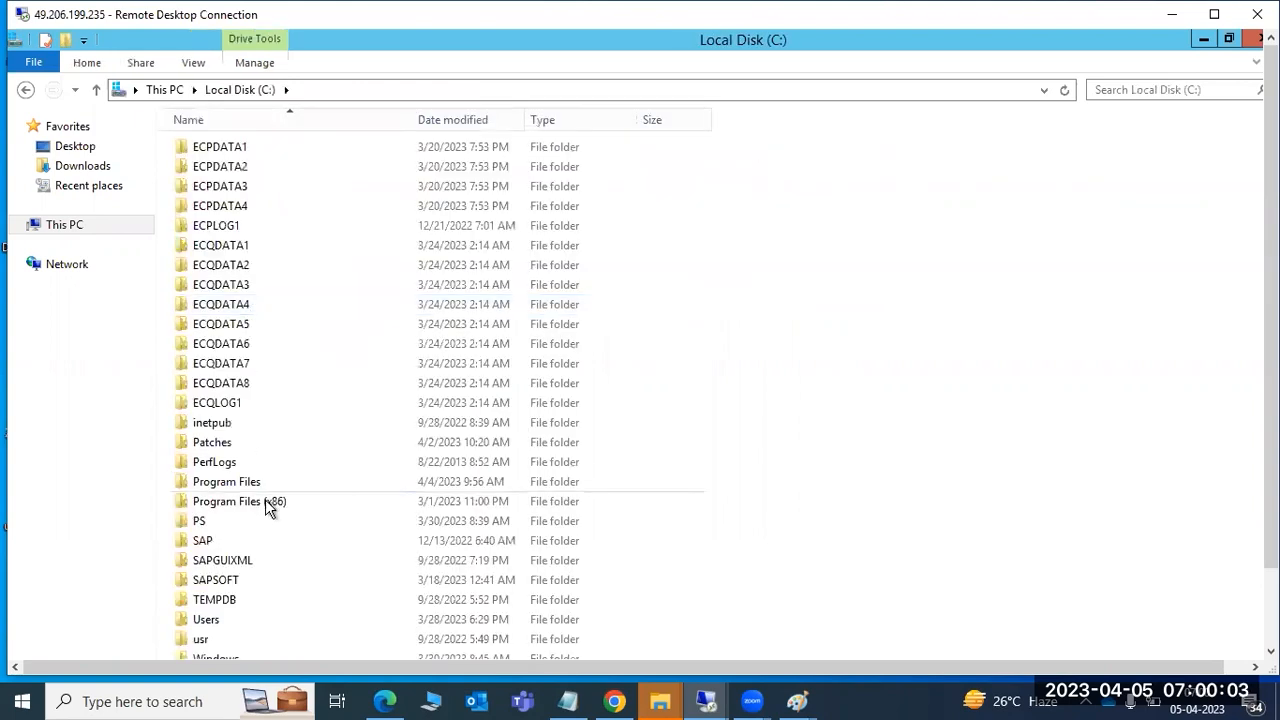
double_click(209, 635)
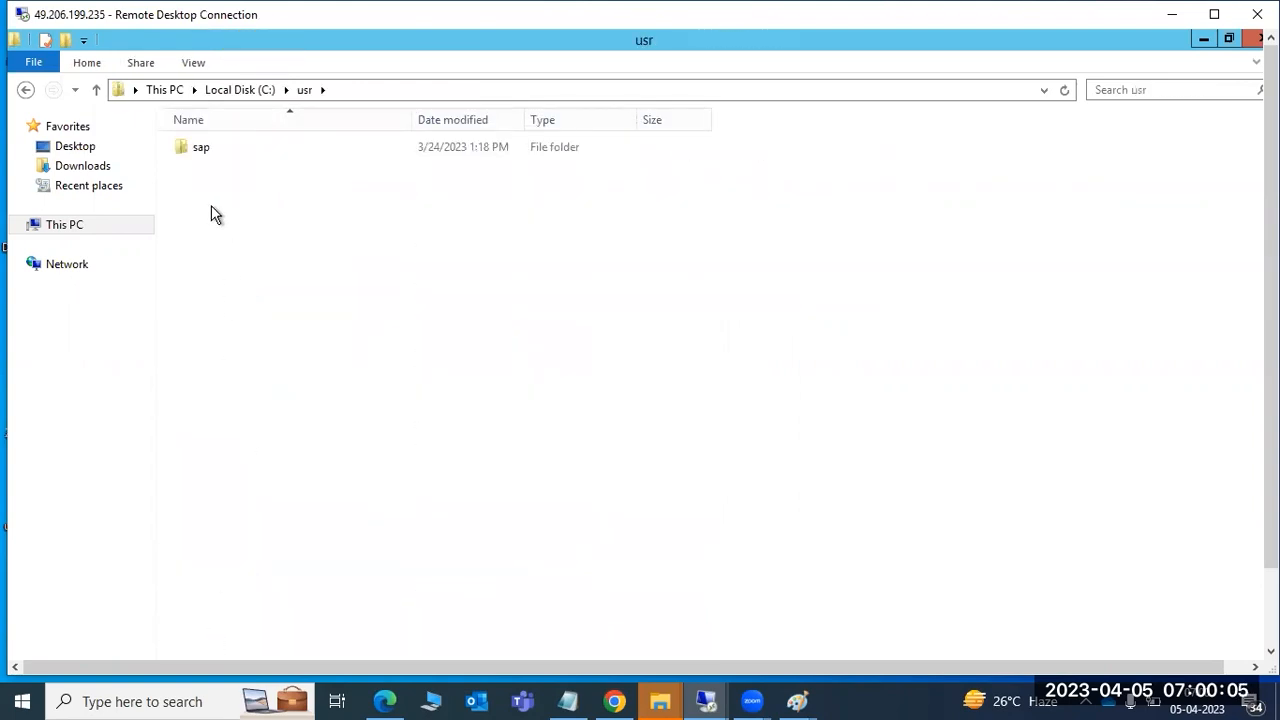
double_click(203, 150)
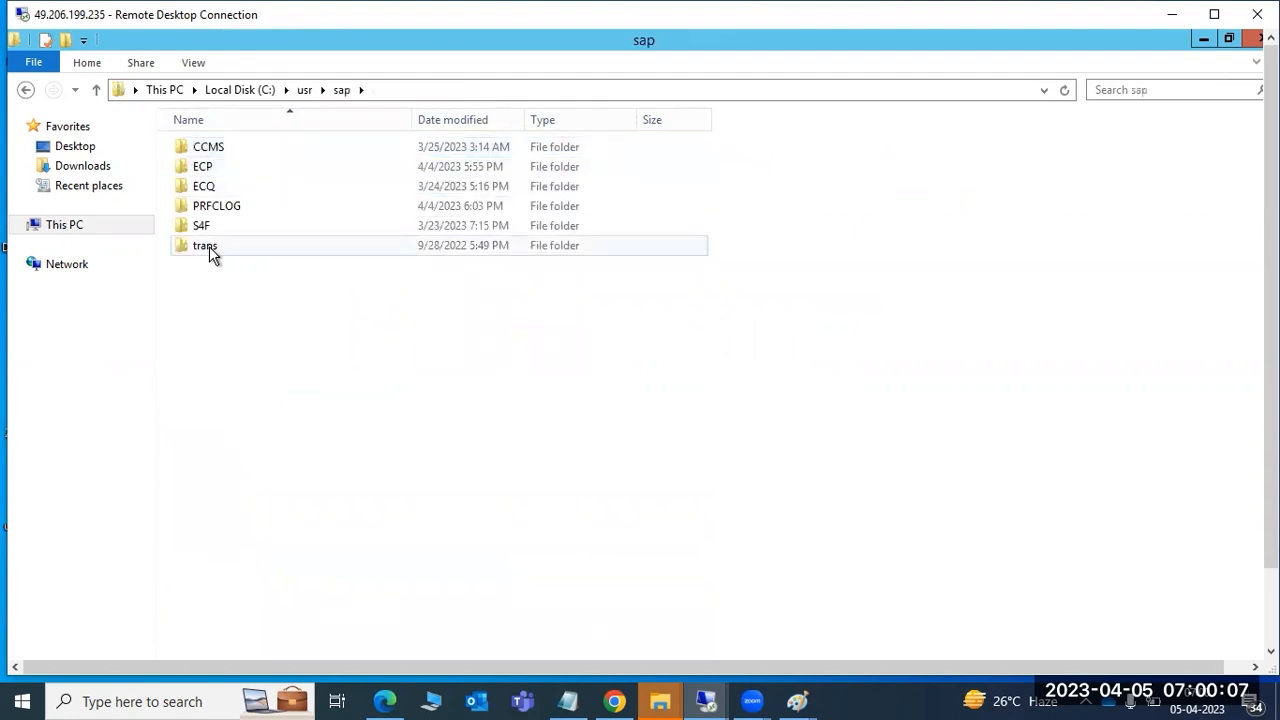
double_click(205, 246)
double_click(209, 246)
double_click(207, 152)
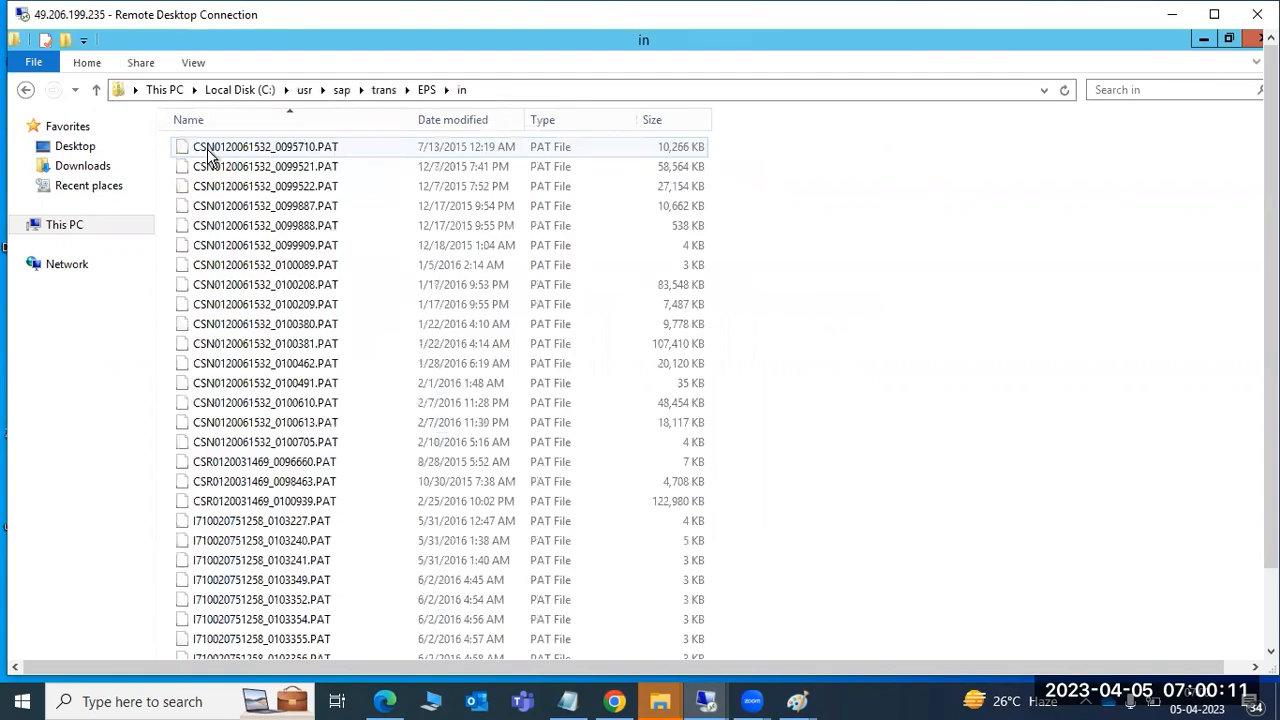
- Examine the PAT file list and item count in EPS\in, and return to Software Update Manager to refresh the Extraction tasklist
scroll(477, 407, down, 10)
scroll(477, 407, down, 20)
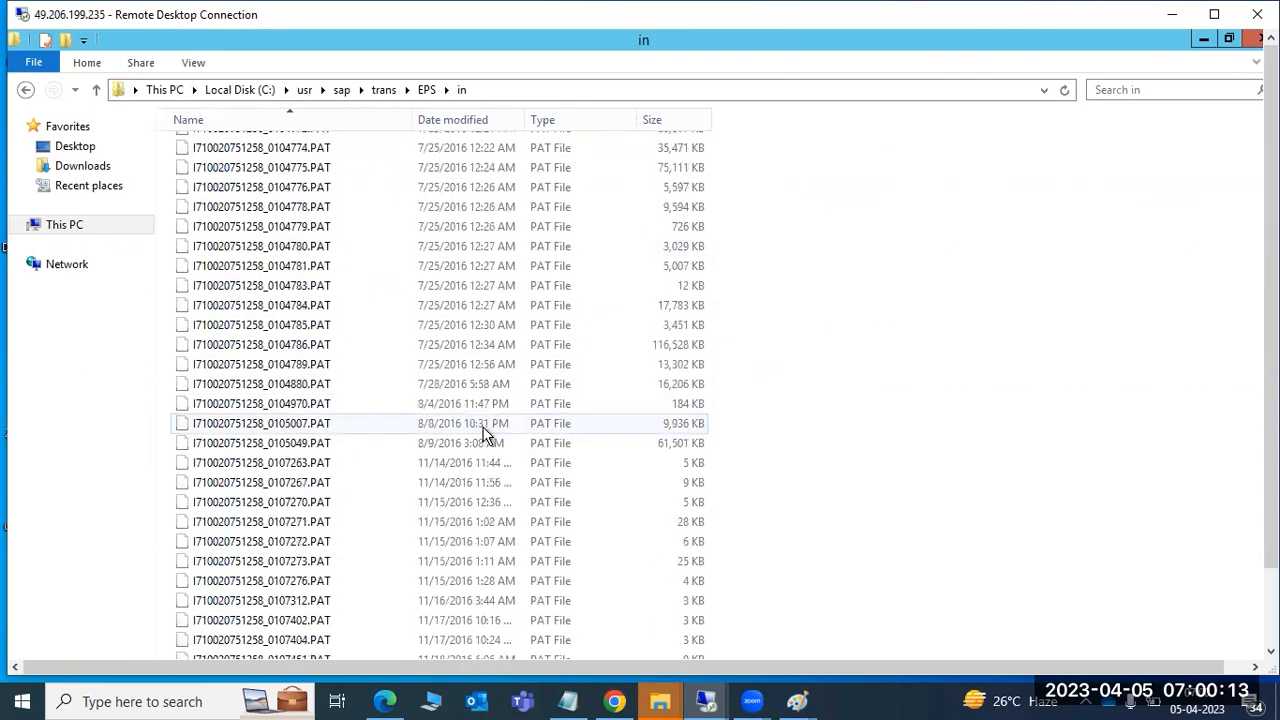
scroll(483, 479, down, 20)
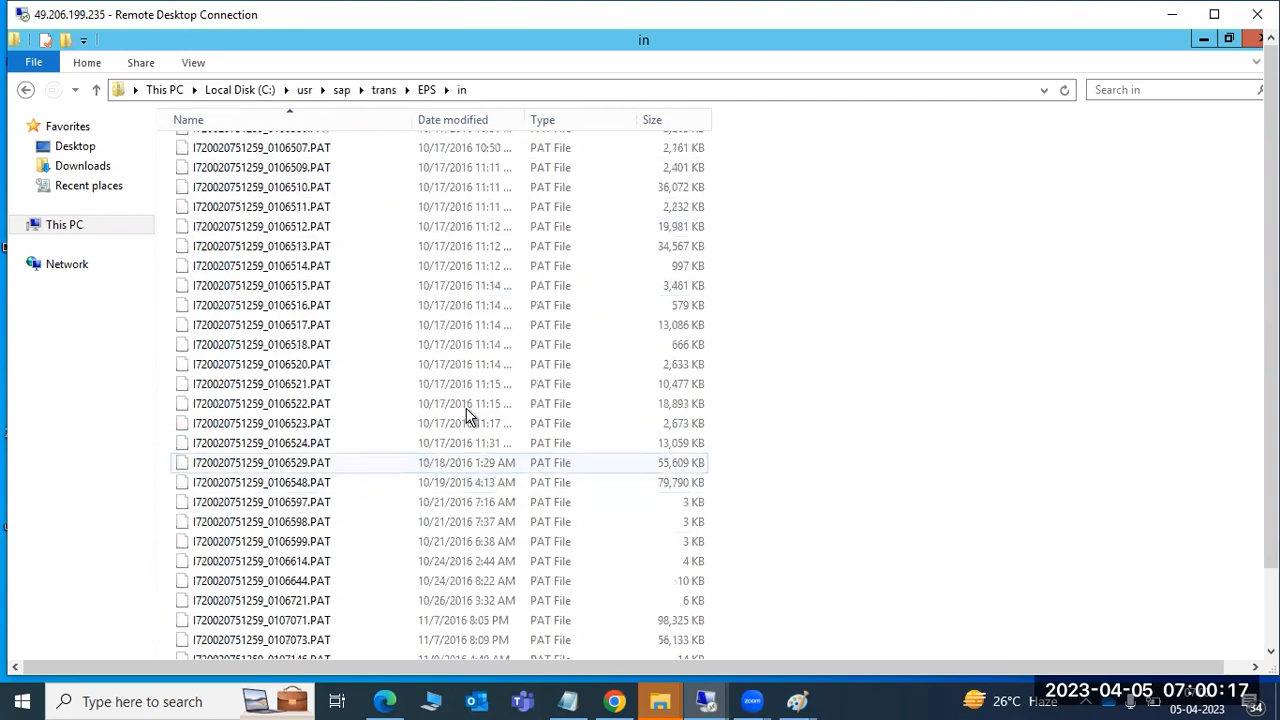
scroll(466, 409, up, 5)
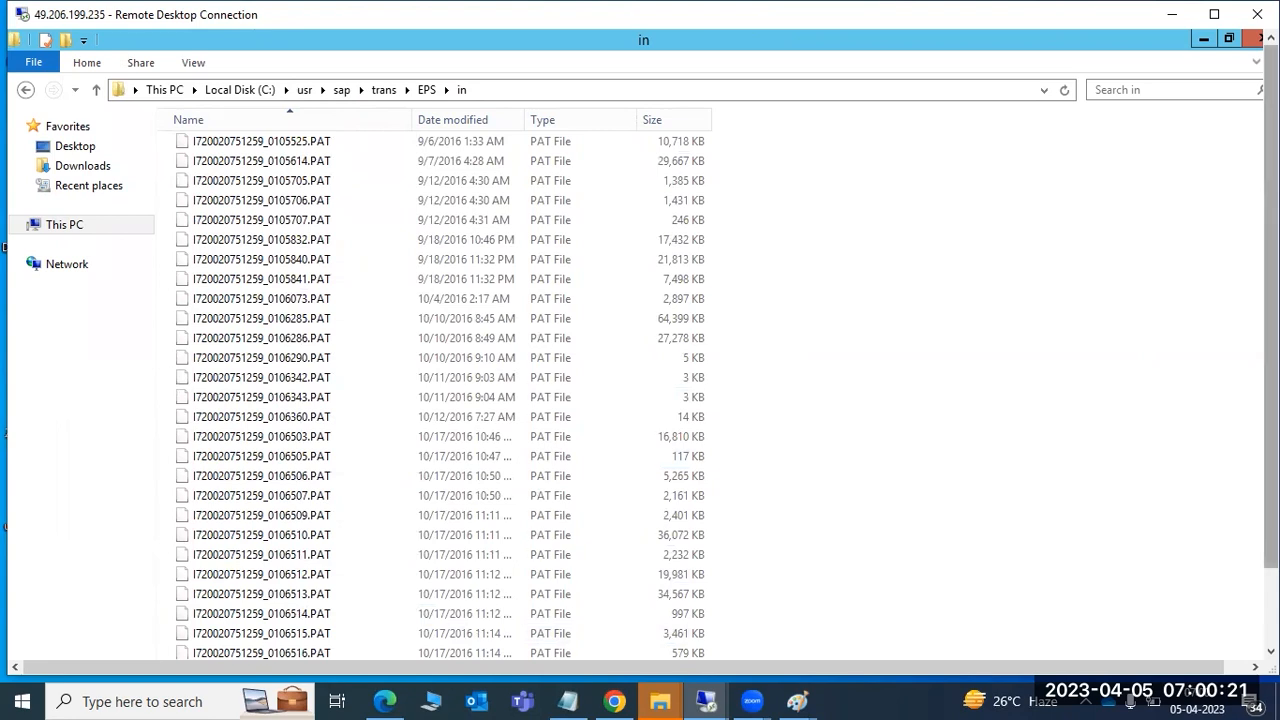
drag(1271, 330, 1271, 408)
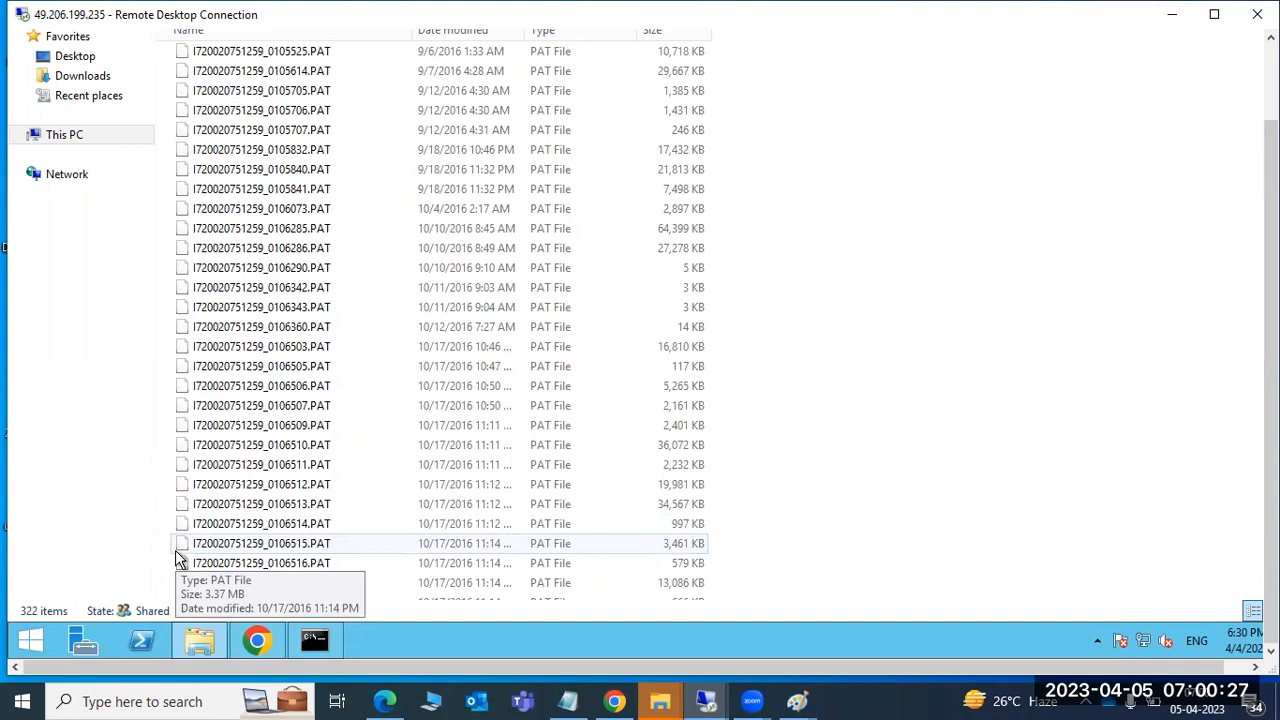
click(257, 640)
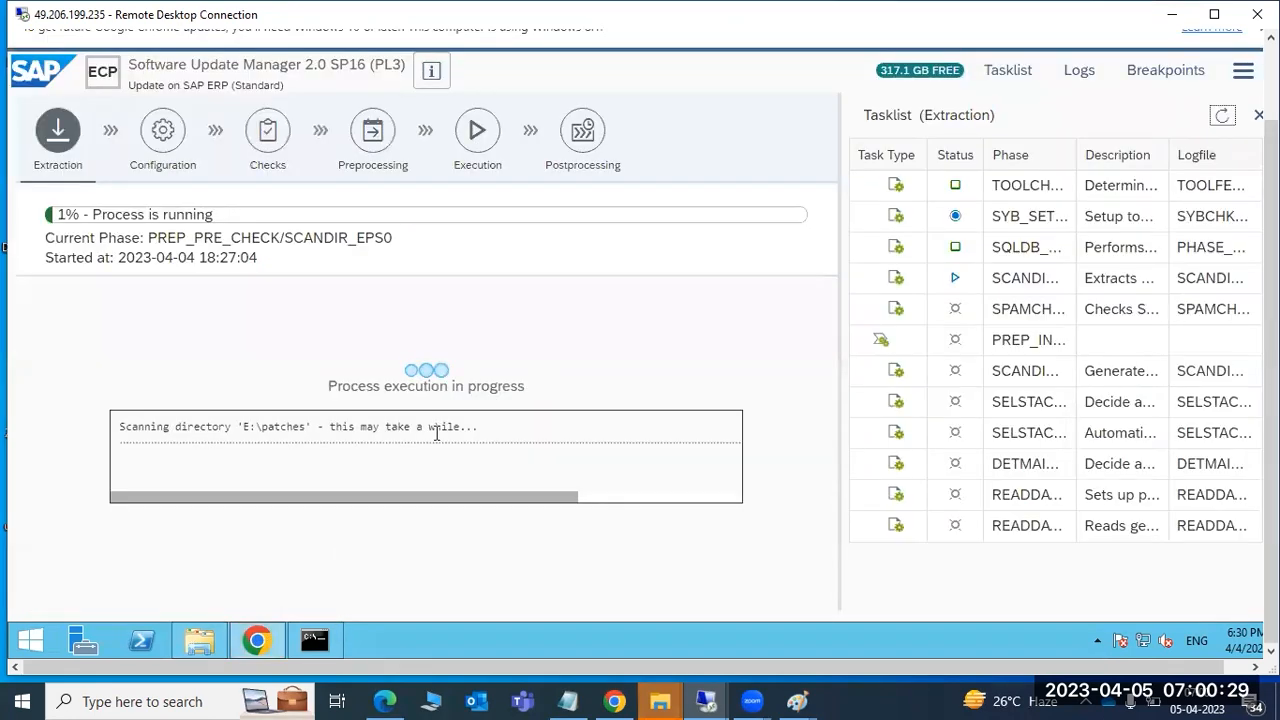
click(1229, 124)
- Switch to the Paint extraction notes and add the line "EXTRACT the all the patches to EPS/IN" below the download directory line
mouse_move(797, 701)
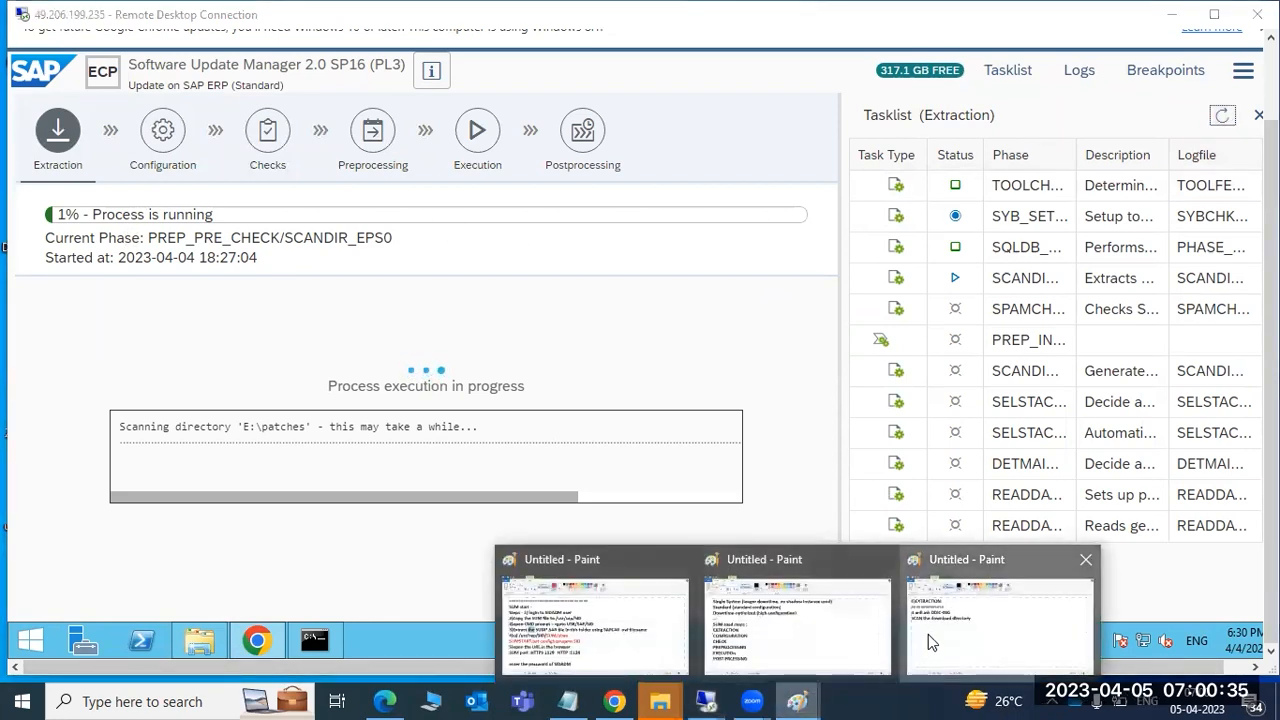
click(928, 634)
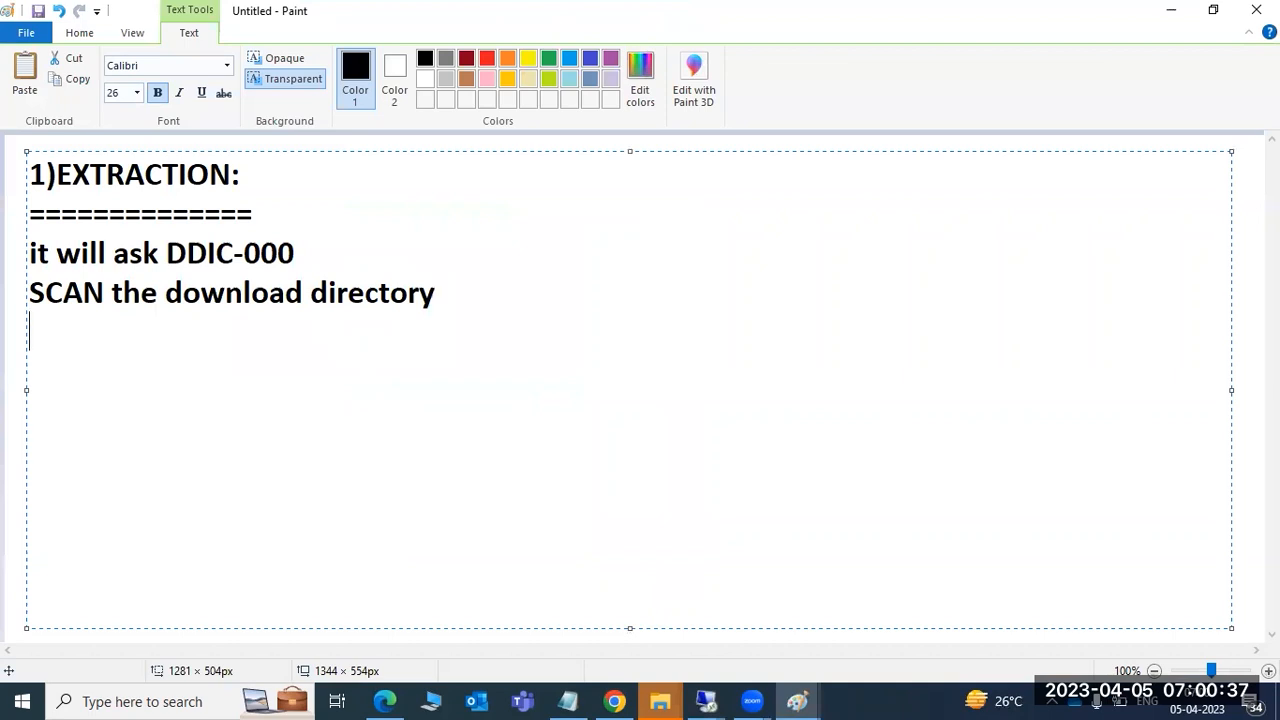
text(RACT th)
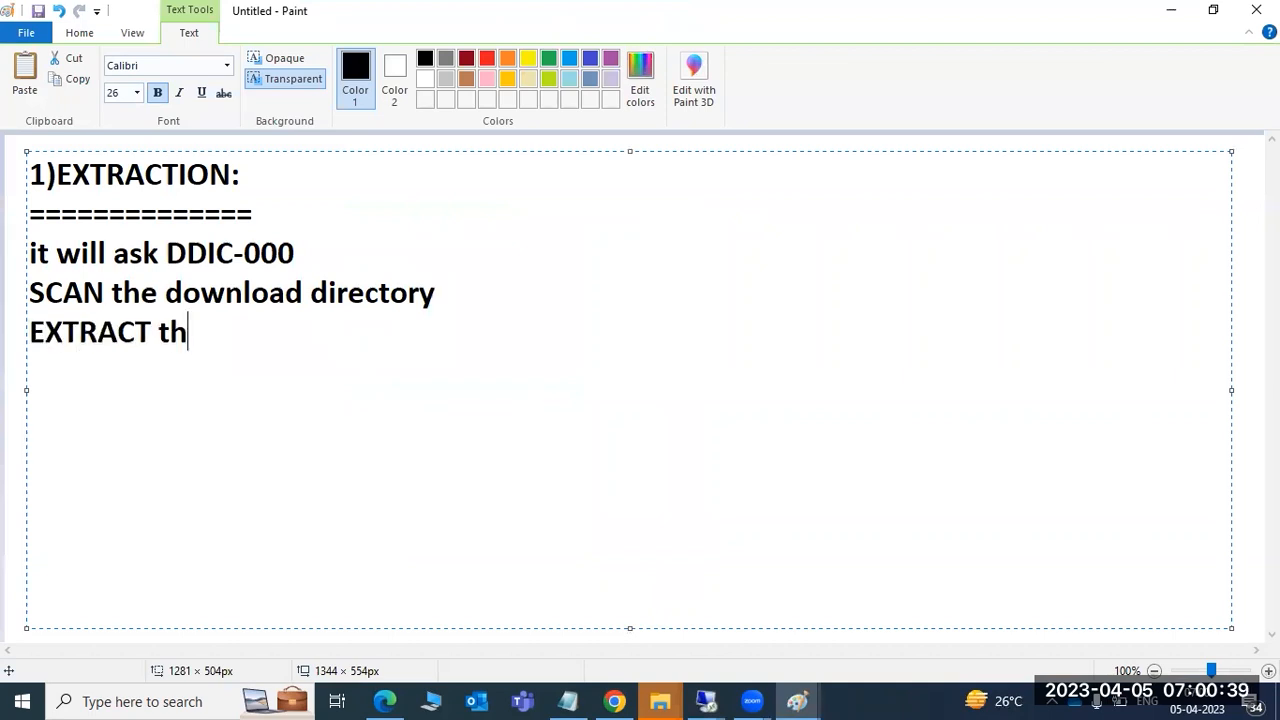
text(e all)
key(BackSpace)
key(BackSpace)
text(all the fil)
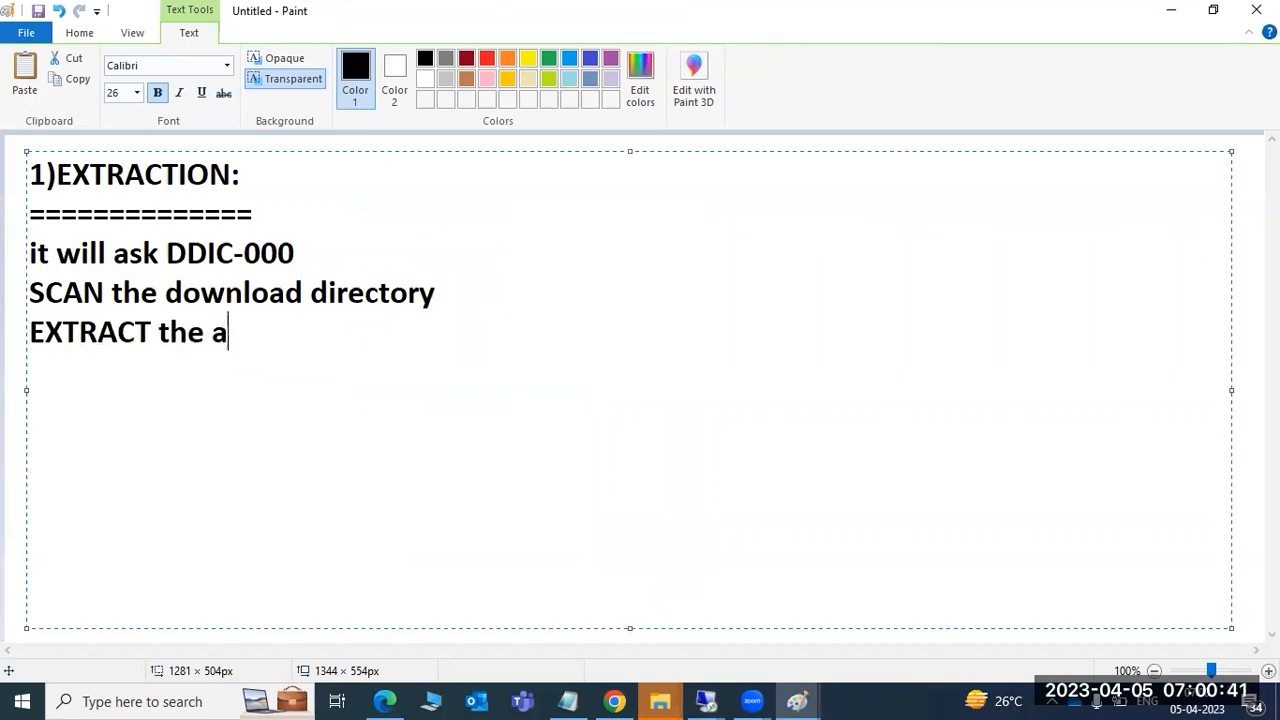
key(BackSpace)
key(BackSpace)
key(BackSpace)
text(patch)
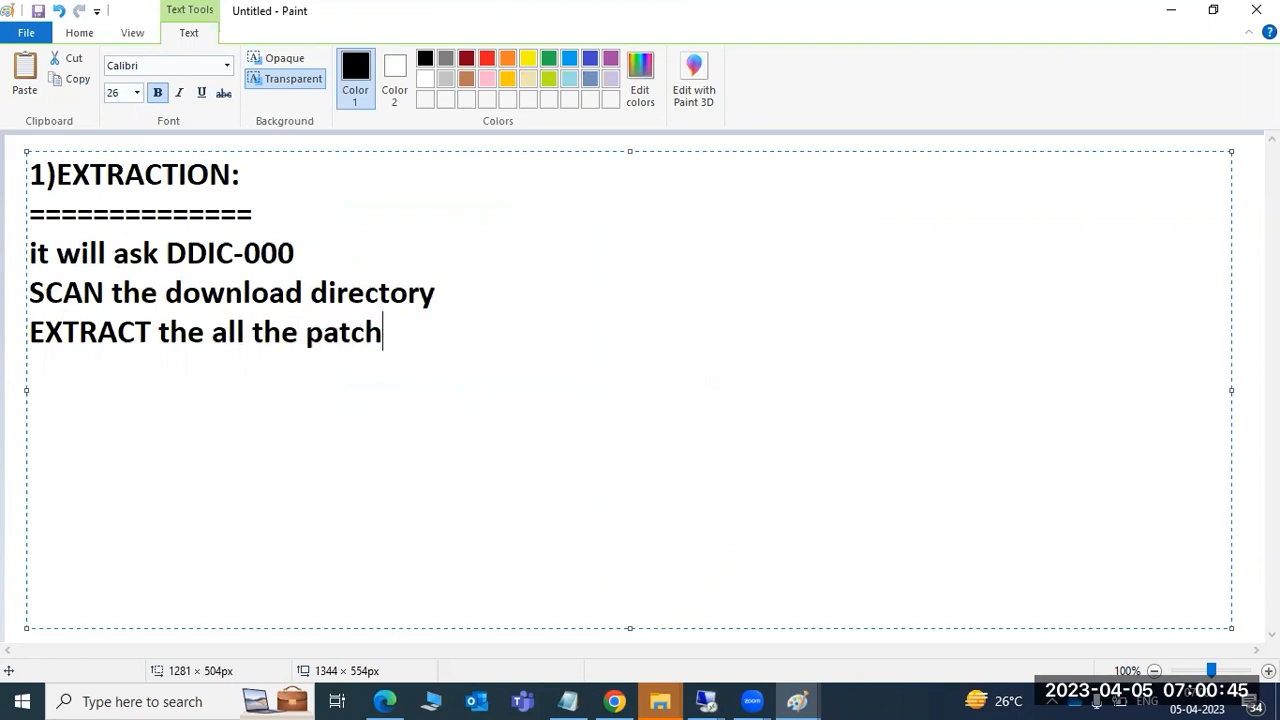
text(es to EPS)
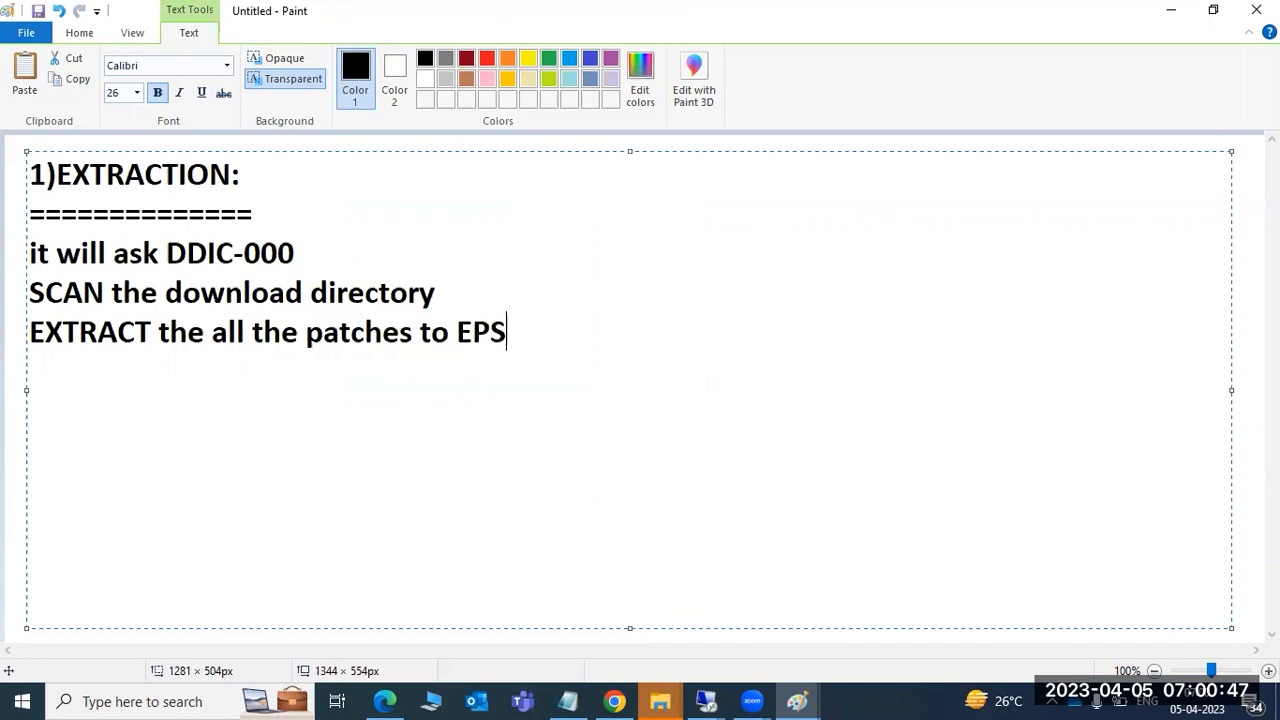
text(/IN)
key(Return)
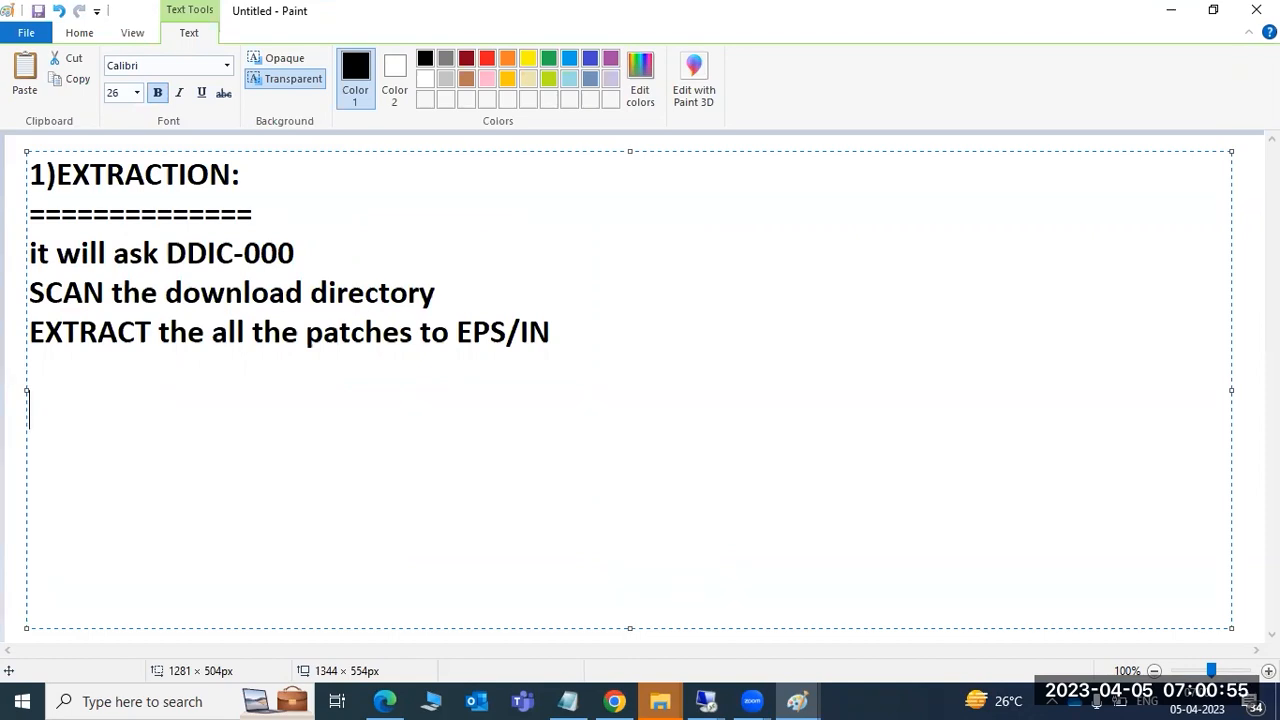
- Return to Software Update Manager in the remote desktop session and check the running Extraction phase and its progress
click(706, 700)
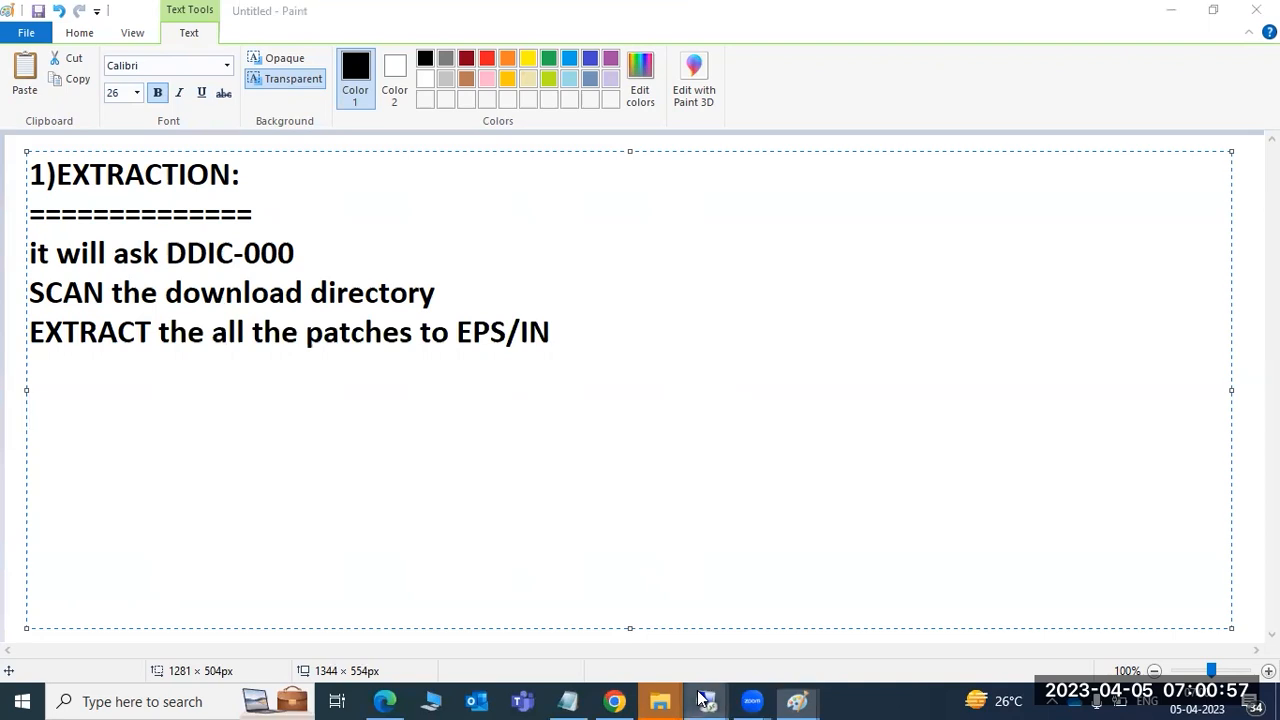
click(877, 611)
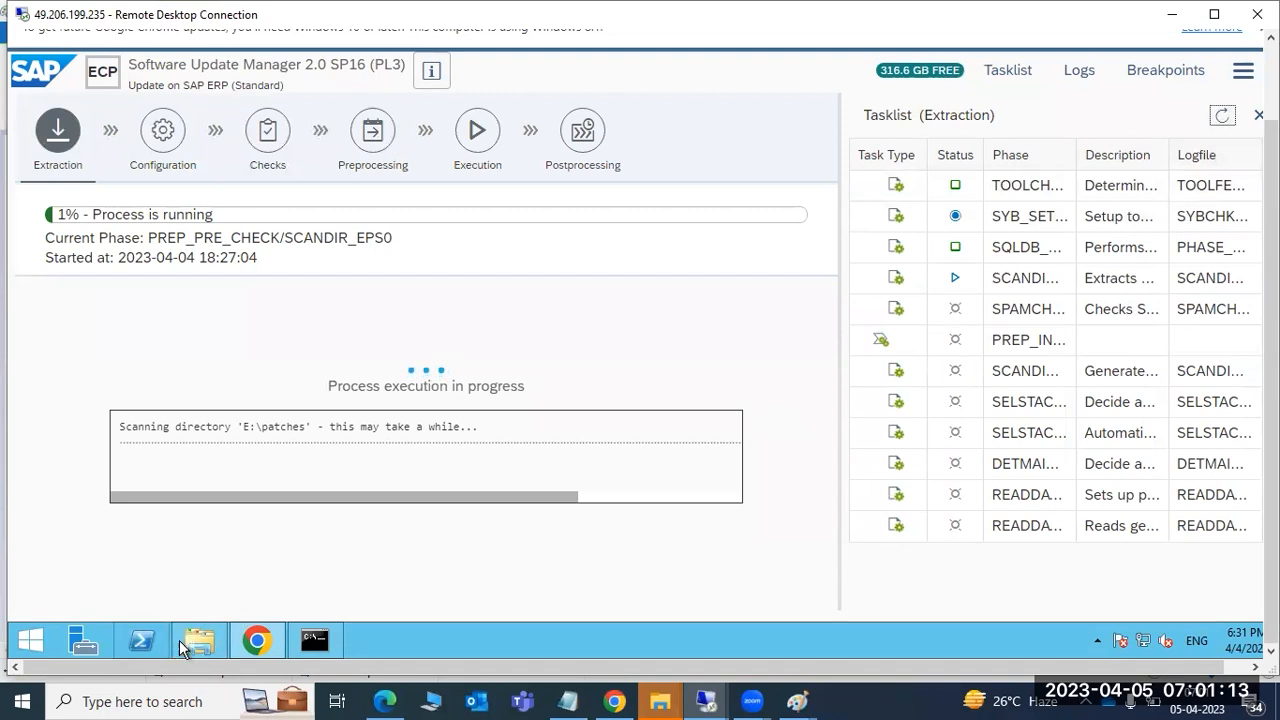
mouse_move(205, 648)
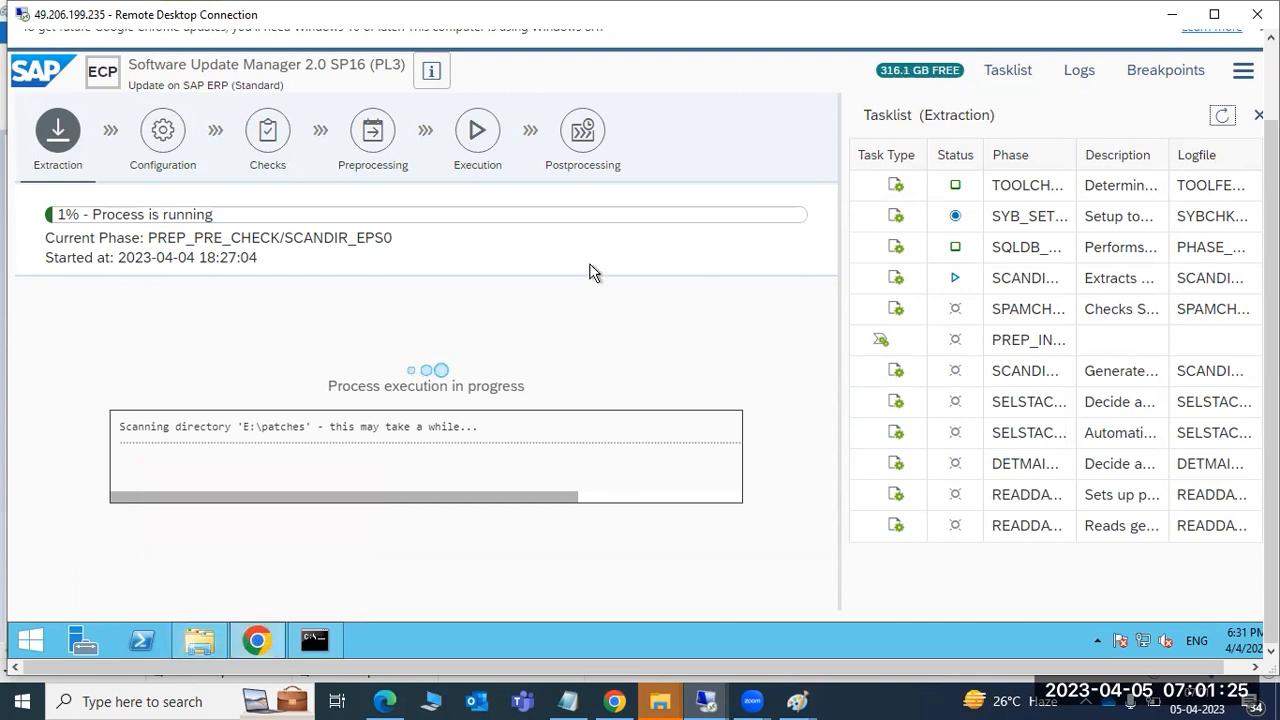
drag(197, 62, 201, 62)
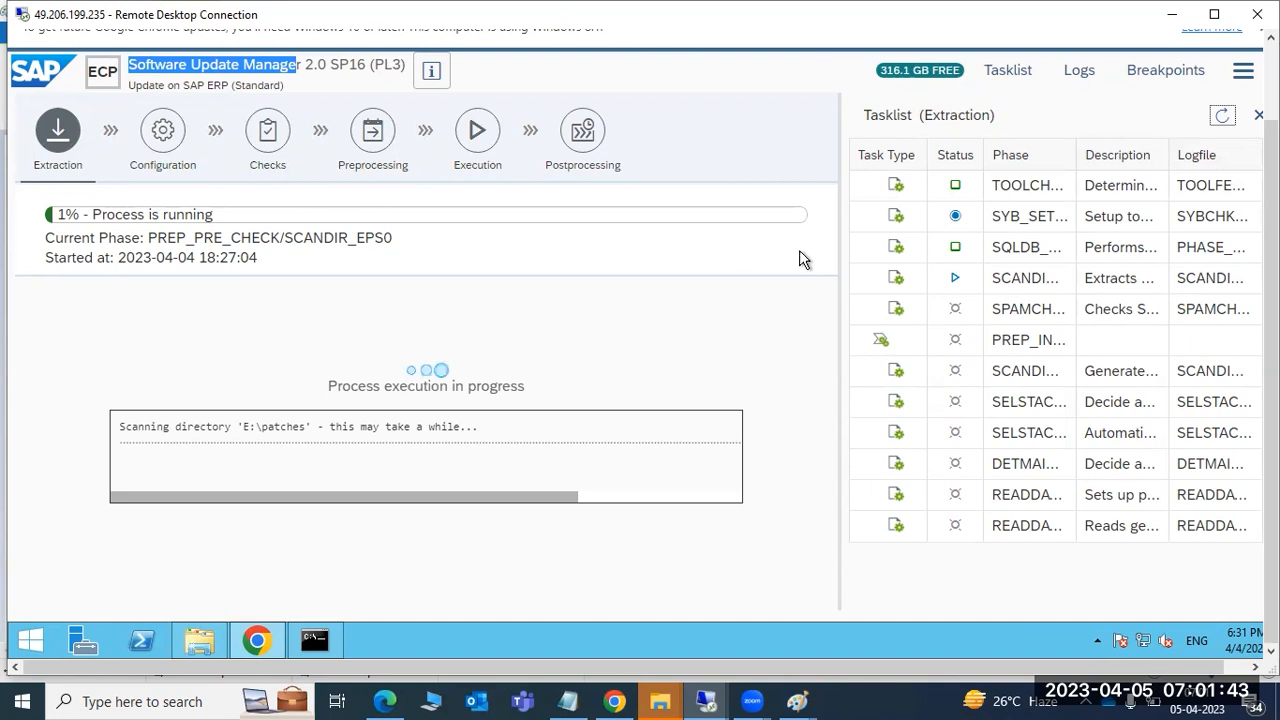
click(798, 216)
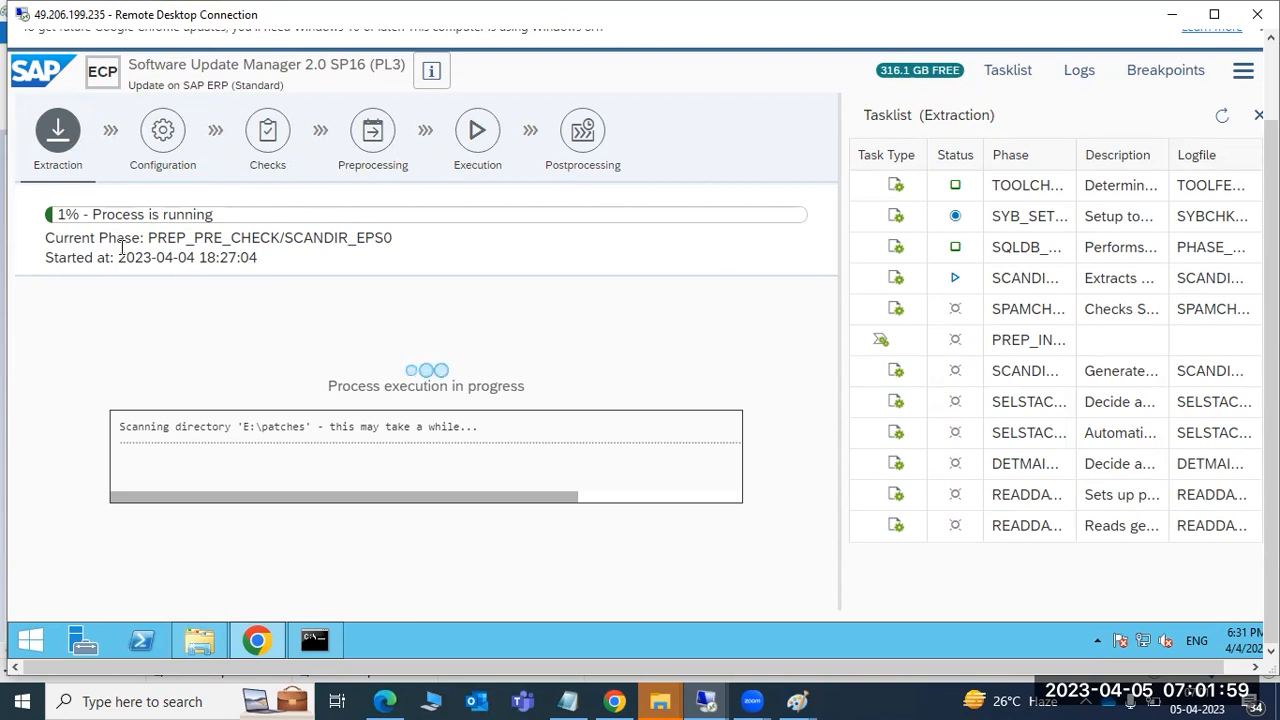
- Switch to Paint and review the SUM road steps and SUM start notes, highlighting the SUMSTART.bat command and the SIDADM password line
mouse_move(797, 700)
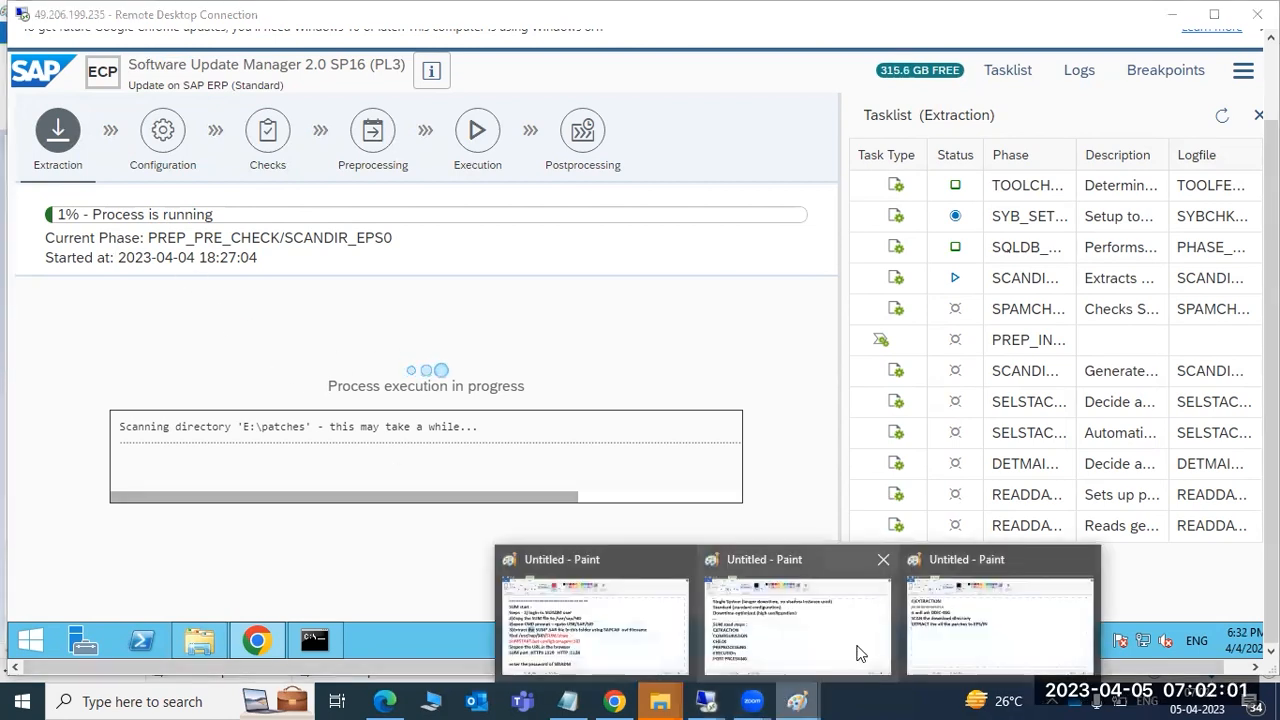
click(962, 618)
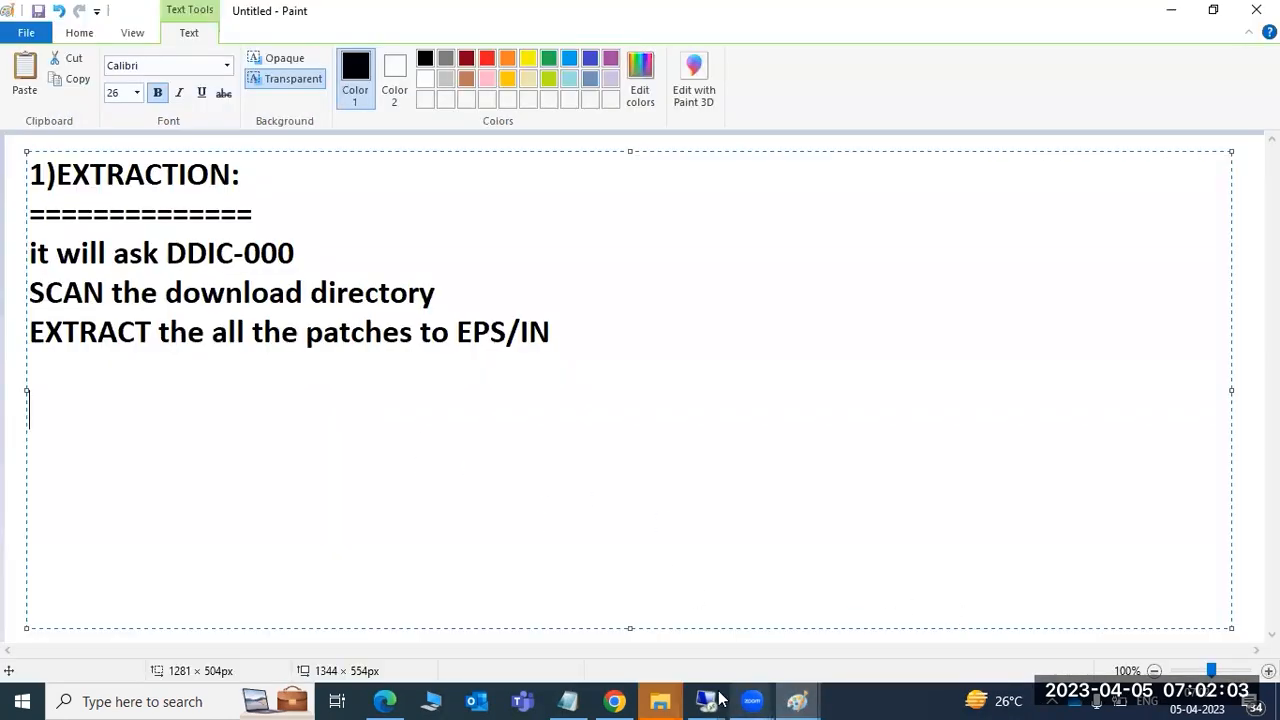
click(800, 700)
click(776, 611)
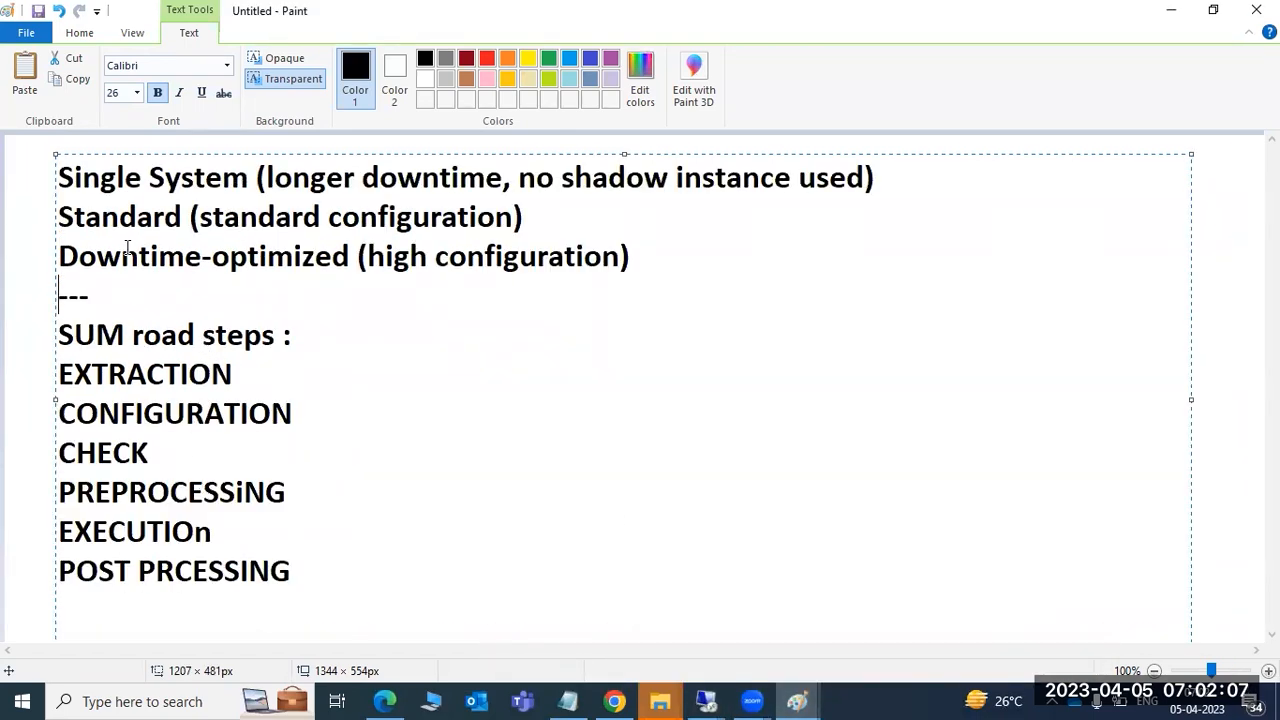
mouse_move(766, 694)
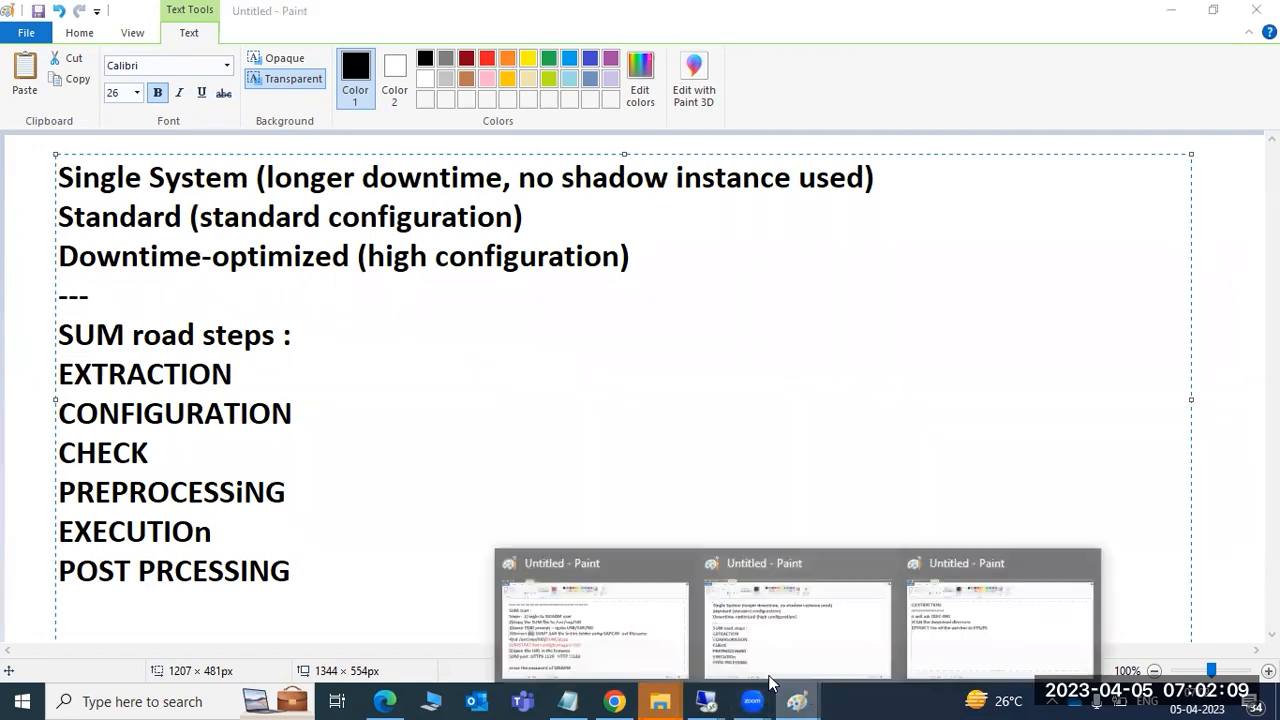
click(598, 601)
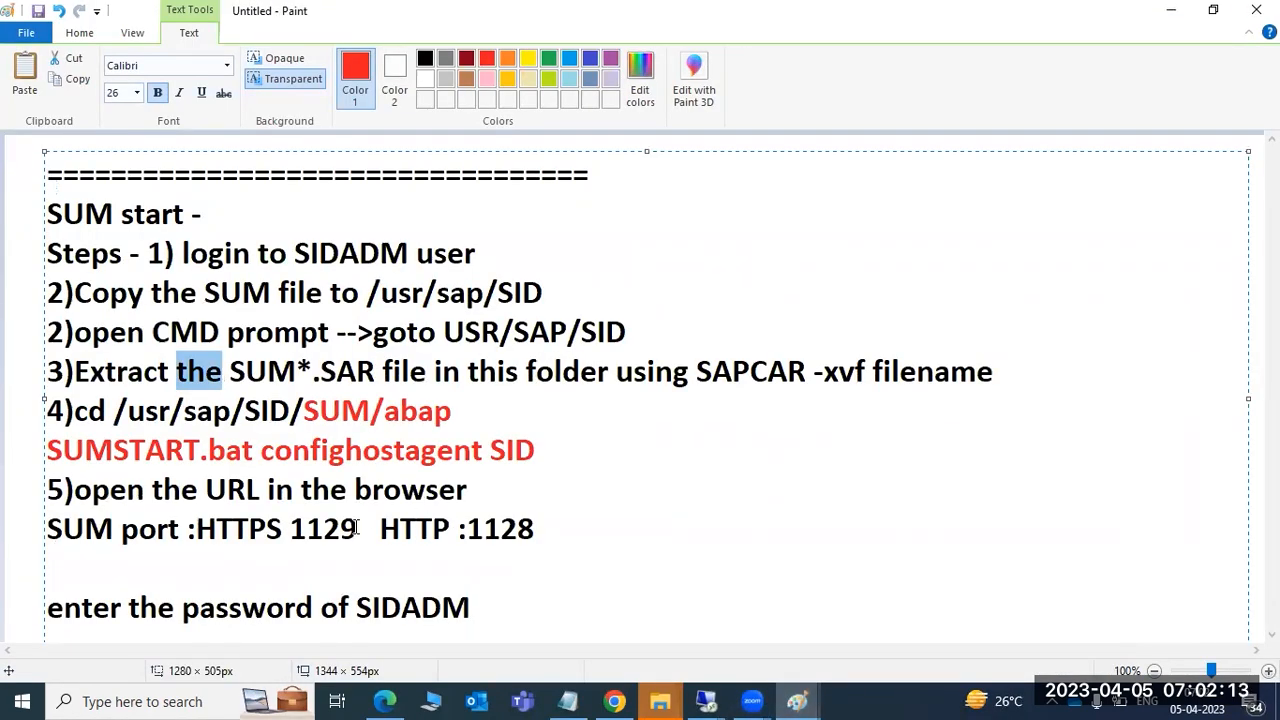
drag(165, 451, 333, 453)
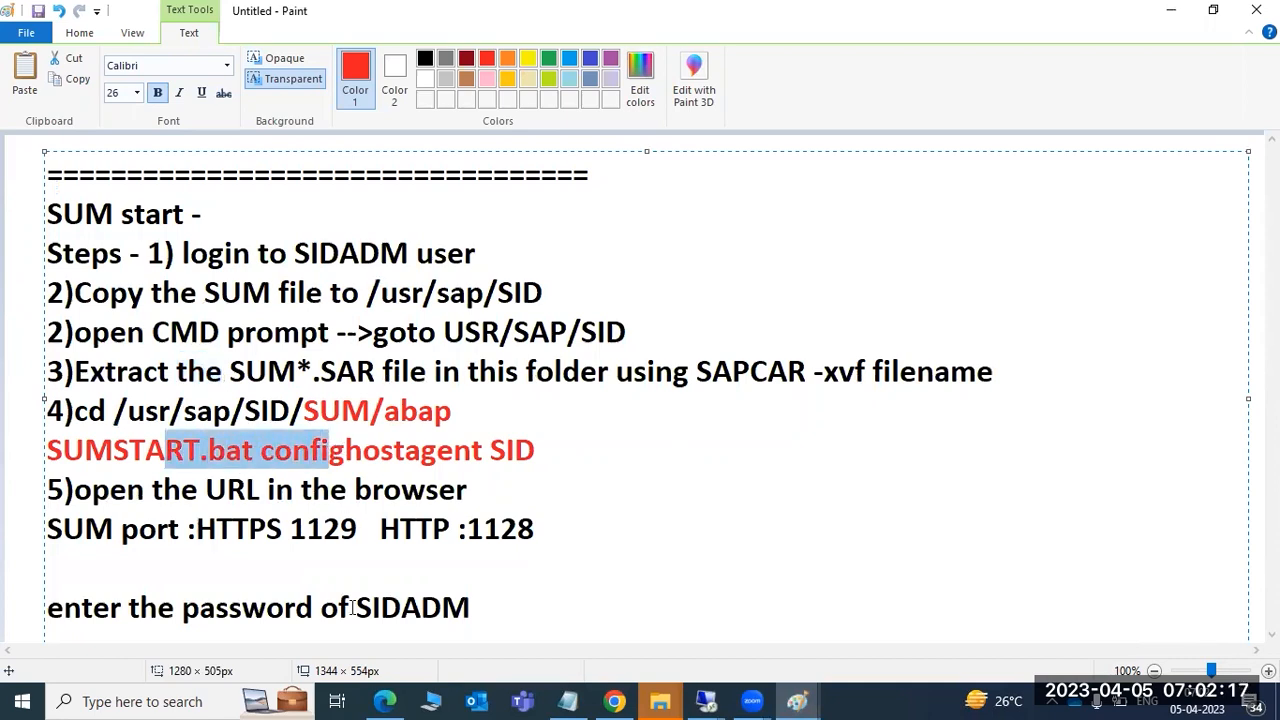
drag(372, 610, 470, 610)
click(727, 698)
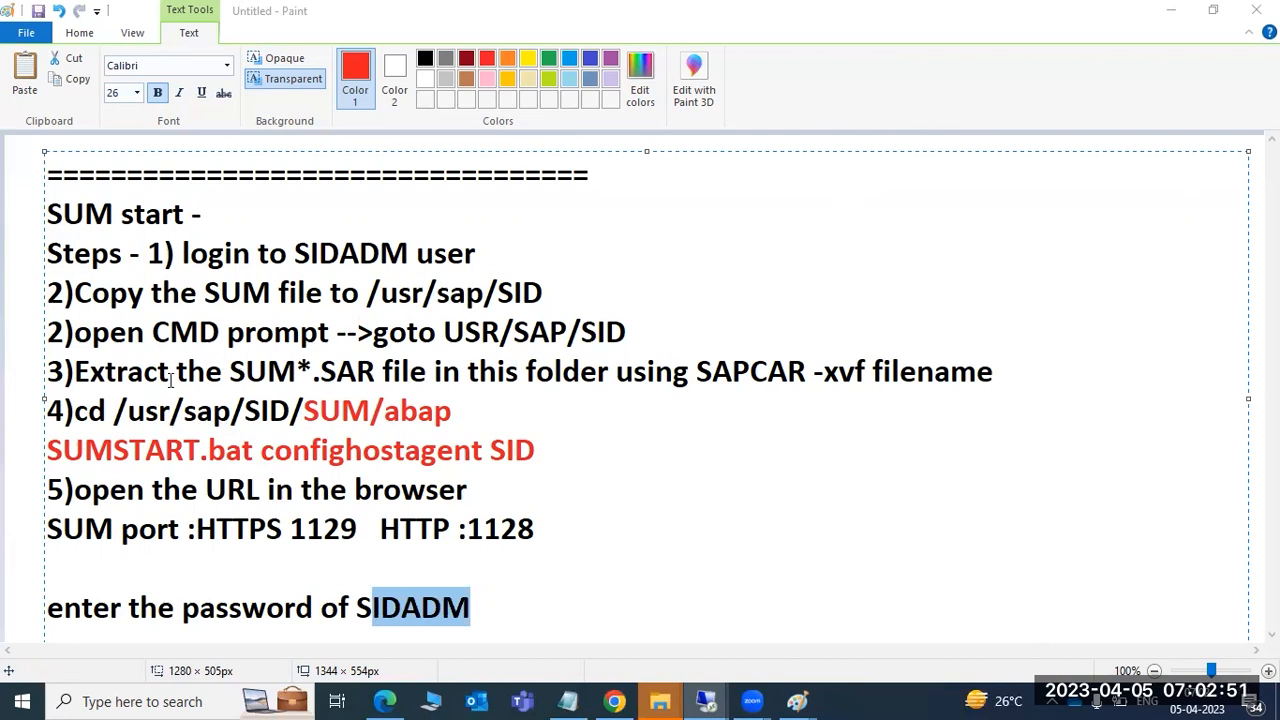
- Bring up the SUM road steps notes and colour the six phases from EXTRACTION to POST PRCESSING red
mouse_move(792, 700)
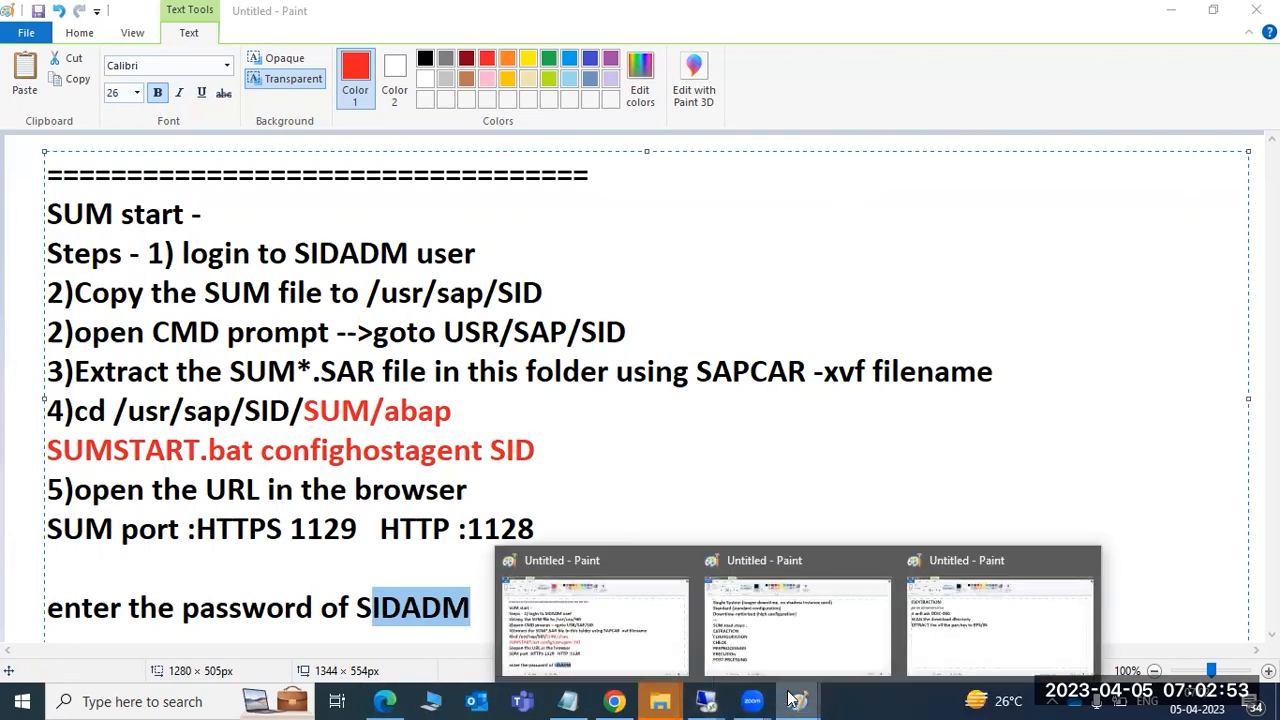
click(770, 645)
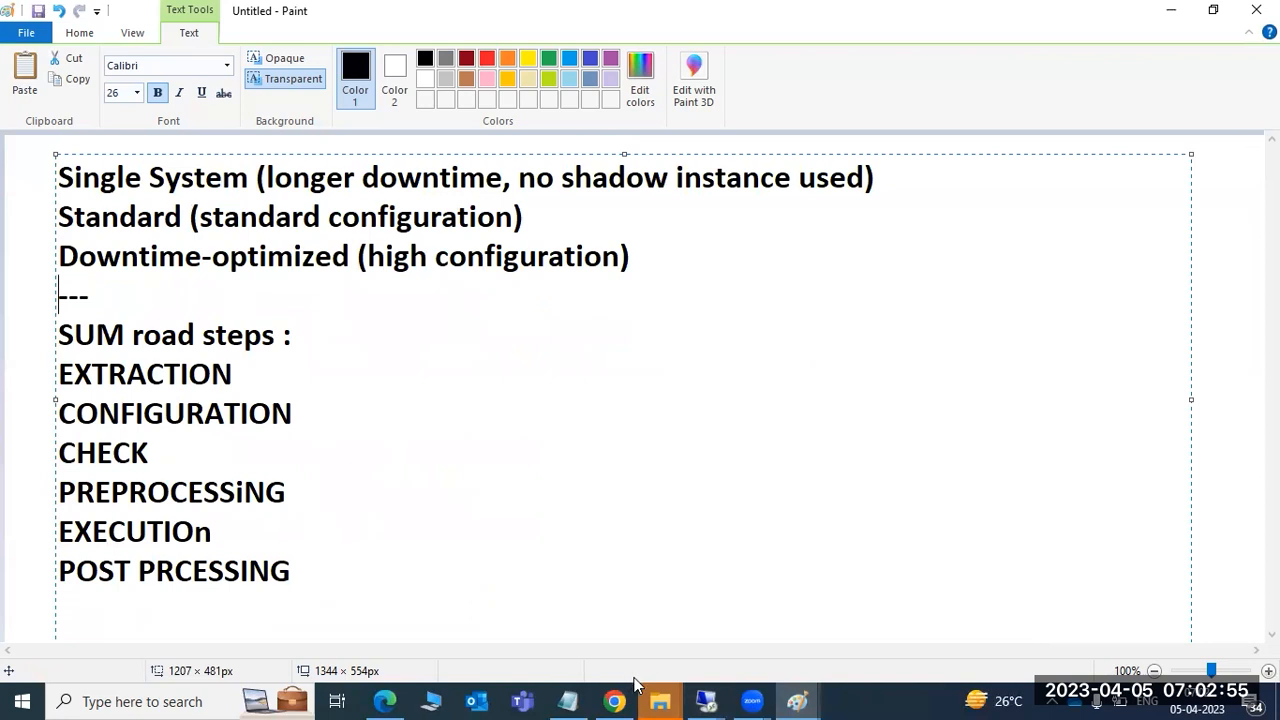
mouse_move(800, 700)
click(948, 640)
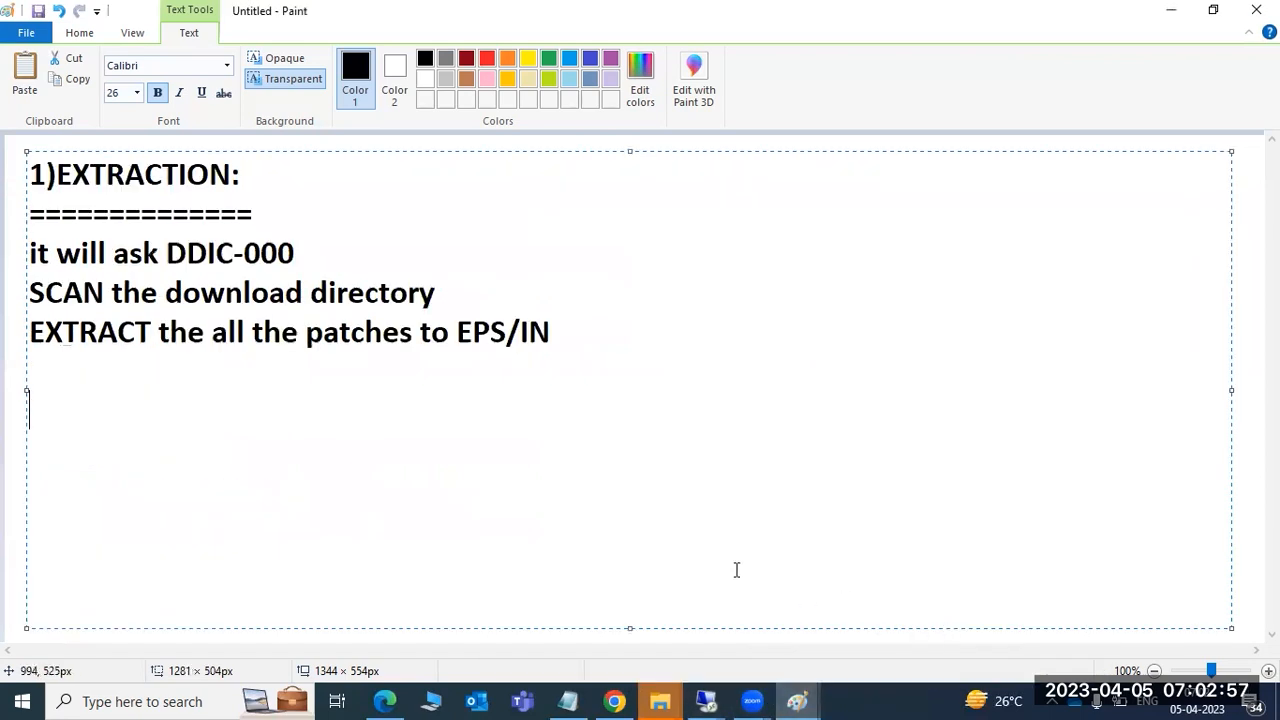
click(802, 640)
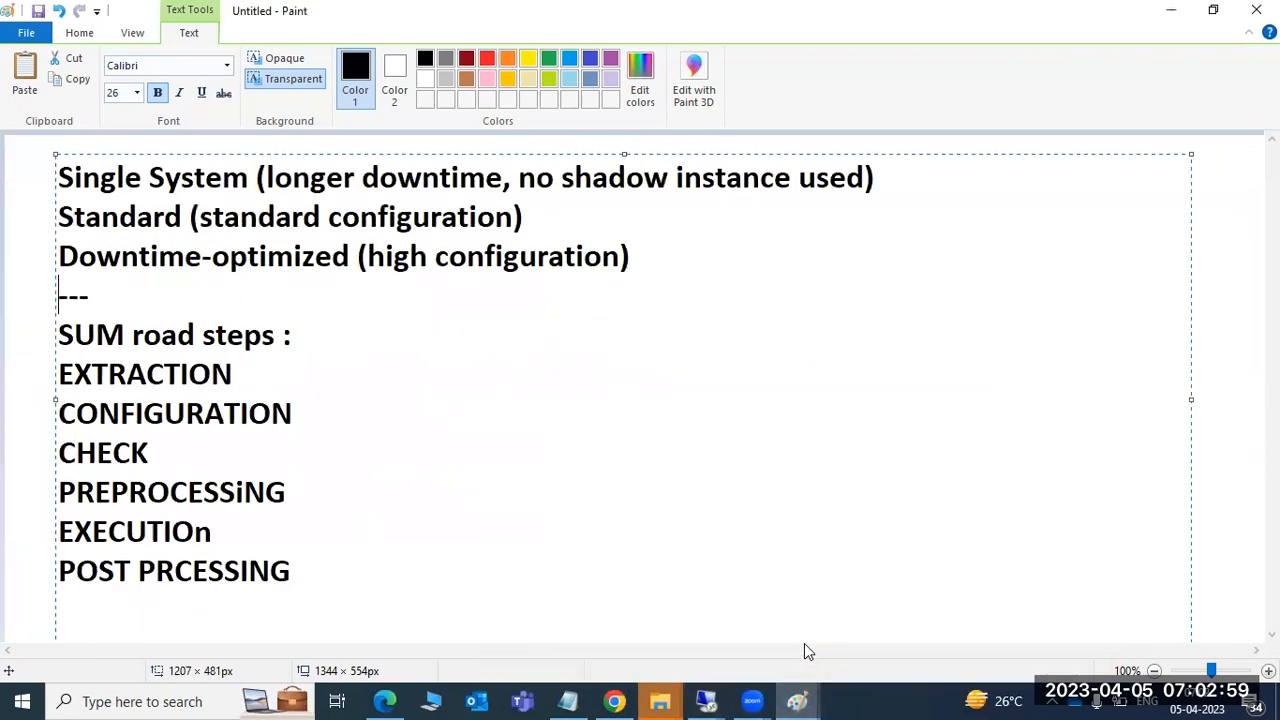
mouse_move(300, 572)
mouse_down()
mouse_move(189, 529)
mouse_move(65, 418)
mouse_move(60, 378)
mouse_up()
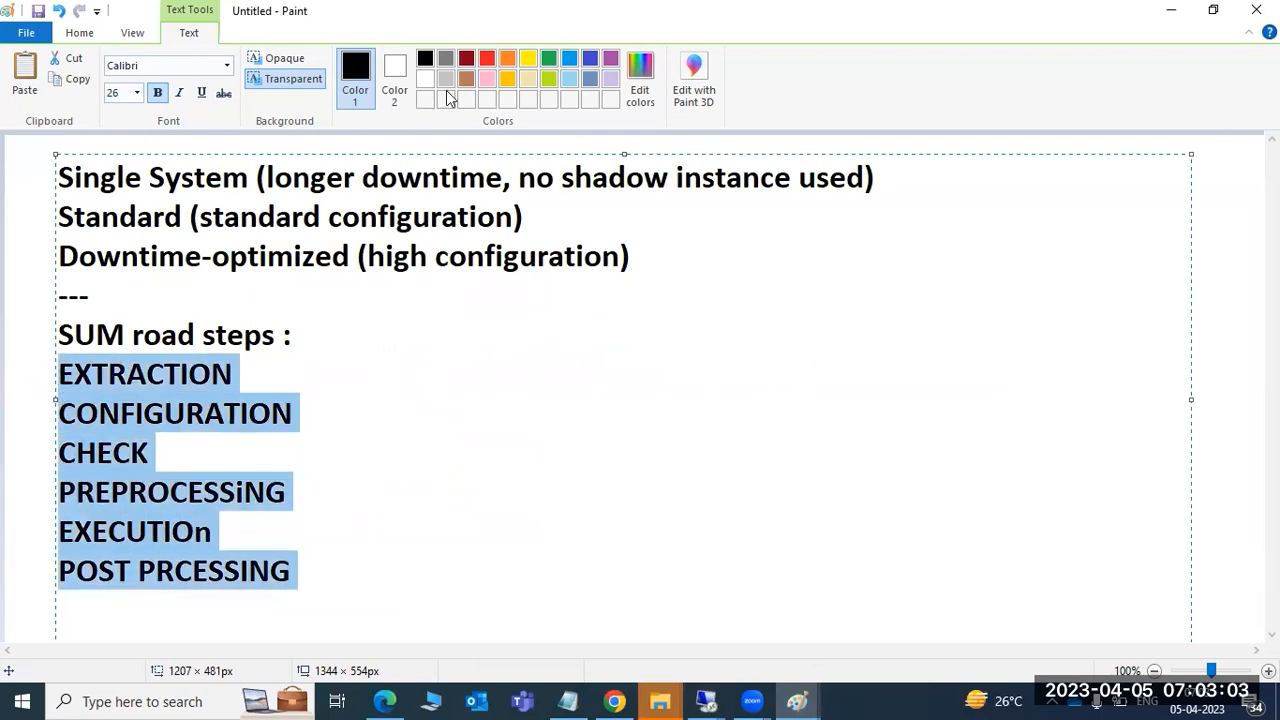
click(487, 58)
- Colour the Single System, Standard and Downtime-optimized lines dark red and look over both coloured lists
drag(634, 268, 58, 170)
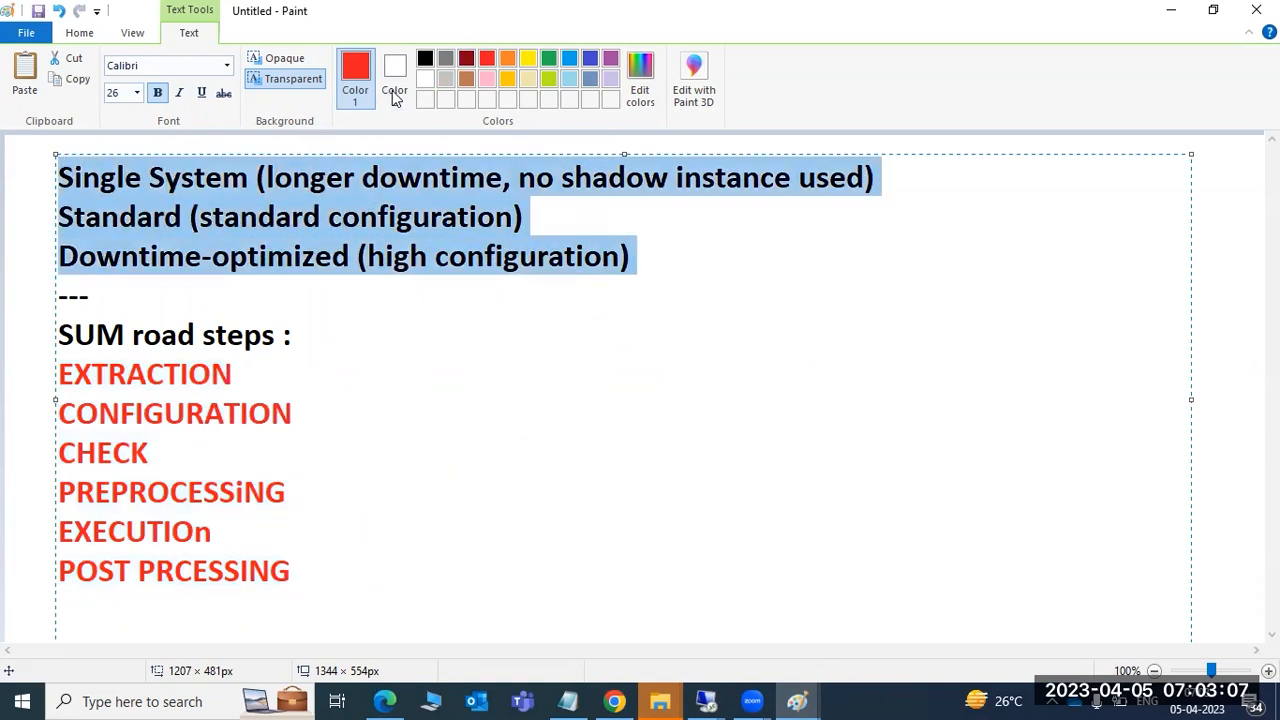
click(533, 343)
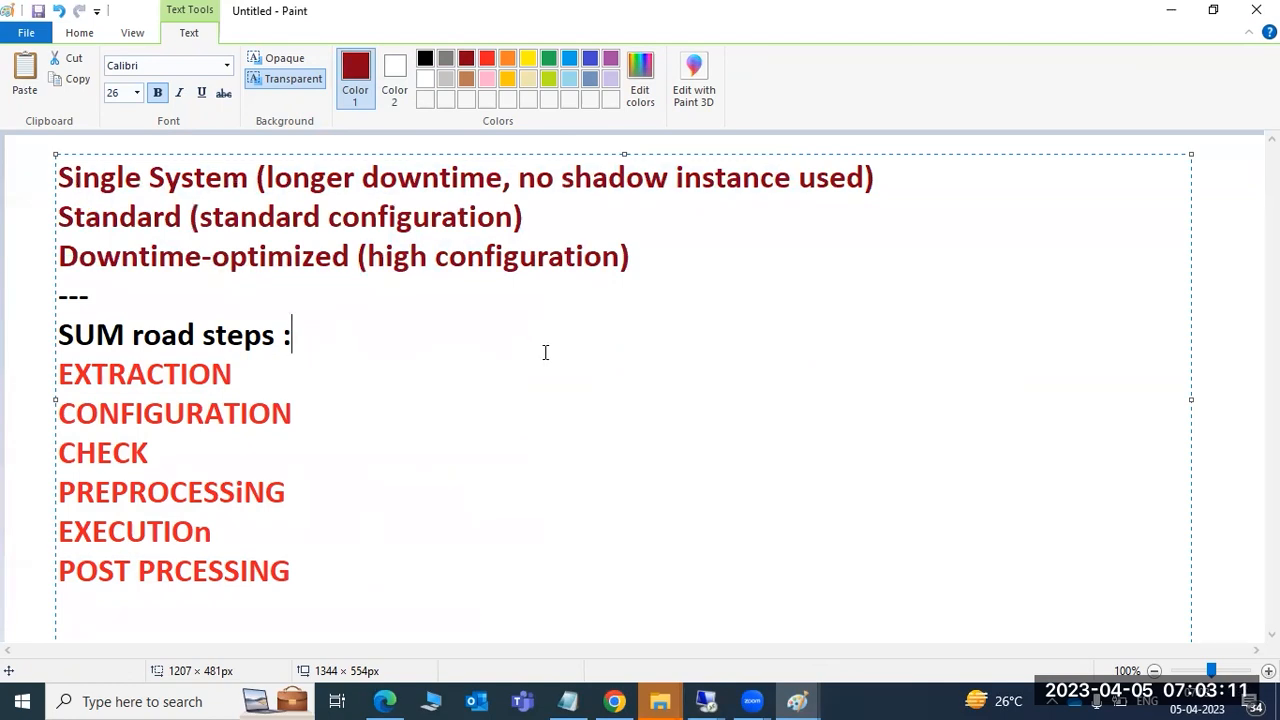
drag(58, 178, 567, 284)
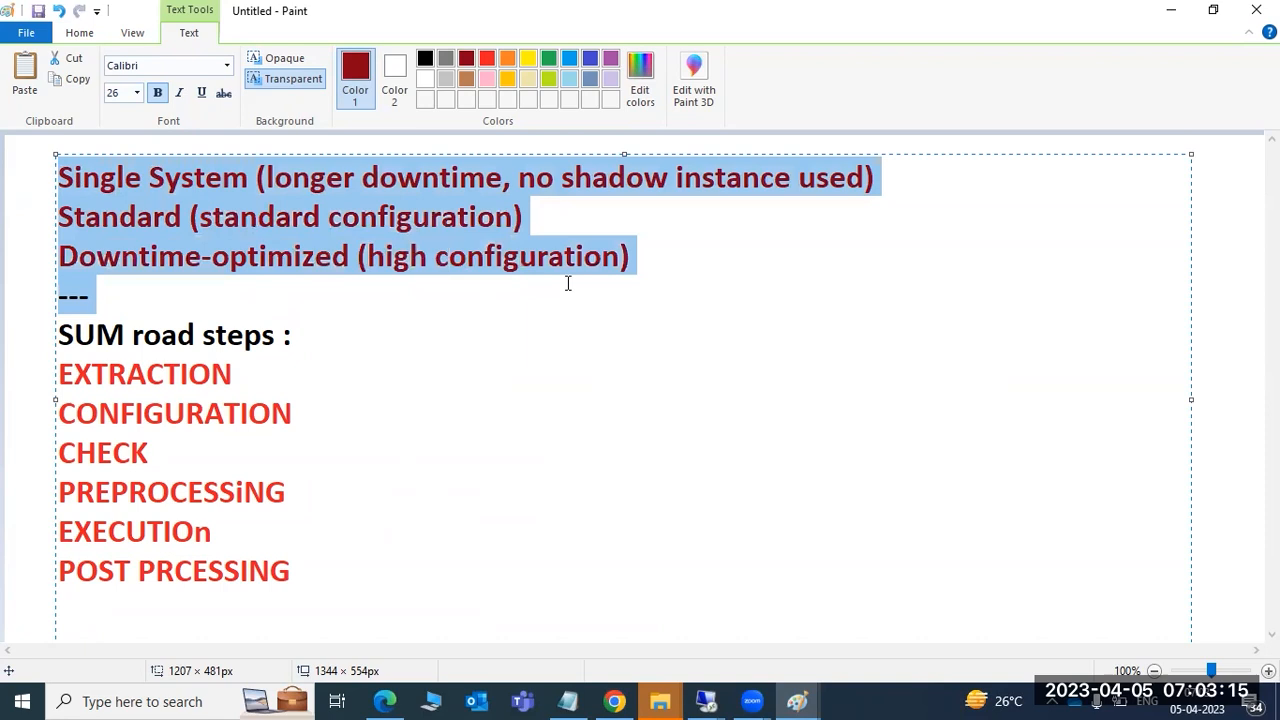
drag(70, 374, 325, 588)
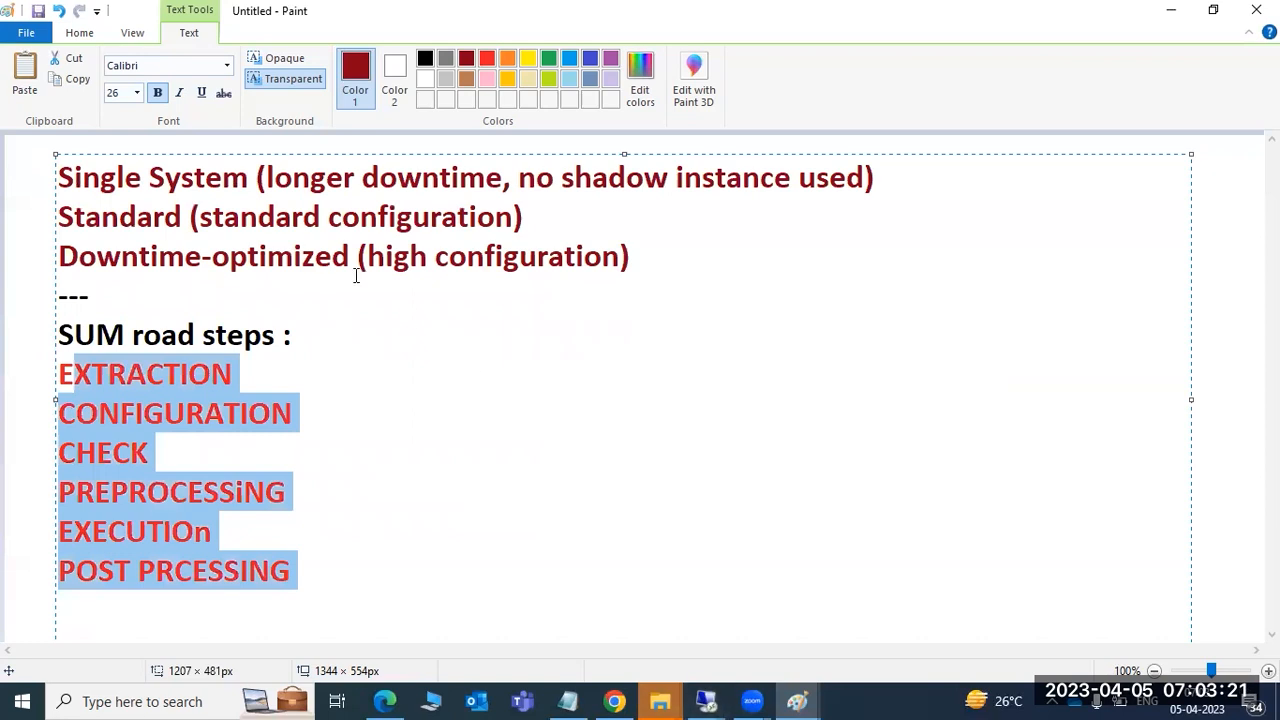
click(322, 258)
- Return to Software Update Manager, refresh the Extraction tasklist and highlight the current phase's name
click(706, 701)
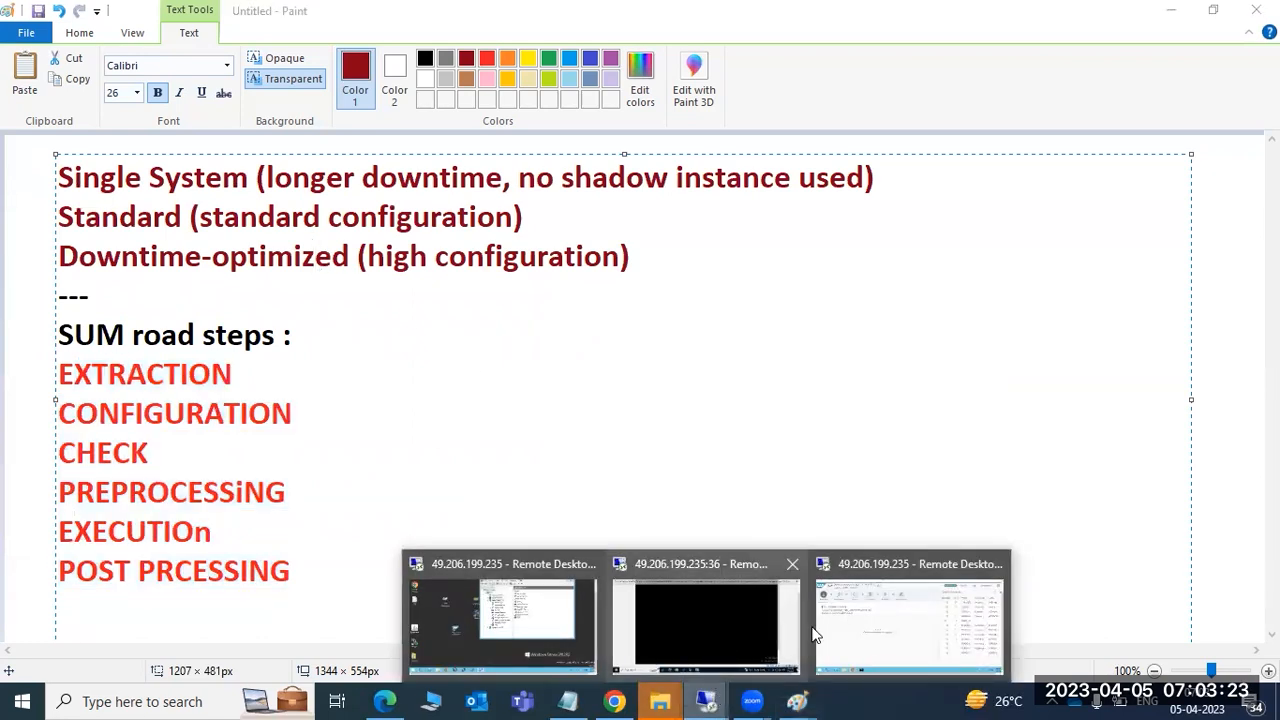
click(874, 620)
click(1222, 115)
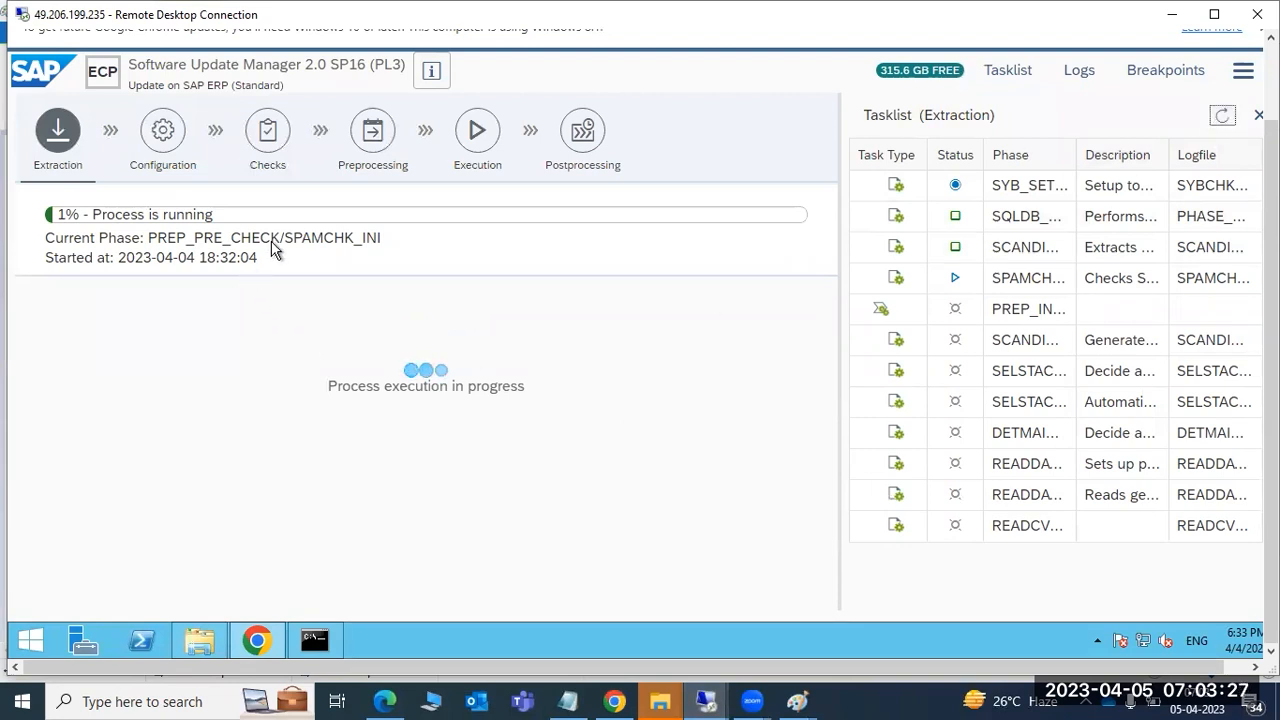
drag(284, 238, 391, 248)
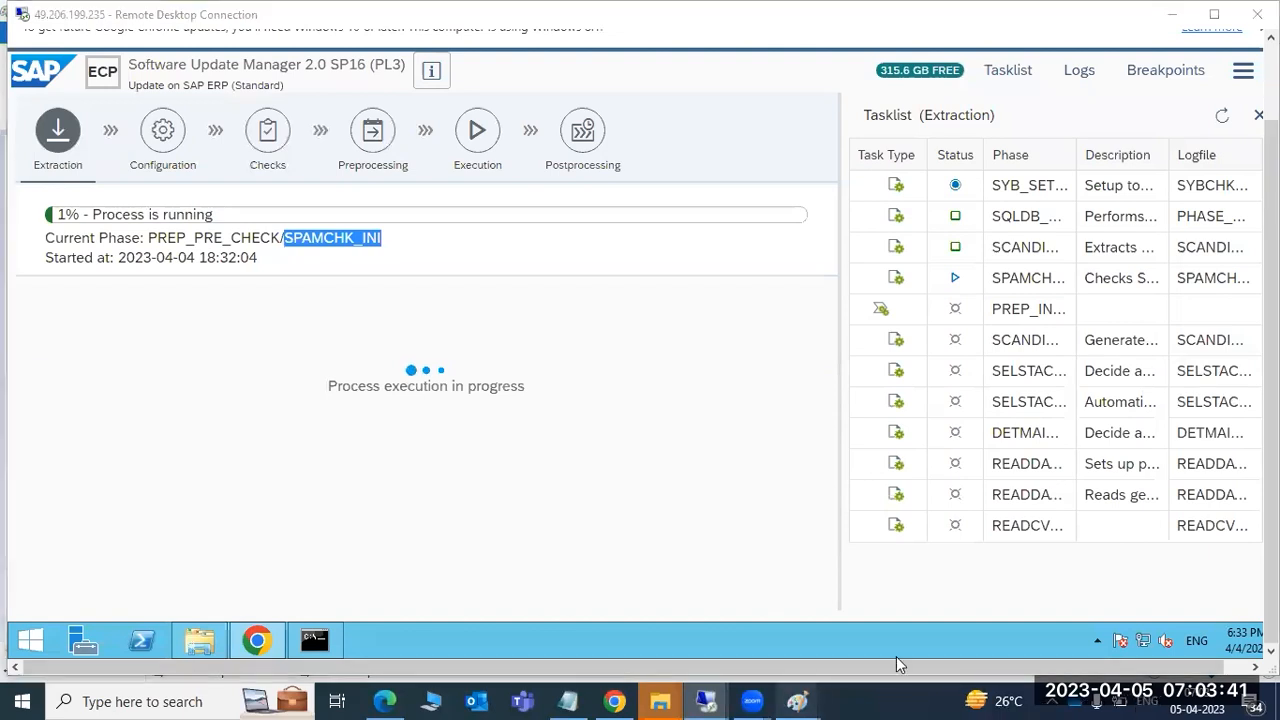
- Switch to the Paint extraction notes and add the lines "SPAM check" and "DB check PRE"
click(797, 701)
text(SPAM check)
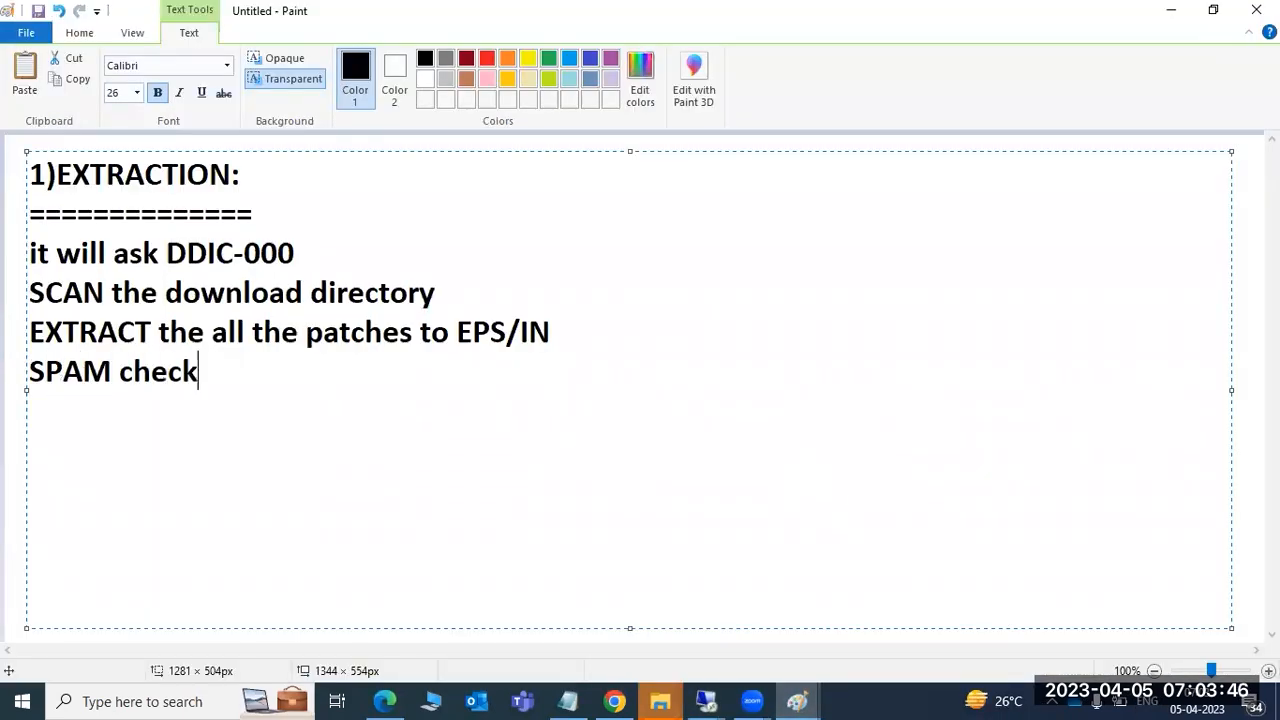
key(Return)
text(DB check PRE)
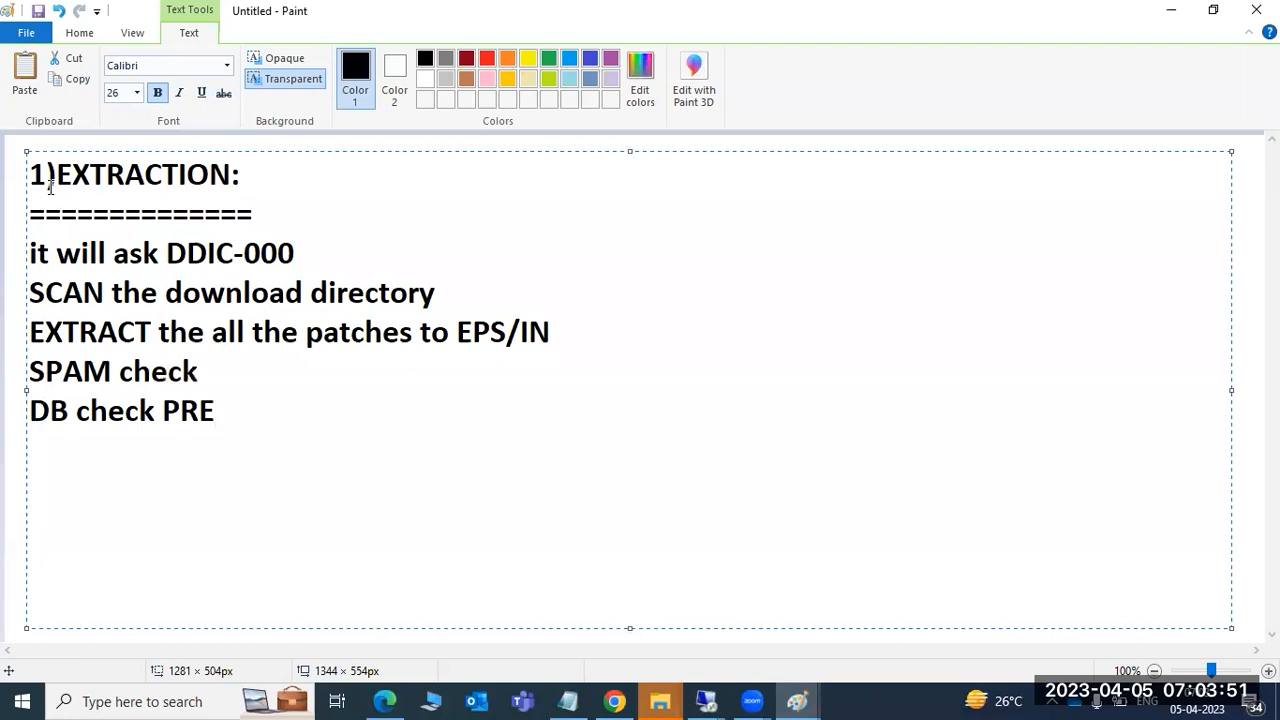
- Review the extraction notes by highlighting the EXTRACTION heading and the five lines listed under it
drag(29, 182, 260, 191)
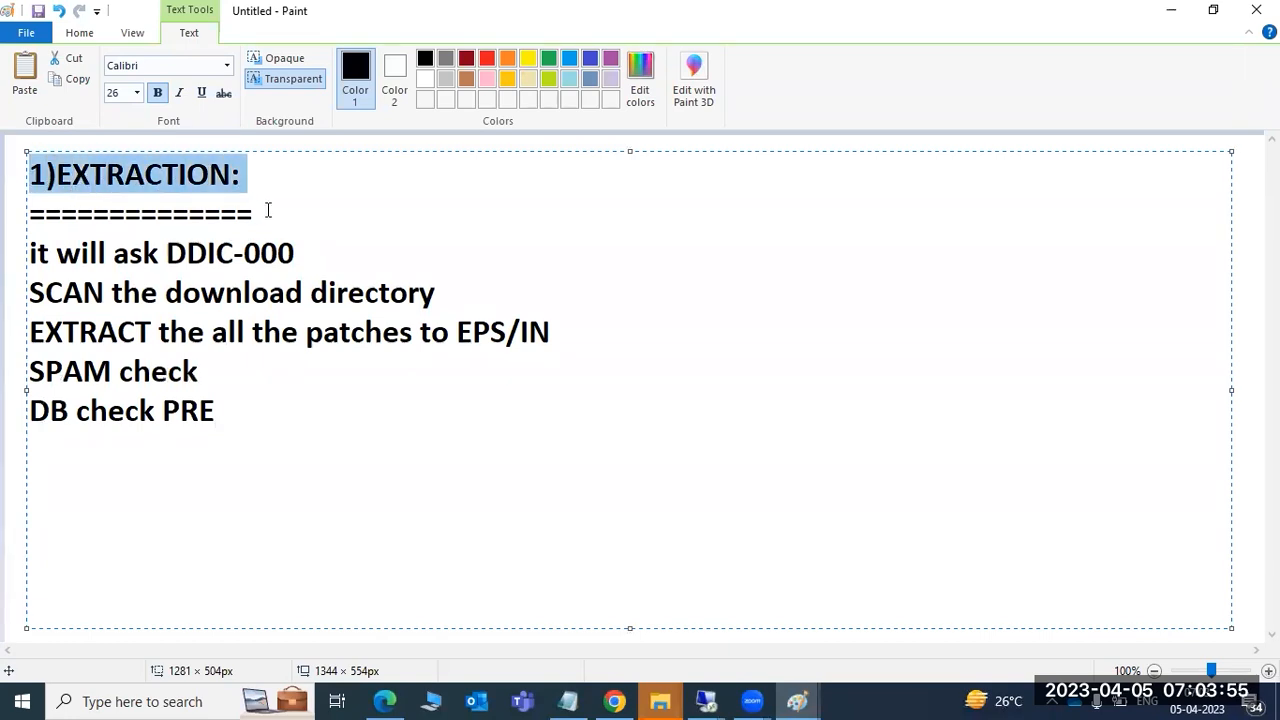
drag(103, 252, 557, 345)
drag(246, 420, 22, 250)
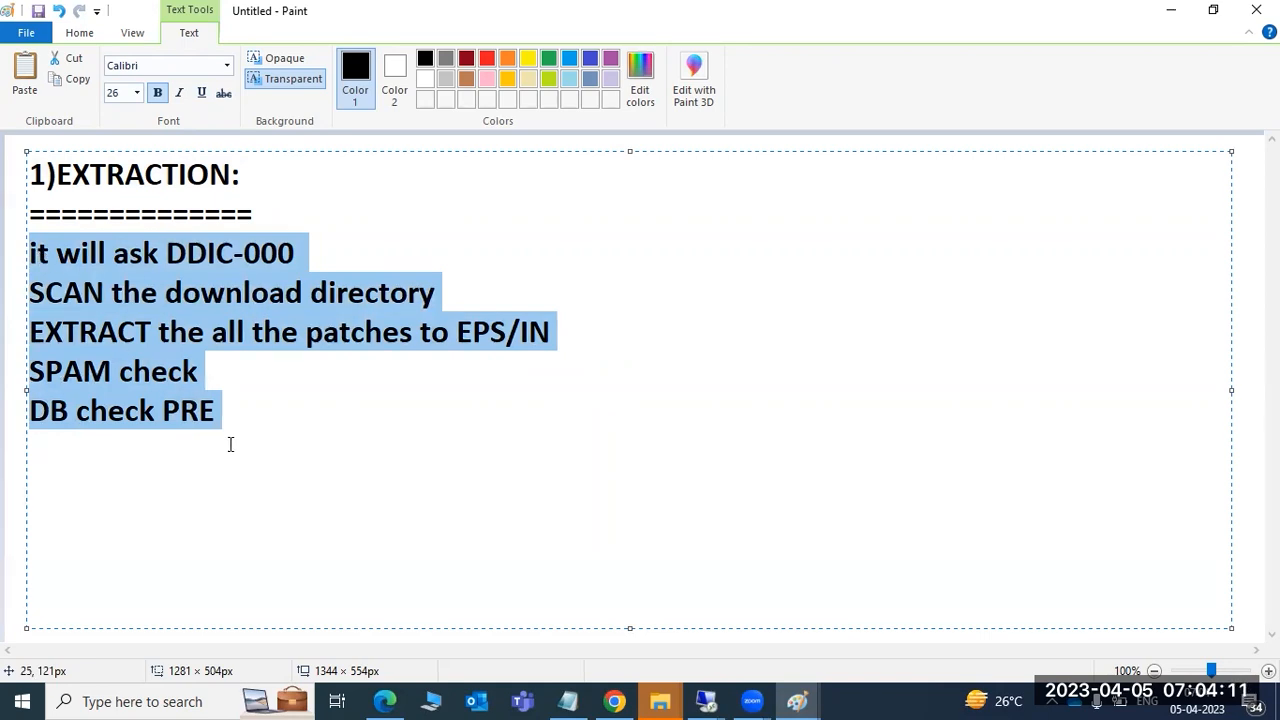
- Start a second numbered point "2)" below the "DB check PRE" line in the extraction notes, leaving one blank line
click(240, 380)
click(243, 402)
key(Return)
key(Return)
text(2))
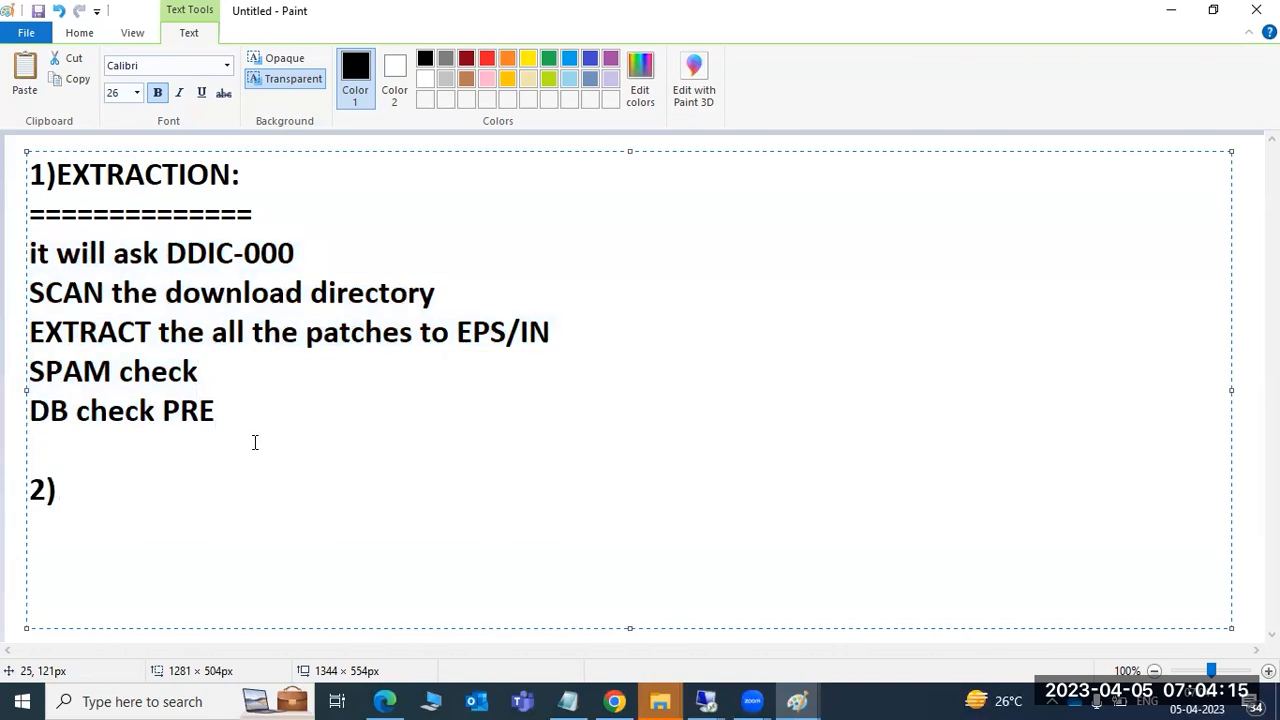
- View the SUM road steps note, then switch to Software Update Manager and refresh the Extraction tasklist
click(796, 701)
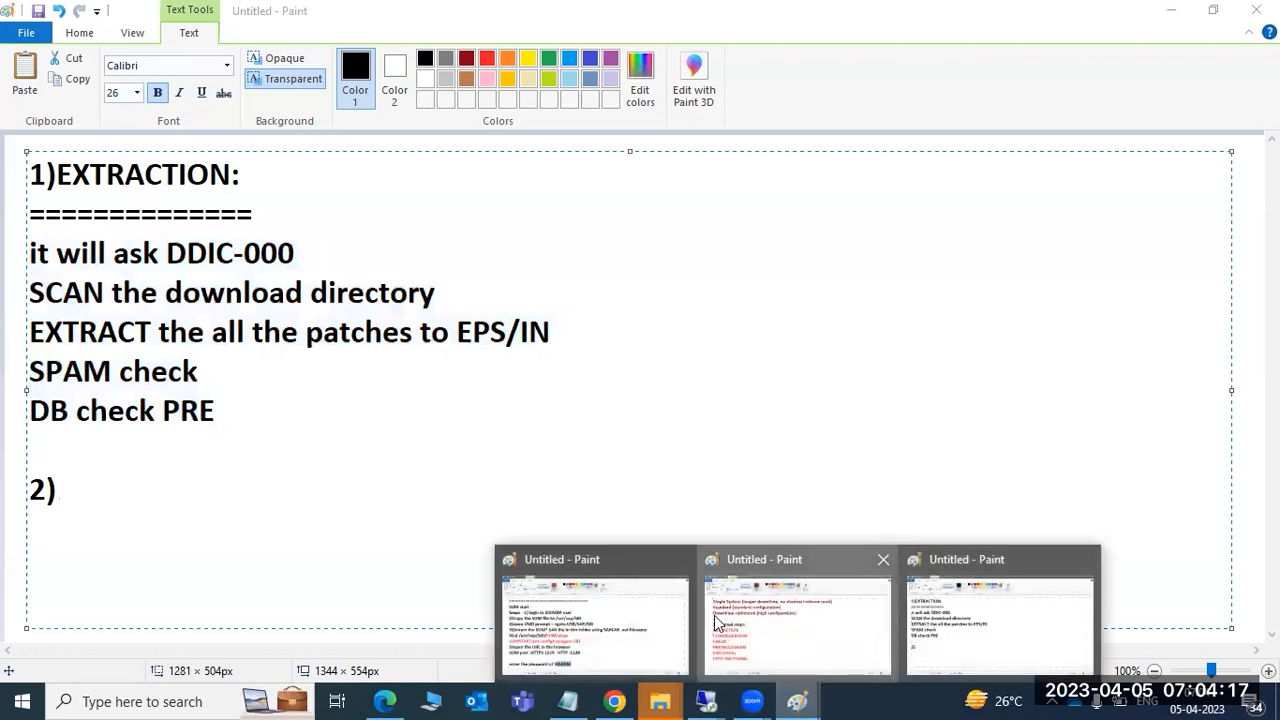
click(714, 622)
click(706, 701)
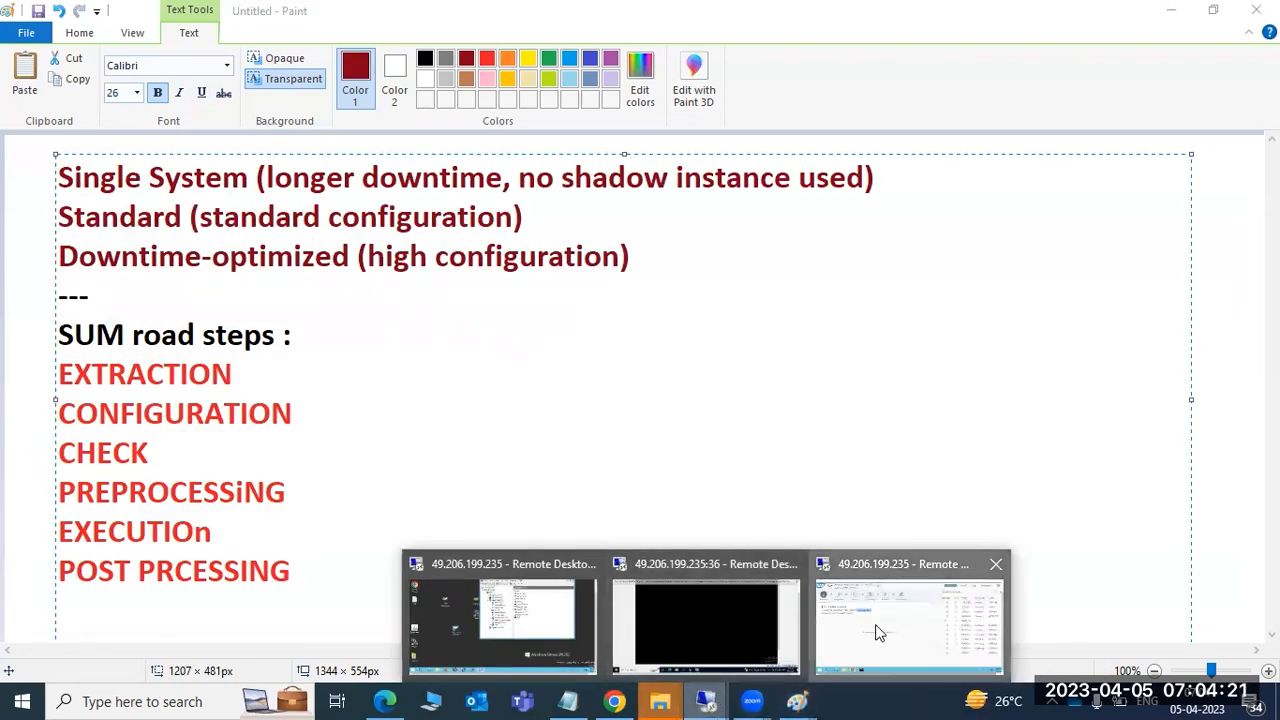
click(876, 632)
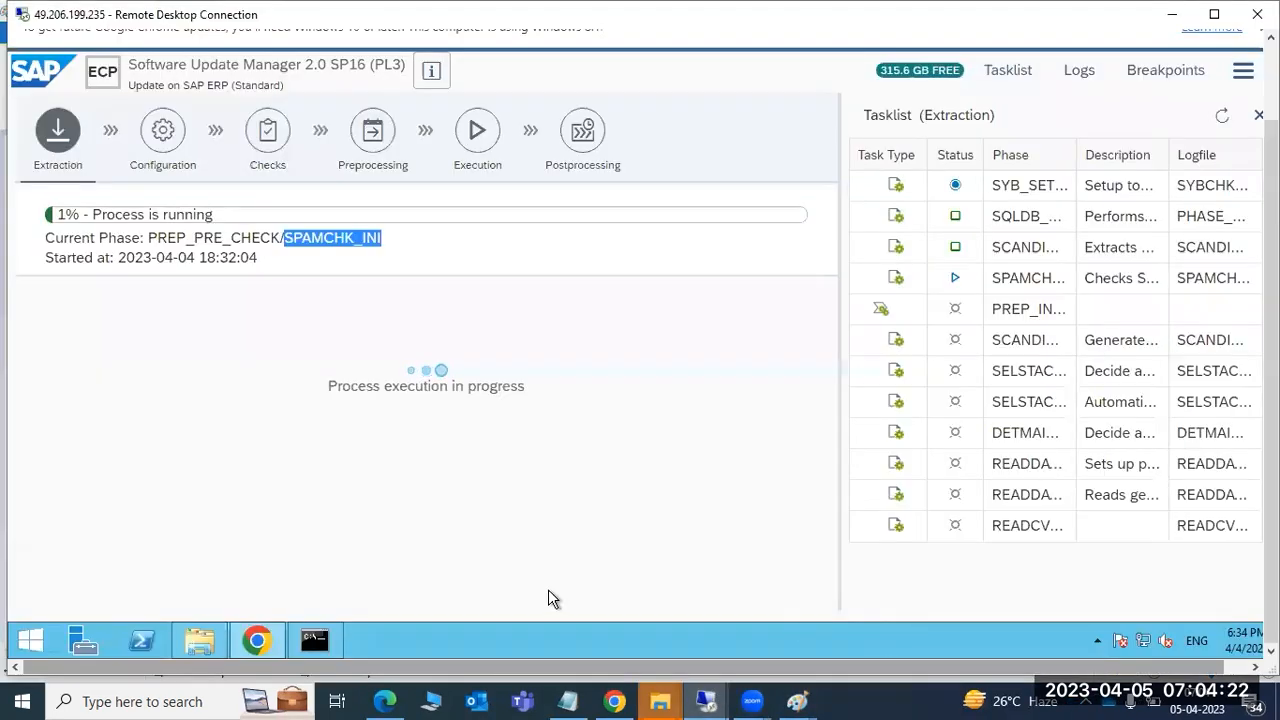
click(1223, 116)
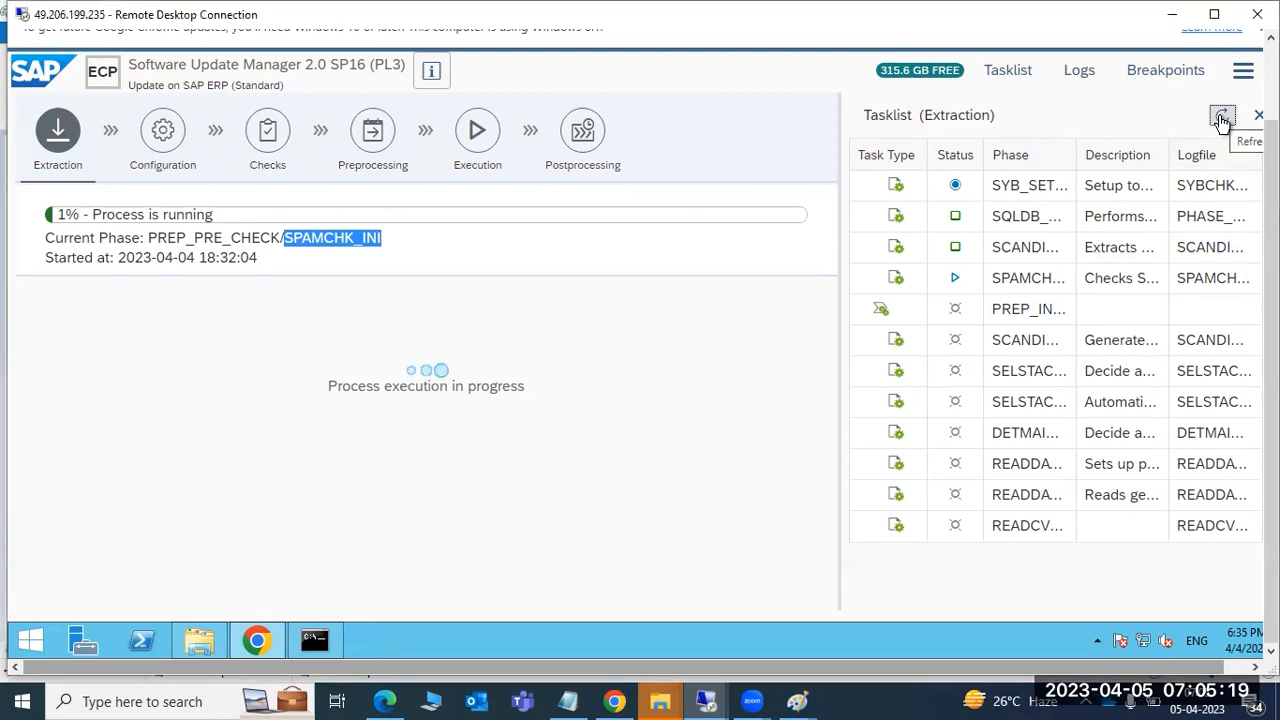
- Highlight the "Process execution in progress" message and the Software Update Manager version title
drag(373, 386, 525, 385)
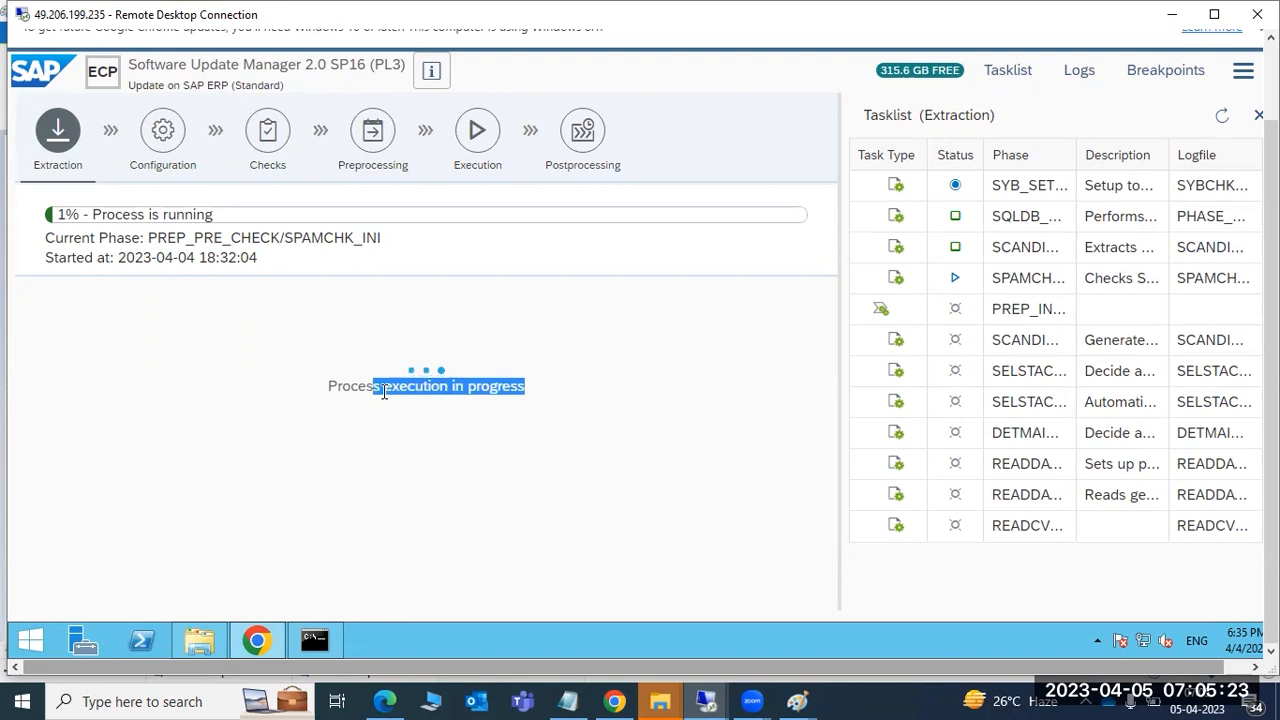
drag(350, 386, 496, 389)
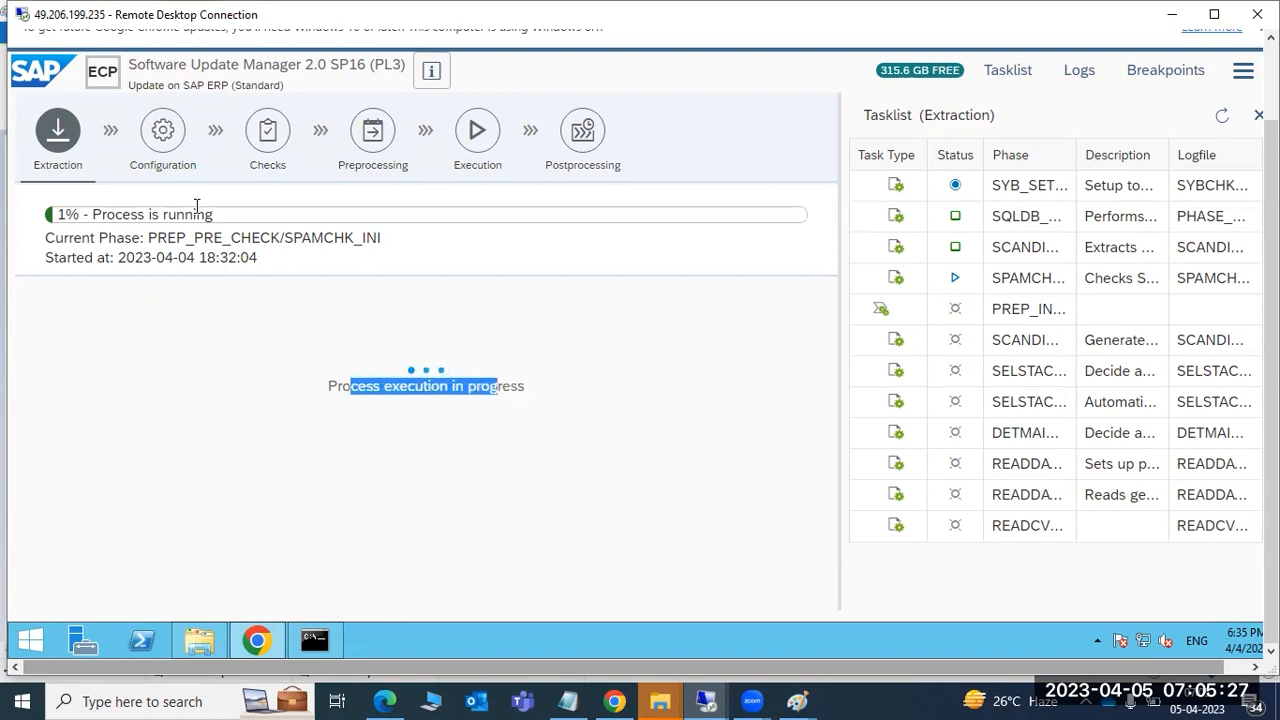
drag(91, 79, 182, 88)
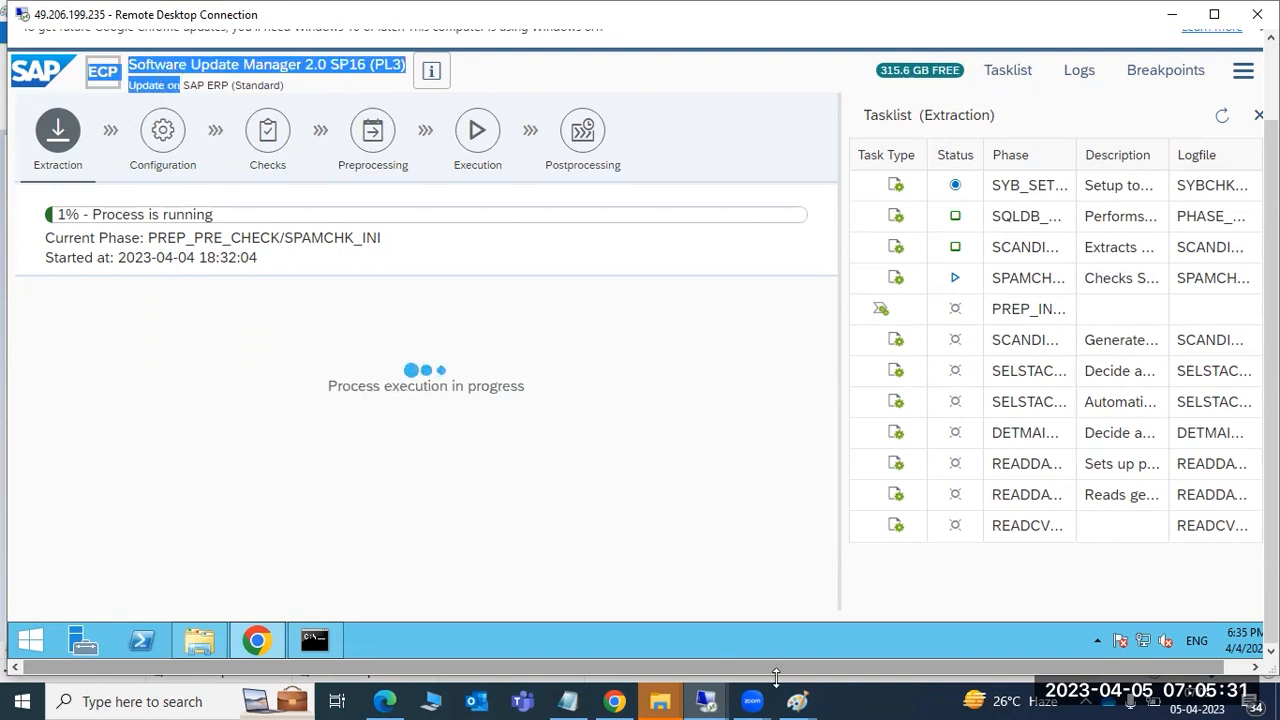
- Review the SUM start, road steps and extraction notes in Paint, and return to Software Update Manager to check the phase
mouse_move(797, 701)
click(648, 610)
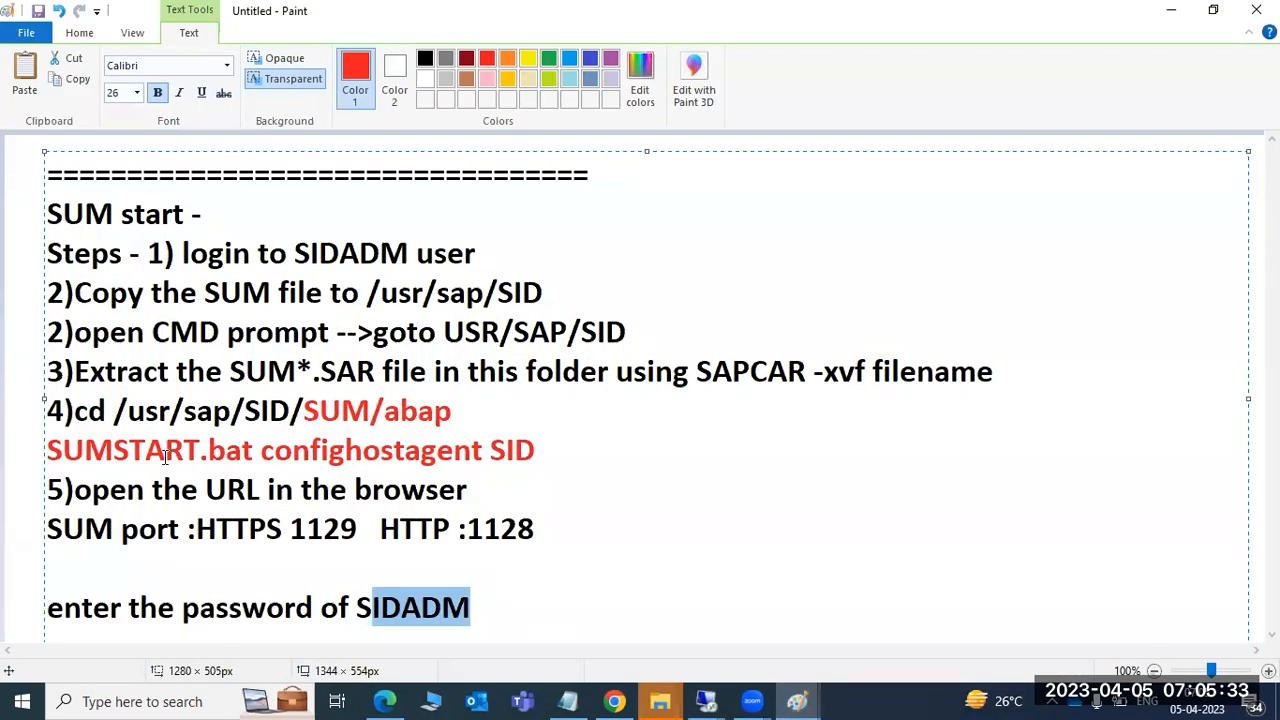
drag(113, 450, 130, 450)
click(128, 371)
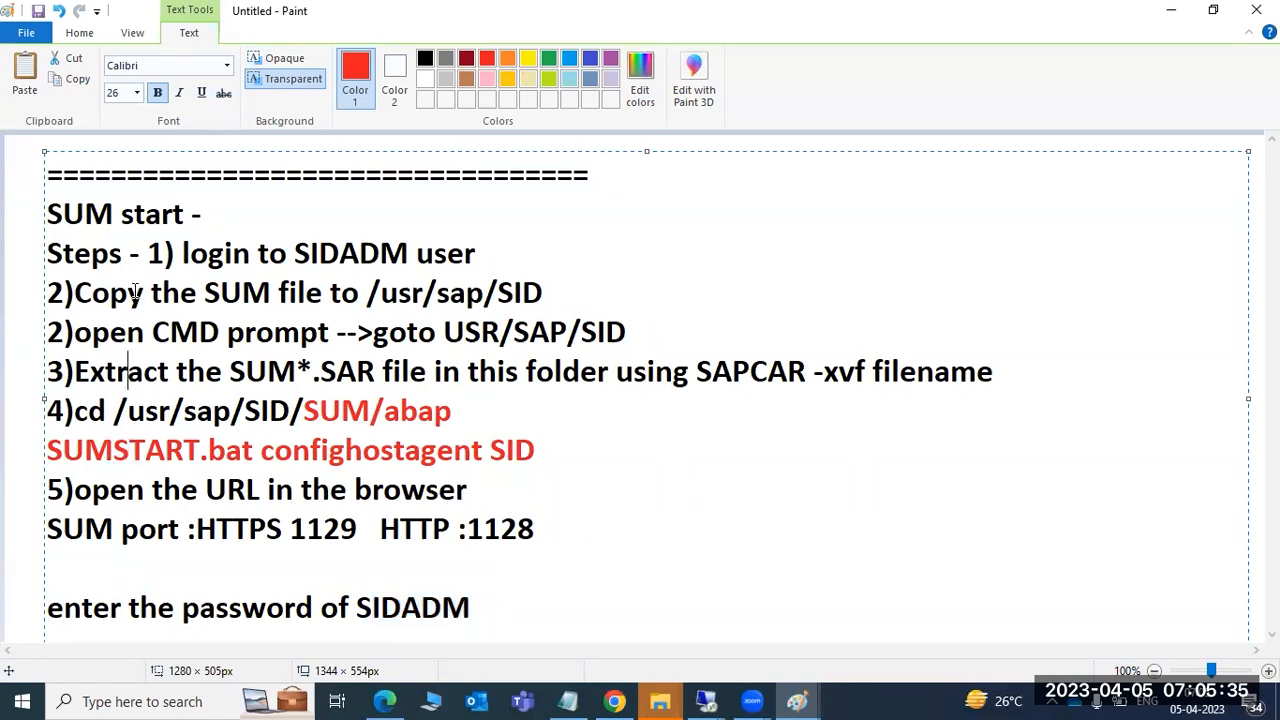
mouse_move(810, 699)
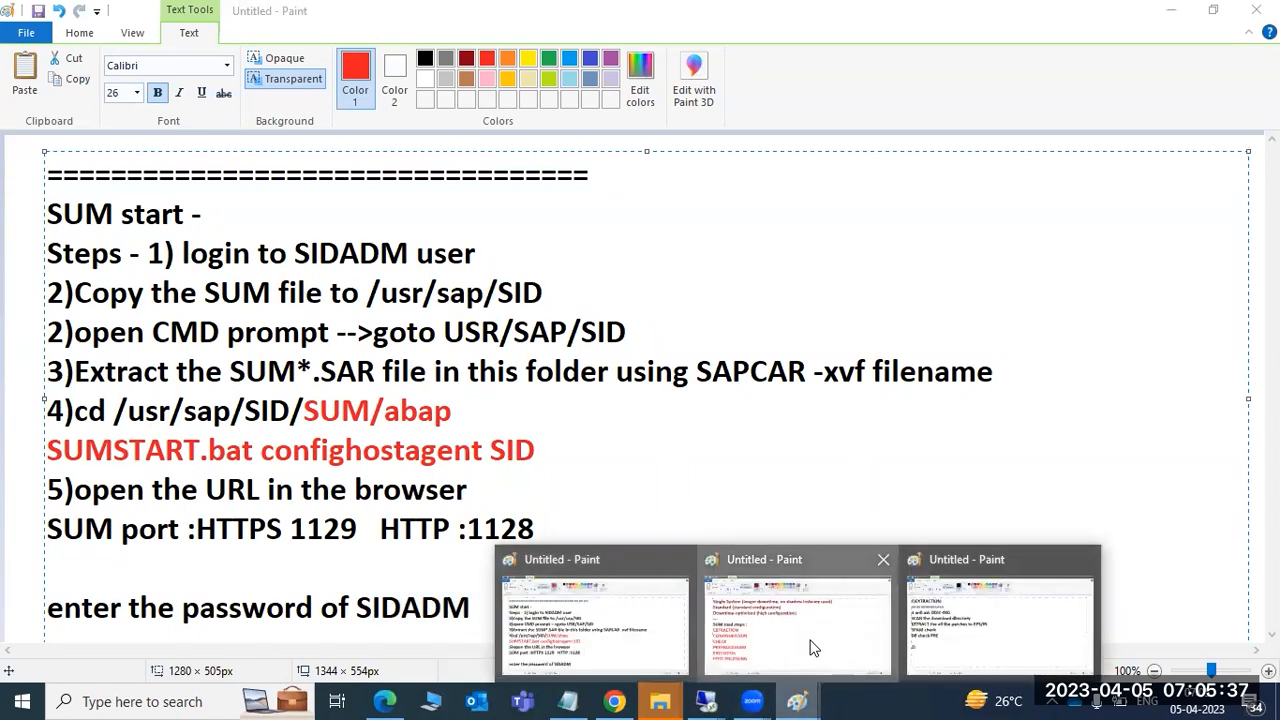
click(811, 650)
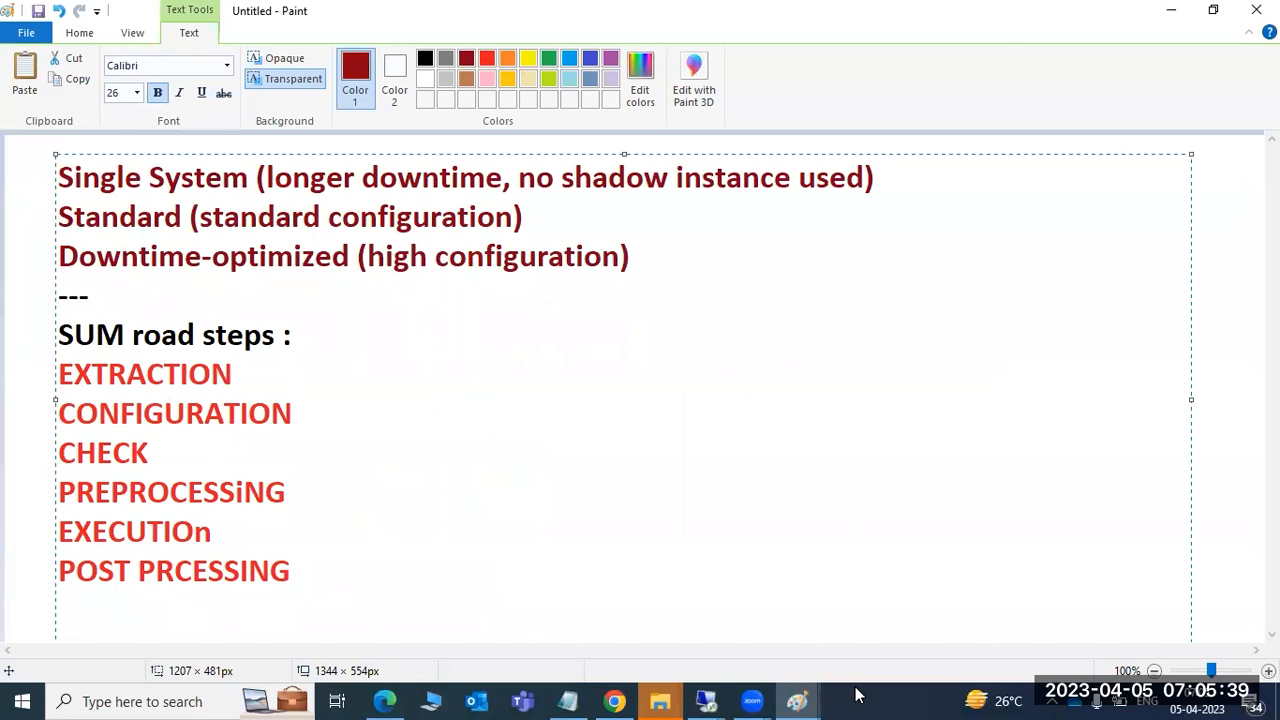
mouse_move(800, 700)
click(982, 632)
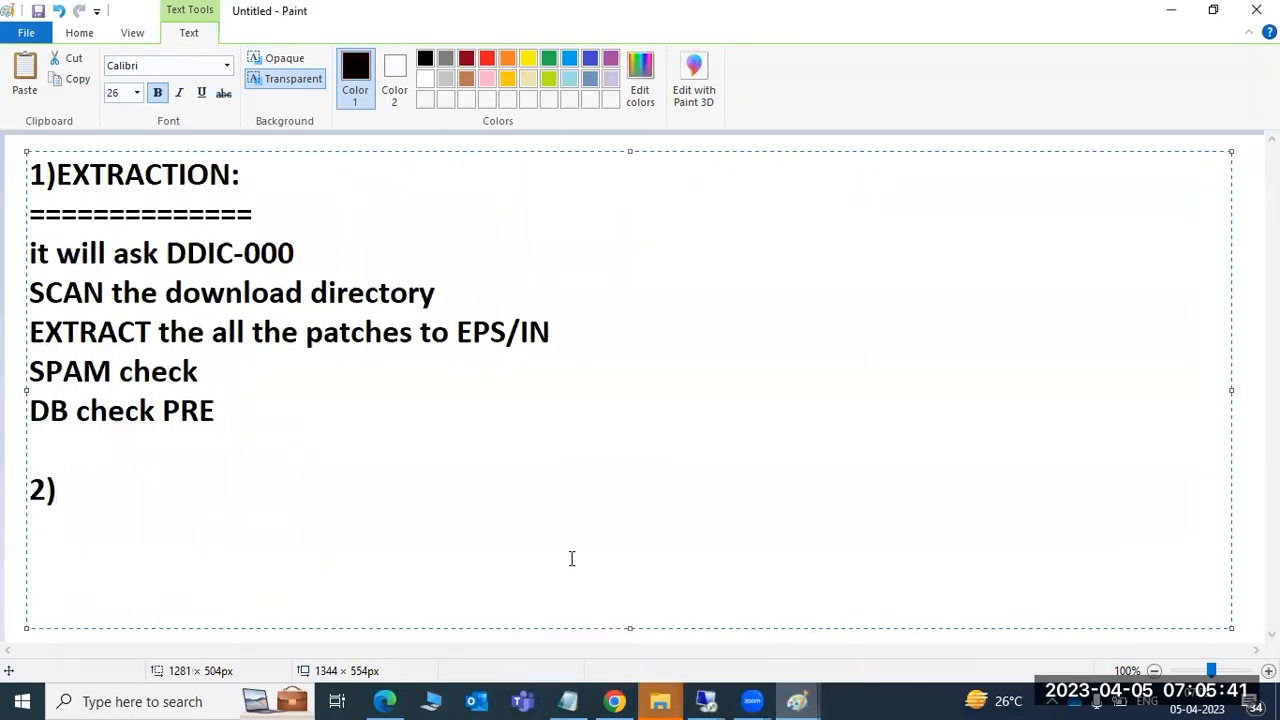
click(706, 700)
click(849, 598)
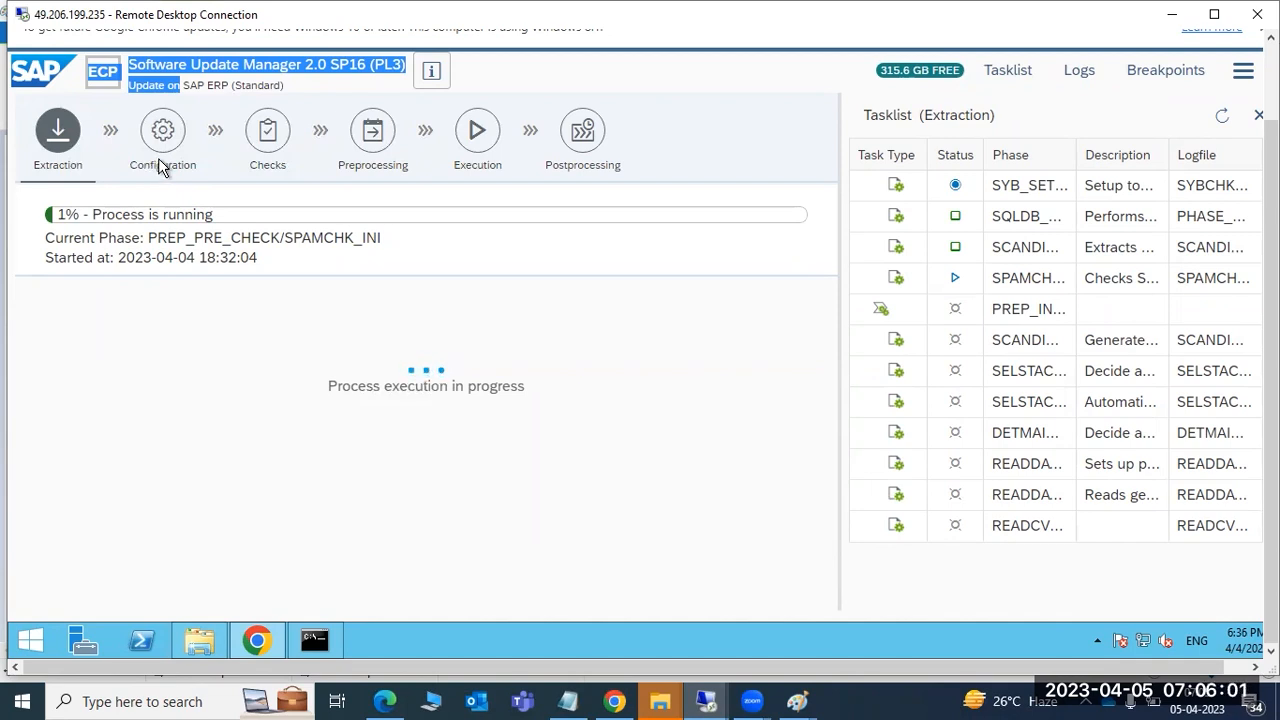
- Look through the SUM start and road steps notes again, ending on the extraction notes in Paint
click(797, 701)
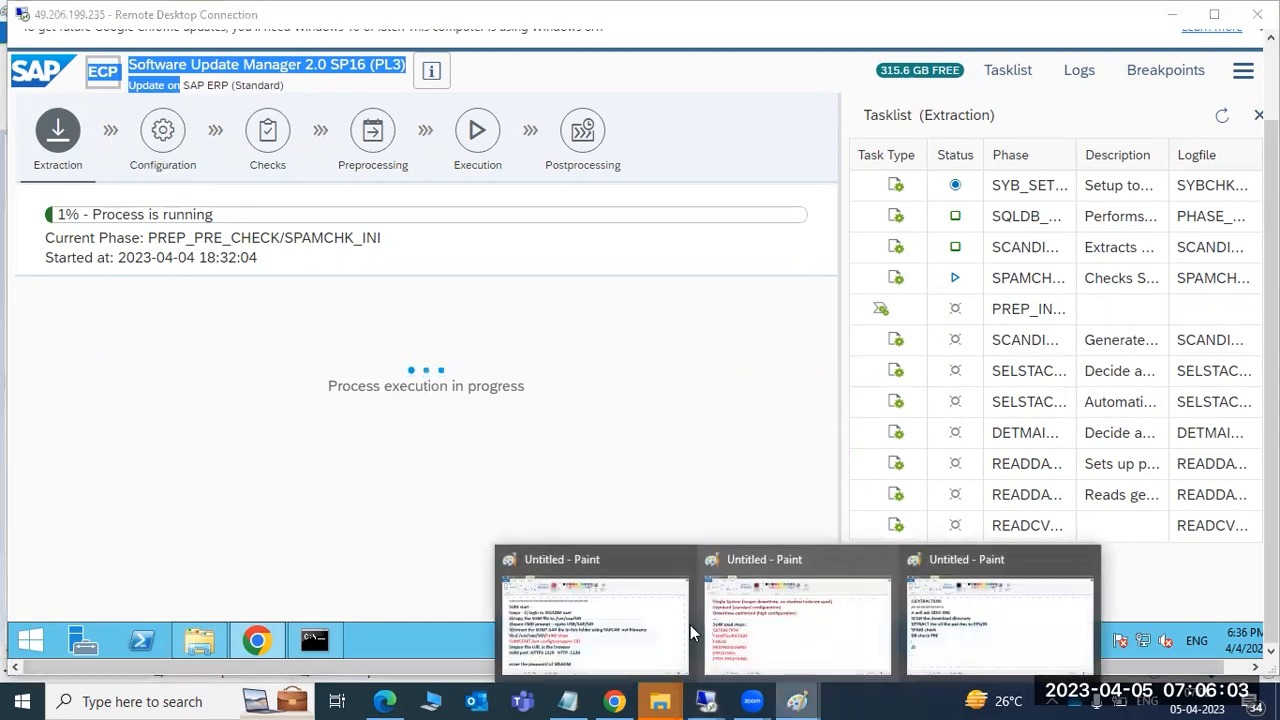
click(588, 622)
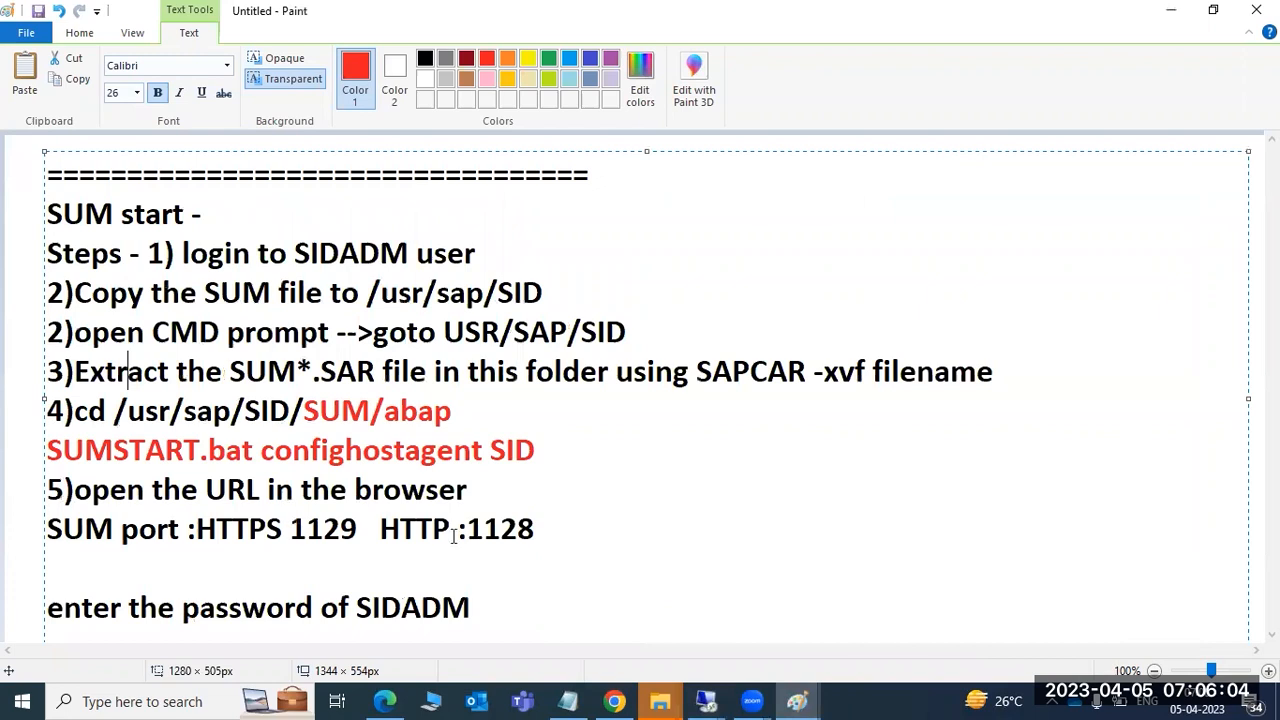
click(797, 701)
click(789, 630)
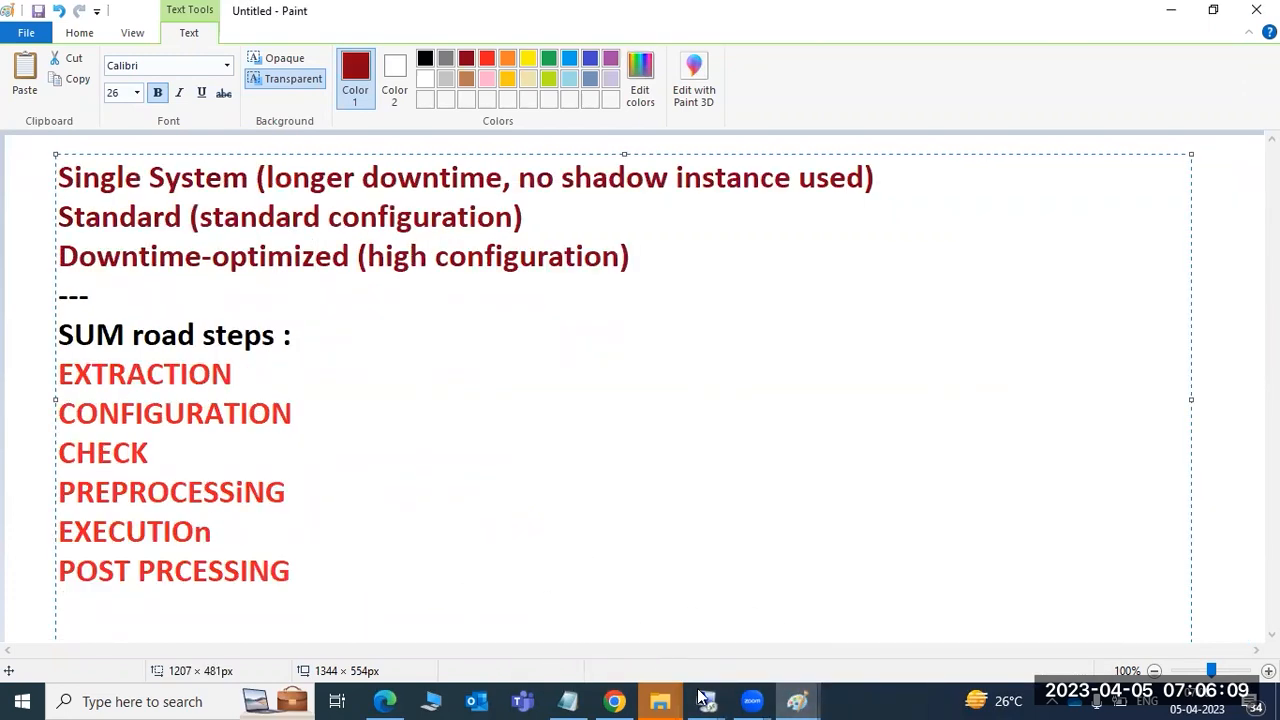
click(797, 701)
click(578, 620)
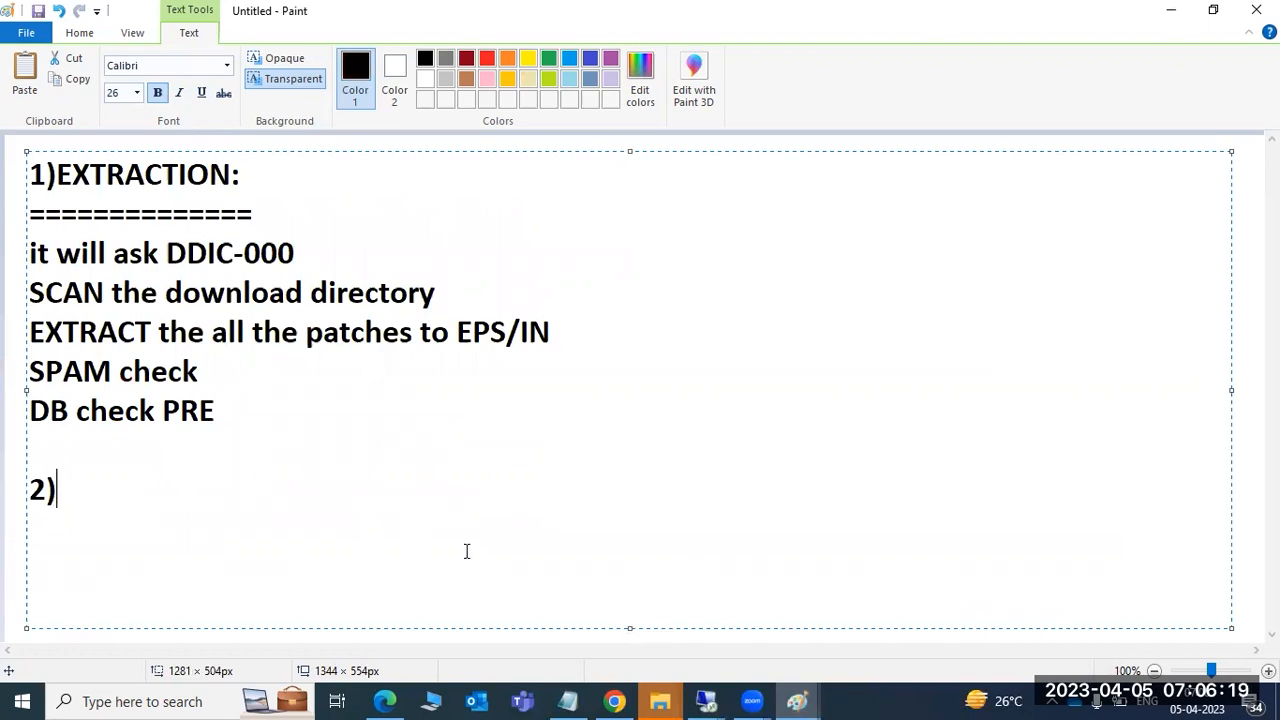
- Switch to Software Update Manager and examine the current phase, its output and the Extraction tasklist
mouse_move(706, 701)
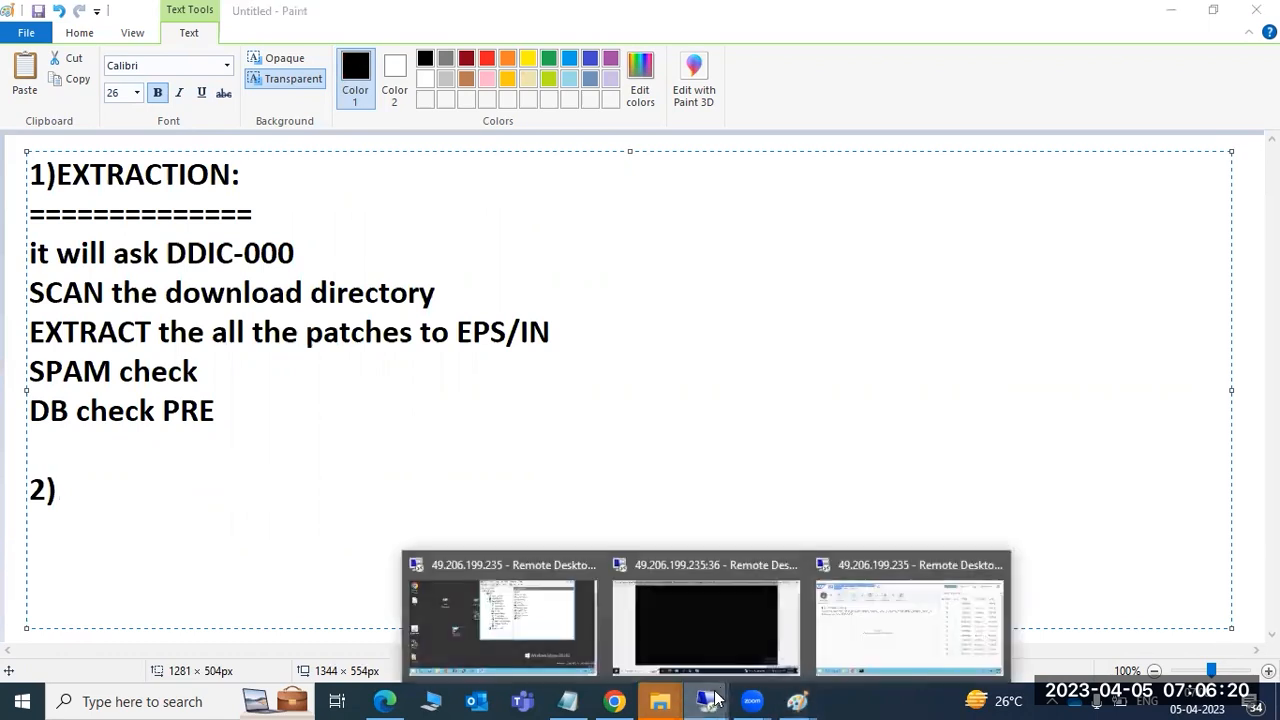
click(879, 606)
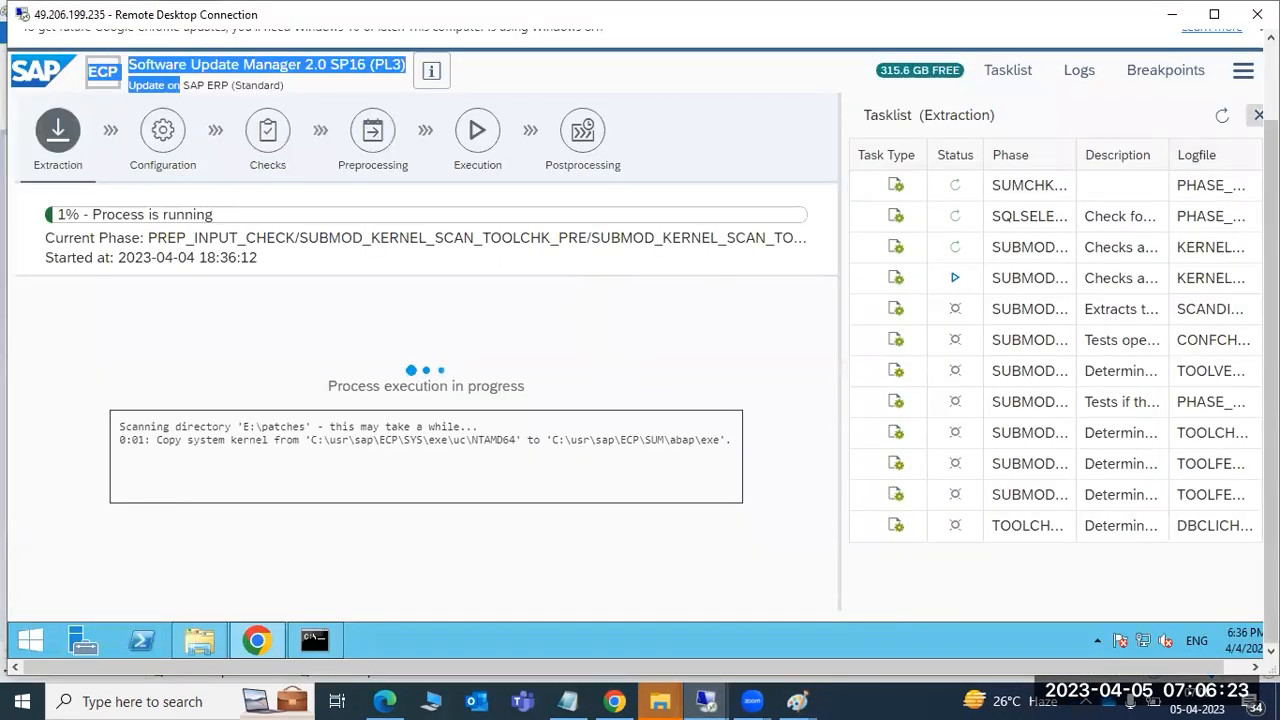
click(1271, 97)
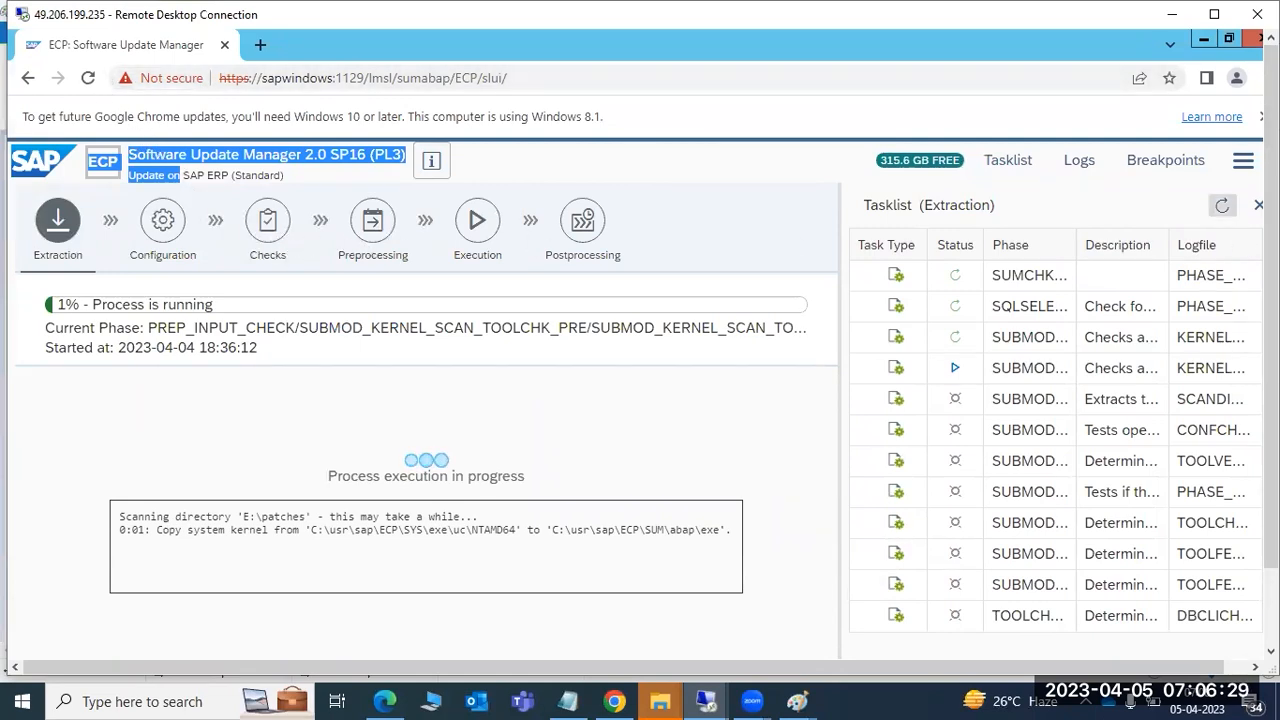
click(1271, 612)
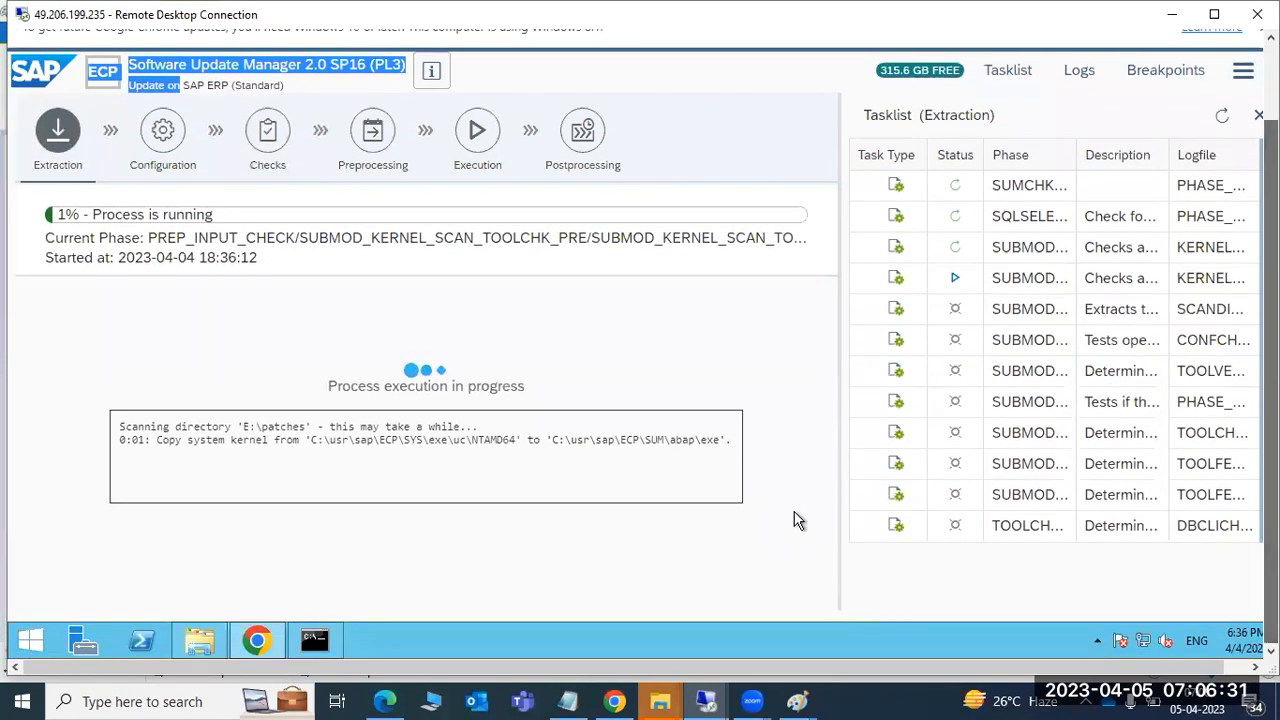
- Open the Command Prompt window on the remote server, maximize it and show its SUM Observer output
click(314, 640)
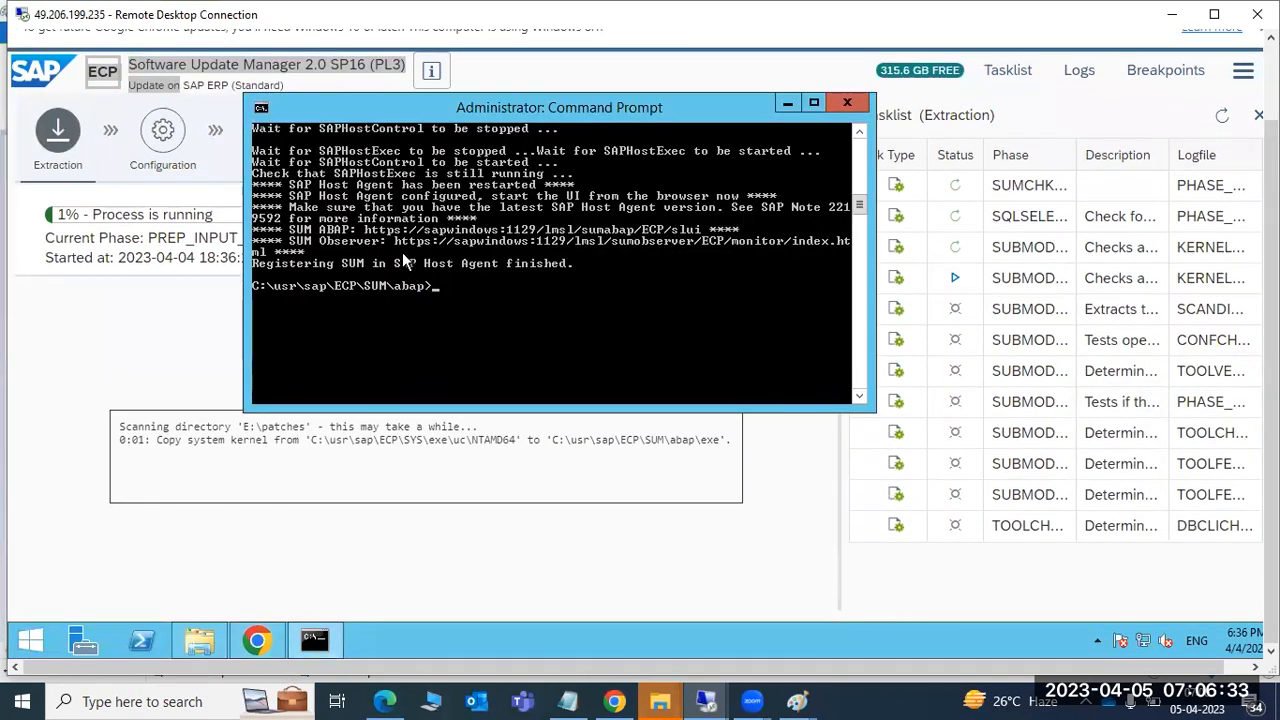
click(813, 103)
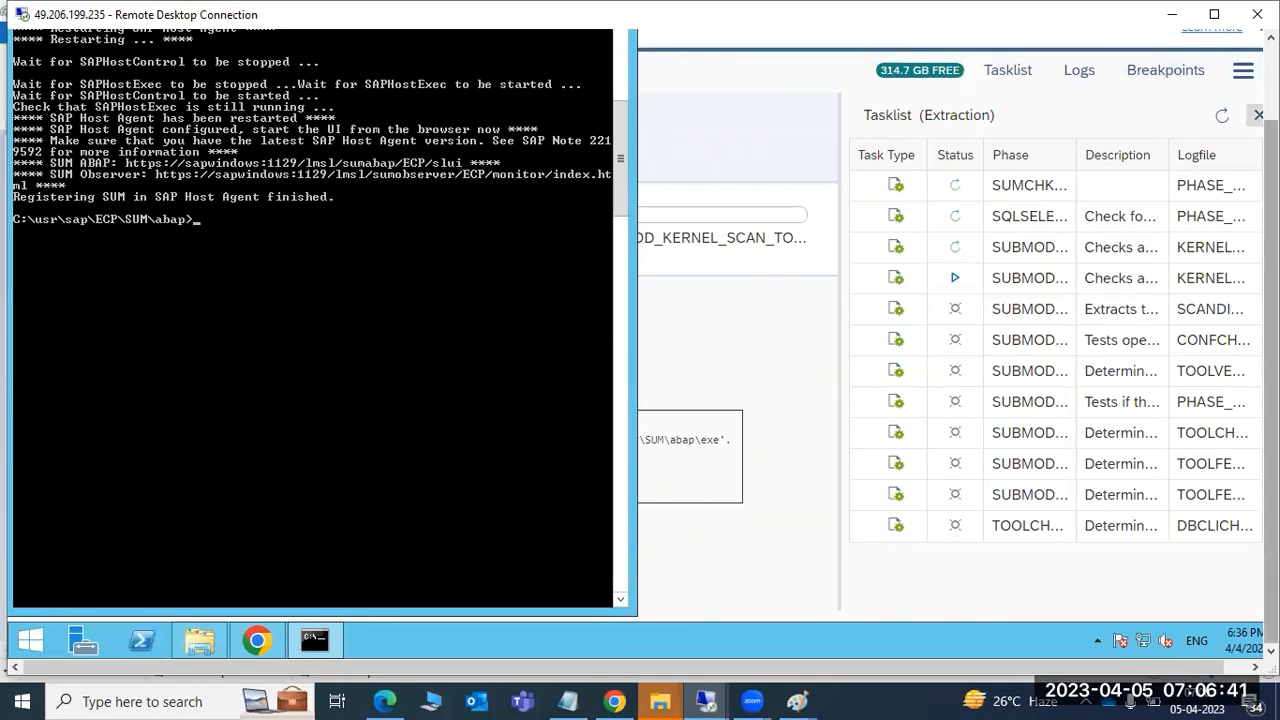
drag(1271, 160, 1271, 84)
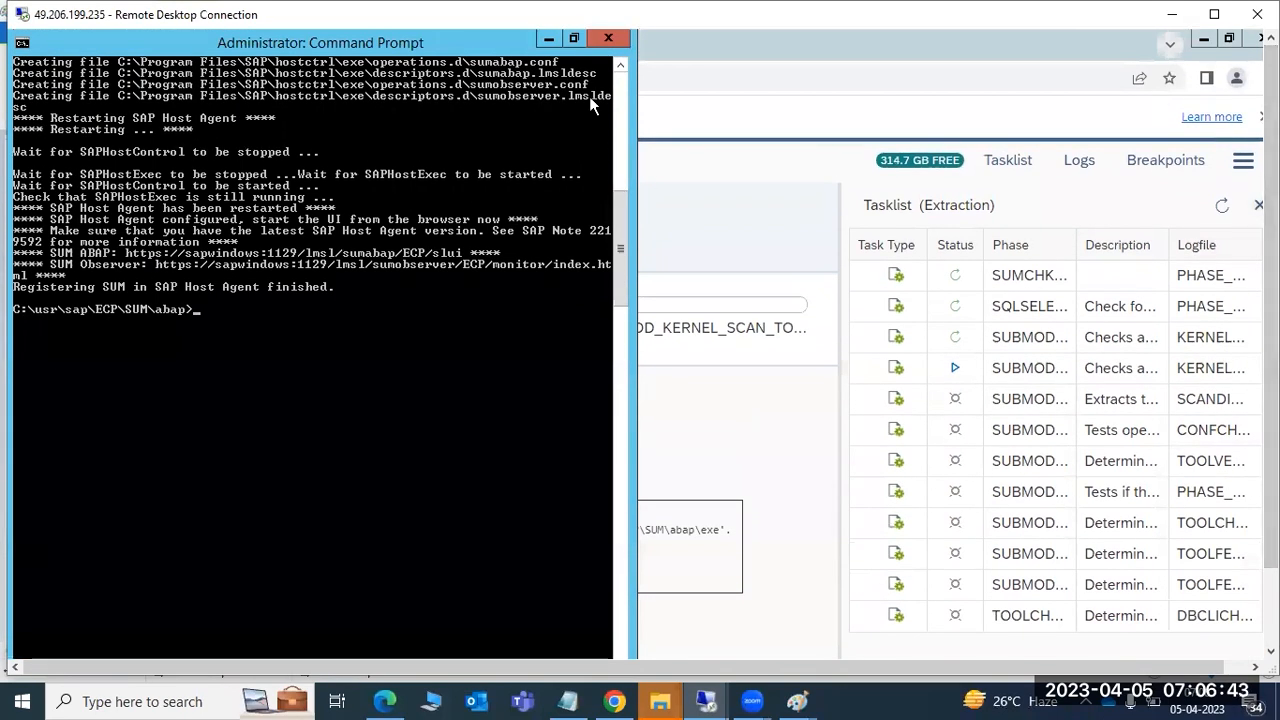
click(22, 43)
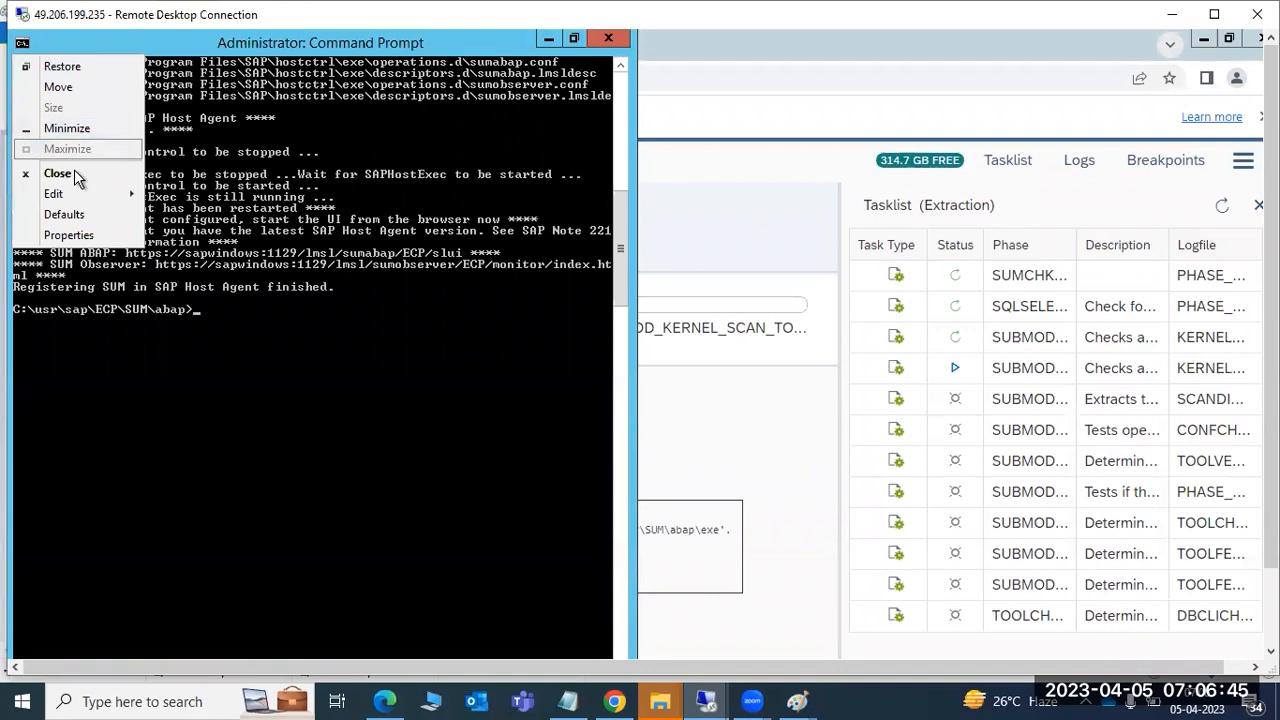
mouse_move(108, 194)
click(182, 192)
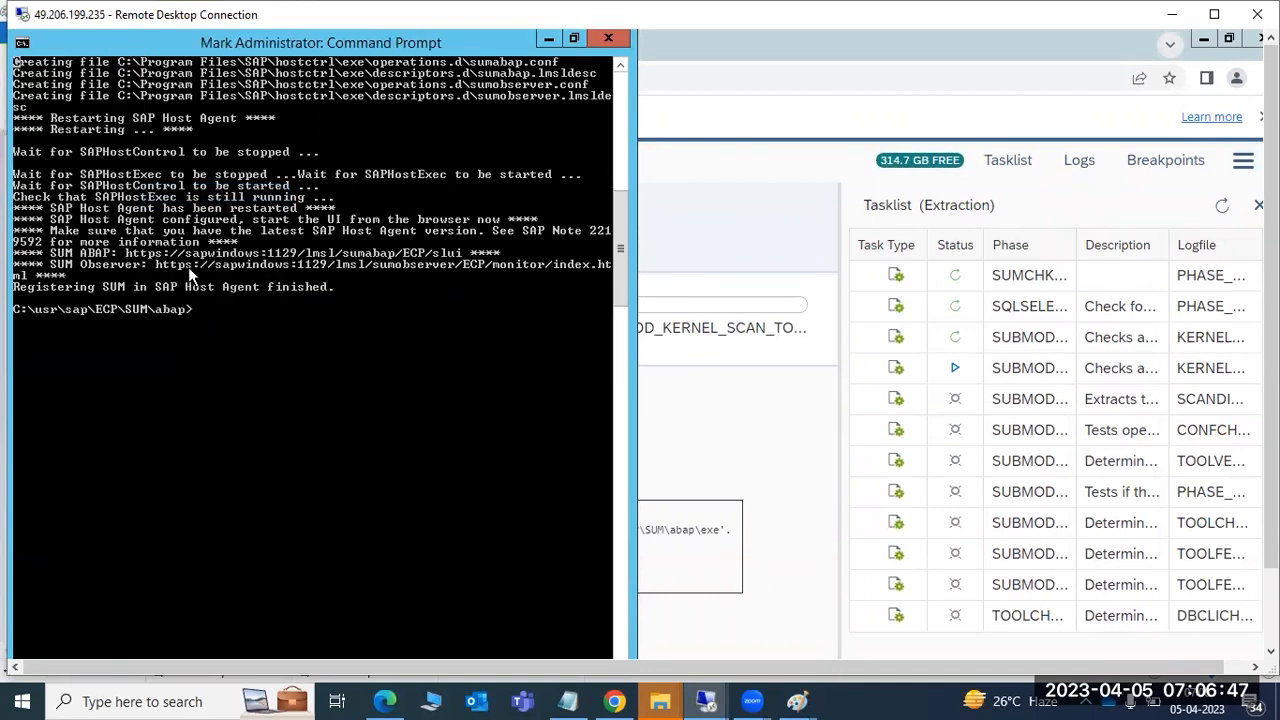
drag(158, 263, 621, 263)
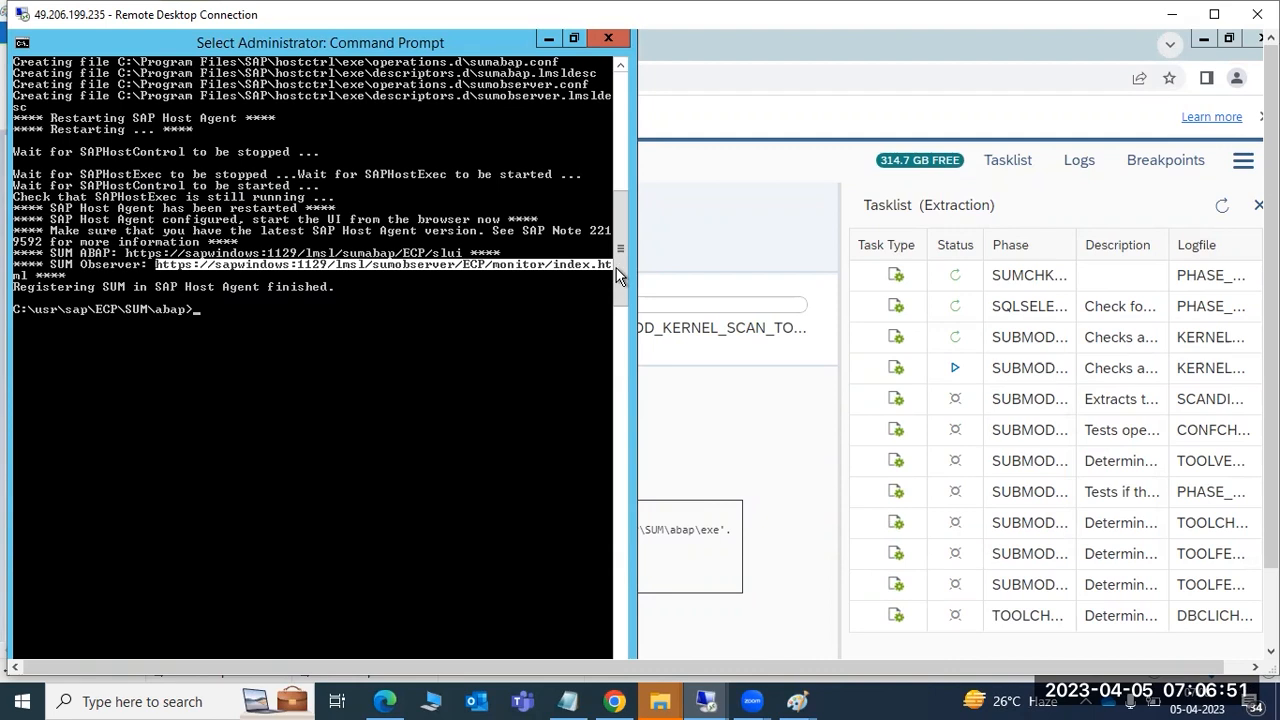
key(Return)
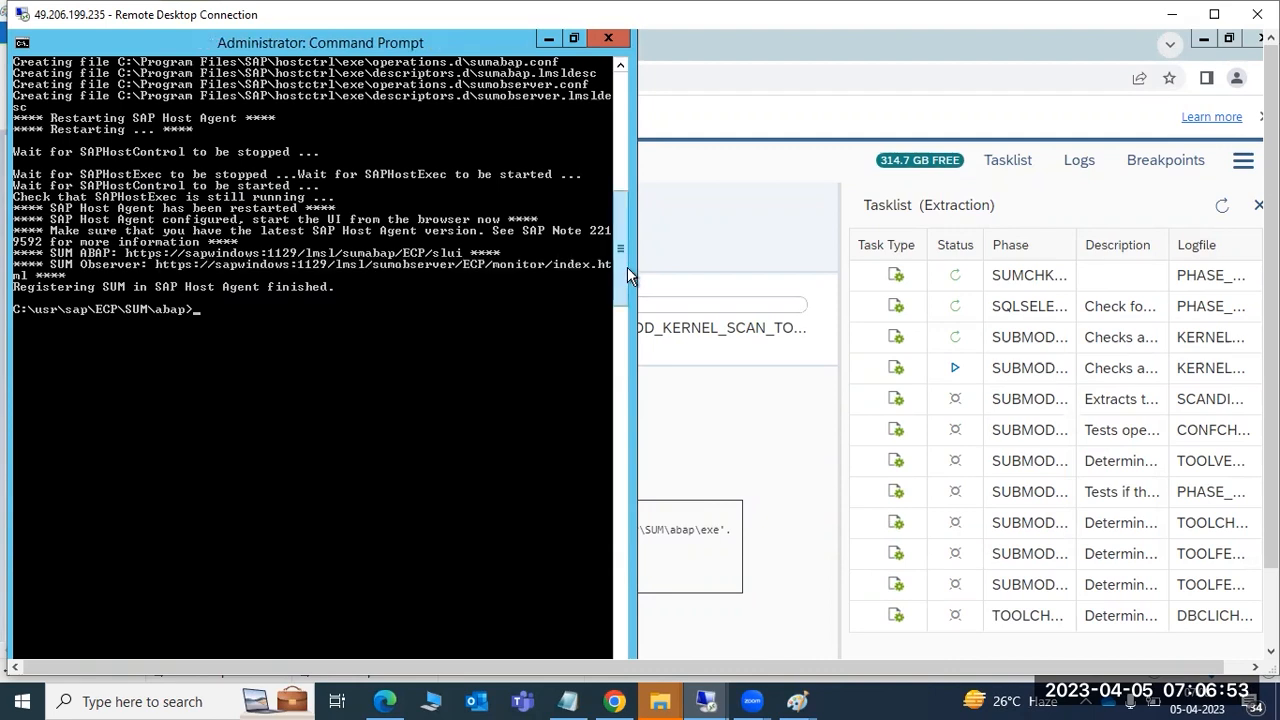
- Restore the maximized Command Prompt to a smaller window and place it over the Software Update Manager page
drag(1271, 486, 1271, 556)
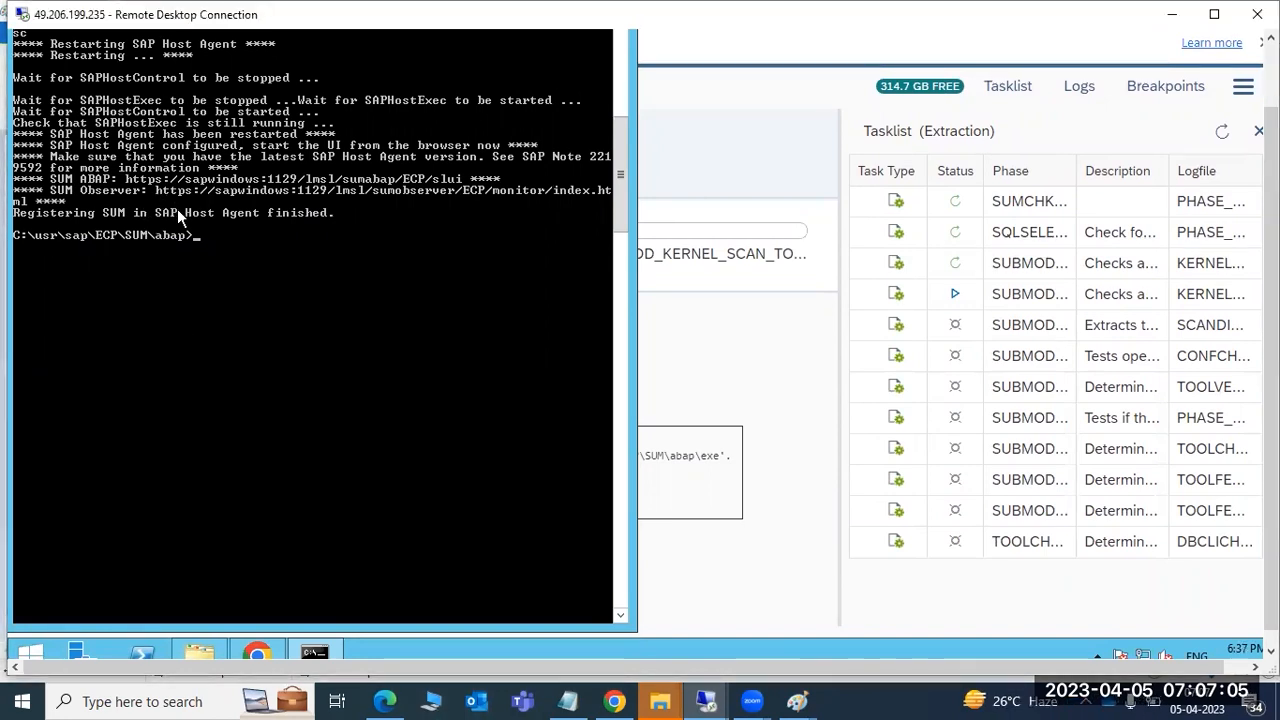
key(ctrl+y)
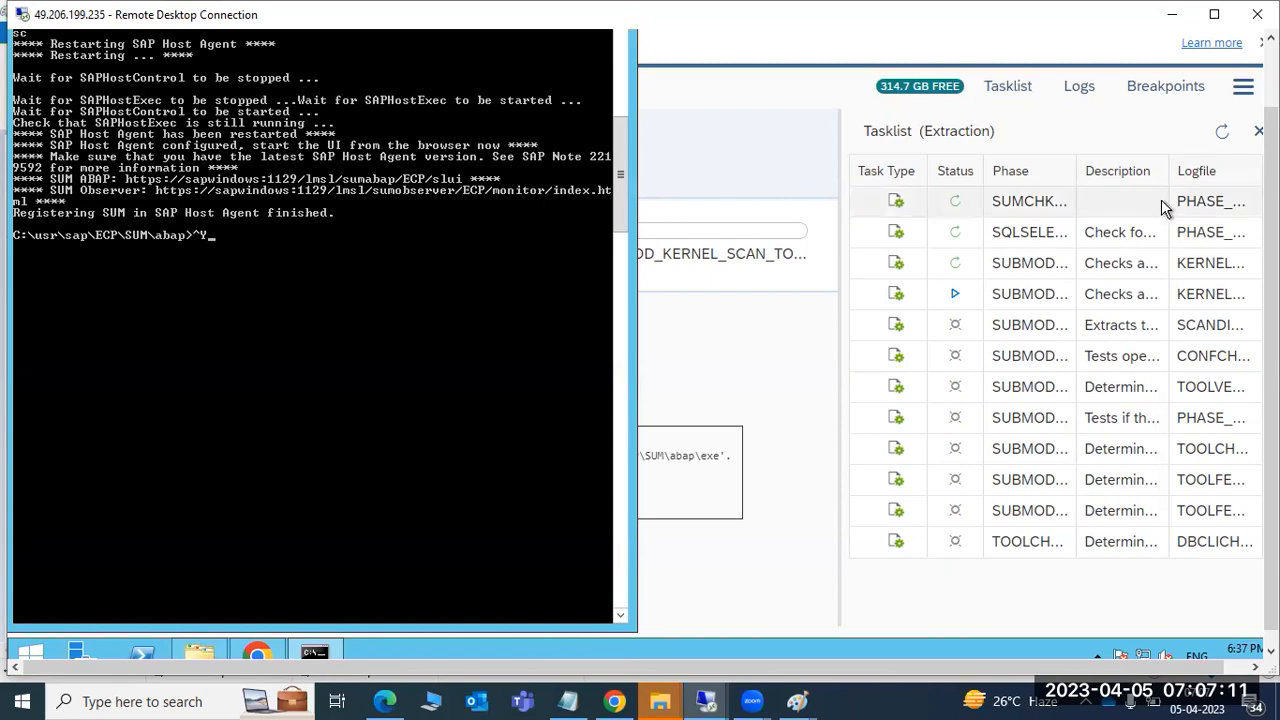
drag(1271, 280, 1271, 216)
drag(172, 45, 346, 211)
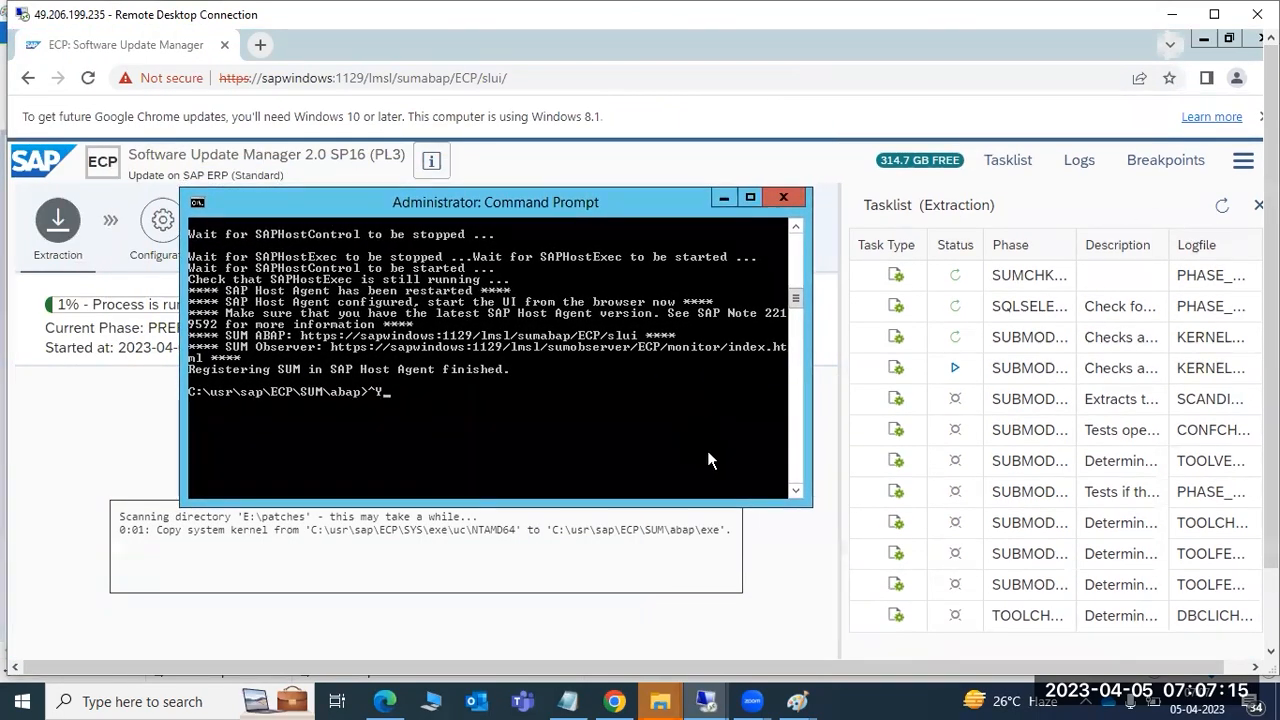
- Mark the SUM Observer URL again in the smaller Command Prompt window and copy it
click(197, 202)
mouse_move(295, 368)
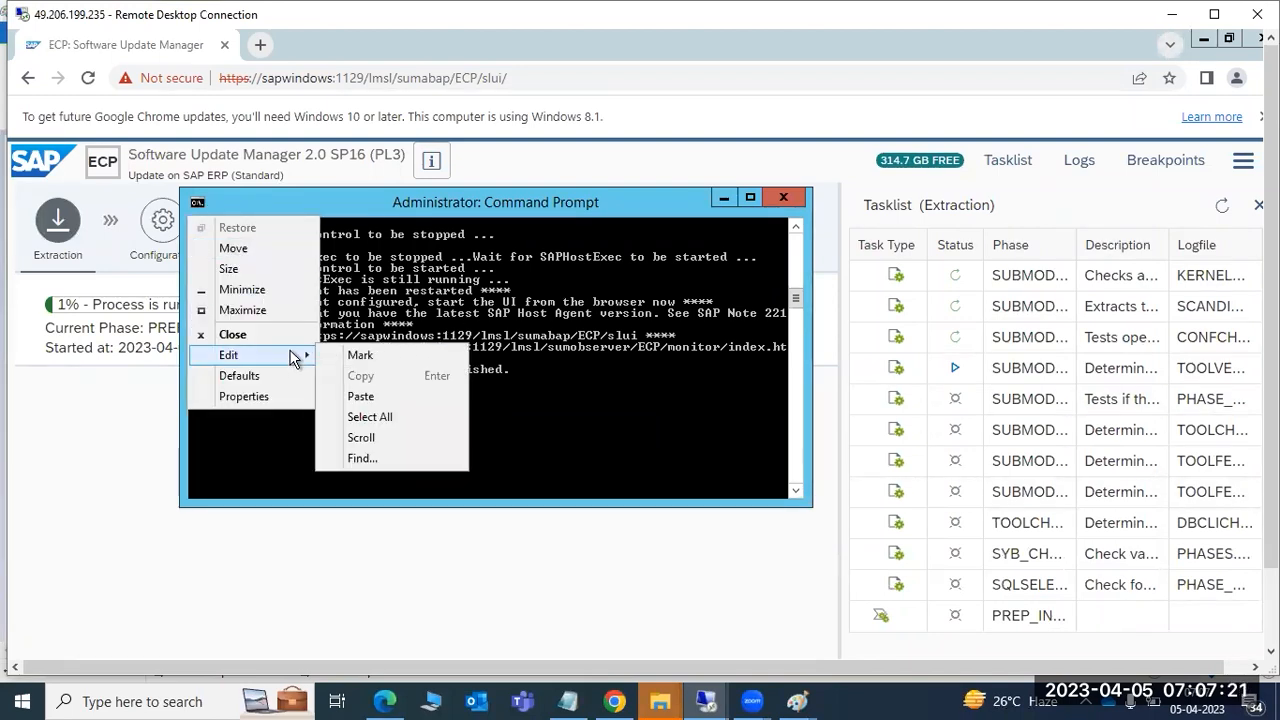
click(358, 354)
drag(331, 346, 784, 349)
click(197, 203)
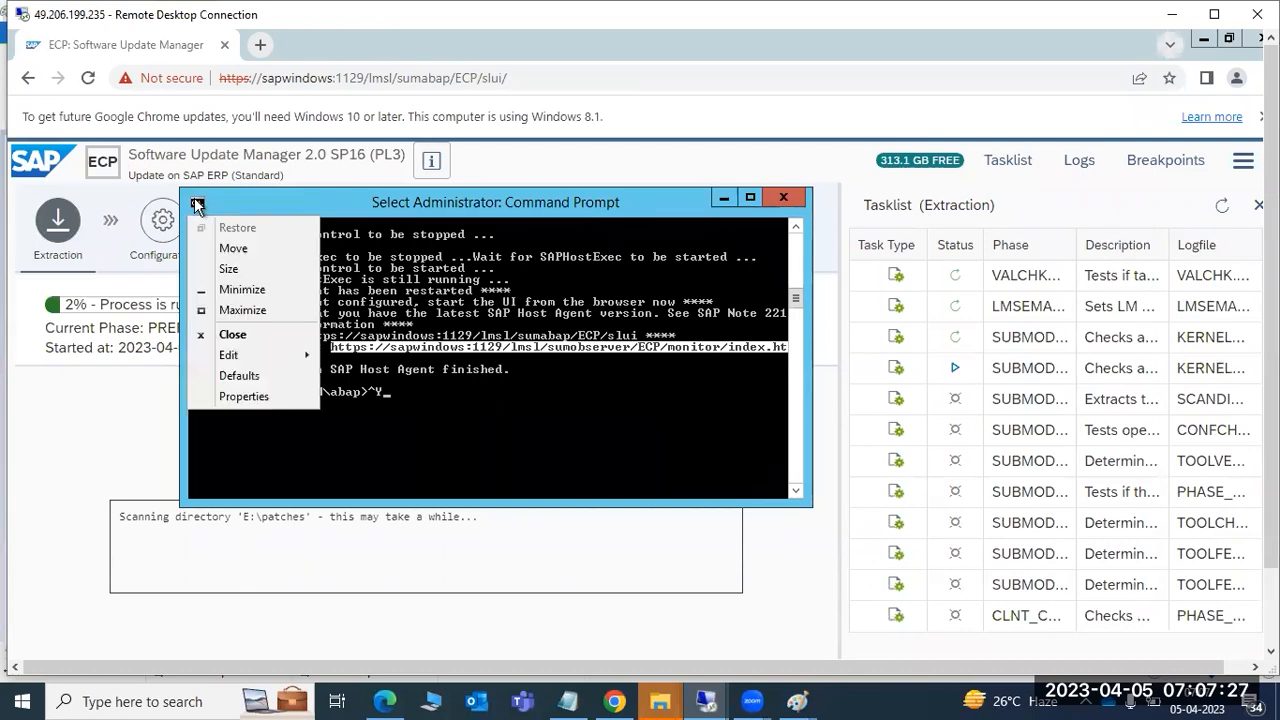
mouse_move(277, 357)
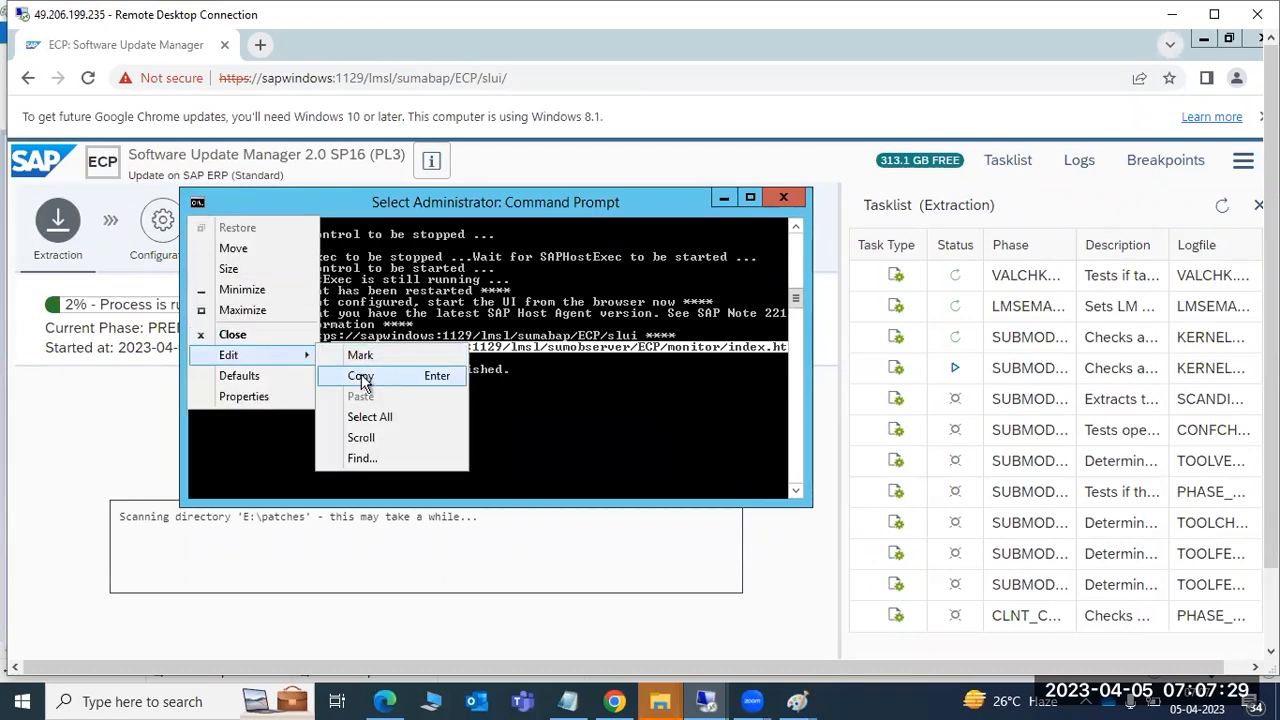
click(360, 373)
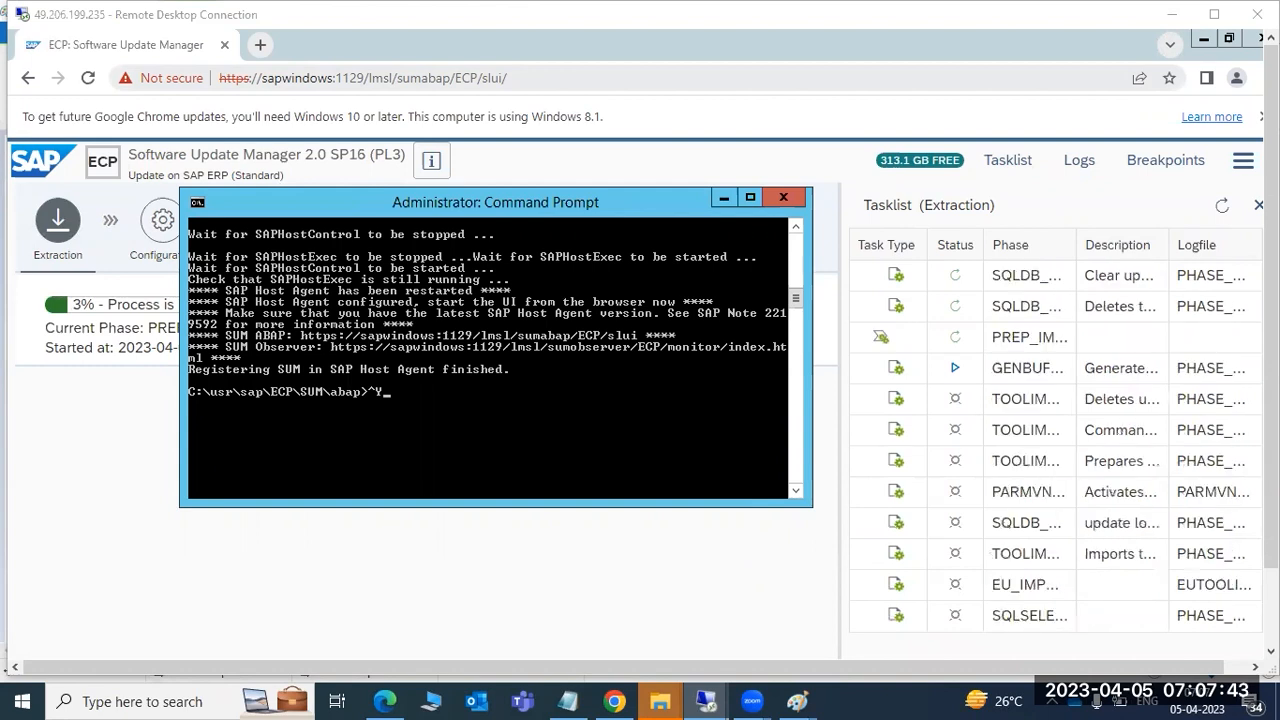
key(alt+Tab)
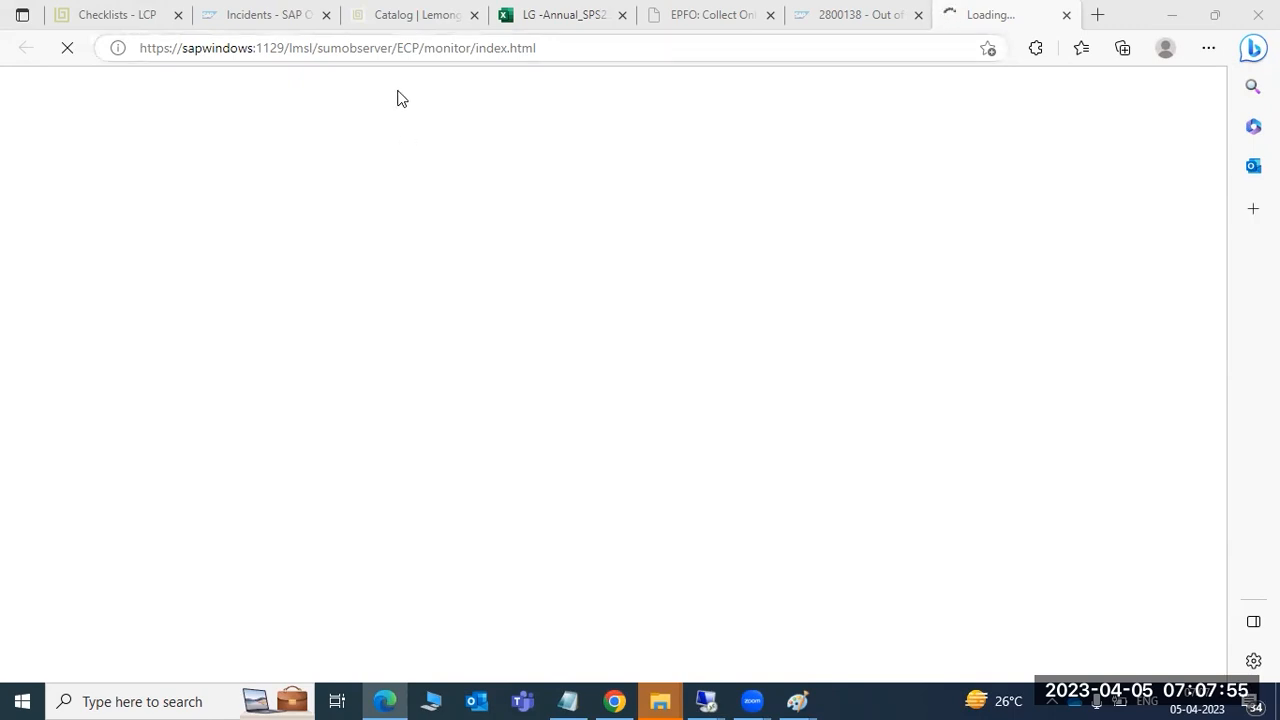
key(ctrl+l)
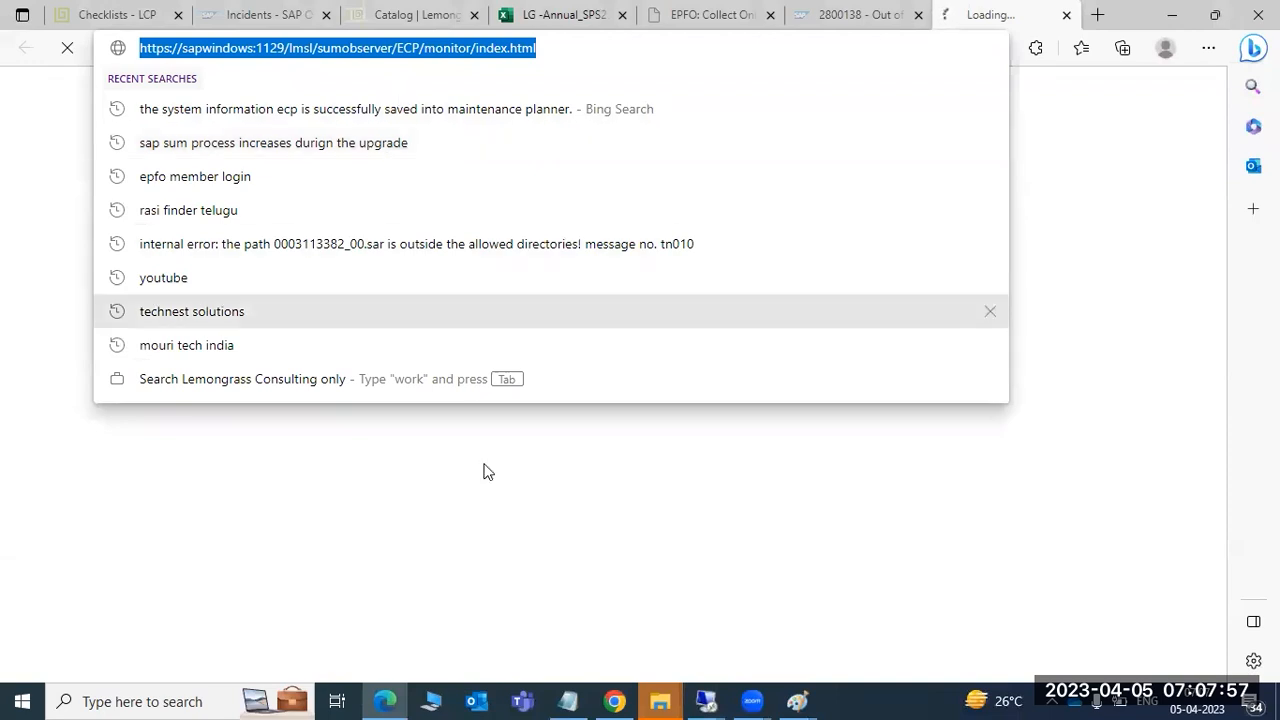
click(499, 496)
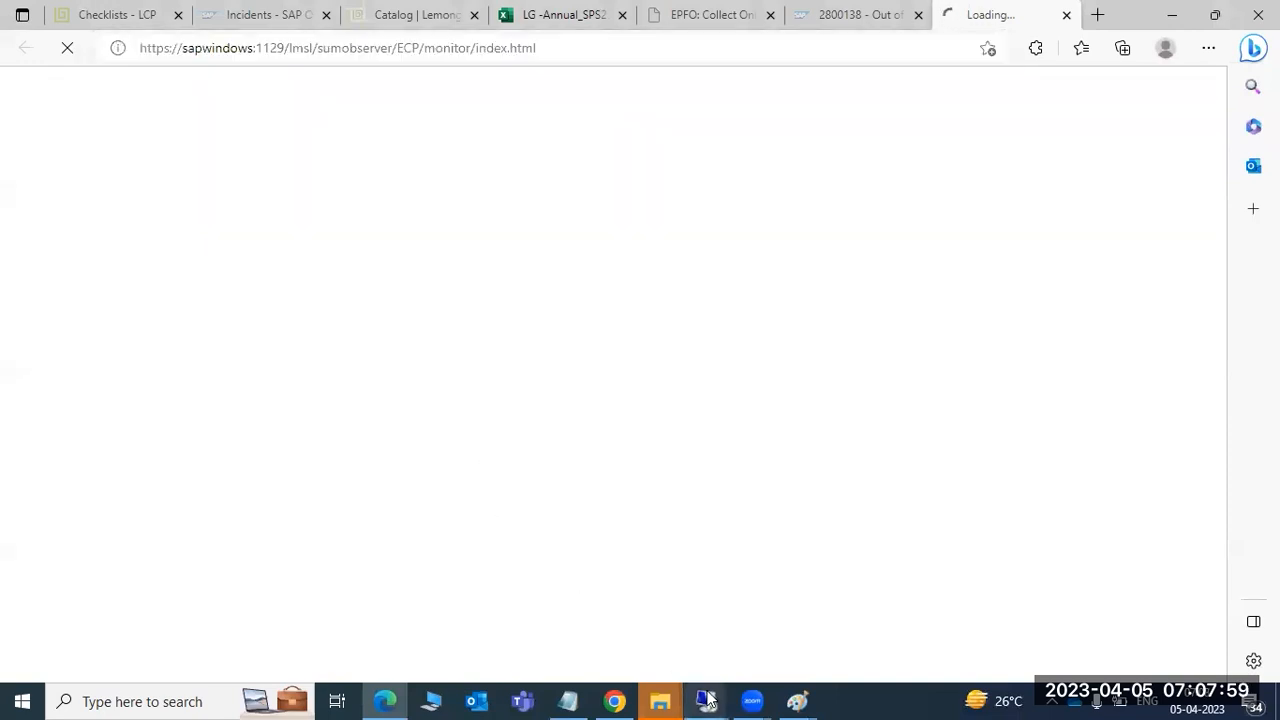
- Return to Software Update Manager in the remote session and examine the current Extraction phase and its running command output
mouse_move(706, 701)
click(895, 610)
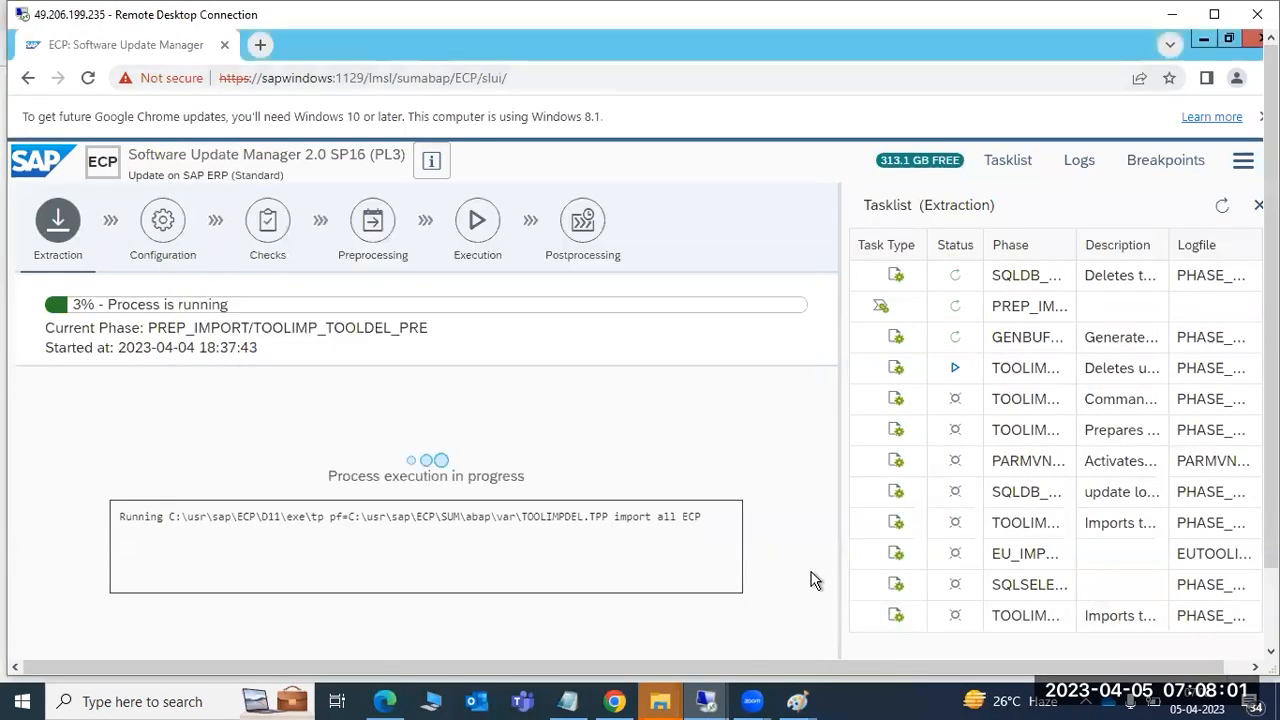
click(808, 578)
drag(259, 330, 334, 330)
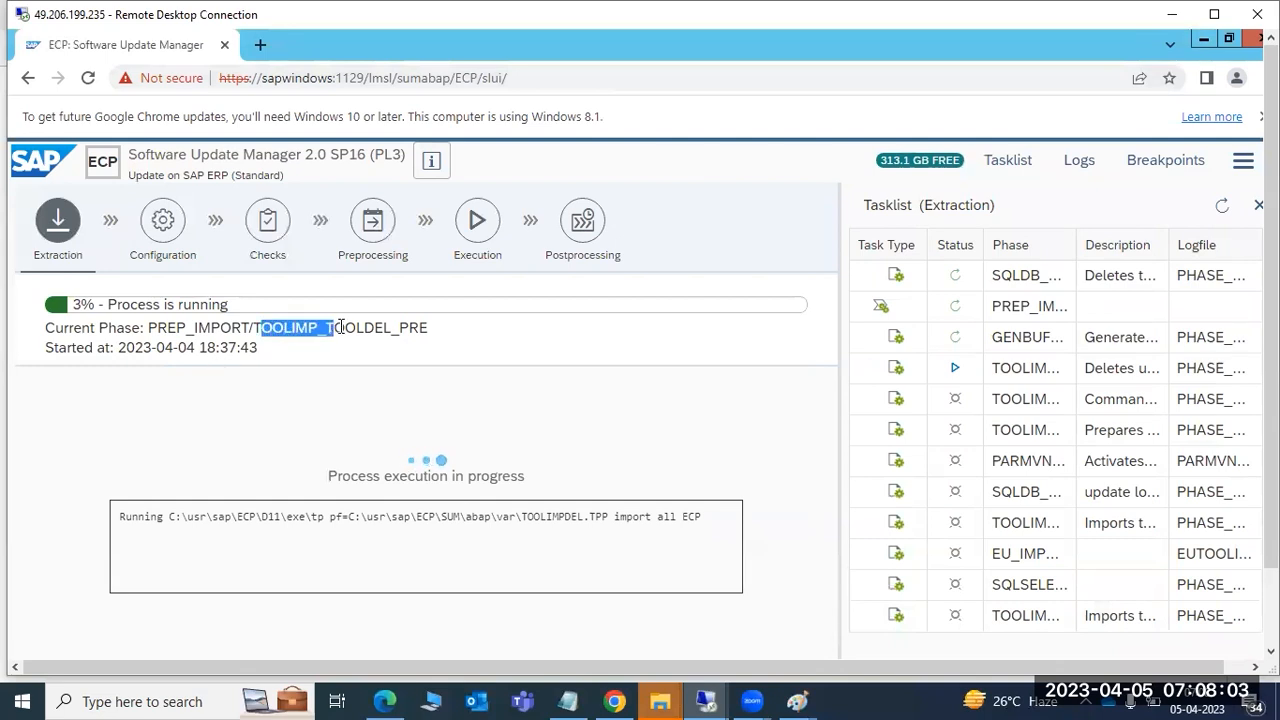
drag(668, 517, 710, 520)
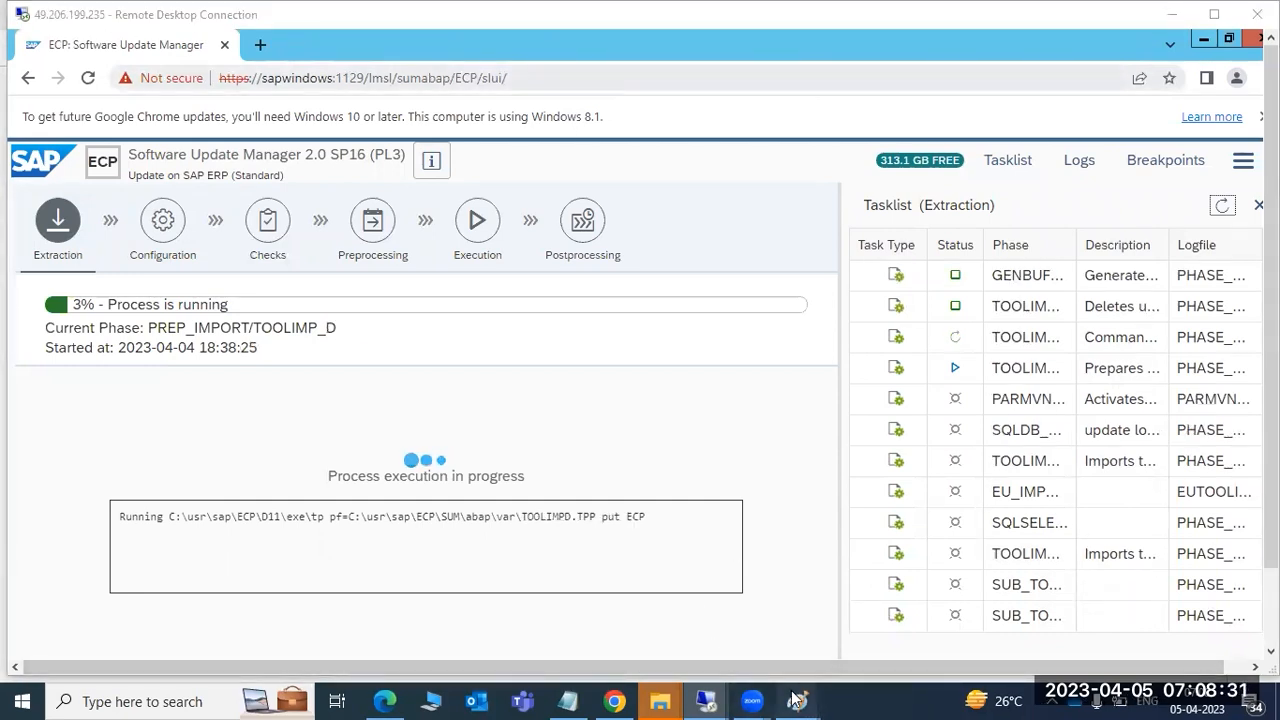
- Switch to Paint, review the SUM start and SUM road steps notes, and bring up the Extraction notes
mouse_move(797, 701)
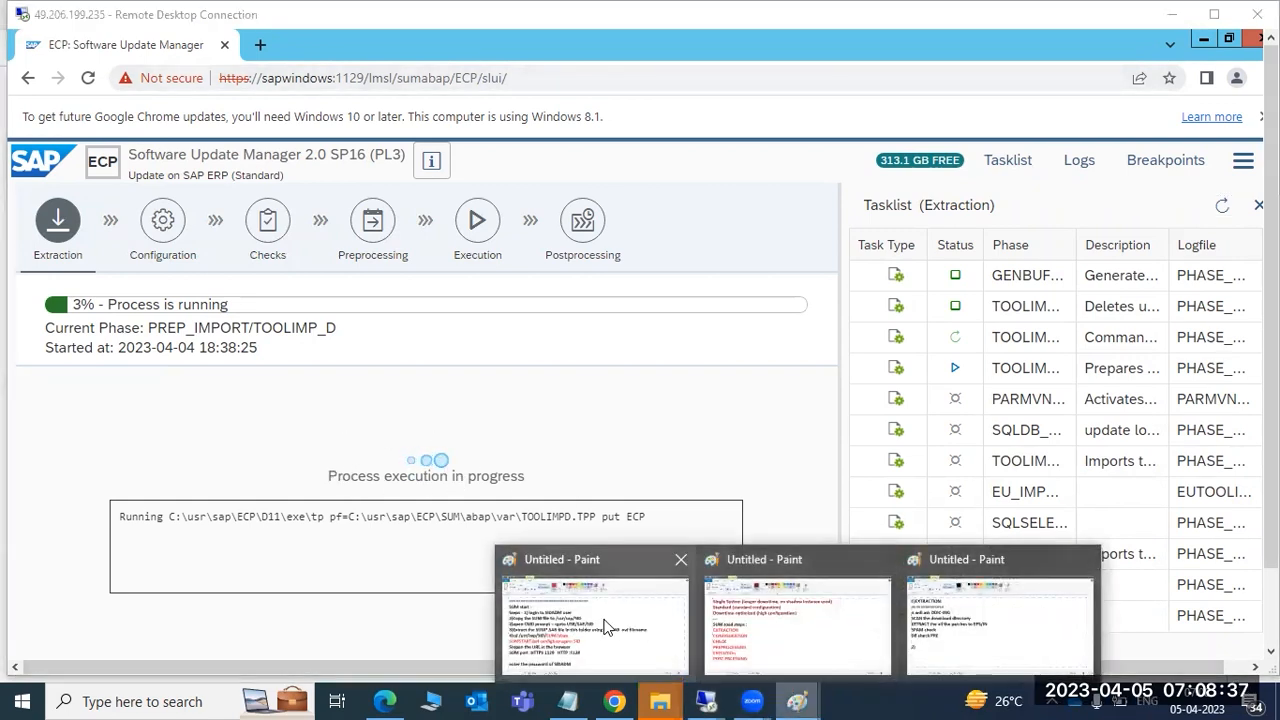
click(800, 610)
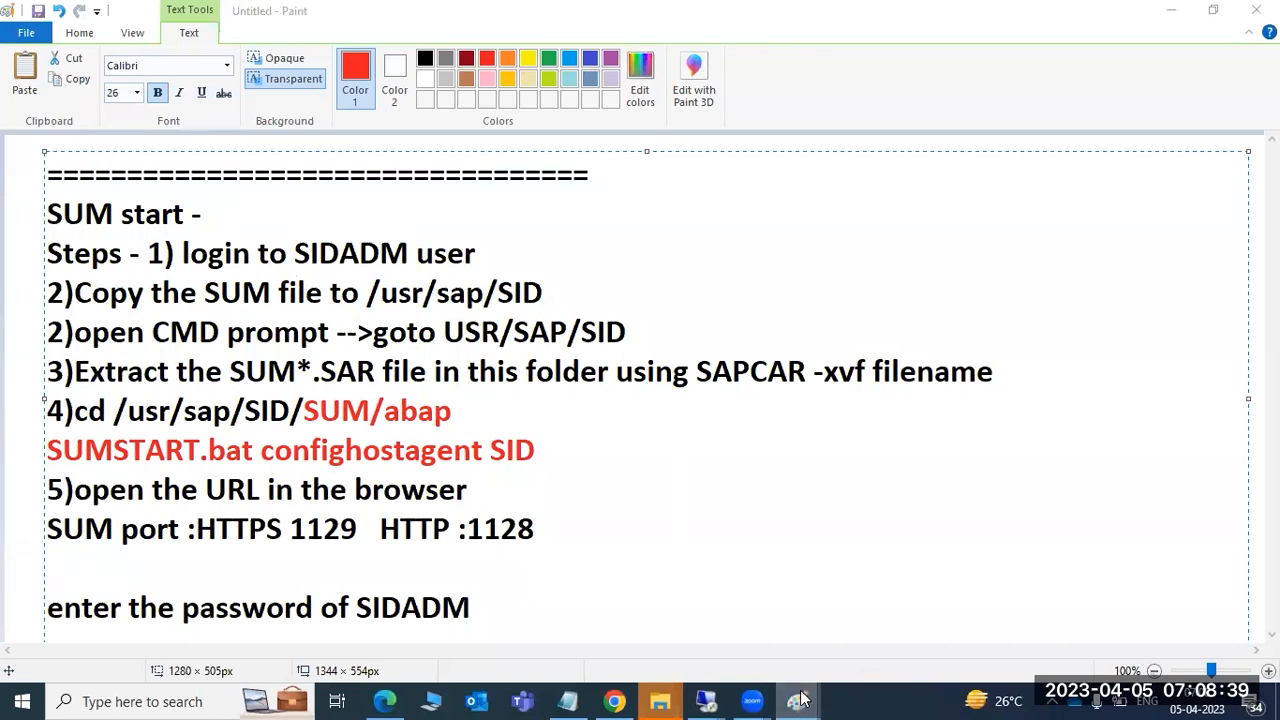
click(590, 615)
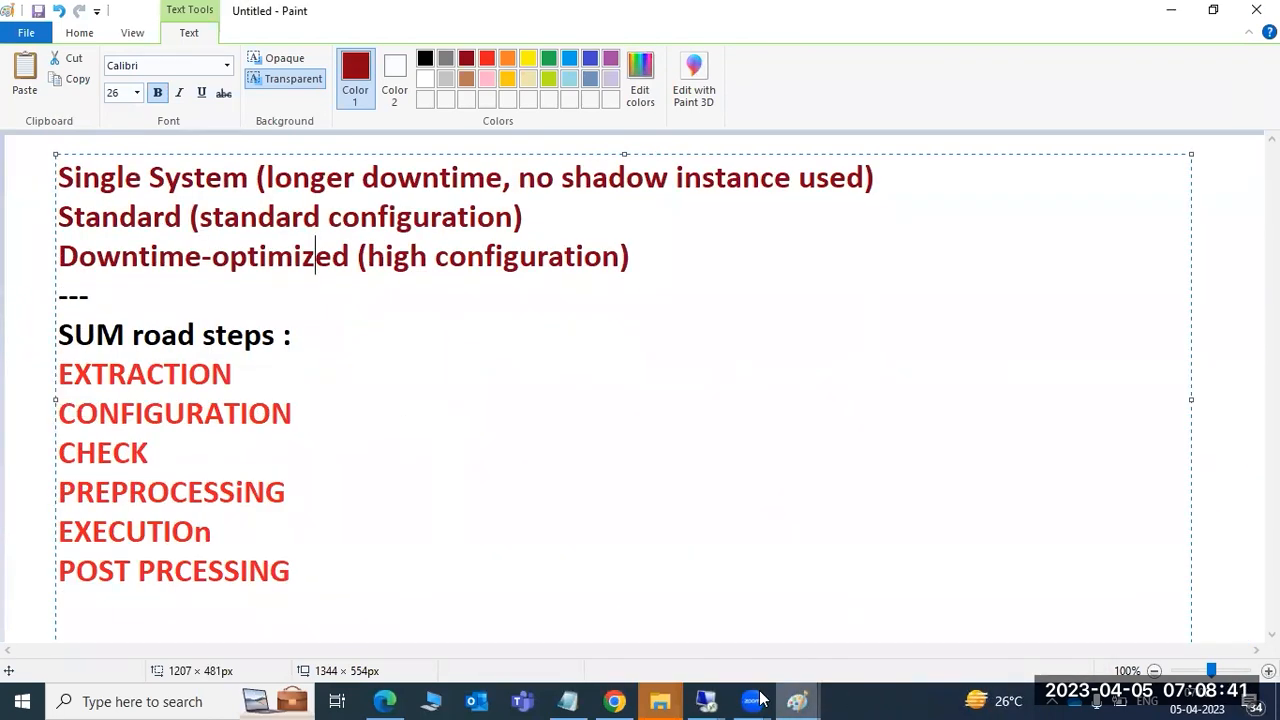
mouse_move(797, 701)
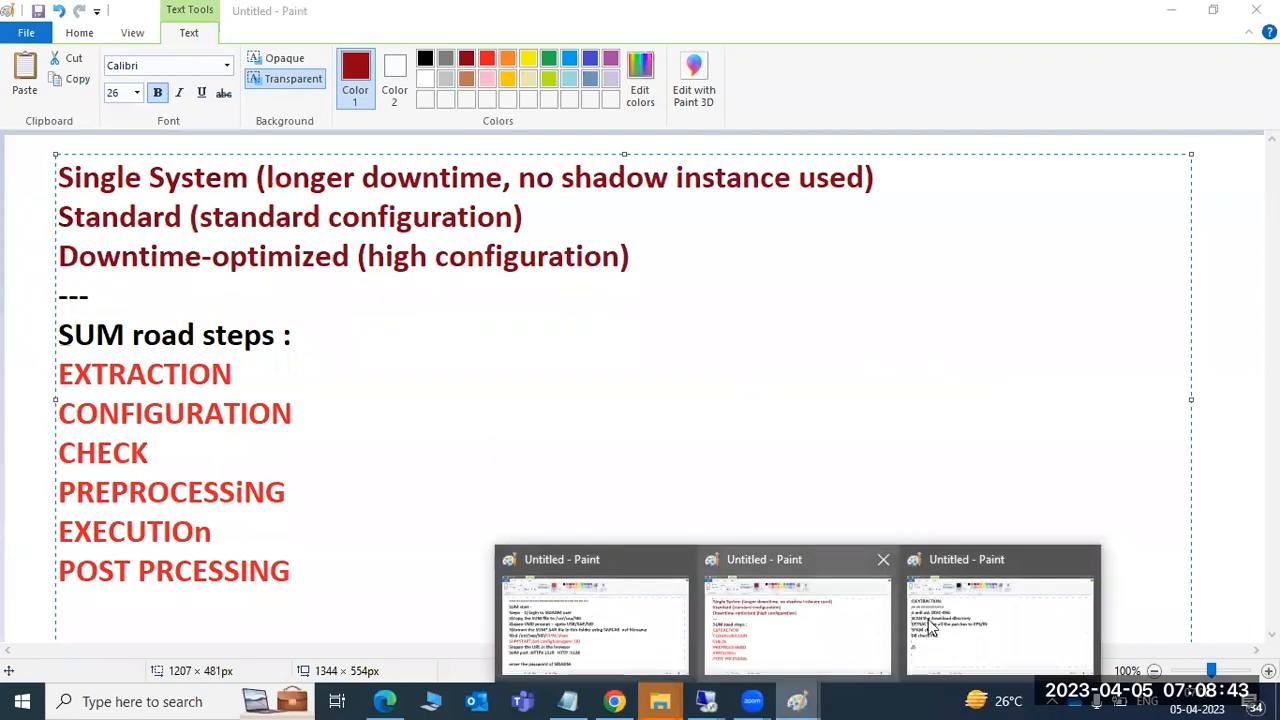
click(954, 628)
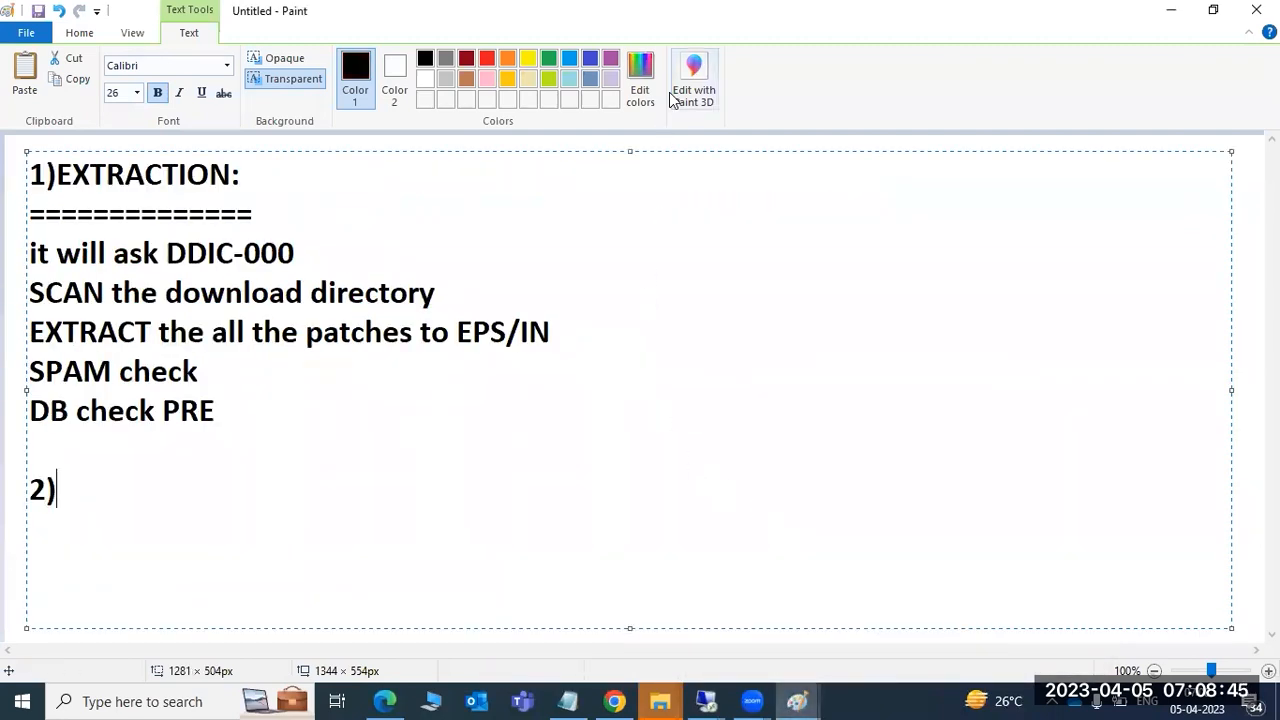